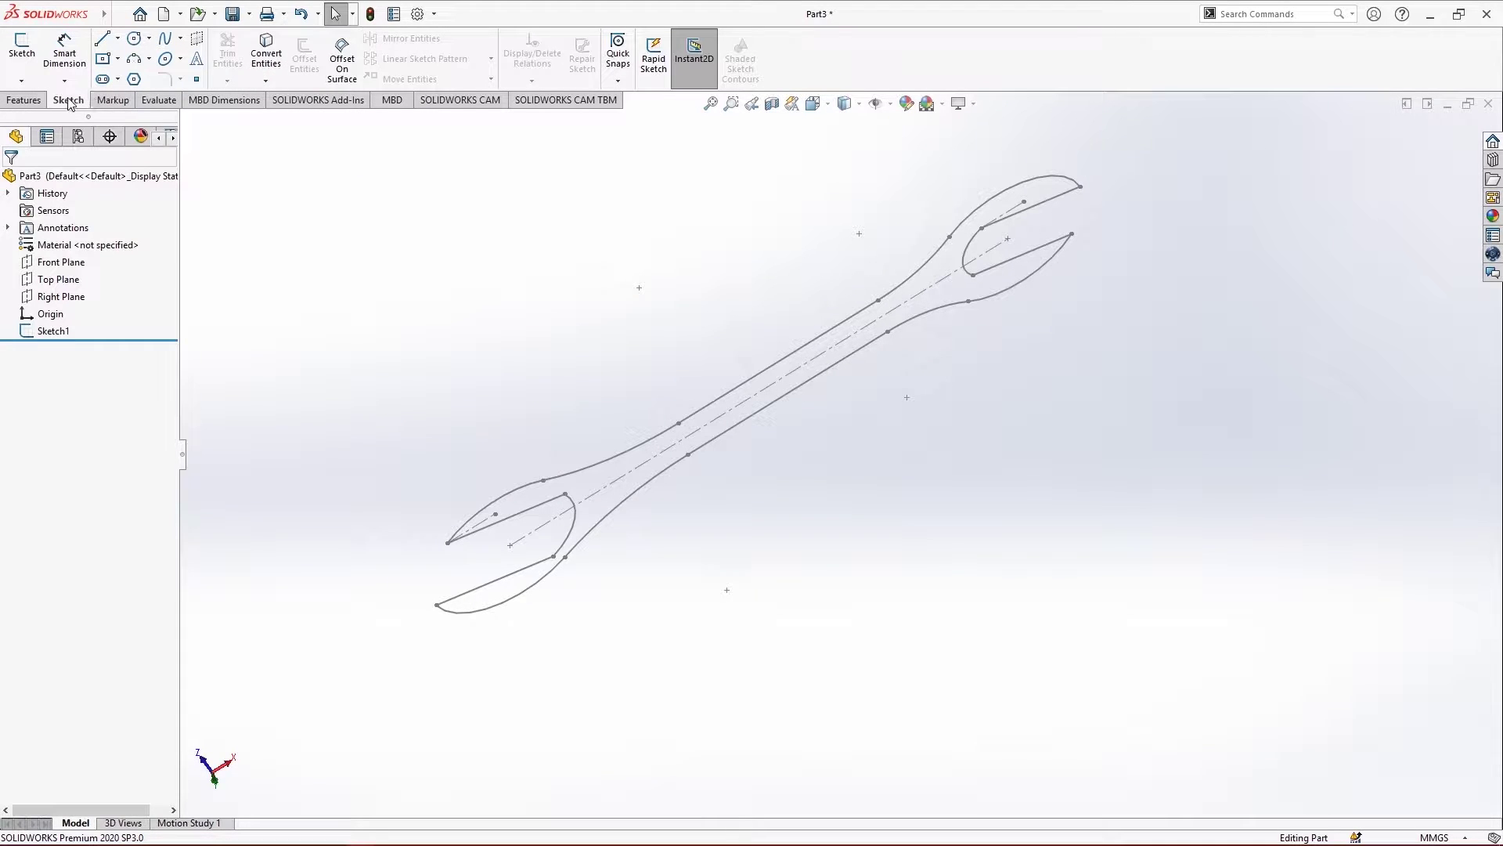
Start a blind Extruded Boss/Base from the wrench sketch and set its depth to 20 mm
{"action": "left_click", "coordinate": [25, 100]}
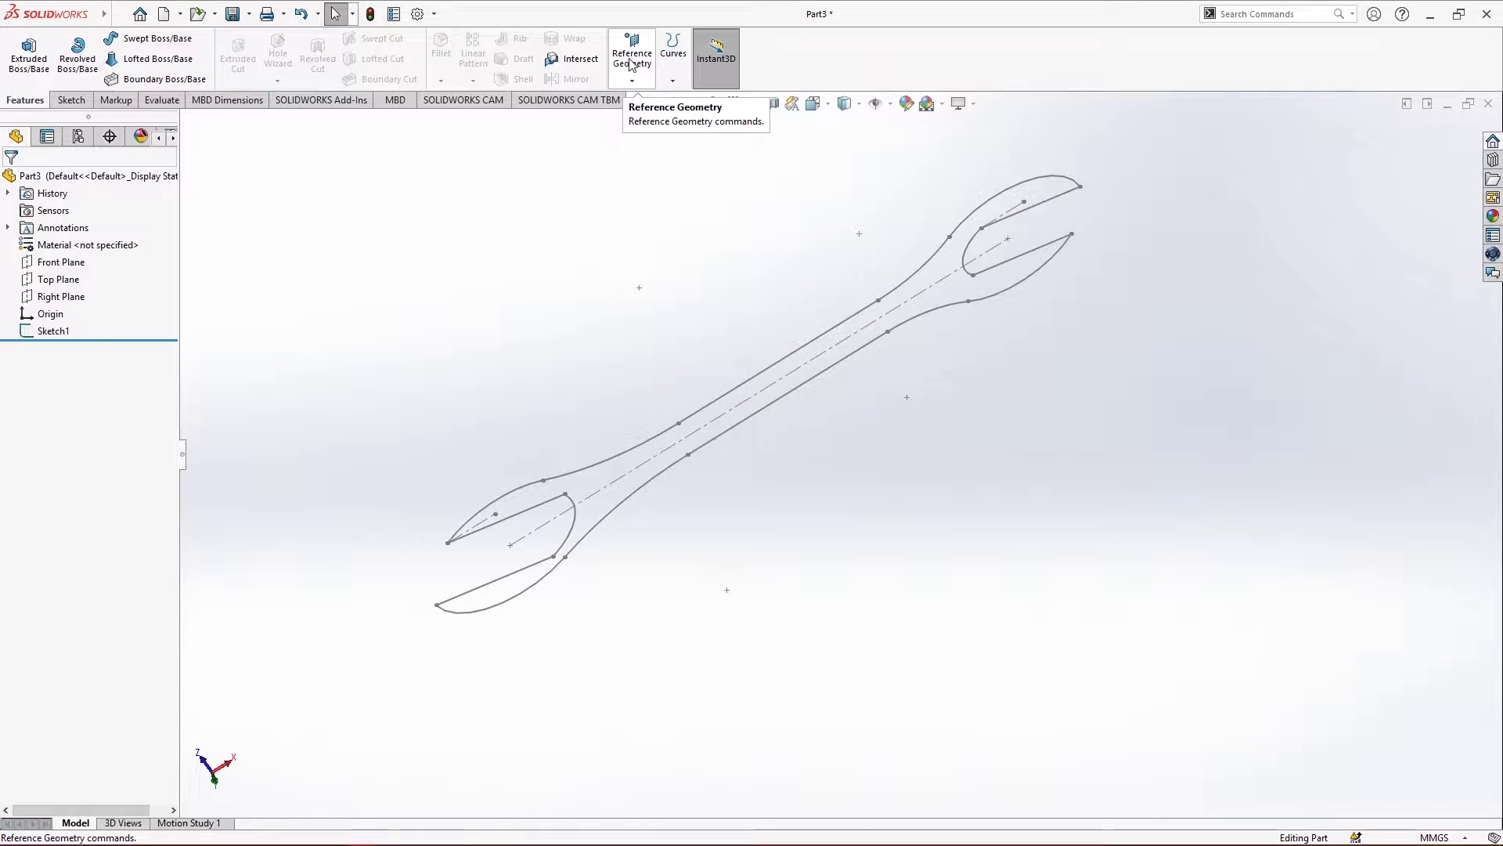
{"action": "left_click", "coordinate": [632, 58]}
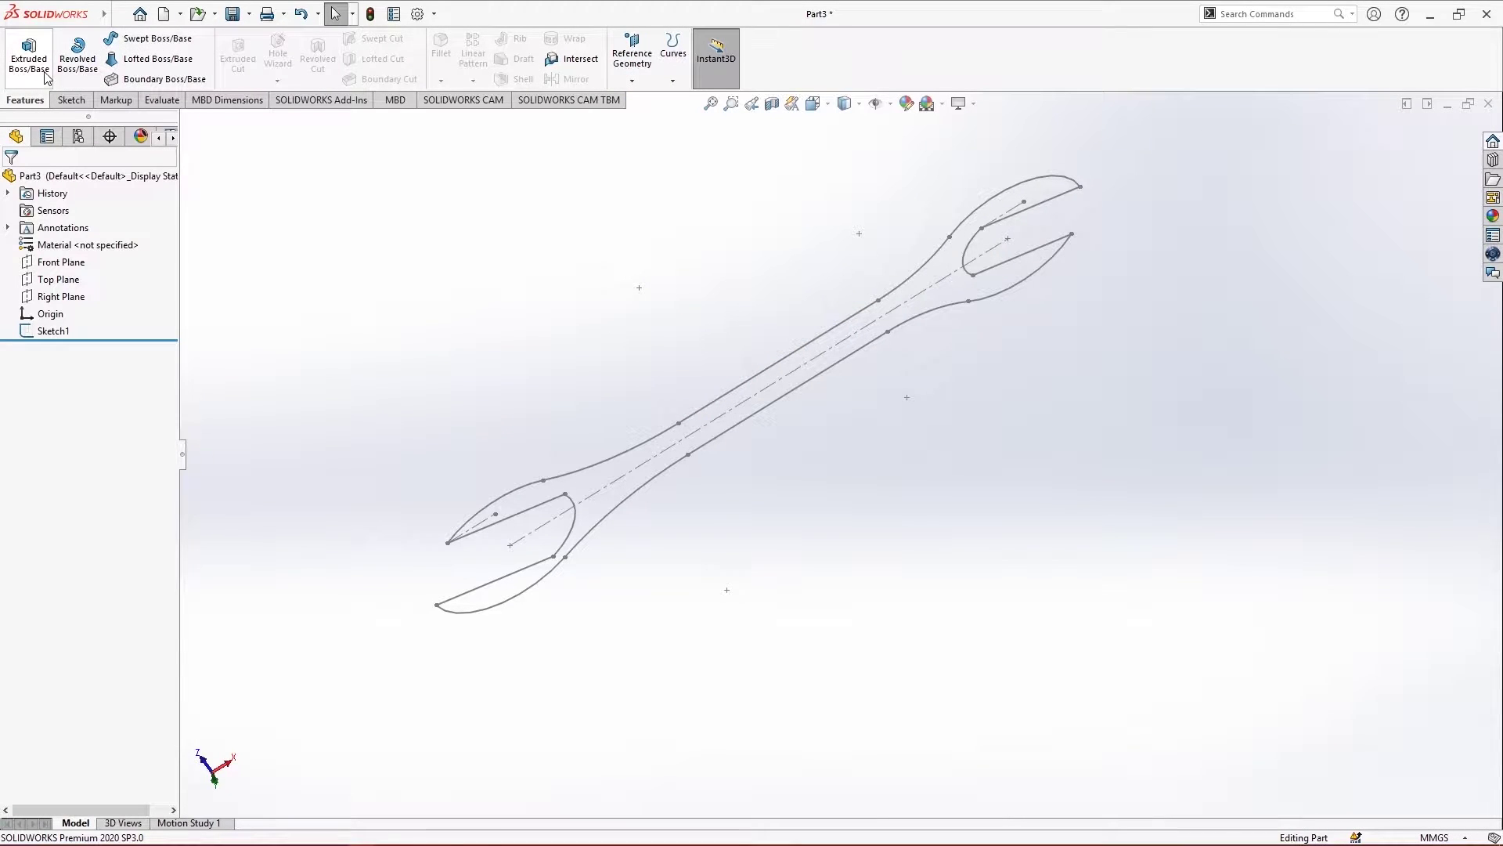
{"action": "mouse_move", "coordinate": [768, 365]}
{"action": "middle_mouse_down"}
{"action": "mouse_move", "coordinate": [857, 362]}
{"action": "mouse_move", "coordinate": [886, 457]}
{"action": "mouse_move", "coordinate": [948, 393]}
{"action": "mouse_move", "coordinate": [896, 292]}
{"action": "mouse_move", "coordinate": [896, 212]}
{"action": "mouse_move", "coordinate": [899, 399]}
{"action": "mouse_move", "coordinate": [933, 609]}
{"action": "mouse_move", "coordinate": [849, 308]}
{"action": "mouse_move", "coordinate": [811, 245]}
{"action": "middle_mouse_up"}
{"action": "left_click", "coordinate": [46, 329]}
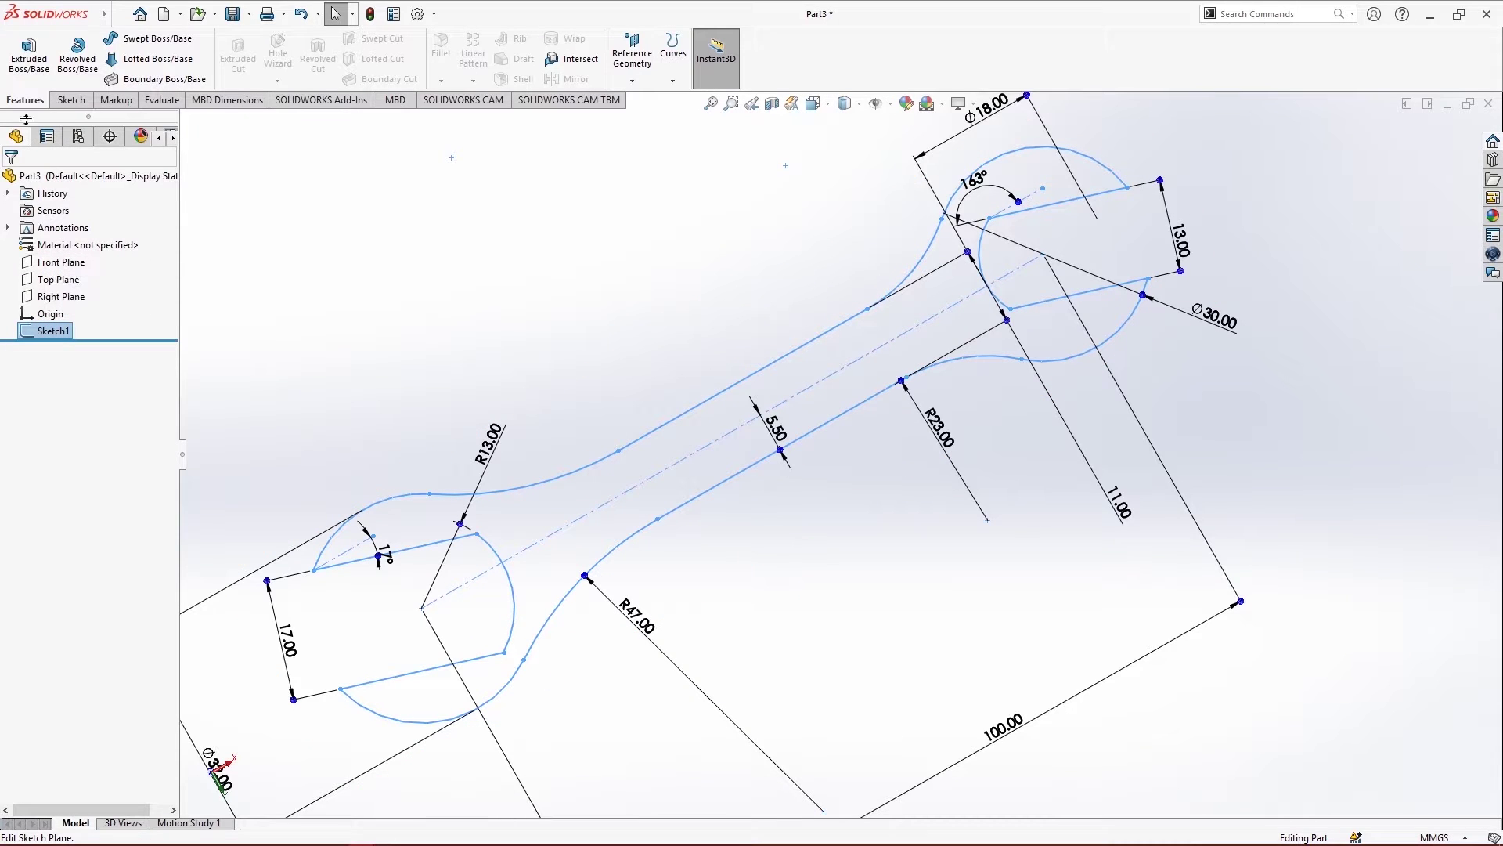
{"action": "left_click", "coordinate": [29, 53]}
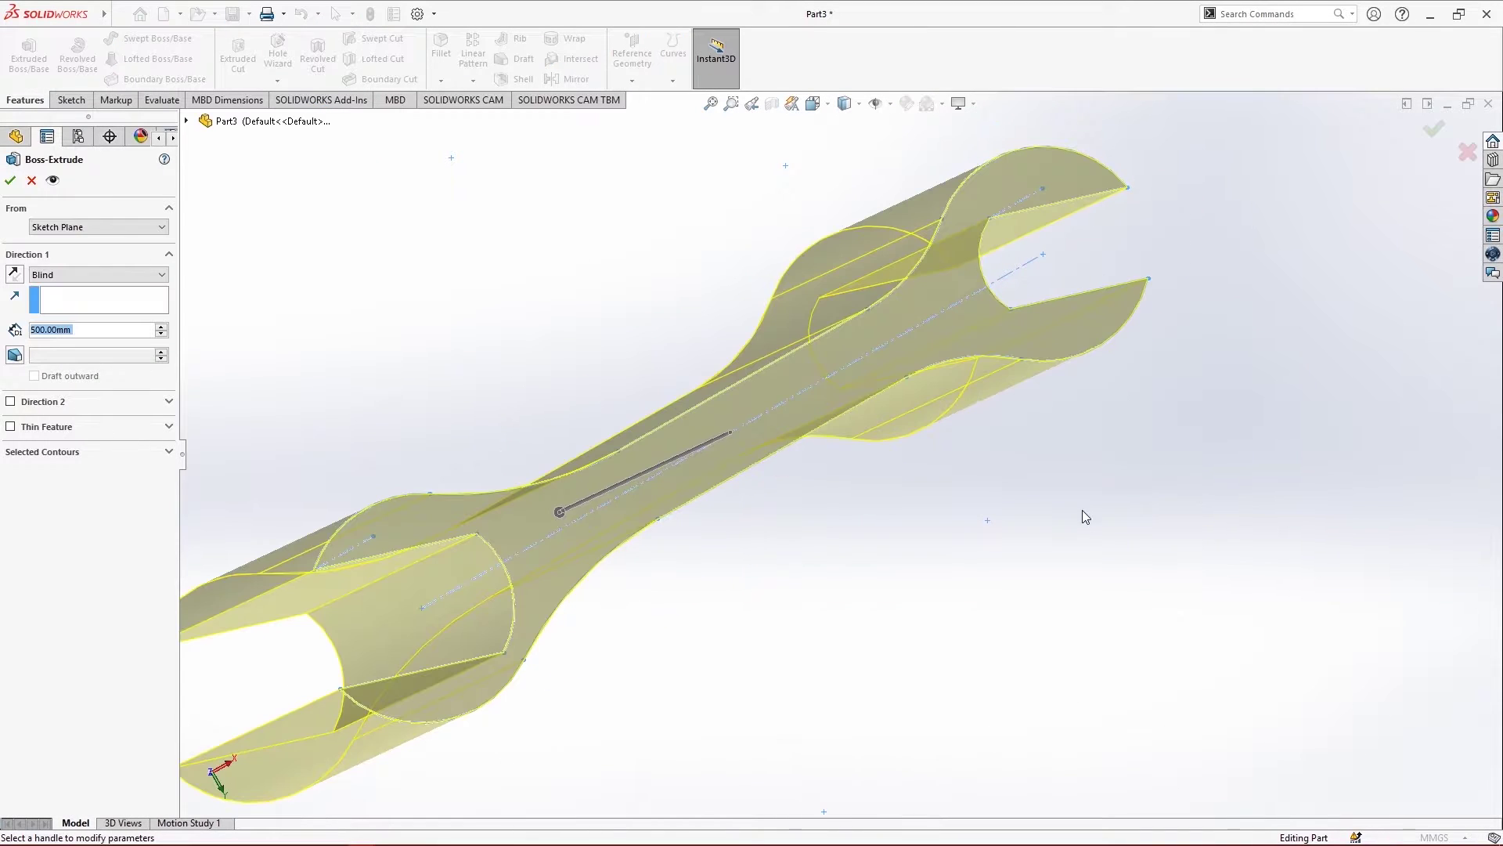
{"action": "middle_click_drag", "start_coordinate": [879, 509], "coordinate": [933, 588]}
{"action": "scroll", "coordinate": [771, 269], "scroll_direction": "up", "scroll_amount": 3}
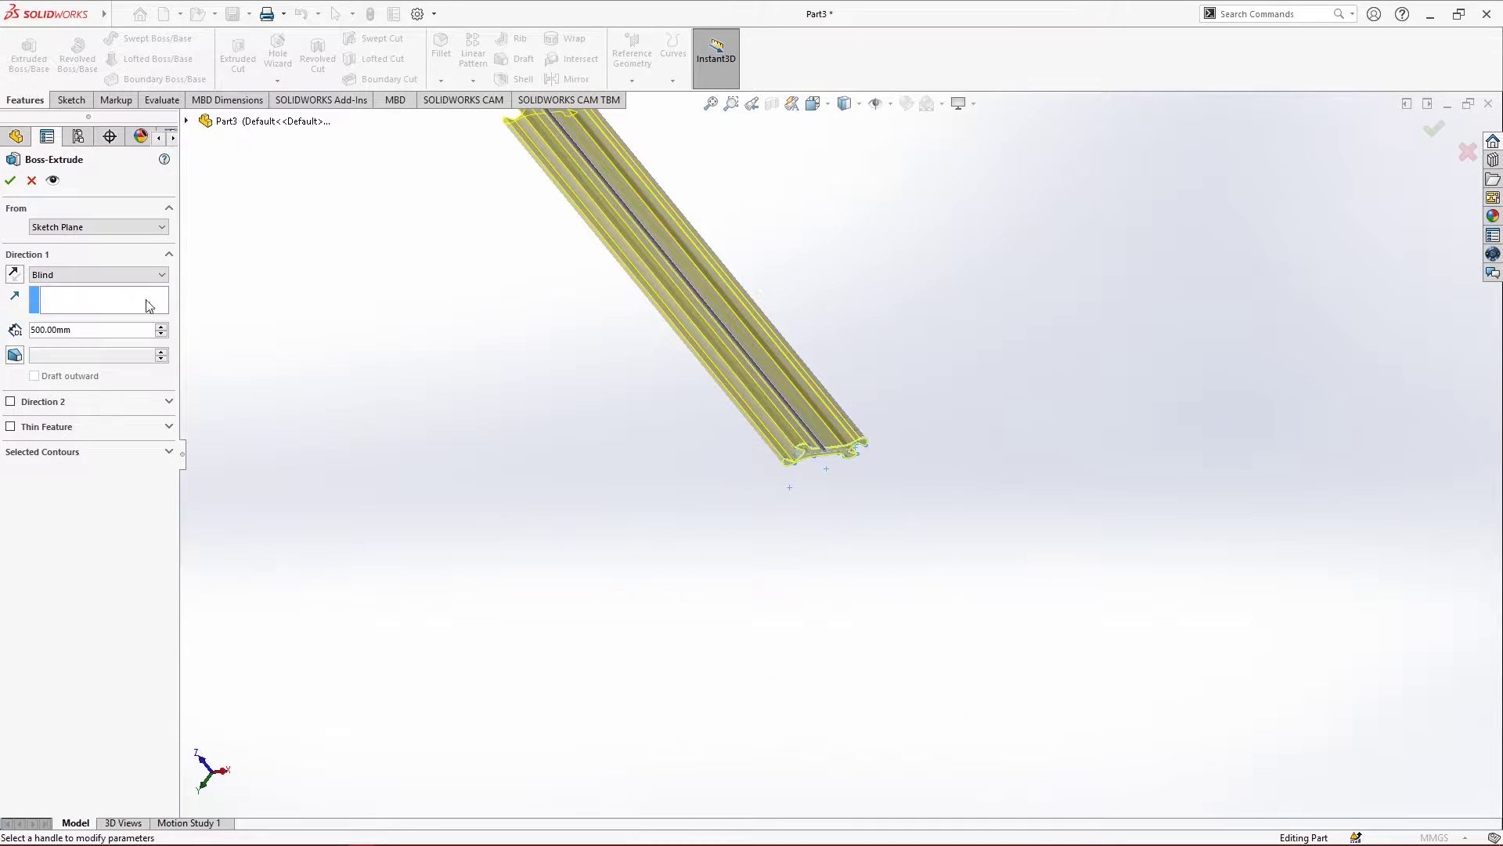
{"action": "double_click", "coordinate": [106, 334]}
{"action": "type", "text": "20"}
{"action": "key", "text": "Return"}
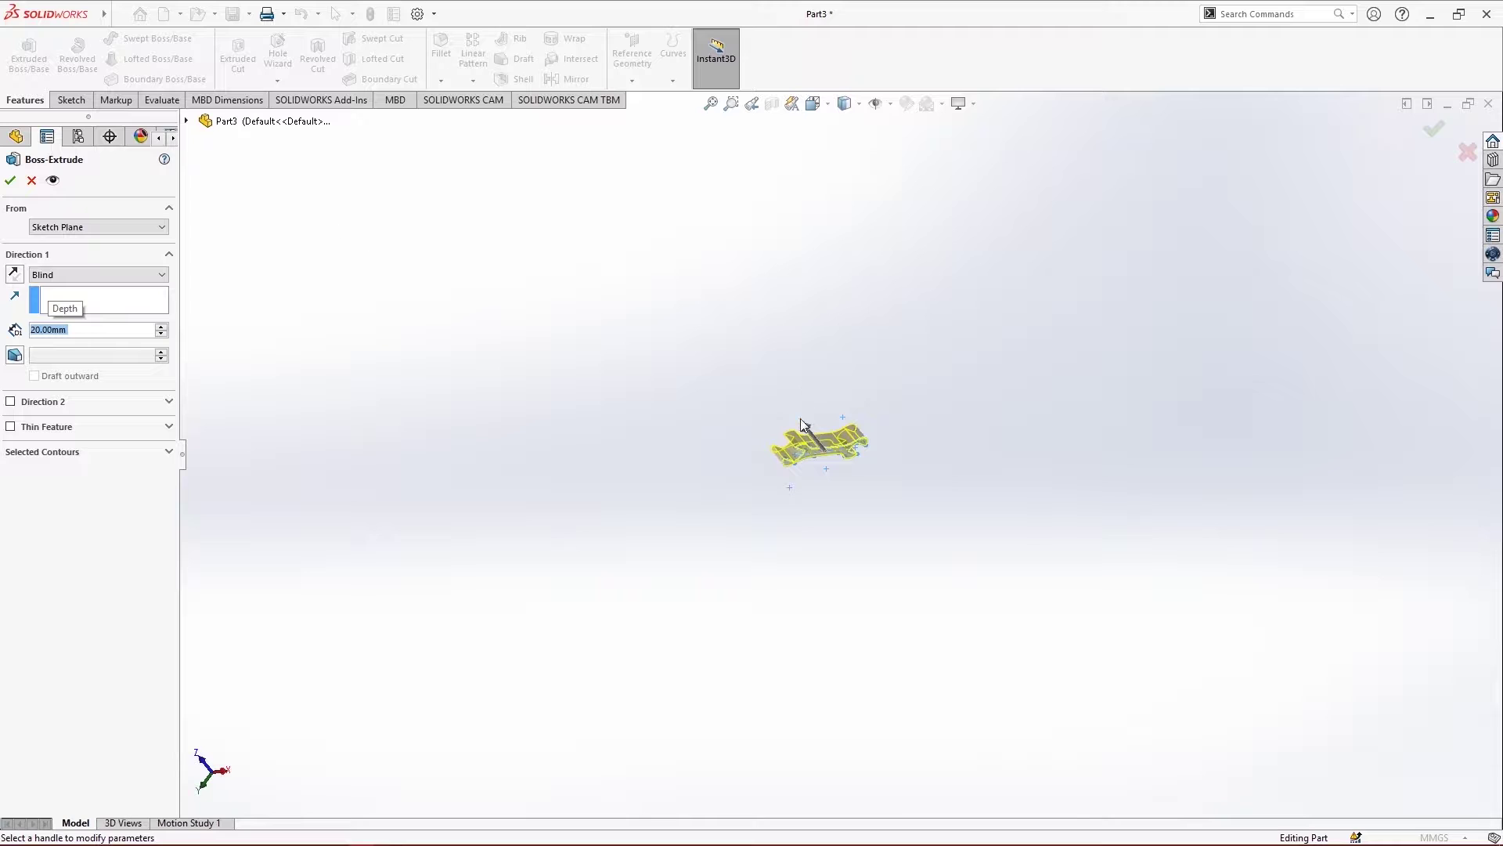
{"action": "middle_click_drag", "start_coordinate": [835, 444], "coordinate": [775, 610]}
{"action": "middle_click_drag", "start_coordinate": [901, 293], "coordinate": [872, 450]}
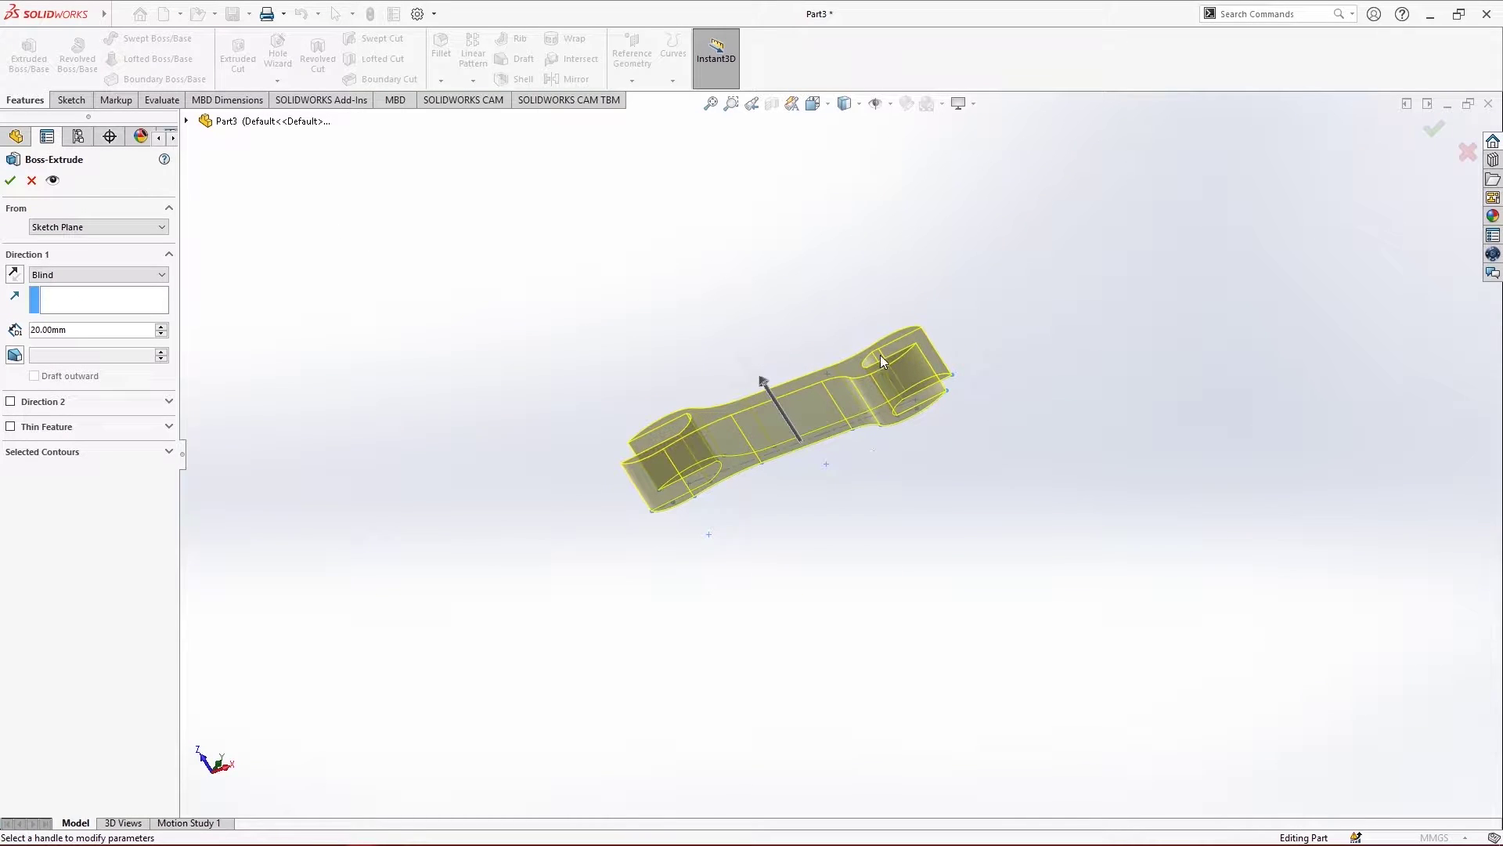
{"action": "scroll", "coordinate": [880, 355], "scroll_direction": "down", "scroll_amount": 3}
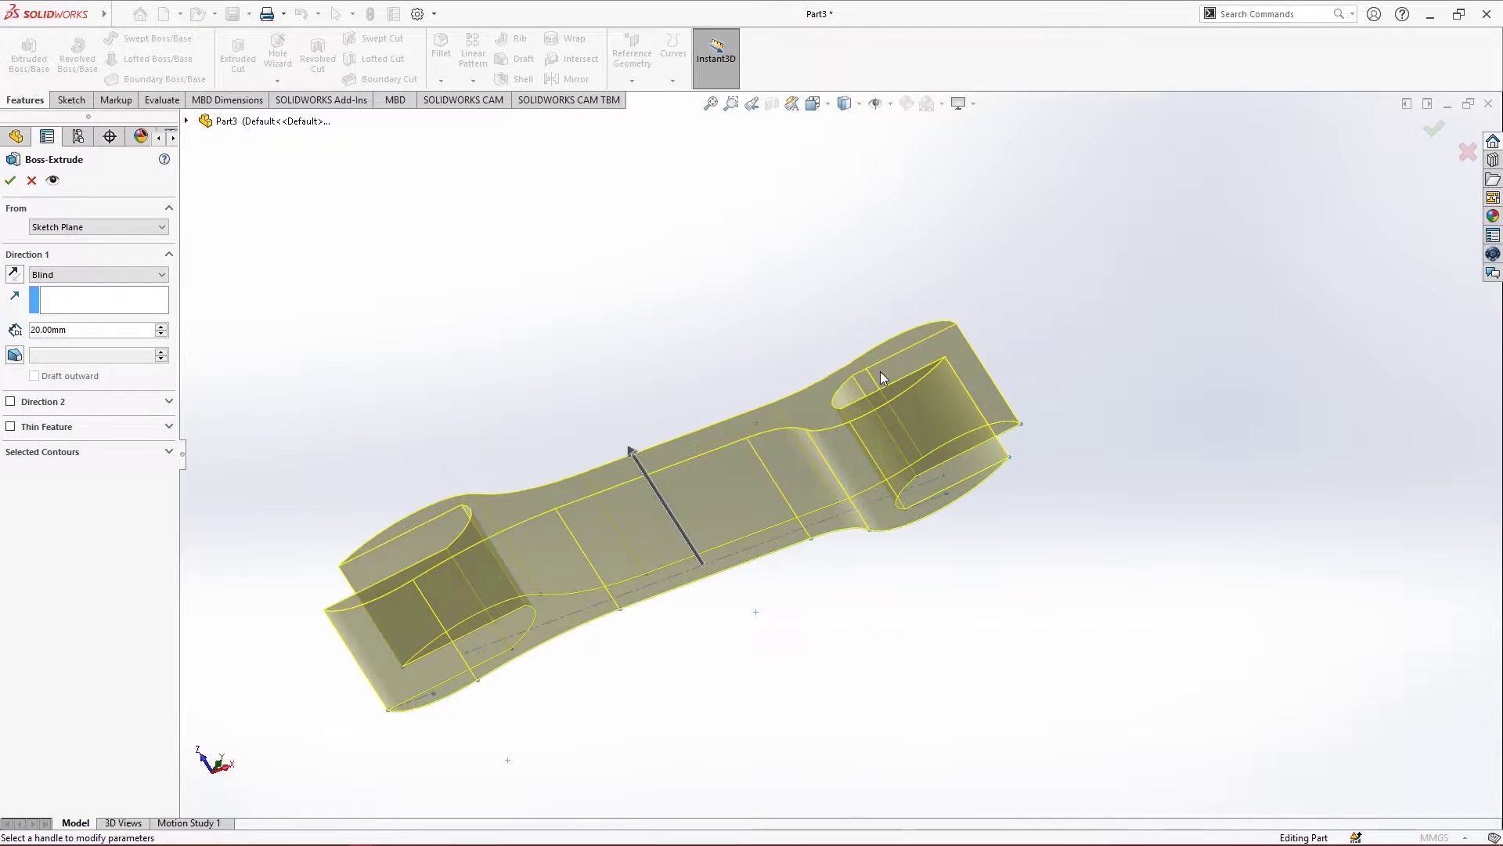
Look through the available end conditions for Direction 1, keep Blind, and inspect the extrusion preview
{"action": "left_click", "coordinate": [117, 275]}
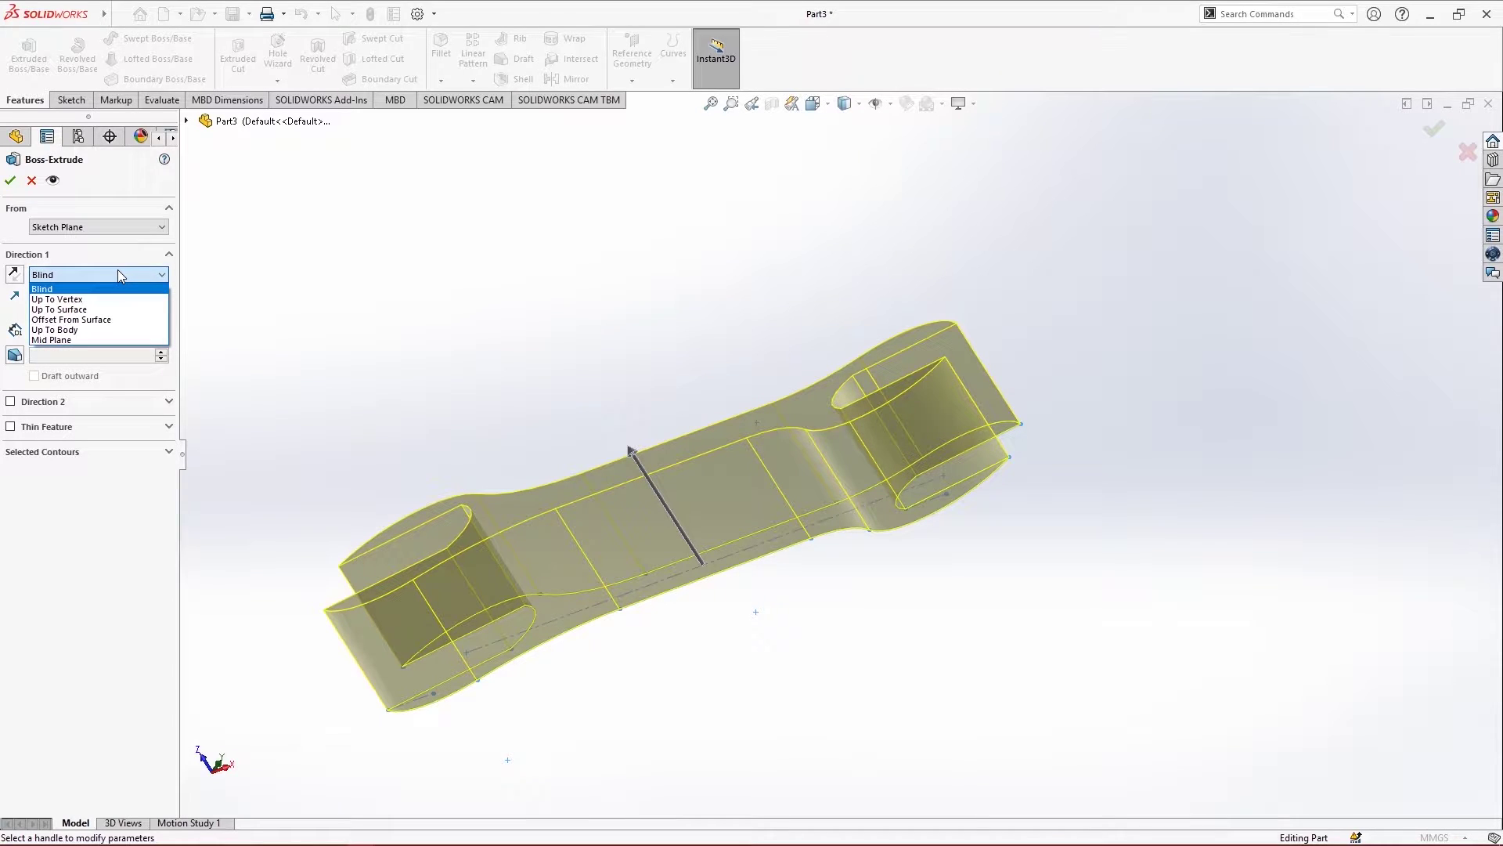
{"action": "left_click", "coordinate": [589, 326]}
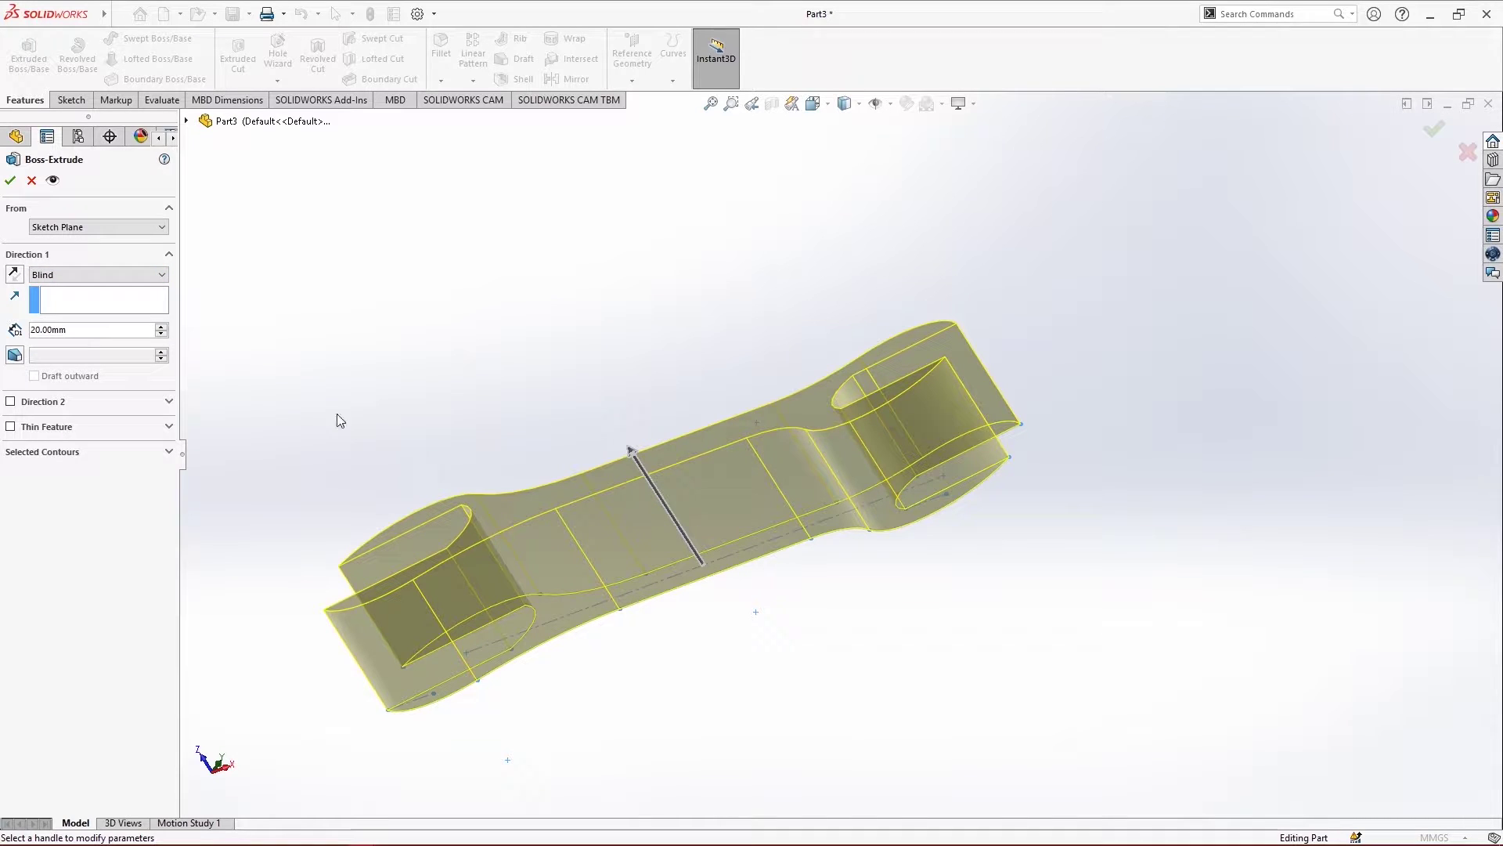
{"action": "left_click", "coordinate": [113, 275]}
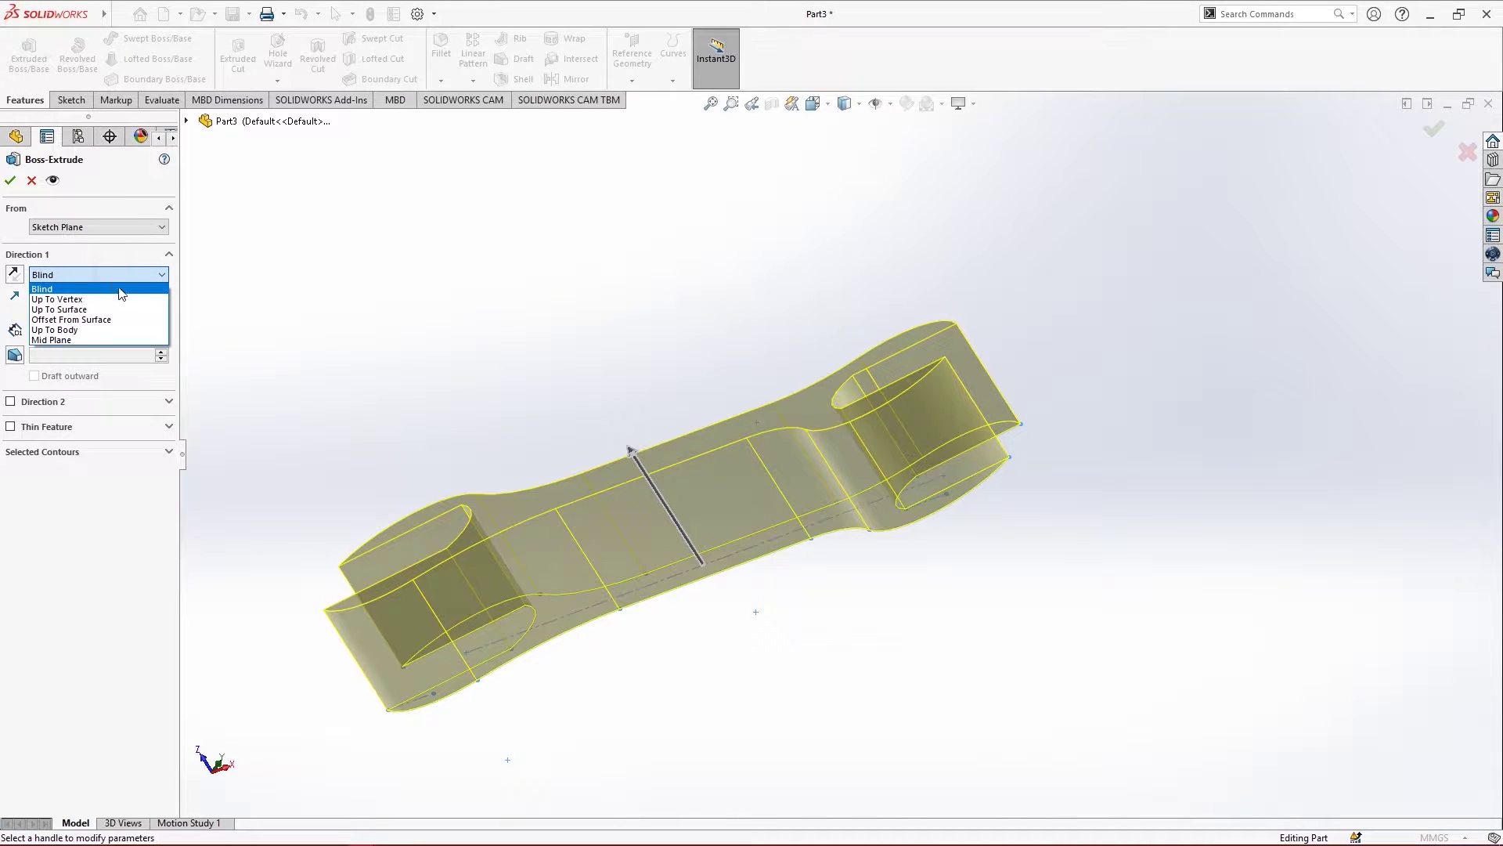
{"action": "left_click", "coordinate": [122, 291]}
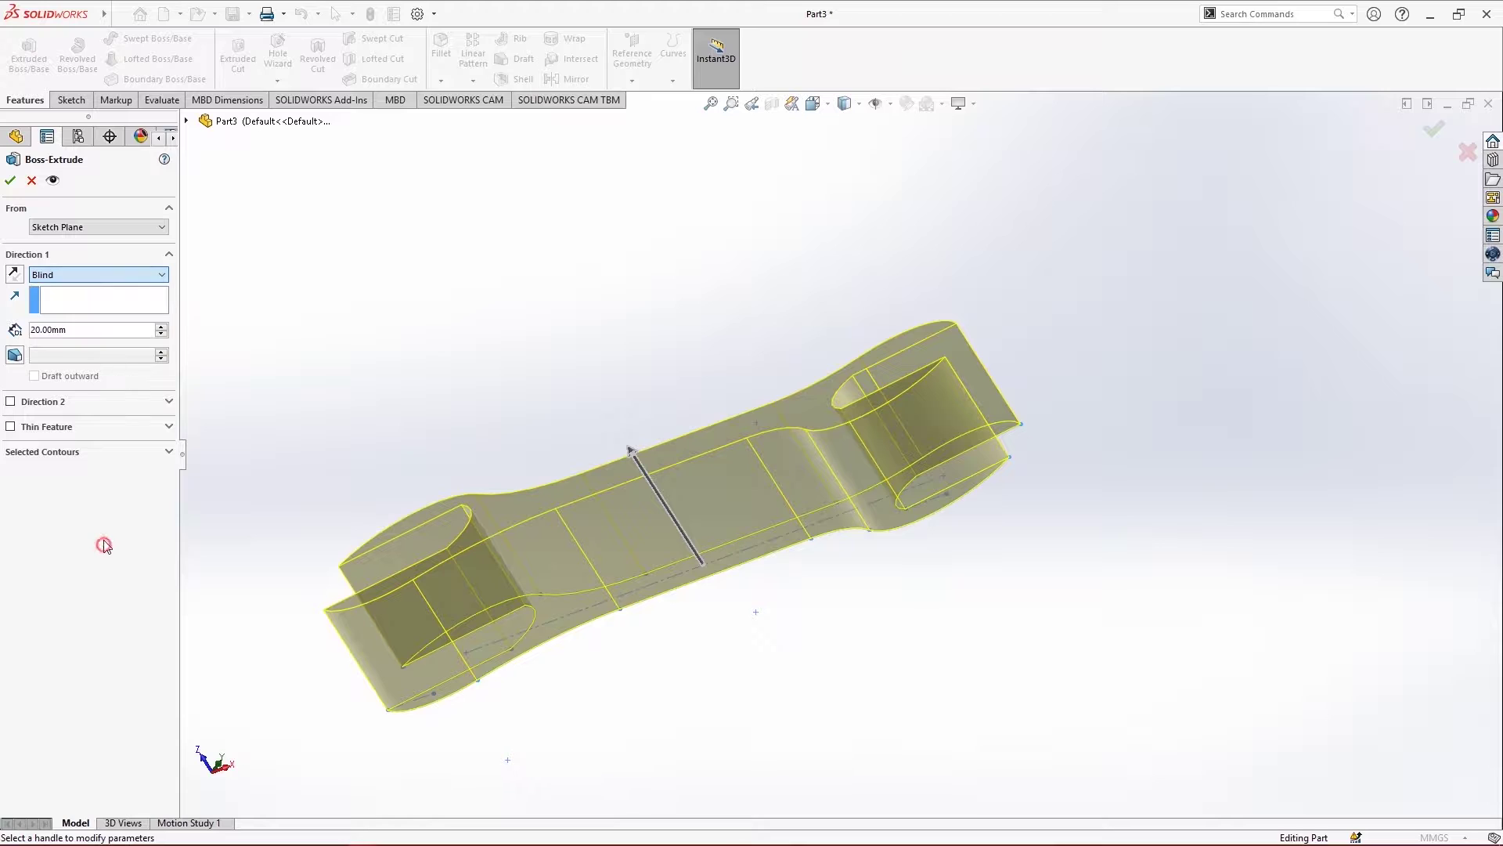
{"action": "left_click", "coordinate": [114, 302]}
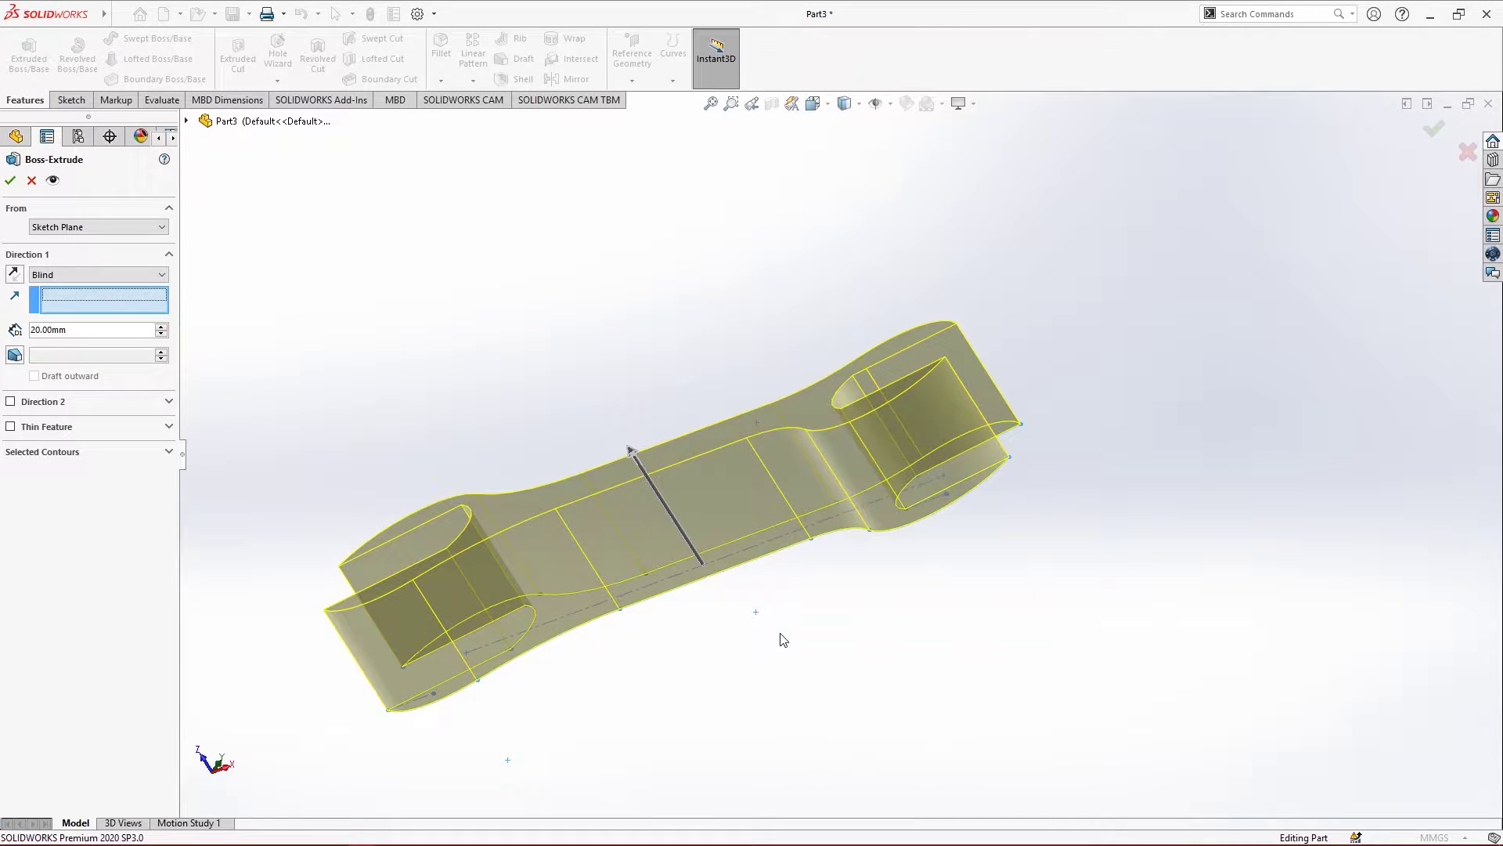
{"action": "middle_click_drag", "start_coordinate": [783, 640], "coordinate": [779, 347]}
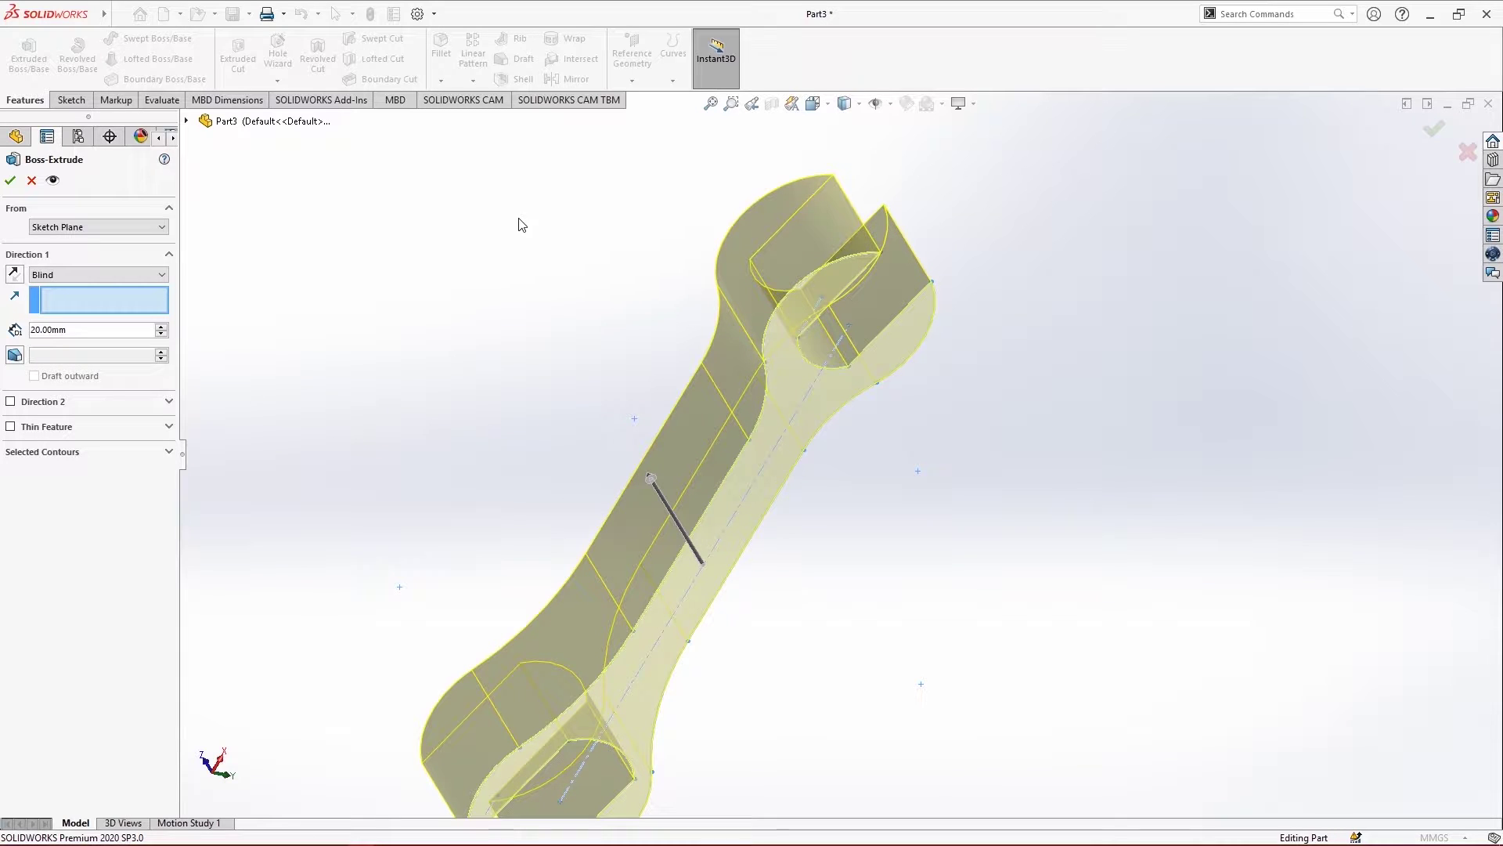
{"action": "middle_click_drag", "start_coordinate": [552, 245], "coordinate": [407, 310]}
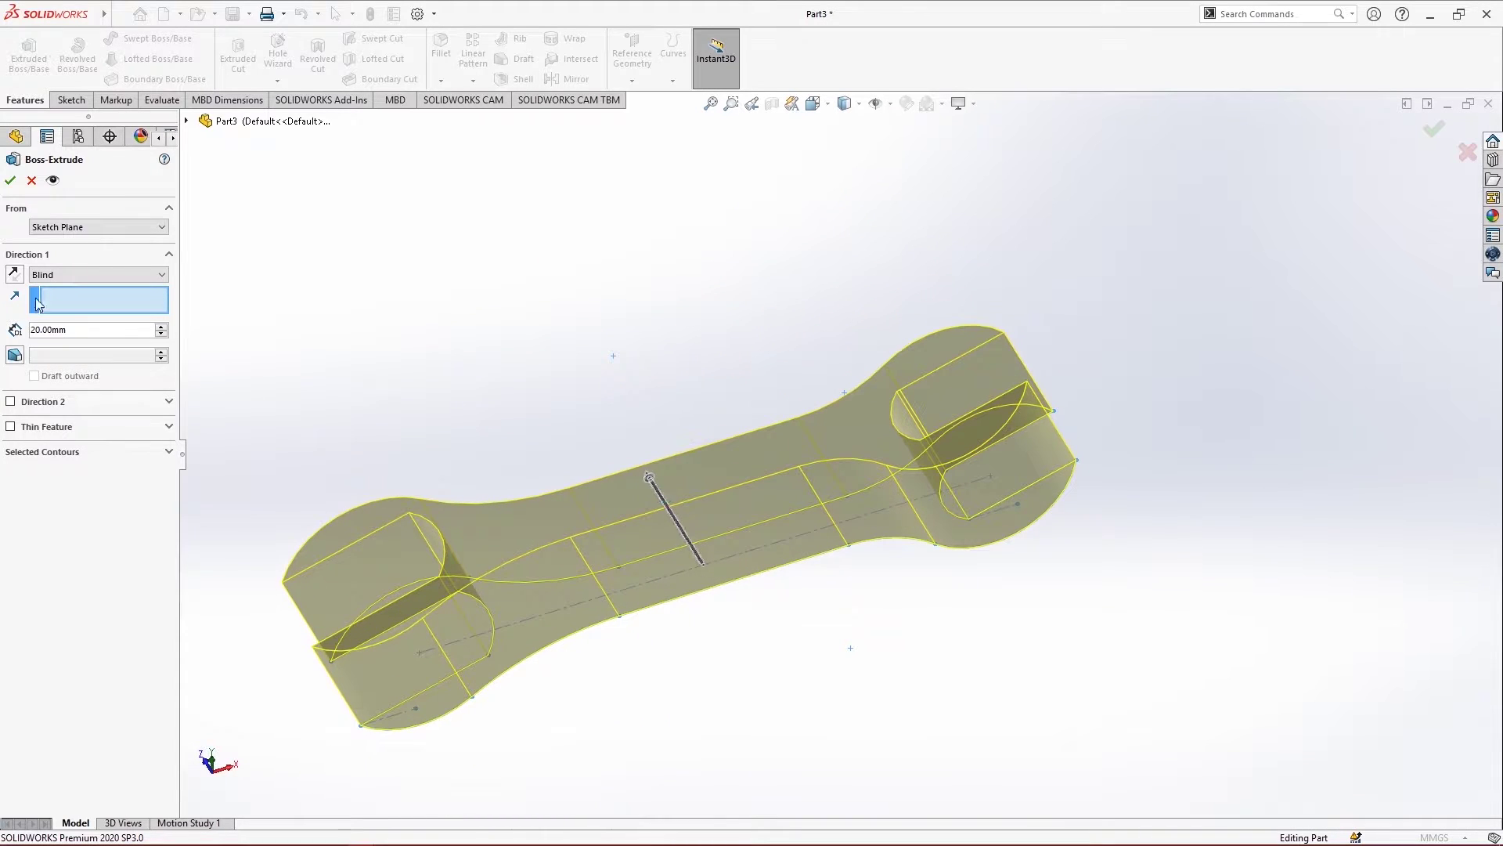
Set the Direction 1 depth to 30 mm and apply a 3° draft to the extrusion
{"action": "left_click", "coordinate": [160, 334]}
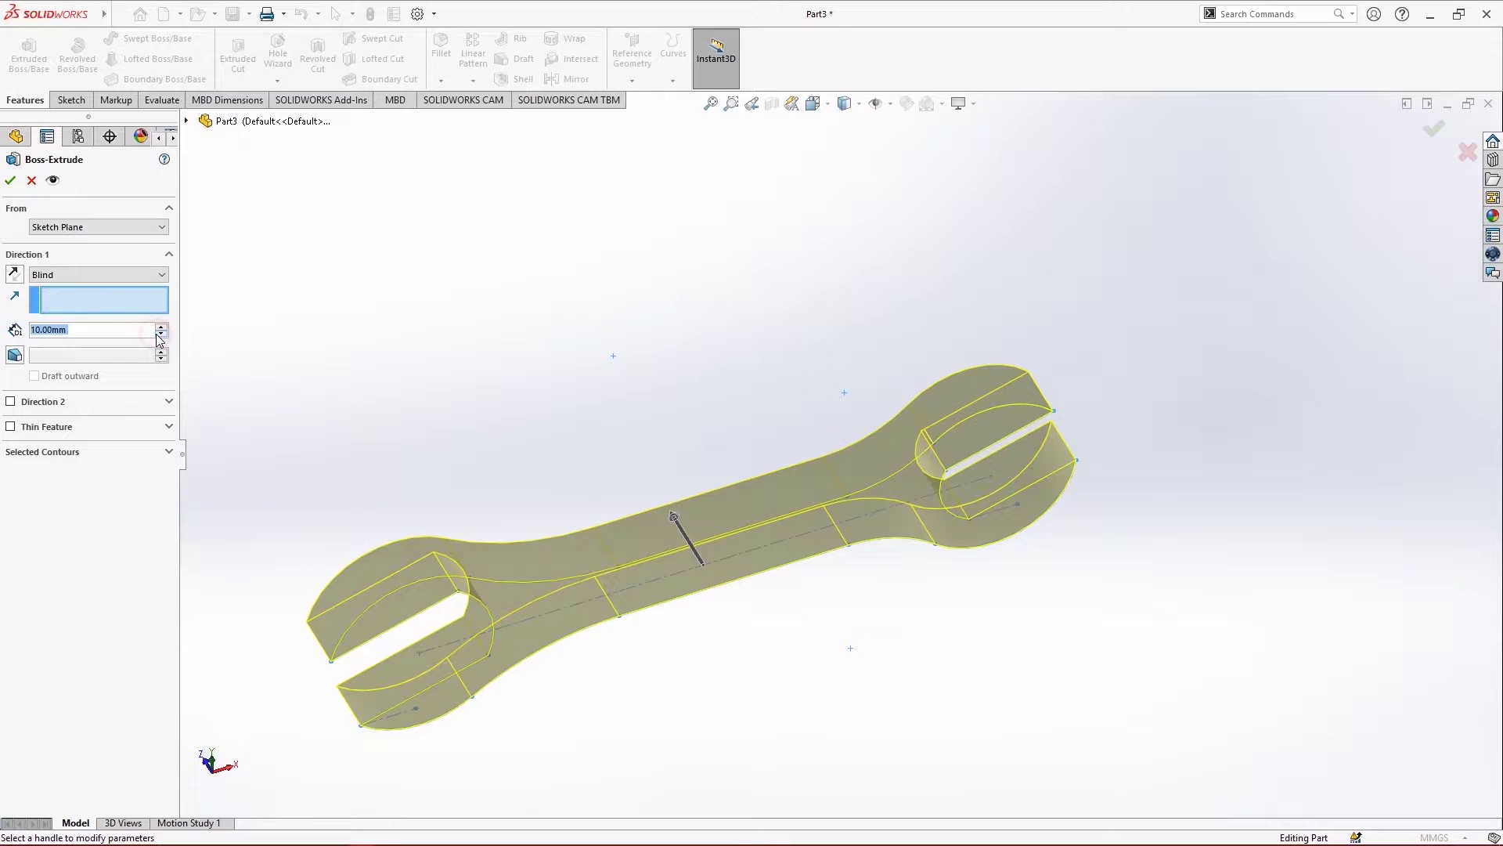
{"action": "left_click", "coordinate": [160, 325]}
{"action": "left_click", "coordinate": [160, 326]}
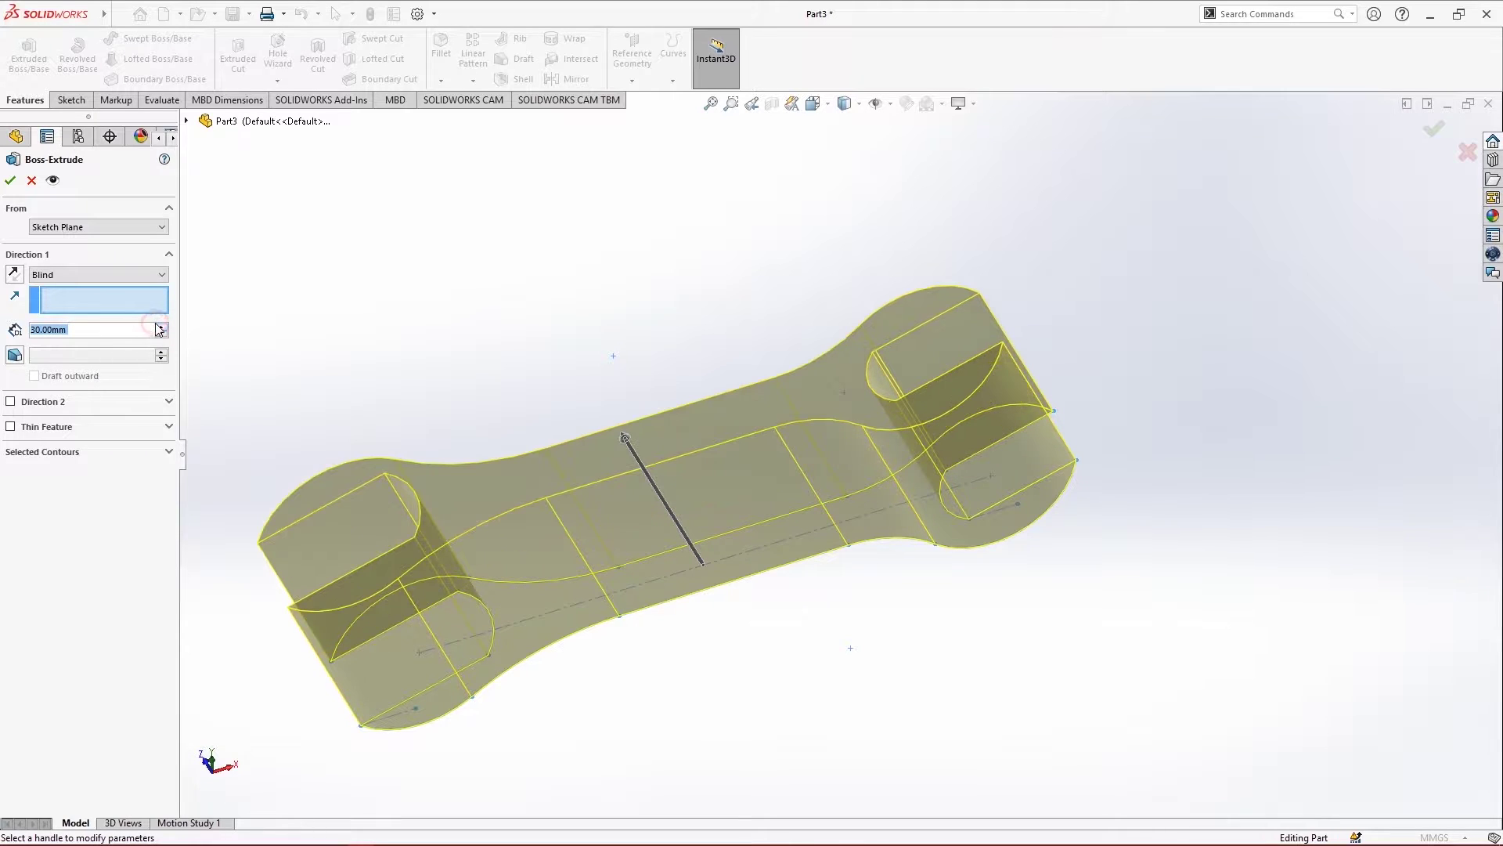
{"action": "left_click", "coordinate": [15, 355]}
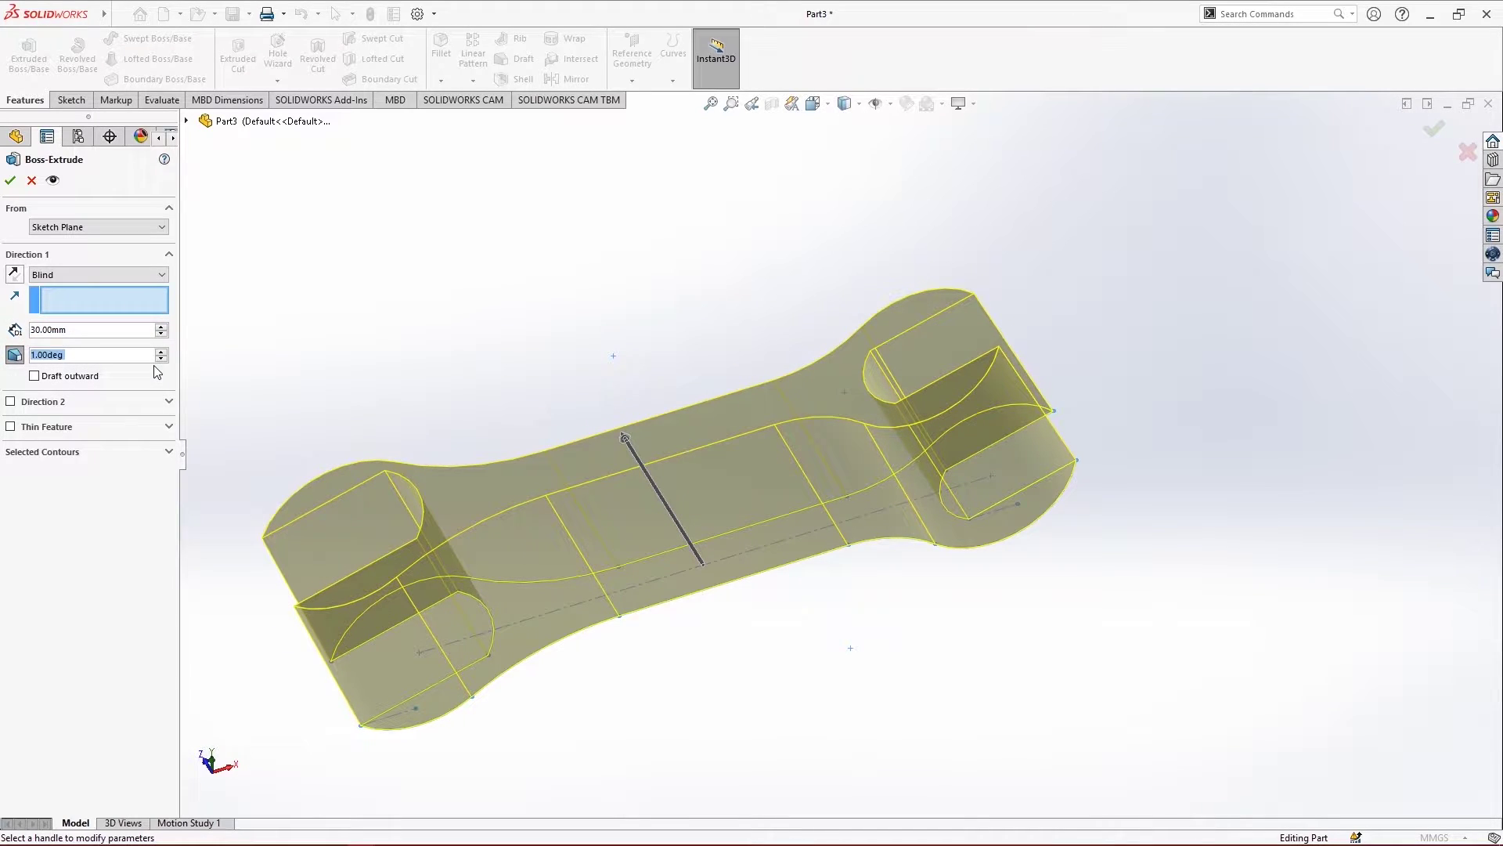
{"action": "middle_click_drag", "start_coordinate": [593, 357], "coordinate": [444, 606]}
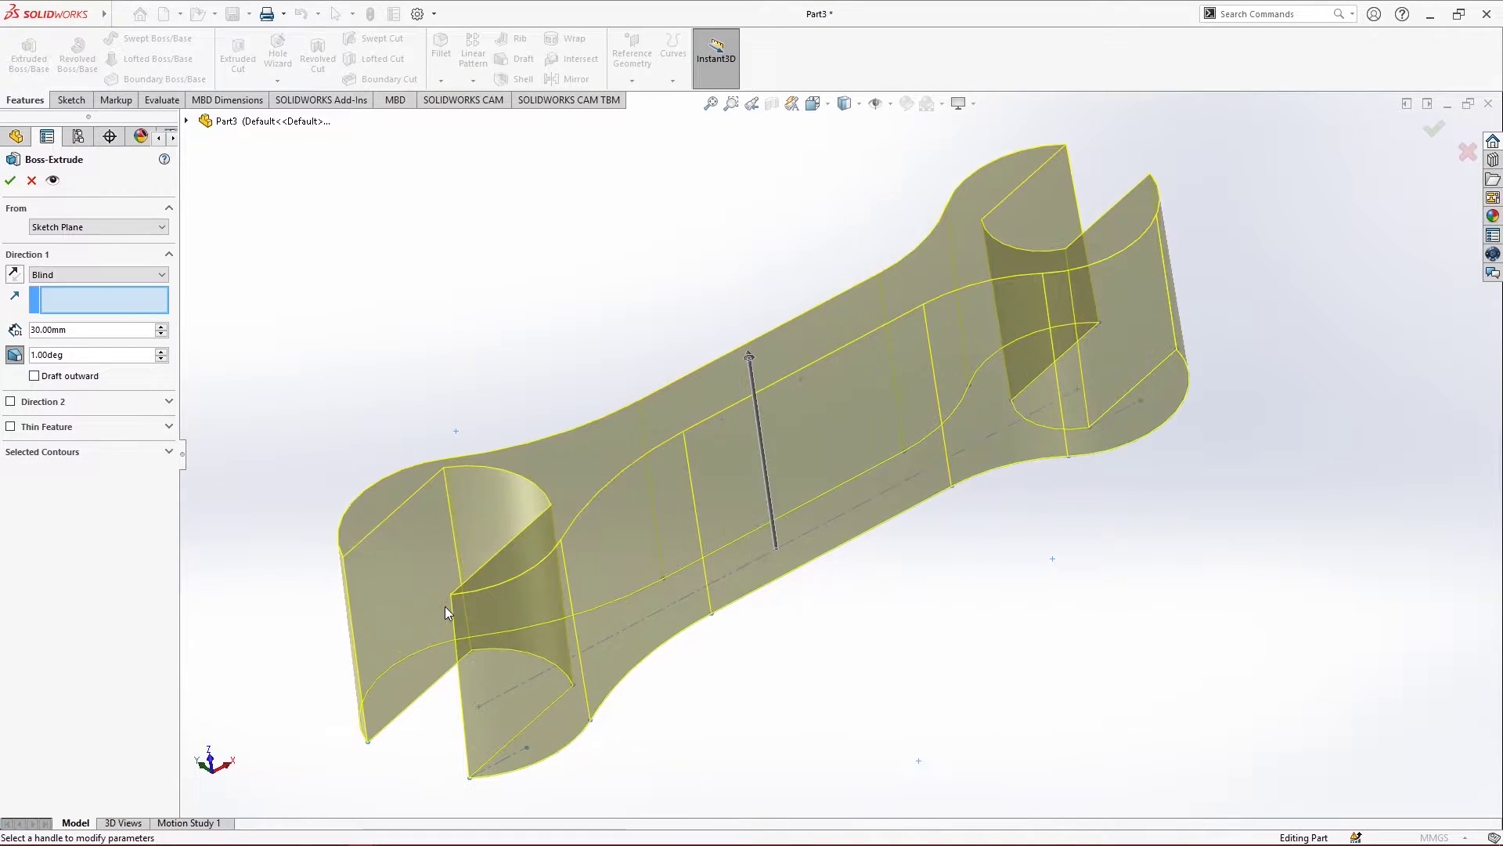
{"action": "left_click", "coordinate": [161, 352]}
{"action": "left_click", "coordinate": [160, 352]}
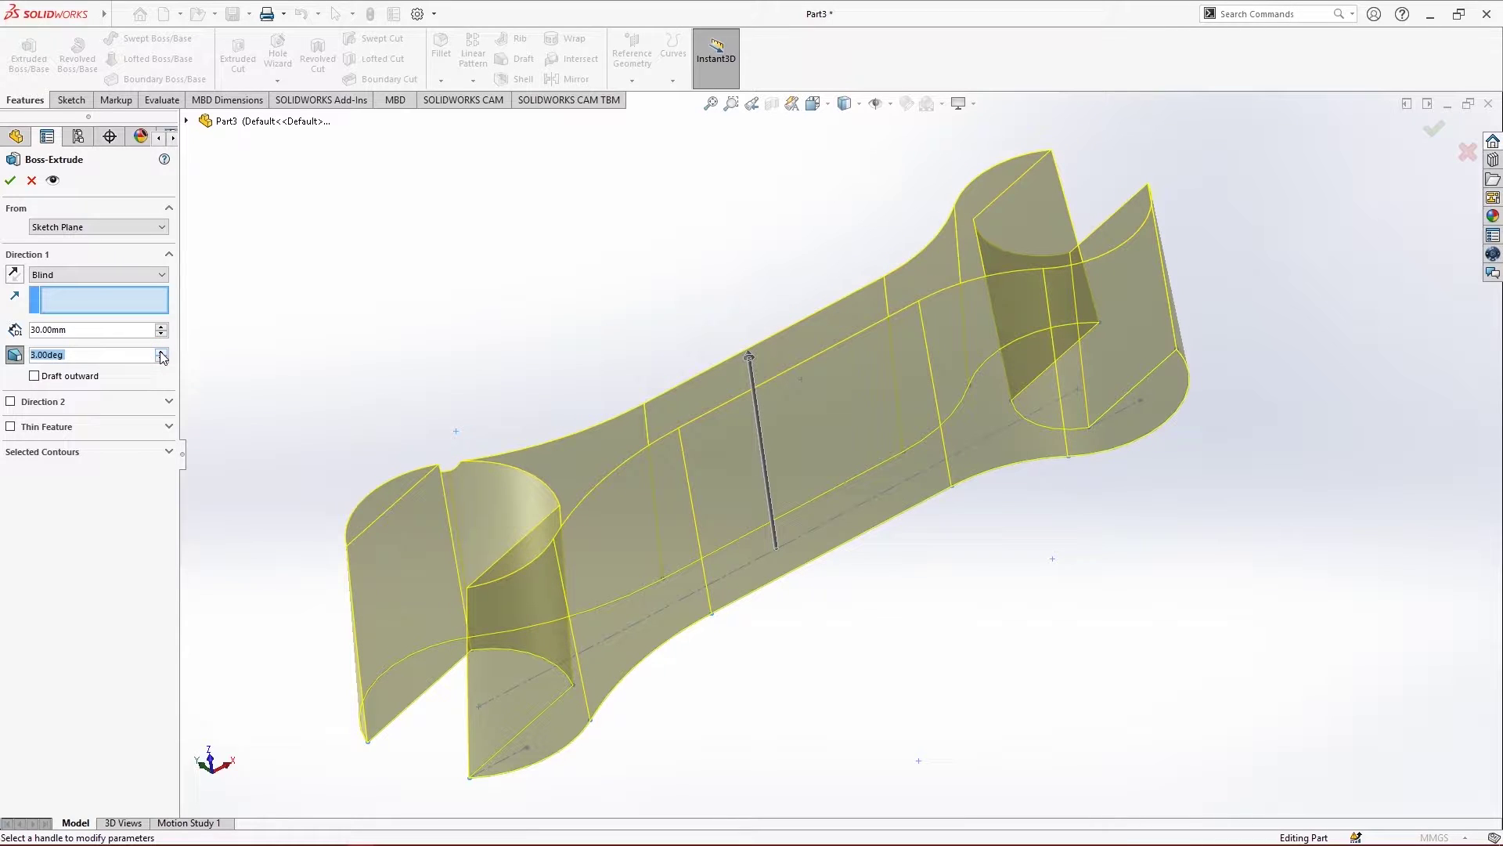
Make the Direction 1 draft go outward and increase its angle to 9°
{"action": "left_click", "coordinate": [77, 378]}
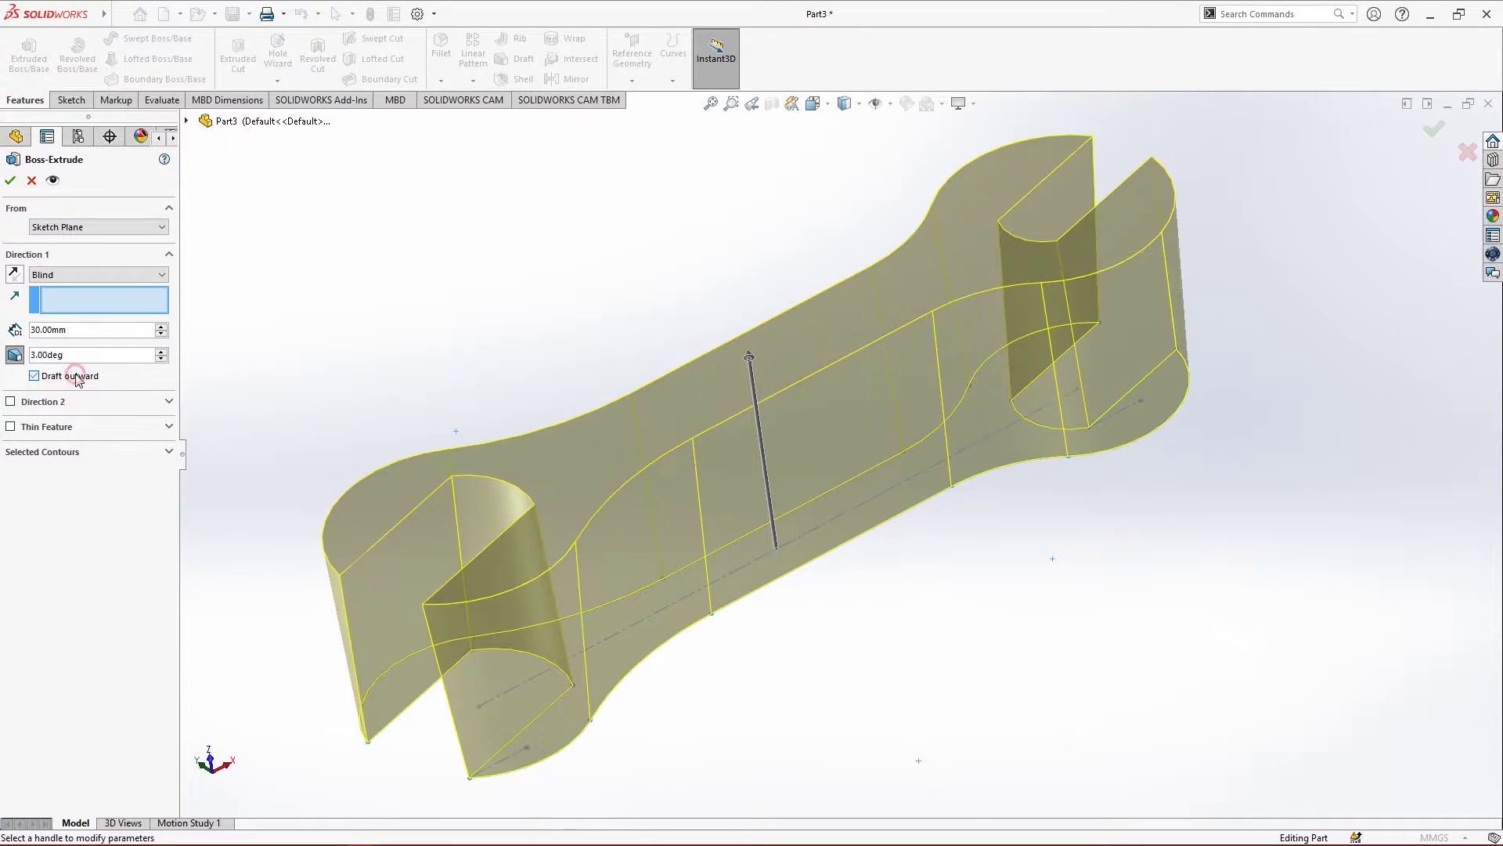
{"action": "left_click", "coordinate": [160, 351]}
{"action": "left_click", "coordinate": [160, 352]}
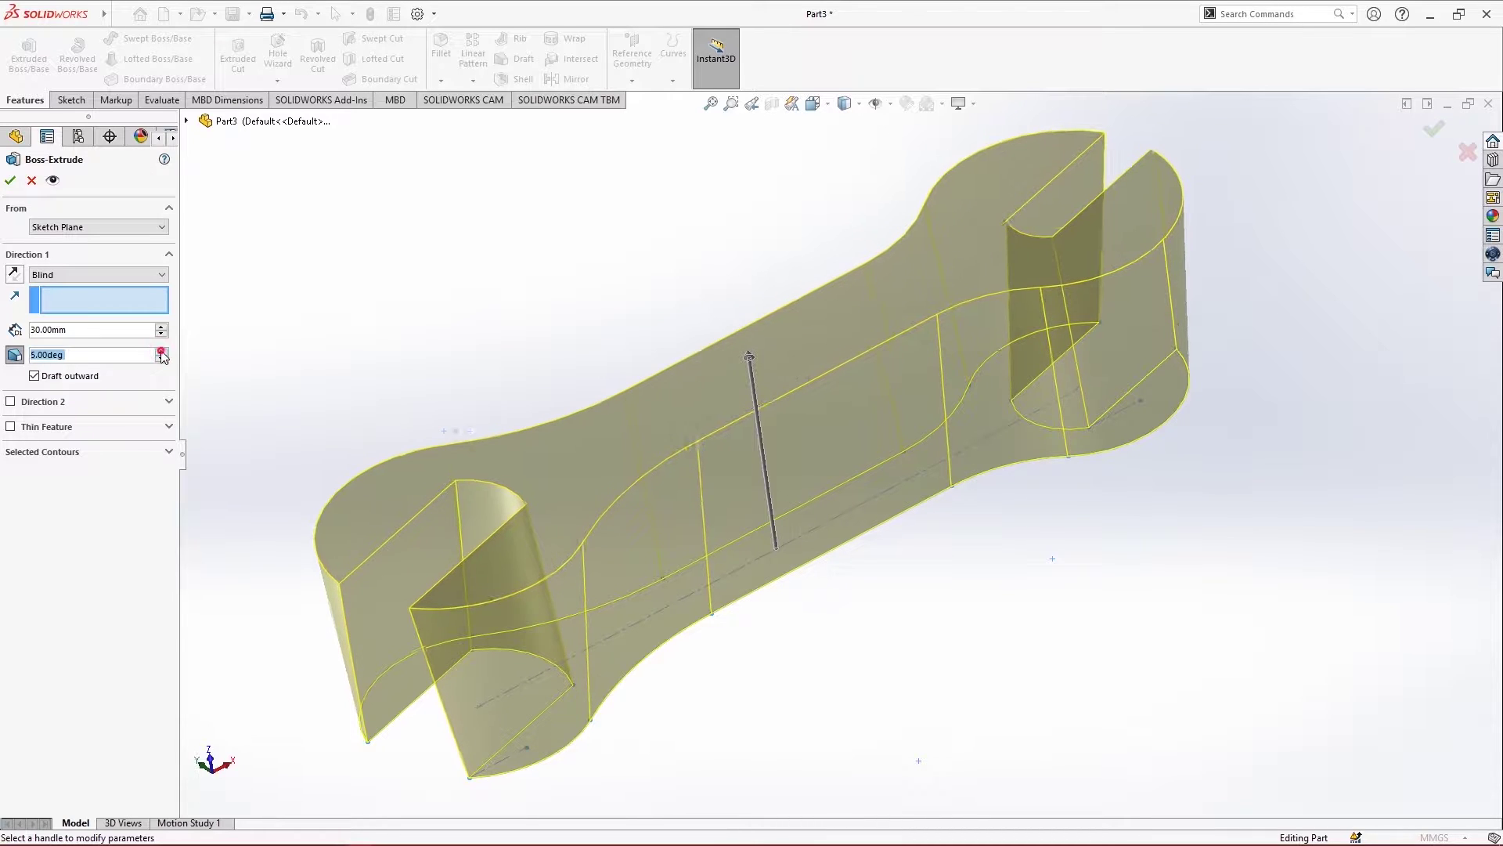
{"action": "left_click", "coordinate": [160, 351]}
{"action": "left_click", "coordinate": [161, 351]}
{"action": "left_click", "coordinate": [161, 351]}
{"action": "left_click", "coordinate": [161, 352]}
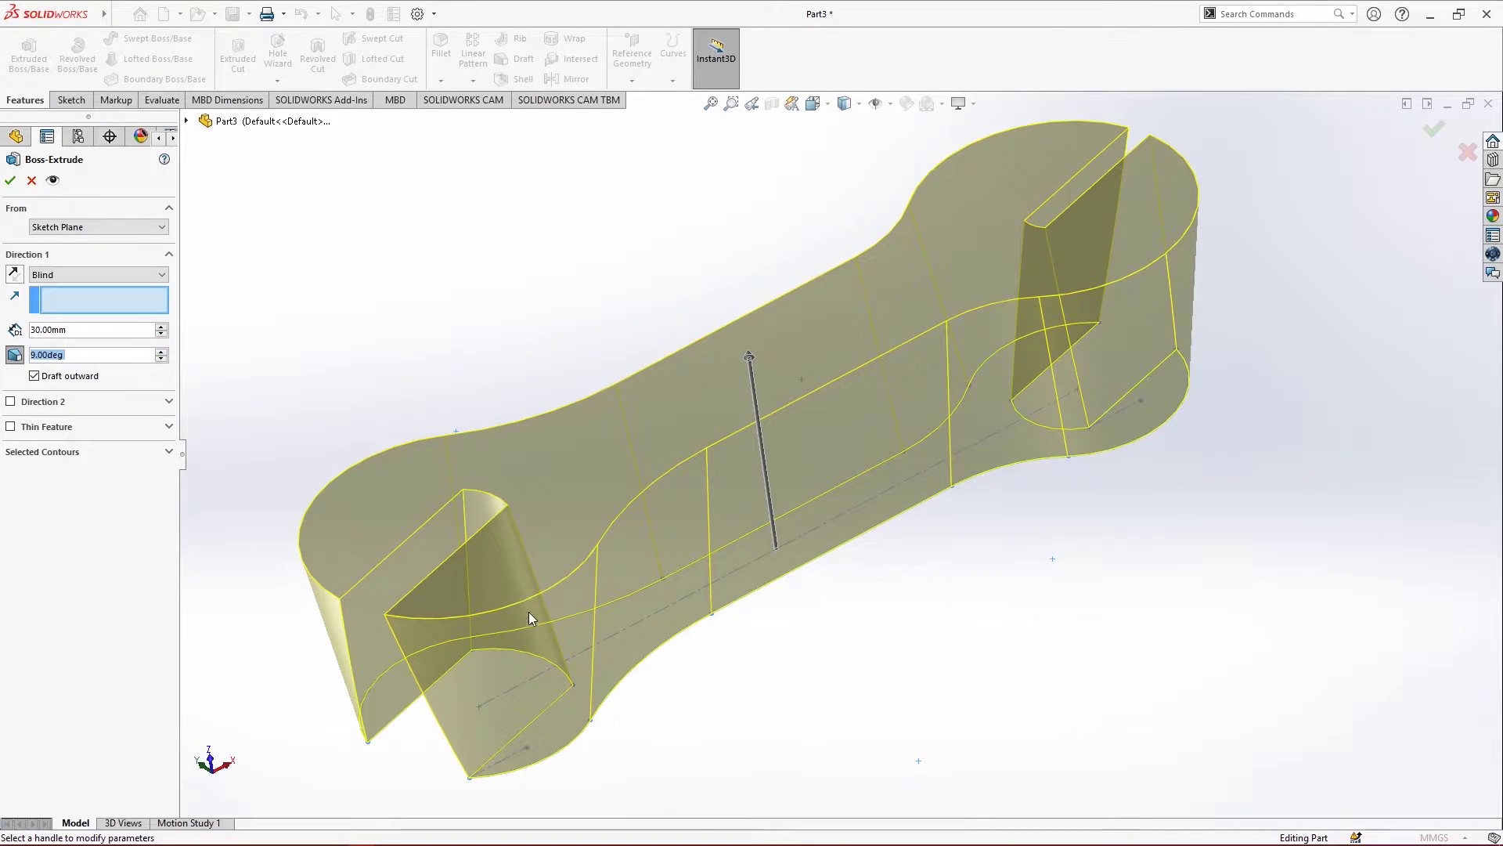
Add a blind extrusion in Direction 2, trying a depth of 20 mm before setting it to 40 mm
{"action": "scroll", "coordinate": [529, 613], "scroll_direction": "up", "scroll_amount": 2}
{"action": "middle_click_drag", "start_coordinate": [560, 611], "coordinate": [559, 548]}
{"action": "left_click", "coordinate": [10, 401]}
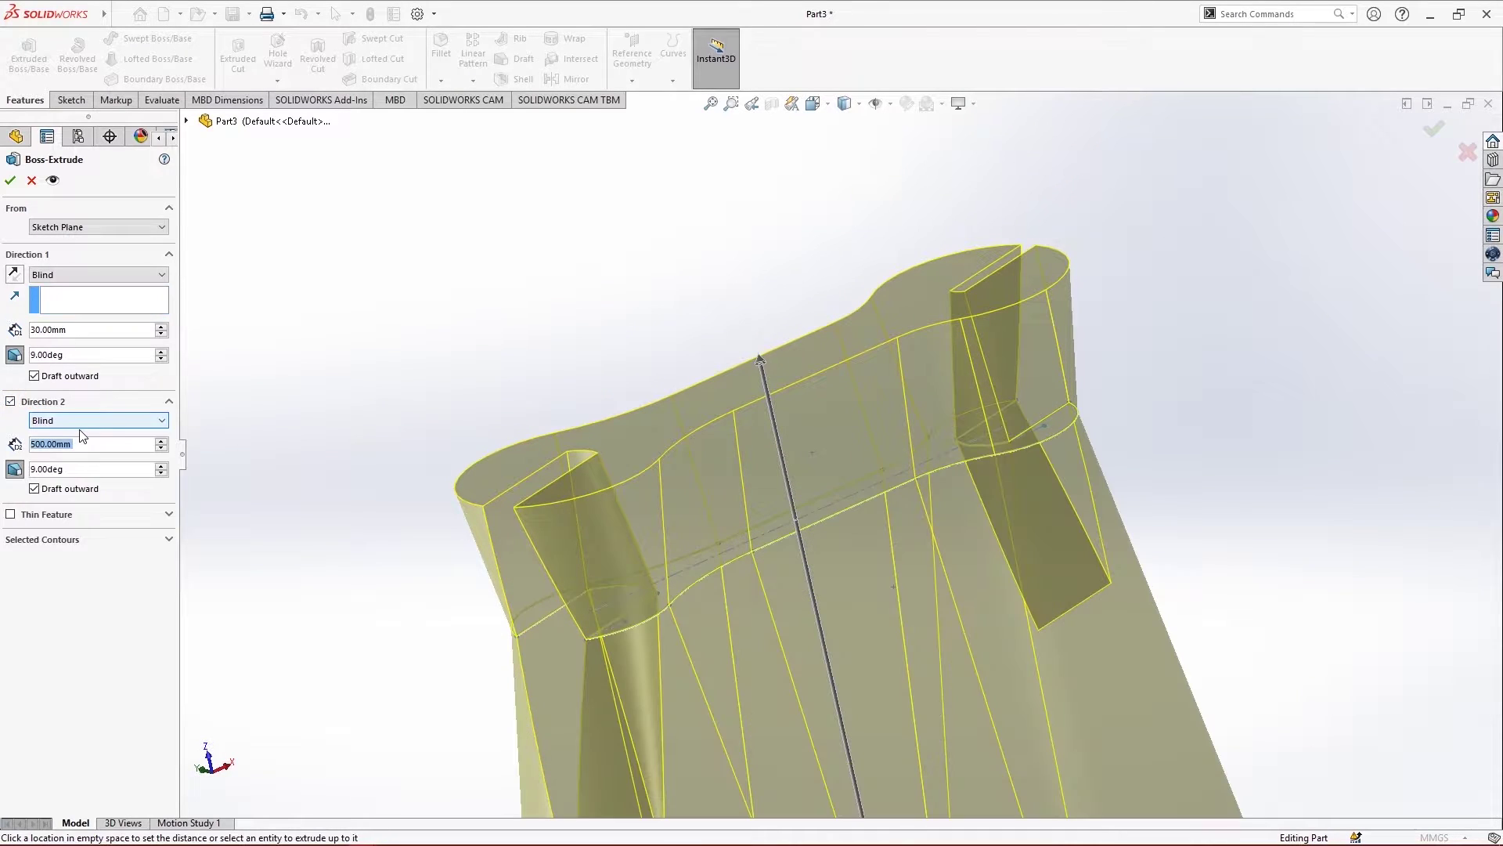
{"action": "scroll", "coordinate": [498, 454], "scroll_direction": "up", "scroll_amount": 4}
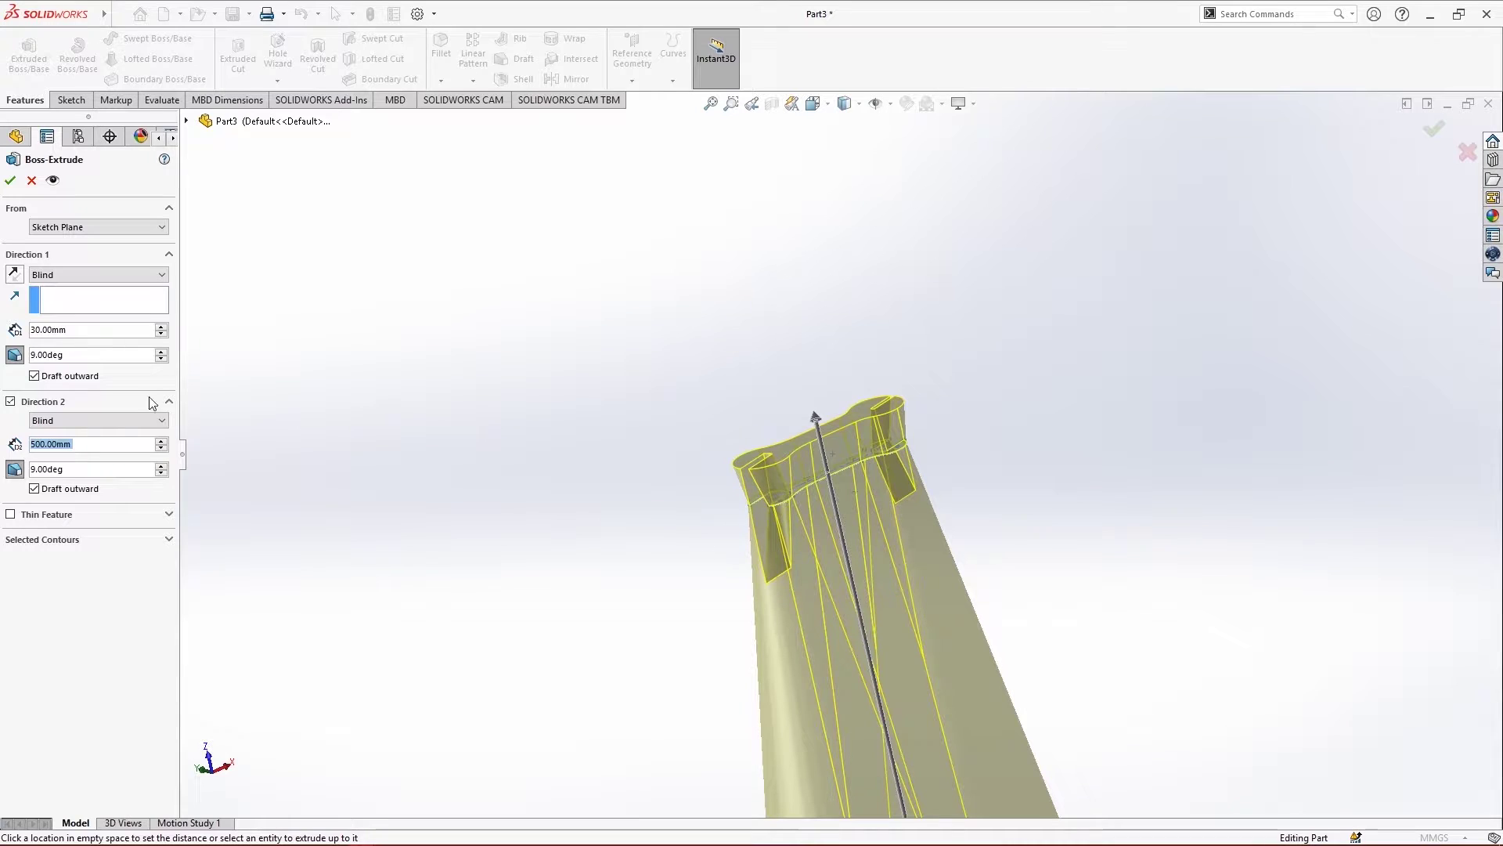
{"action": "type", "text": "20"}
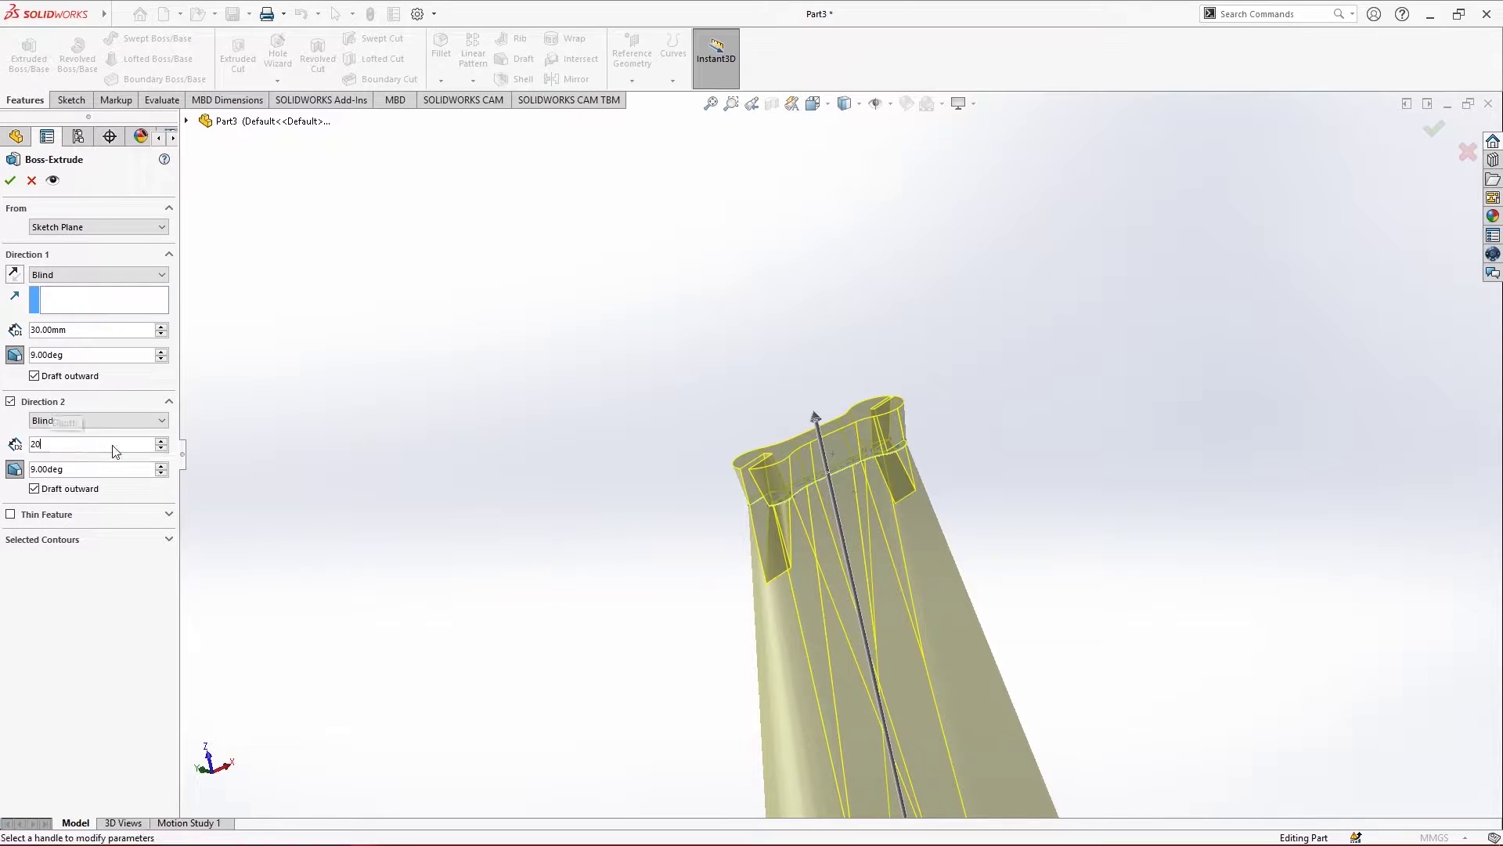
{"action": "key", "text": "Return"}
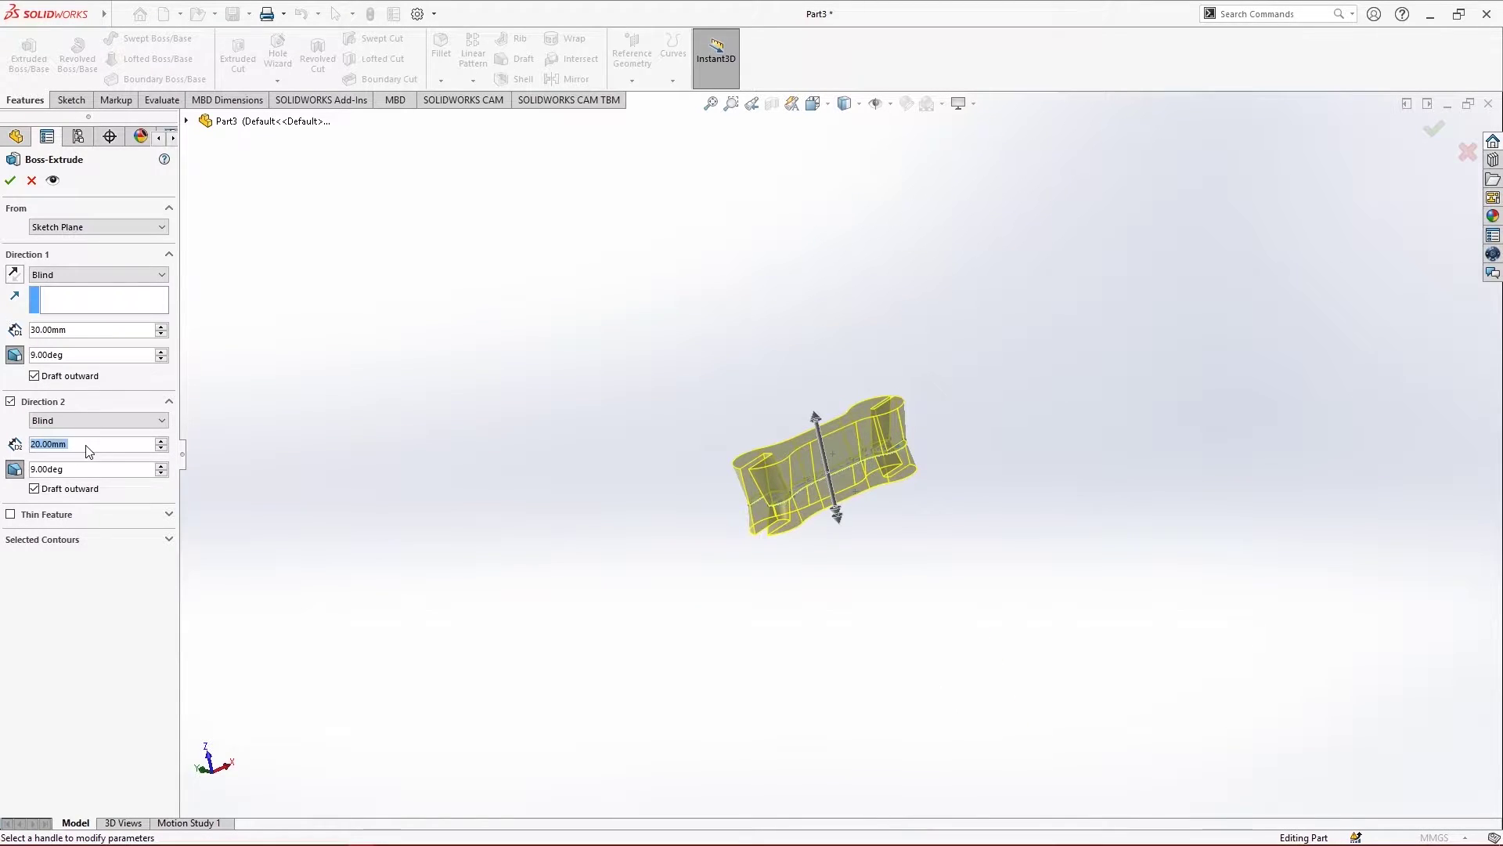
{"action": "type", "text": "40"}
{"action": "key", "text": "Return"}
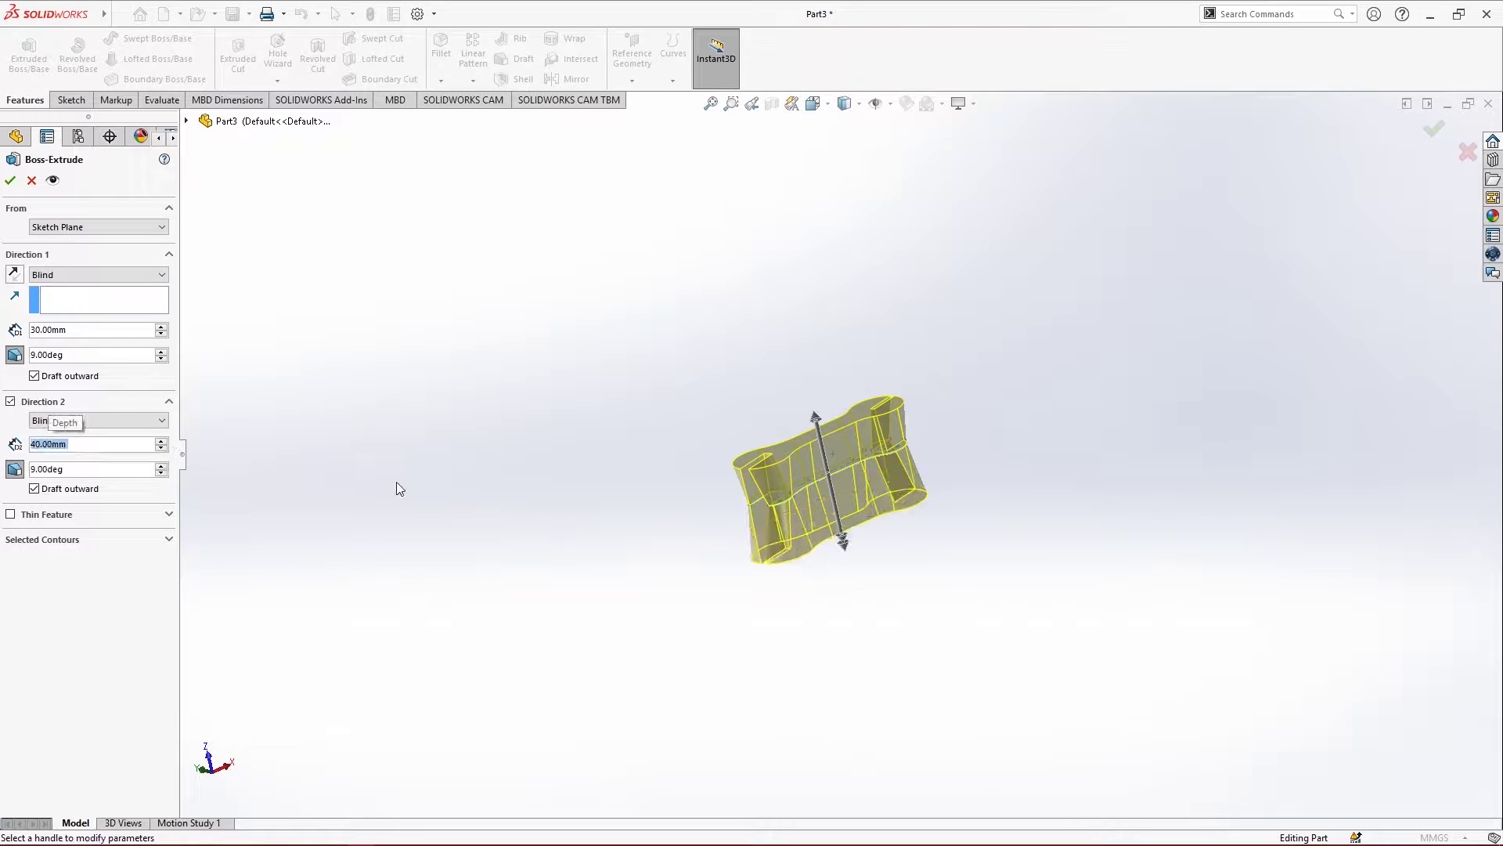
Reduce the Direction 2 draft angle to 1°, keeping the draft outward
{"action": "middle_click_drag", "start_coordinate": [933, 595], "coordinate": [830, 501]}
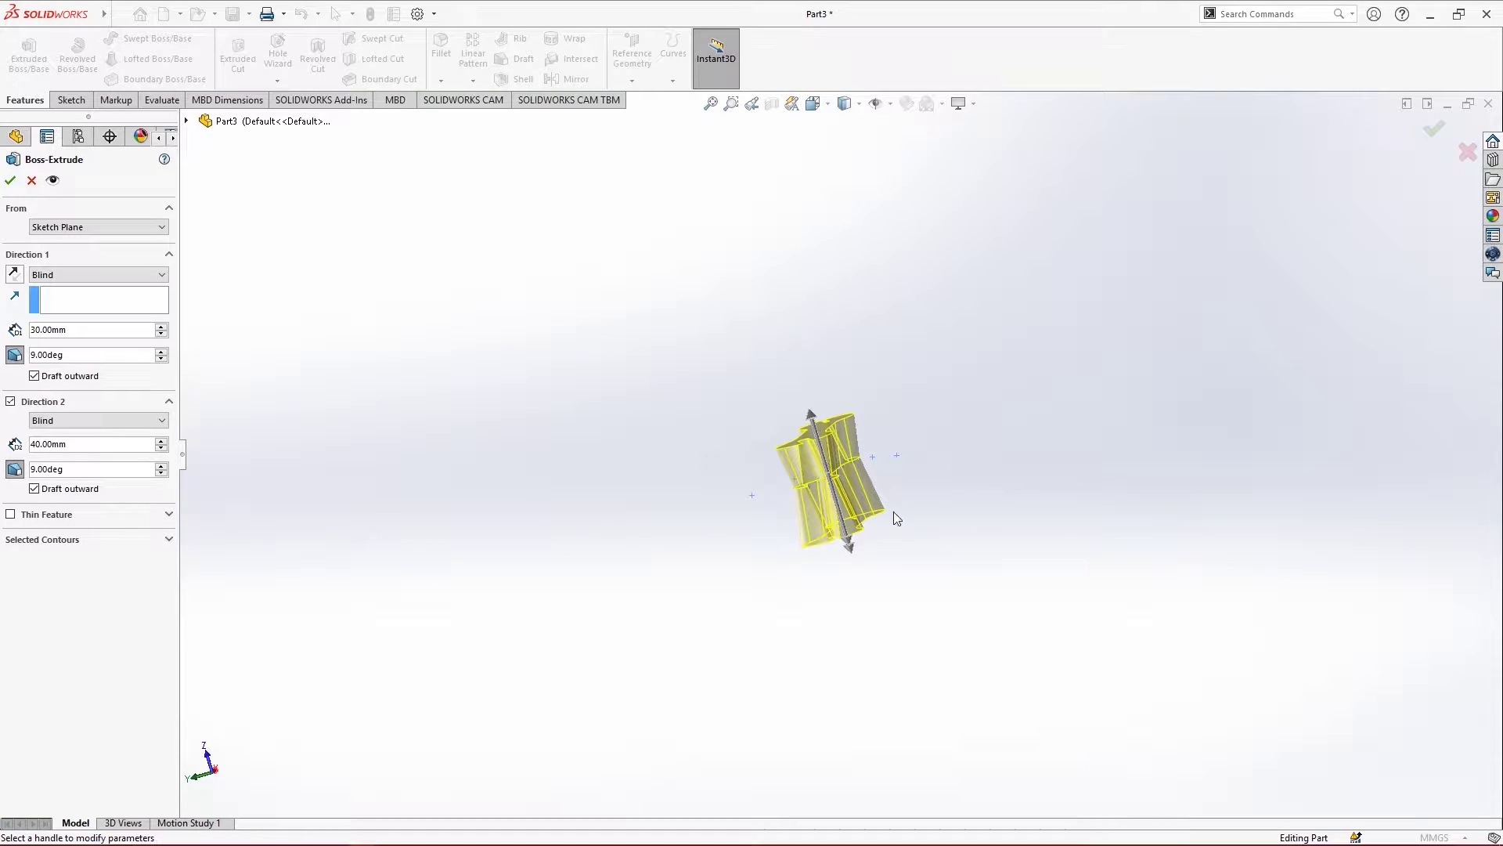
{"action": "scroll", "coordinate": [816, 506], "scroll_direction": "down", "scroll_amount": 3}
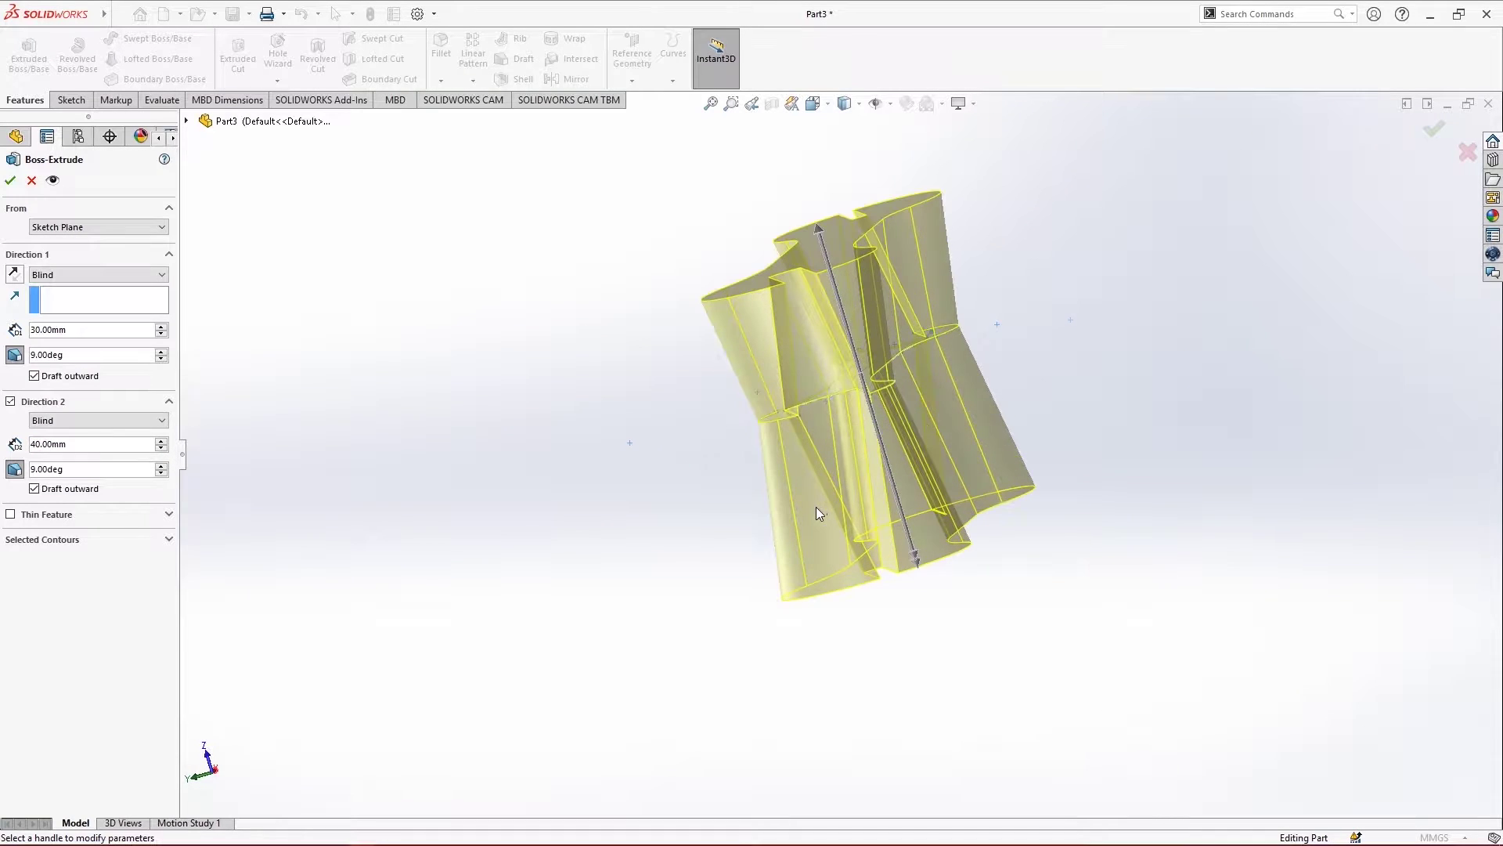
{"action": "left_click", "coordinate": [34, 489]}
{"action": "left_click", "coordinate": [160, 473]}
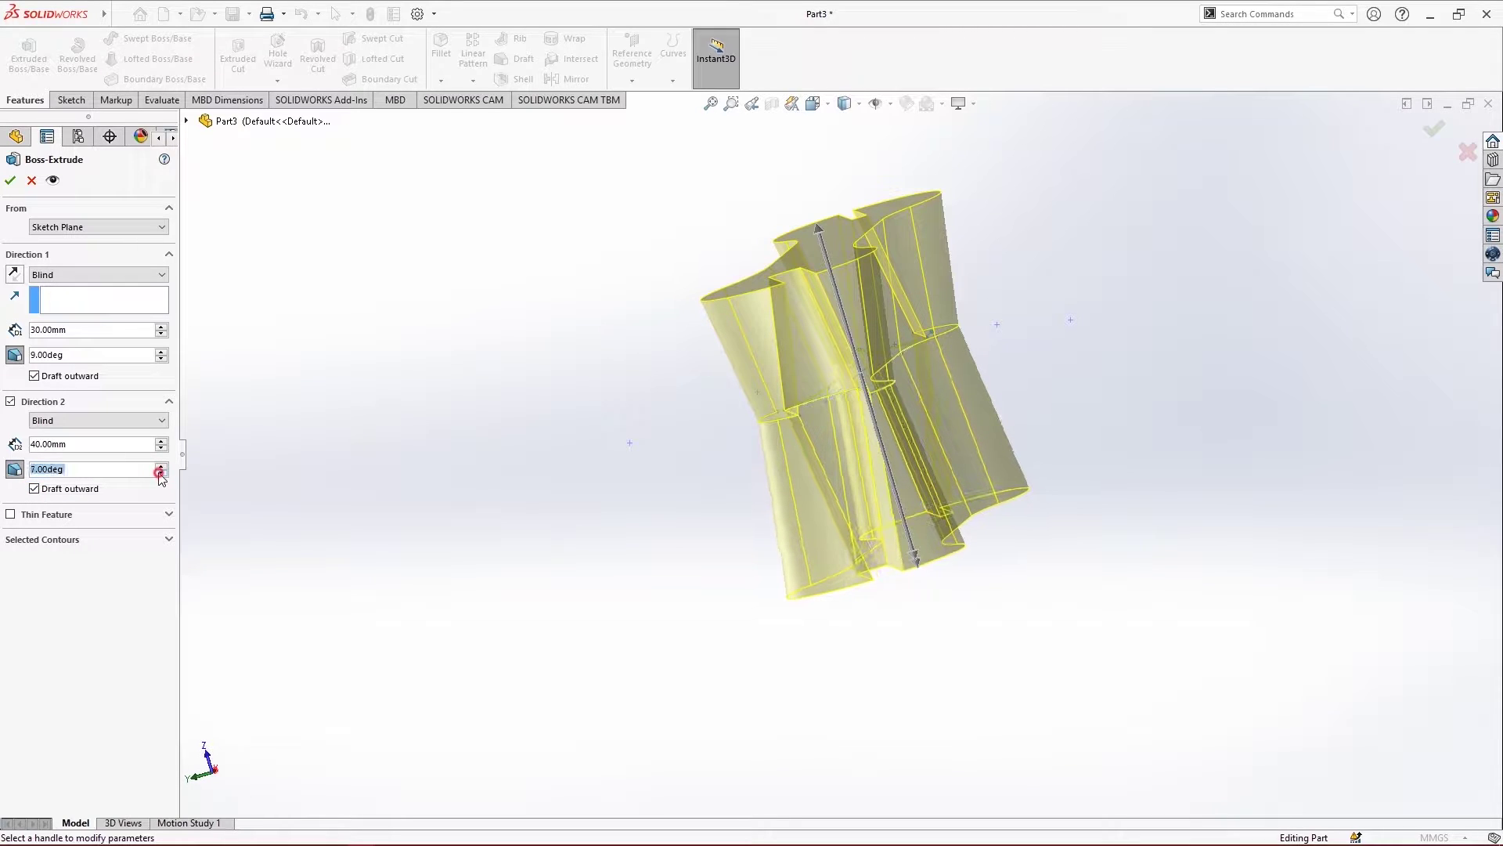
{"action": "left_click", "coordinate": [160, 473]}
{"action": "left_click", "coordinate": [161, 473]}
{"action": "left_click", "coordinate": [161, 473]}
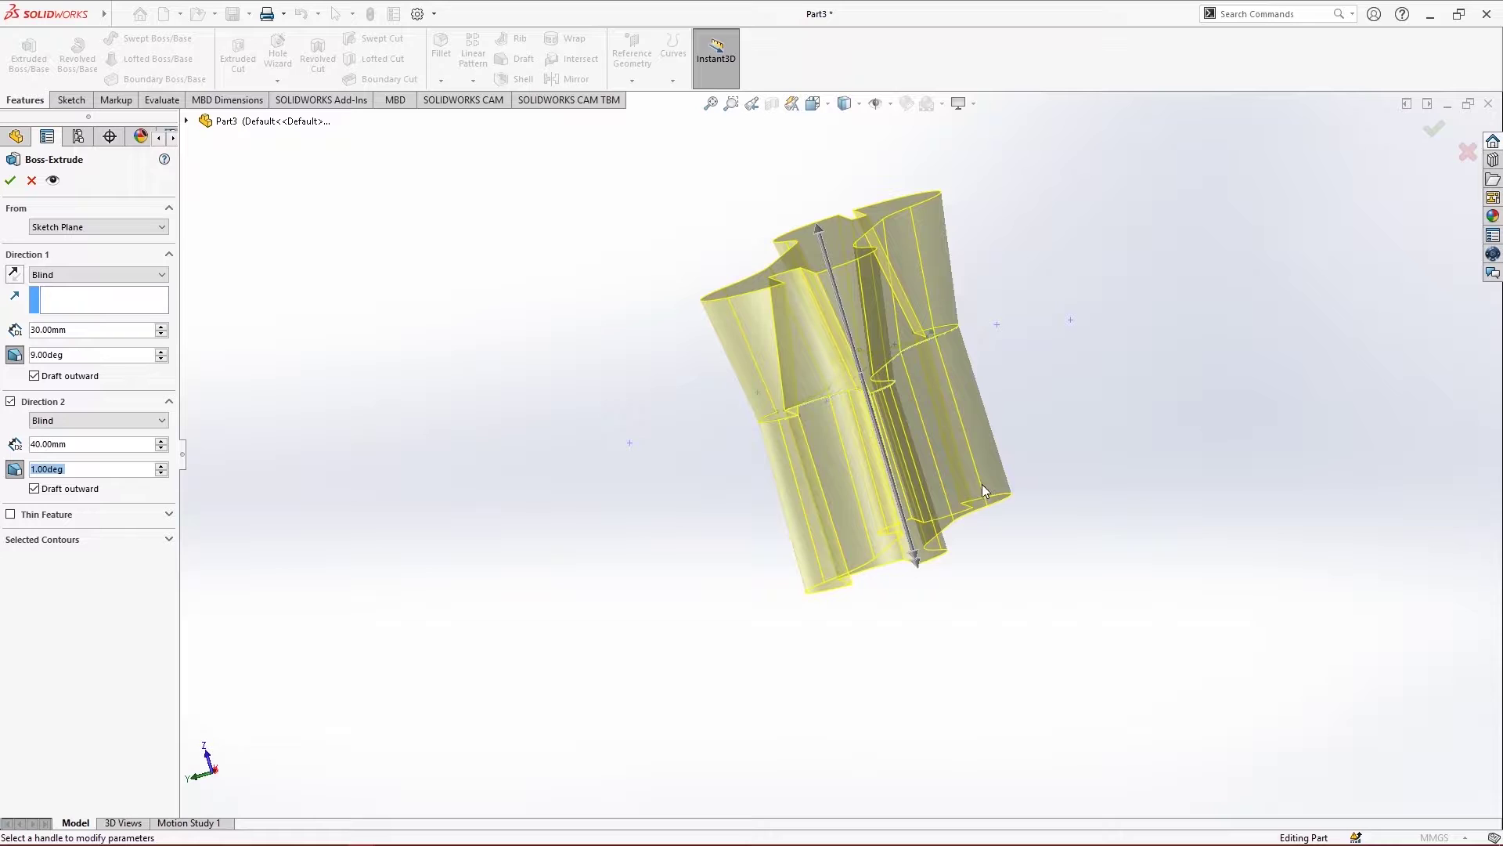
Stretch the extrusion preview directly in the model to 47 mm in Direction 2 and 32 mm in Direction 1
{"action": "mouse_move", "coordinate": [982, 484]}
{"action": "middle_mouse_down"}
{"action": "mouse_move", "coordinate": [1074, 487]}
{"action": "mouse_move", "coordinate": [1049, 460]}
{"action": "mouse_move", "coordinate": [984, 473]}
{"action": "middle_mouse_up"}
{"action": "left_click_drag", "start_coordinate": [838, 562], "coordinate": [859, 403]}
{"action": "left_click_drag", "start_coordinate": [877, 235], "coordinate": [882, 238]}
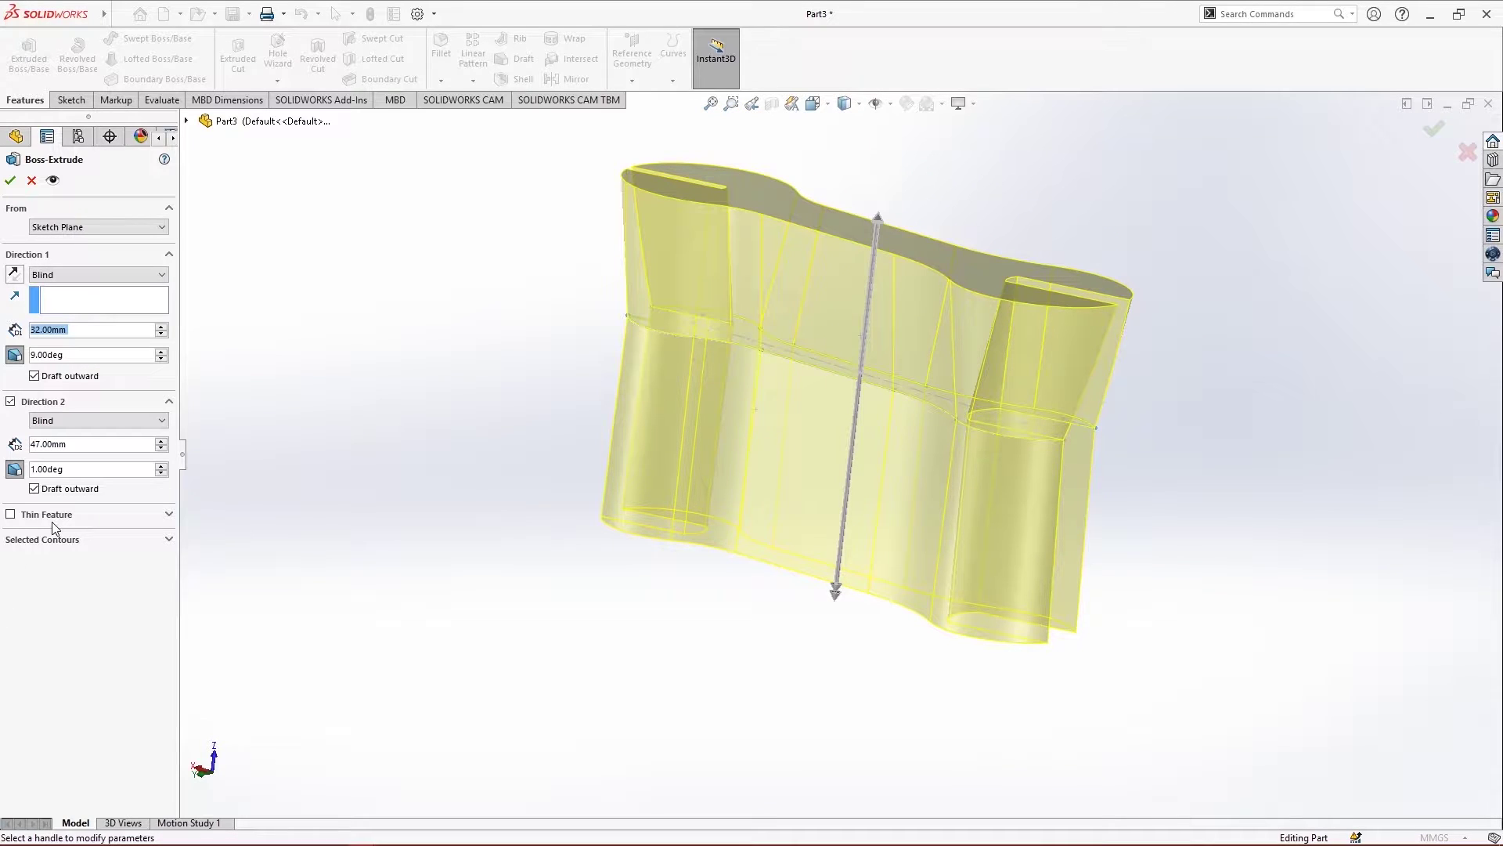
Try a one-direction thin feature with a thickness of 1 mm on the extrusion and switch it back off
{"action": "left_click", "coordinate": [11, 515]}
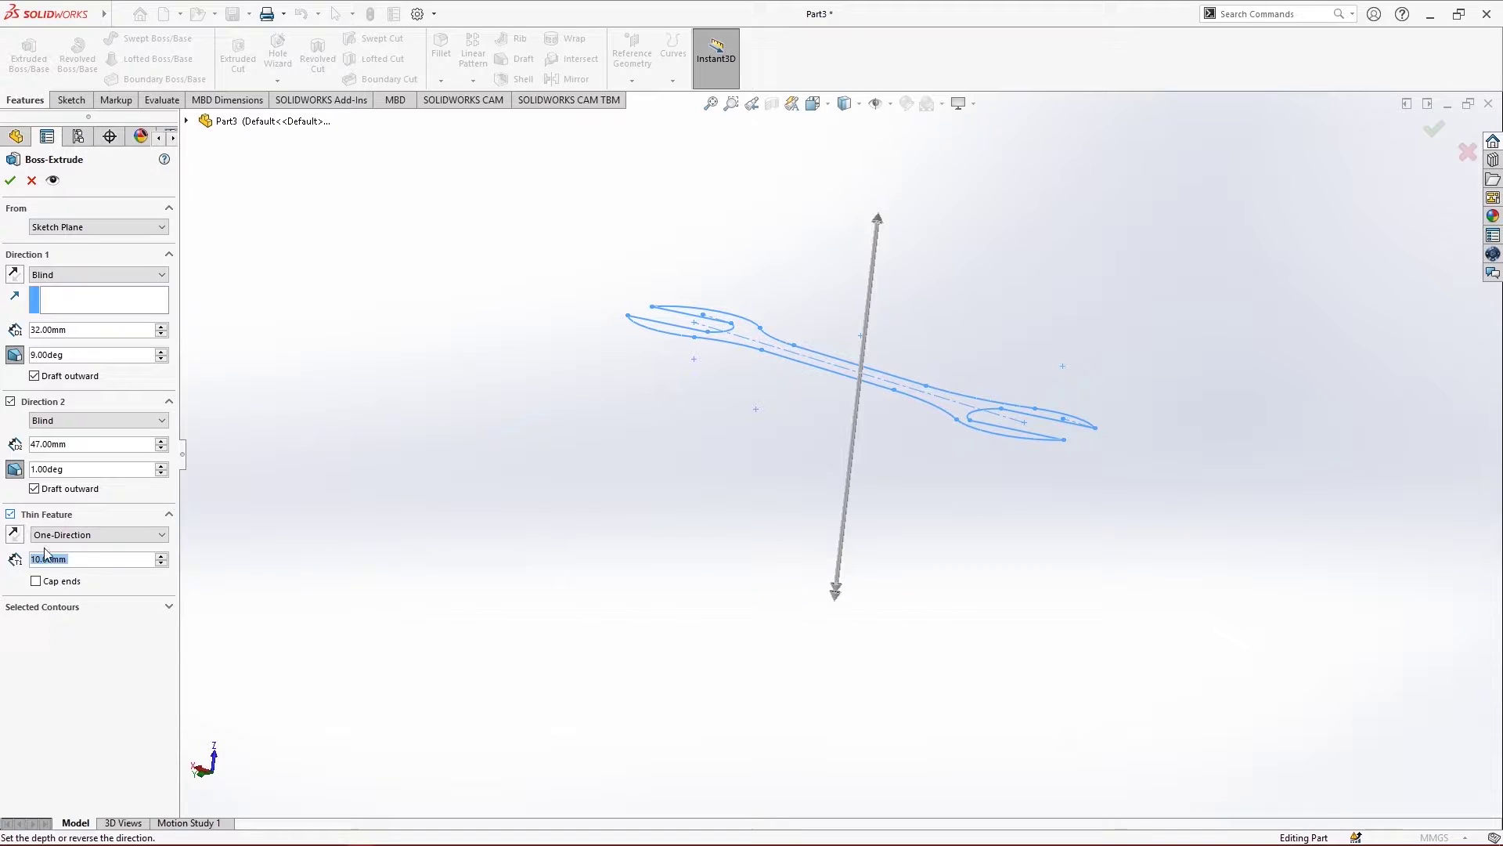
{"action": "type", "text": "1"}
{"action": "key", "text": "Return"}
{"action": "left_click", "coordinate": [10, 514]}
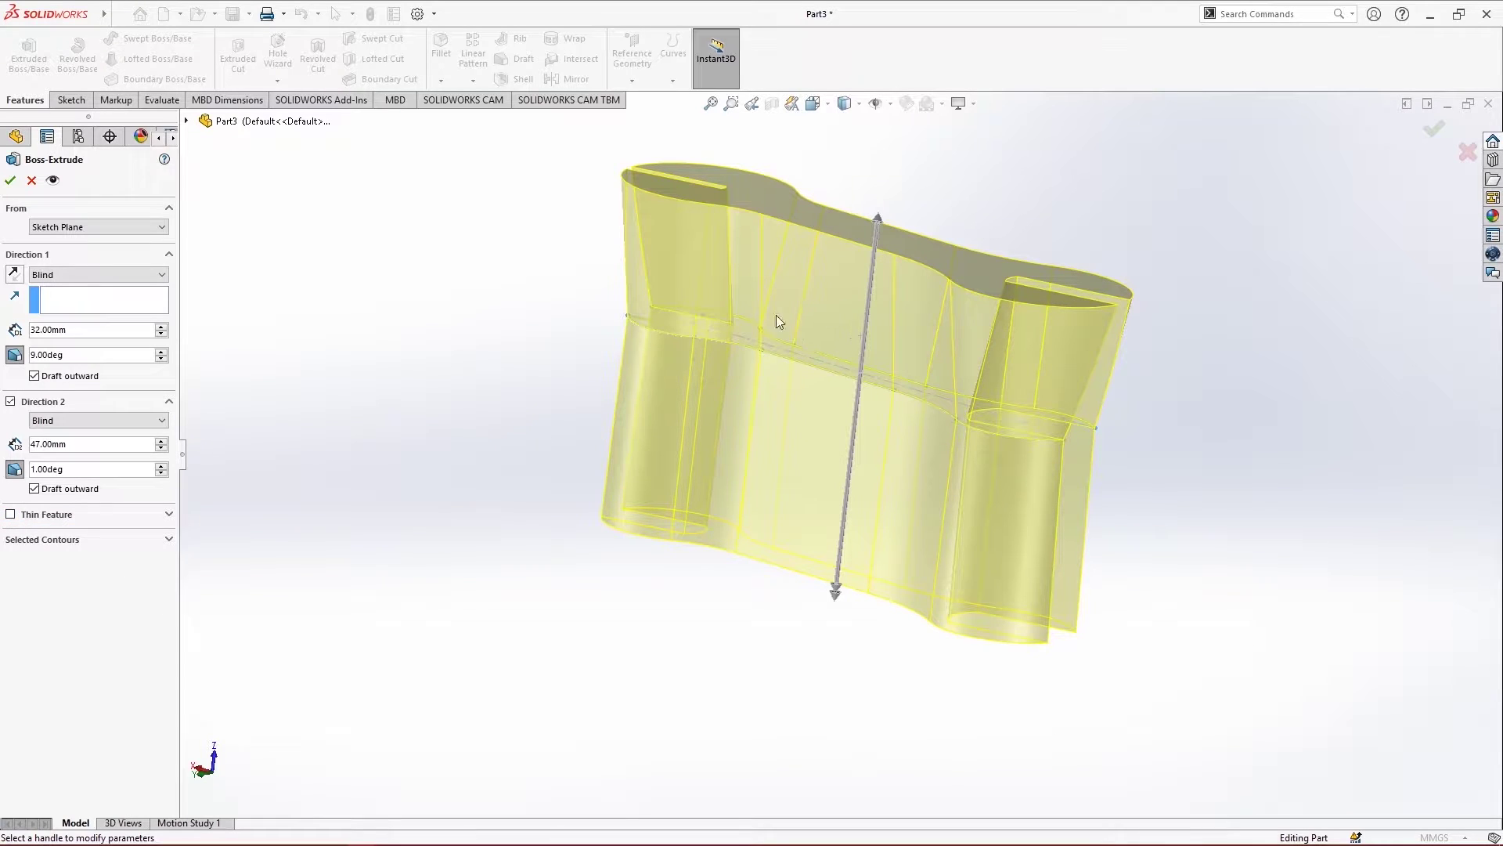
Review the available Direction 1 end conditions and cancel the wrench extrusion
{"action": "left_click", "coordinate": [86, 275]}
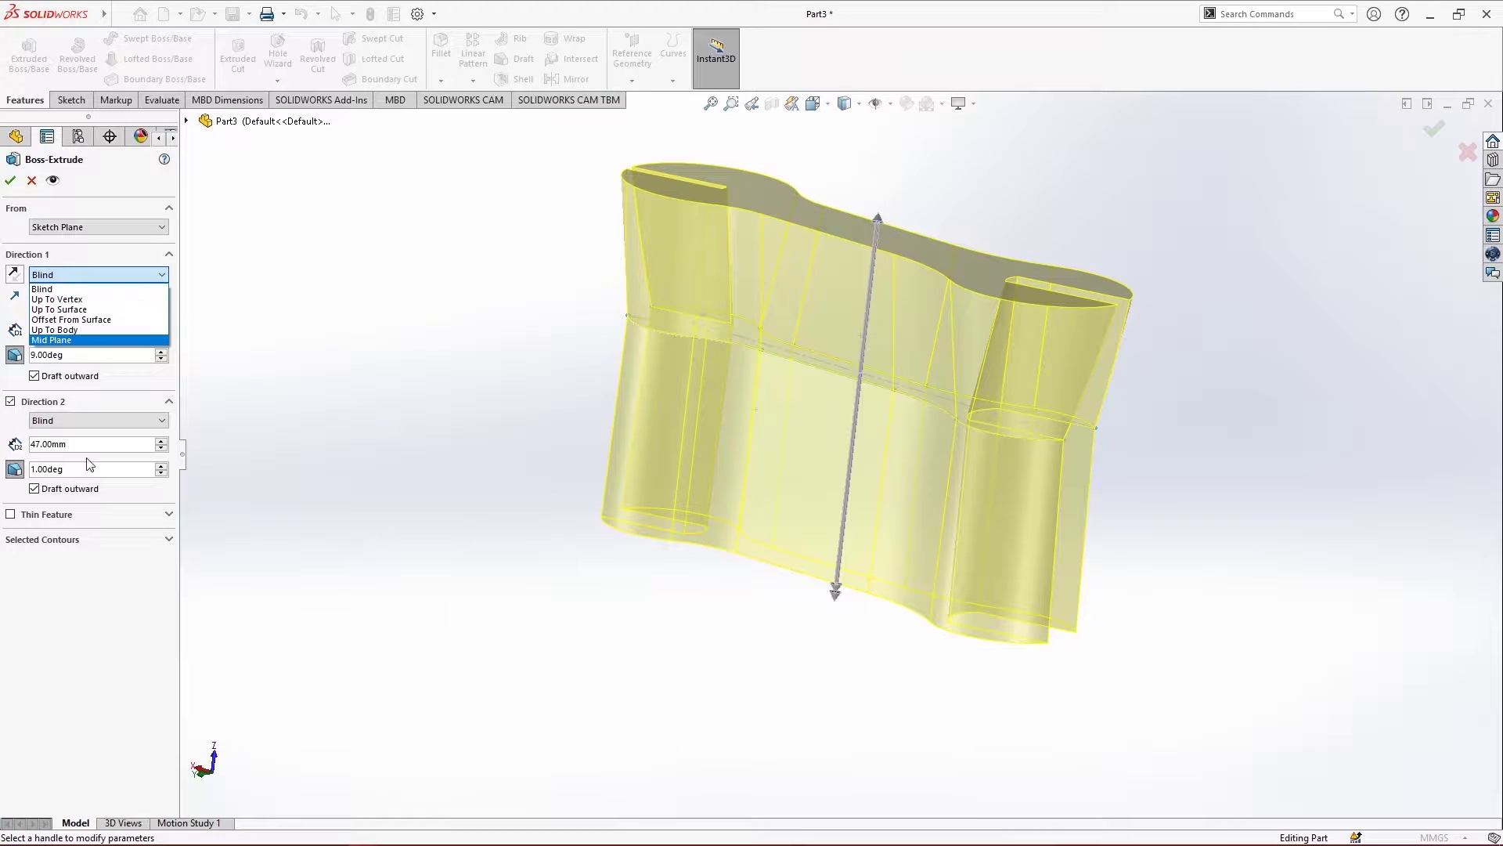
{"action": "left_click", "coordinate": [78, 599]}
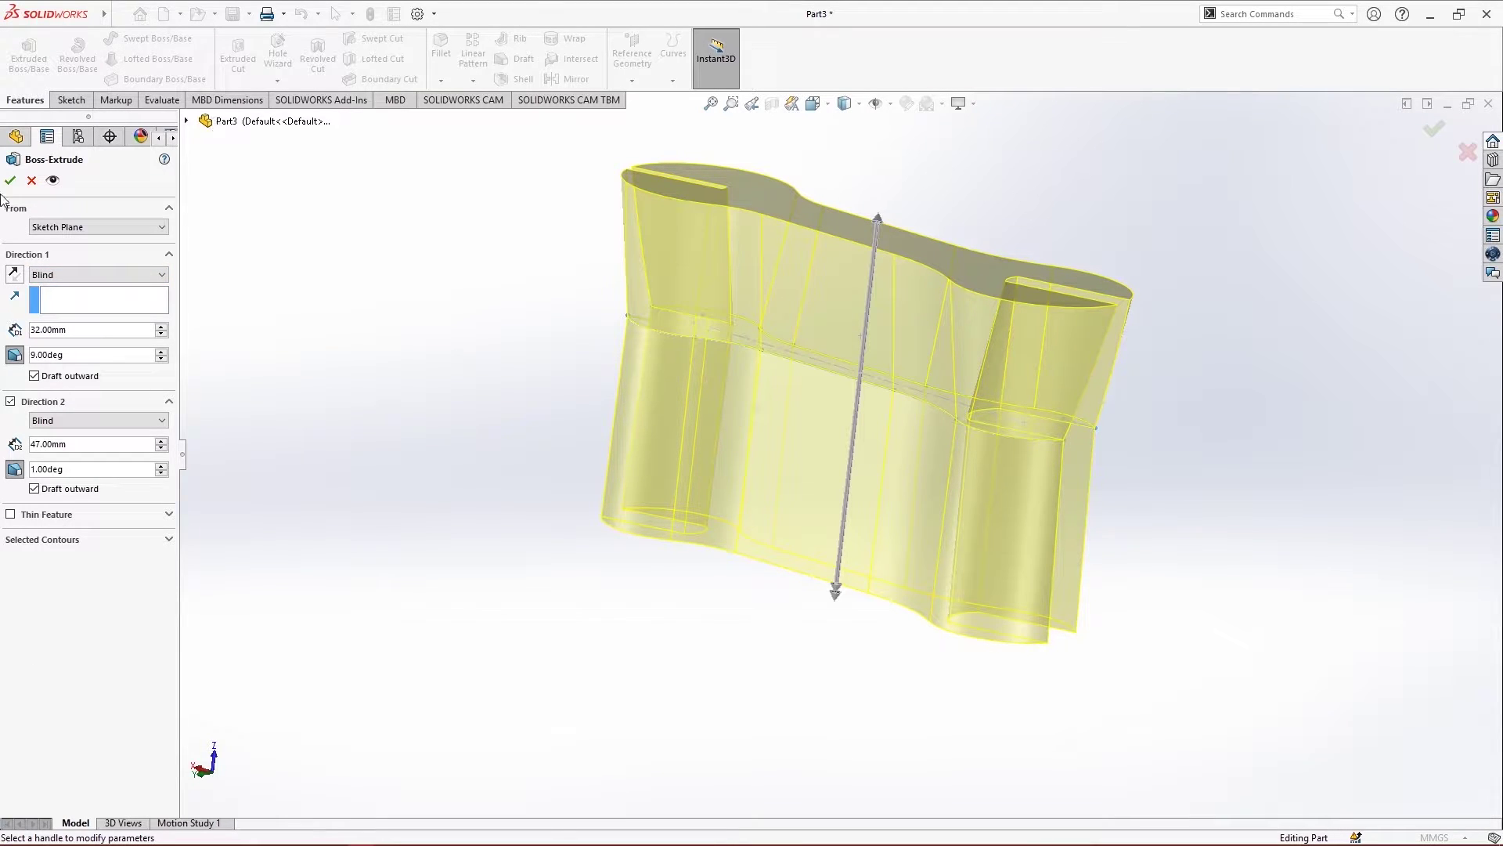
{"action": "left_click", "coordinate": [32, 180]}
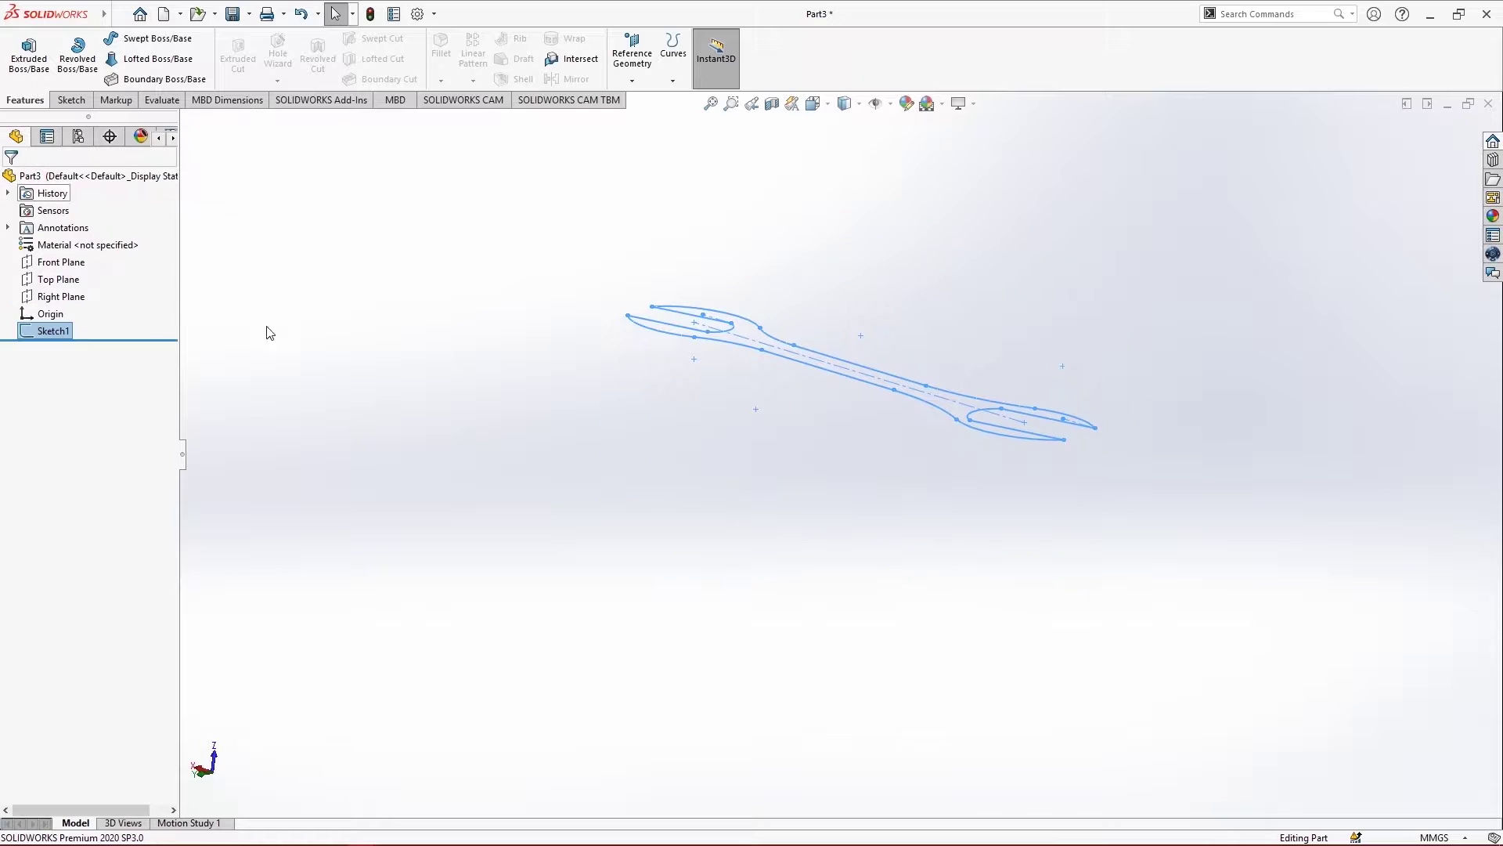
Try extruding the wrench sketch as a one-direction thin feature 1 mm thick with a blind depth of 50 mm
{"action": "middle_click_drag", "start_coordinate": [881, 388], "coordinate": [848, 468]}
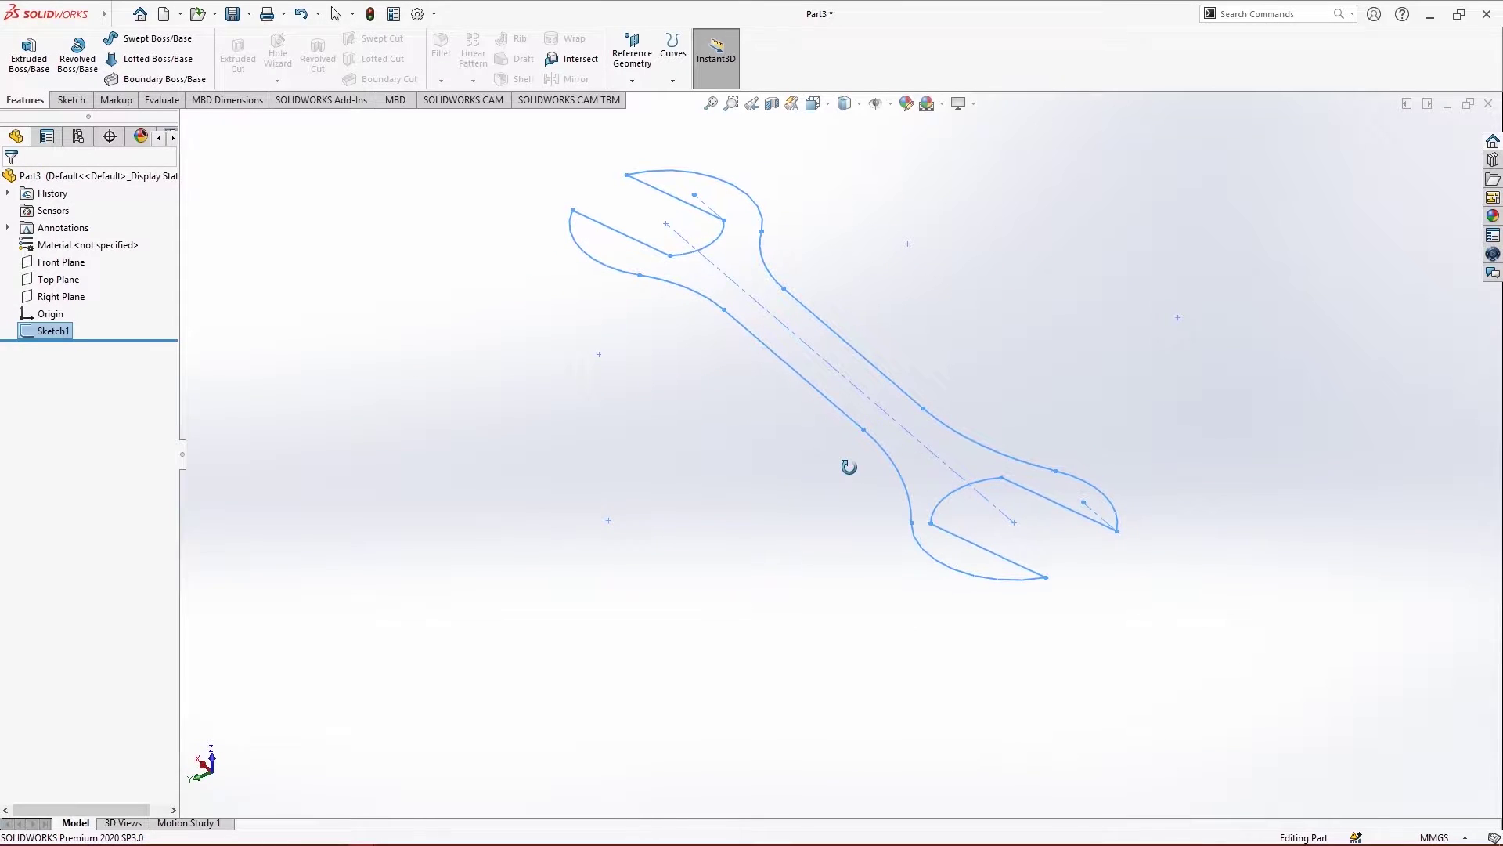
{"action": "scroll", "coordinate": [834, 292], "scroll_direction": "down", "scroll_amount": 2}
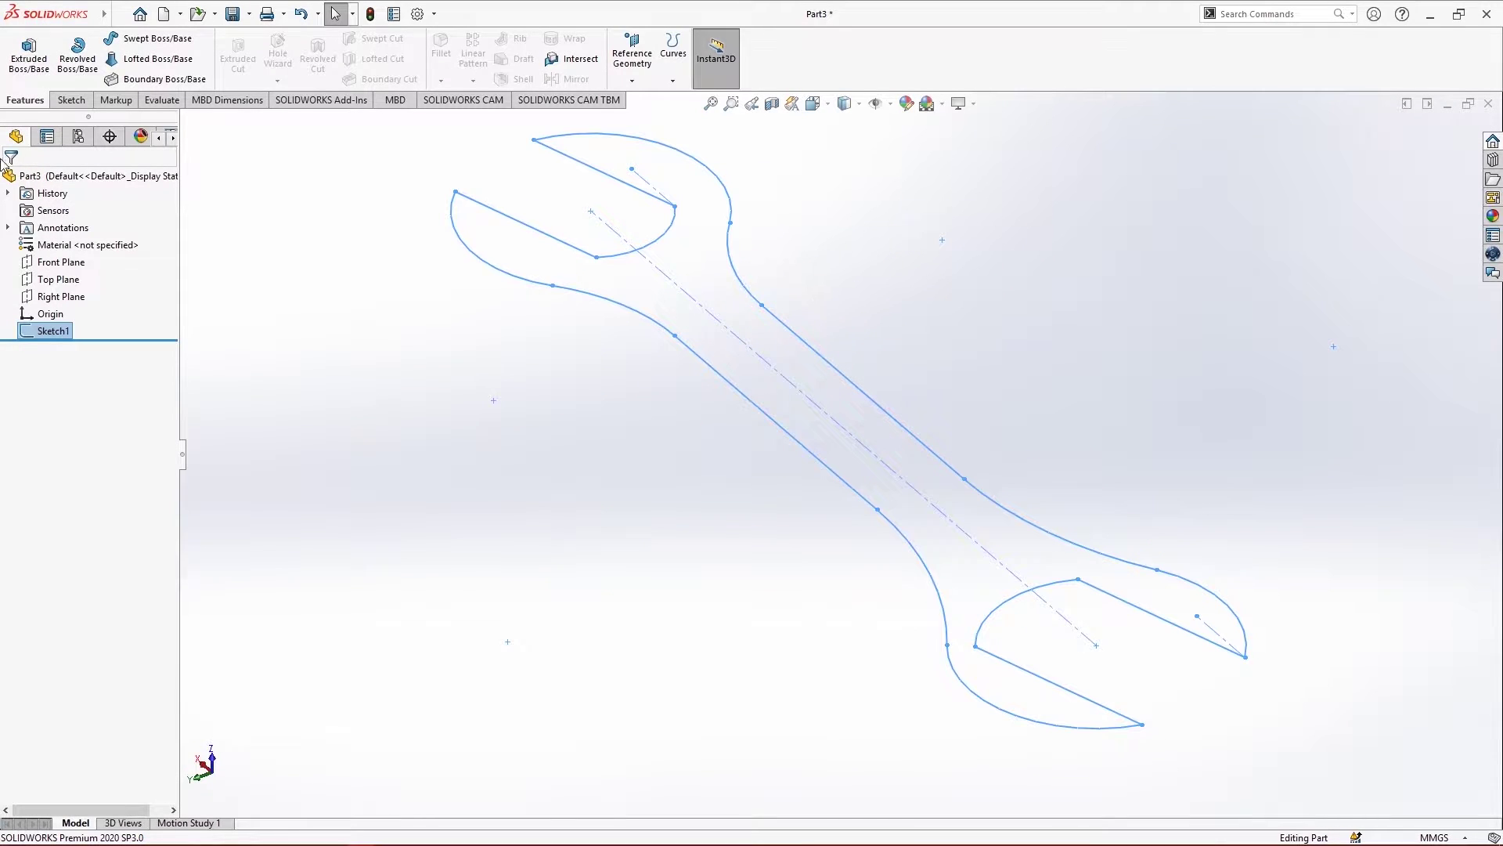
{"action": "left_click", "coordinate": [29, 53]}
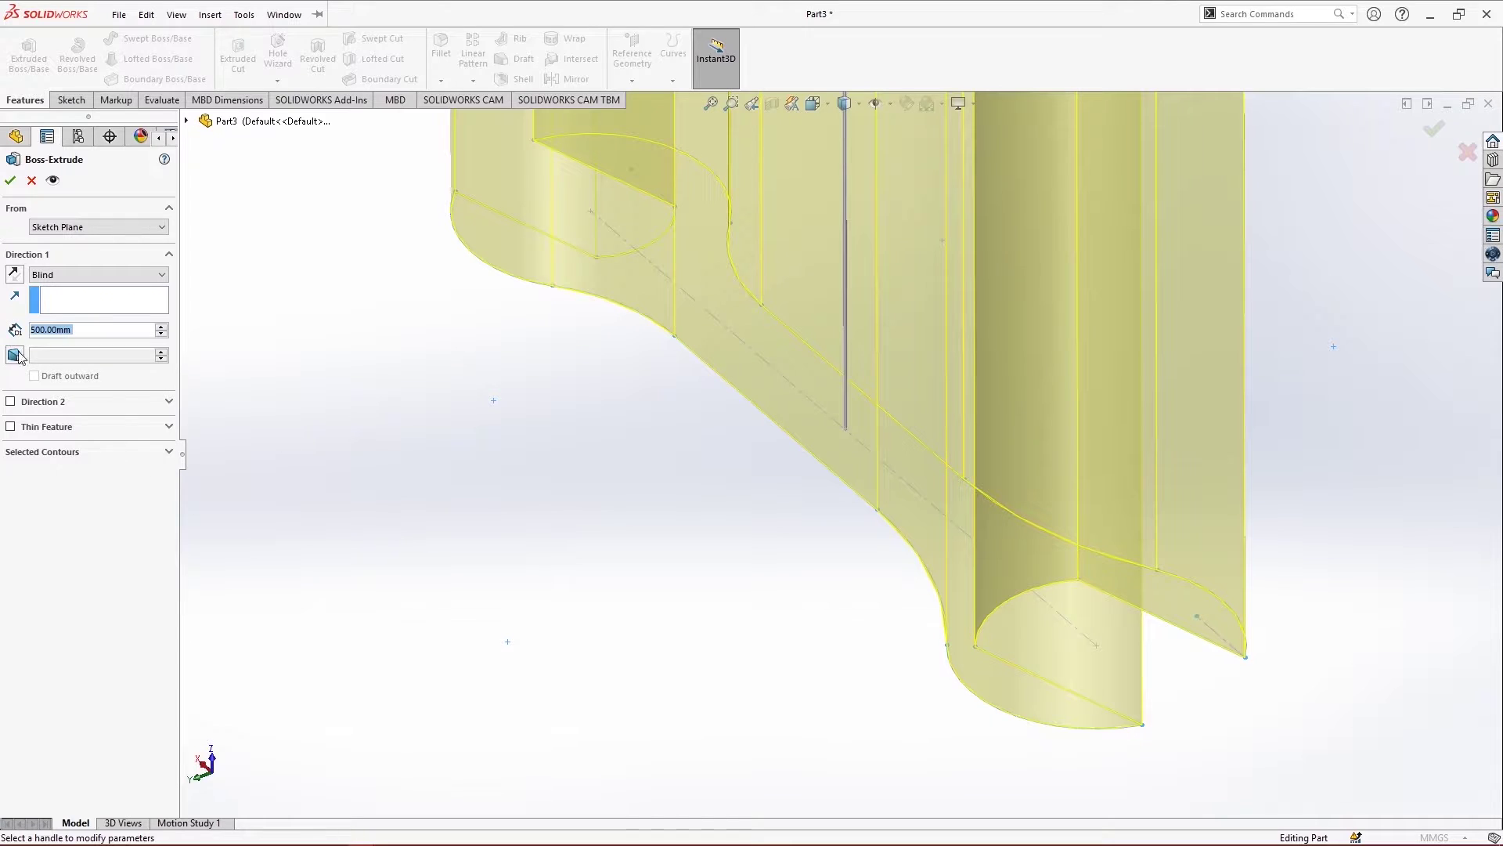
{"action": "left_click", "coordinate": [11, 426]}
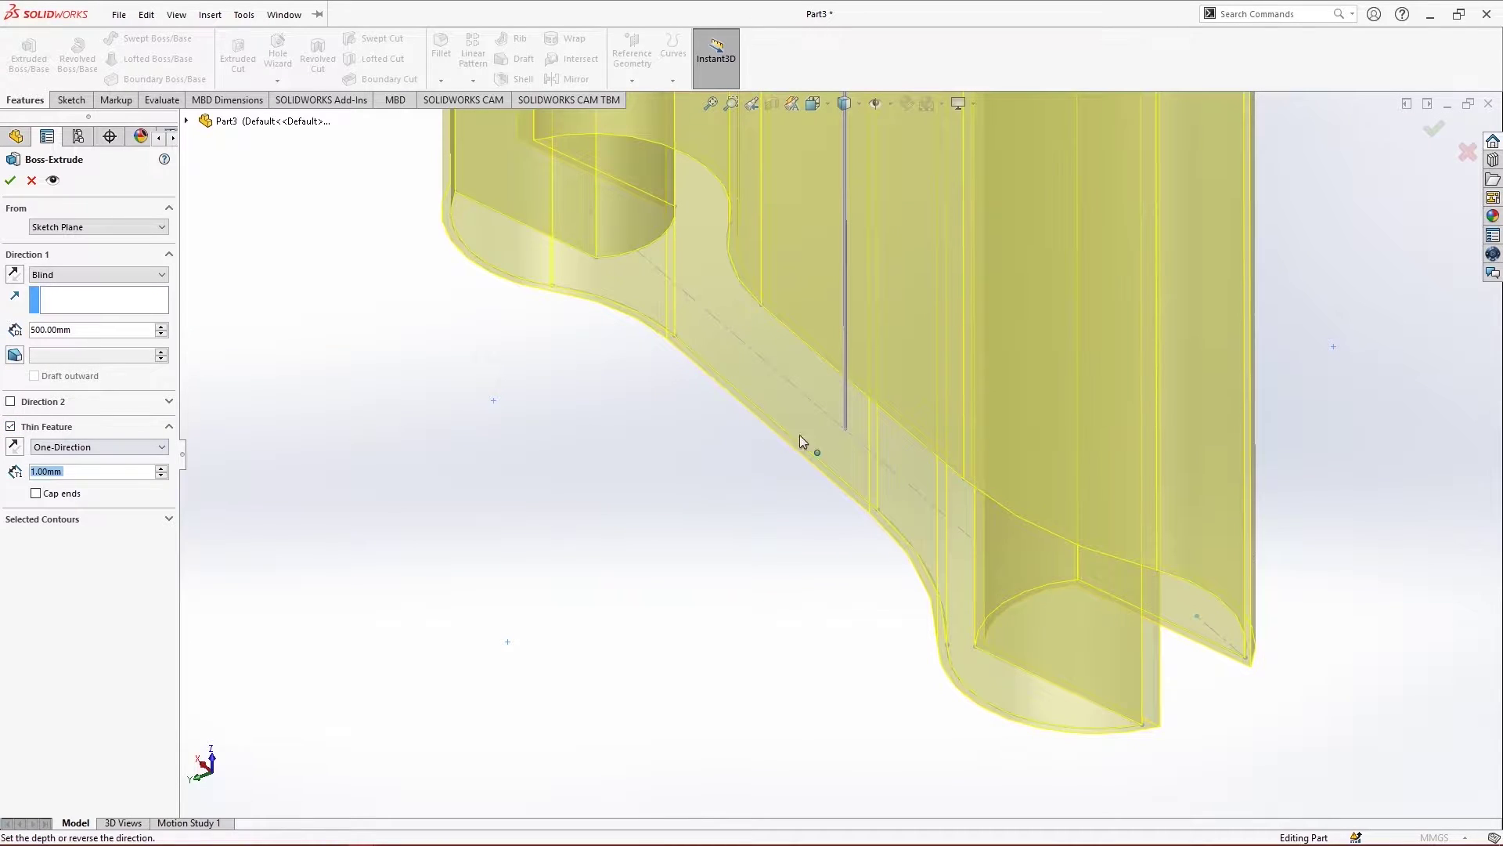
{"action": "scroll", "coordinate": [845, 280], "scroll_direction": "up", "scroll_amount": 10}
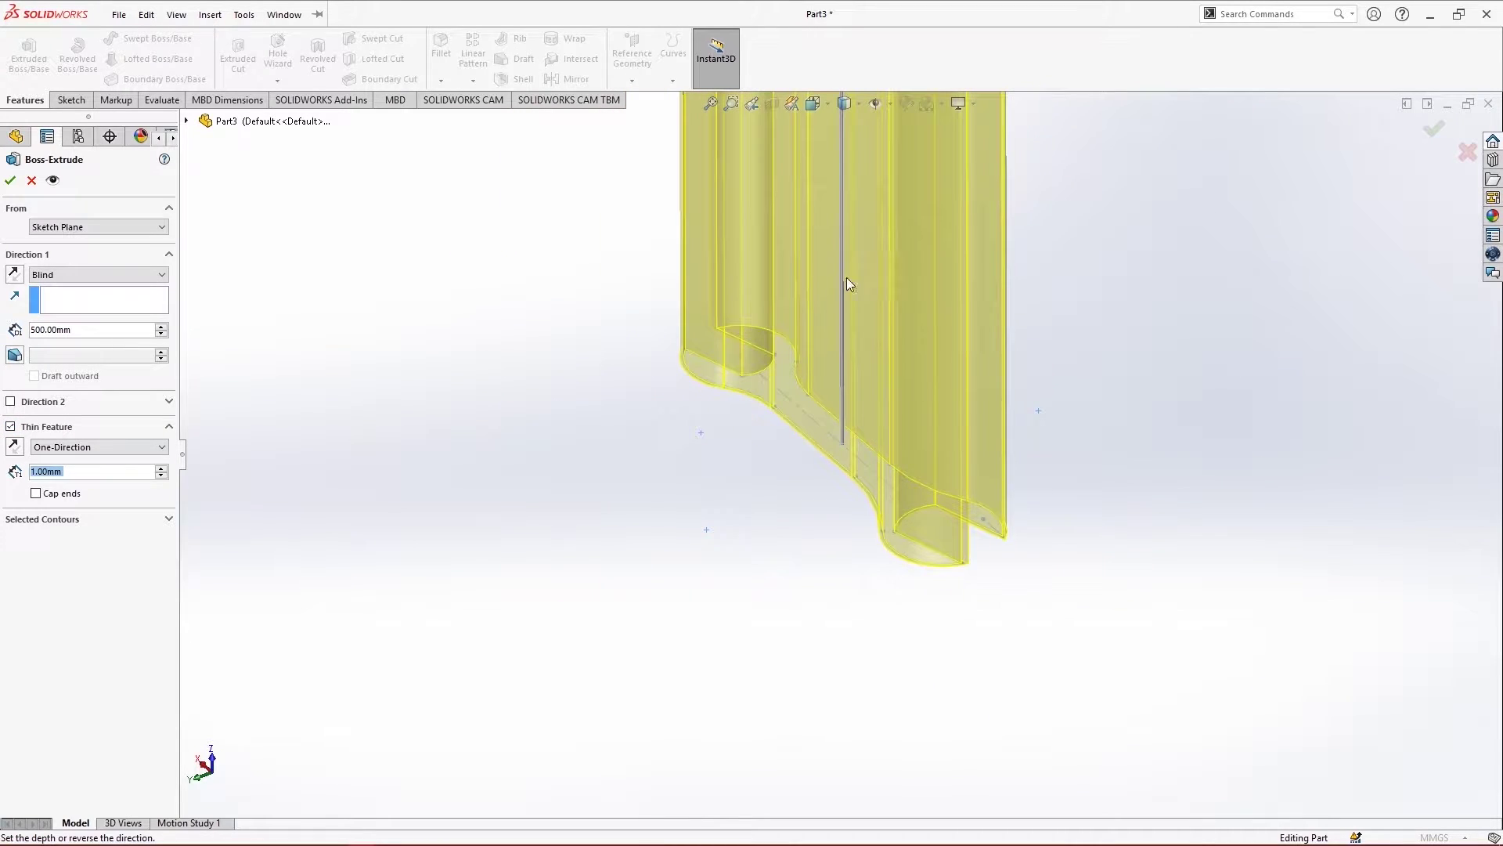
{"action": "left_click", "coordinate": [79, 328]}
{"action": "type", "text": "50"}
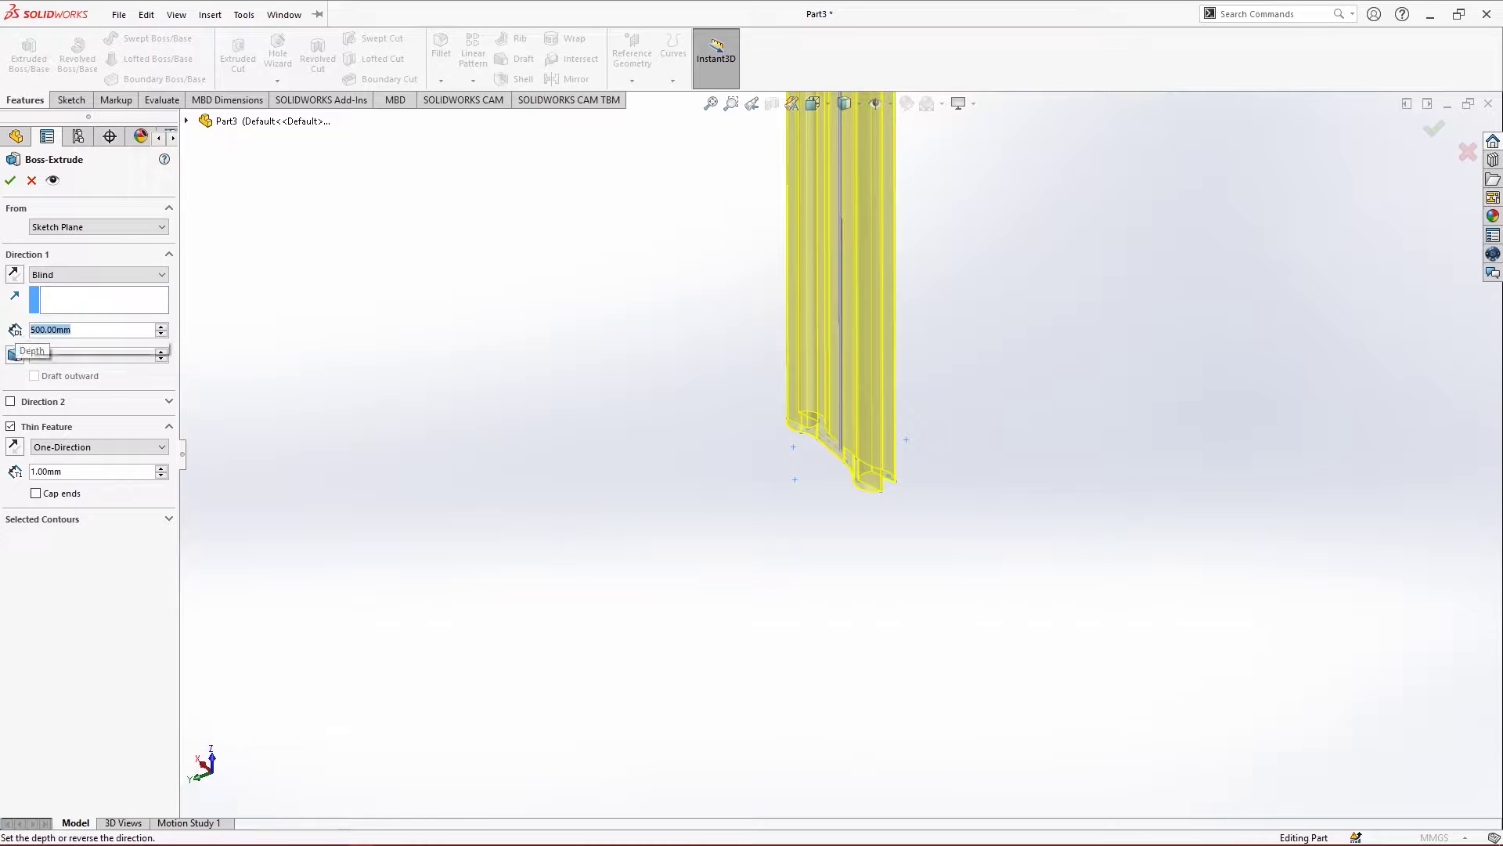
{"action": "key", "text": "Return"}
Try capping the ends of the thin extrusion with a 1 mm cap thickness and switch the caps back off
{"action": "middle_click_drag", "start_coordinate": [834, 442], "coordinate": [945, 495]}
{"action": "scroll", "coordinate": [946, 495], "scroll_direction": "up", "scroll_amount": 6}
{"action": "middle_click_drag", "start_coordinate": [936, 569], "coordinate": [945, 253]}
{"action": "scroll", "coordinate": [800, 436], "scroll_direction": "up", "scroll_amount": 8}
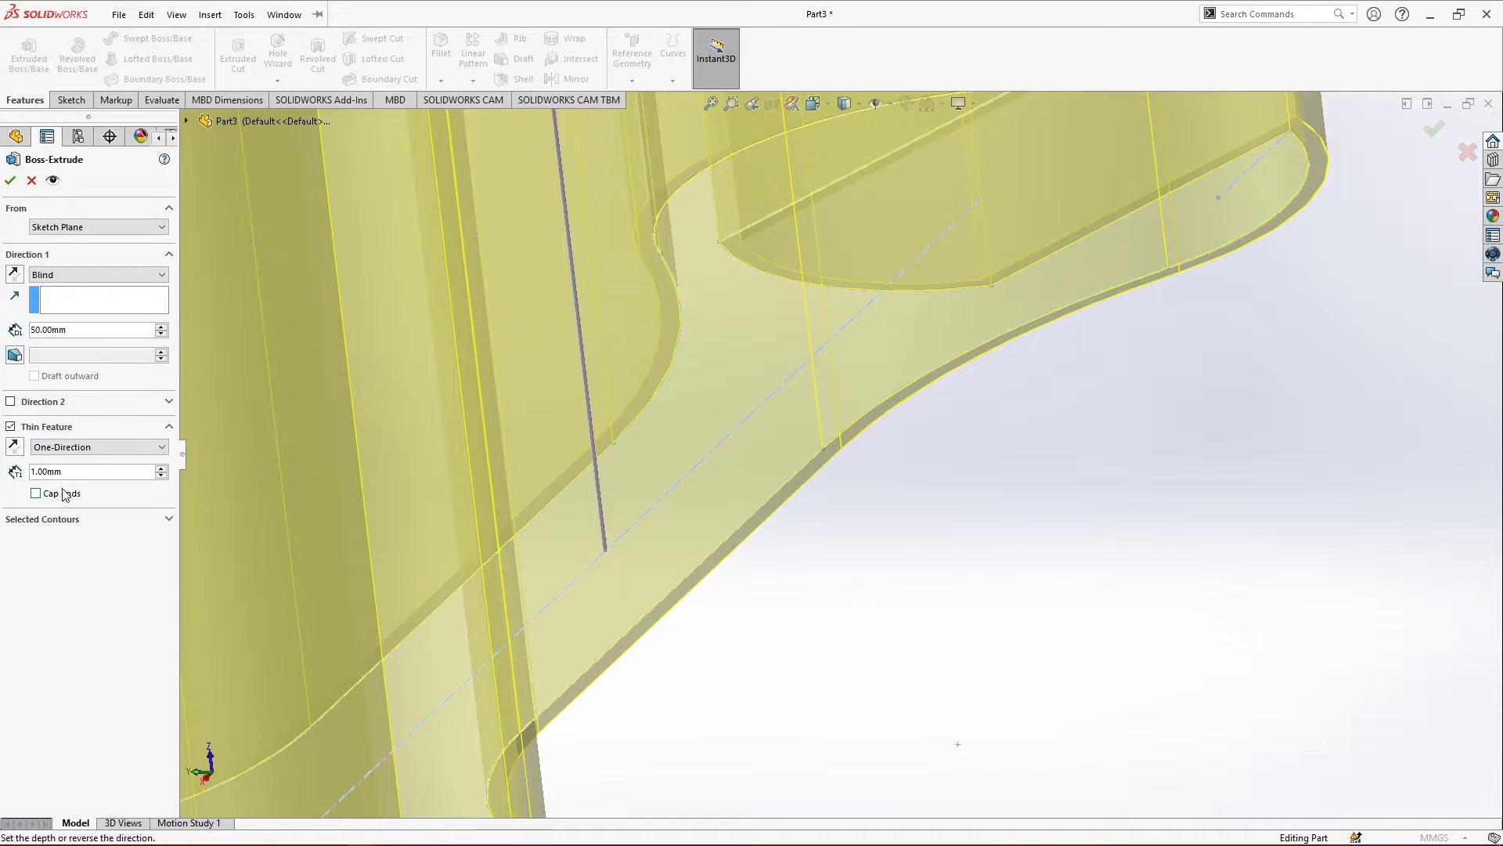
{"action": "scroll", "coordinate": [440, 542], "scroll_direction": "up", "scroll_amount": 6}
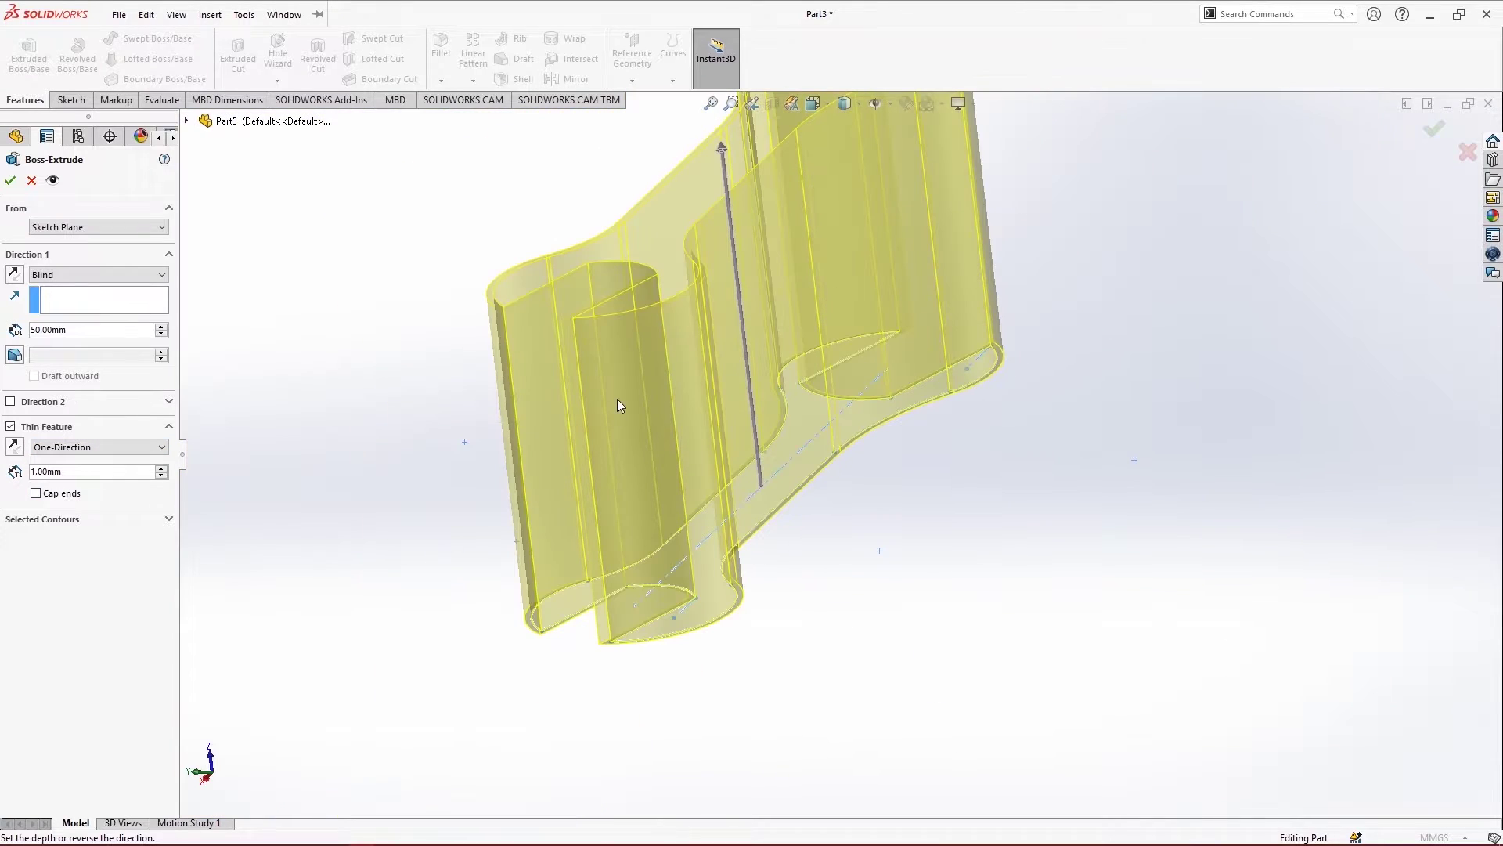
{"action": "left_click", "coordinate": [35, 494]}
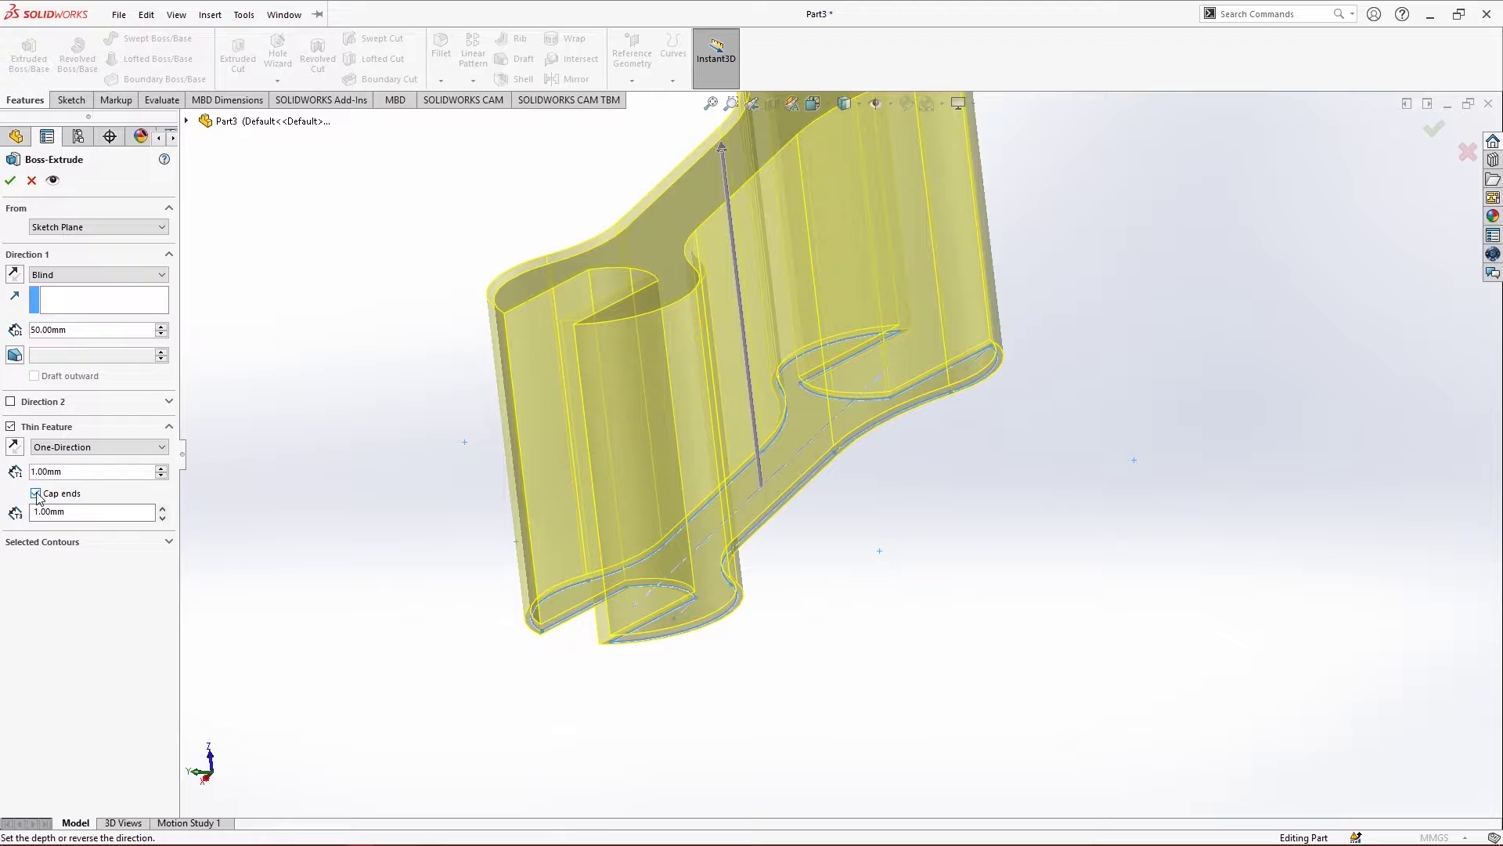
{"action": "left_click", "coordinate": [35, 493]}
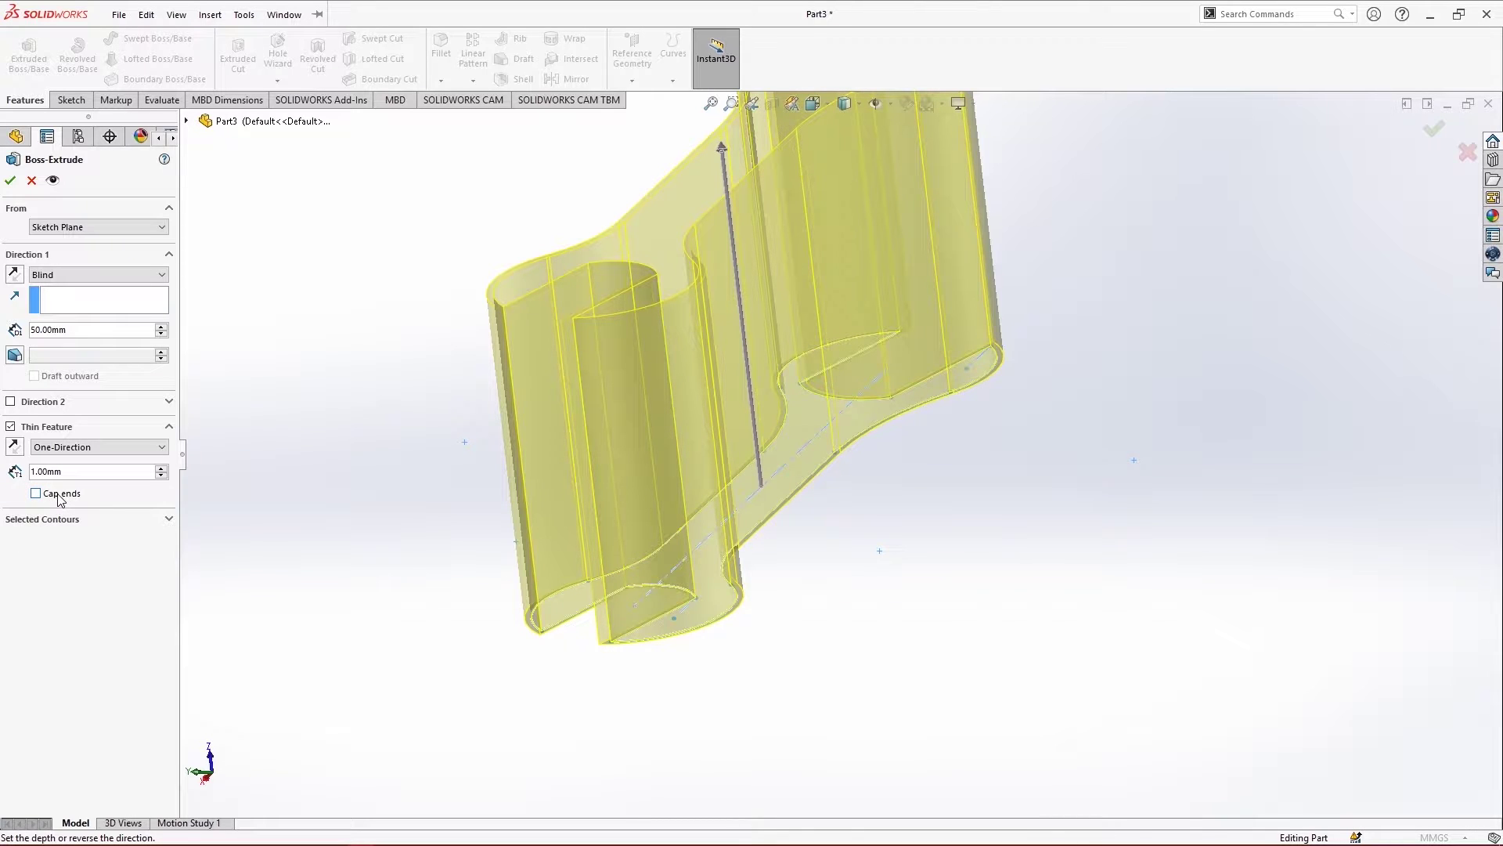
Inspect the hollow wrench preview without caps, turn the 1 mm end caps on again for comparison, and cancel the thin extrusion
{"action": "scroll", "coordinate": [825, 313], "scroll_direction": "down", "scroll_amount": 3}
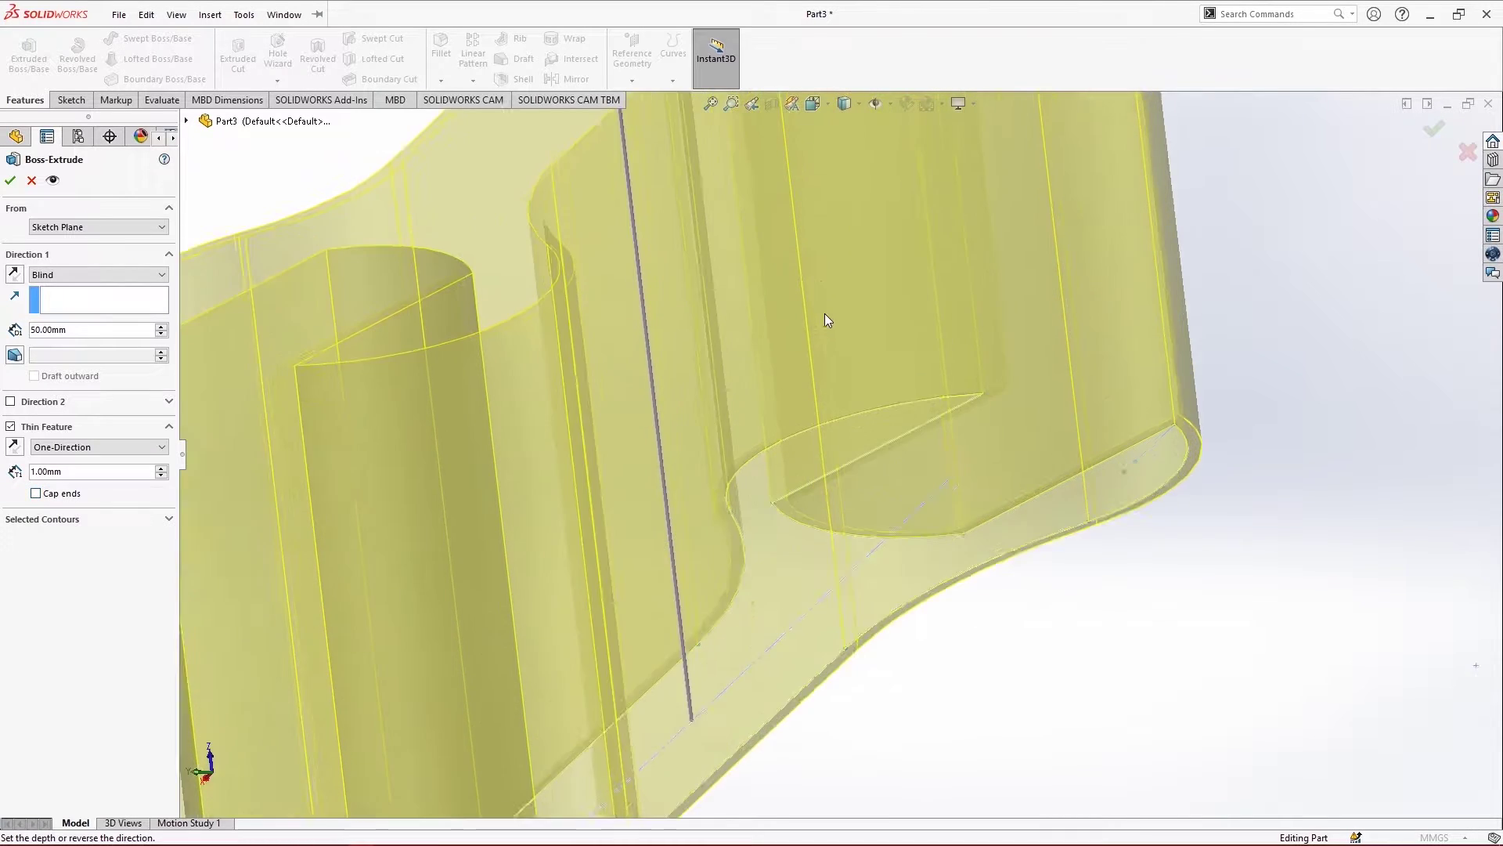
{"action": "middle_click_drag", "start_coordinate": [824, 314], "coordinate": [676, 377]}
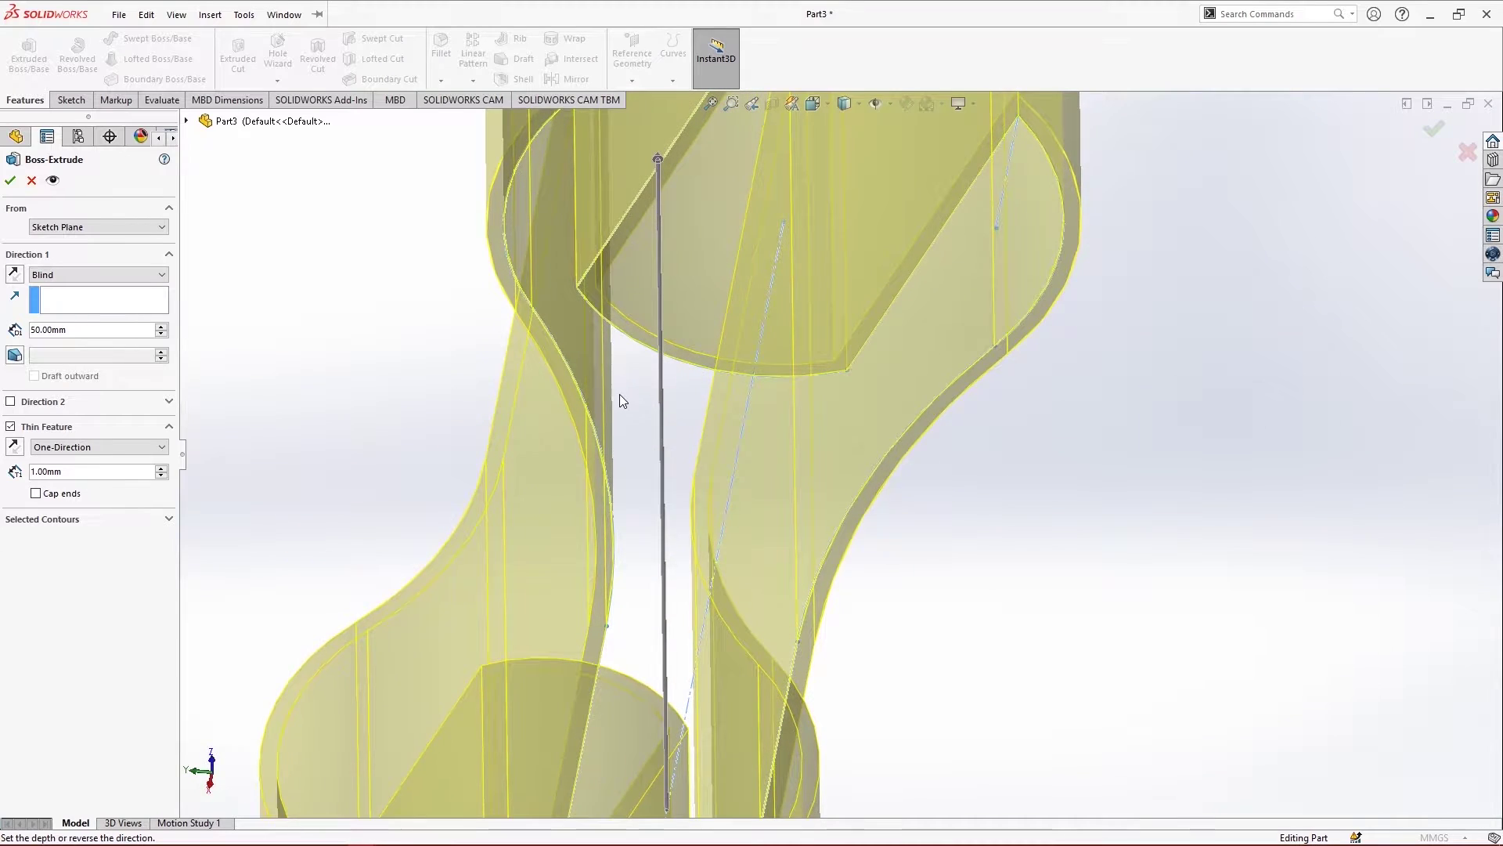
{"action": "scroll", "coordinate": [621, 401], "scroll_direction": "up", "scroll_amount": 3}
{"action": "middle_click_drag", "start_coordinate": [671, 496], "coordinate": [858, 734]}
{"action": "middle_click_drag", "start_coordinate": [834, 199], "coordinate": [937, 497]}
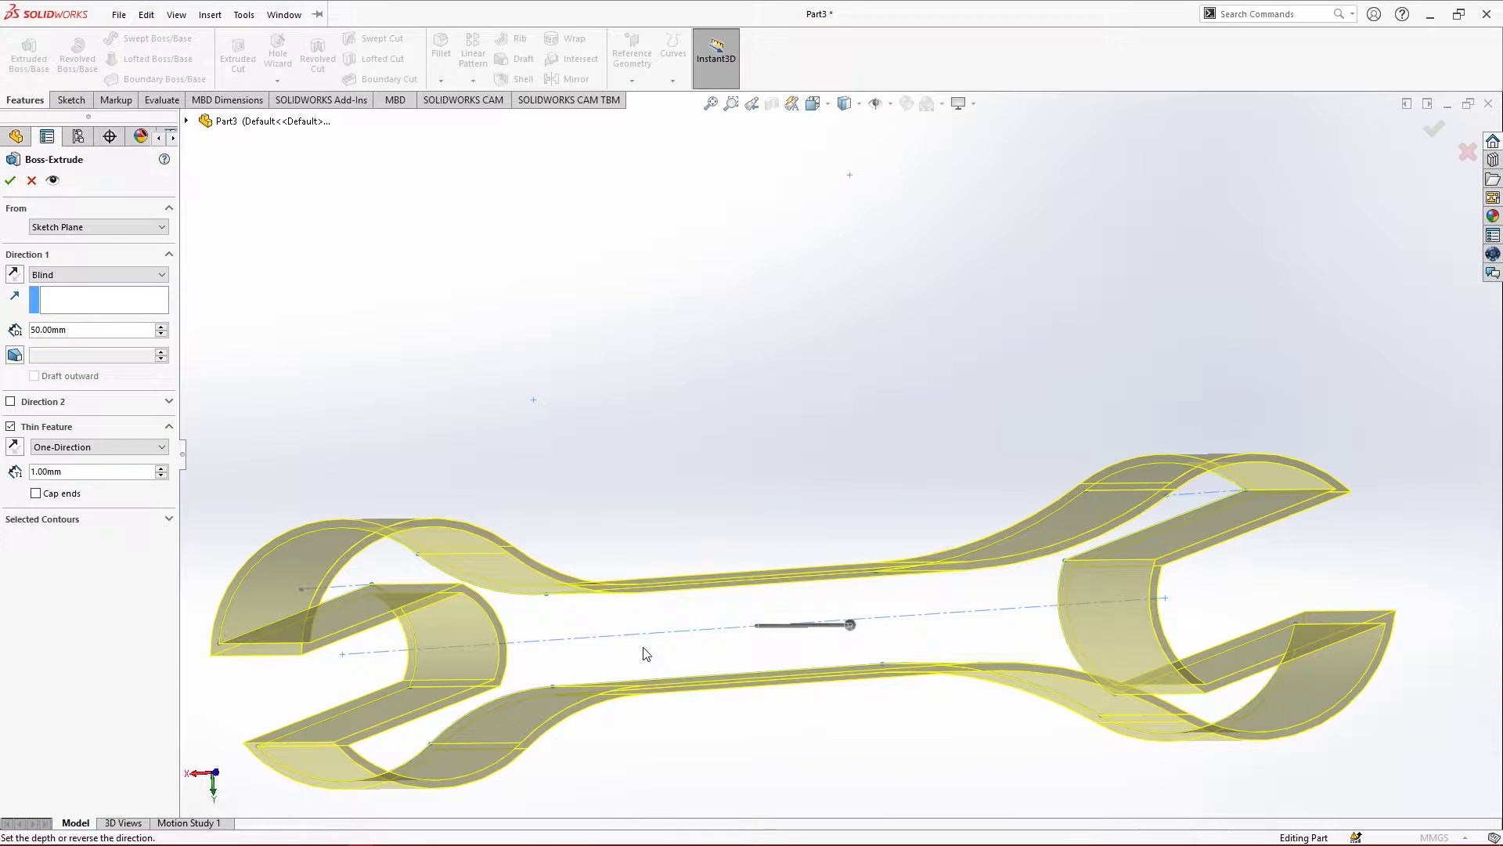
{"action": "left_click", "coordinate": [36, 494]}
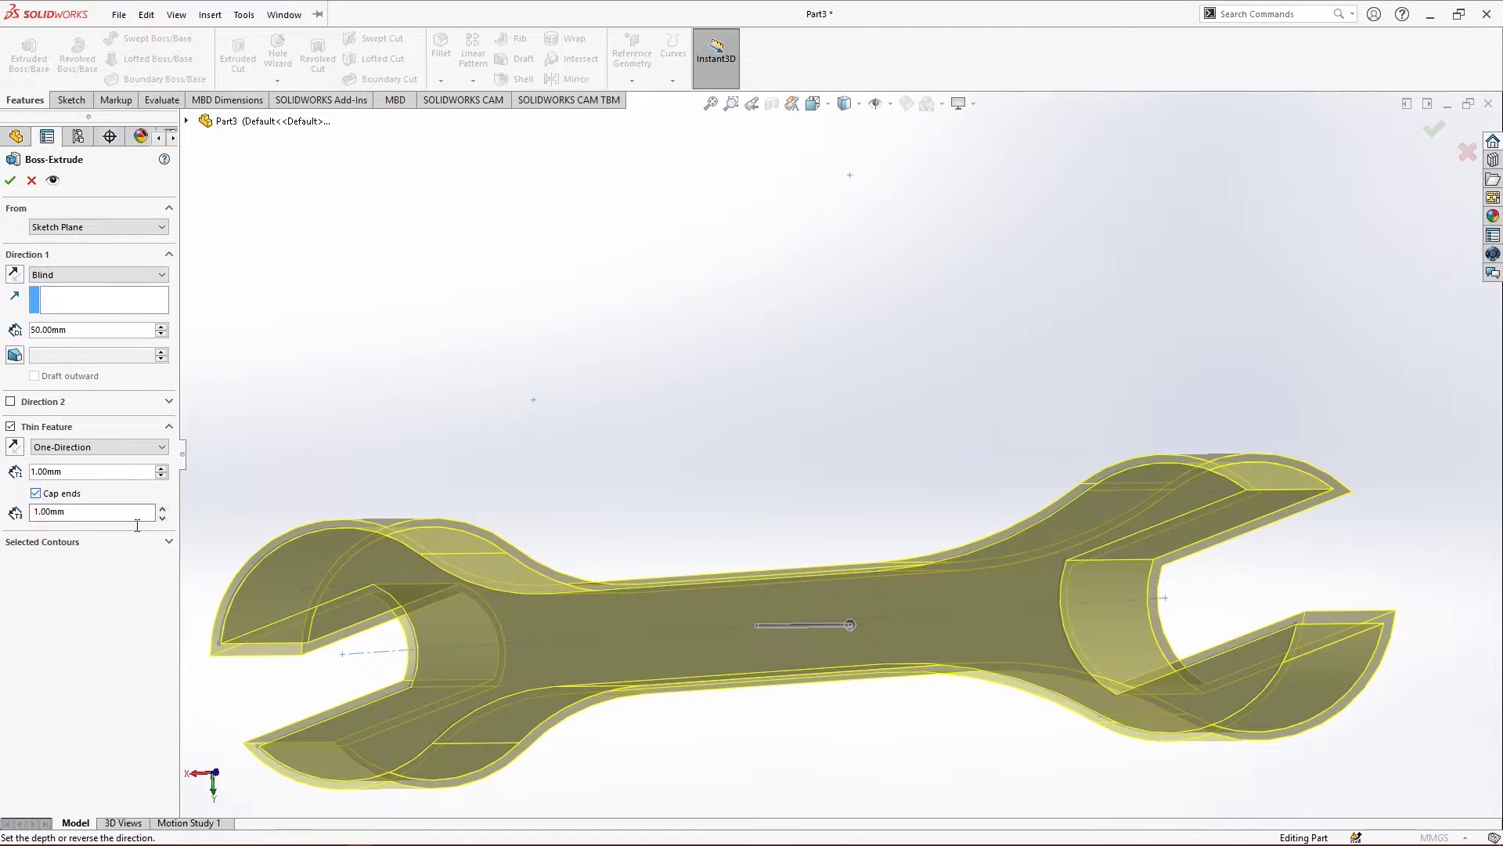
{"action": "middle_click_drag", "start_coordinate": [755, 401], "coordinate": [800, 230]}
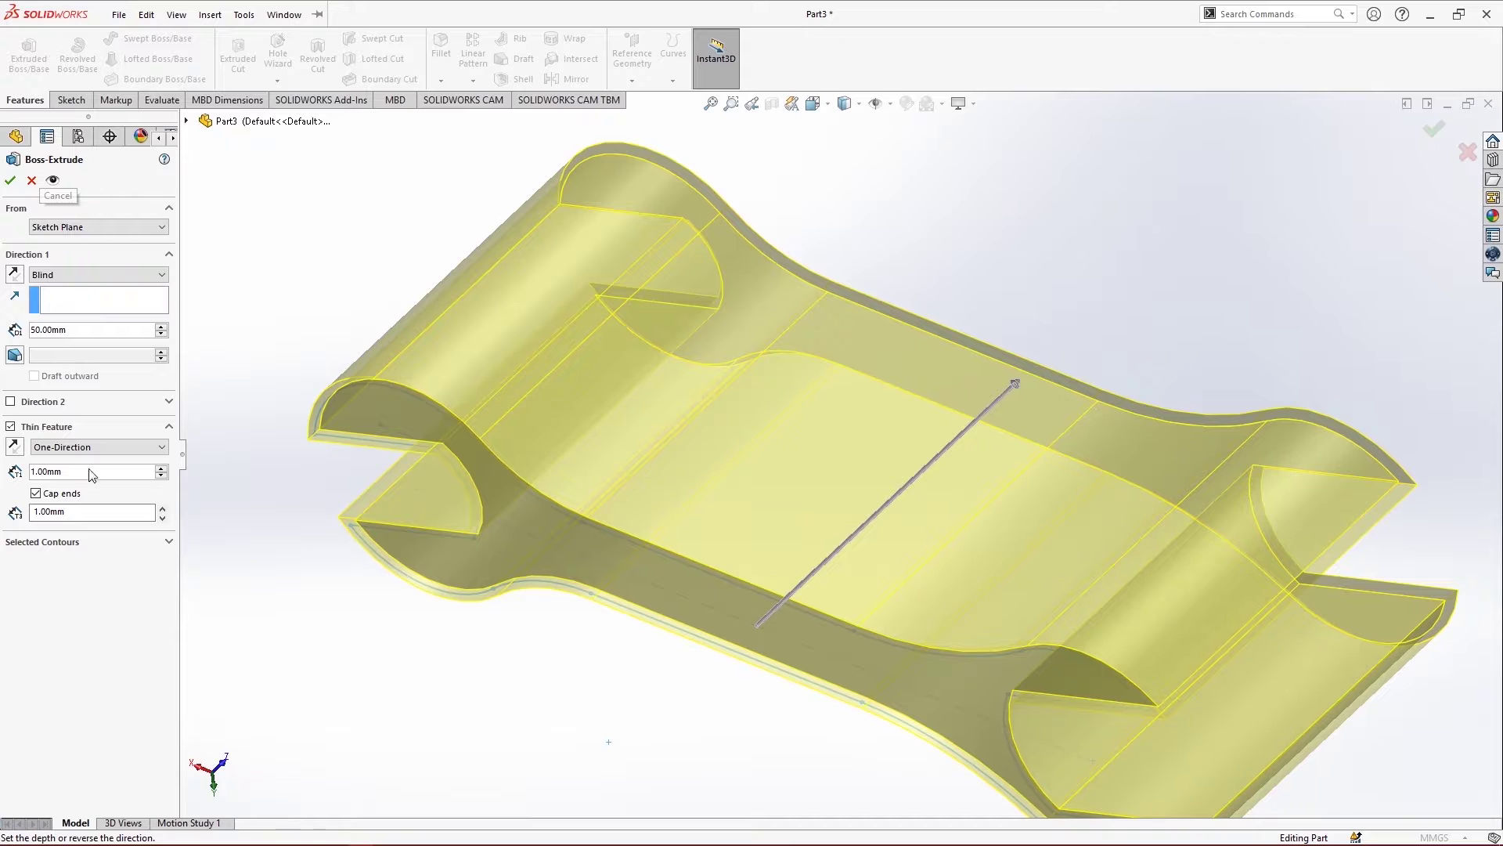
{"action": "left_click", "coordinate": [31, 180]}
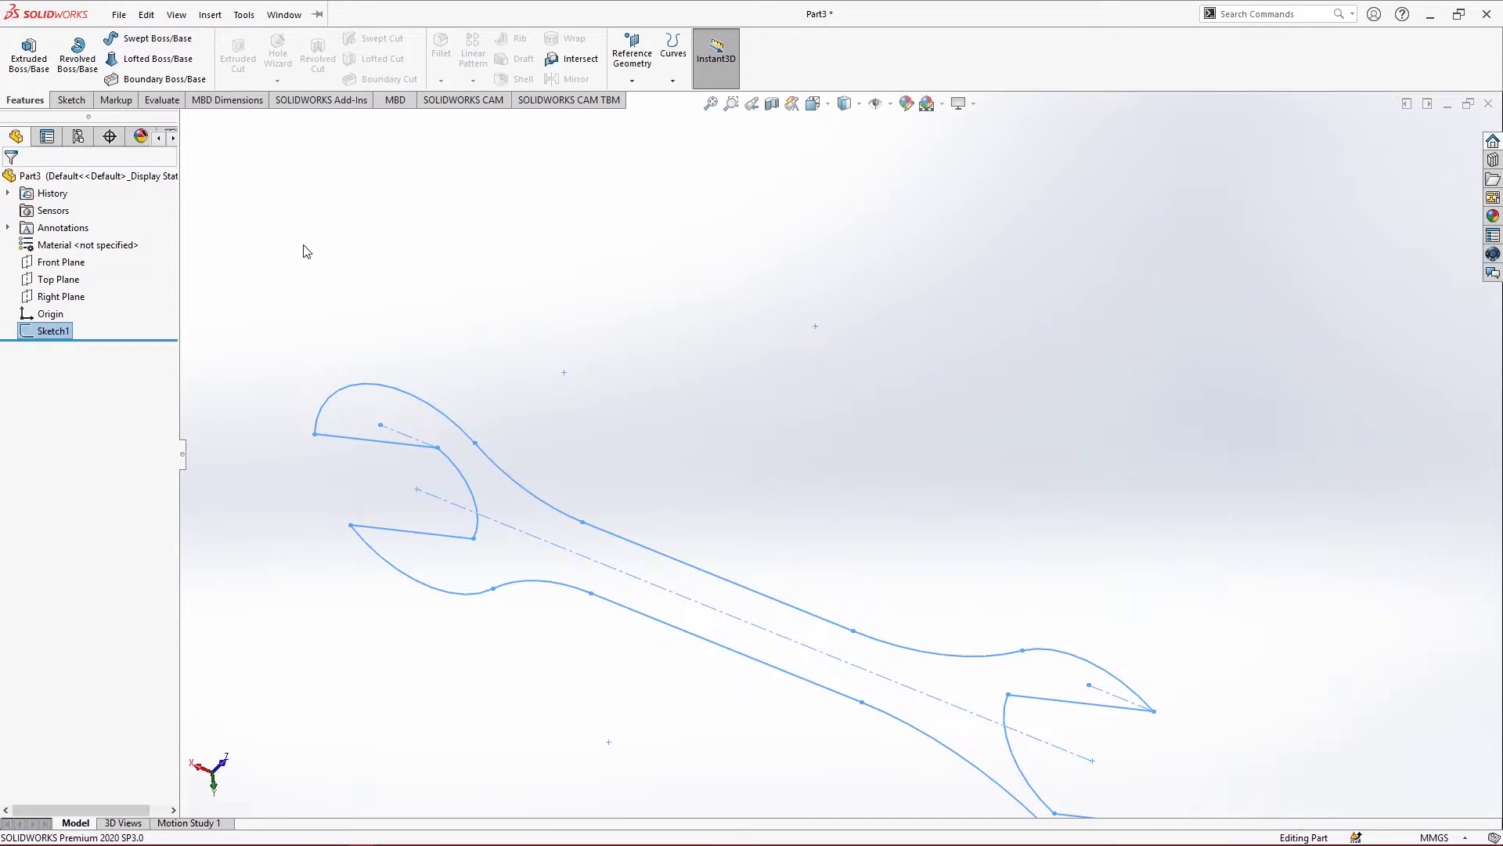
Open the wrench sketch for editing to review its dimensions and relations, and exit it without changes
{"action": "key", "text": "f"}
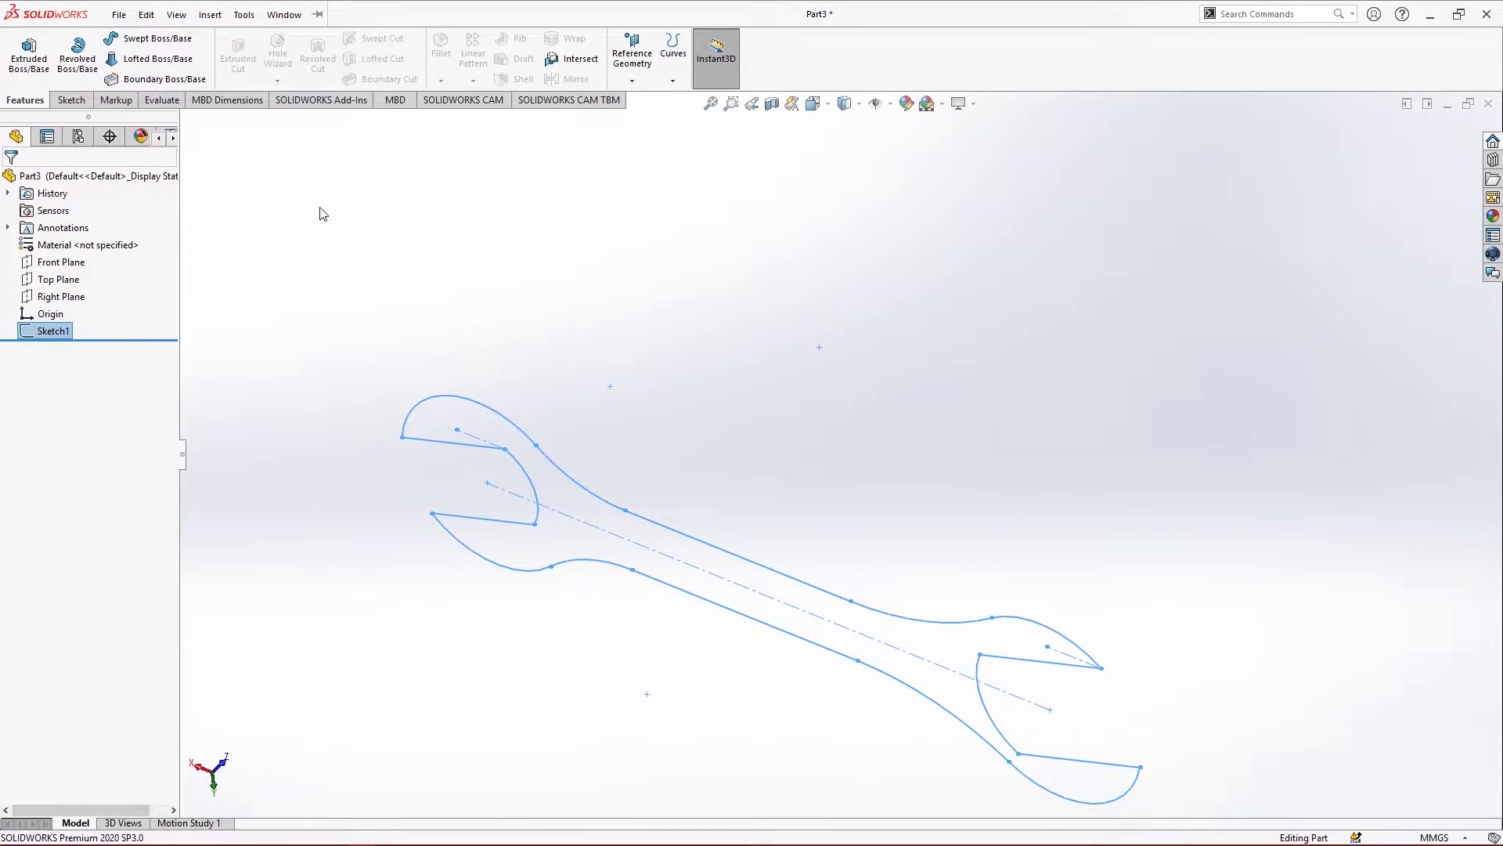
{"action": "scroll", "coordinate": [814, 454], "scroll_direction": "up", "scroll_amount": 3}
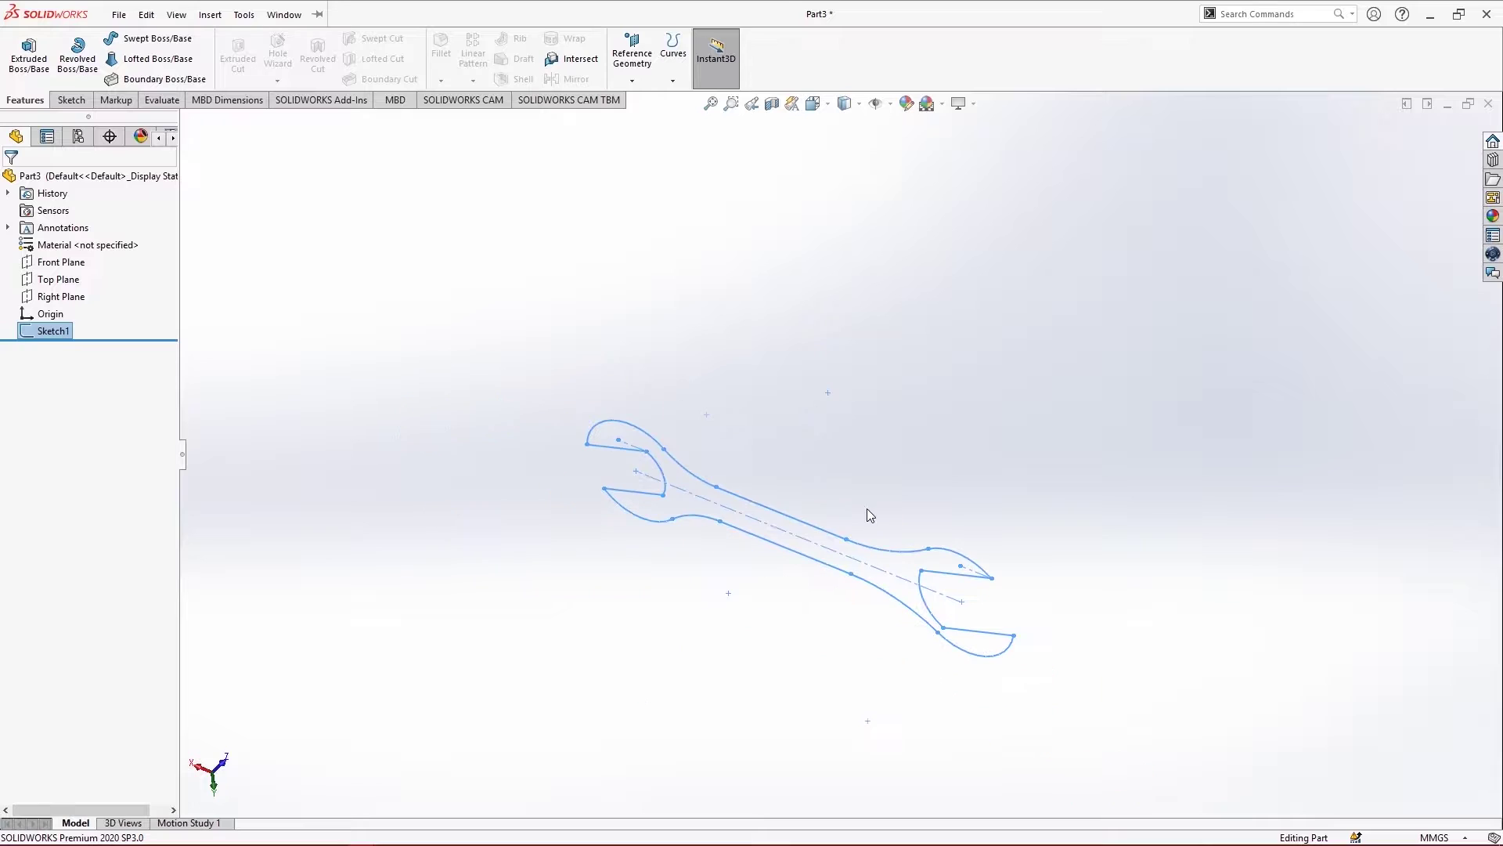
{"action": "mouse_move", "coordinate": [967, 430]}
{"action": "middle_mouse_down"}
{"action": "mouse_move", "coordinate": [815, 587]}
{"action": "mouse_move", "coordinate": [809, 564]}
{"action": "middle_mouse_up"}
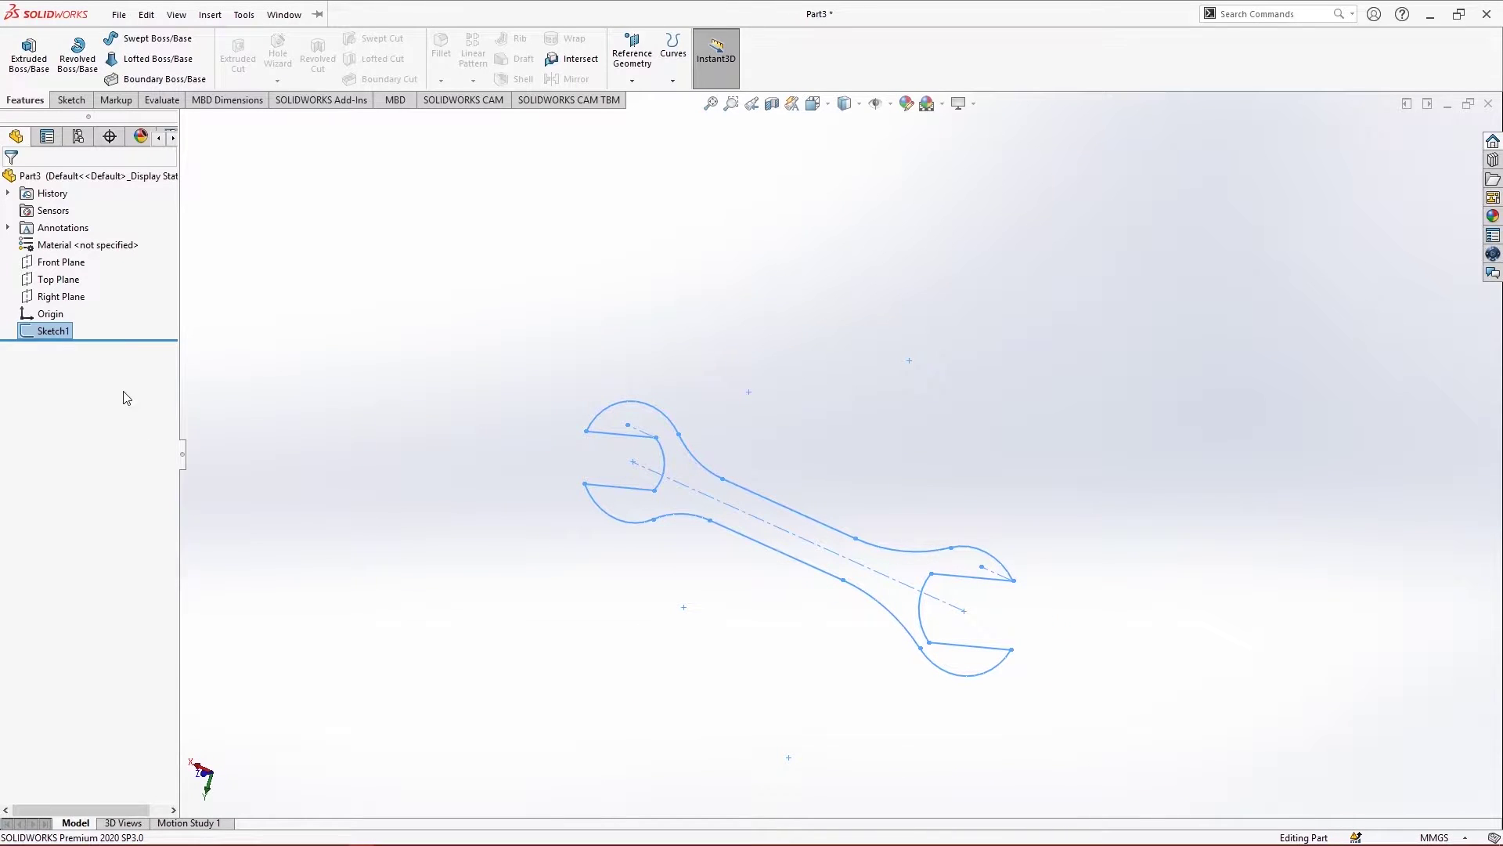
{"action": "left_click", "coordinate": [67, 277]}
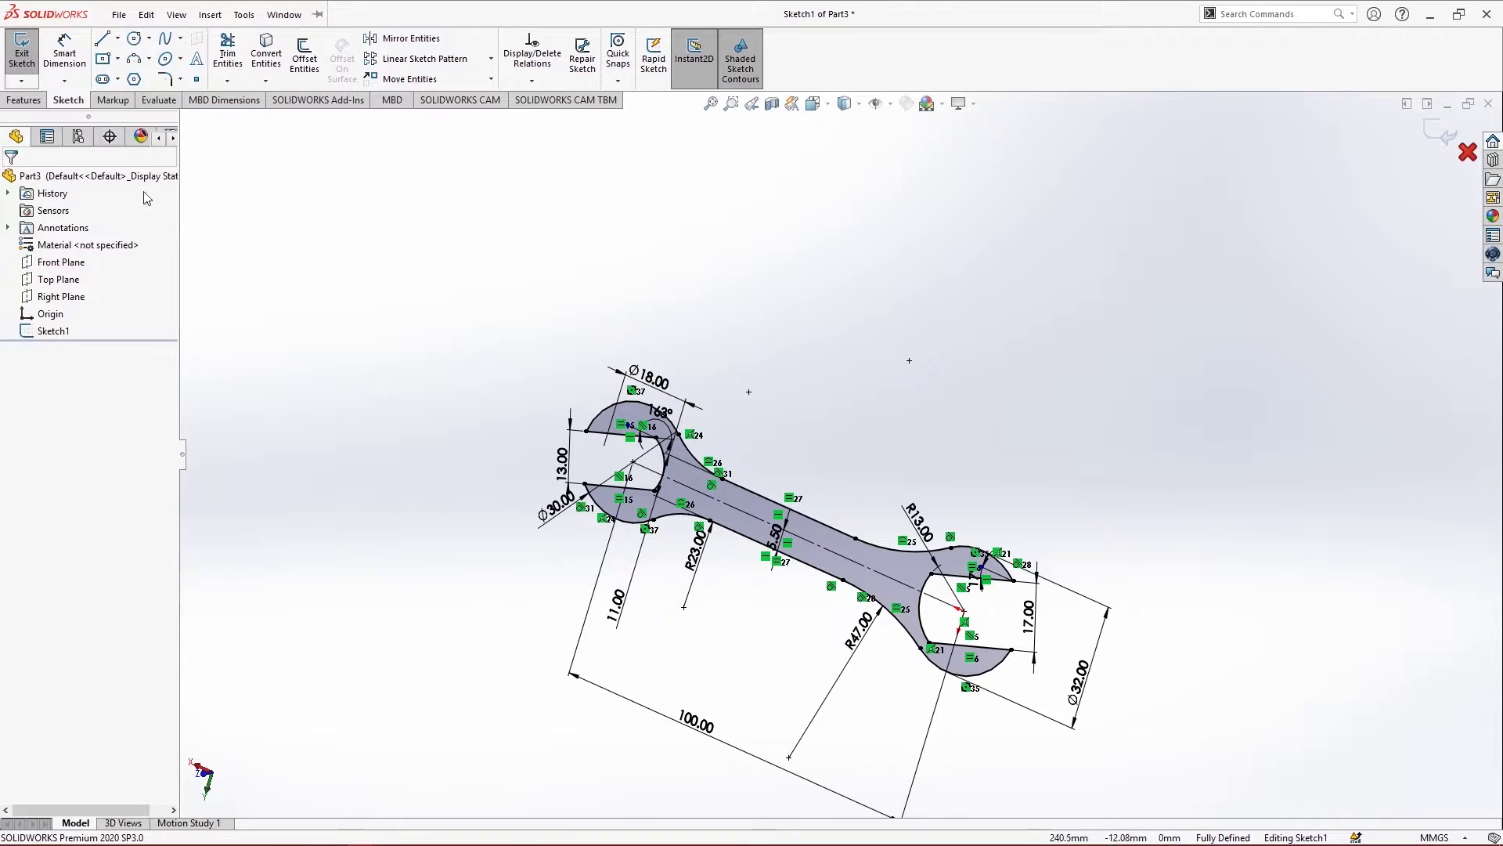
{"action": "left_click", "coordinate": [24, 57]}
{"action": "scroll", "coordinate": [861, 501], "scroll_direction": "up", "scroll_amount": 3}
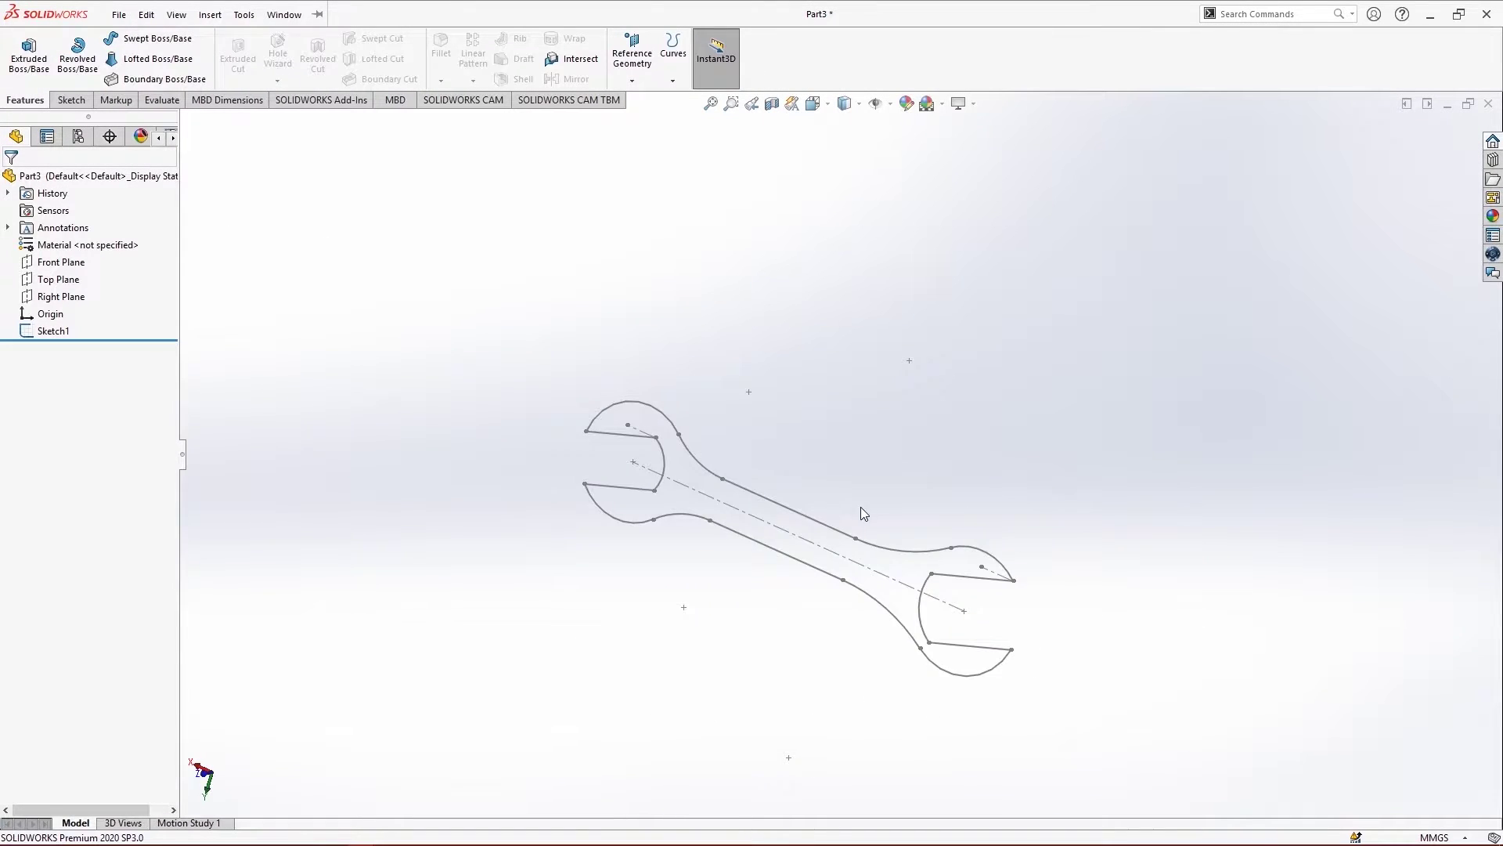
Start a new sketch on the Front Plane and set the model to the front view
{"action": "right_click", "coordinate": [45, 261]}
{"action": "left_click", "coordinate": [58, 235]}
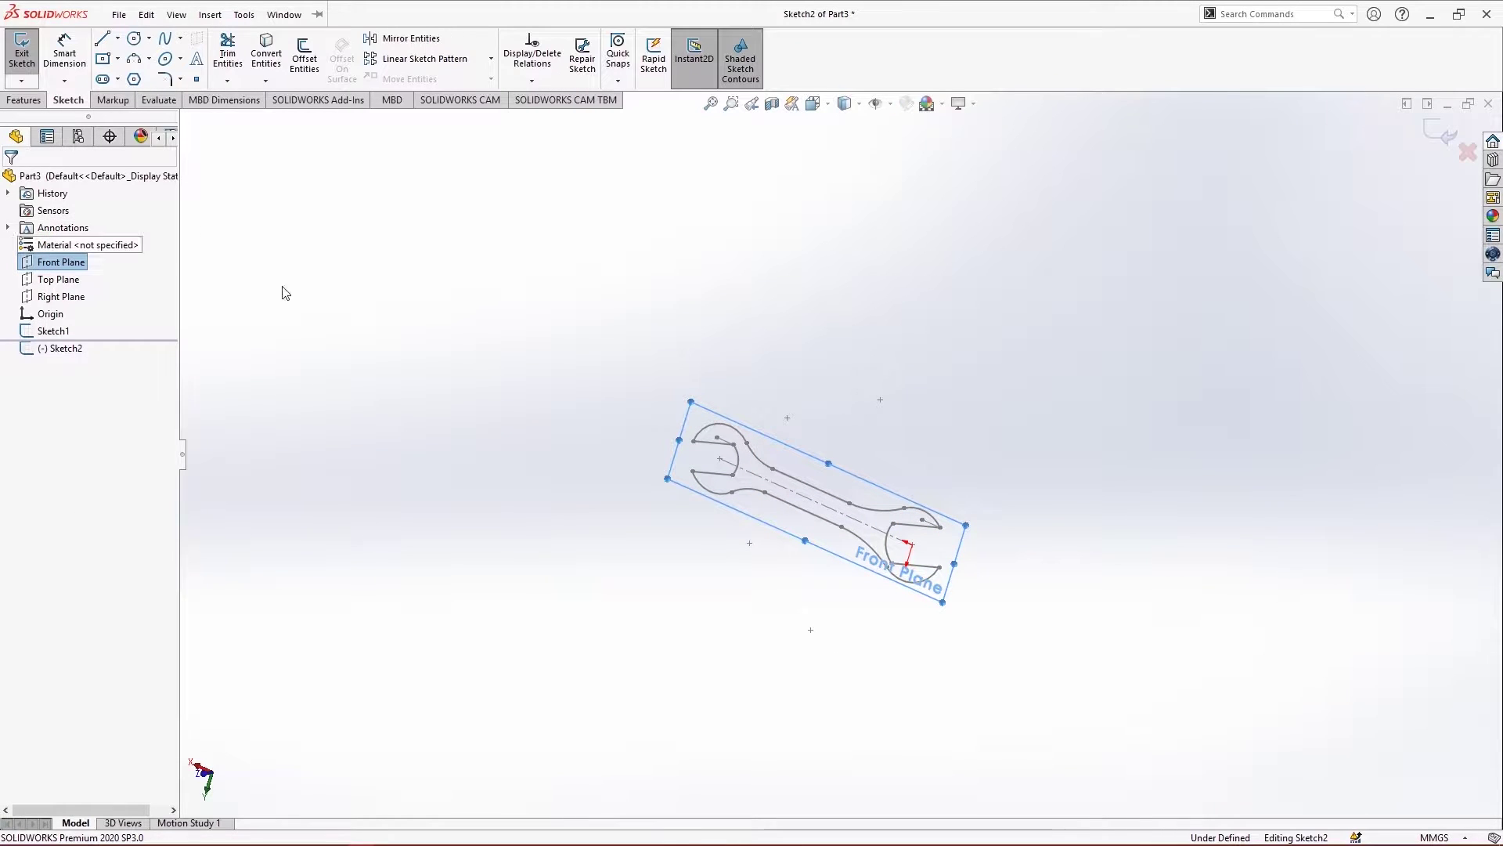
{"action": "left_click", "coordinate": [812, 105]}
{"action": "left_click", "coordinate": [837, 169]}
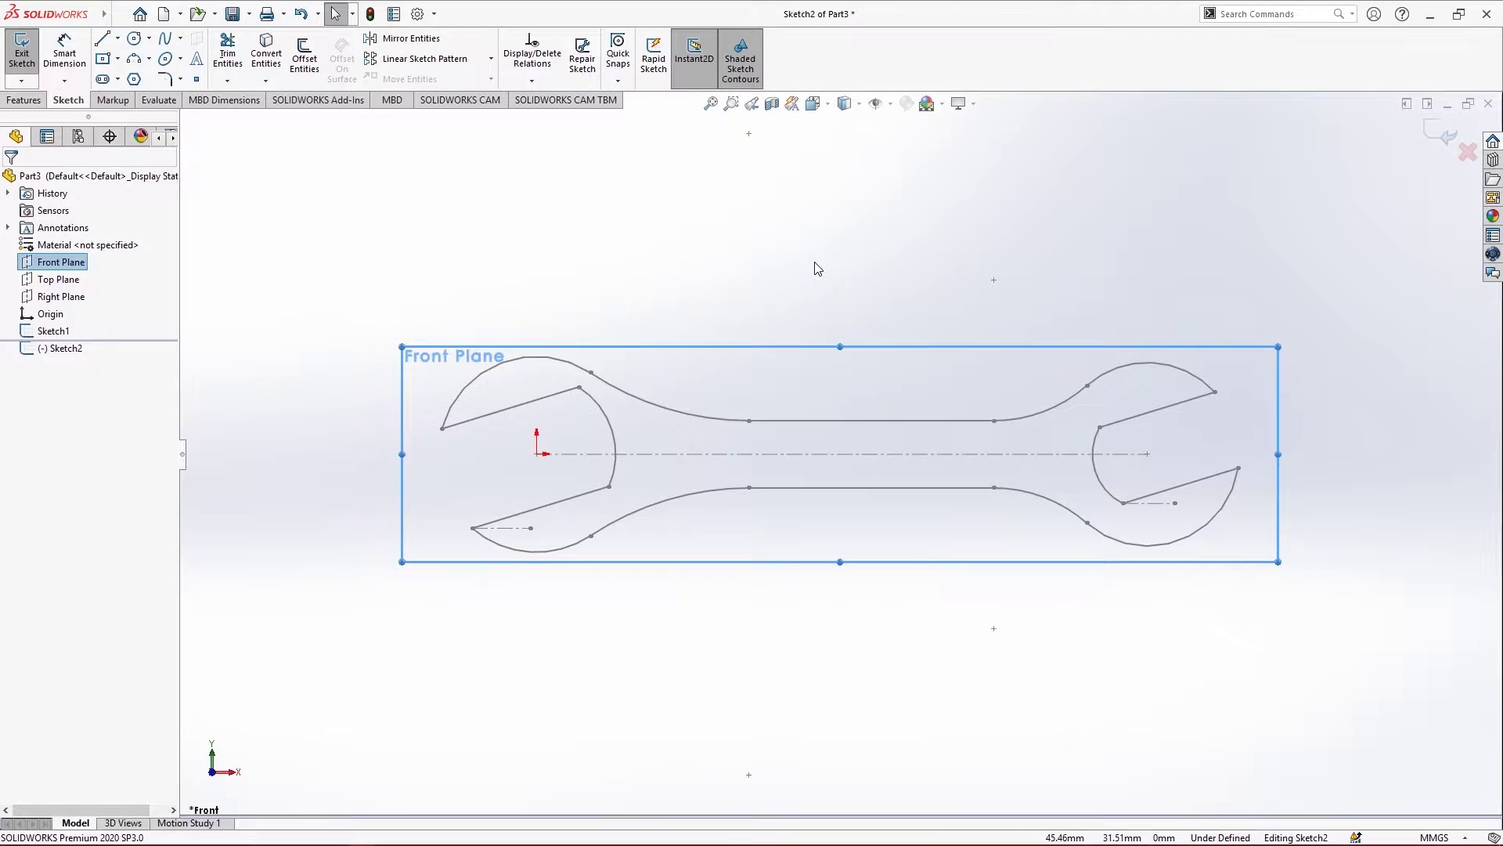
Sketch a horizontal line above the wrench, extending slightly past both of its ends, and finish the Line tool
{"action": "left_click", "coordinate": [119, 15]}
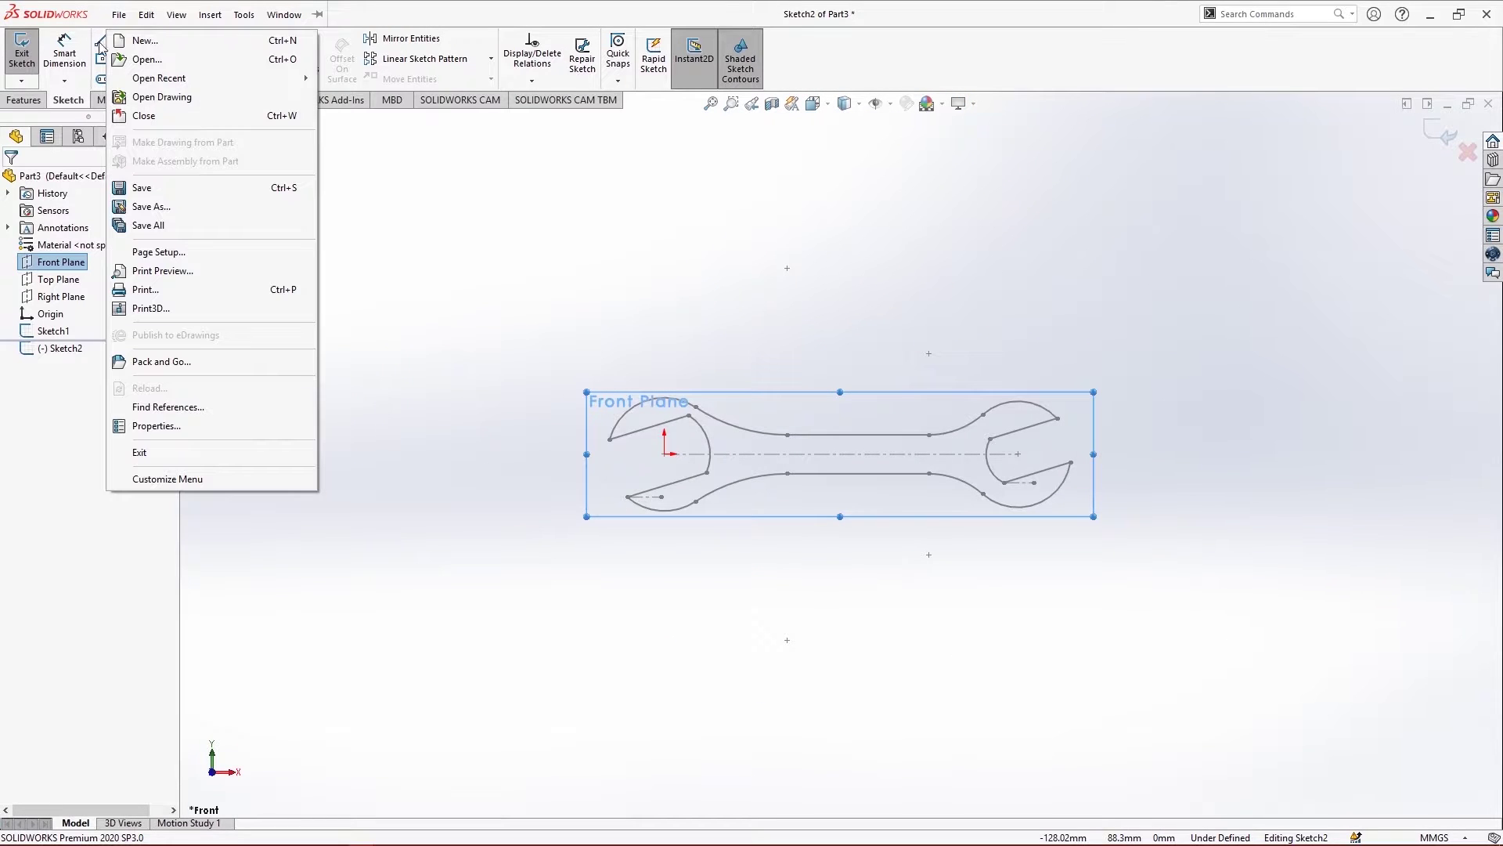
{"action": "left_click", "coordinate": [748, 8]}
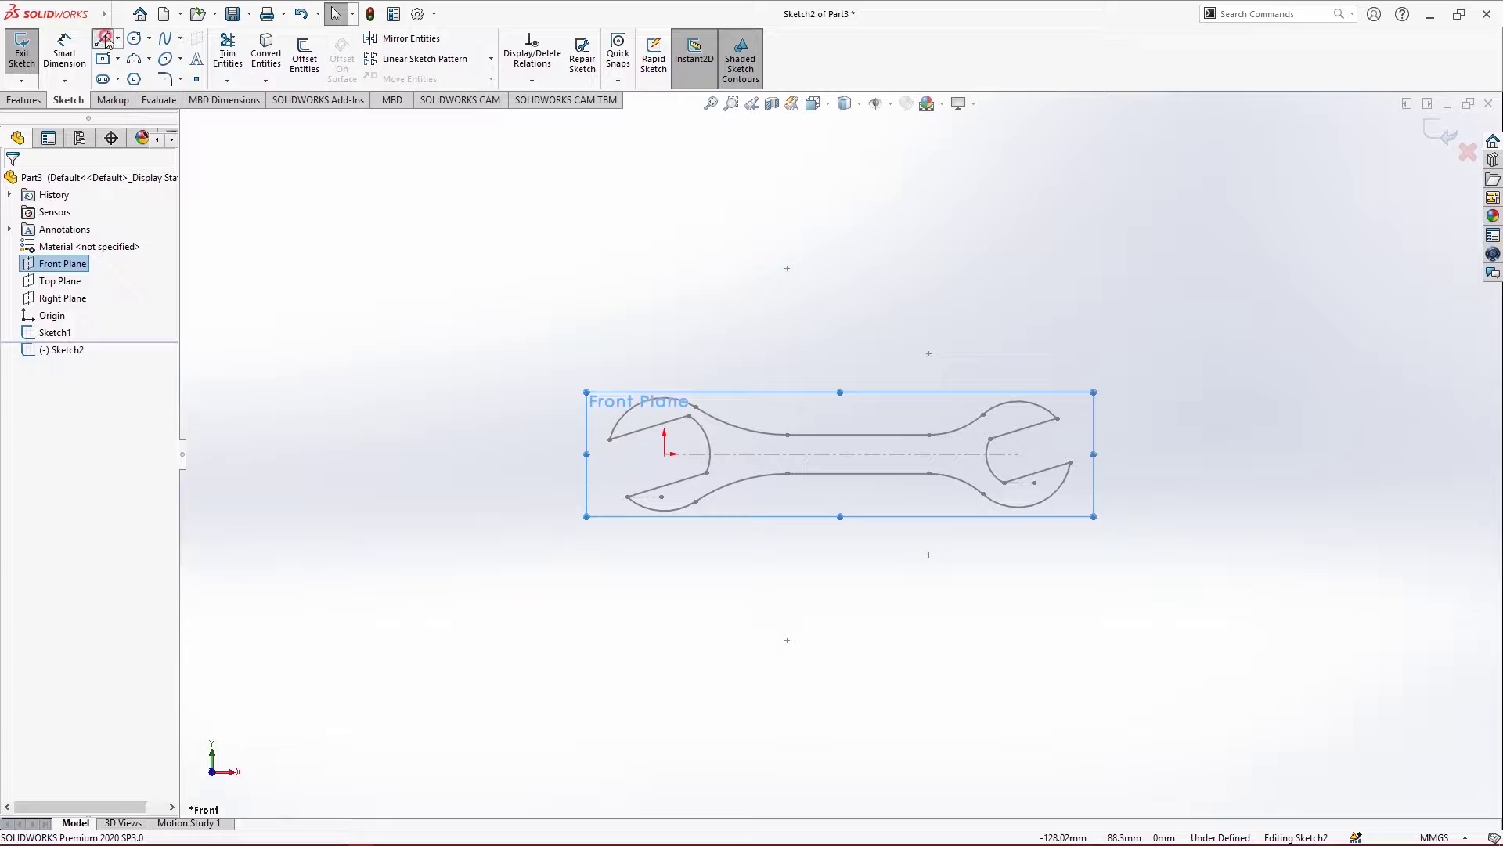
{"action": "left_click", "coordinate": [104, 38]}
{"action": "left_click", "coordinate": [549, 185]}
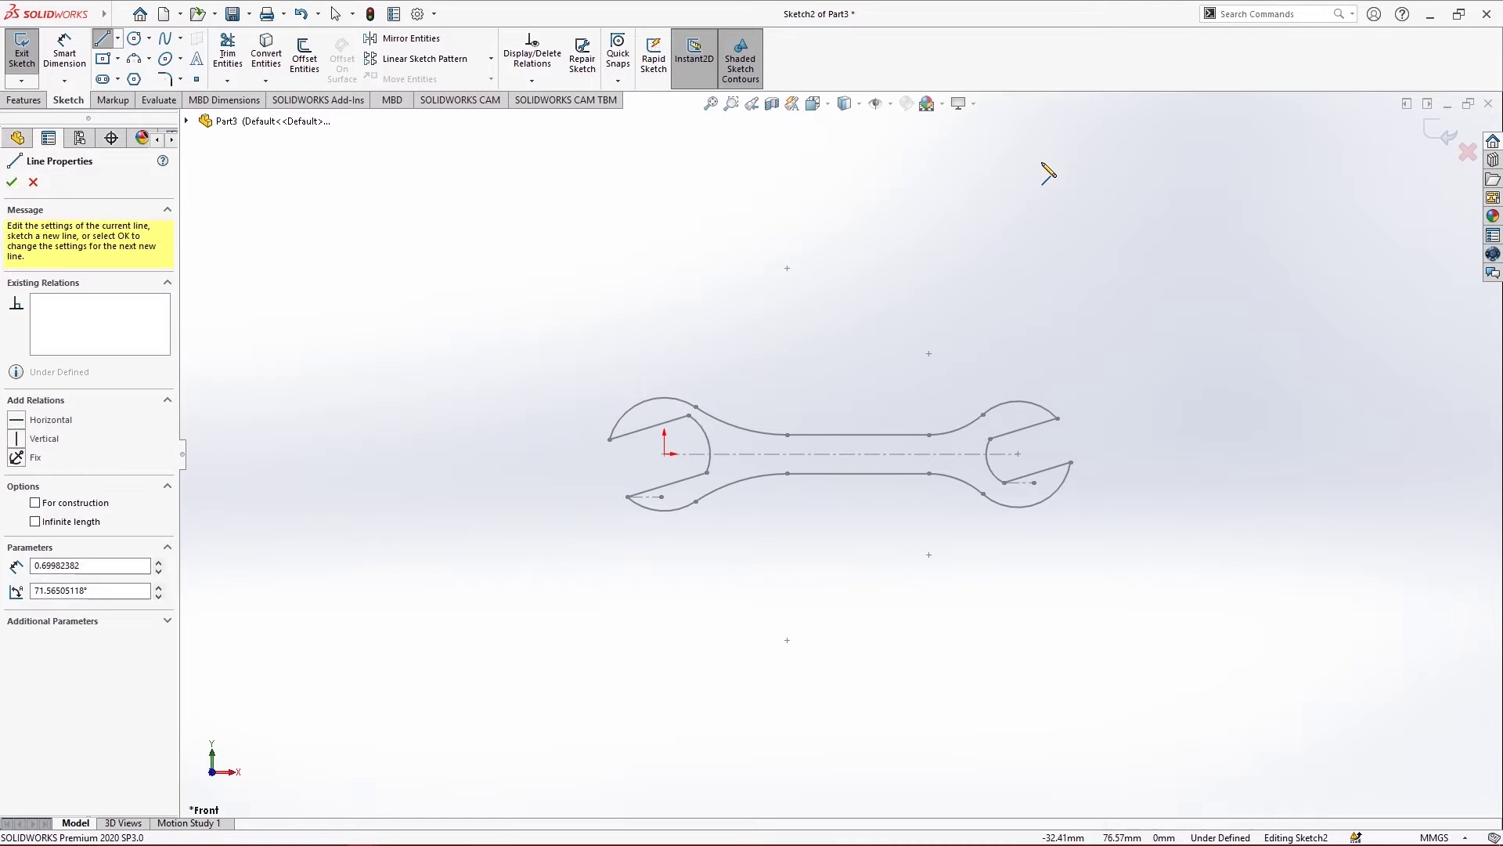
{"action": "left_click", "coordinate": [1128, 189]}
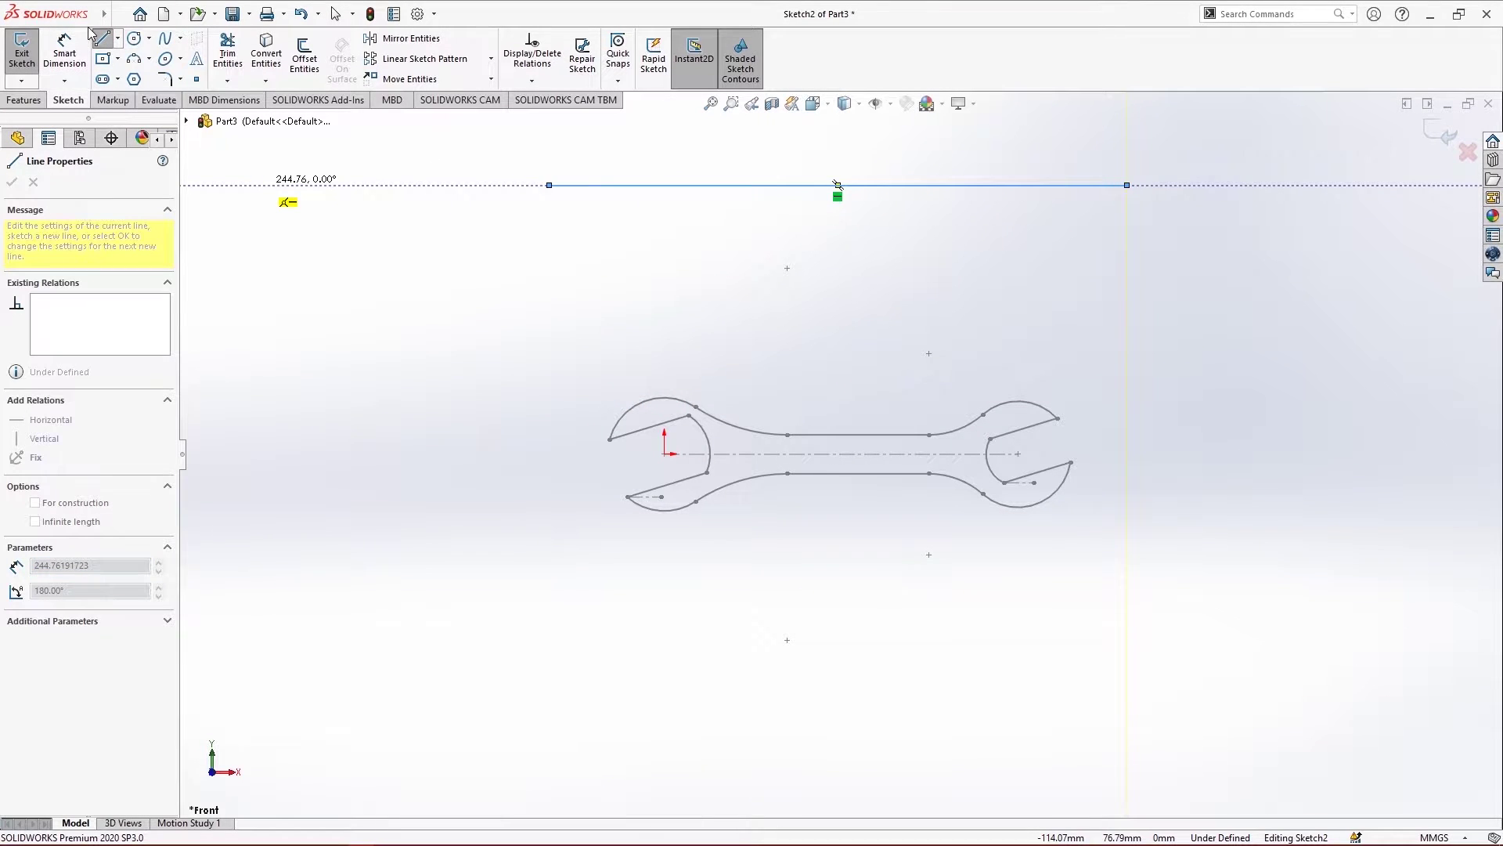
{"action": "left_click", "coordinate": [96, 37]}
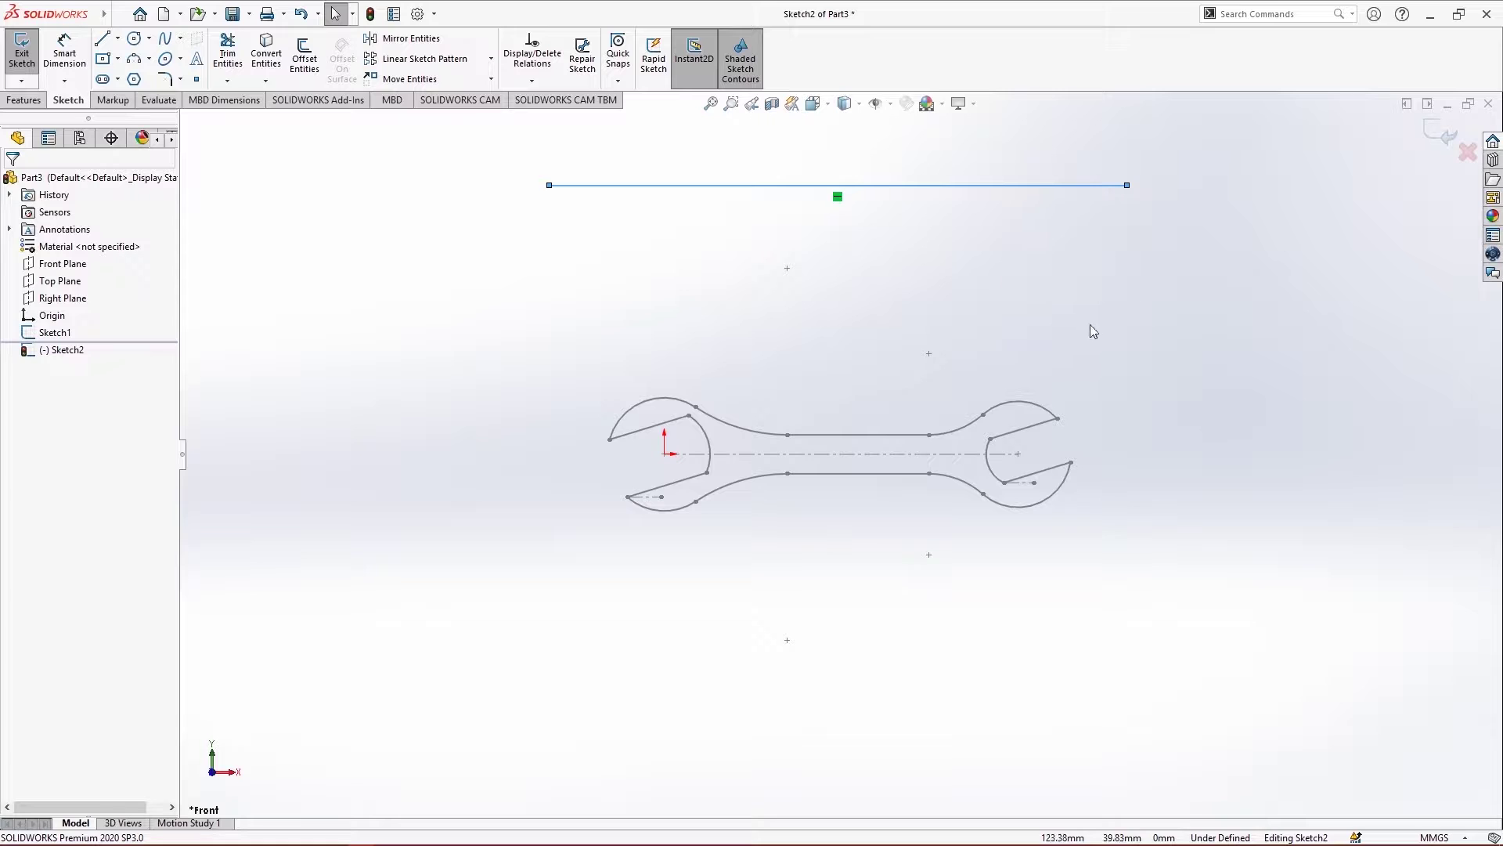
Close the axis line sketch and start a Revolved Boss/Base from the wrench sketch, opening its contour selection
{"action": "mouse_move", "coordinate": [1093, 329]}
{"action": "middle_mouse_down"}
{"action": "mouse_move", "coordinate": [1047, 386]}
{"action": "mouse_move", "coordinate": [993, 523]}
{"action": "mouse_move", "coordinate": [899, 655]}
{"action": "mouse_move", "coordinate": [883, 712]}
{"action": "mouse_move", "coordinate": [880, 296]}
{"action": "mouse_move", "coordinate": [798, 312]}
{"action": "middle_mouse_up"}
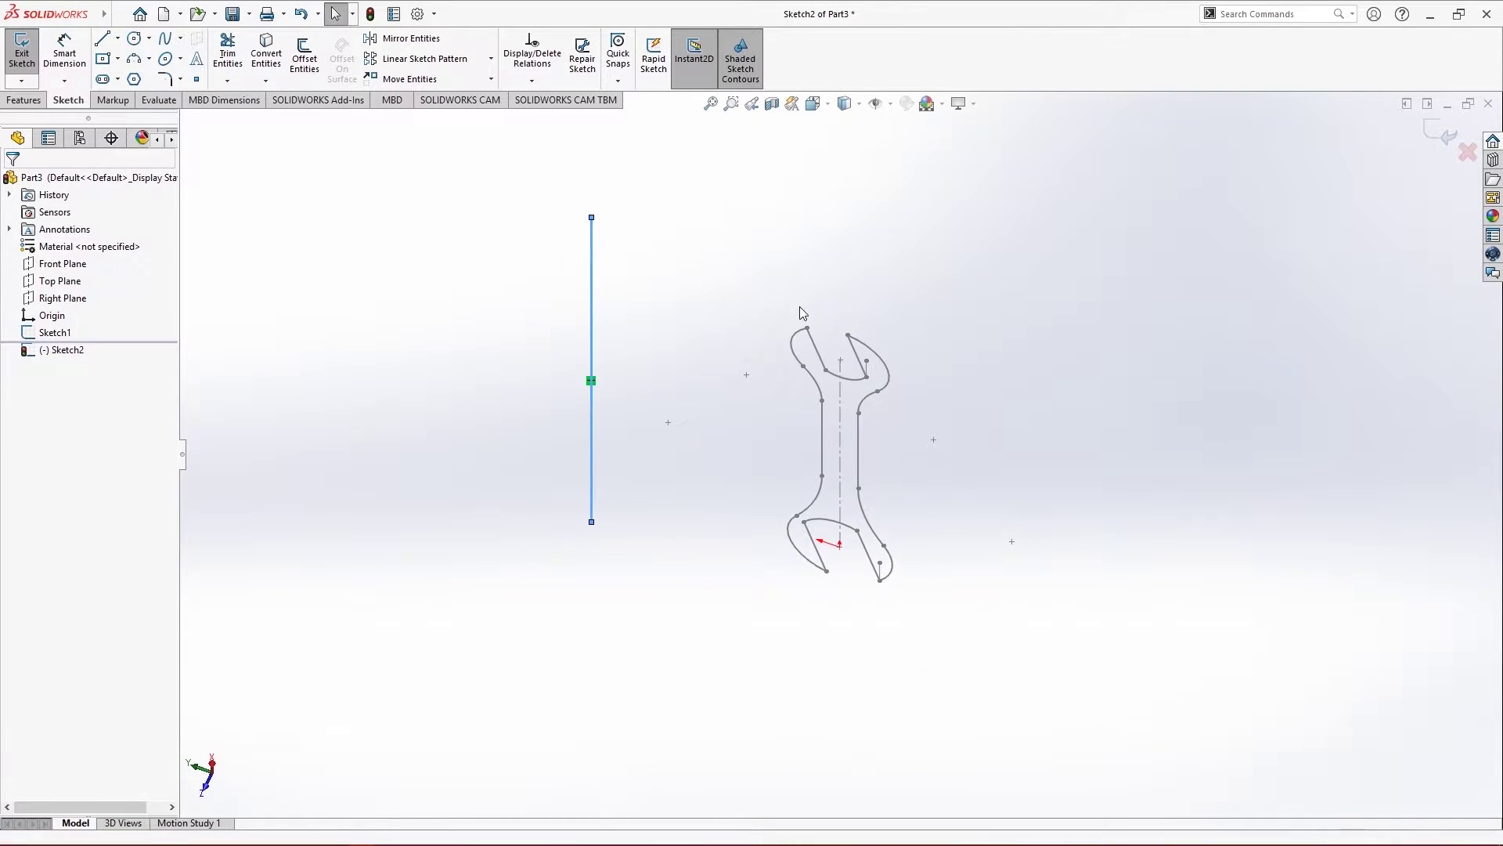
{"action": "double_click", "coordinate": [272, 351]}
{"action": "left_click", "coordinate": [80, 56]}
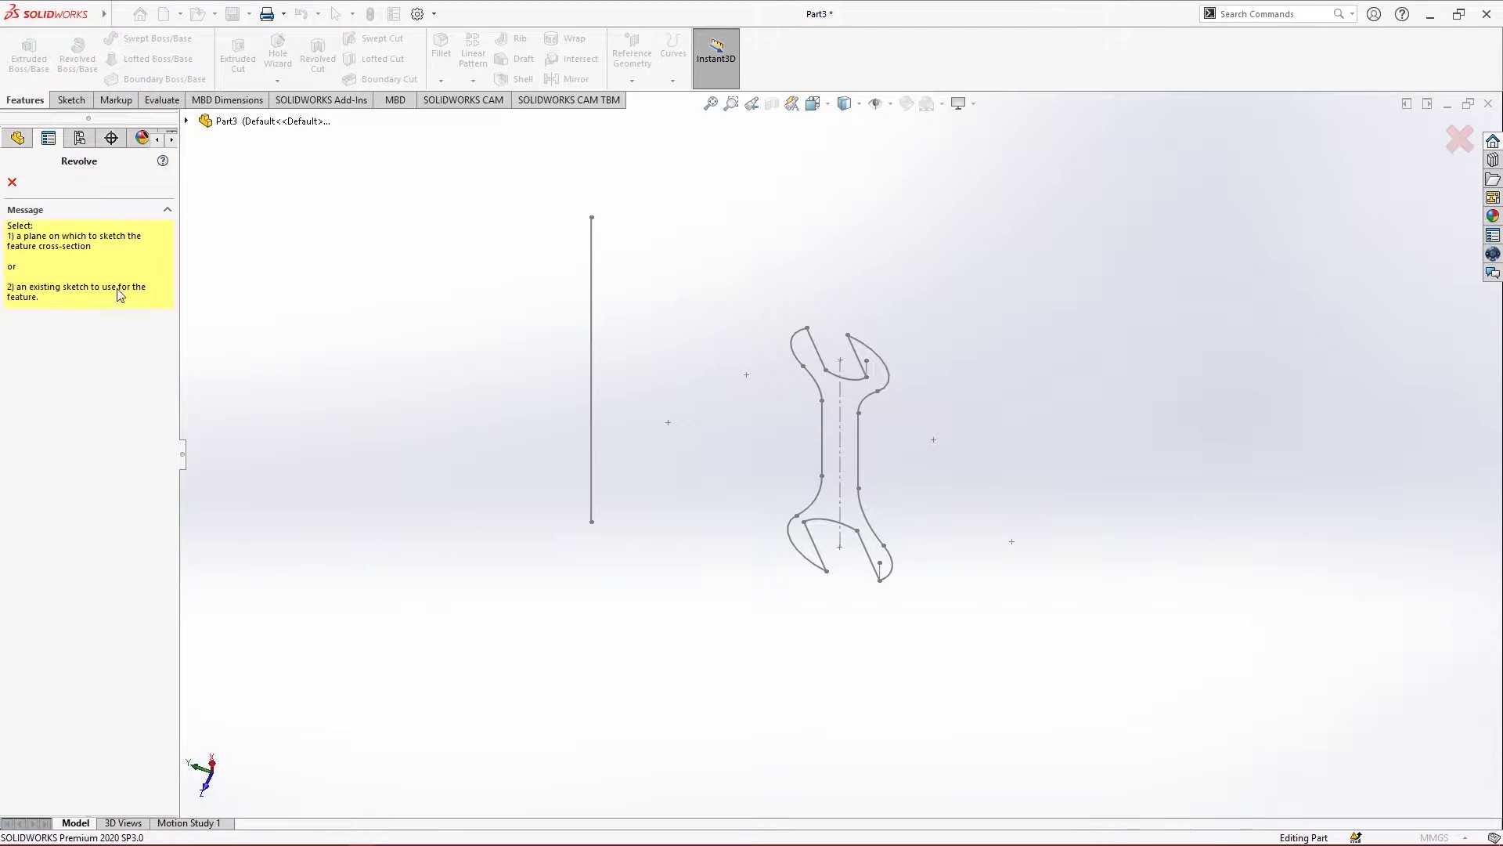
{"action": "left_click", "coordinate": [858, 441]}
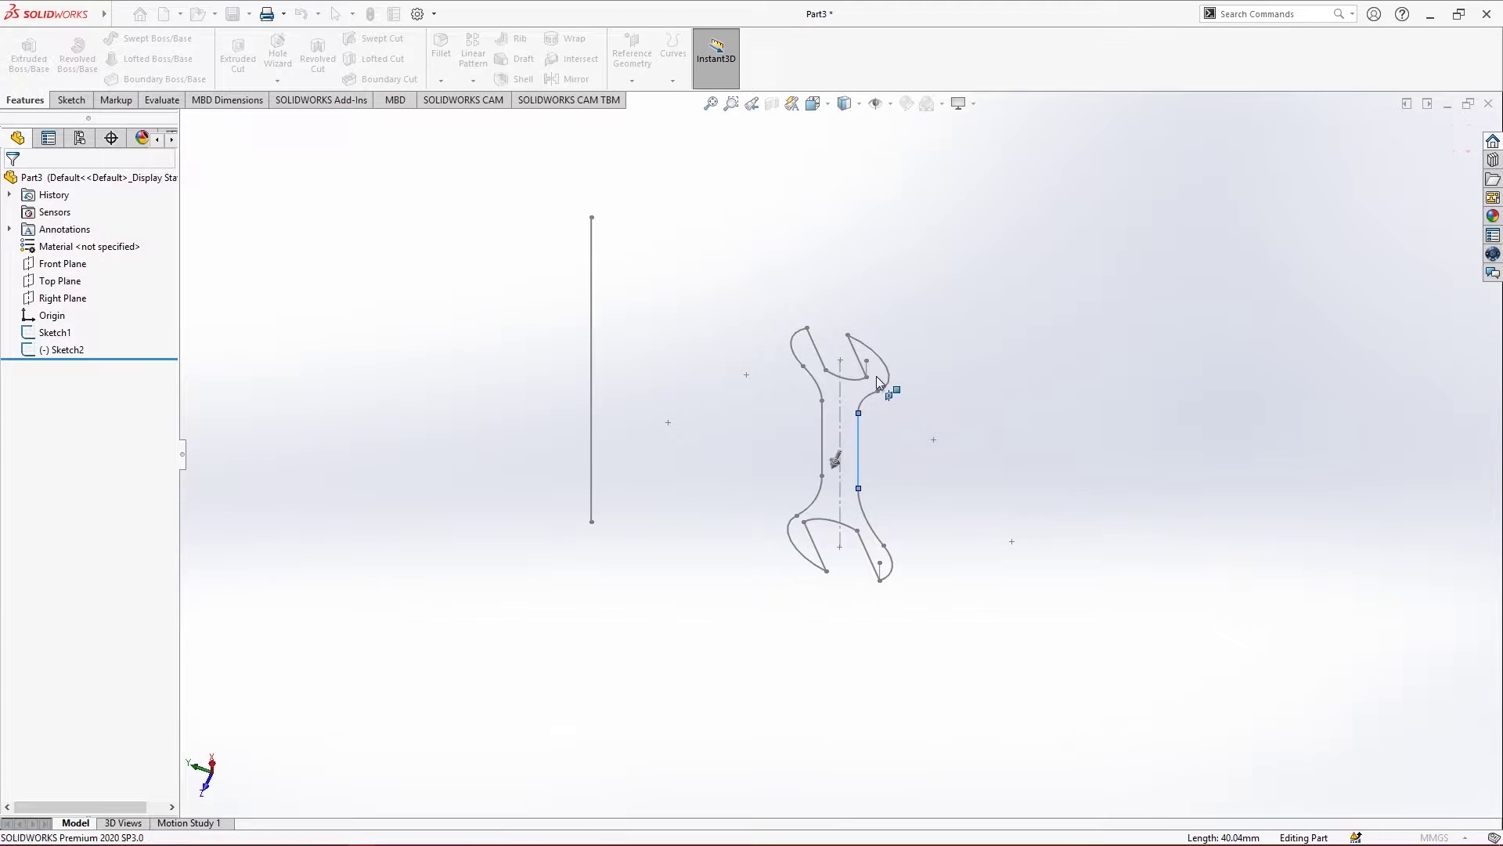
{"action": "left_click", "coordinate": [187, 120]}
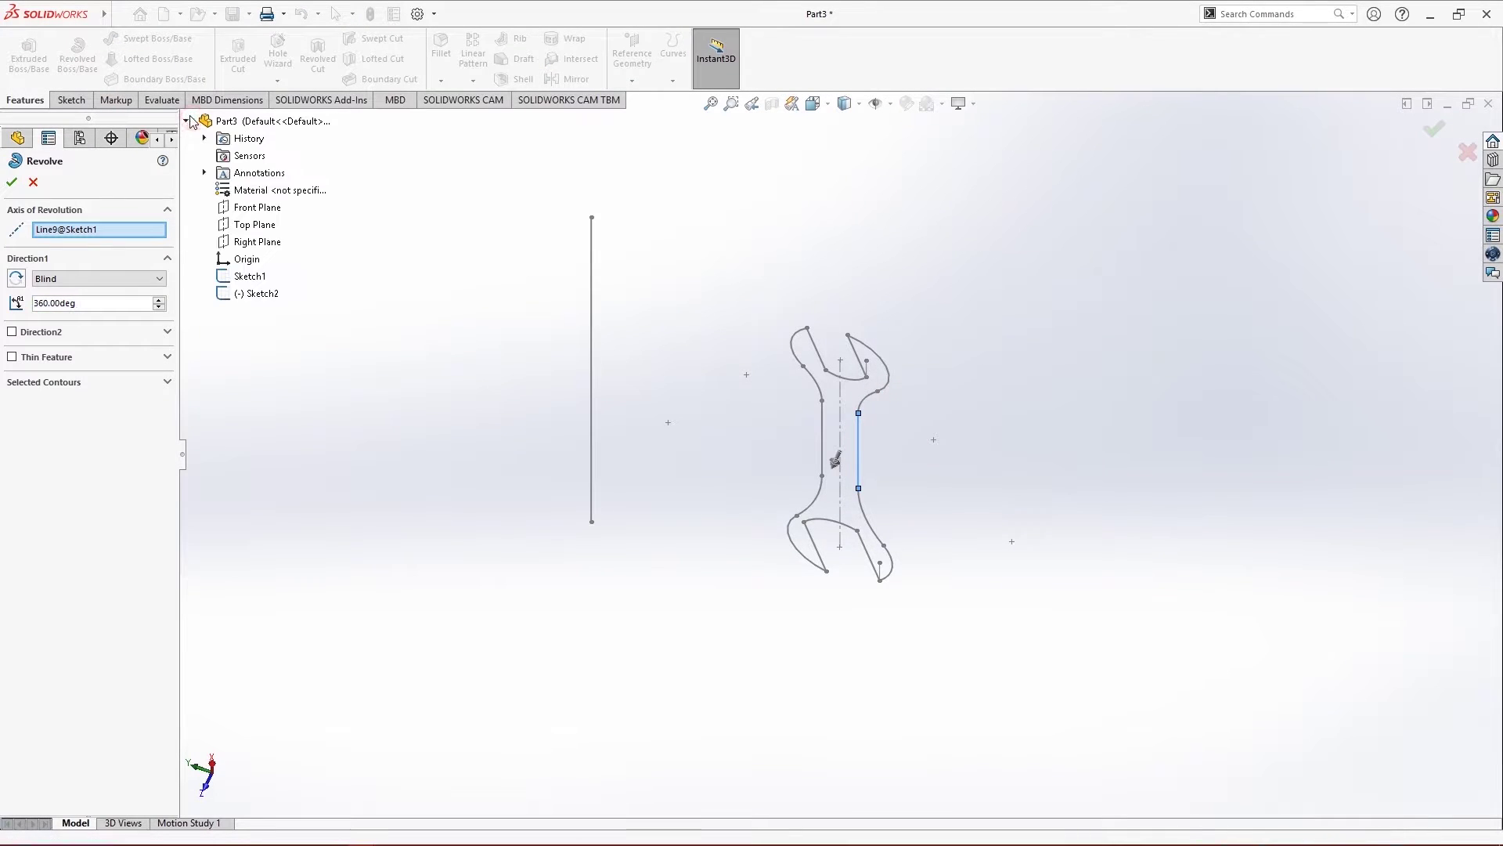
{"action": "left_click", "coordinate": [166, 381]}
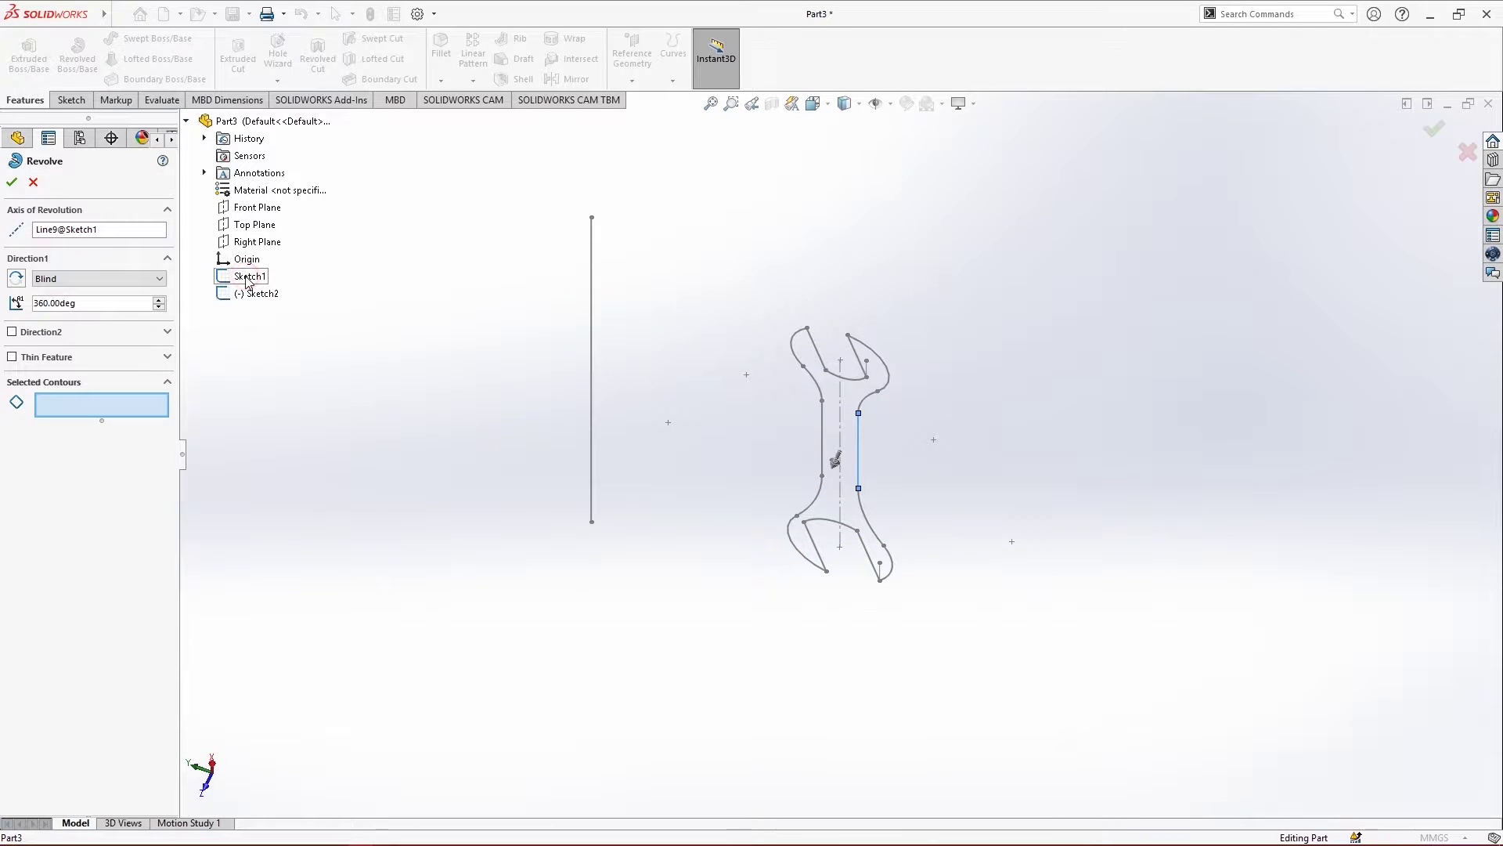
Clear the axis of revolution, pick the separately sketched line instead, and inspect the revolve preview from several angles
{"action": "left_click", "coordinate": [108, 229]}
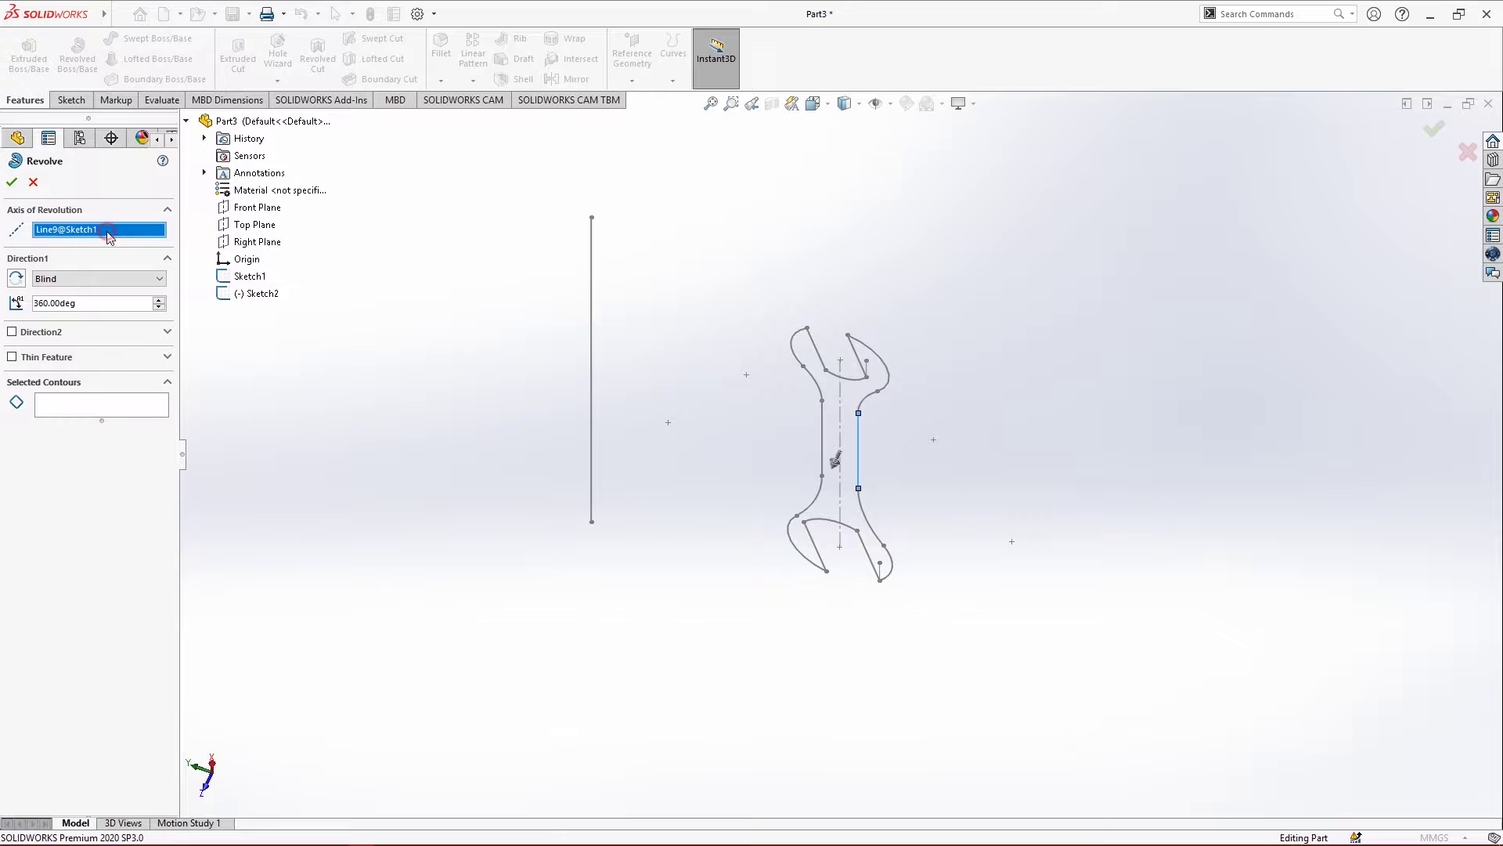
{"action": "right_click", "coordinate": [149, 237]}
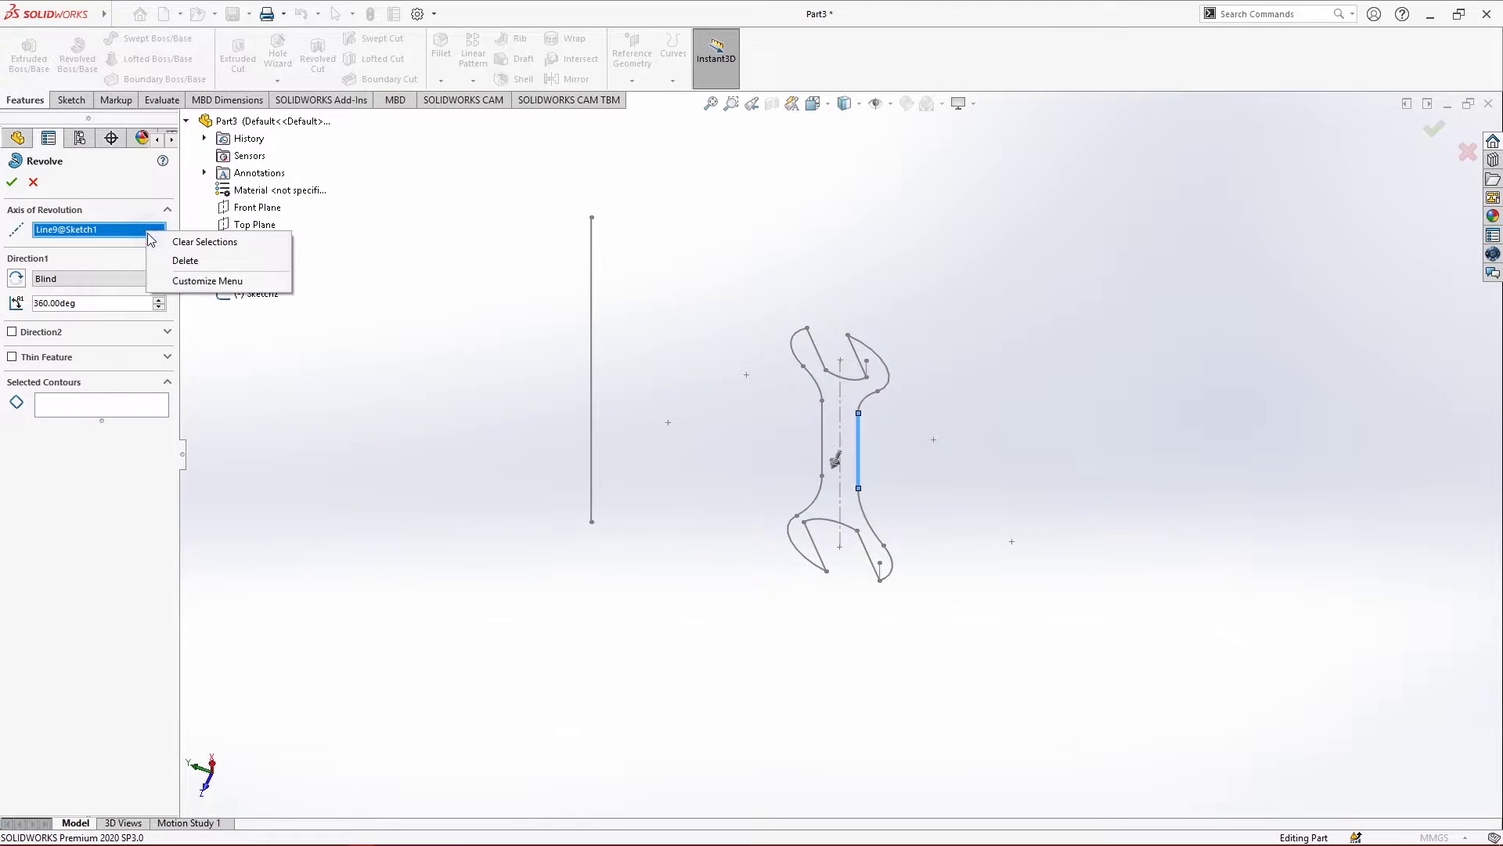
{"action": "left_click", "coordinate": [204, 242]}
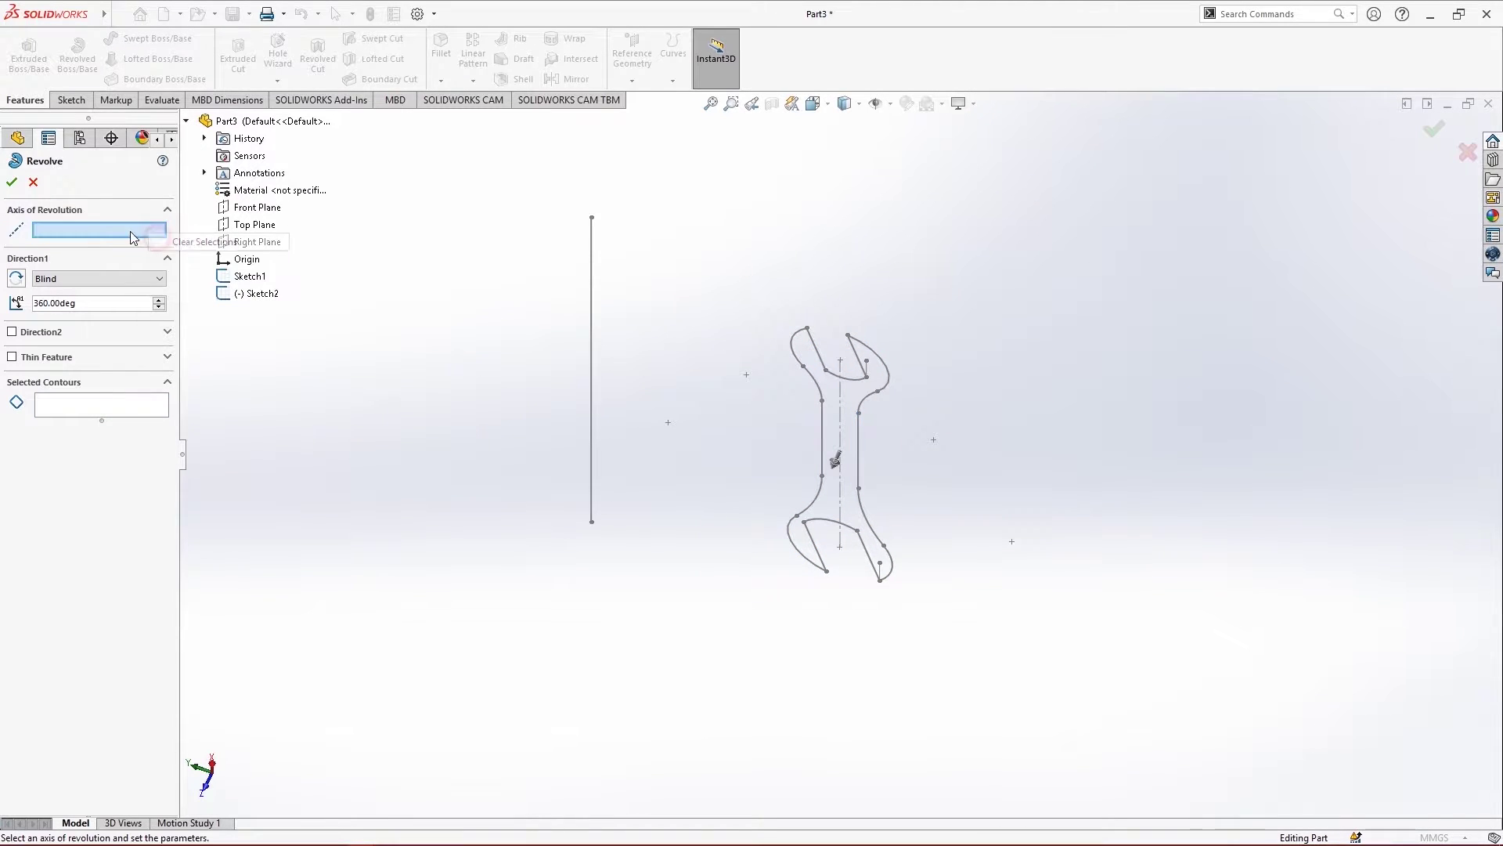
{"action": "left_click", "coordinate": [592, 378]}
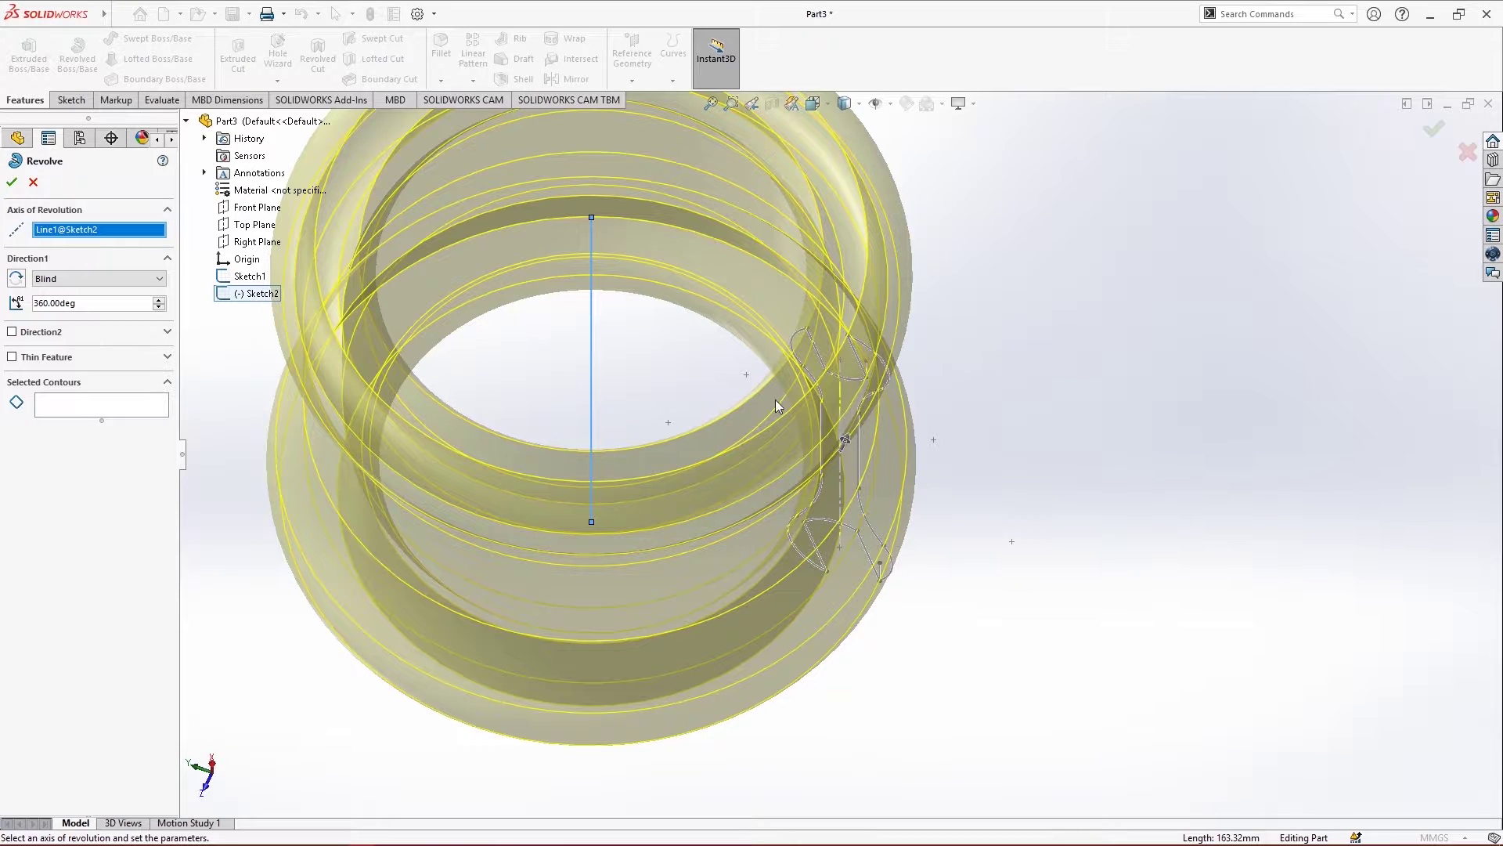
{"action": "scroll", "coordinate": [810, 426], "scroll_direction": "up", "scroll_amount": 3}
{"action": "middle_click_drag", "start_coordinate": [810, 426], "coordinate": [284, 390]}
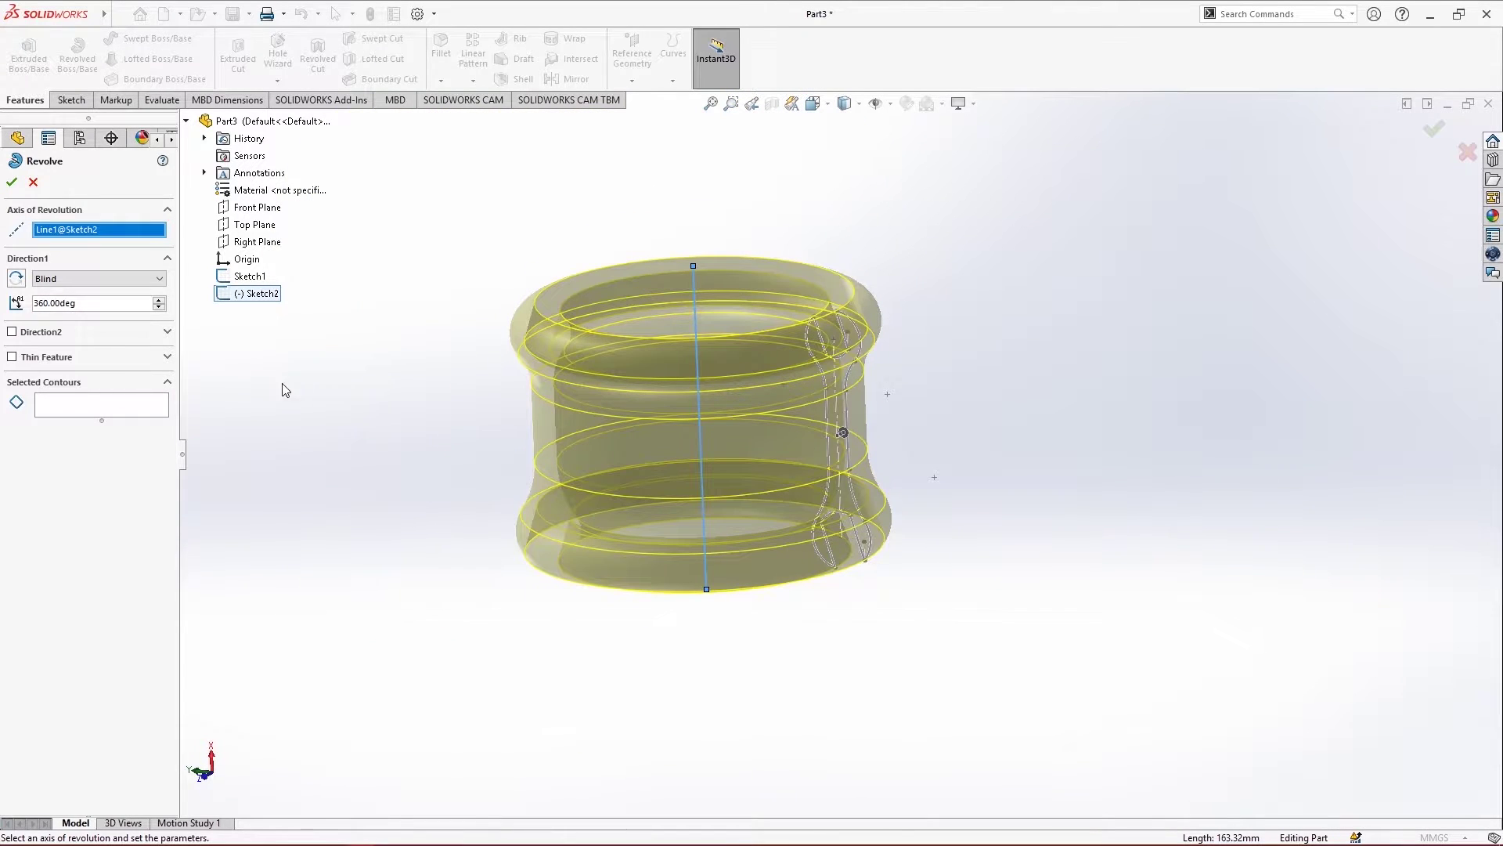
{"action": "scroll", "coordinate": [821, 436], "scroll_direction": "down", "scroll_amount": 4}
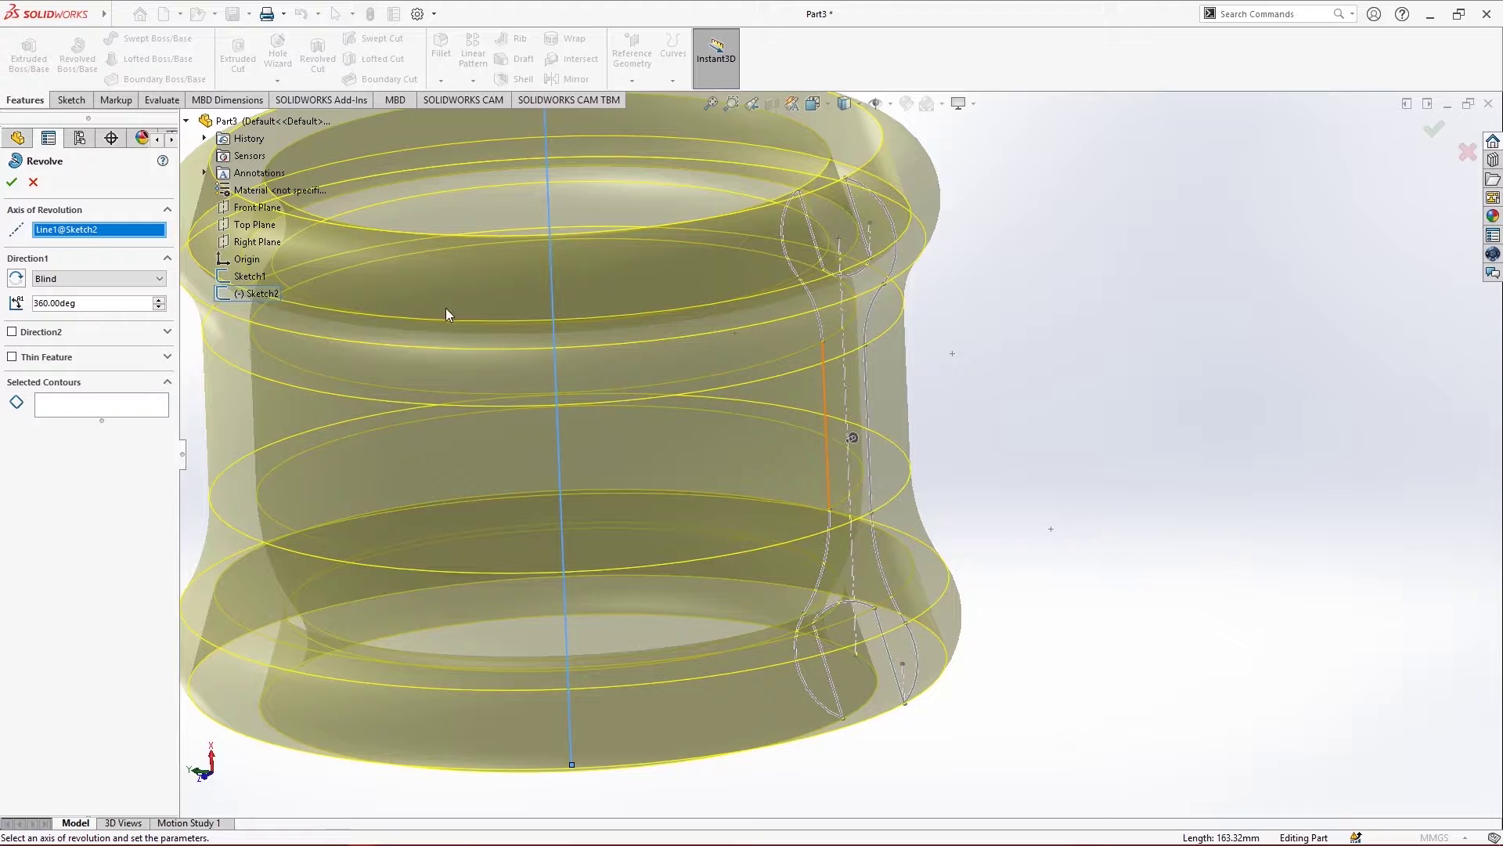
{"action": "scroll", "coordinate": [598, 346], "scroll_direction": "up", "scroll_amount": 3}
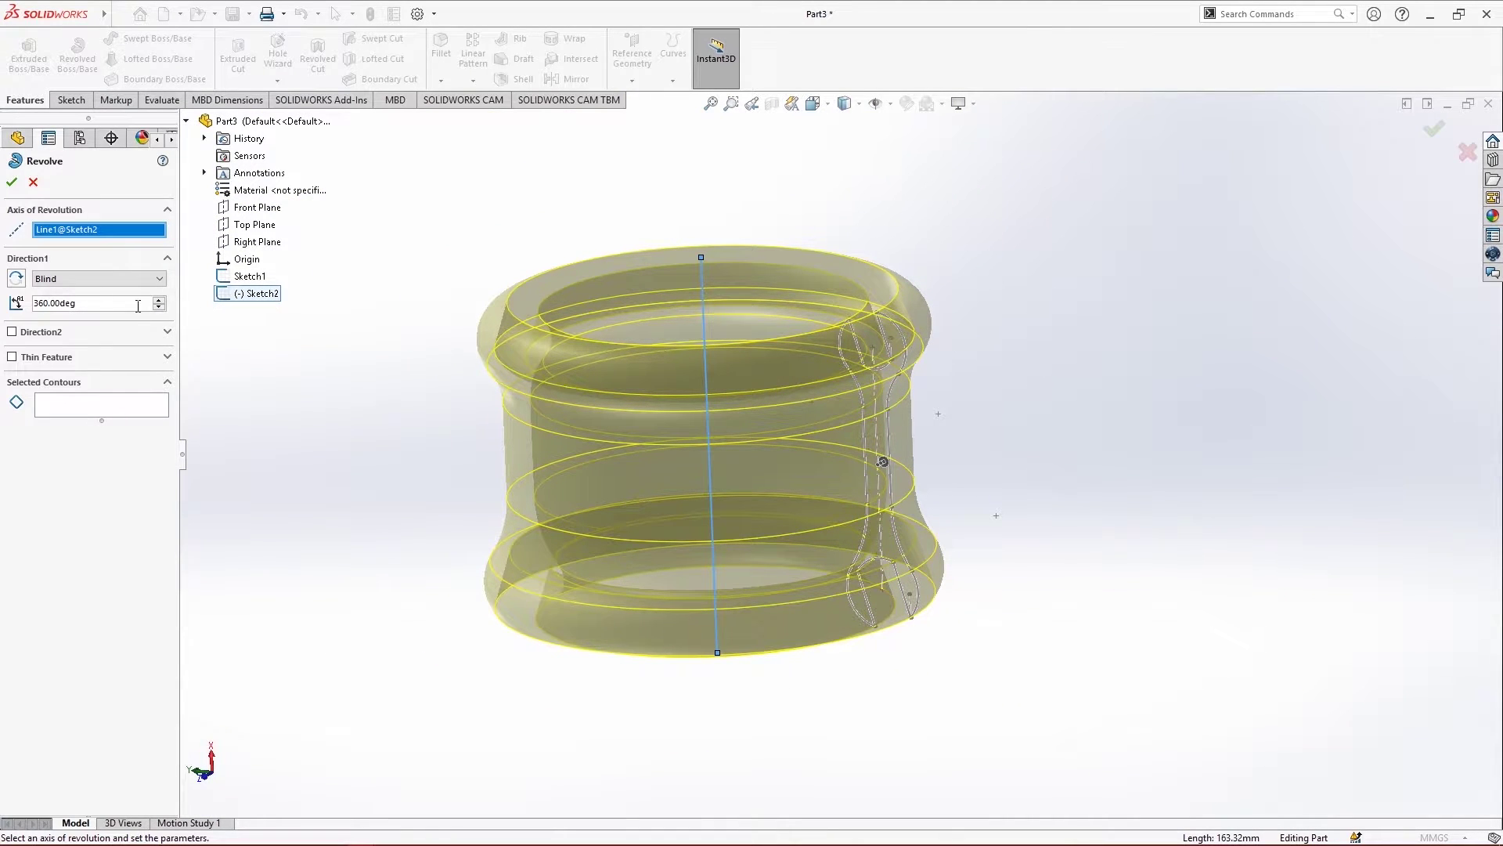
Set the revolve angle to 10 degrees and examine the short wrench preview
{"action": "type", "text": "10"}
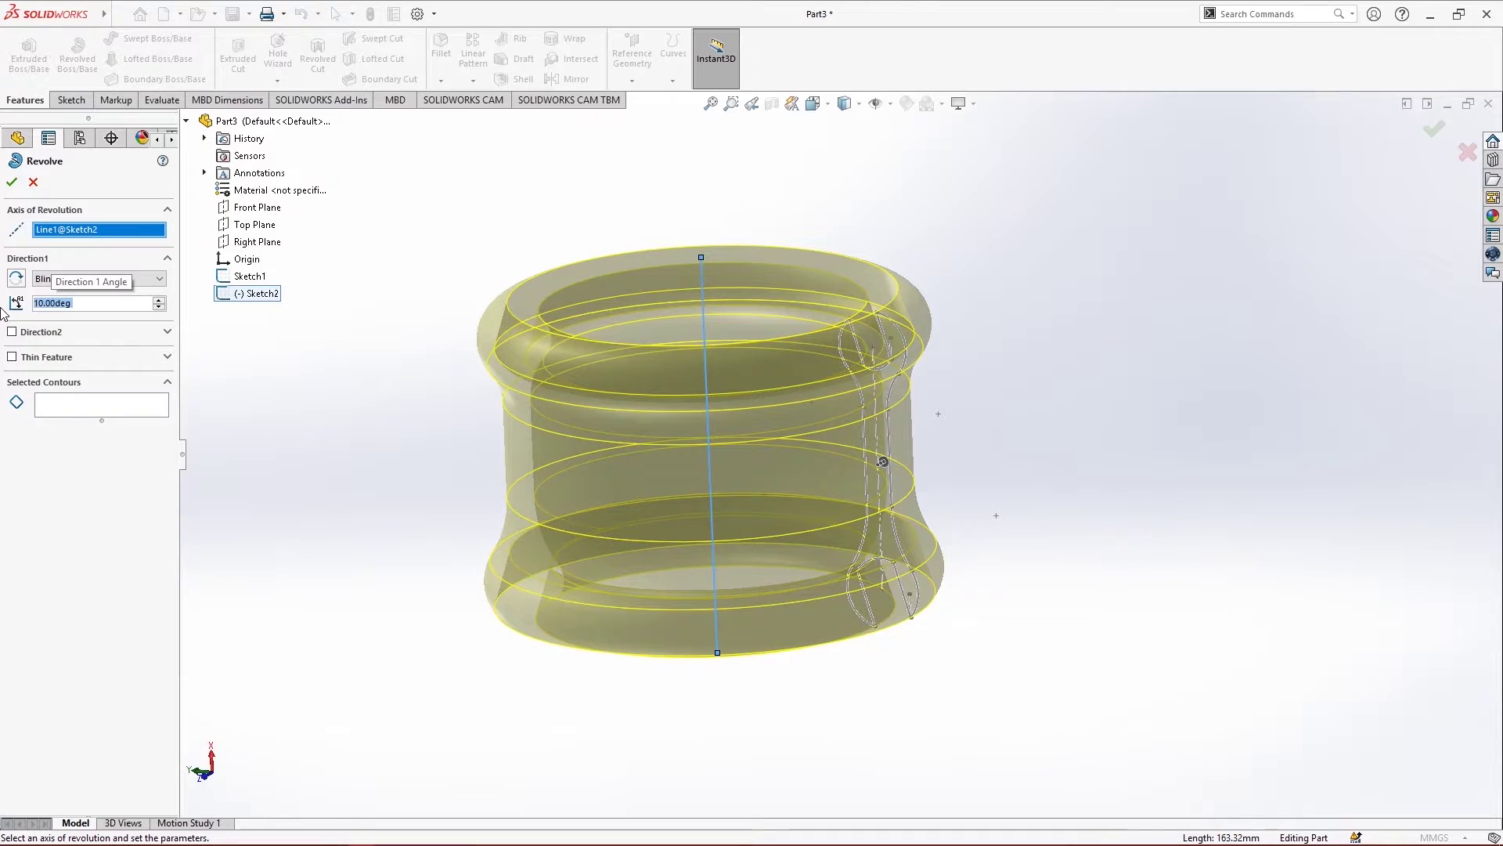
{"action": "key", "text": "Return"}
{"action": "scroll", "coordinate": [843, 373], "scroll_direction": "down", "scroll_amount": 3}
{"action": "scroll", "coordinate": [904, 430], "scroll_direction": "up", "scroll_amount": 3}
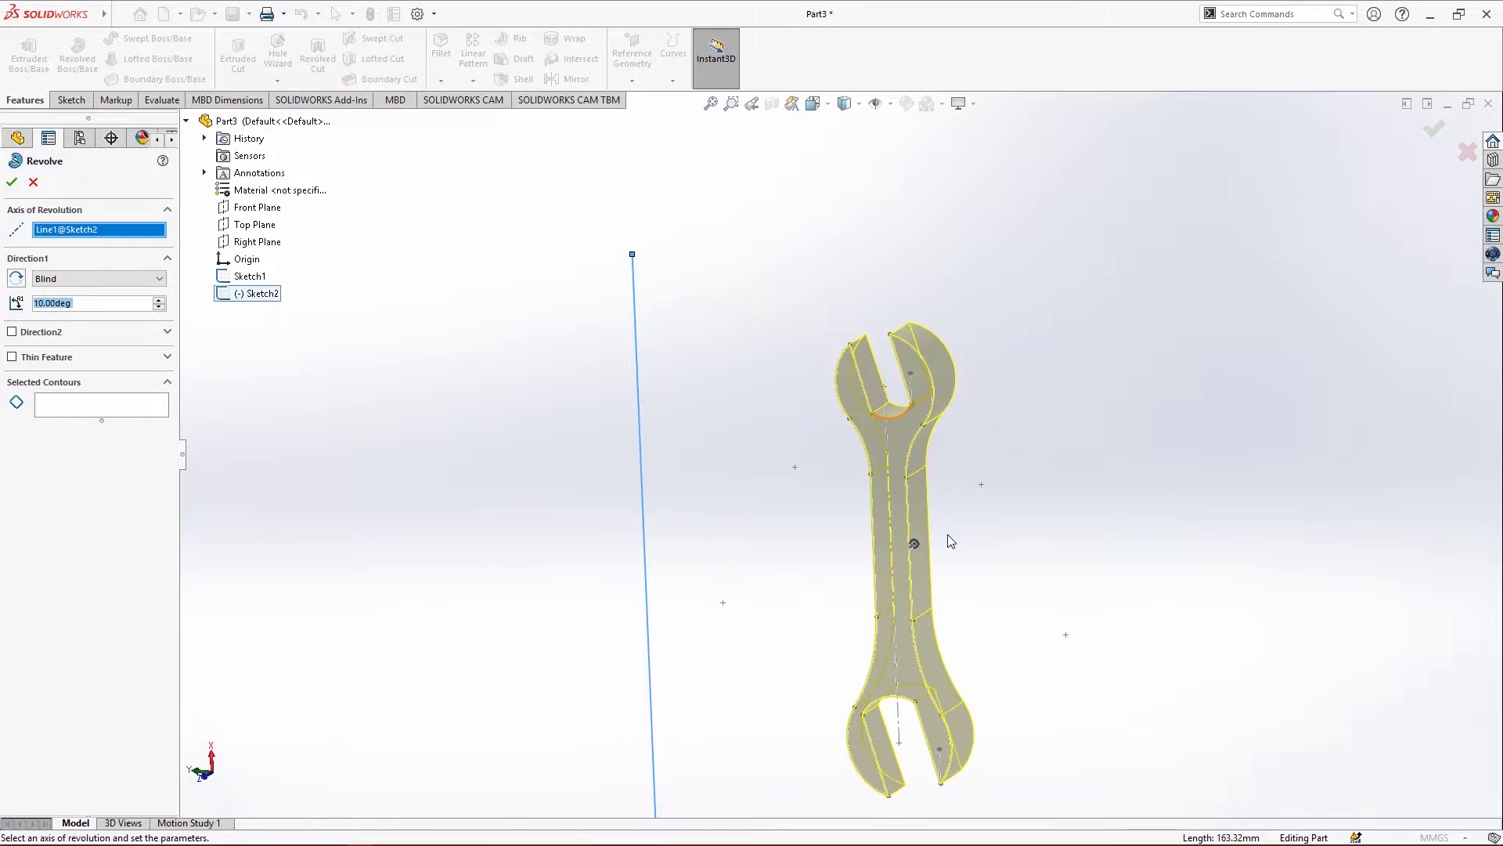
{"action": "middle_click_drag", "start_coordinate": [947, 534], "coordinate": [906, 551]}
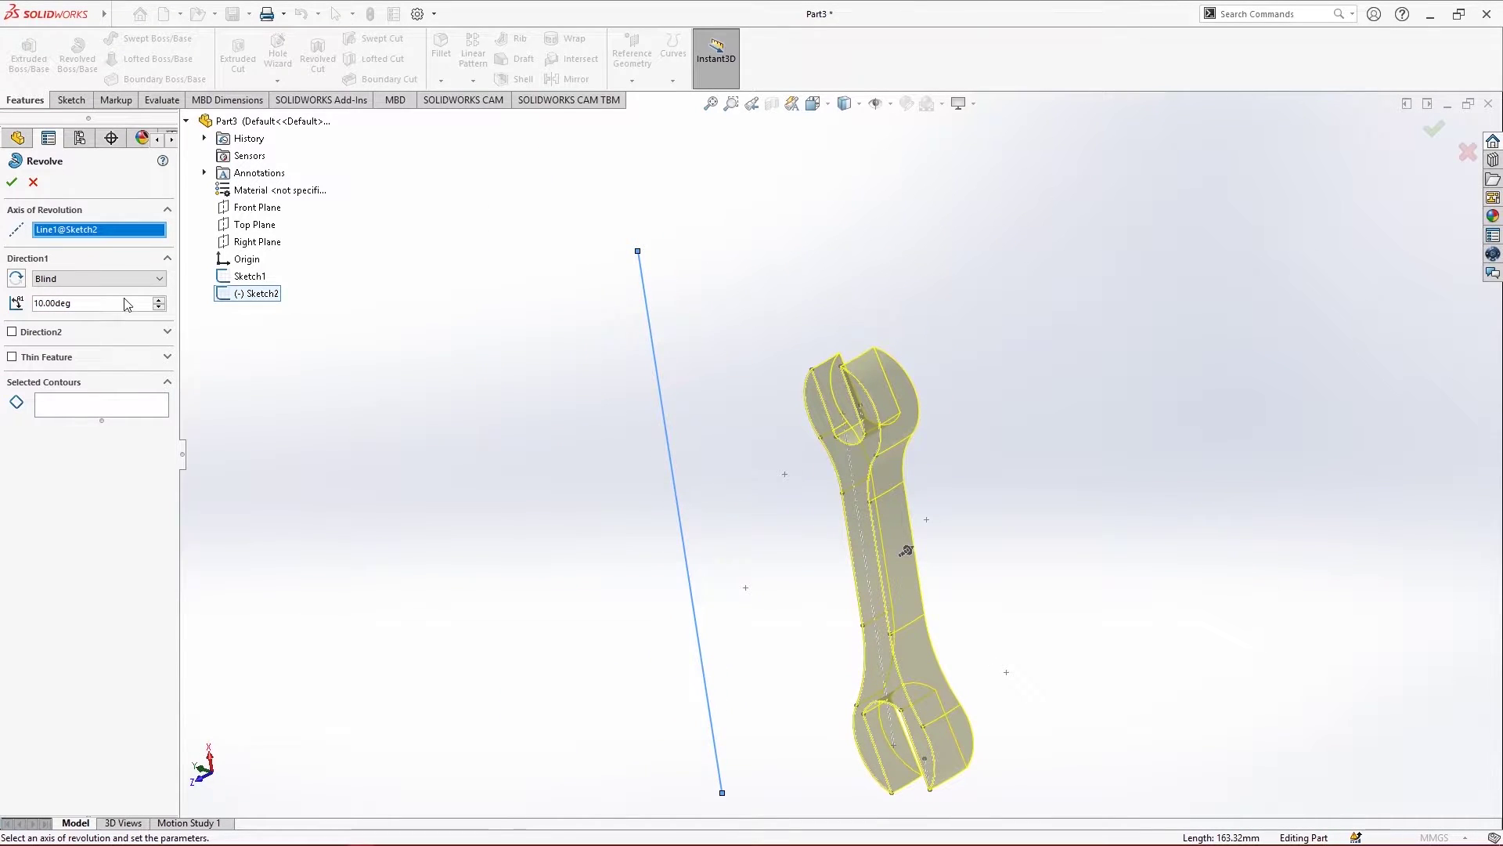
Increase the revolve angle in small increments up to 83 degrees, checking how the wrench sweeps around the axis
{"action": "left_click", "coordinate": [157, 300]}
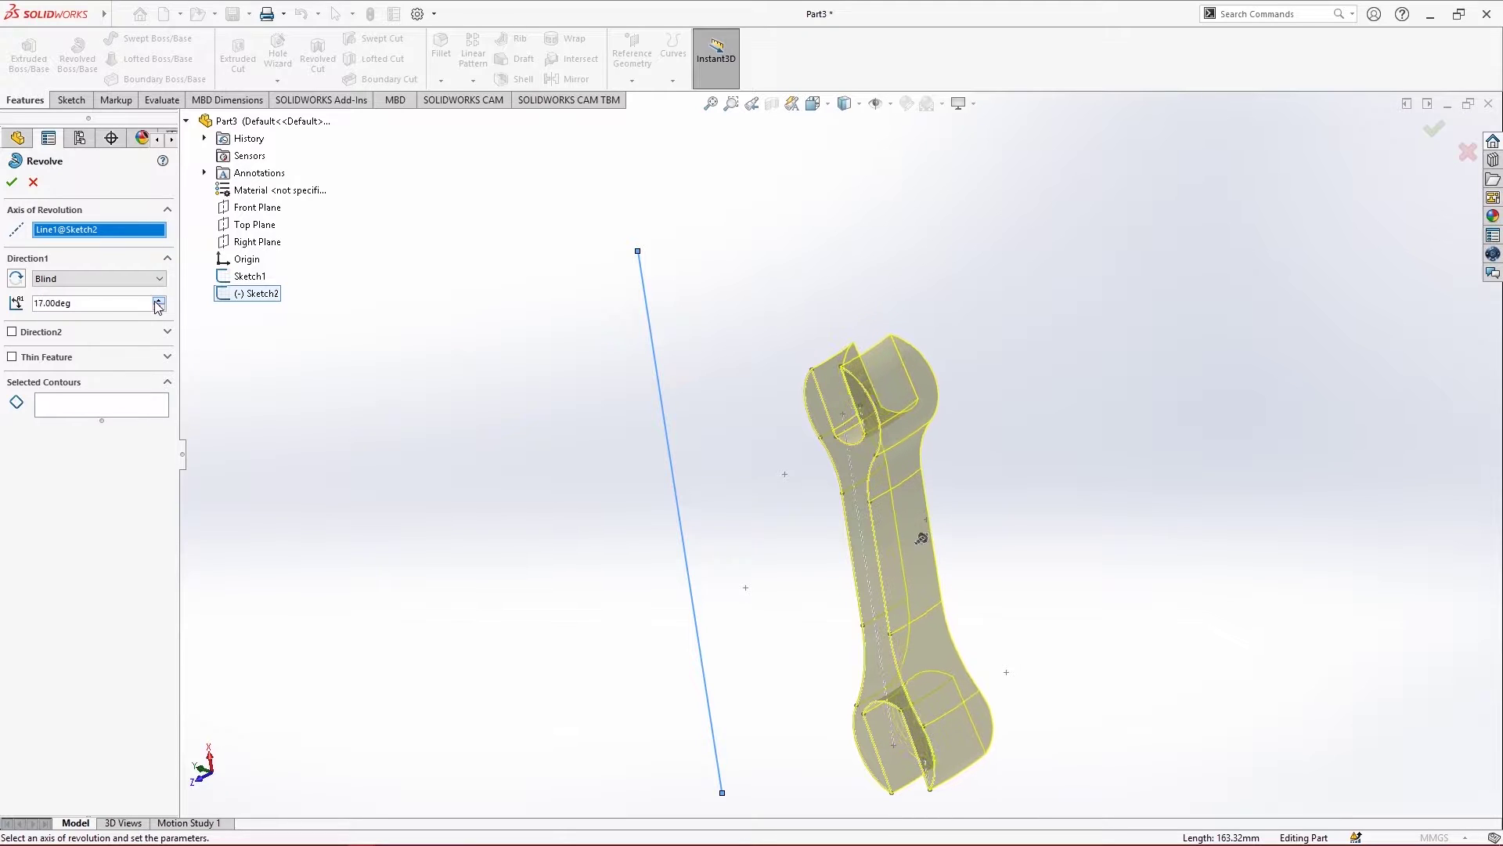
{"action": "middle_click_drag", "start_coordinate": [685, 328], "coordinate": [720, 464]}
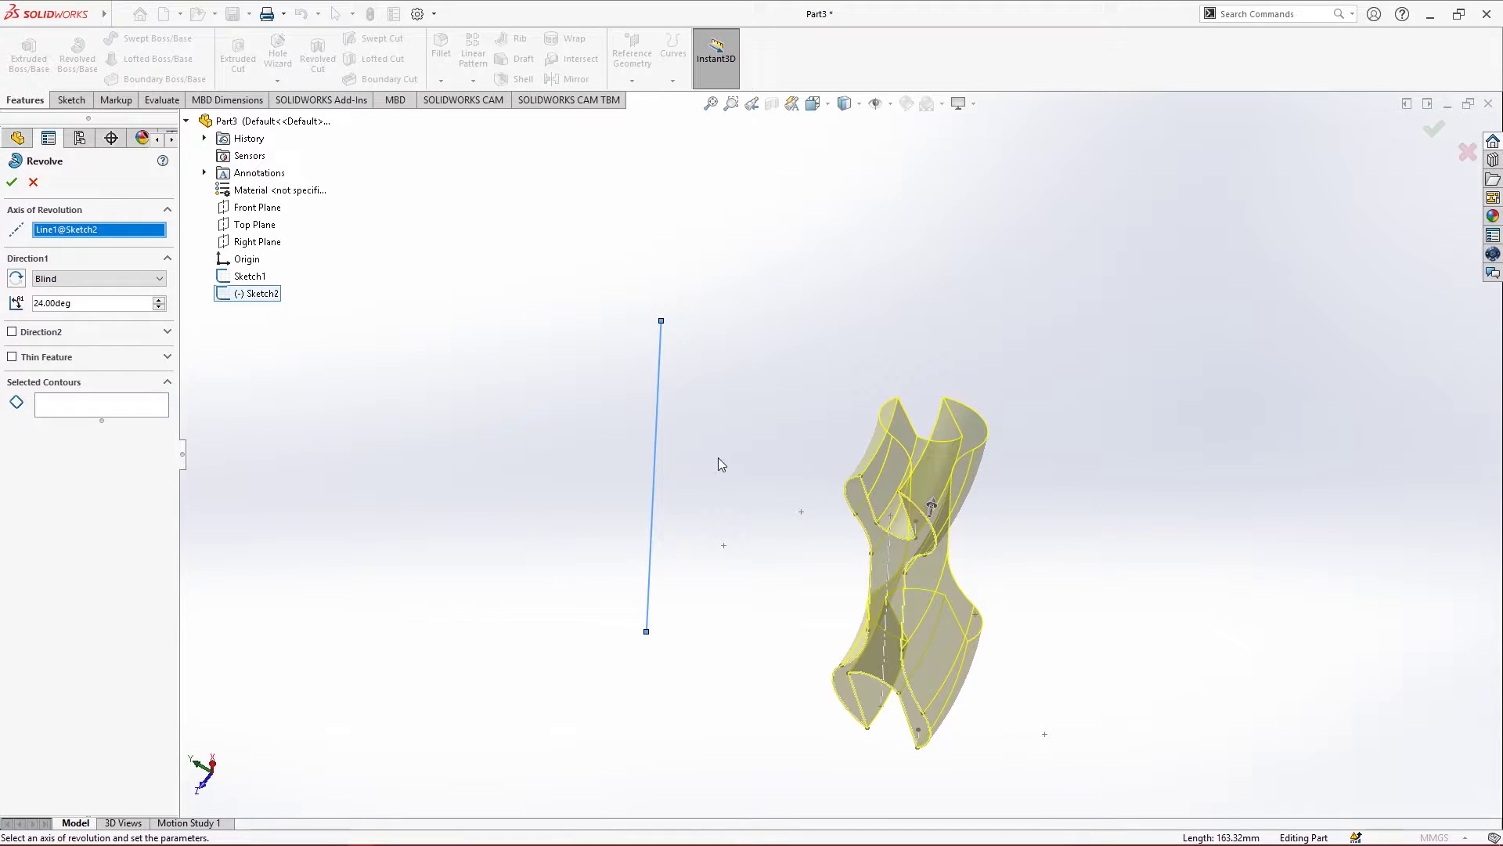
{"action": "left_click", "coordinate": [158, 299]}
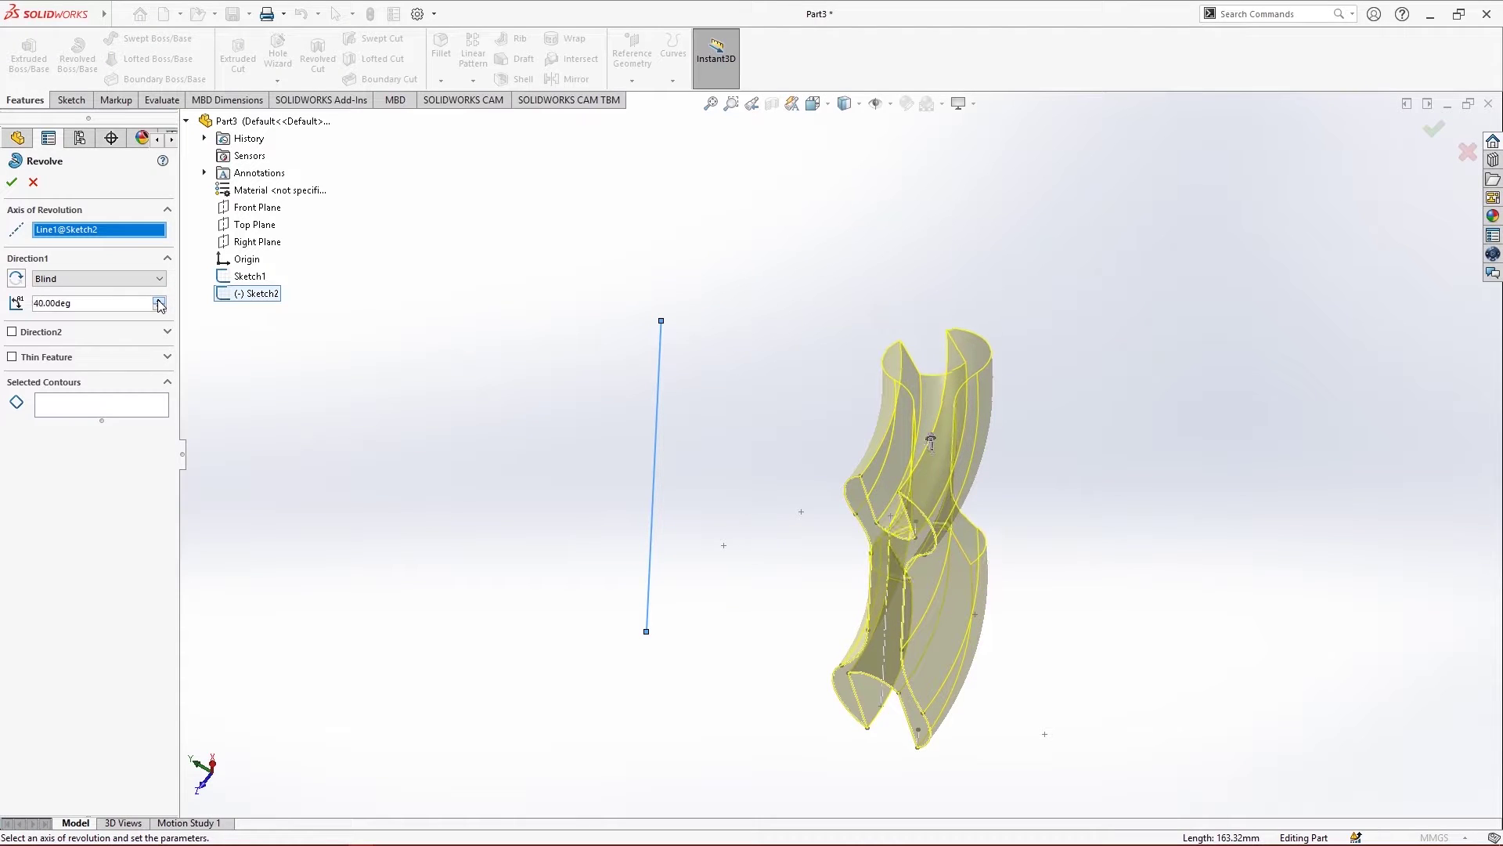
{"action": "left_click", "coordinate": [158, 300]}
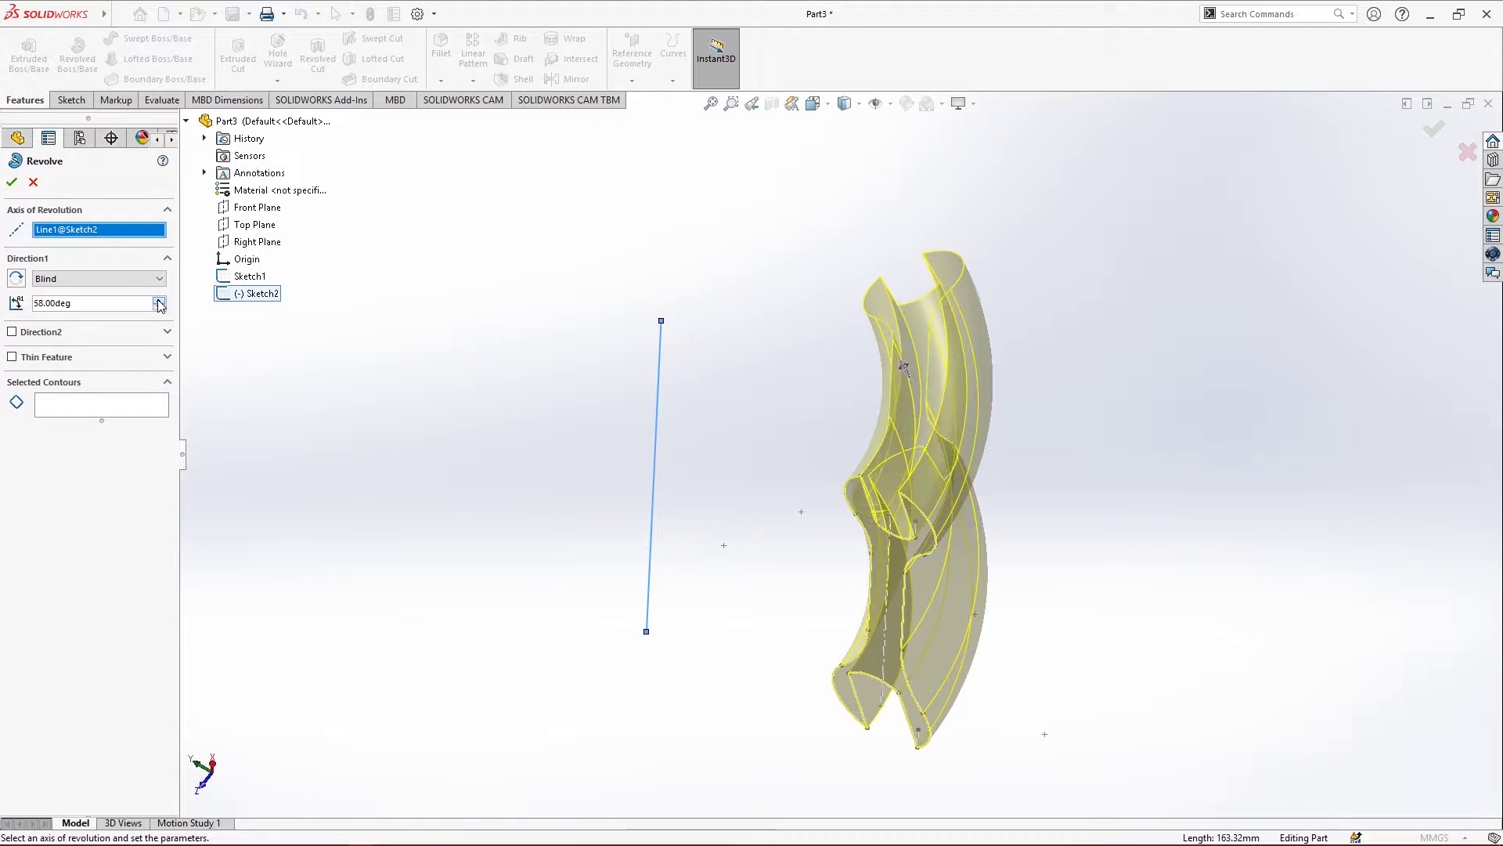
{"action": "left_click", "coordinate": [158, 301]}
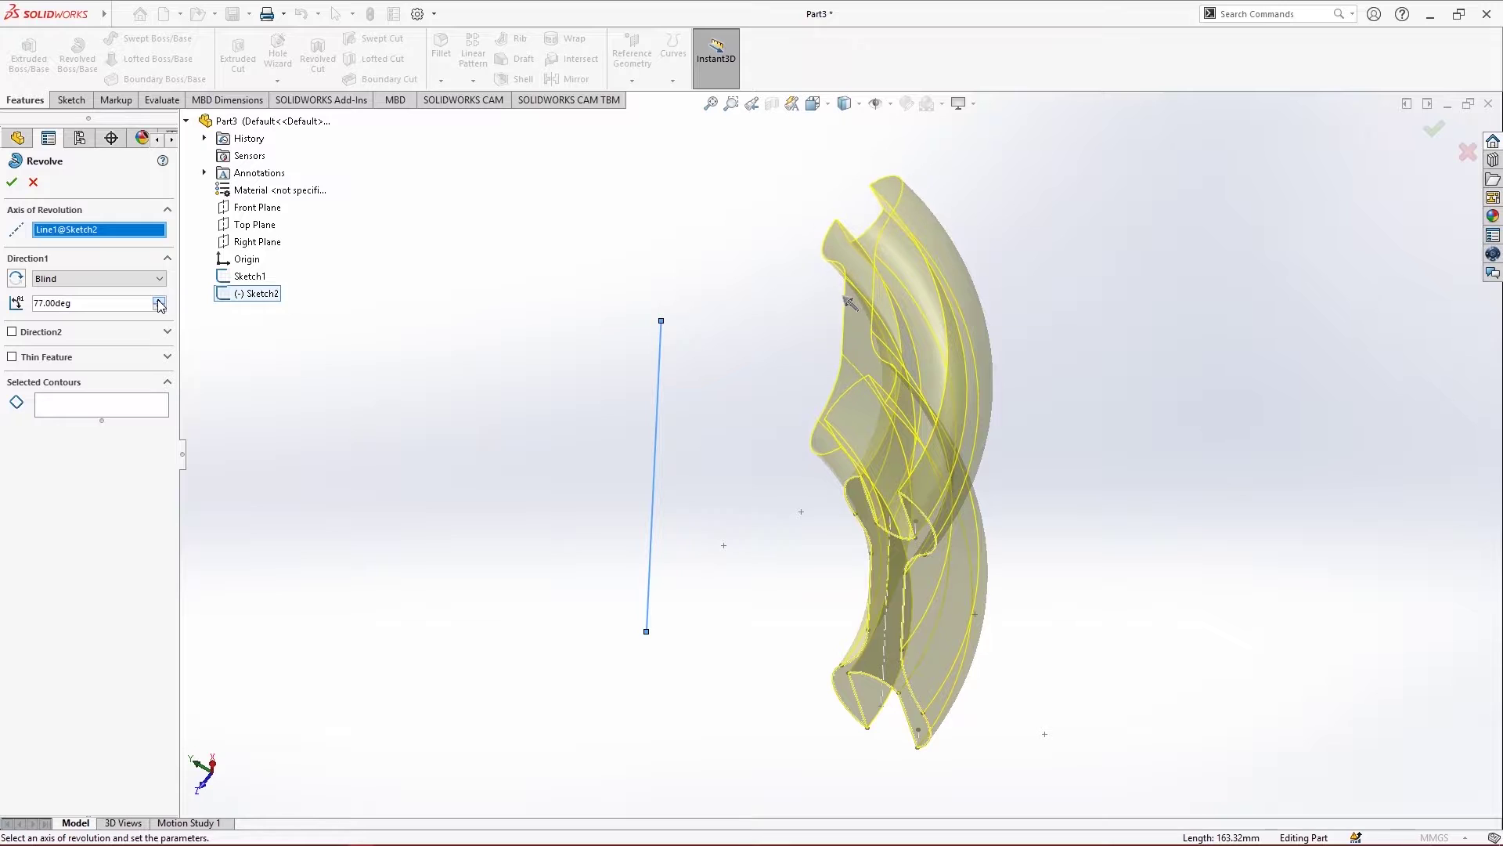
{"action": "left_click", "coordinate": [159, 303]}
{"action": "middle_click_drag", "start_coordinate": [496, 604], "coordinate": [526, 546]}
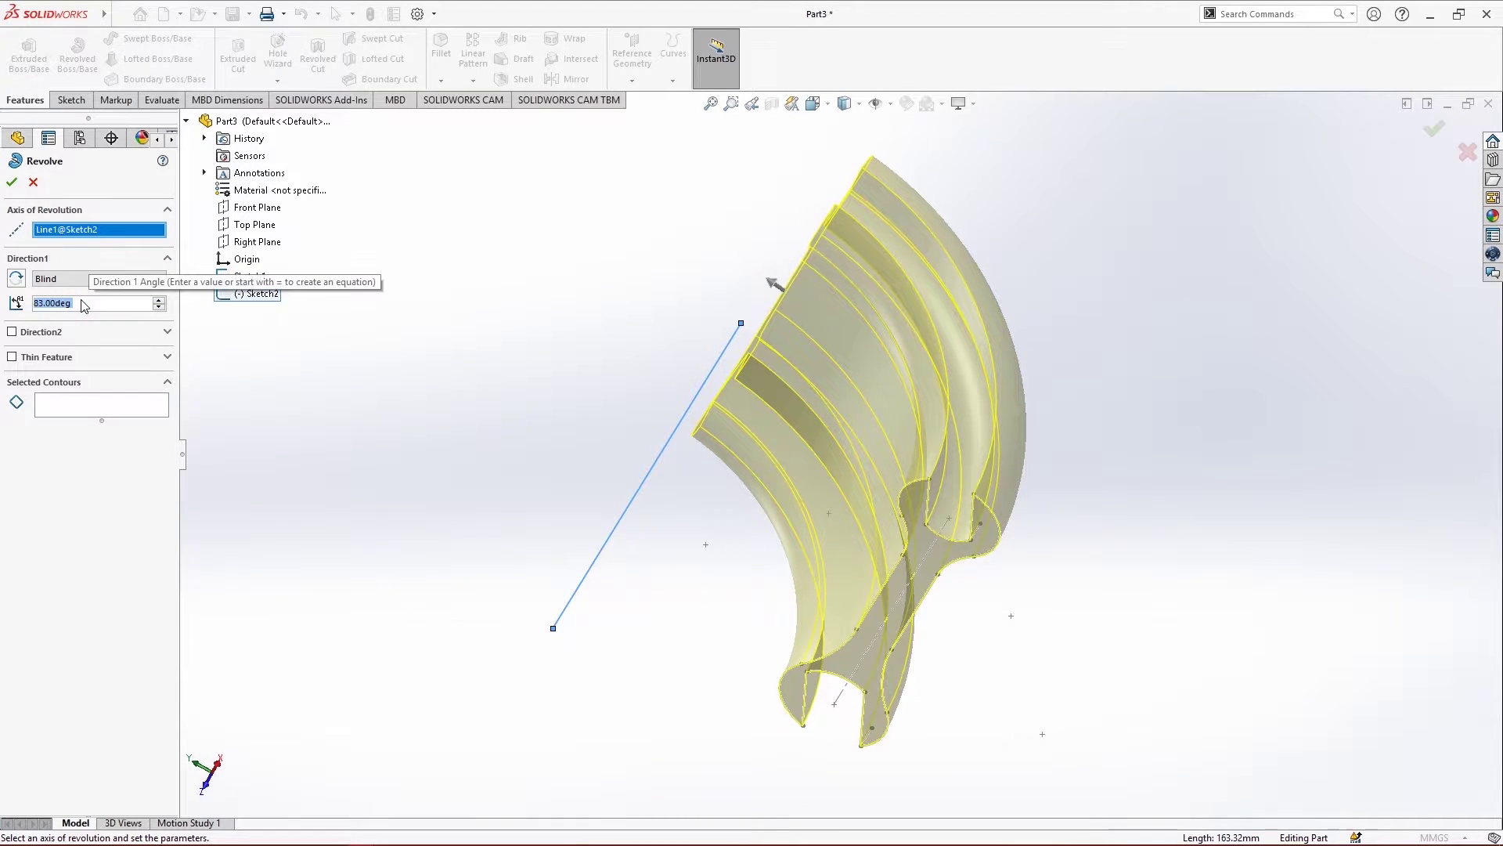
Set the revolve angle to 150 degrees, create the feature, and inspect the resulting solid
{"action": "type", "text": "150"}
{"action": "key", "text": "Return"}
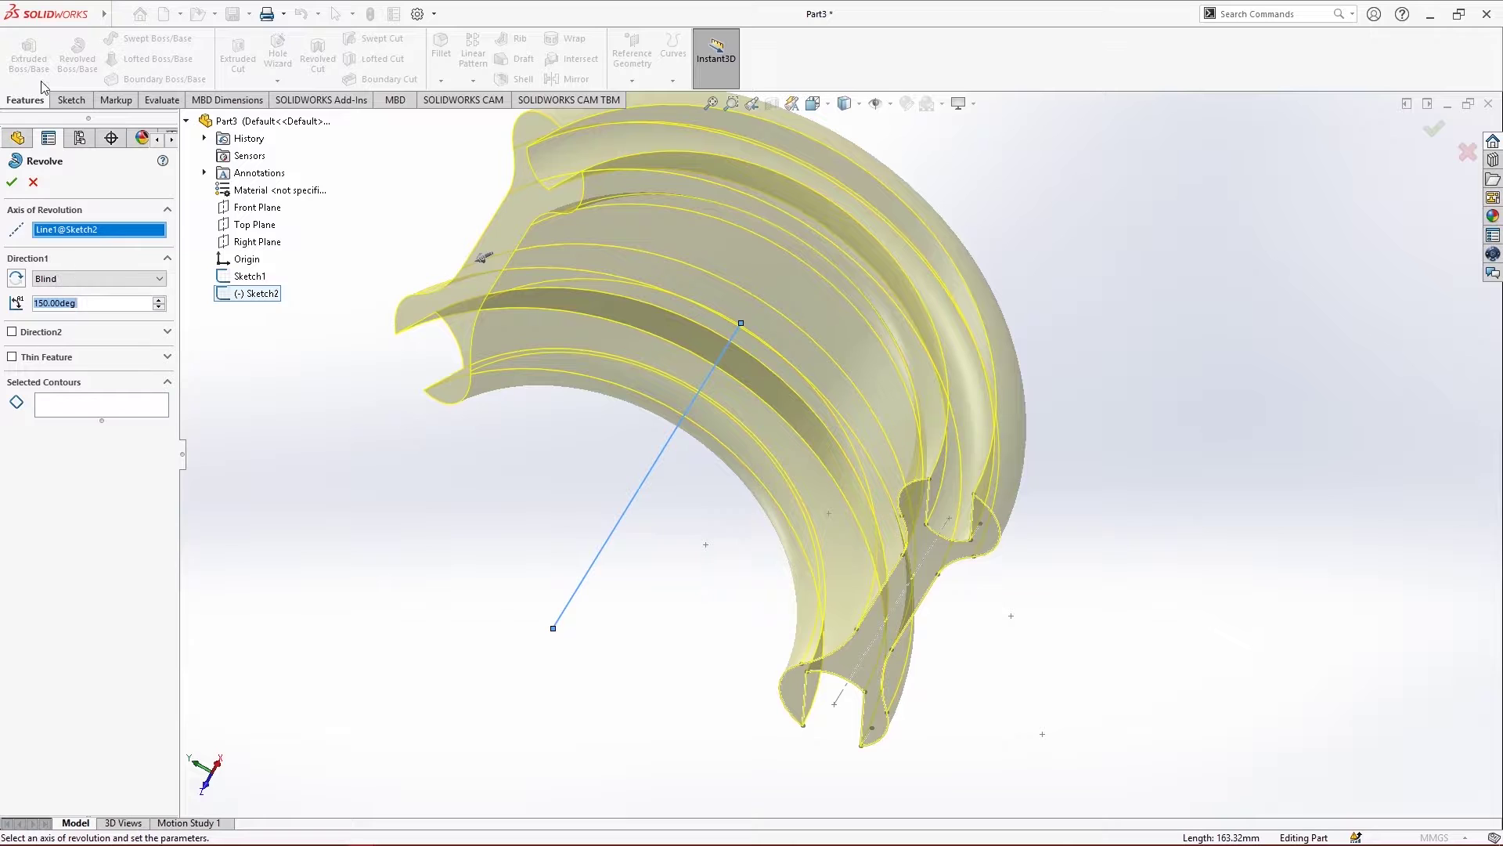
{"action": "left_click", "coordinate": [12, 182]}
{"action": "mouse_move", "coordinate": [972, 538]}
{"action": "middle_mouse_down"}
{"action": "mouse_move", "coordinate": [1096, 539]}
{"action": "mouse_move", "coordinate": [1026, 348]}
{"action": "mouse_move", "coordinate": [821, 642]}
{"action": "mouse_move", "coordinate": [806, 619]}
{"action": "middle_mouse_up"}
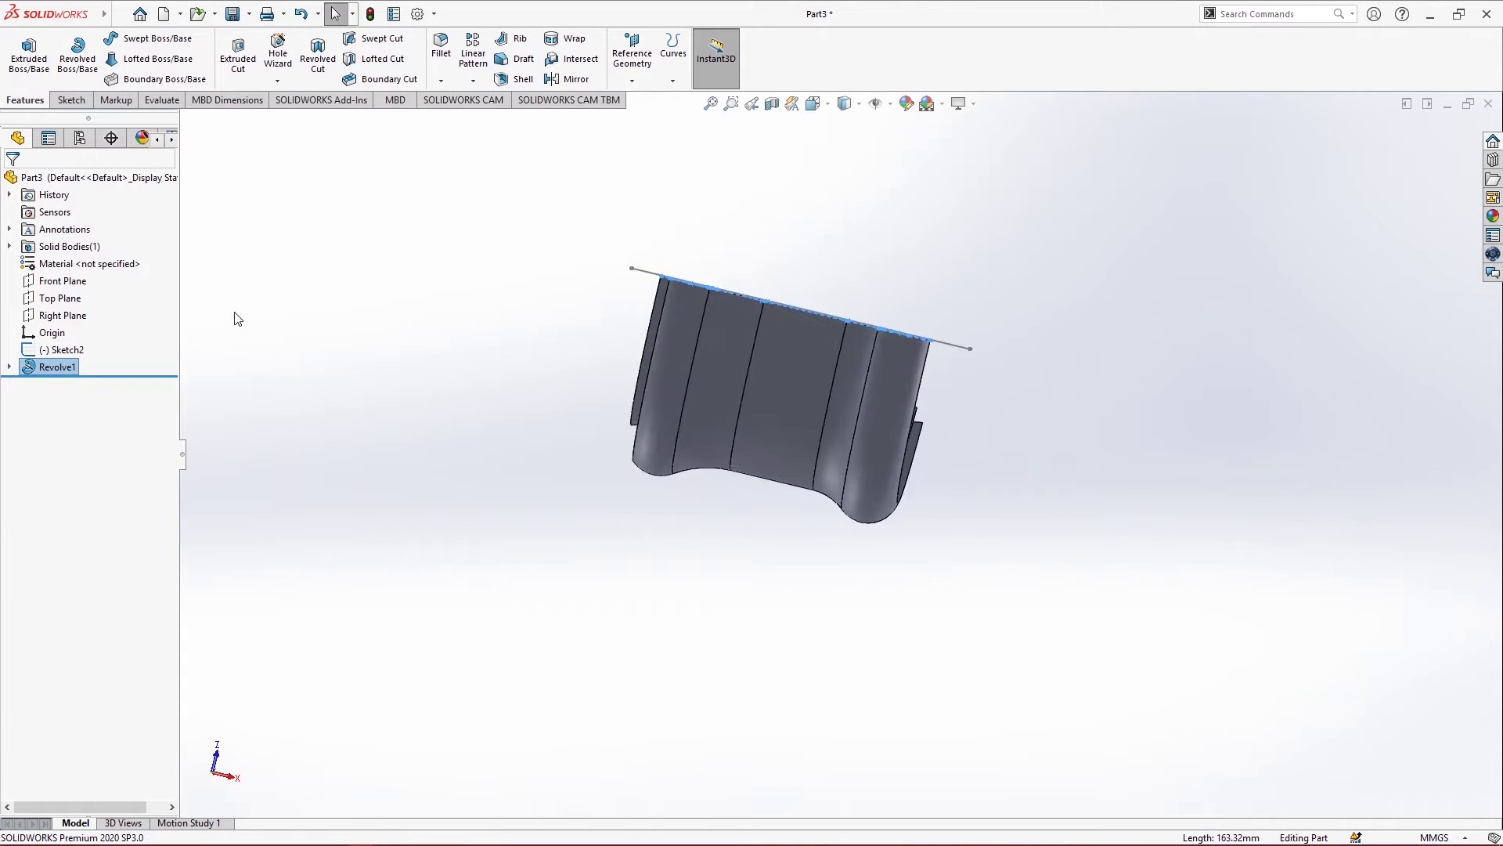
Reopen the revolve feature to review its end conditions and contour selection, and close it without changes
{"action": "right_click", "coordinate": [55, 368]}
{"action": "left_click", "coordinate": [61, 332]}
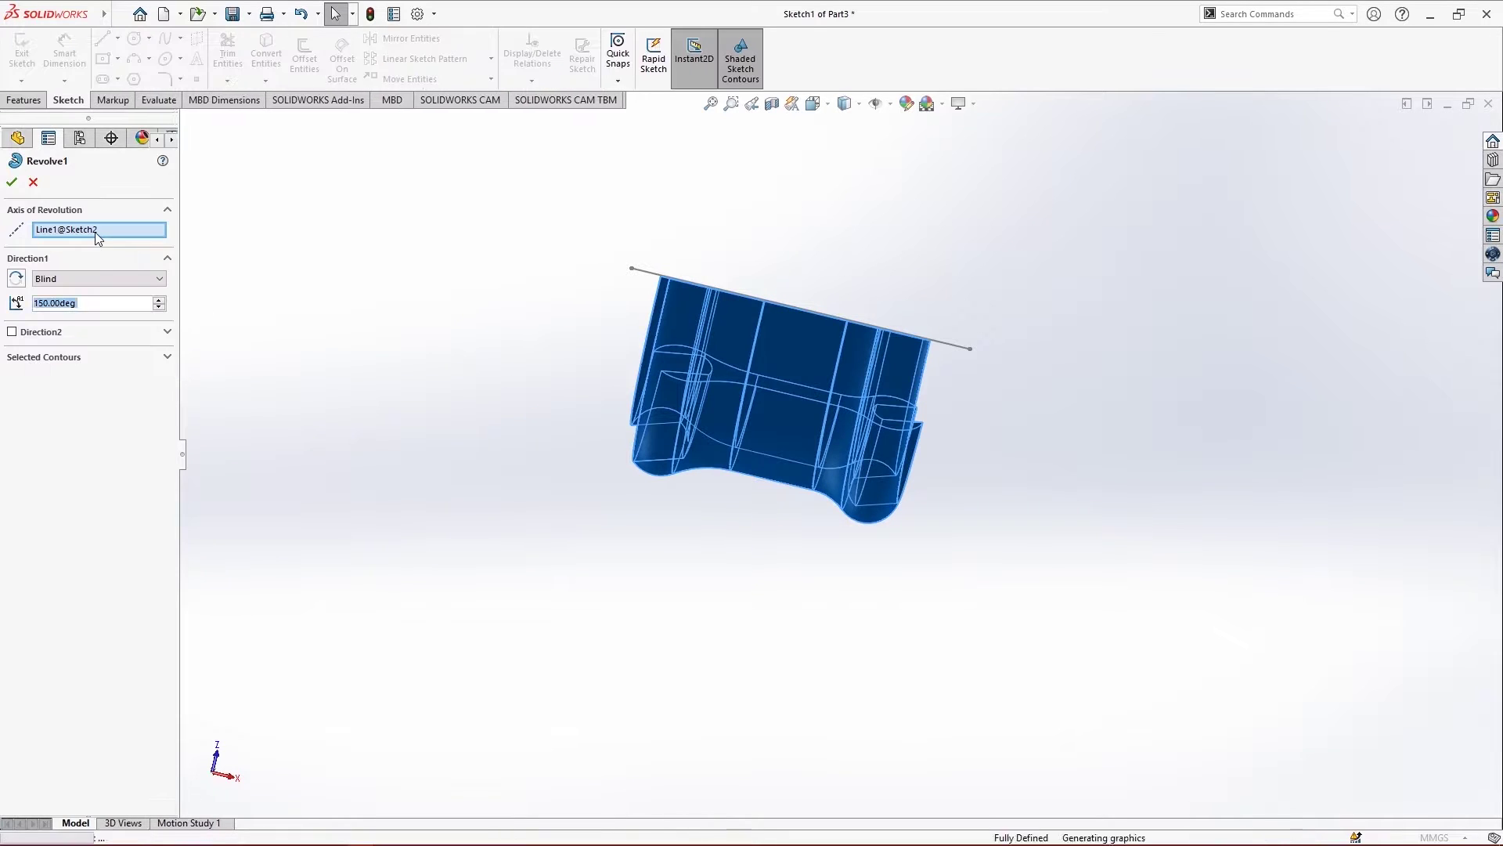
{"action": "left_click", "coordinate": [94, 279]}
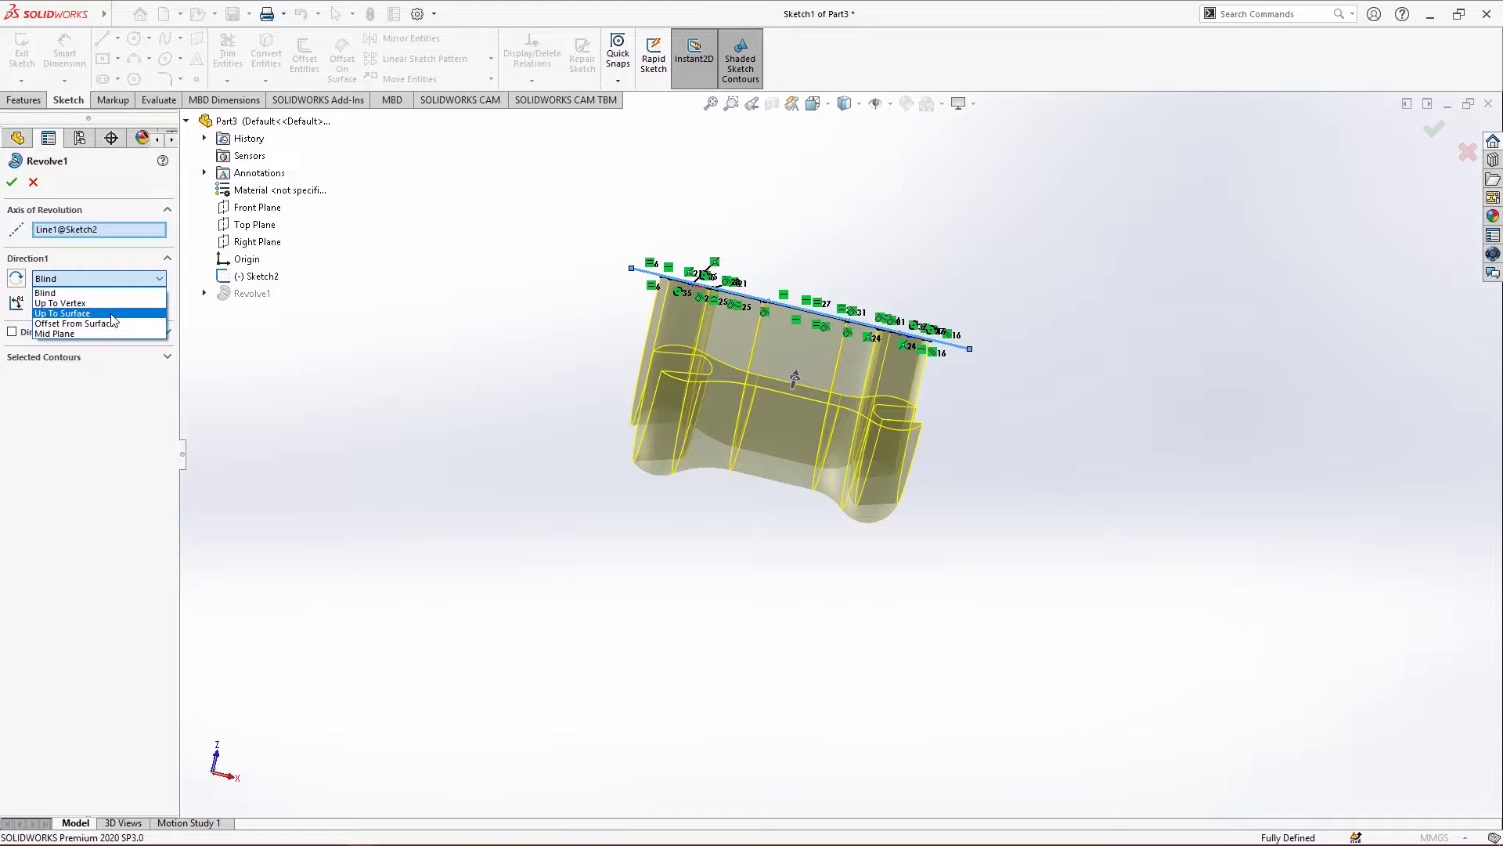
{"action": "left_click", "coordinate": [108, 396]}
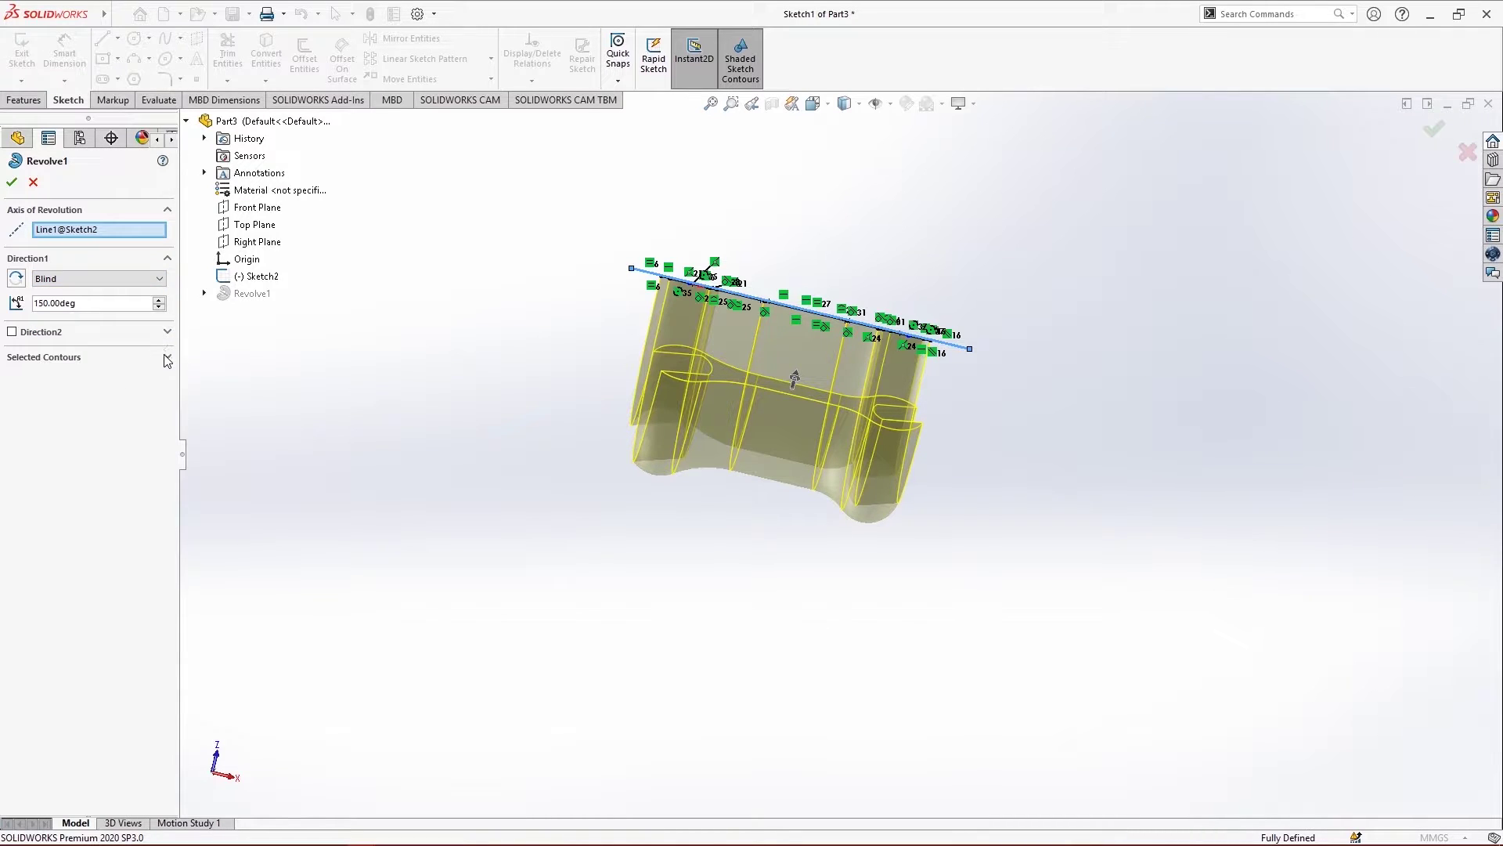
{"action": "left_click", "coordinate": [434, 353]}
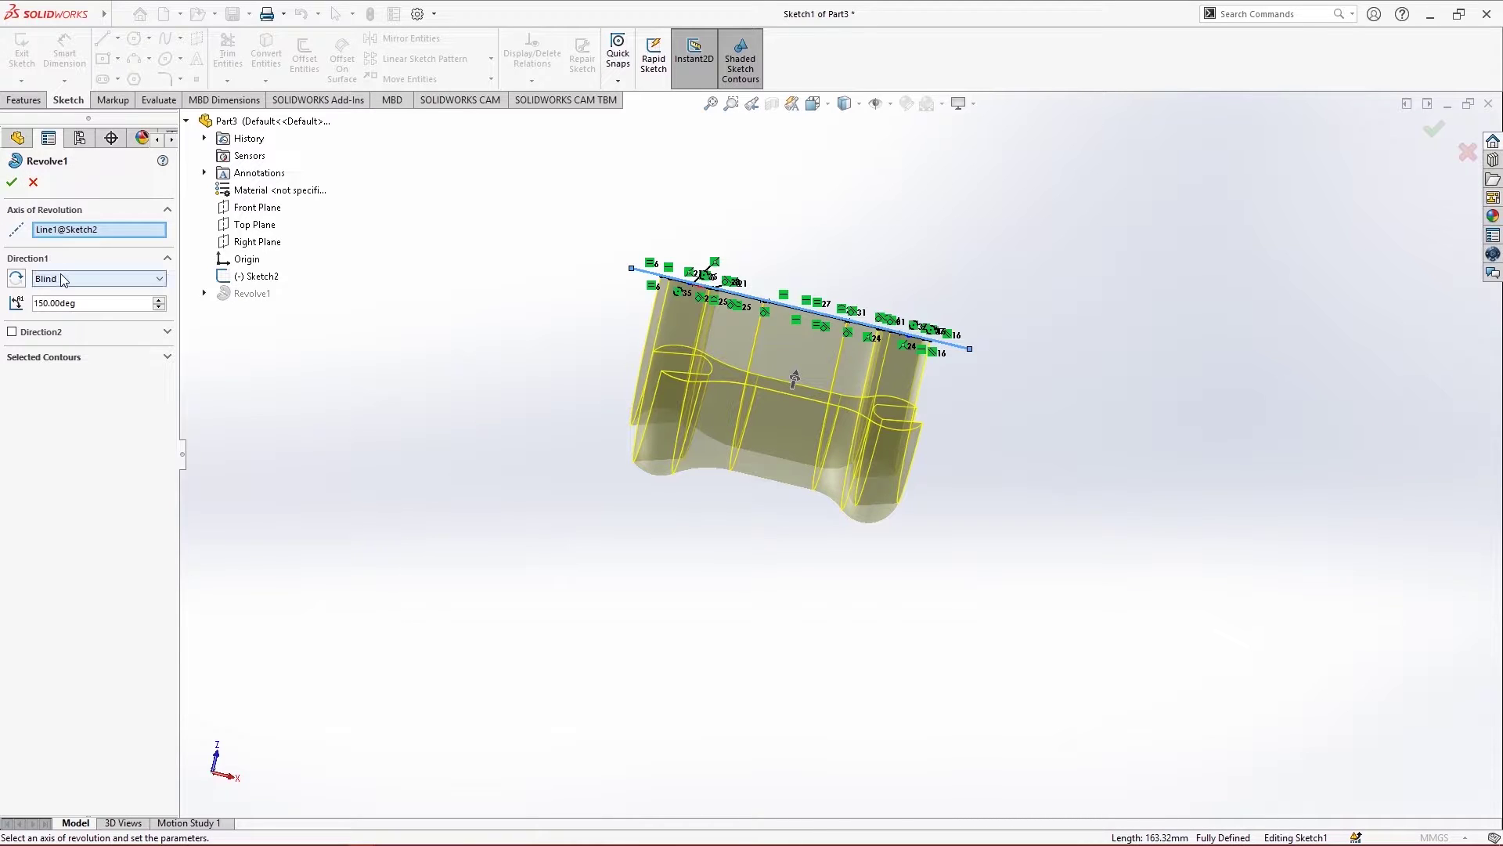
{"action": "left_click", "coordinate": [80, 358]}
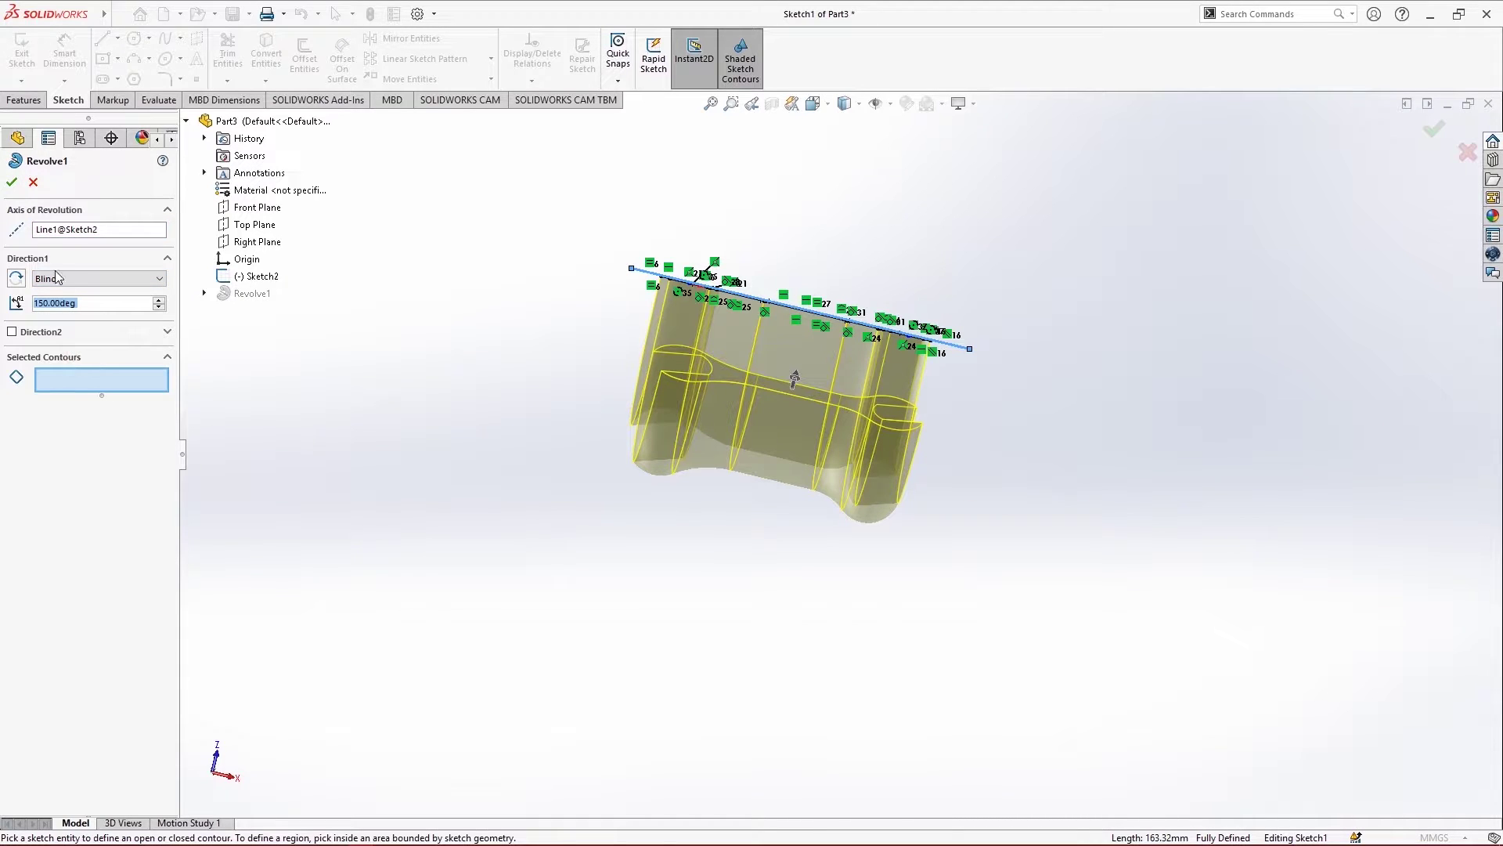
{"action": "left_click", "coordinate": [12, 182]}
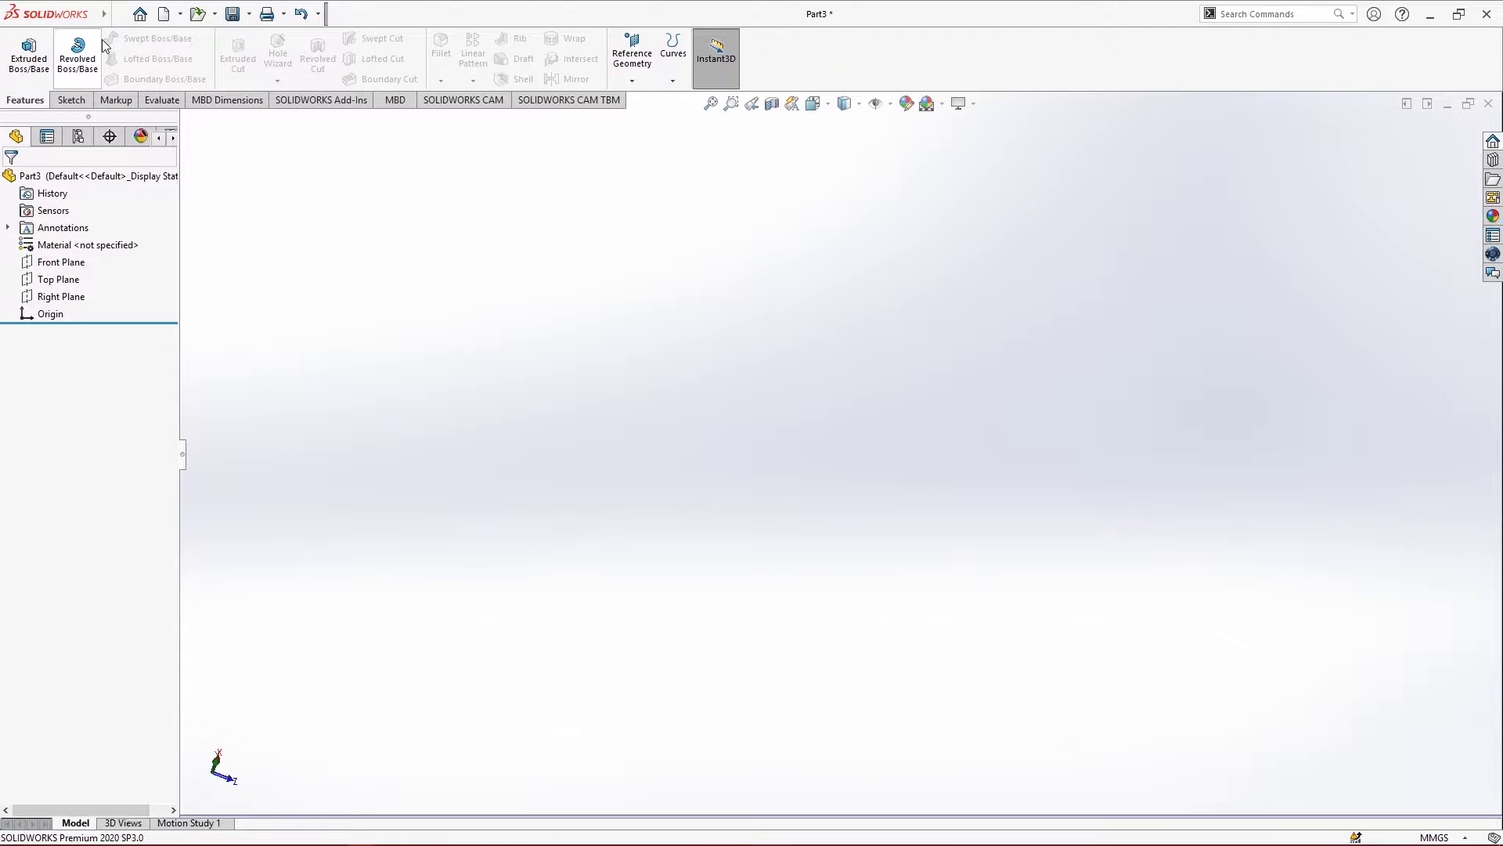
Start a spline sketch on the Front Plane
{"action": "left_click", "coordinate": [71, 99]}
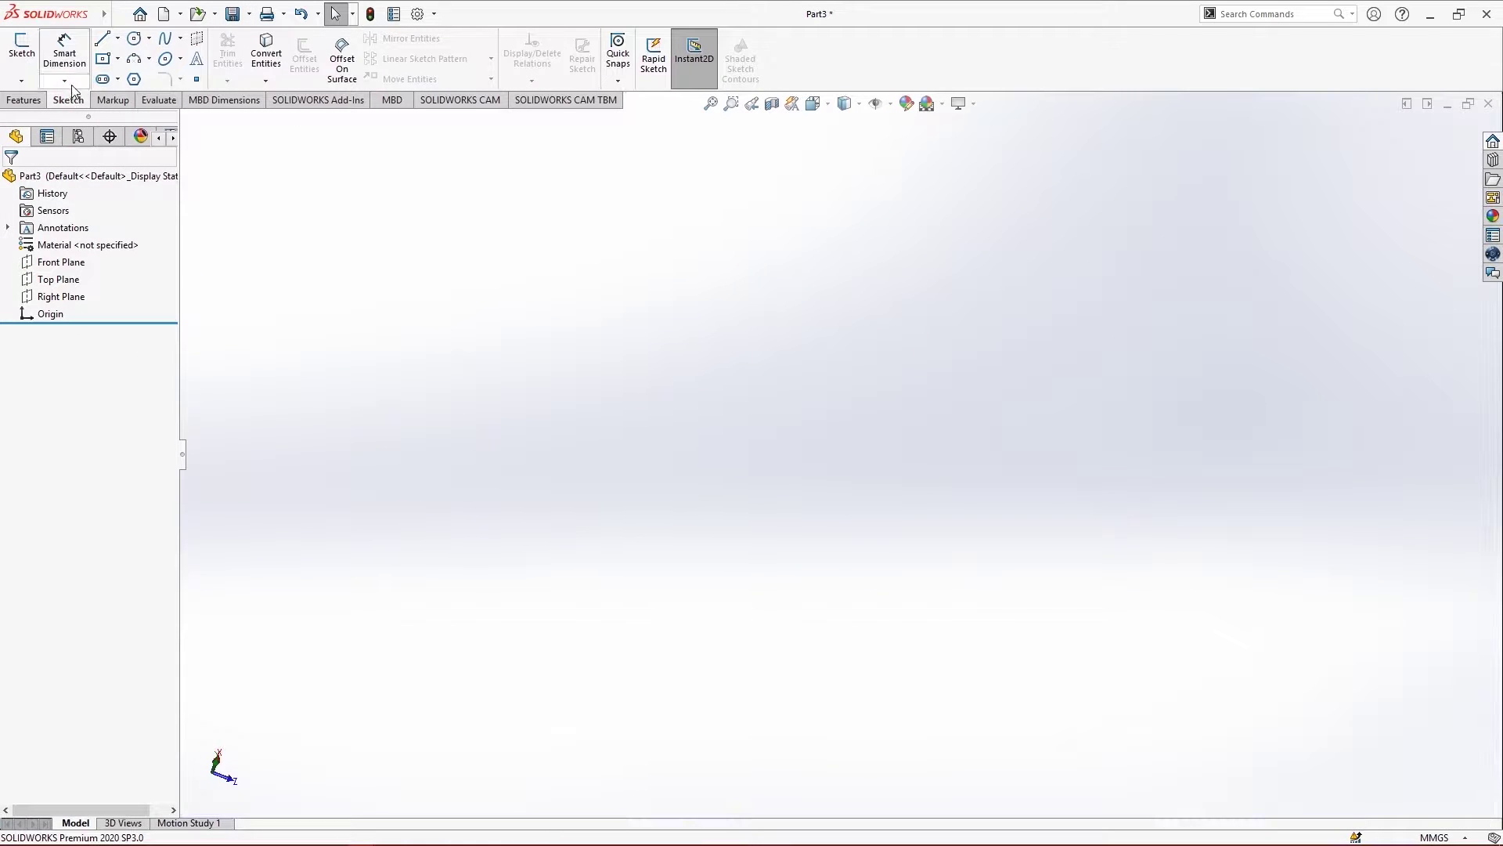
{"action": "right_click", "coordinate": [125, 46]}
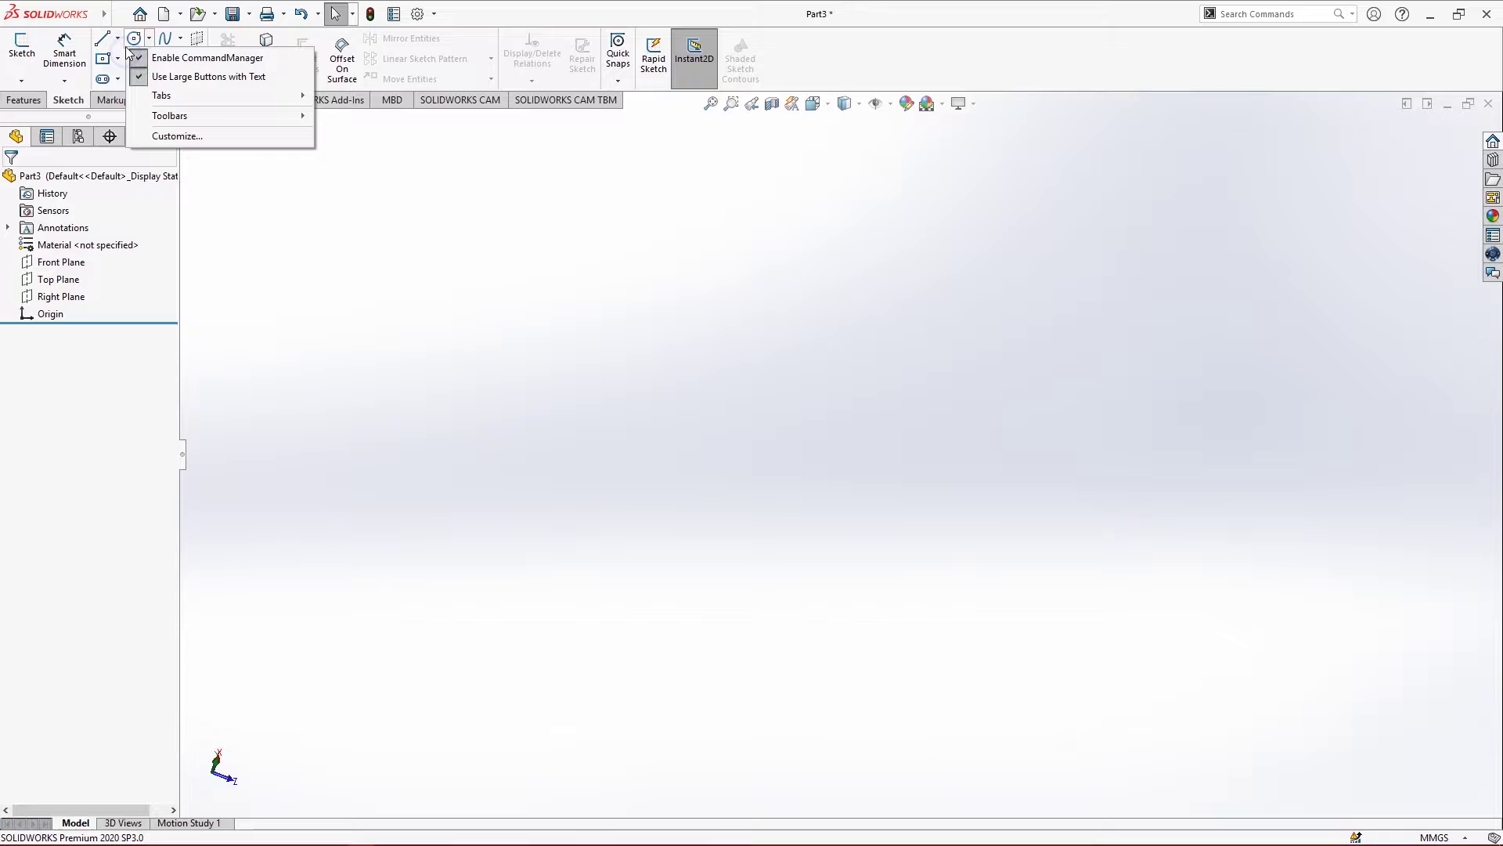
{"action": "left_click", "coordinate": [463, 243]}
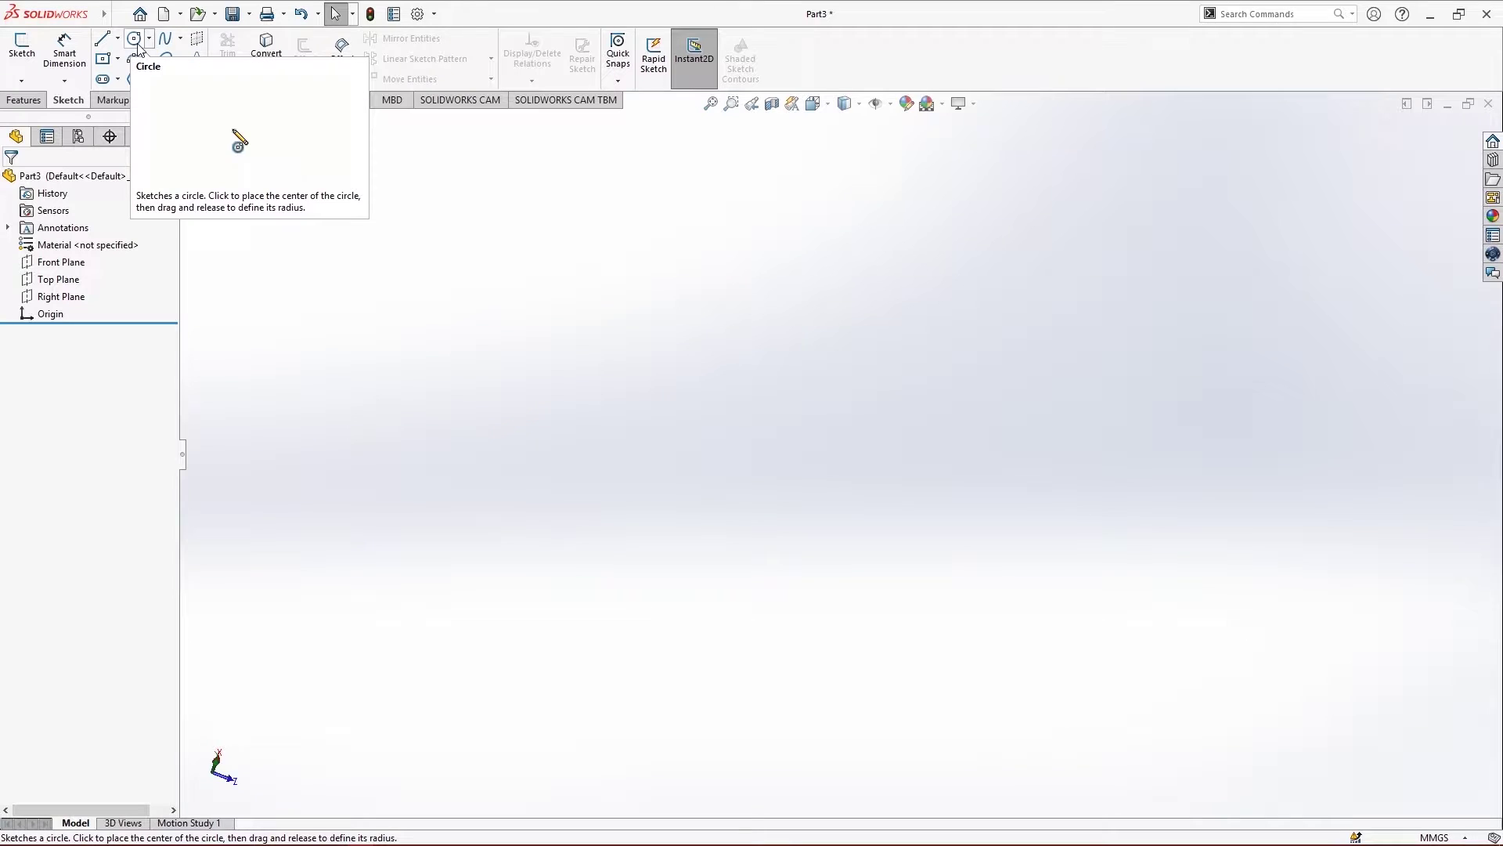
{"action": "left_click", "coordinate": [163, 41]}
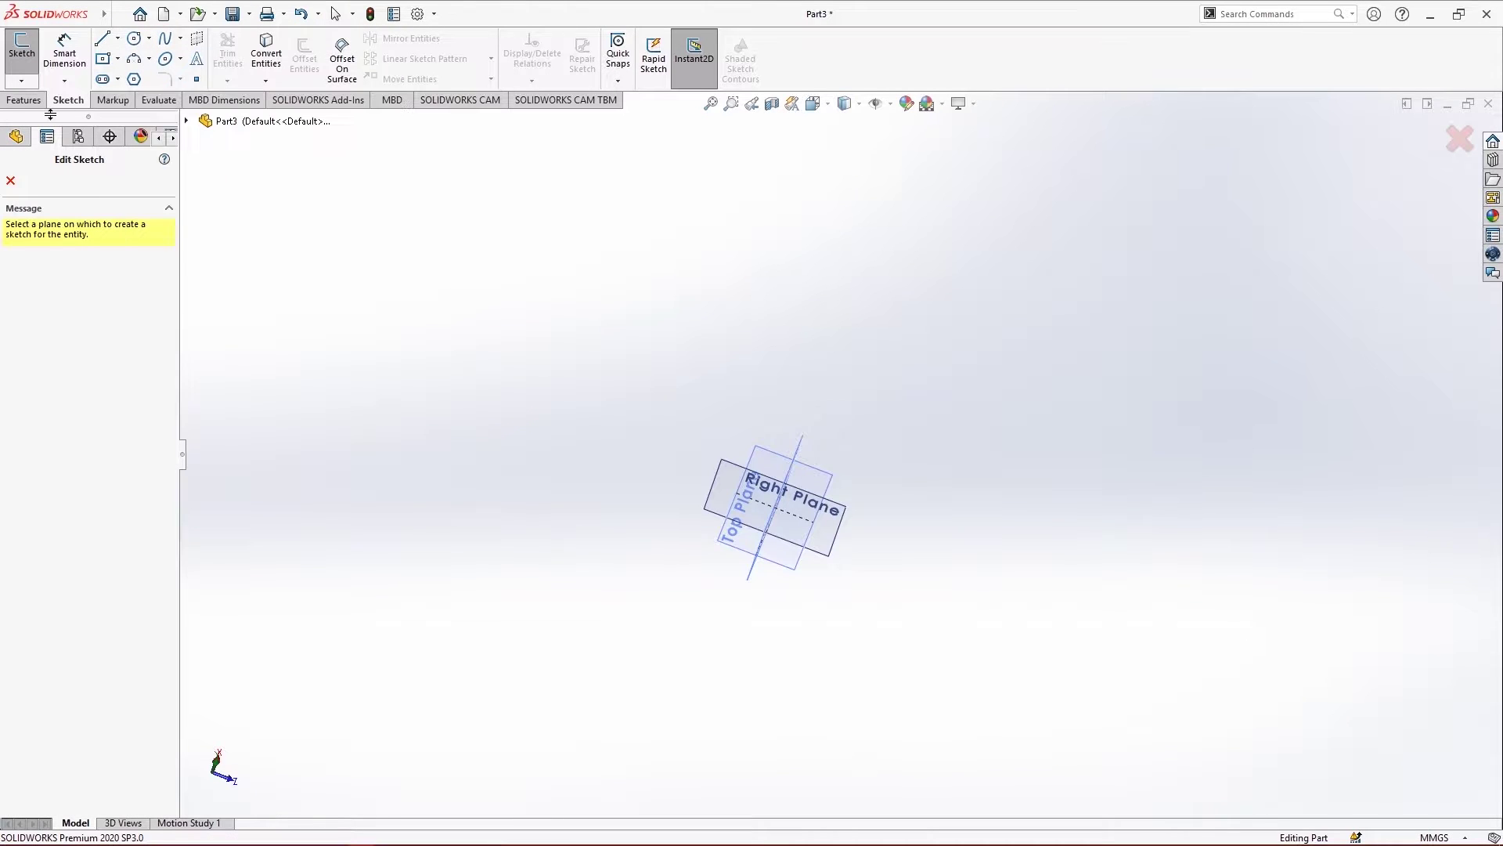
{"action": "left_click", "coordinate": [25, 99]}
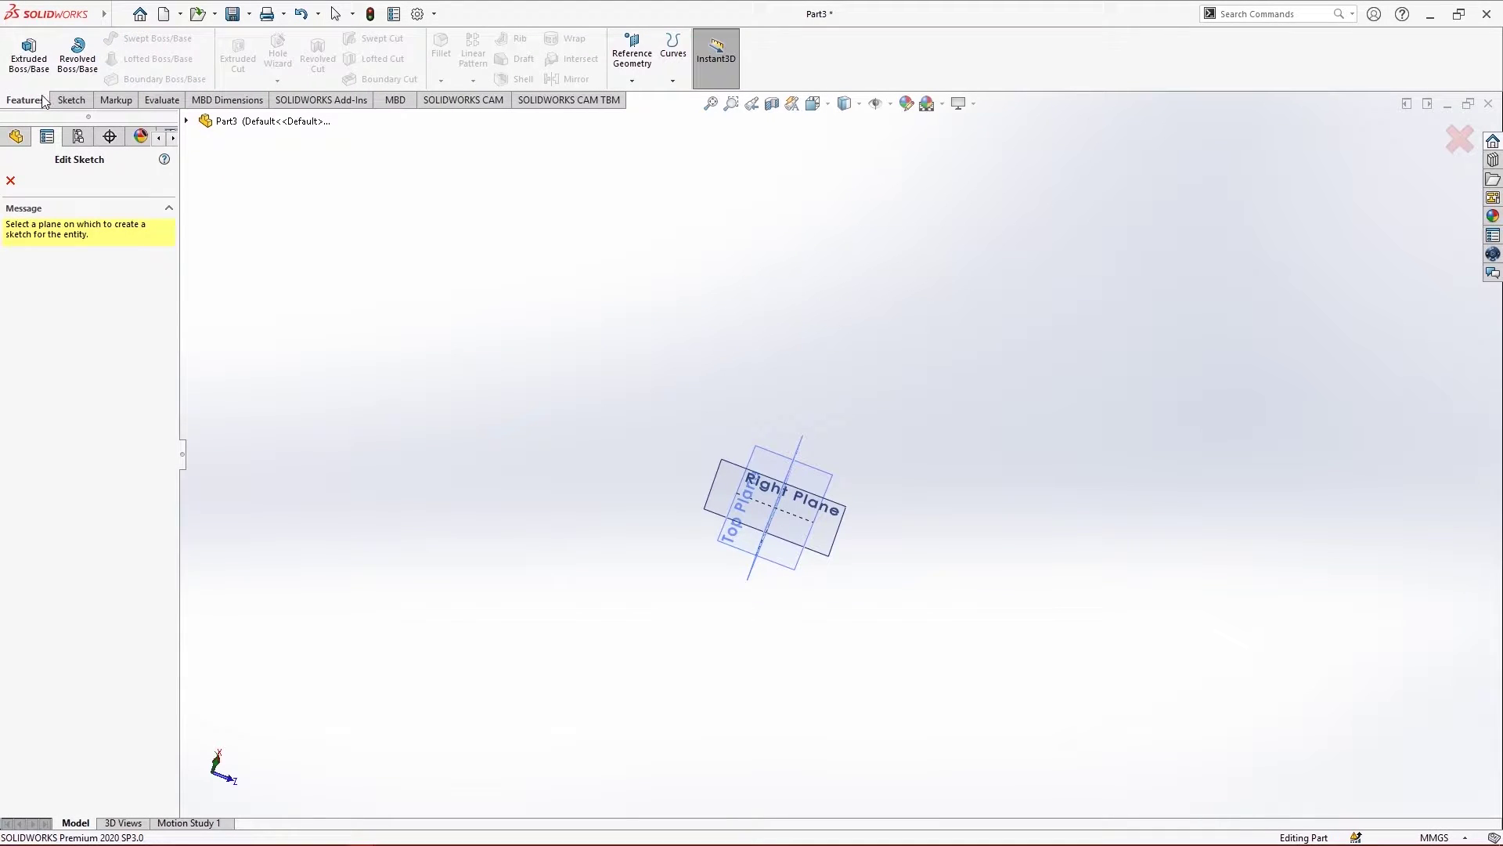
{"action": "left_click", "coordinate": [83, 103]}
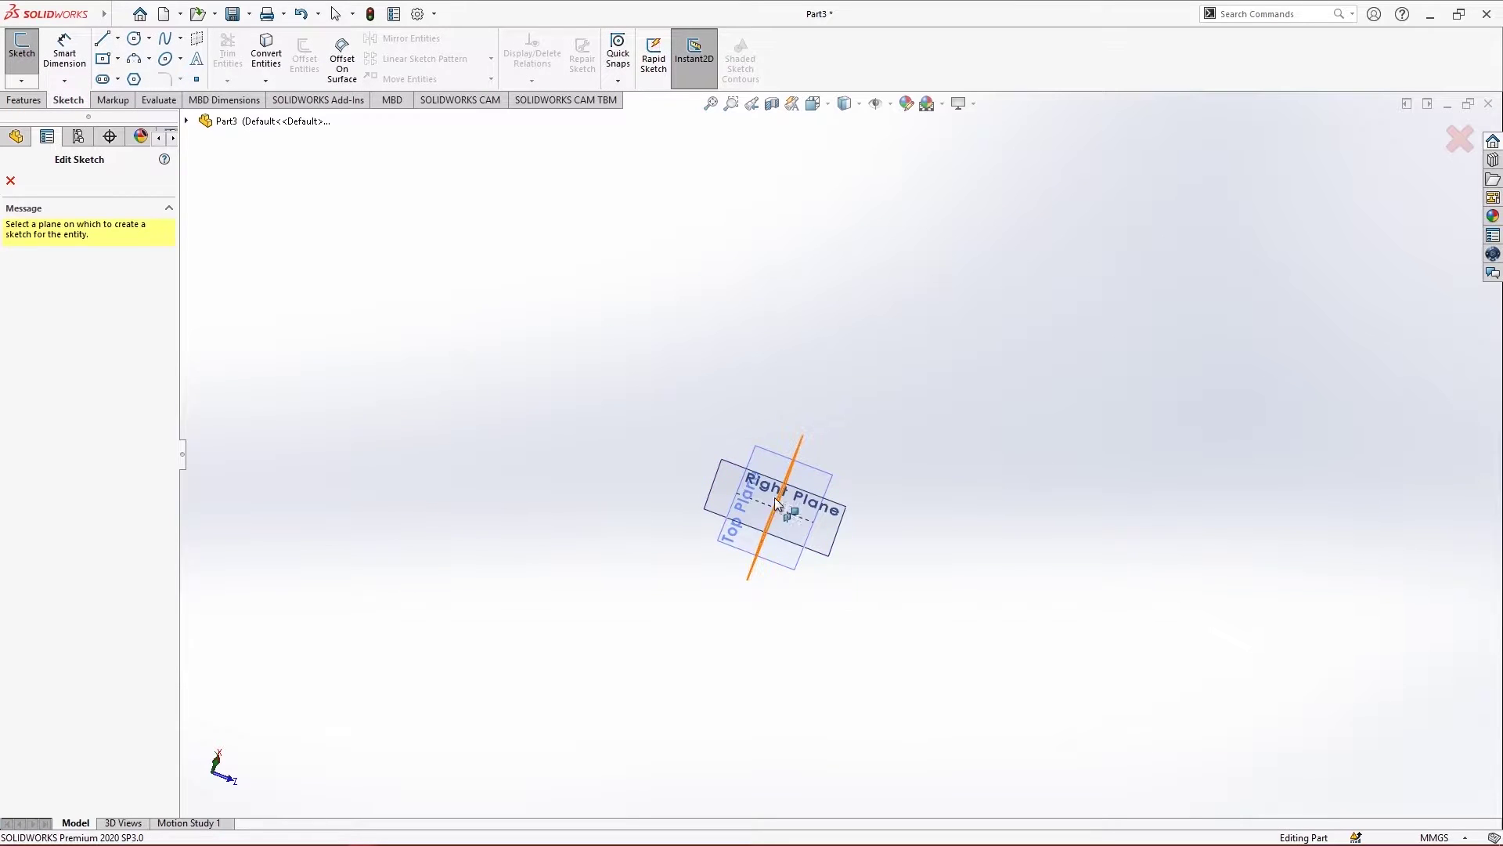
{"action": "middle_click_drag", "start_coordinate": [970, 466], "coordinate": [805, 447]}
{"action": "left_click", "coordinate": [806, 448]}
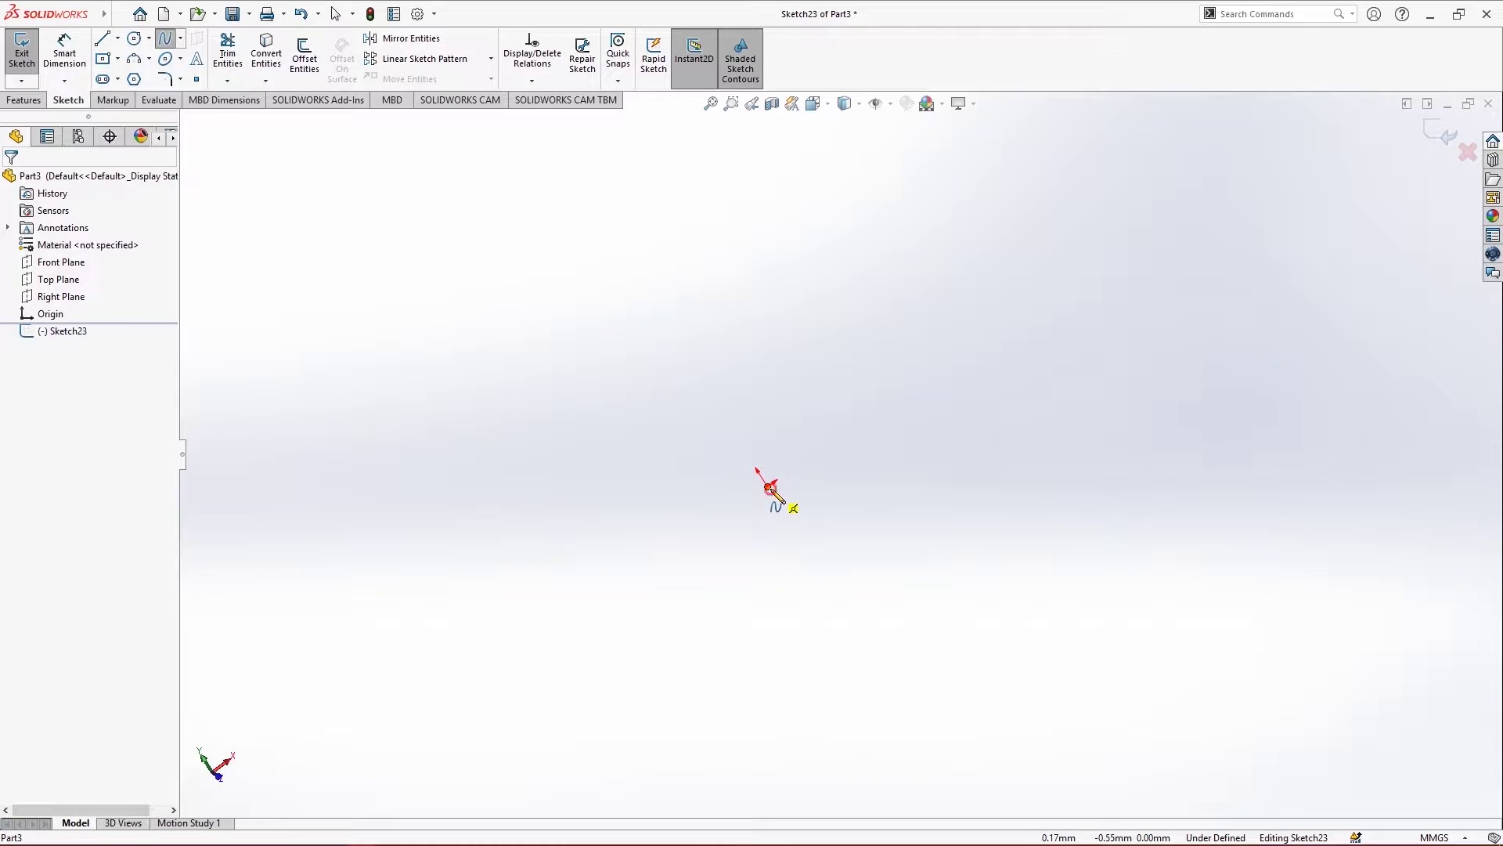
{"action": "left_click", "coordinate": [770, 485]}
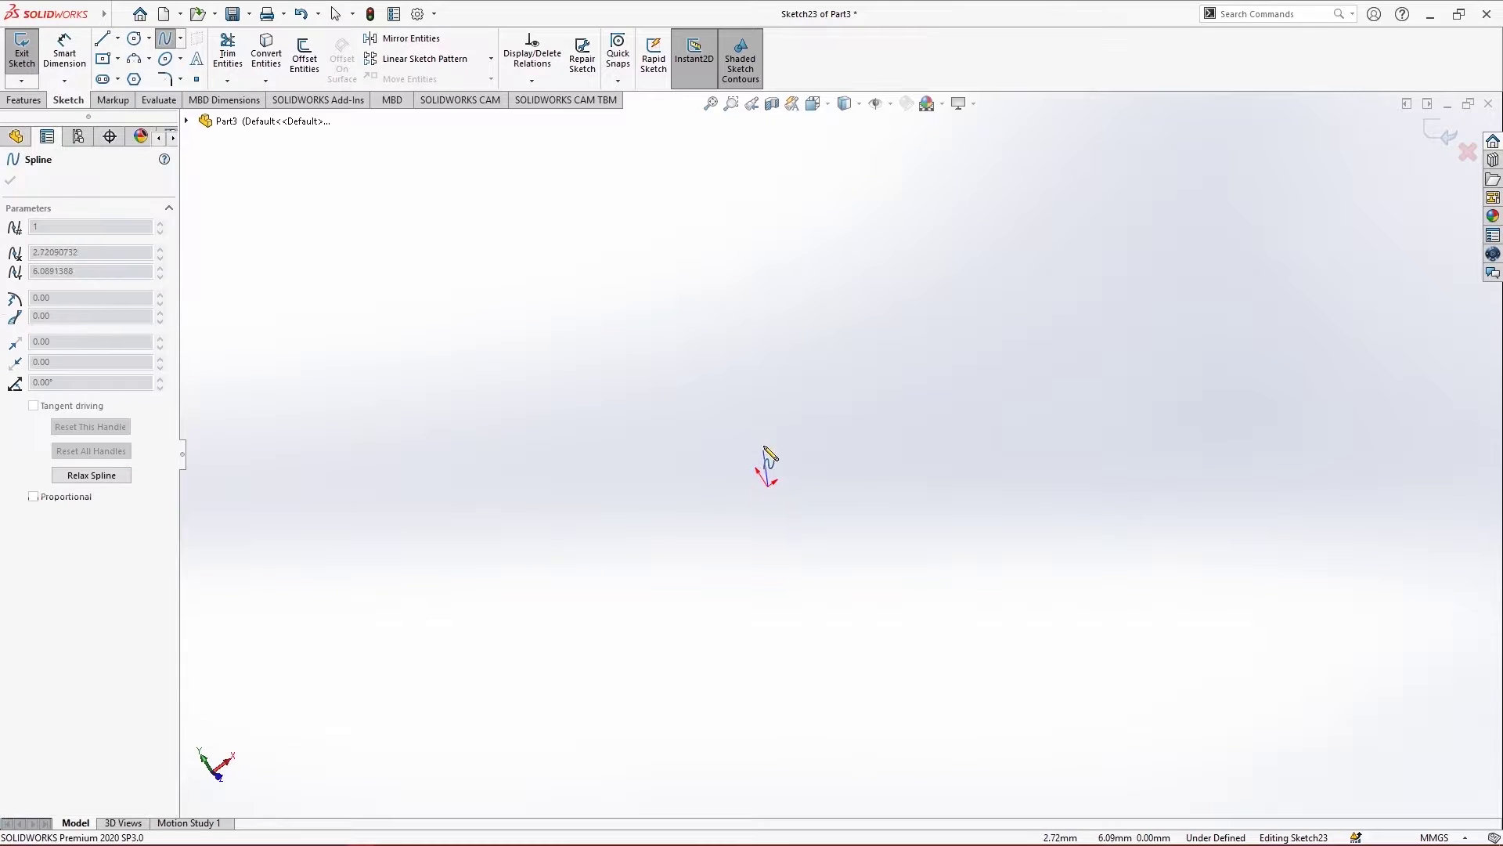
{"action": "right_click", "coordinate": [787, 392]}
{"action": "left_click", "coordinate": [799, 401]}
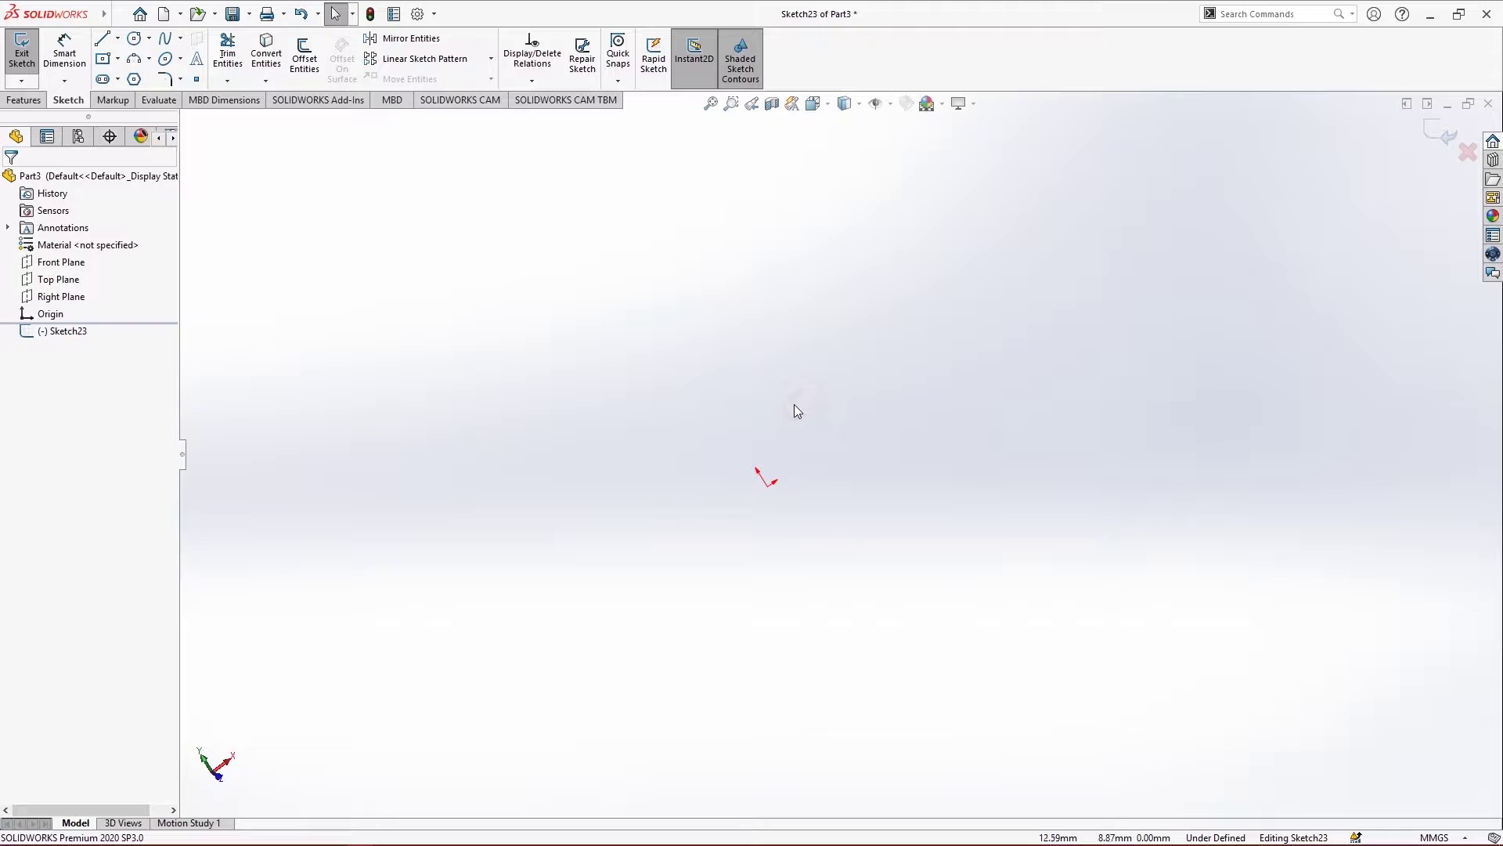
Draw a closed seven-point freeform spline around the origin as the sweep profile, and exit the sketch
{"action": "left_click", "coordinate": [163, 39]}
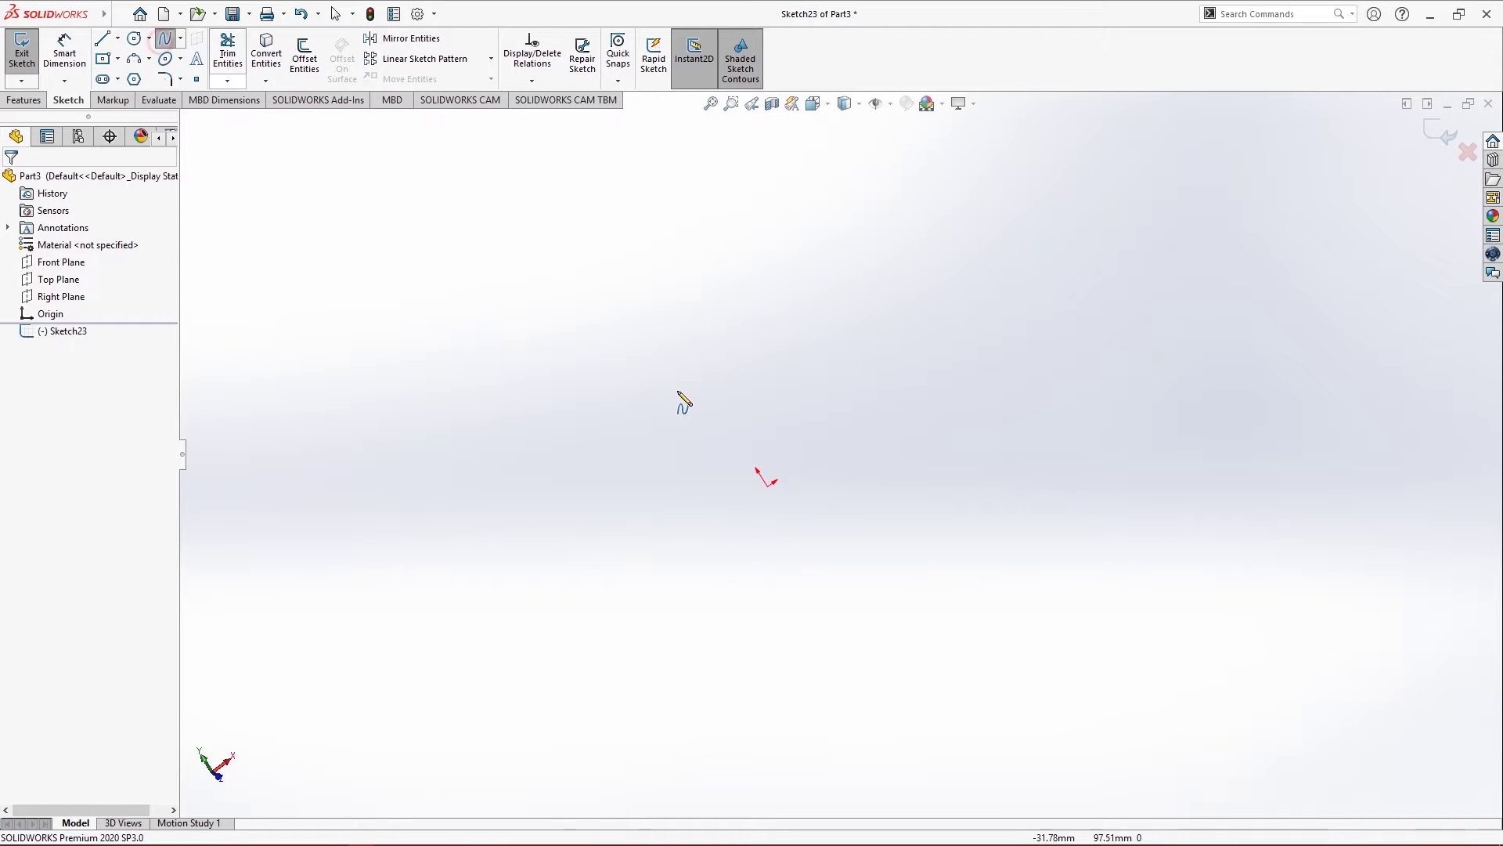
{"action": "left_click", "coordinate": [752, 438]}
{"action": "left_click", "coordinate": [826, 472]}
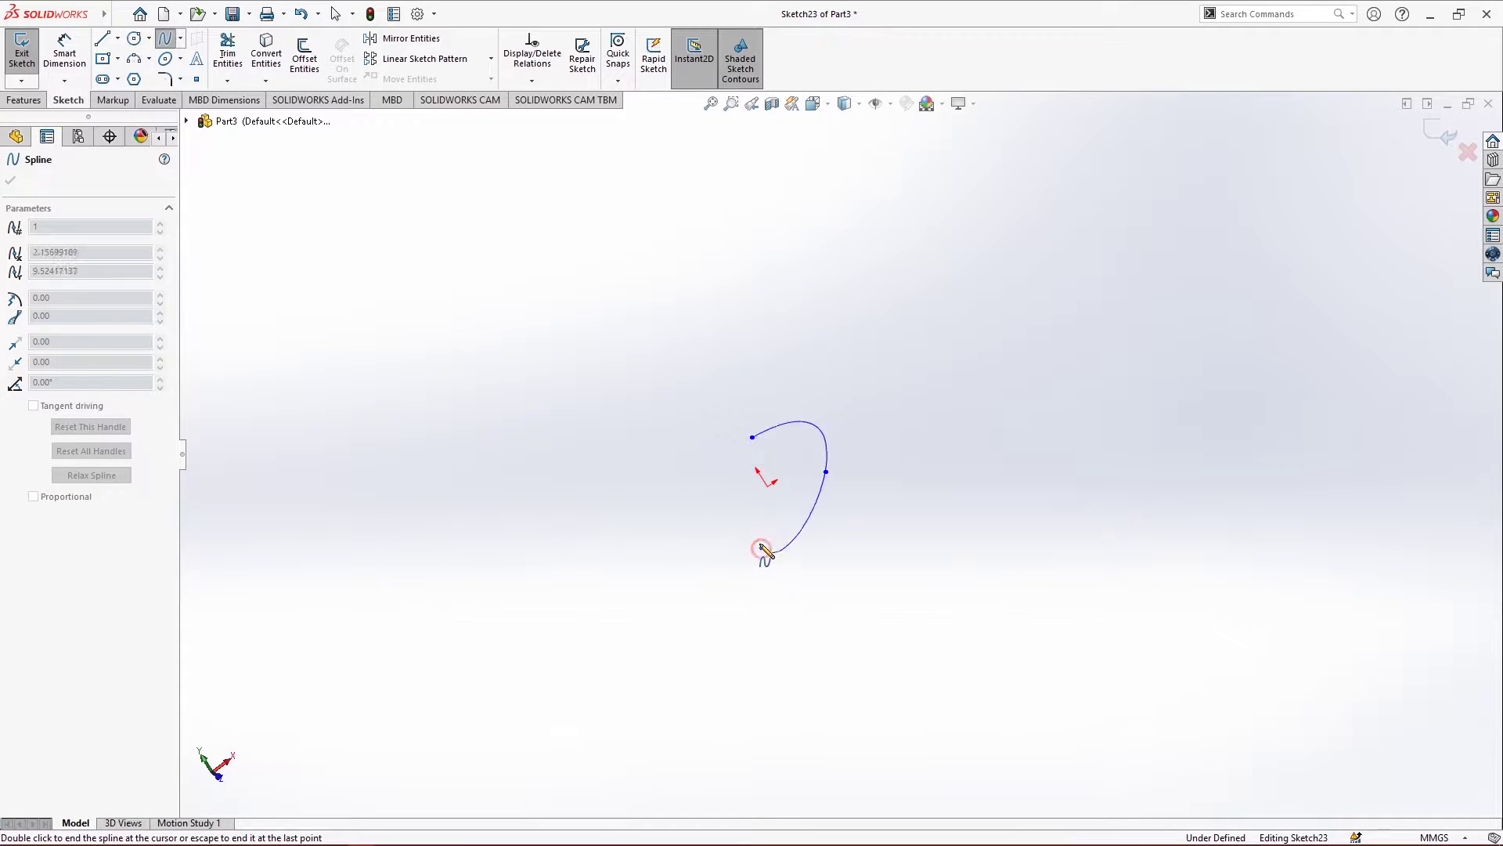
{"action": "left_click", "coordinate": [762, 548]}
{"action": "left_click", "coordinate": [762, 506]}
{"action": "left_click", "coordinate": [717, 493]}
{"action": "left_click", "coordinate": [683, 460]}
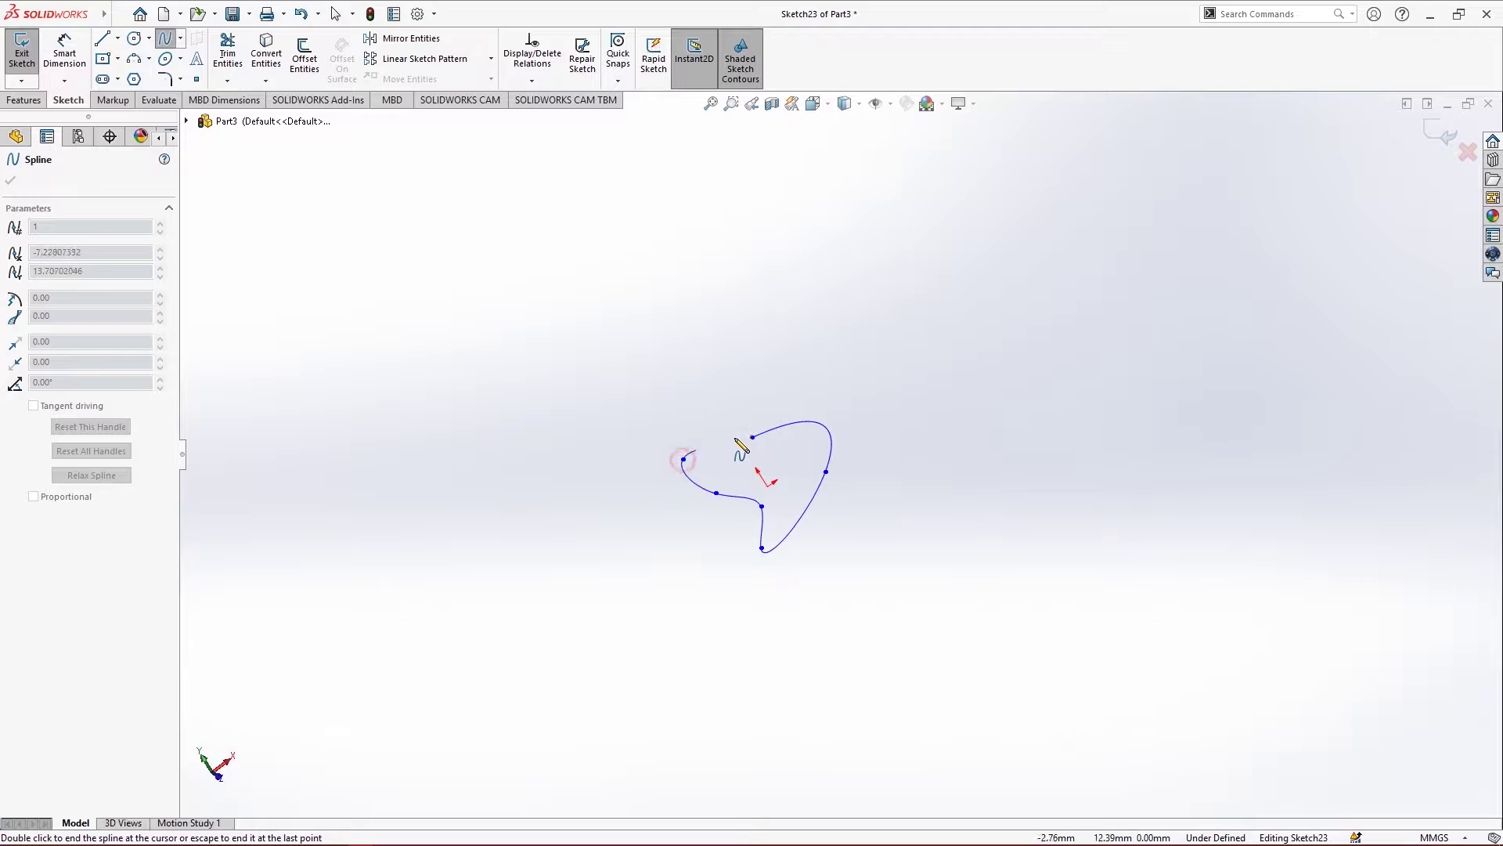
{"action": "left_click", "coordinate": [737, 439]}
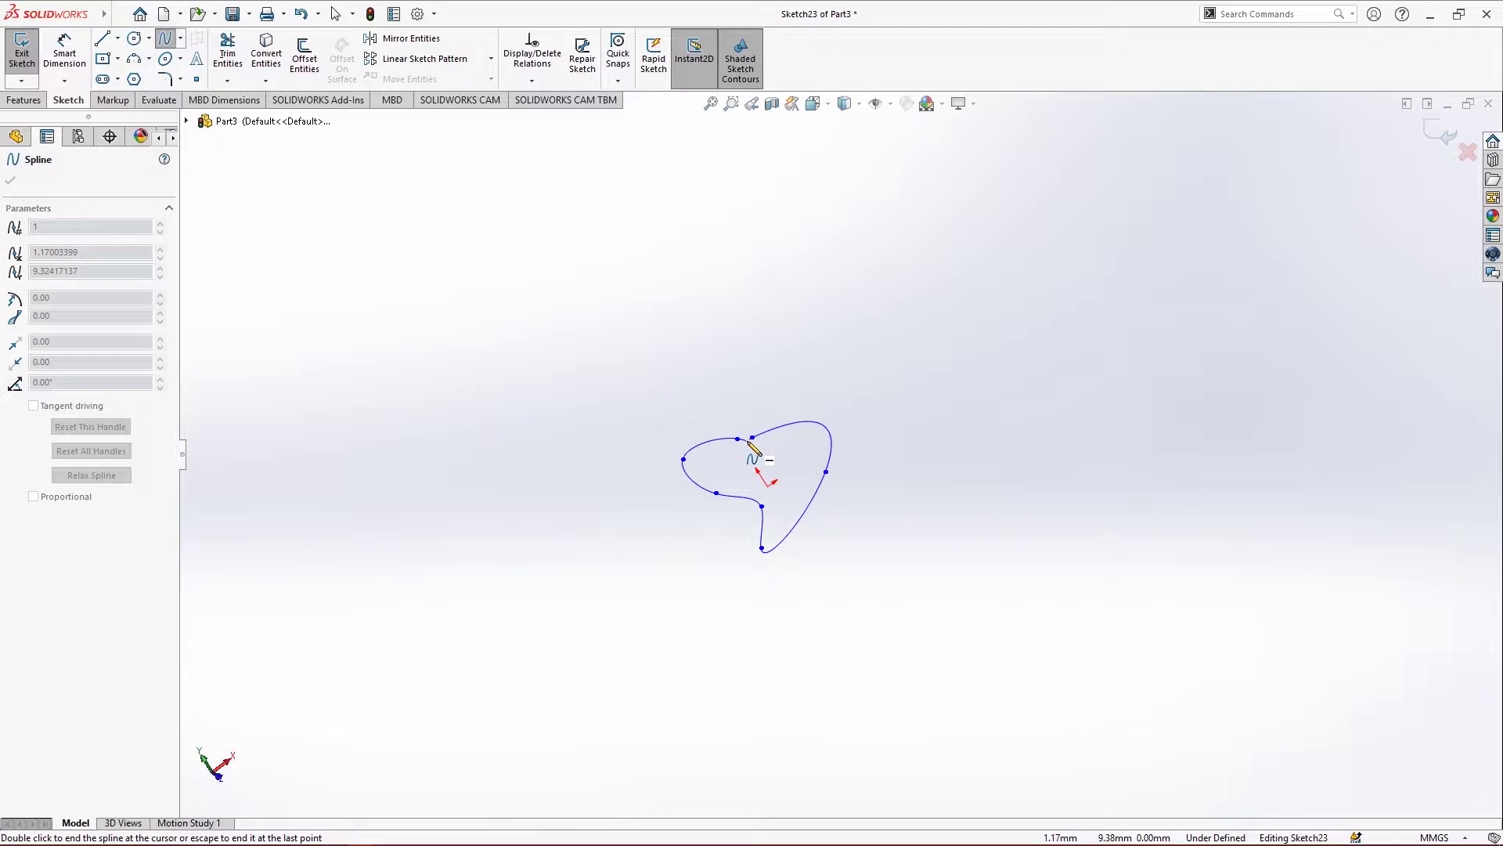
{"action": "left_click", "coordinate": [753, 438]}
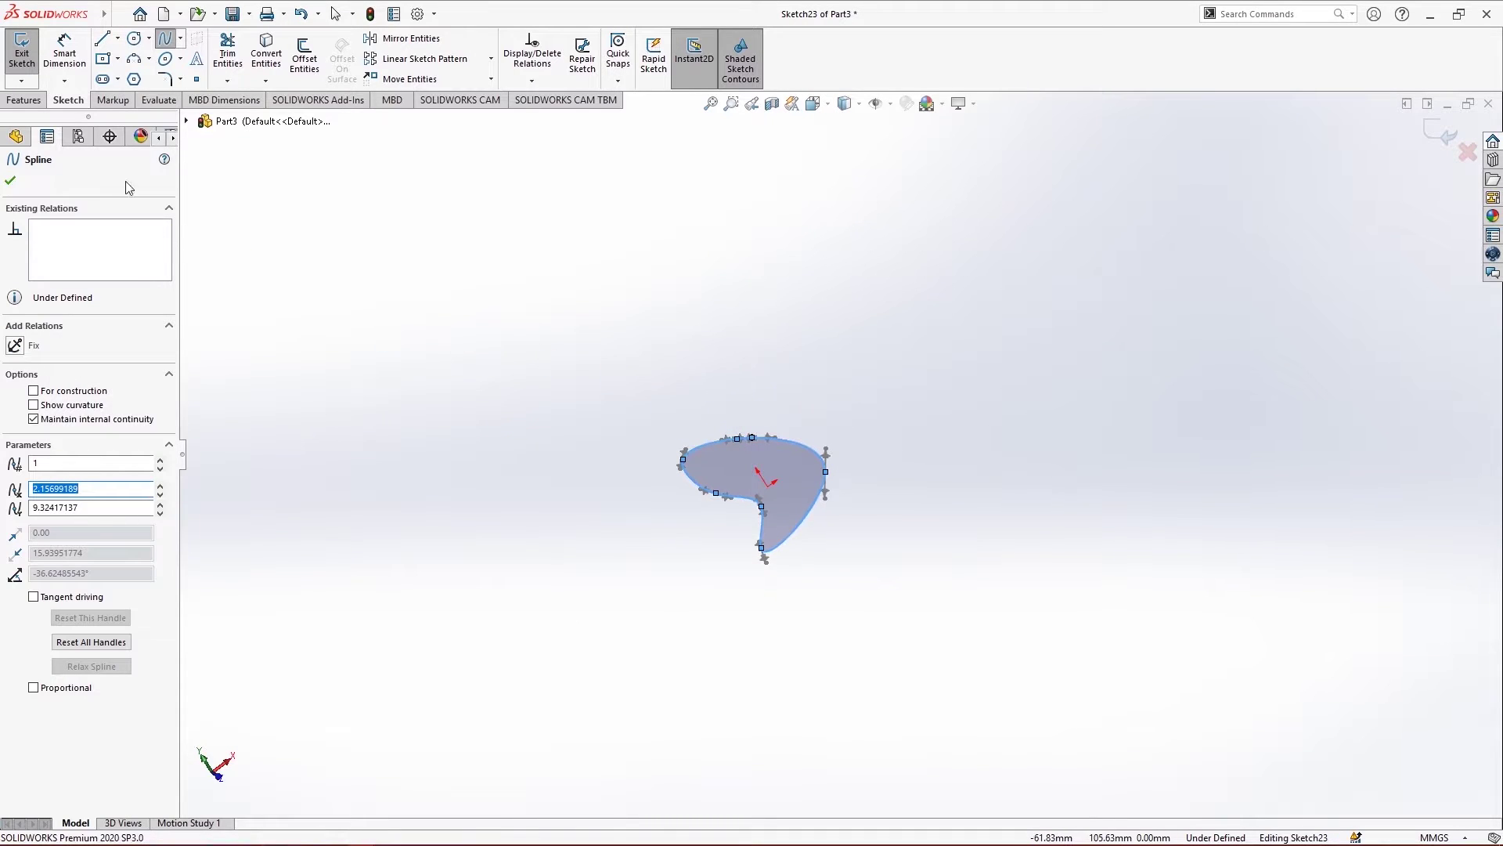
{"action": "left_click", "coordinate": [22, 47]}
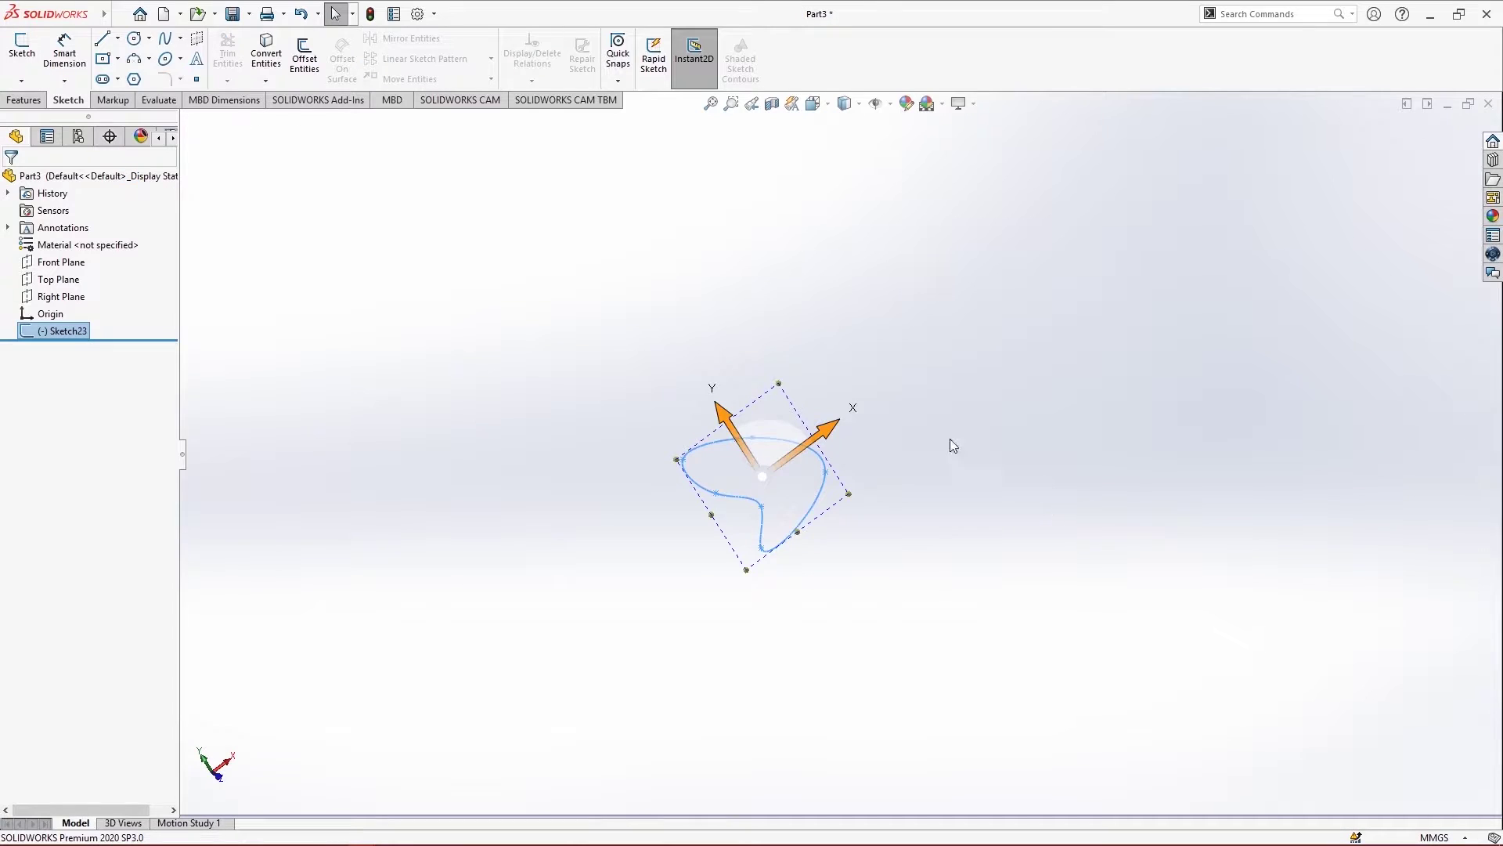
{"action": "left_click", "coordinate": [475, 362]}
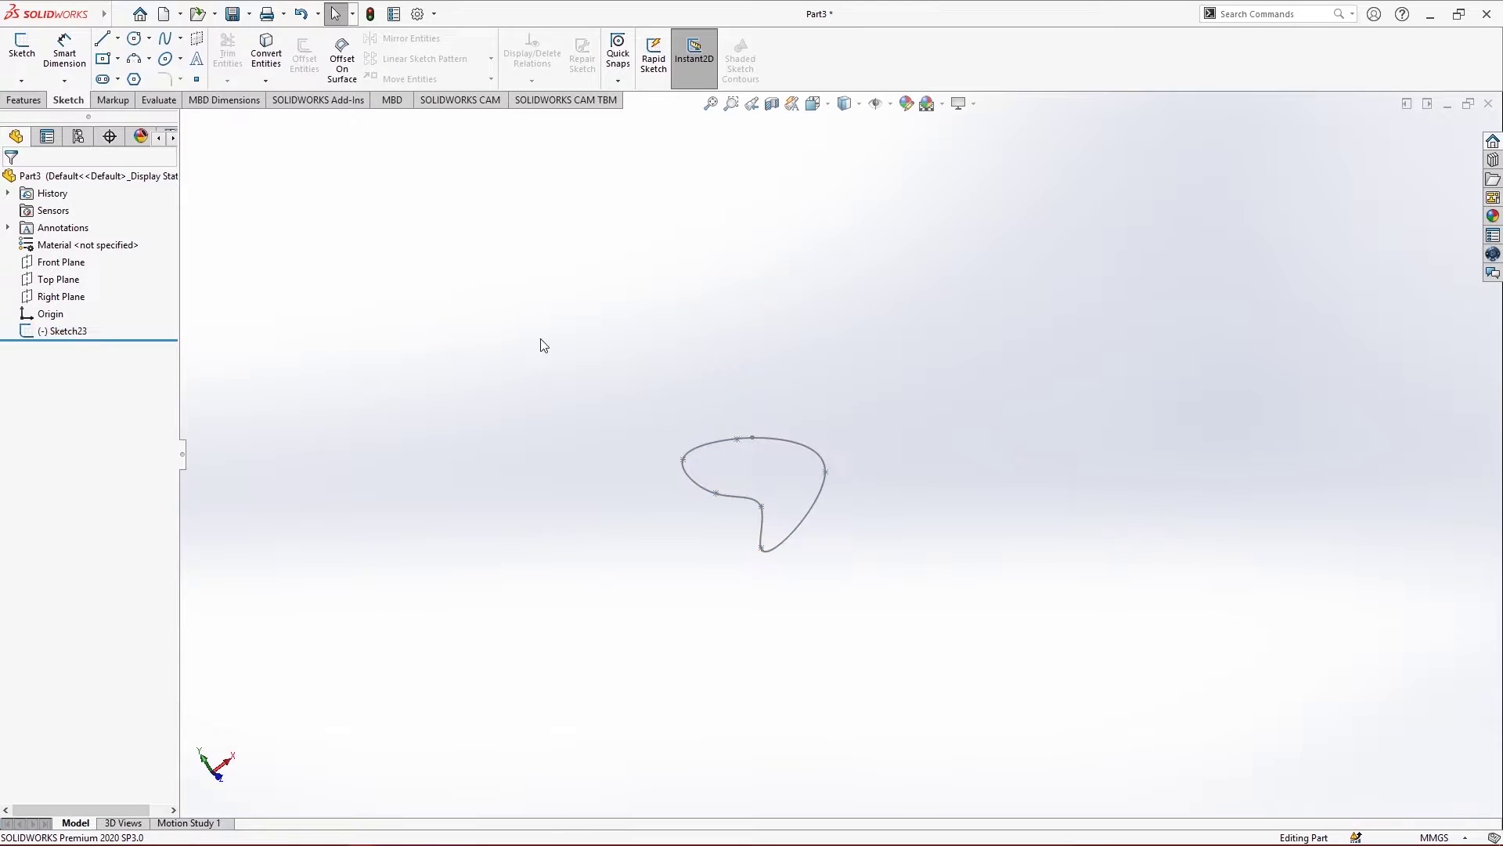
Start a second spline sketch on the Top Plane
{"action": "middle_click_drag", "start_coordinate": [540, 339], "coordinate": [614, 381]}
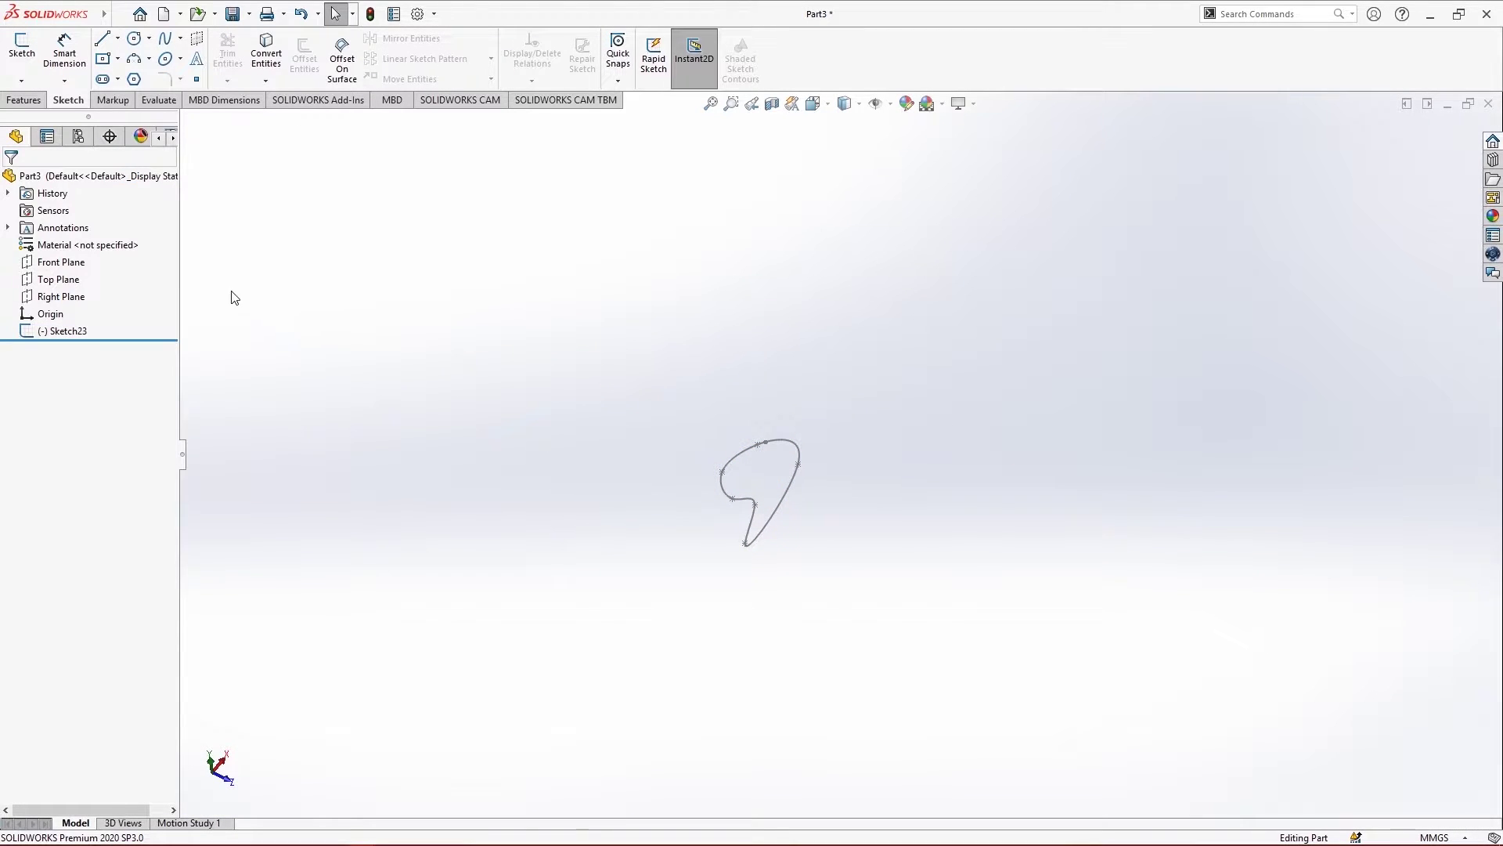
{"action": "right_click", "coordinate": [43, 282]}
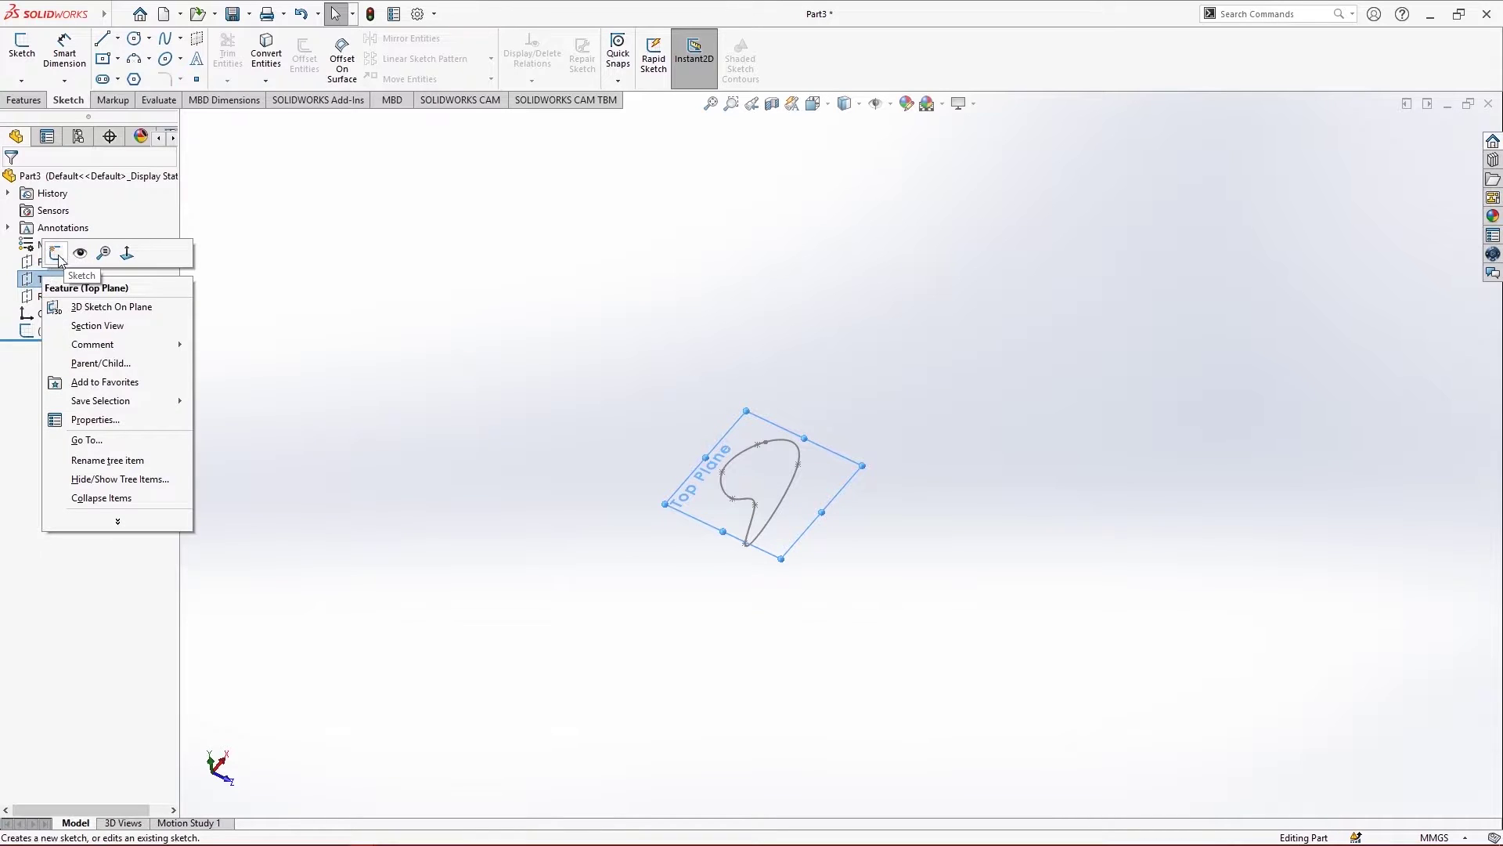
{"action": "left_click", "coordinate": [55, 252]}
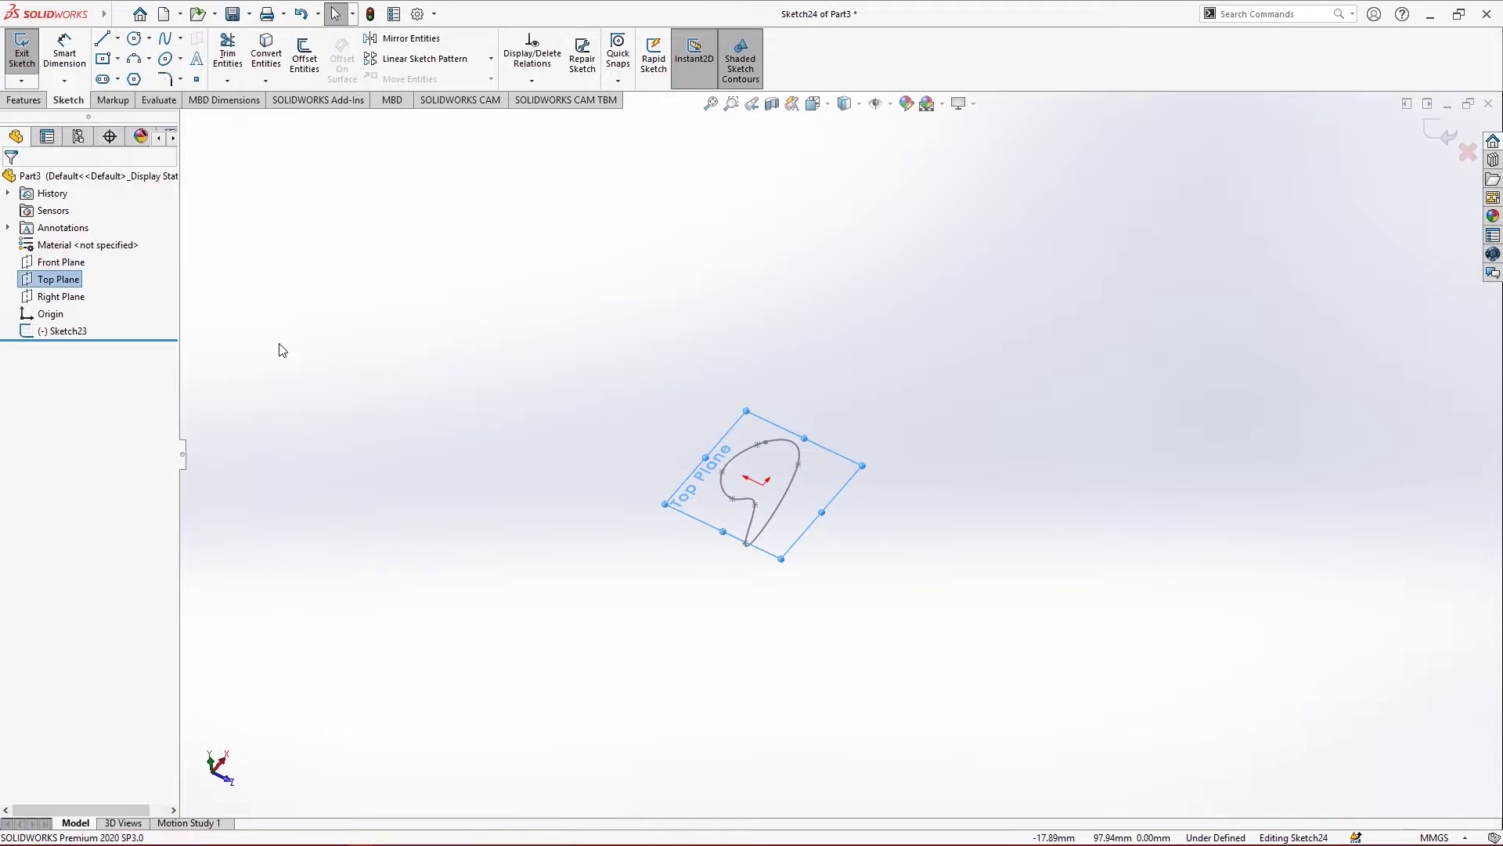
{"action": "left_click", "coordinate": [164, 37]}
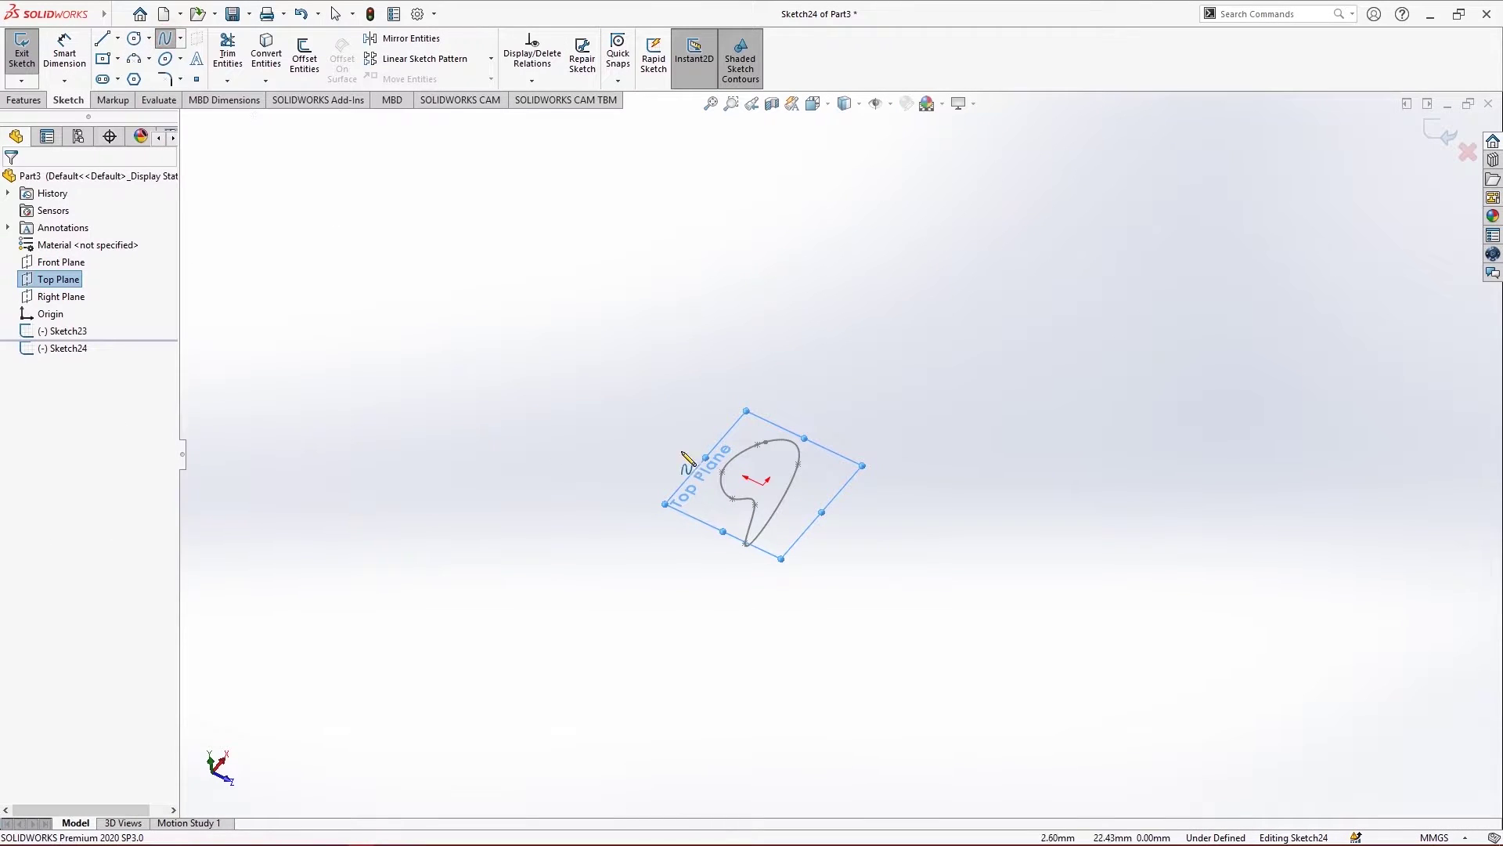
Draw an open, winding six-point spline starting at the origin as the sweep path, and exit the sketch
{"action": "mouse_move", "coordinate": [800, 462]}
{"action": "middle_mouse_down"}
{"action": "mouse_move", "coordinate": [822, 352]}
{"action": "mouse_move", "coordinate": [779, 616]}
{"action": "mouse_move", "coordinate": [819, 594]}
{"action": "middle_mouse_up"}
{"action": "scroll", "coordinate": [776, 489], "scroll_direction": "down", "scroll_amount": 5}
{"action": "scroll", "coordinate": [842, 359], "scroll_direction": "up", "scroll_amount": 5}
{"action": "left_click", "coordinate": [802, 451]}
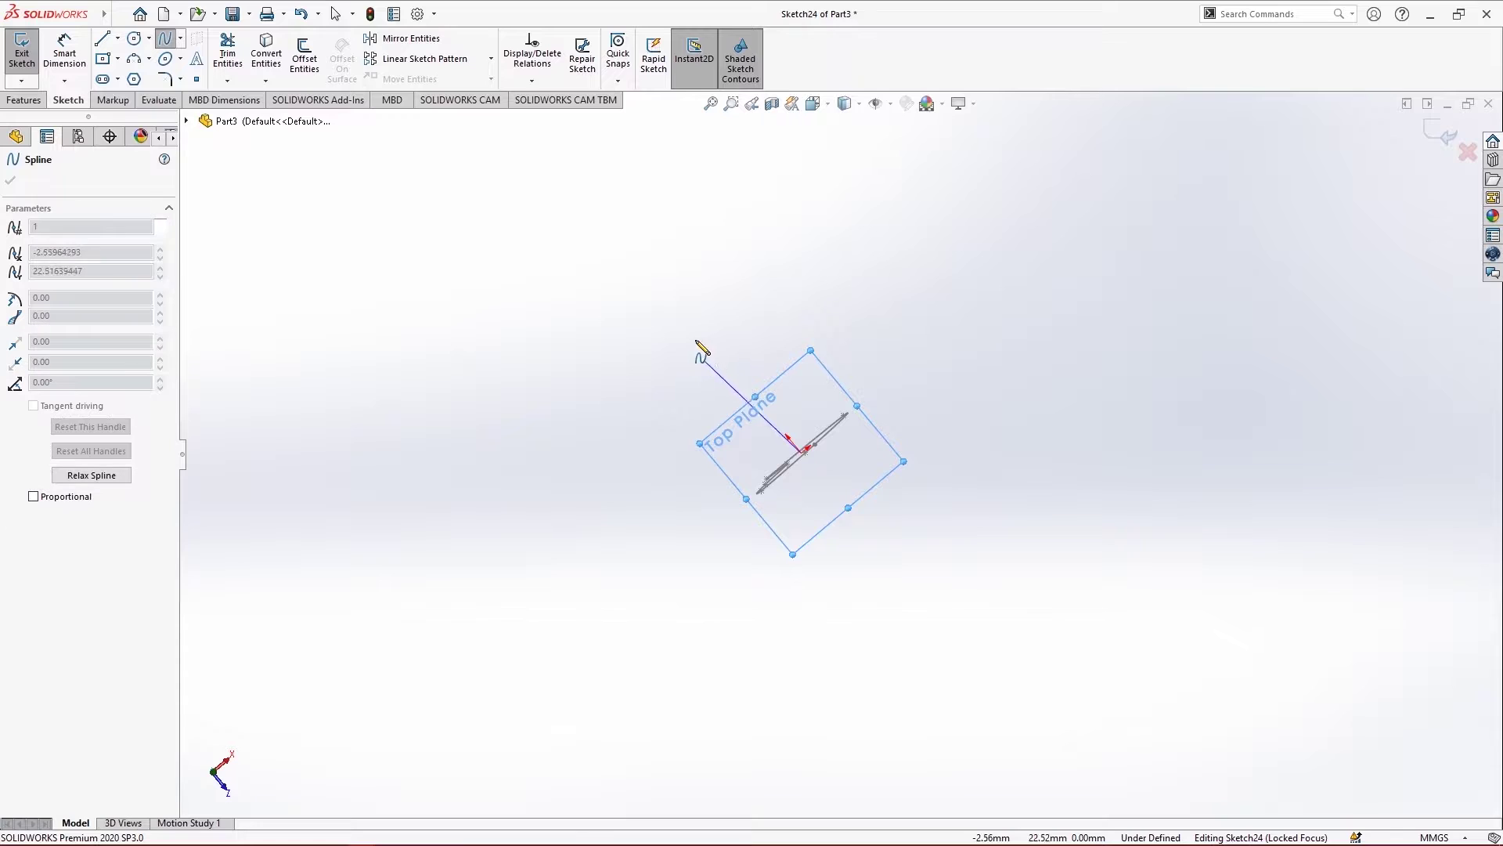
{"action": "left_click", "coordinate": [694, 303]}
{"action": "left_click", "coordinate": [946, 251]}
{"action": "left_click", "coordinate": [1288, 211]}
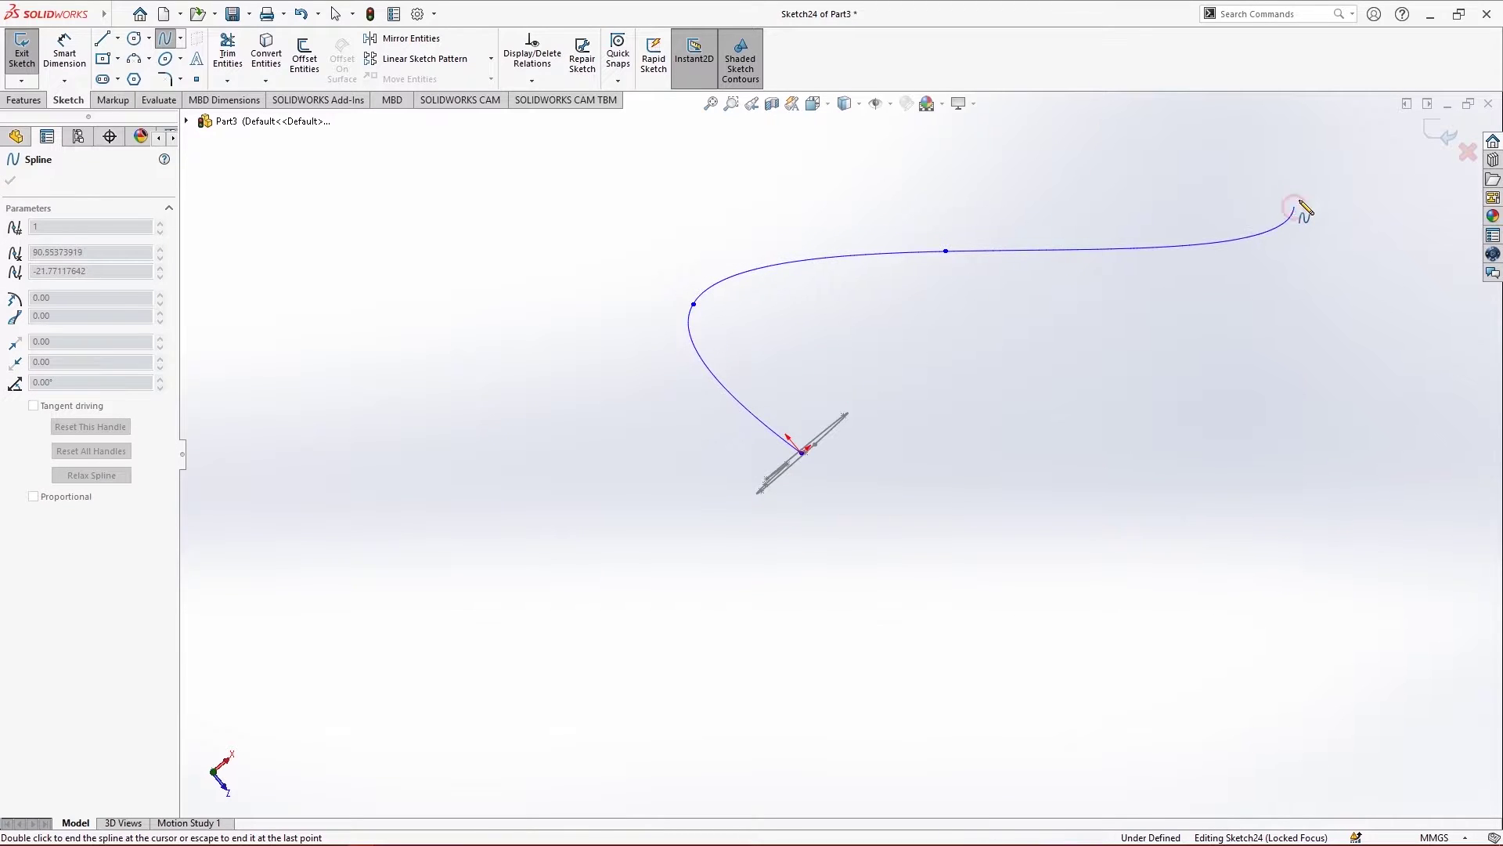
{"action": "middle_click_drag", "start_coordinate": [1288, 211], "coordinate": [1124, 275]}
{"action": "left_click", "coordinate": [1022, 208]}
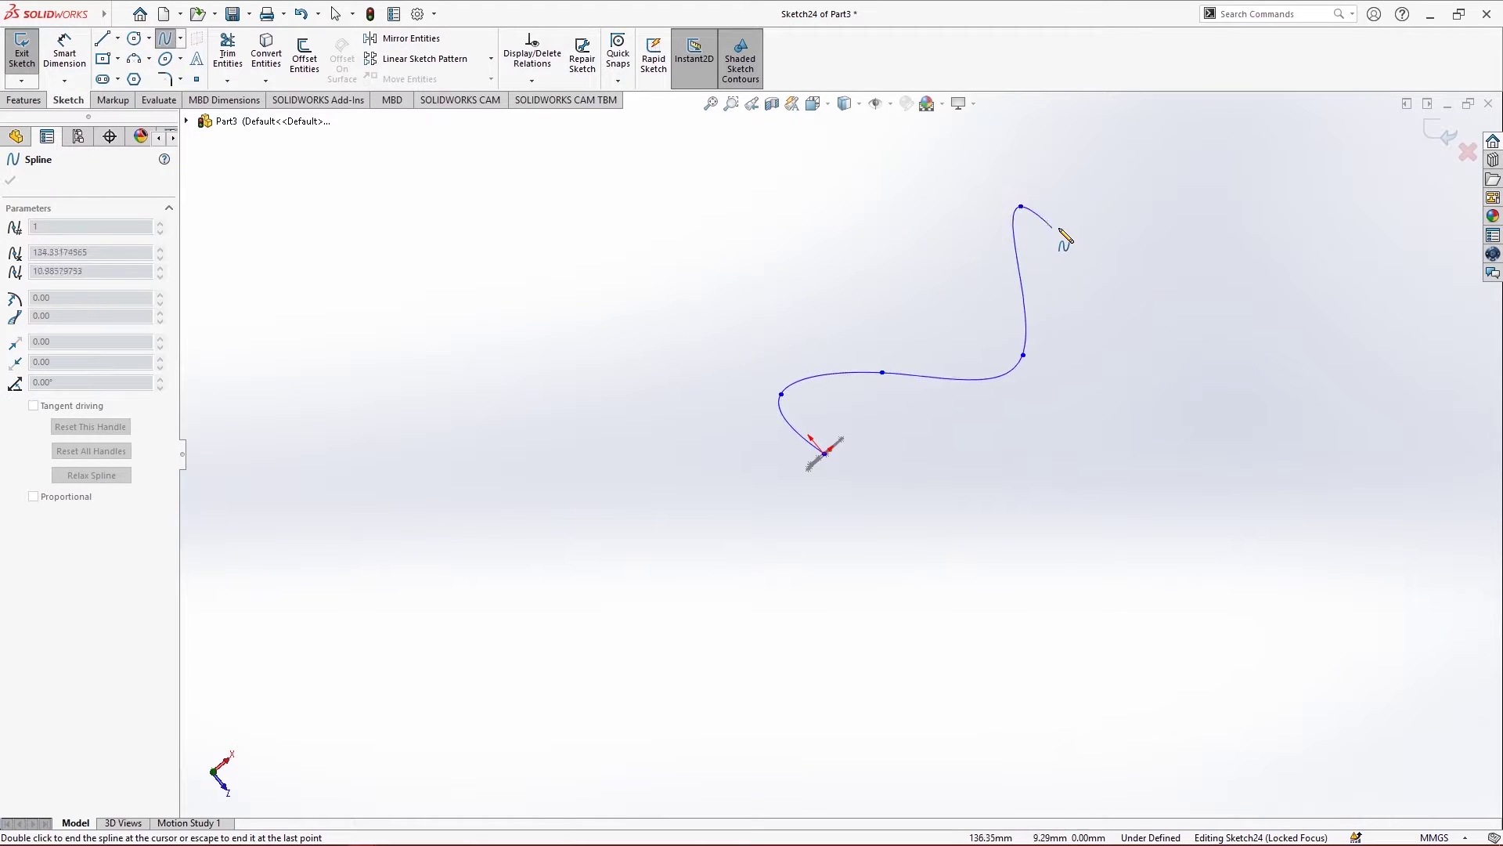
{"action": "right_click", "coordinate": [1099, 210]}
{"action": "left_click", "coordinate": [1117, 220]}
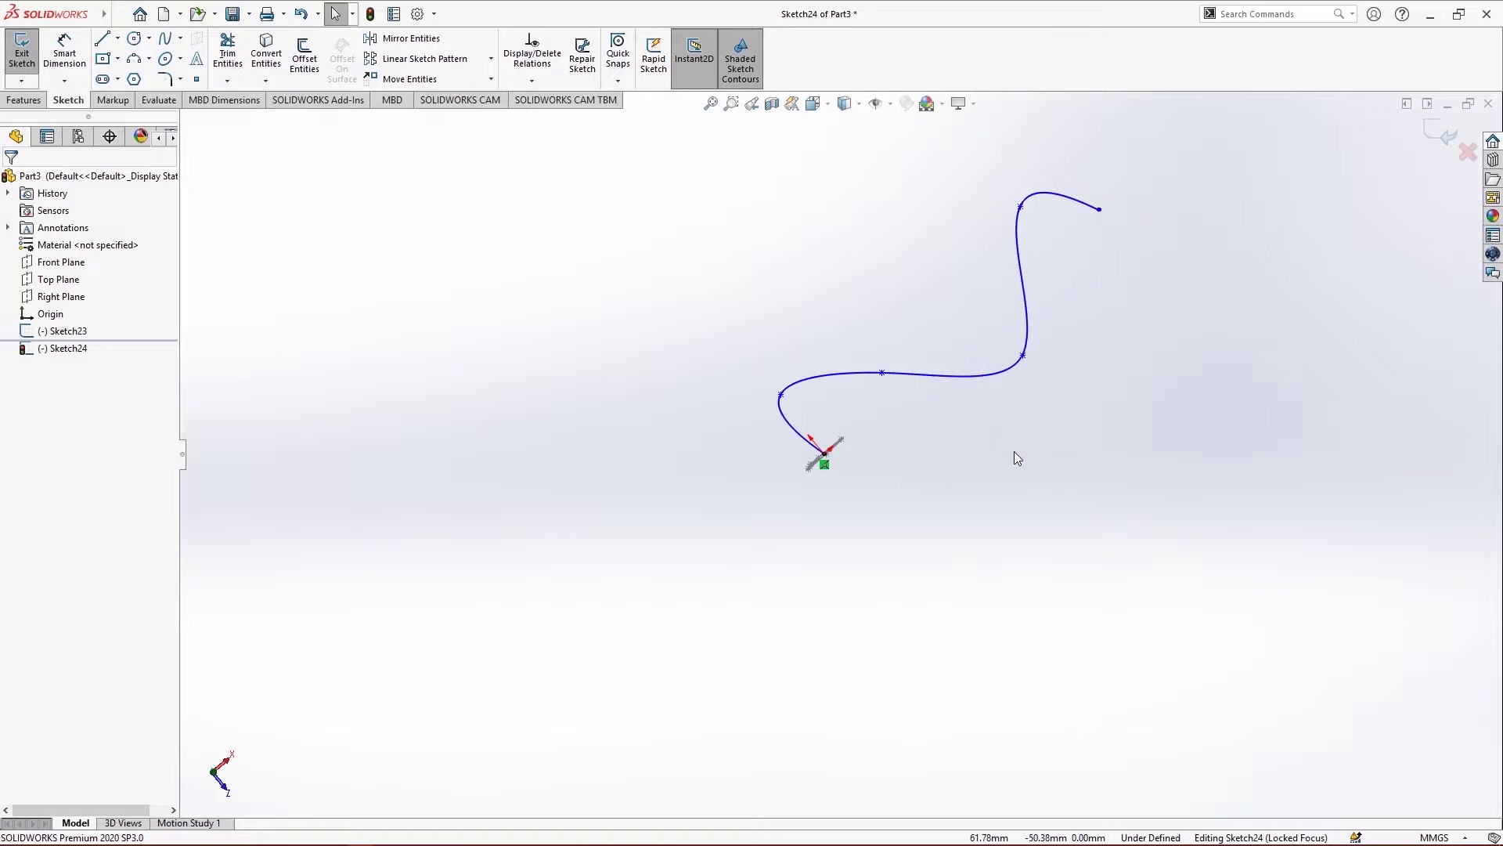
{"action": "middle_click_drag", "start_coordinate": [1013, 451], "coordinate": [1007, 339]}
{"action": "scroll", "coordinate": [1080, 235], "scroll_direction": "down", "scroll_amount": 4}
{"action": "scroll", "coordinate": [905, 483], "scroll_direction": "up", "scroll_amount": 2}
{"action": "mouse_move", "coordinate": [905, 482]}
{"action": "middle_mouse_down"}
{"action": "mouse_move", "coordinate": [772, 644]}
{"action": "mouse_move", "coordinate": [769, 592]}
{"action": "middle_mouse_up"}
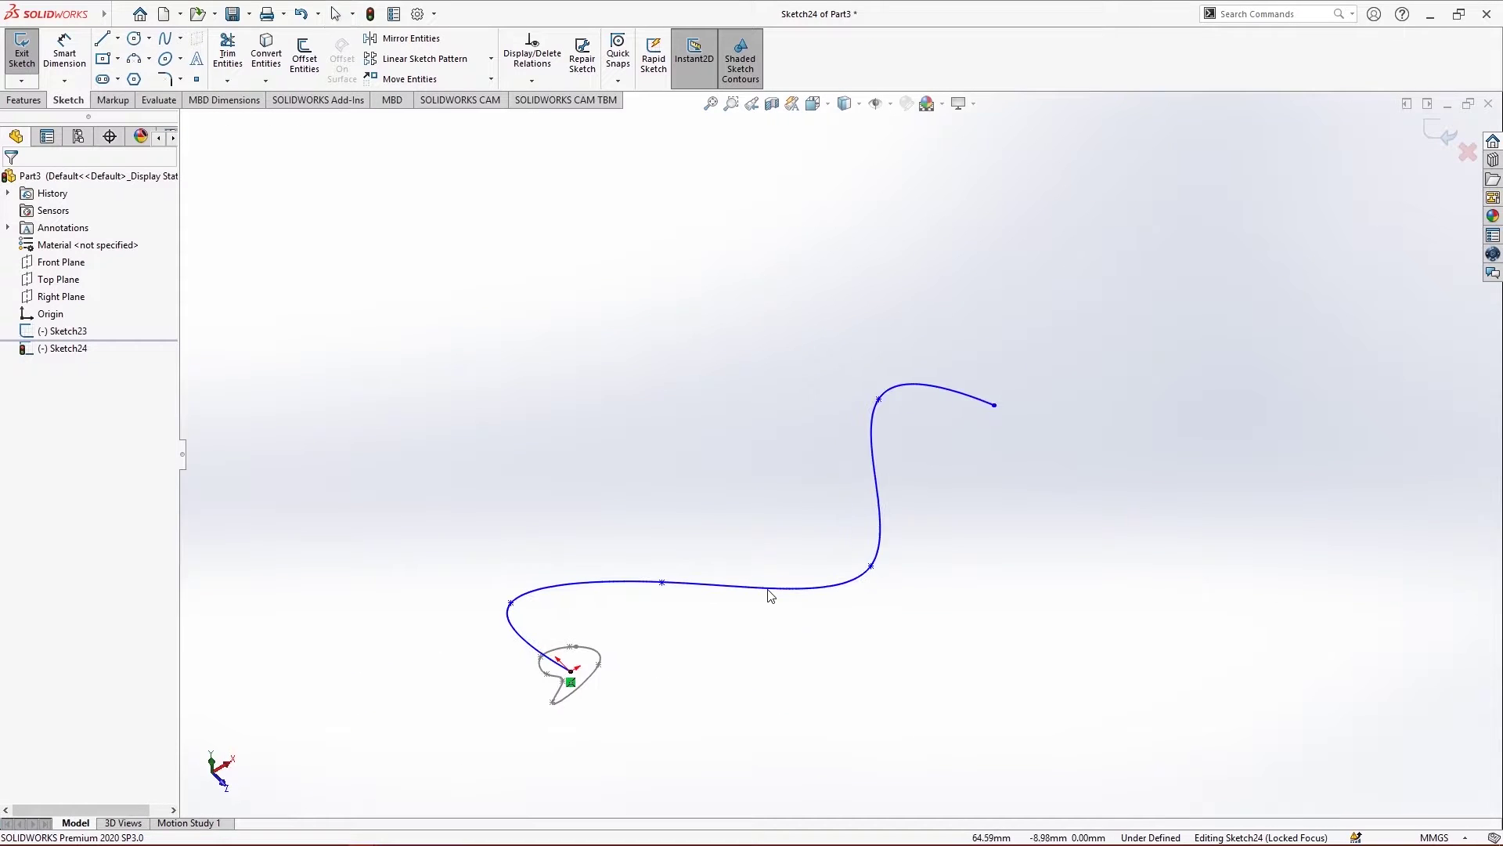
{"action": "left_click", "coordinate": [1438, 134]}
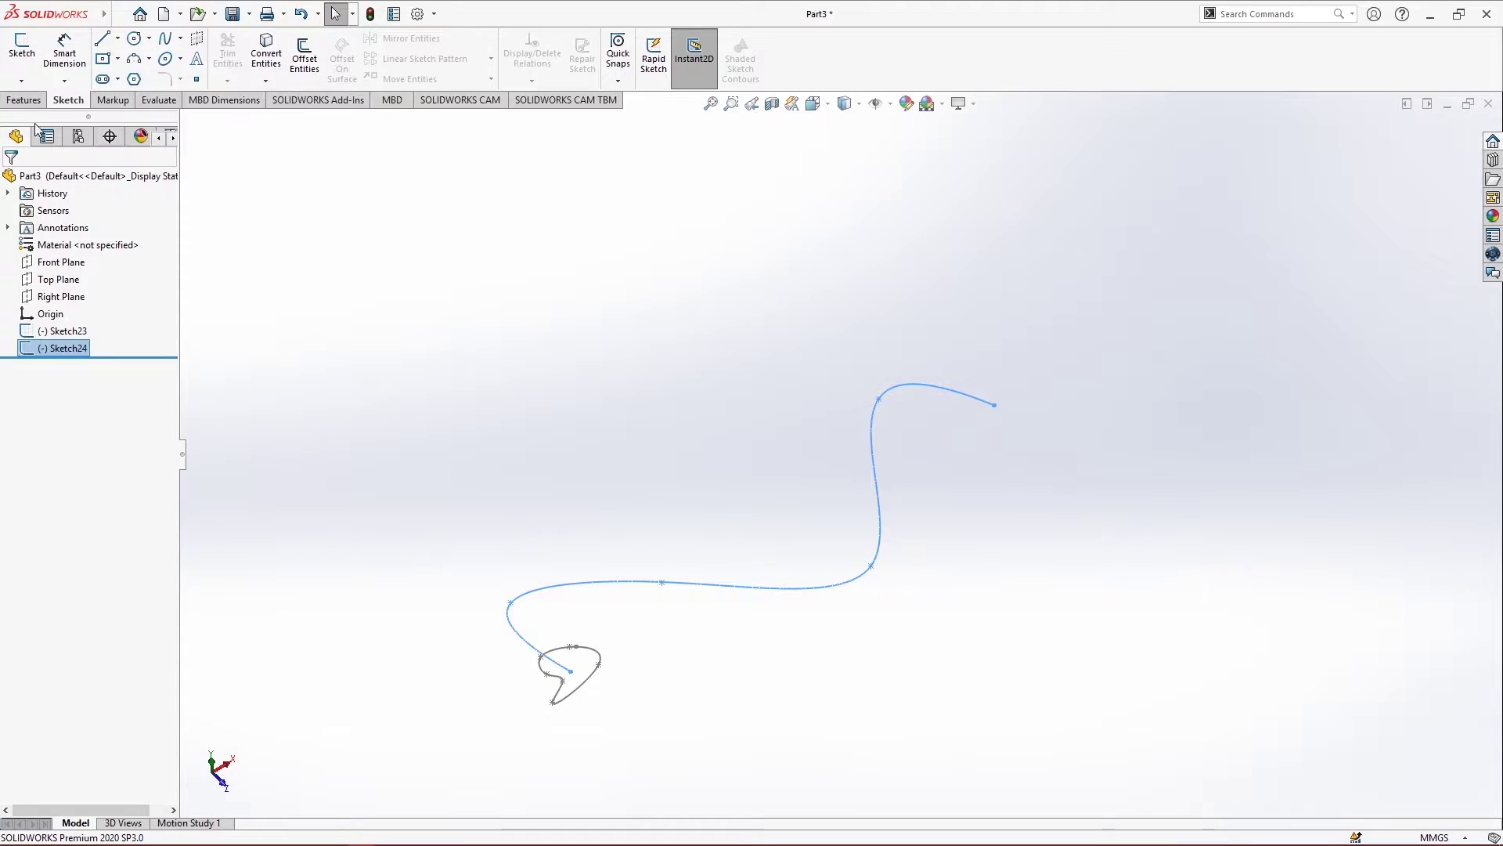
Create a swept boss using the closed spline as the sketch profile and the open spline as the path
{"action": "left_click", "coordinate": [23, 99]}
{"action": "left_click", "coordinate": [156, 38]}
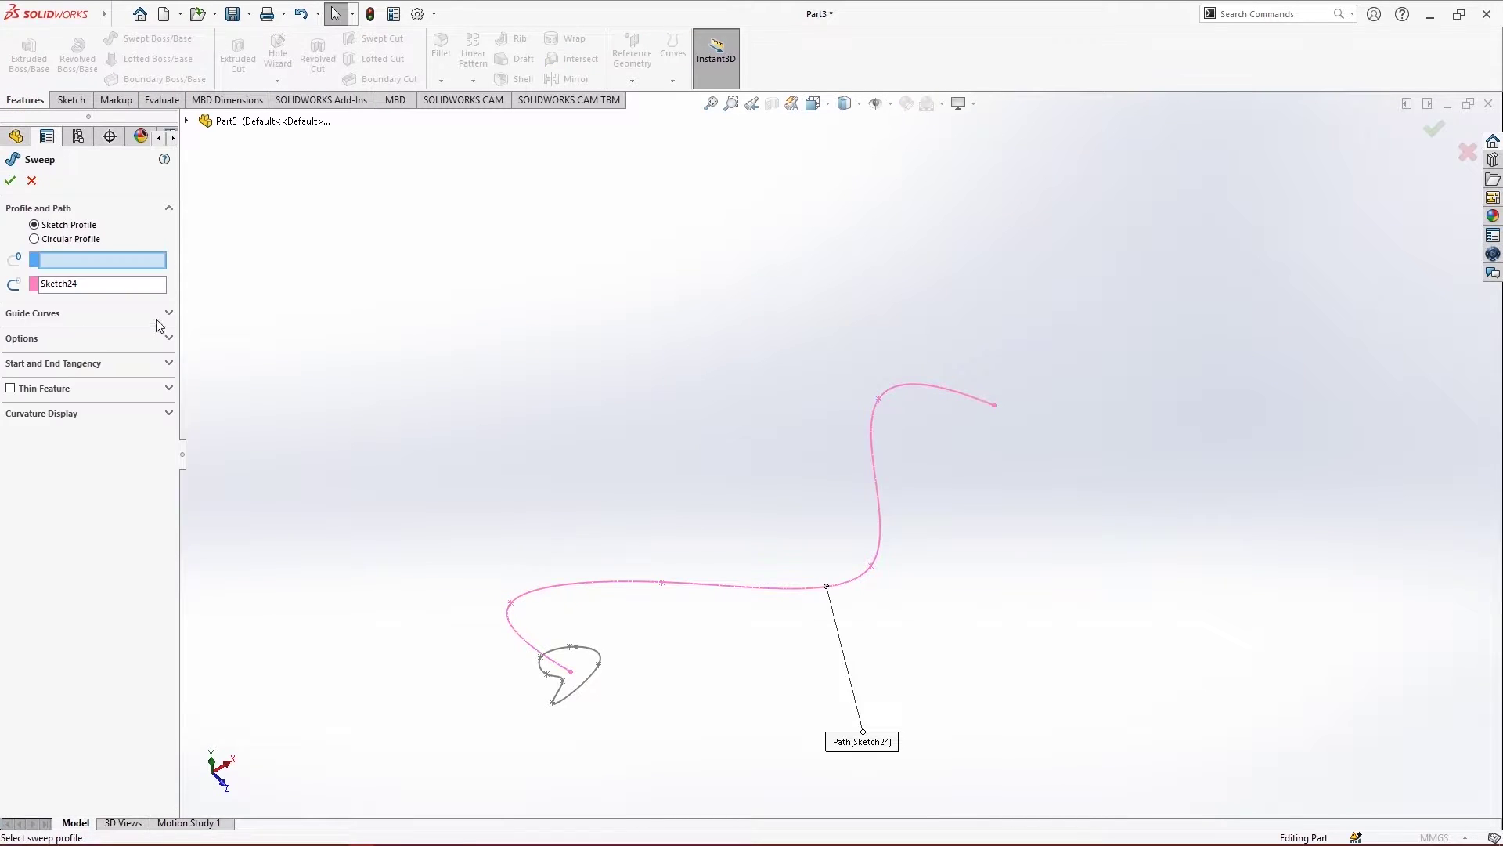
{"action": "left_click", "coordinate": [516, 652]}
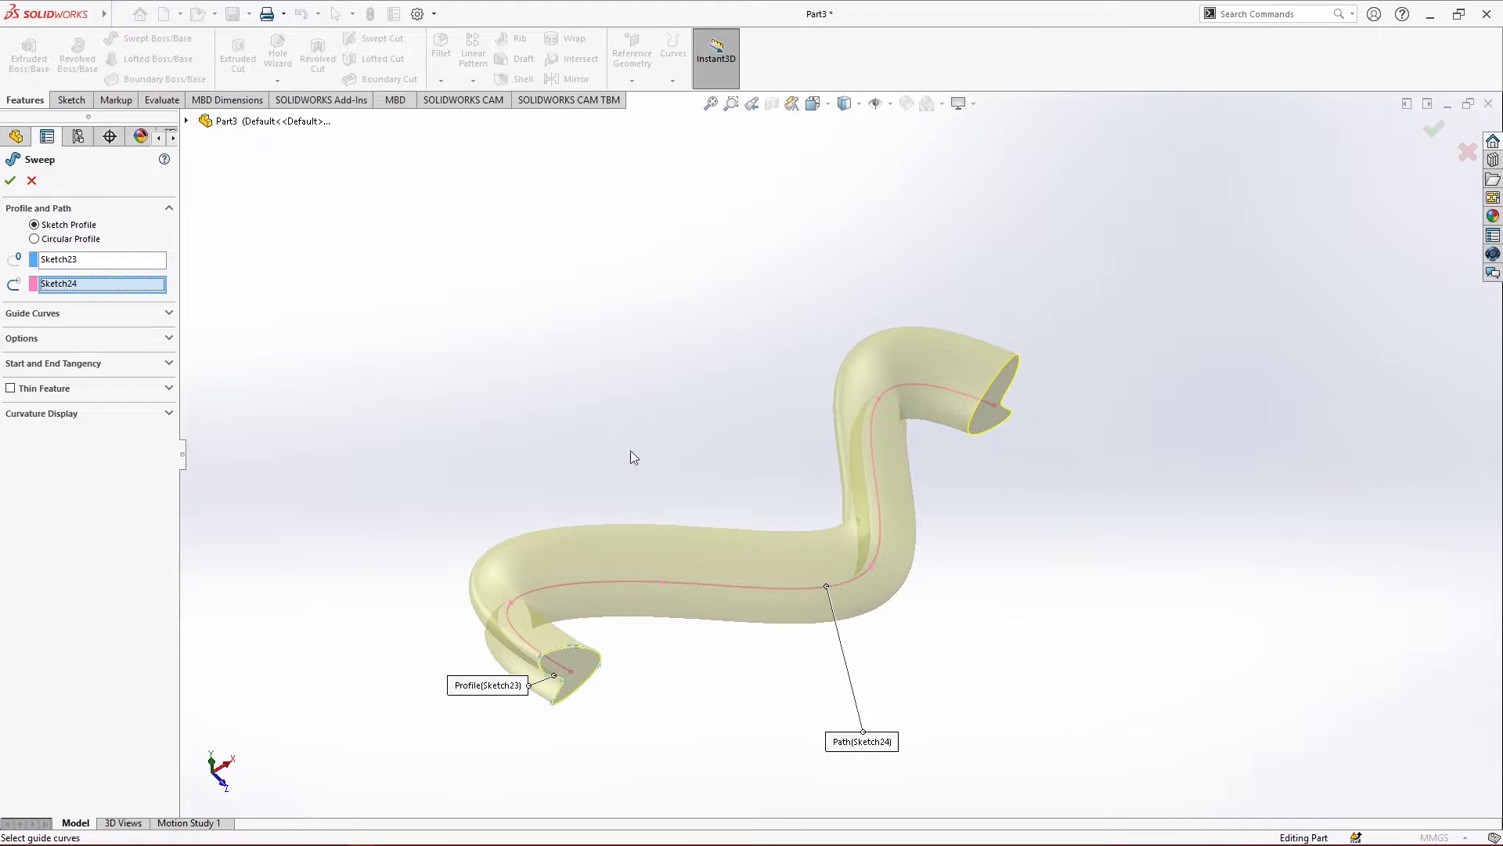
{"action": "middle_click_drag", "start_coordinate": [677, 658], "coordinate": [718, 610]}
{"action": "right_click", "coordinate": [721, 610]}
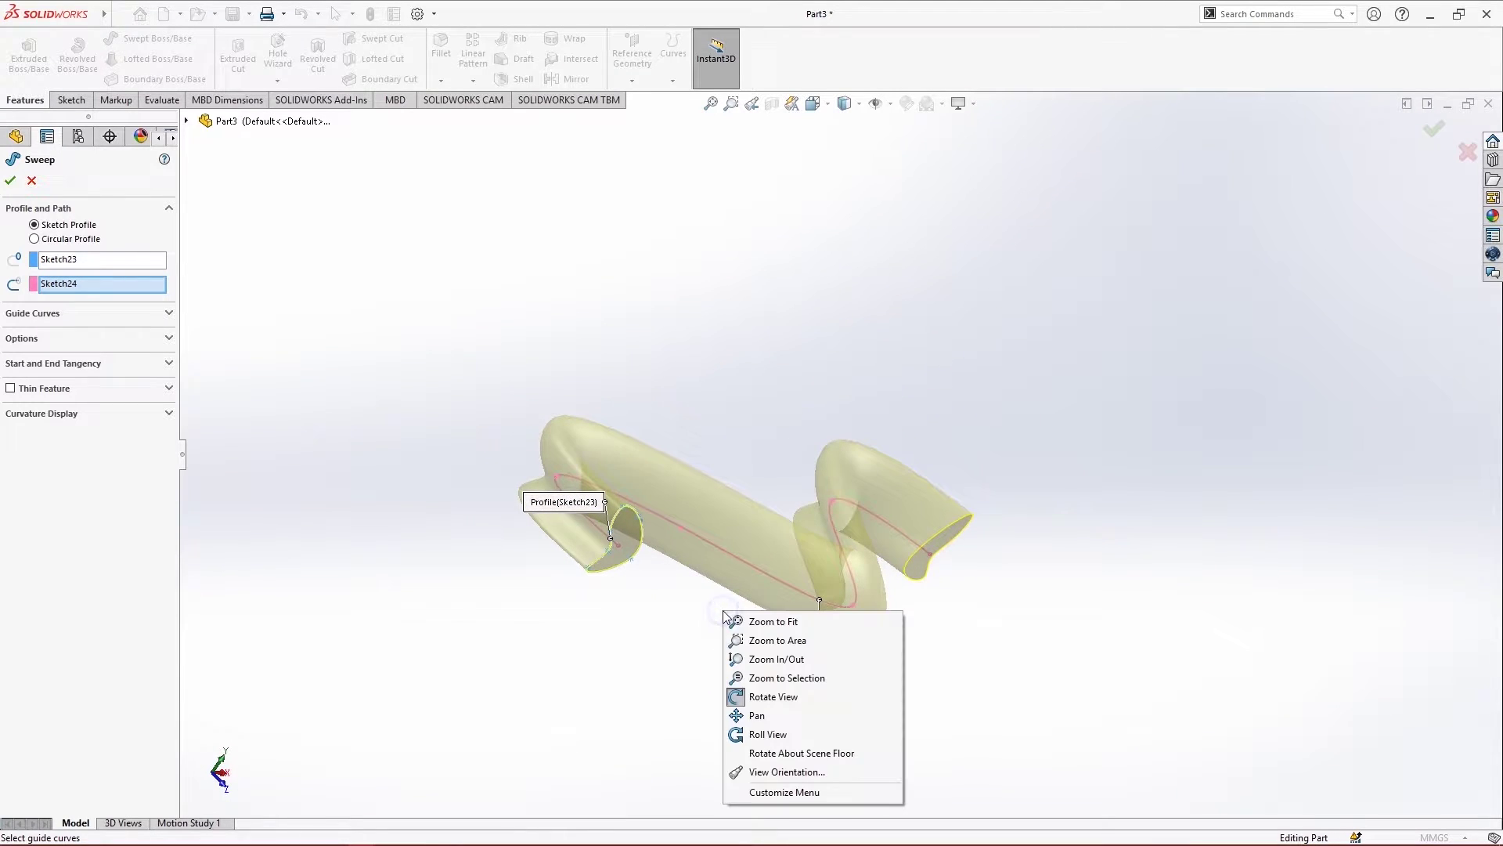
{"action": "left_click", "coordinate": [16, 181]}
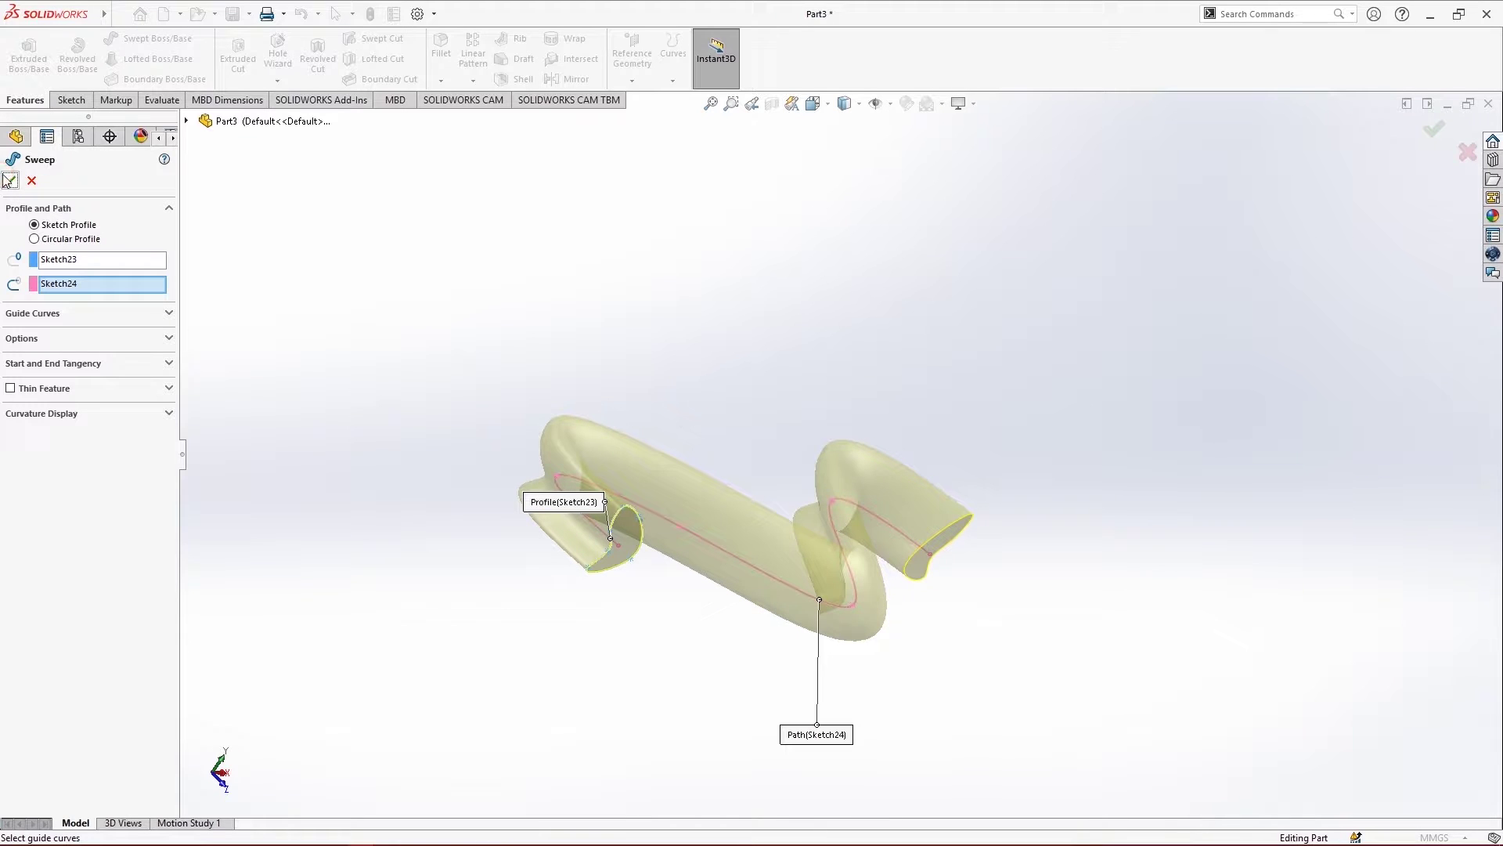
{"action": "left_click", "coordinate": [16, 182]}
Examine the swept solid's end faces and bends from several angles
{"action": "scroll", "coordinate": [679, 570], "scroll_direction": "down", "scroll_amount": 4}
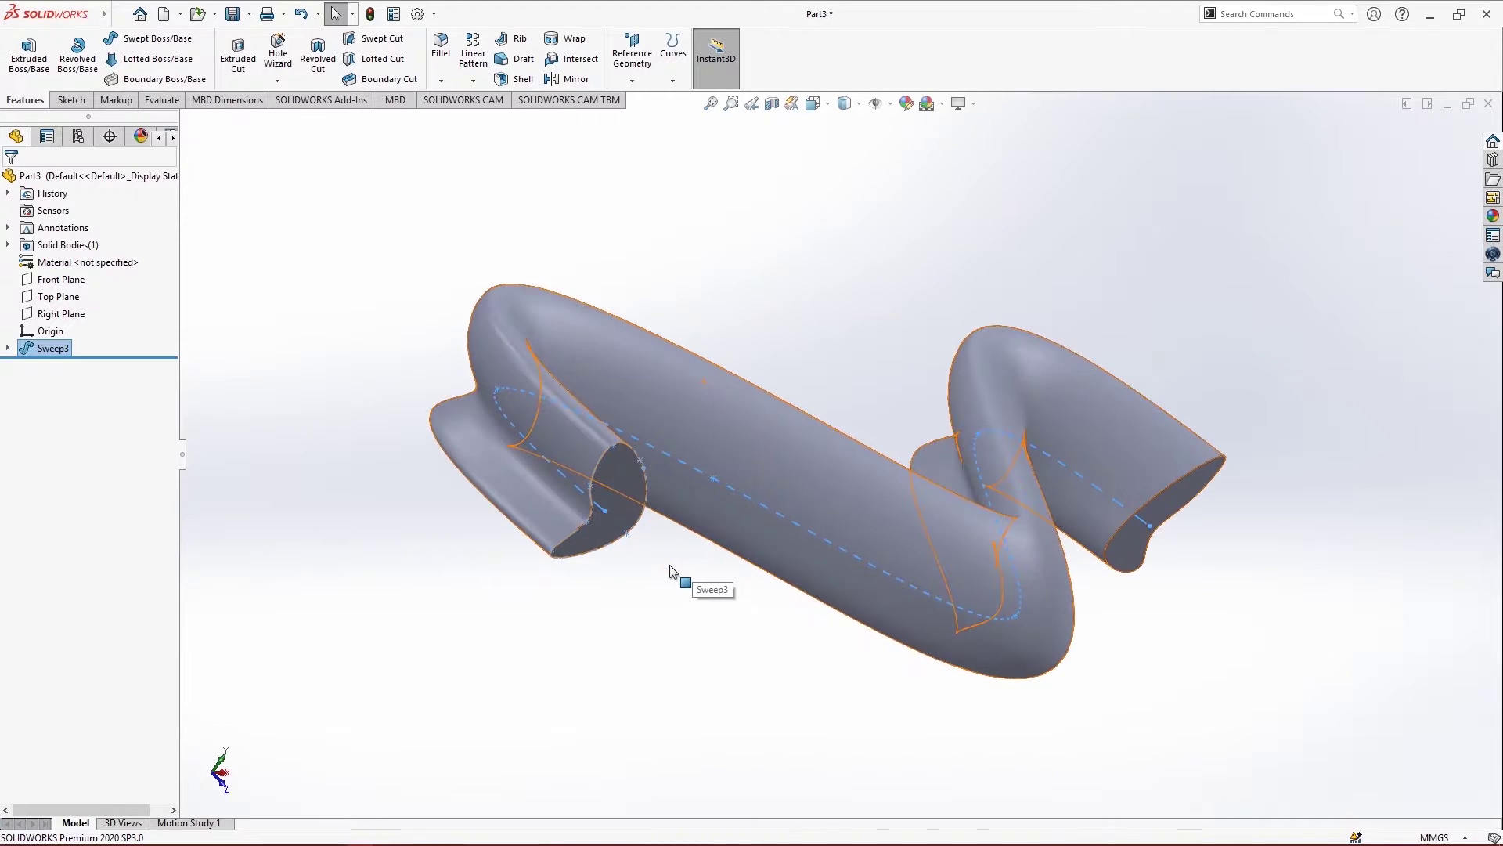
{"action": "left_click", "coordinate": [534, 473]}
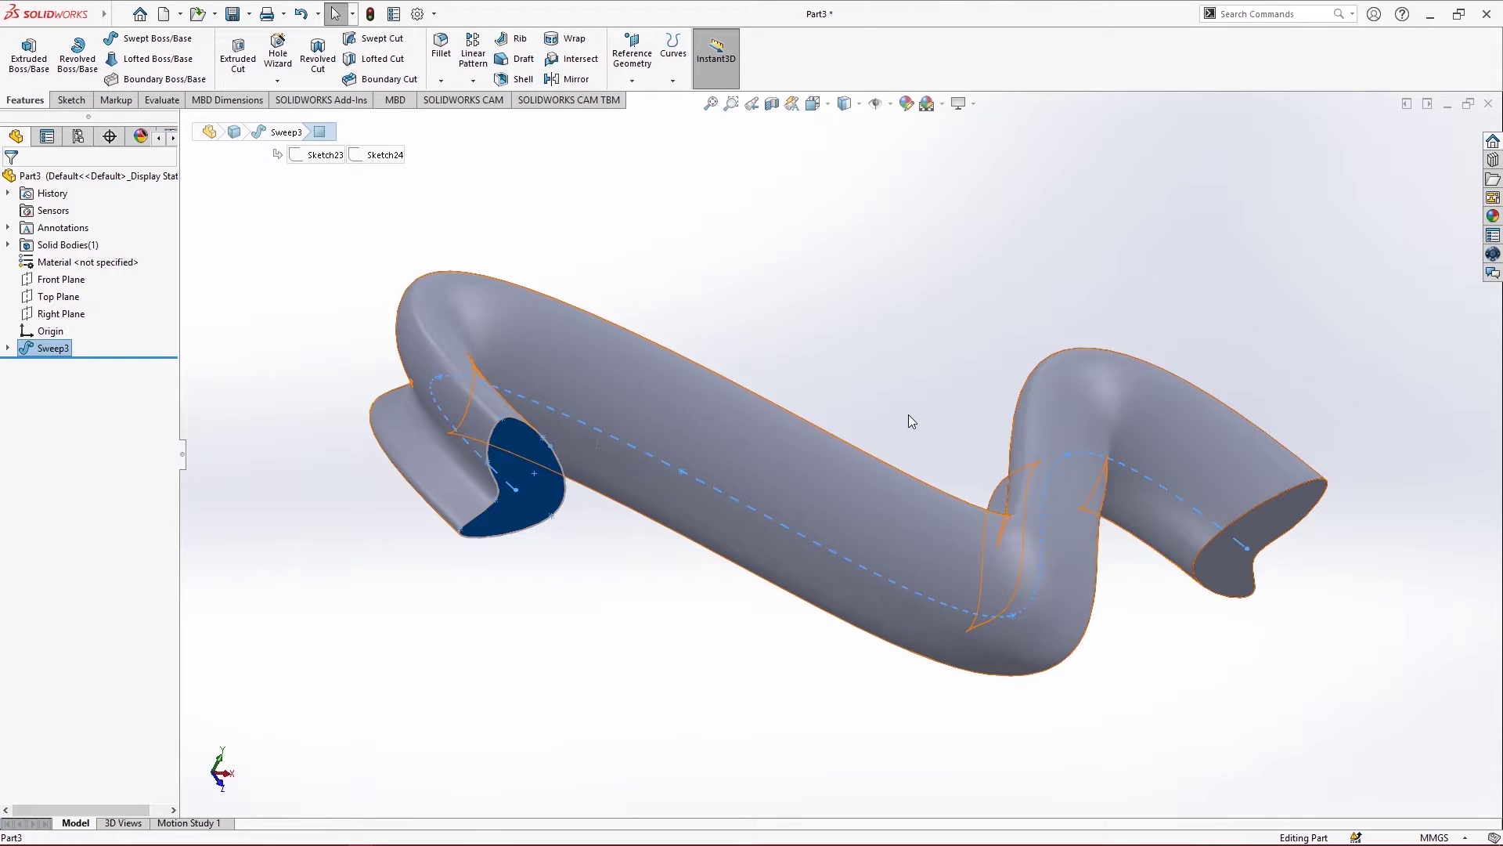
{"action": "scroll", "coordinate": [940, 329], "scroll_direction": "up", "scroll_amount": 3}
{"action": "middle_click_drag", "start_coordinate": [938, 343], "coordinate": [1049, 650]}
{"action": "left_click", "coordinate": [921, 336]}
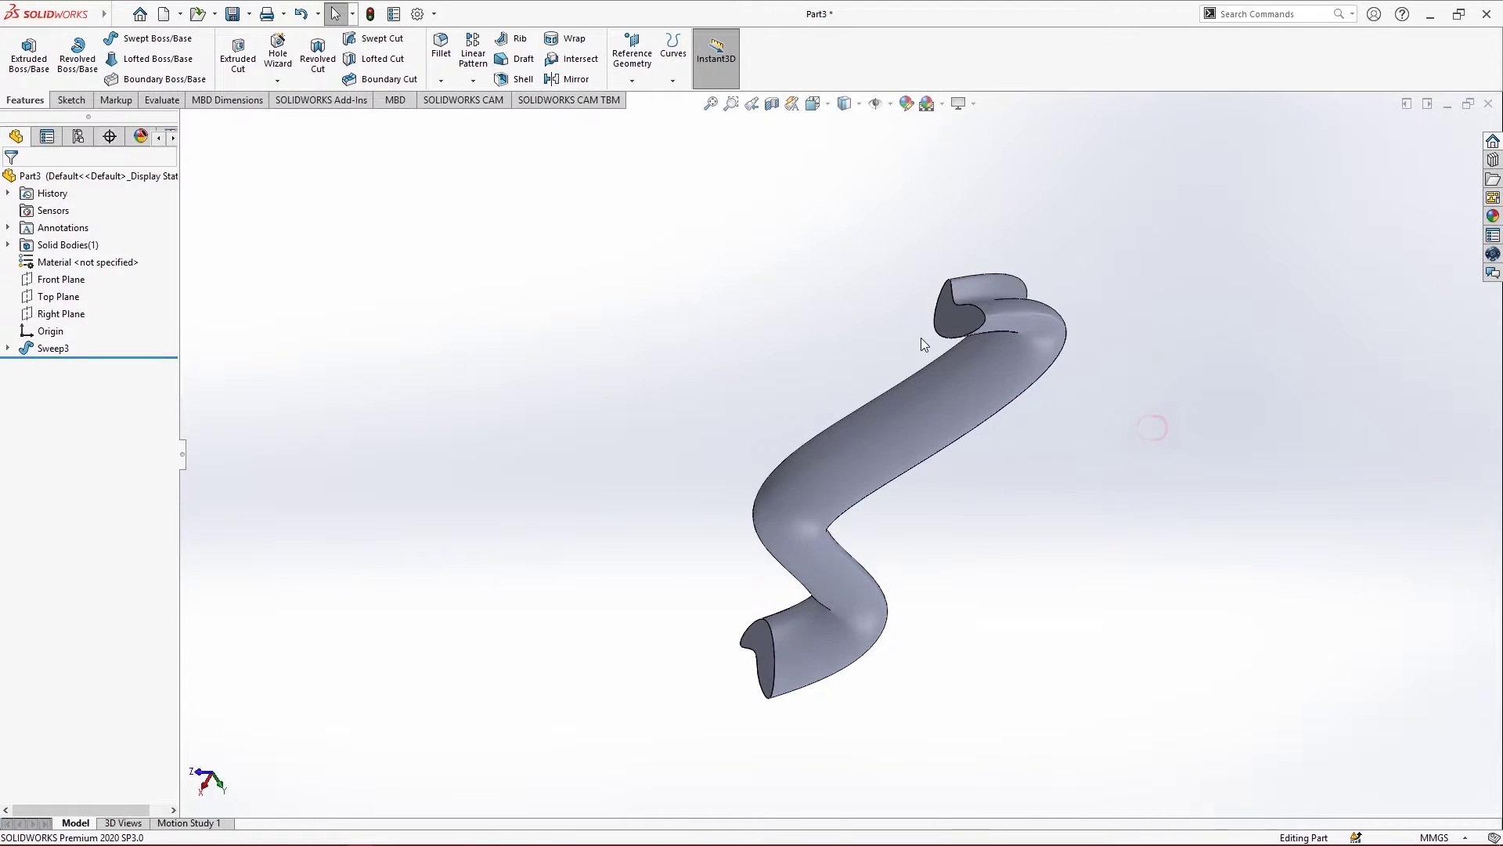
{"action": "scroll", "coordinate": [917, 319], "scroll_direction": "down", "scroll_amount": 5}
Open the swept feature's definition for editing
{"action": "right_click", "coordinate": [49, 348]}
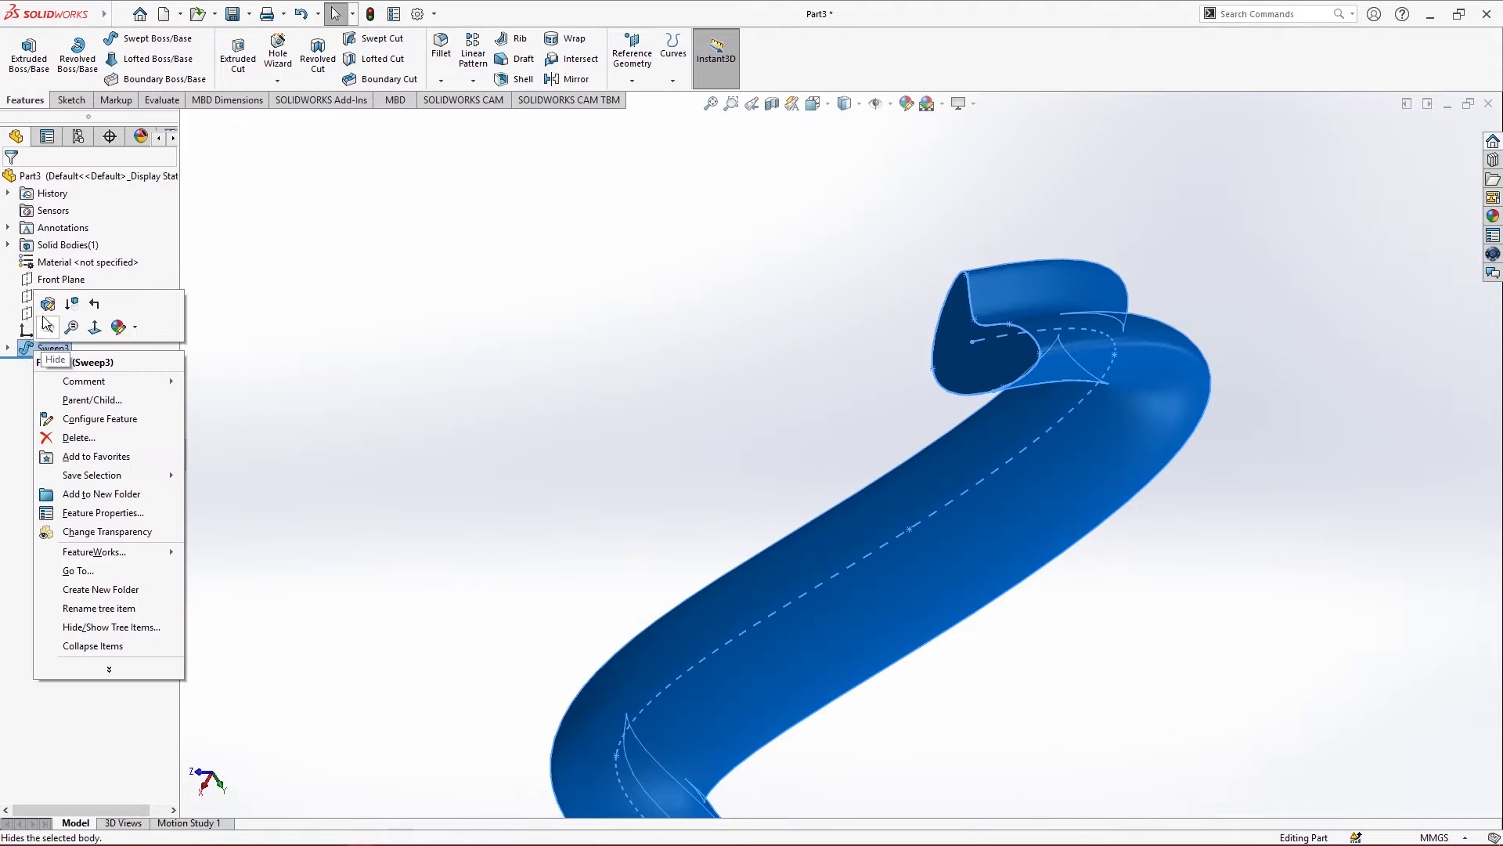
{"action": "left_click", "coordinate": [261, 329]}
{"action": "scroll", "coordinate": [530, 359], "scroll_direction": "up", "scroll_amount": 10}
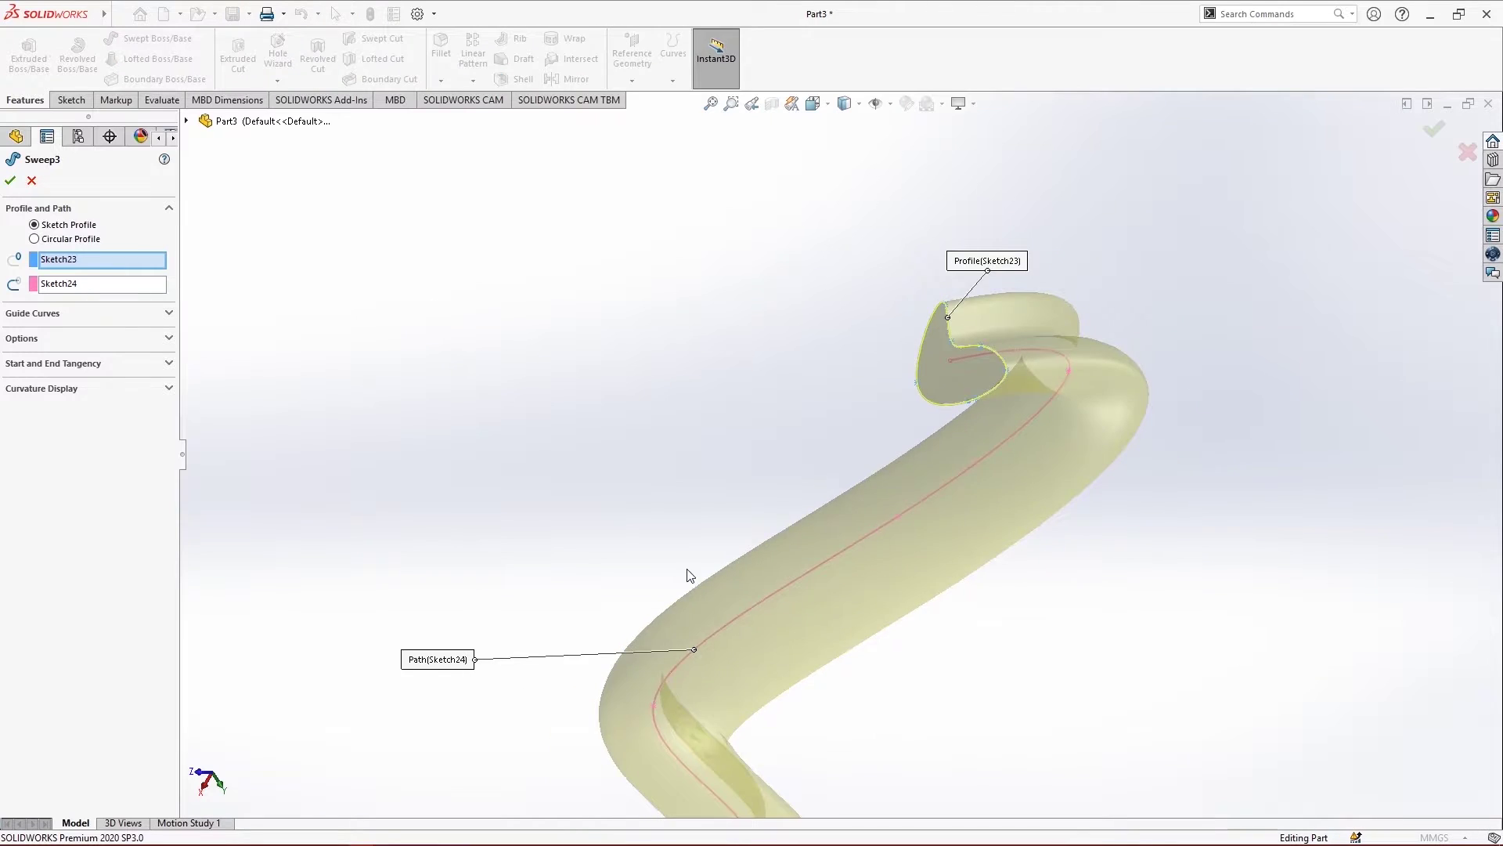
{"action": "middle_click_drag", "start_coordinate": [846, 614], "coordinate": [843, 466]}
{"action": "middle_click_drag", "start_coordinate": [847, 308], "coordinate": [866, 654]}
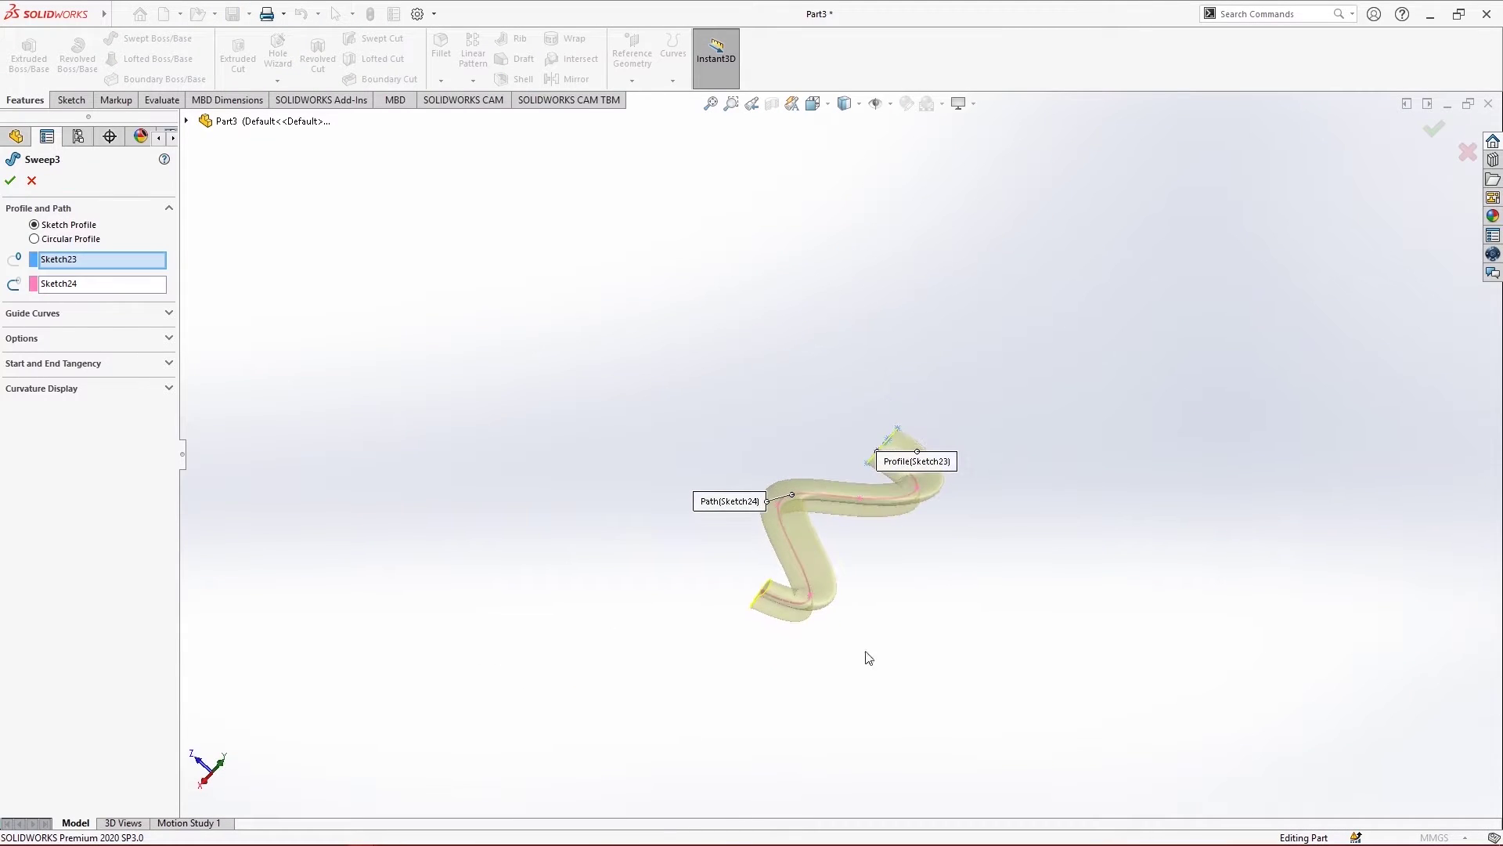
{"action": "scroll", "coordinate": [873, 656], "scroll_direction": "down", "scroll_amount": 3}
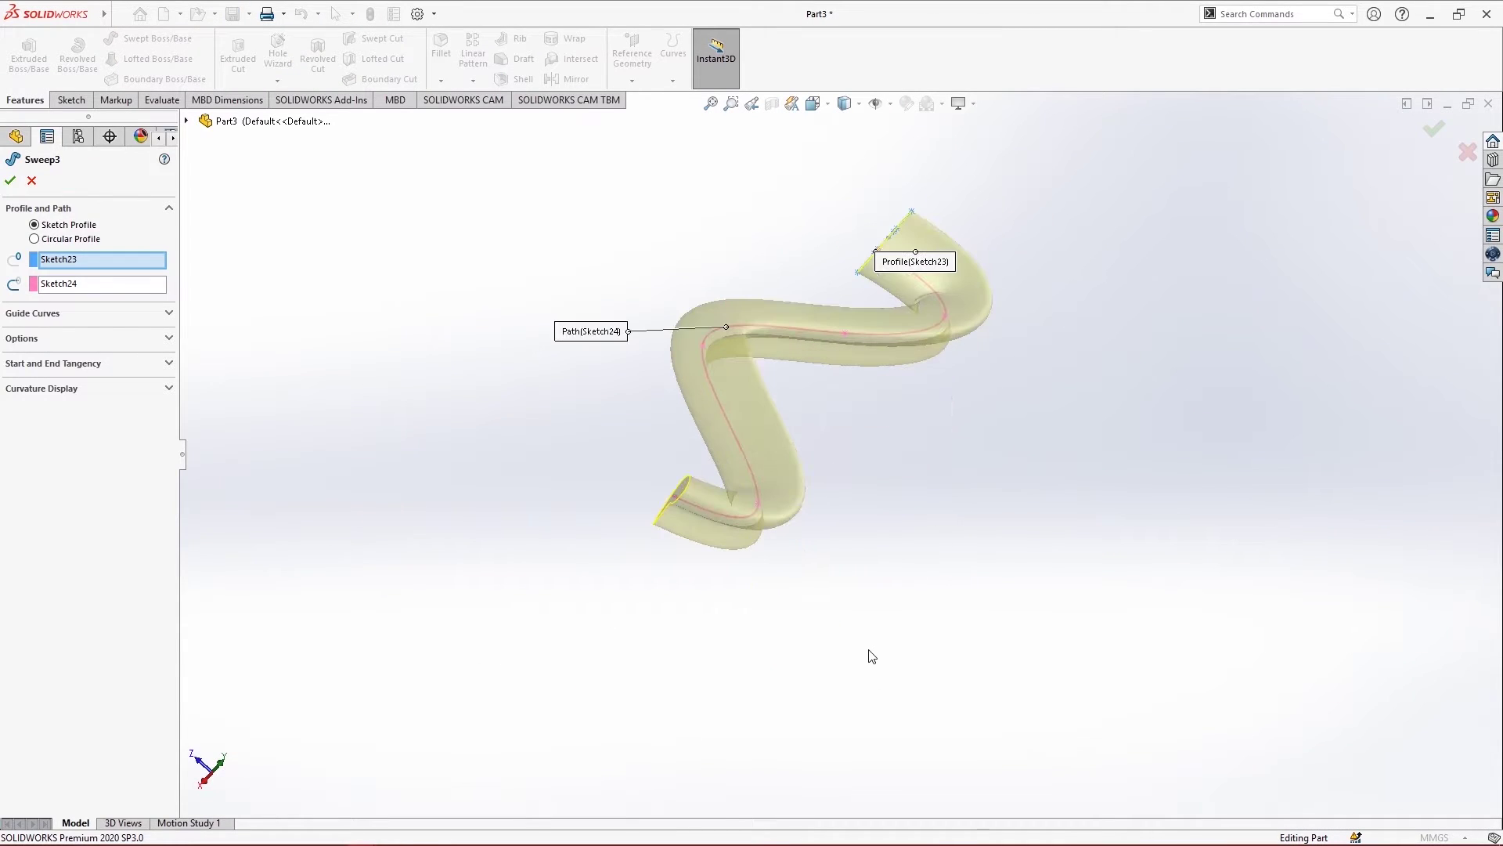
Try a circular sweep profile with diameters of 20 mm and 10 mm, and switch back to a sketch profile
{"action": "left_click", "coordinate": [58, 240]}
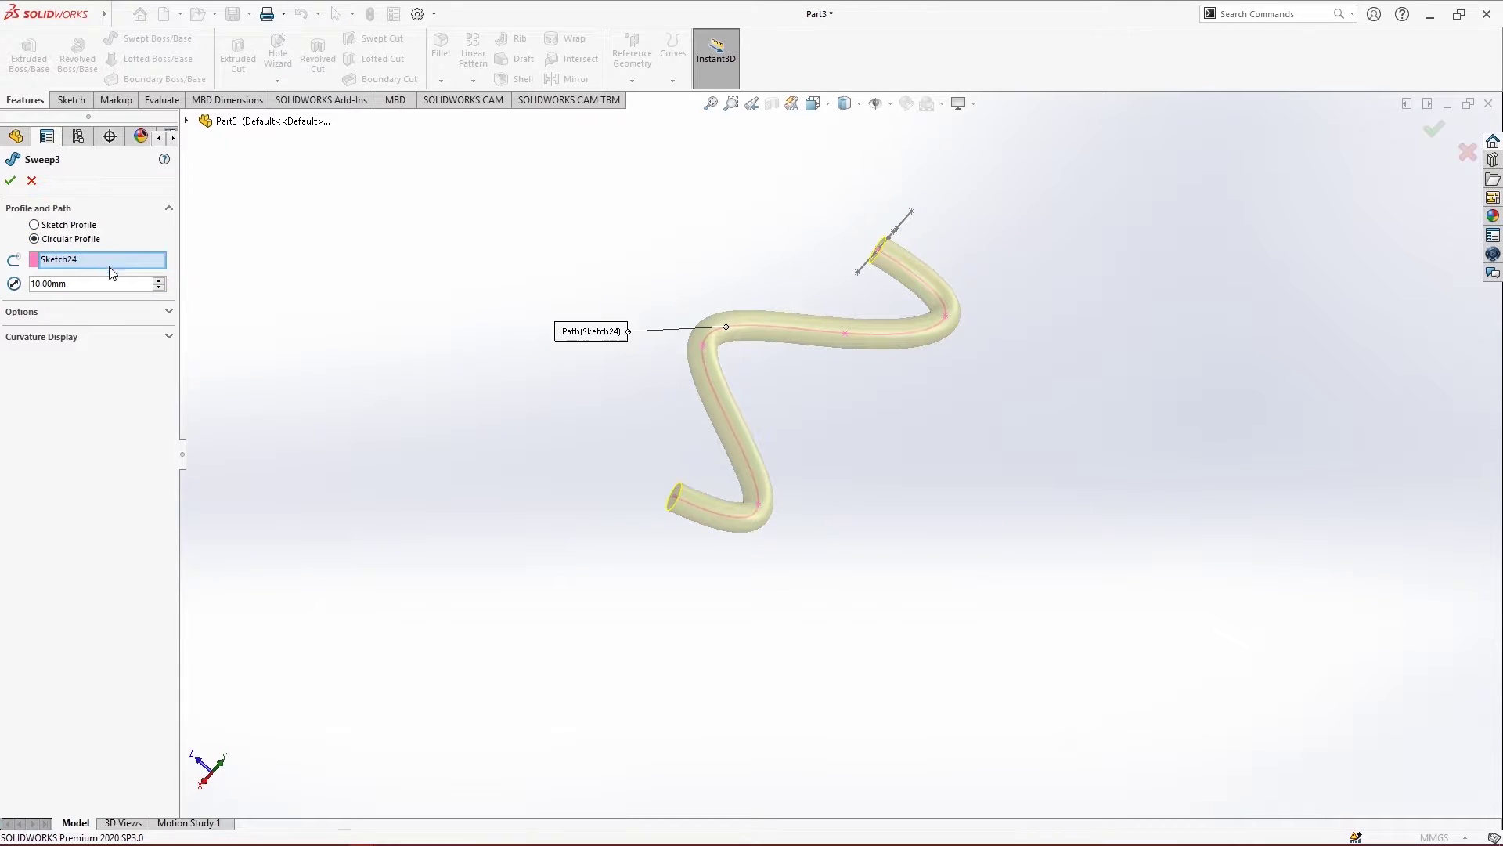
{"action": "left_click", "coordinate": [158, 279]}
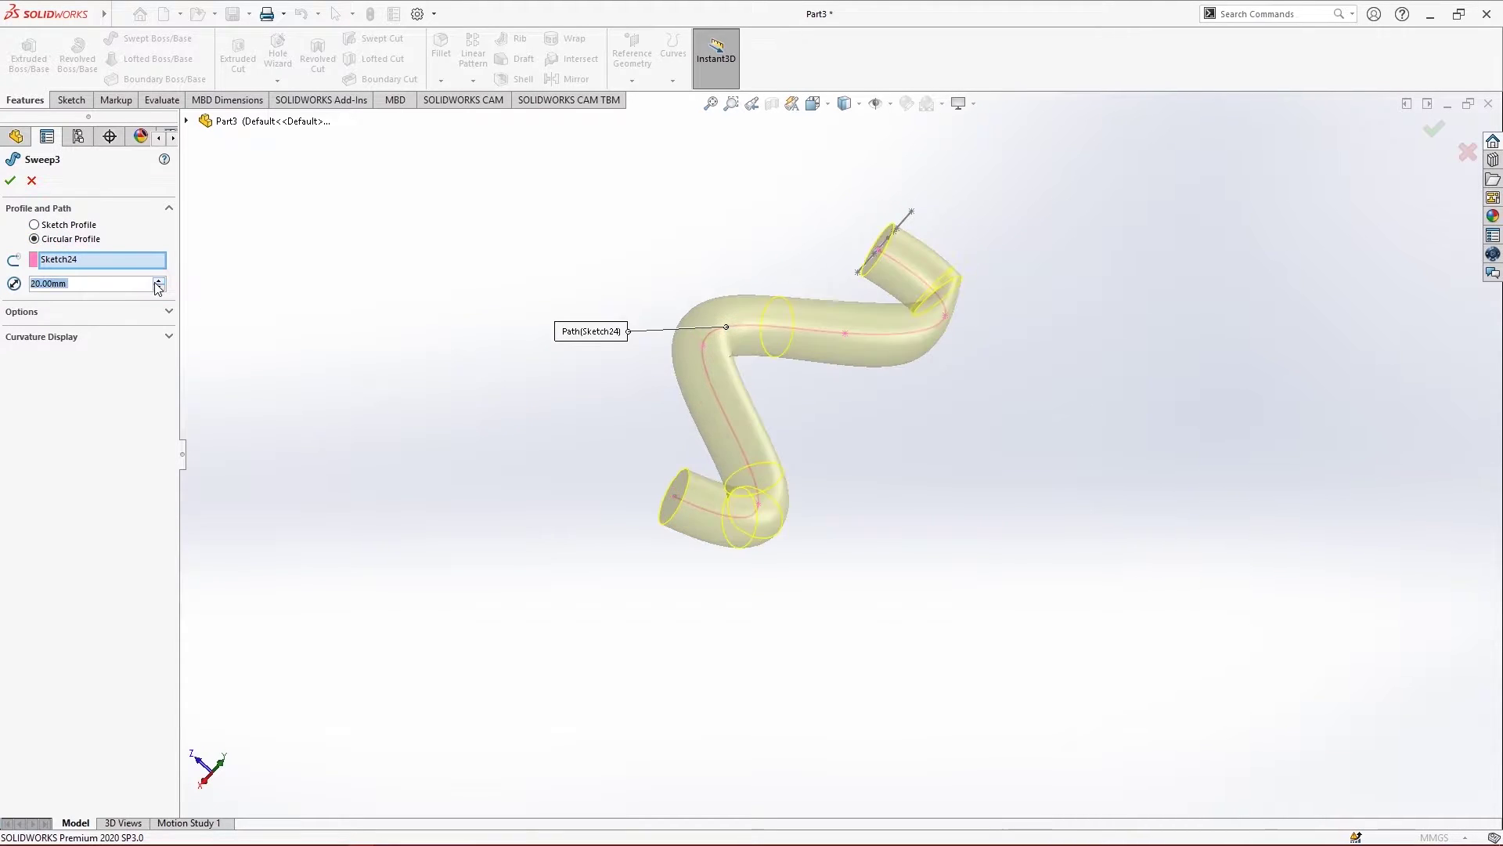
{"action": "left_click", "coordinate": [159, 288]}
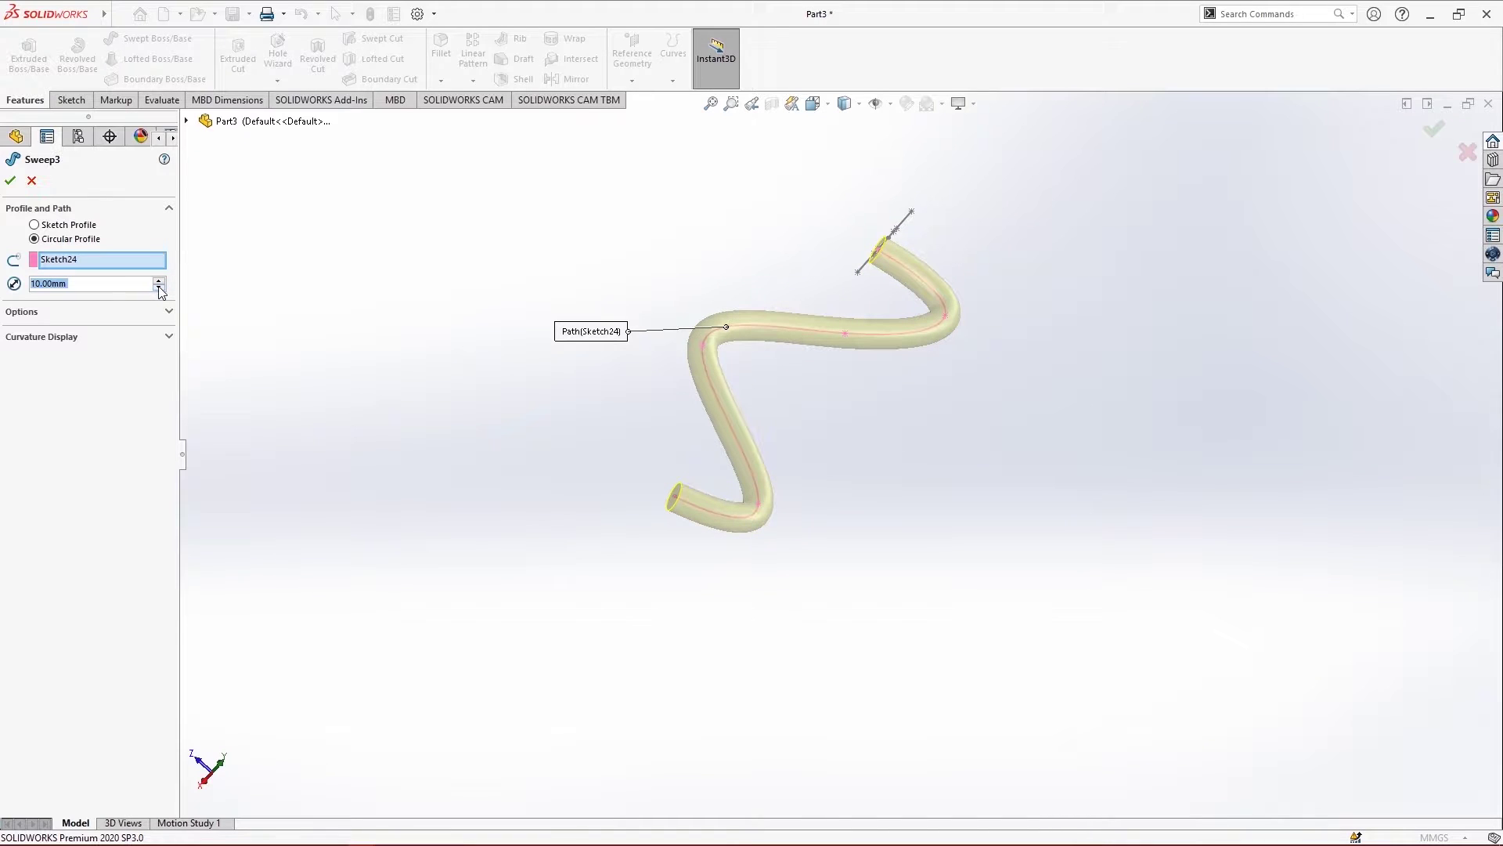
{"action": "left_click", "coordinate": [34, 225]}
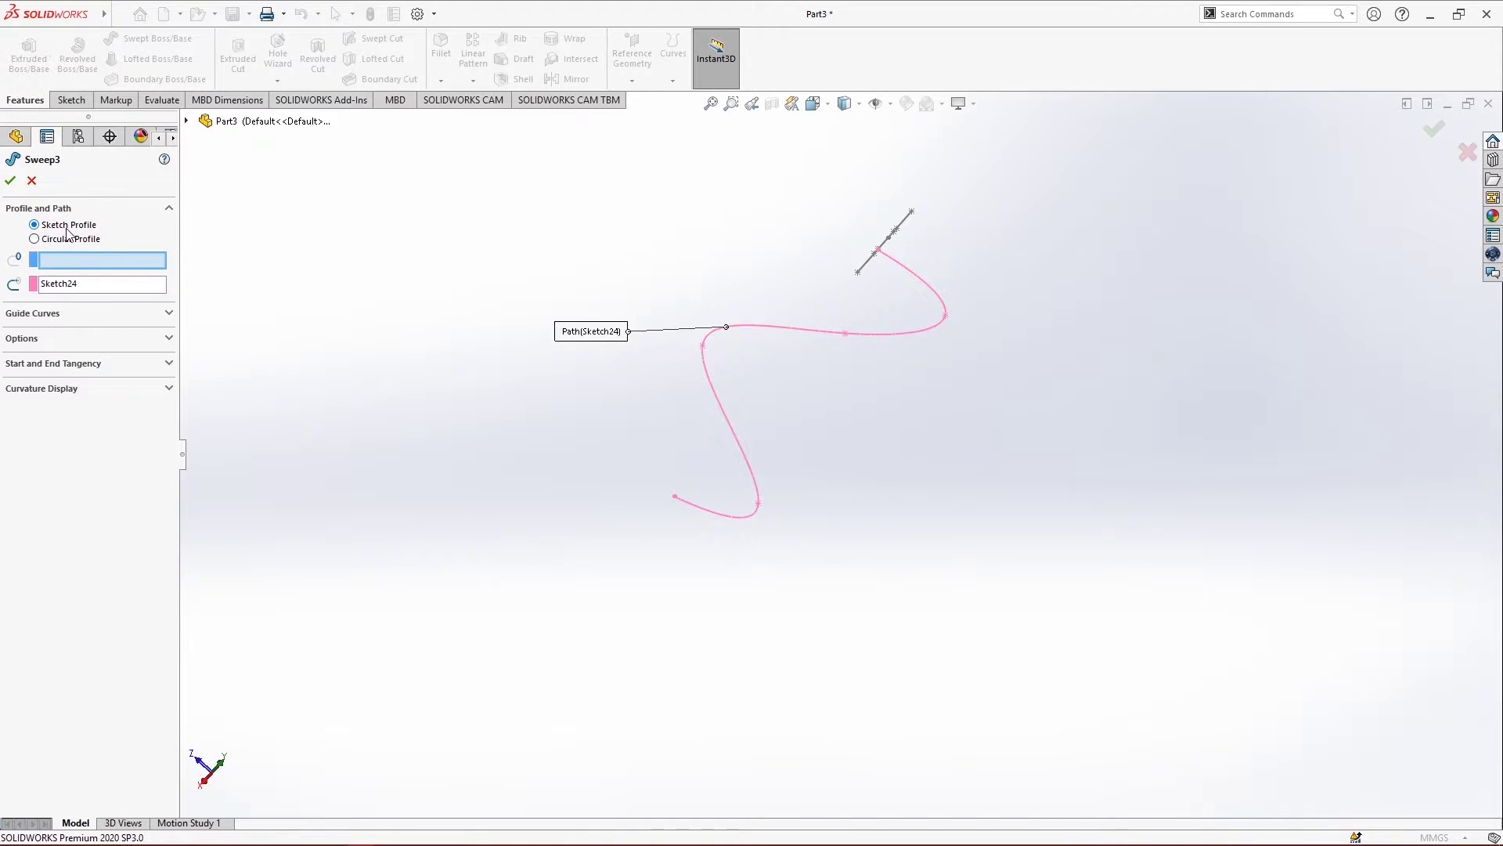
Set the sweep's profile twist option to Specify Twist Value
{"action": "left_click", "coordinate": [158, 343]}
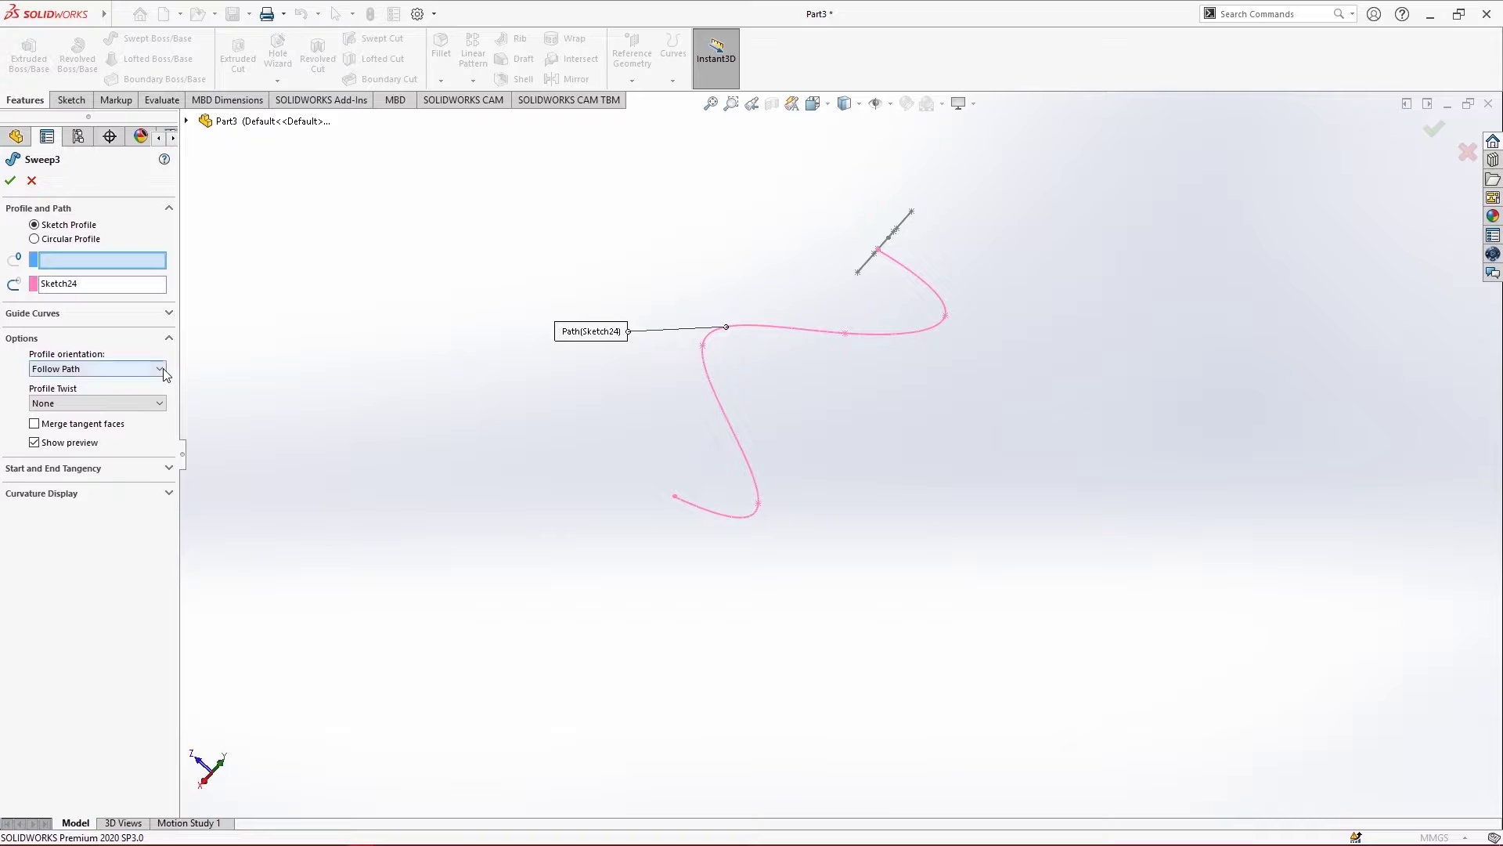
{"action": "left_click", "coordinate": [147, 403]}
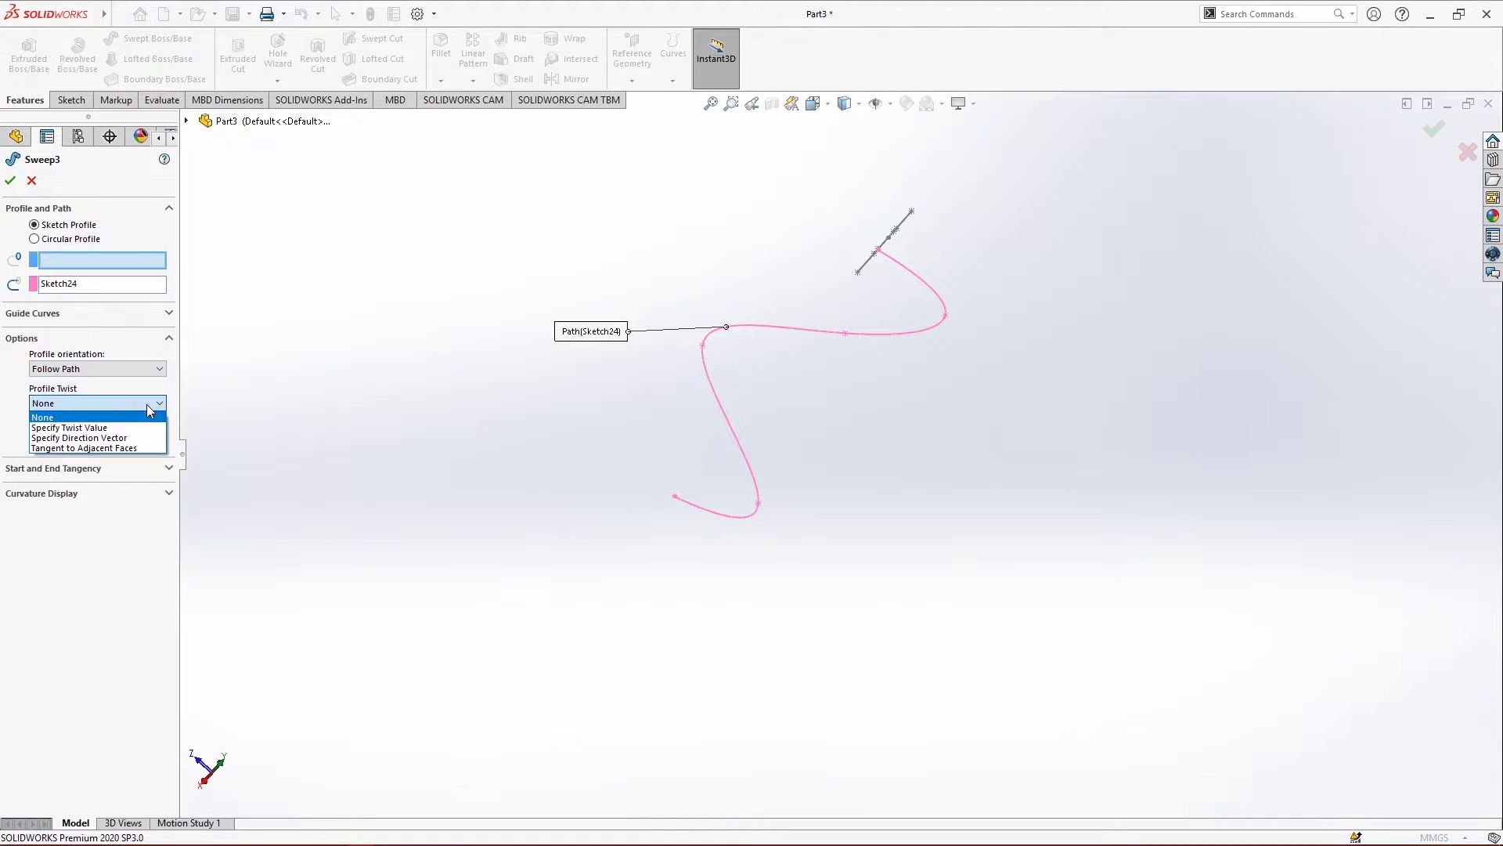
{"action": "left_click", "coordinate": [148, 428]}
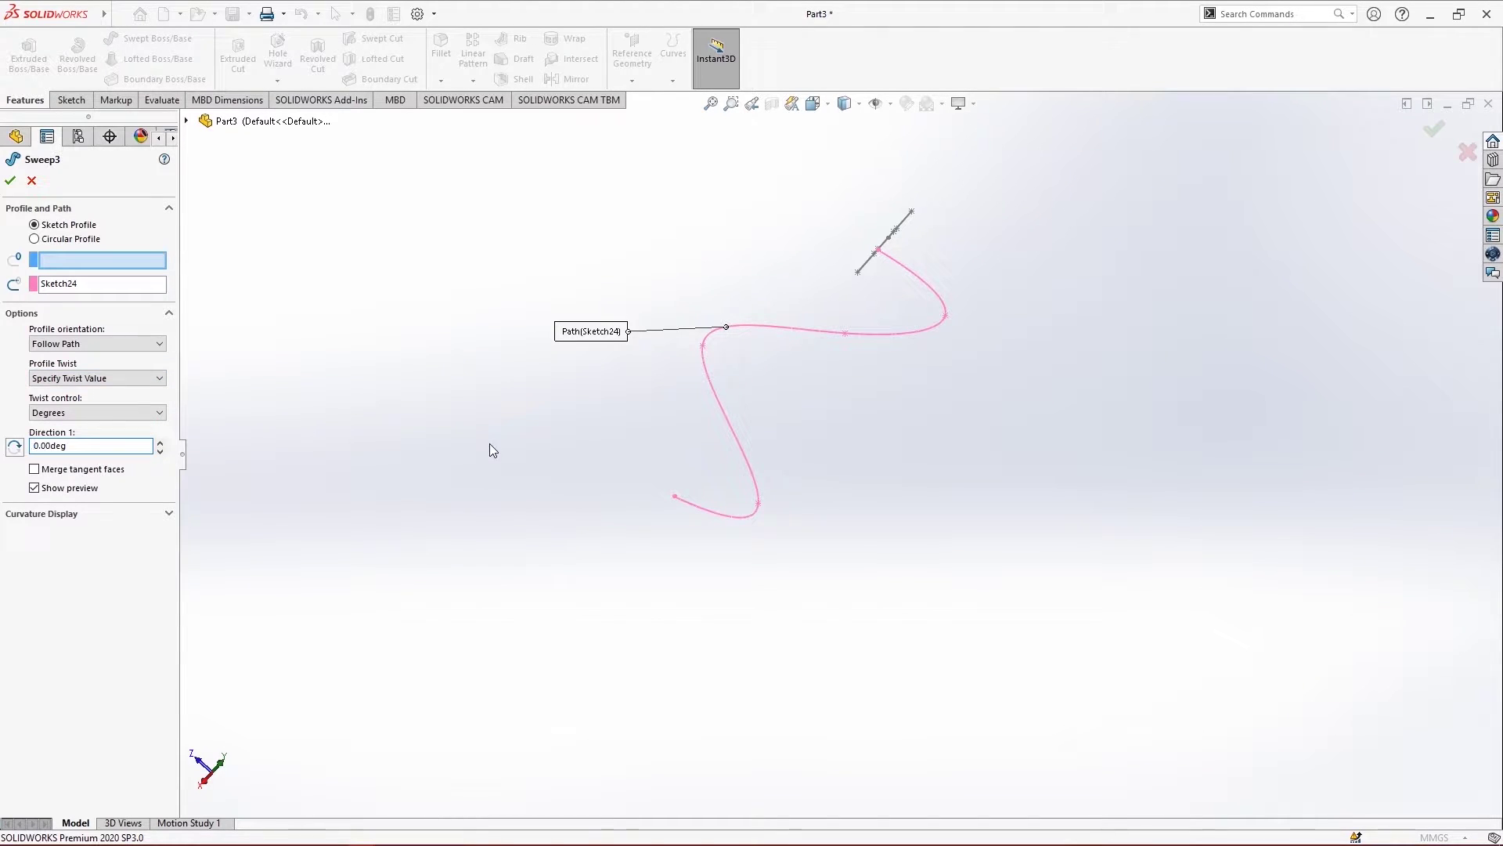
Select the closed spline sketch as the sweep profile
{"action": "left_click", "coordinate": [90, 258]}
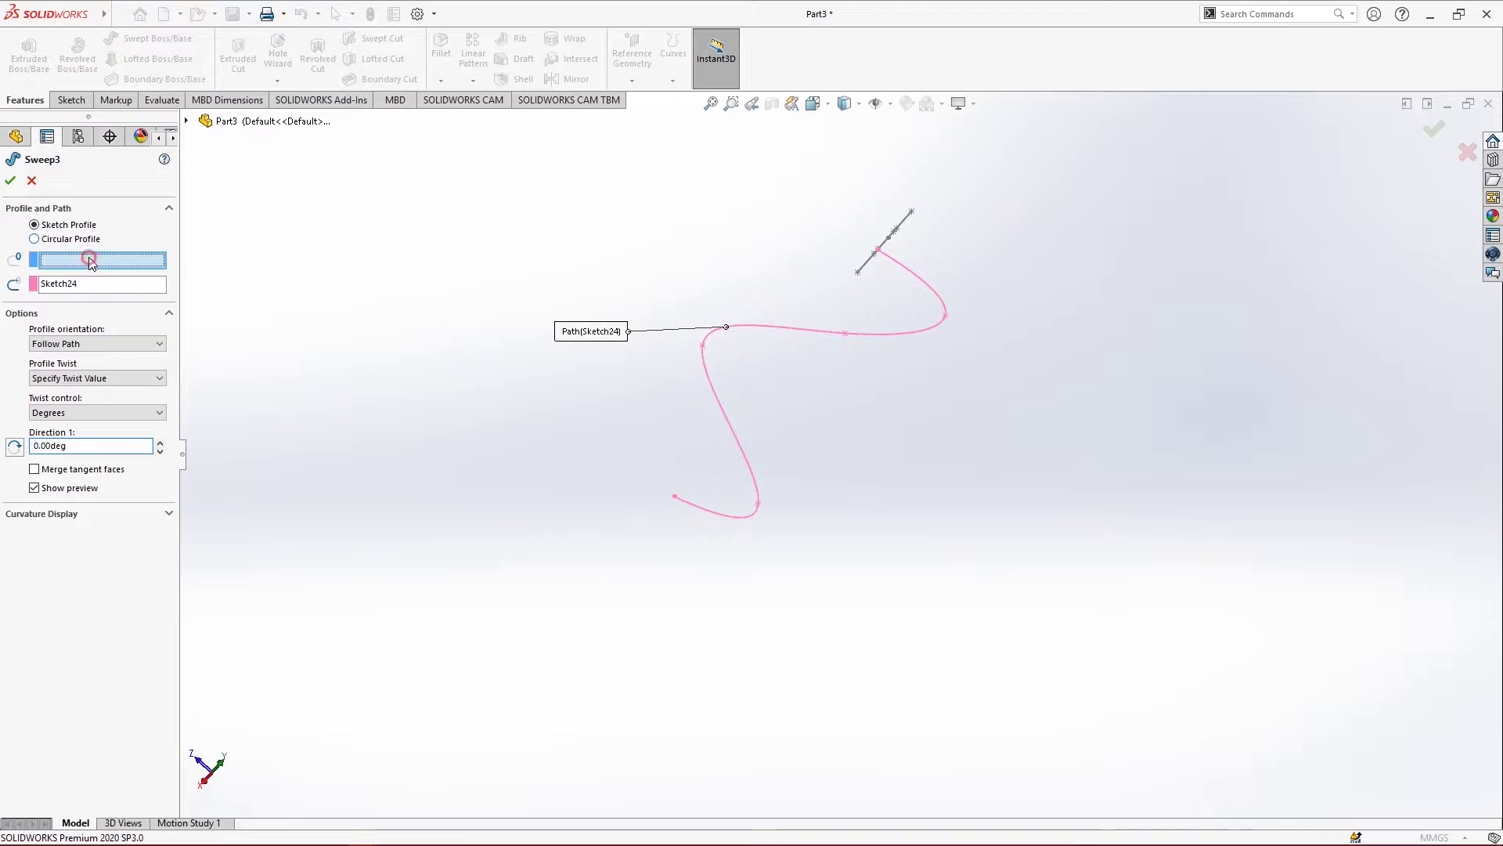
{"action": "scroll", "coordinate": [866, 265], "scroll_direction": "down", "scroll_amount": 5}
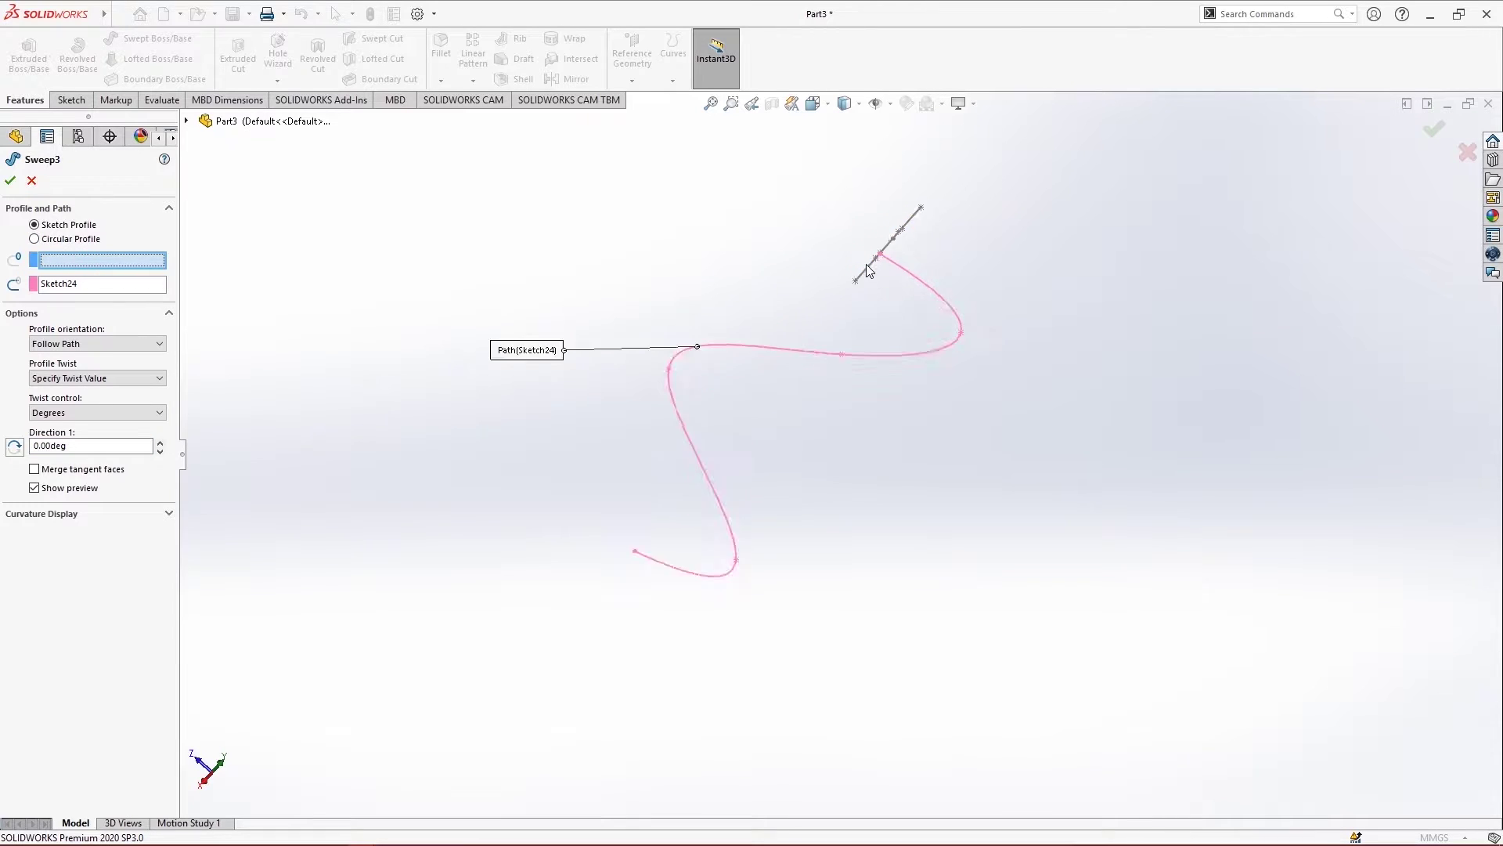
{"action": "mouse_move", "coordinate": [866, 264]}
{"action": "middle_mouse_down"}
{"action": "mouse_move", "coordinate": [816, 227]}
{"action": "mouse_move", "coordinate": [942, 338]}
{"action": "middle_mouse_up"}
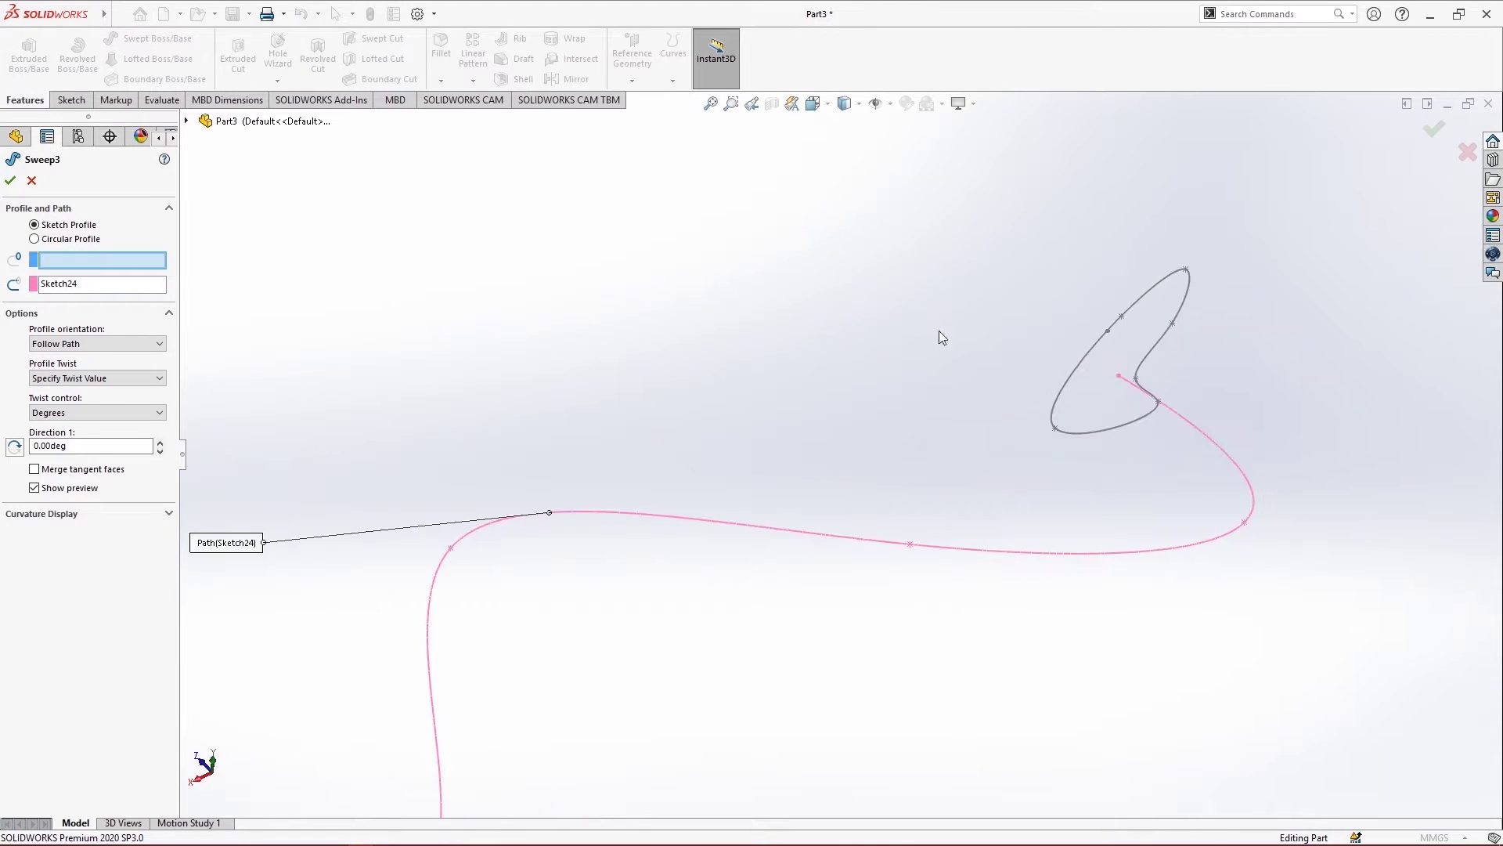
{"action": "left_click", "coordinate": [1063, 398]}
{"action": "scroll", "coordinate": [598, 433], "scroll_direction": "up", "scroll_amount": 4}
{"action": "middle_click_drag", "start_coordinate": [862, 584], "coordinate": [641, 671]}
{"action": "scroll", "coordinate": [775, 559], "scroll_direction": "down", "scroll_amount": 3}
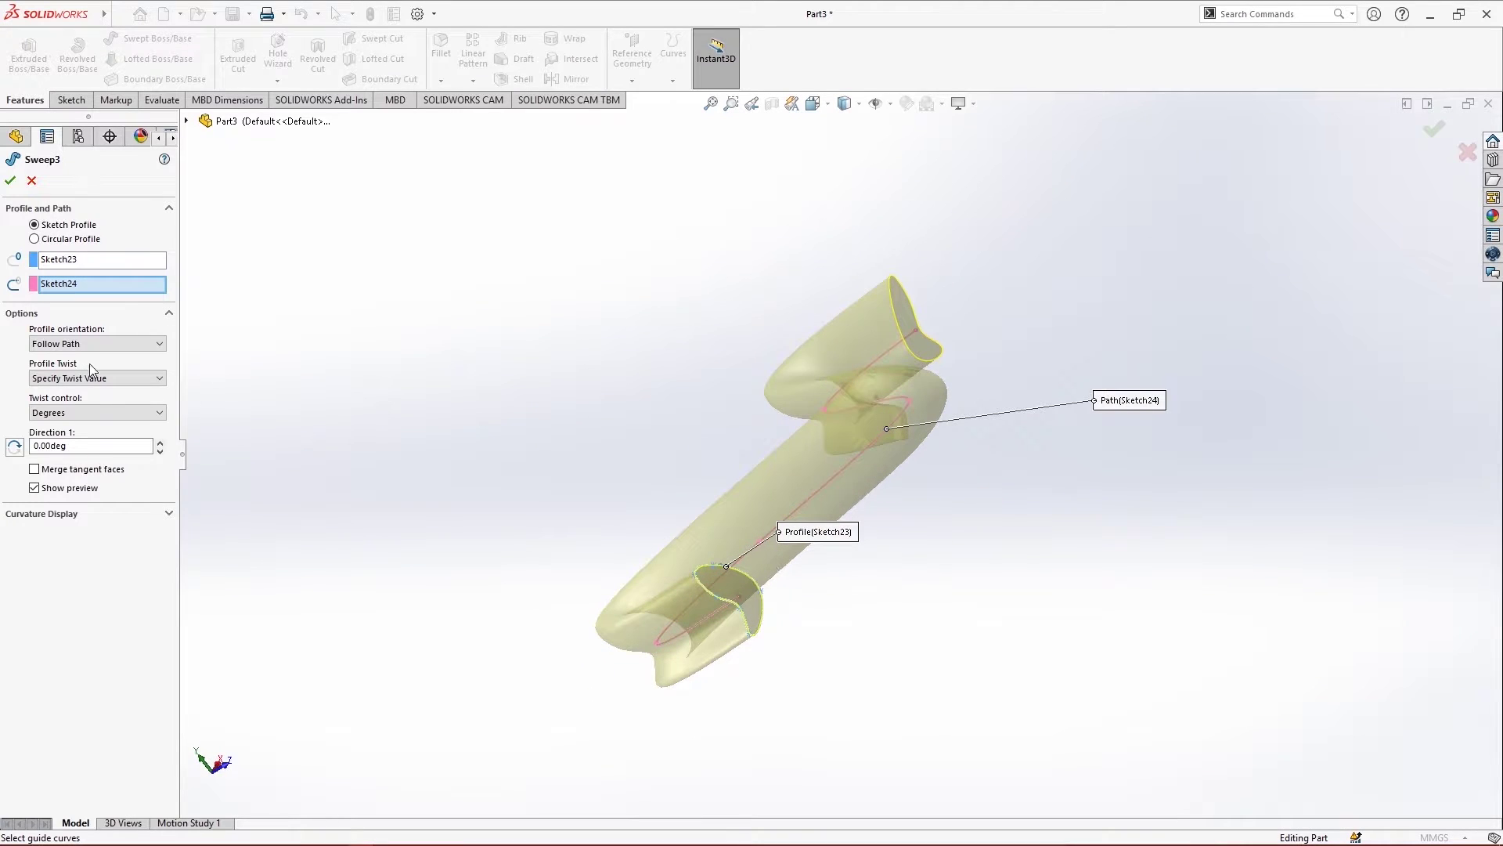
Try sweep twist angles of 10, 20 and 23 degrees, and set the twist to 46 degrees
{"action": "left_click", "coordinate": [161, 441]}
{"action": "left_click", "coordinate": [160, 443]}
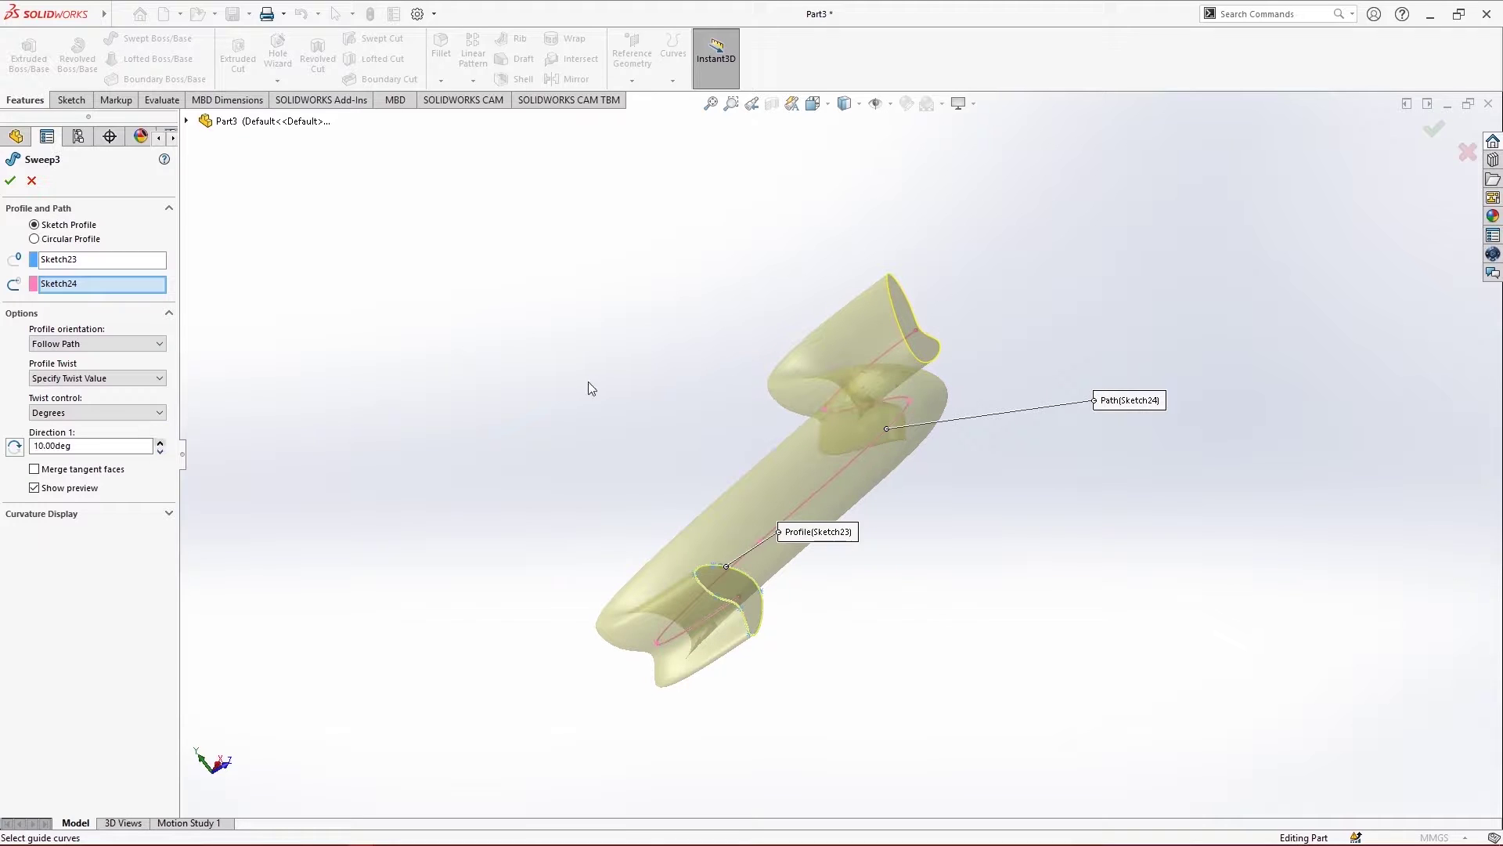
{"action": "middle_click_drag", "start_coordinate": [587, 386], "coordinate": [577, 510]}
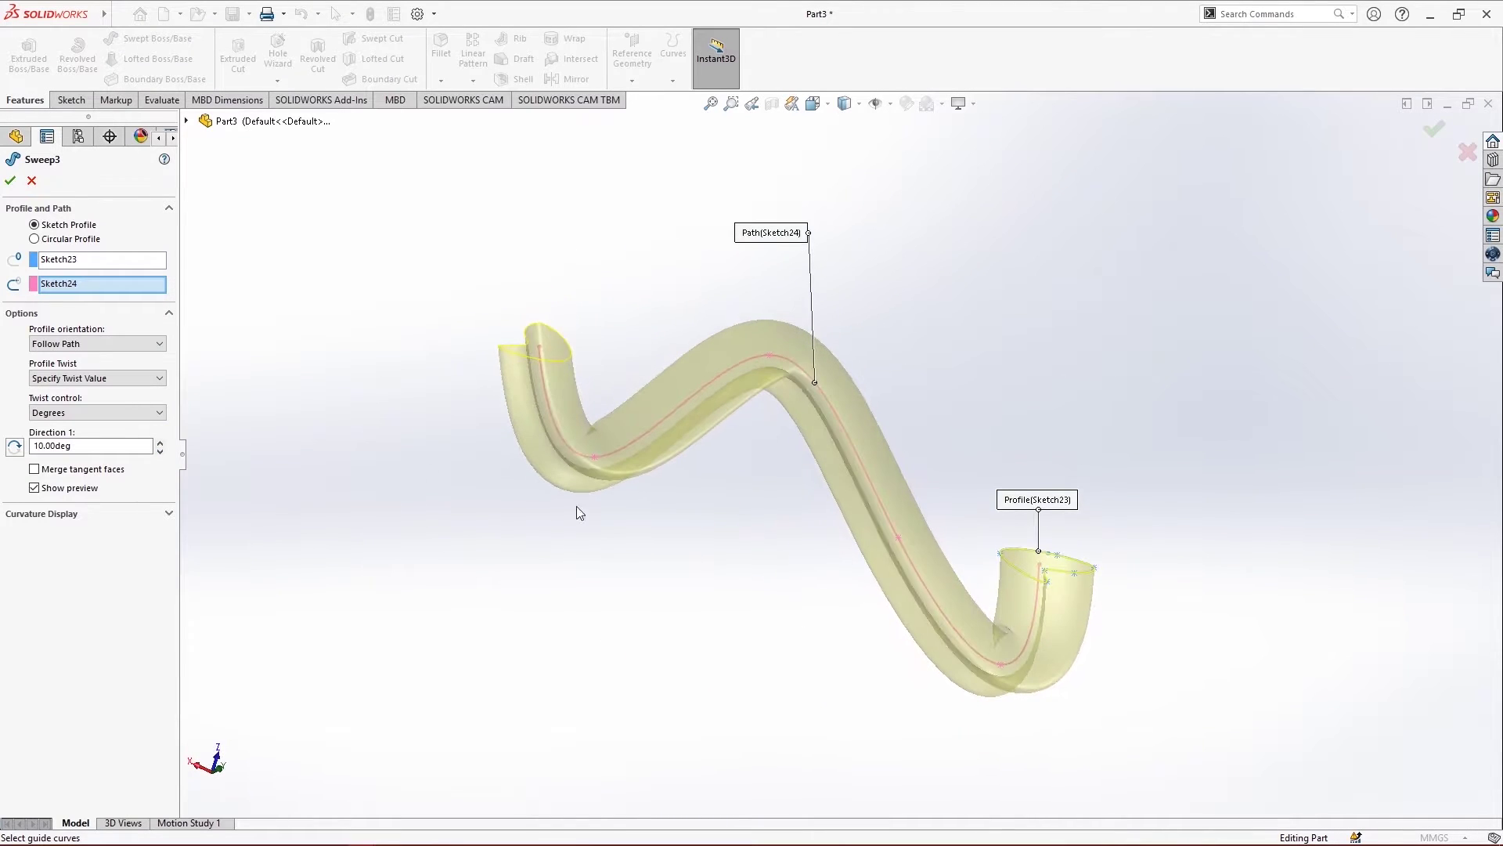
{"action": "left_click", "coordinate": [159, 443]}
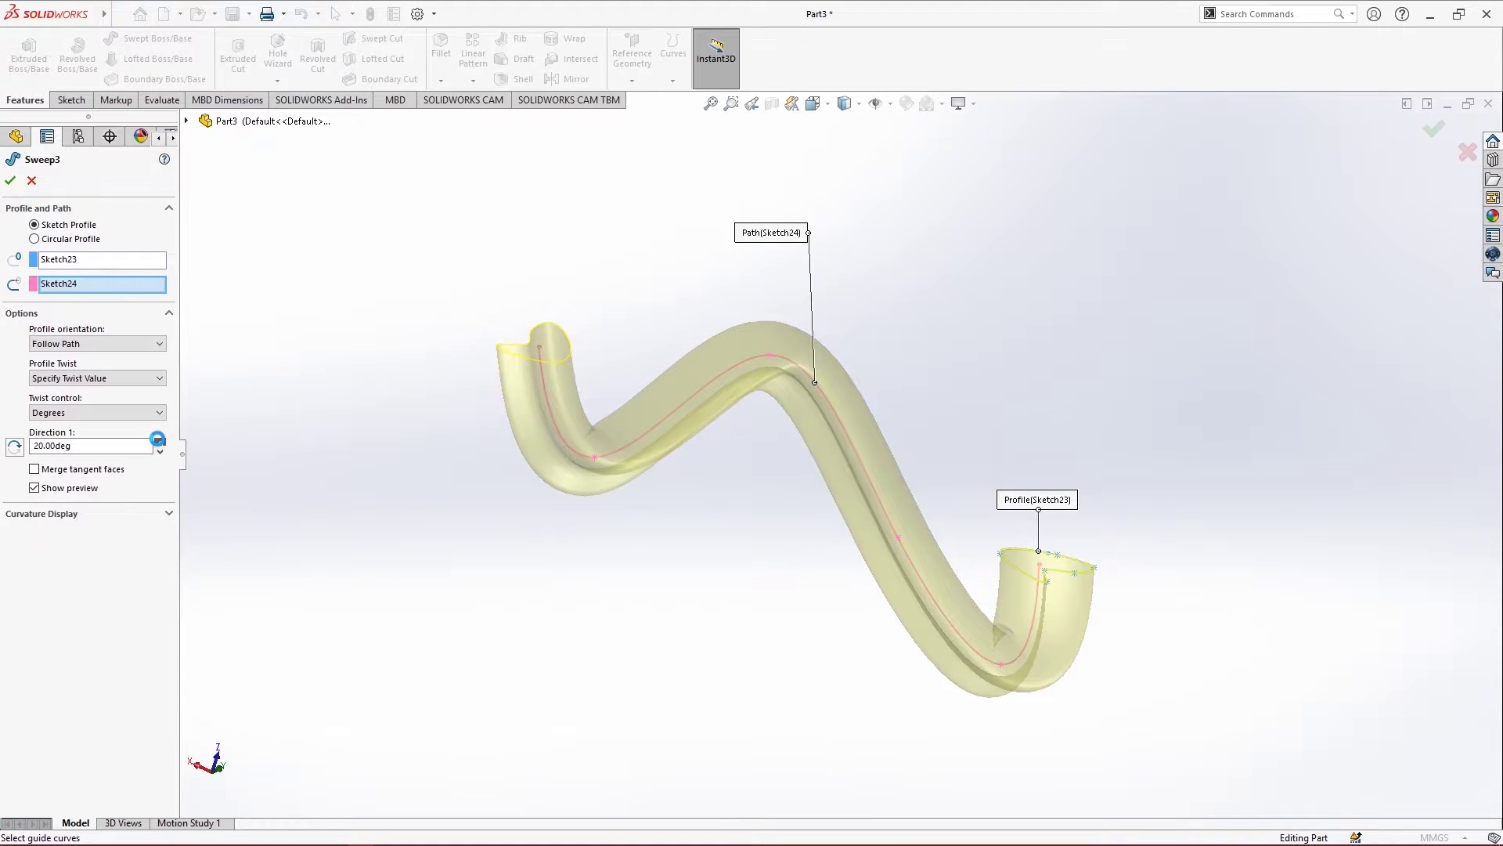
{"action": "left_click", "coordinate": [160, 442]}
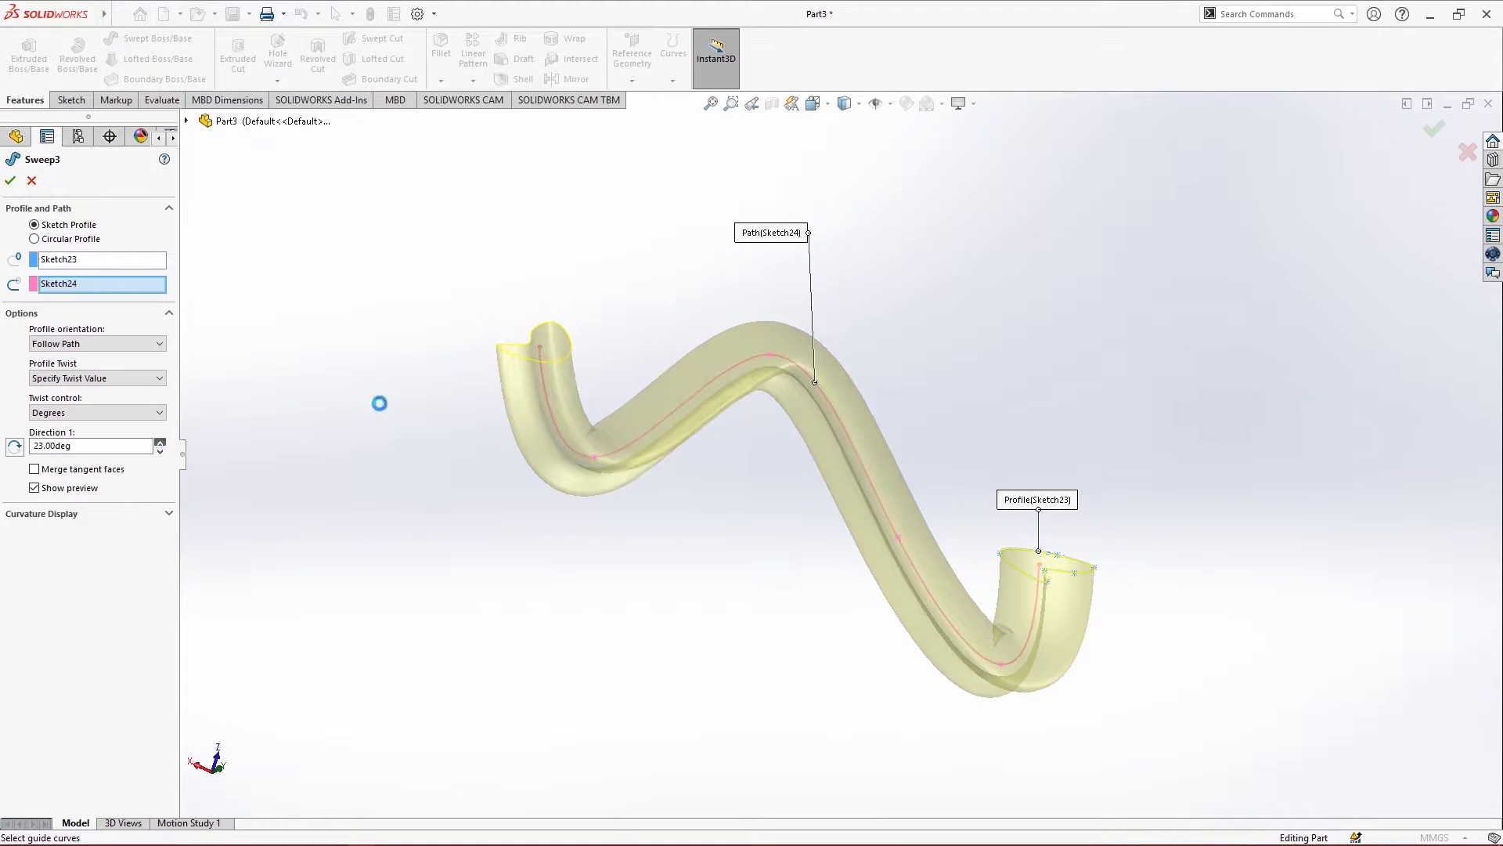
{"action": "left_click", "coordinate": [161, 450]}
{"action": "left_click_drag", "start_coordinate": [110, 445], "coordinate": [25, 447]}
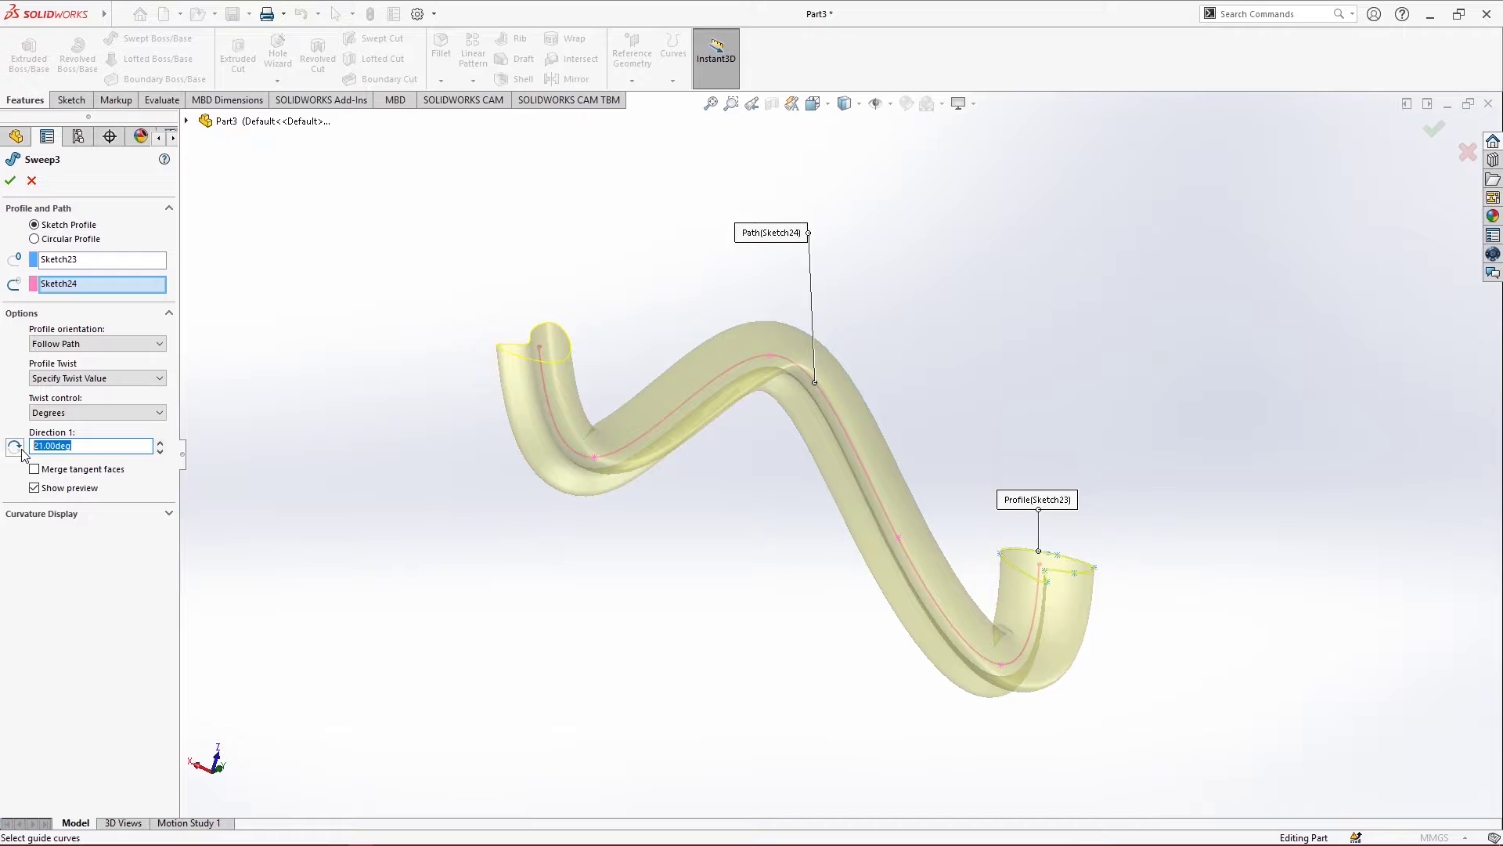
{"action": "type", "text": "46"}
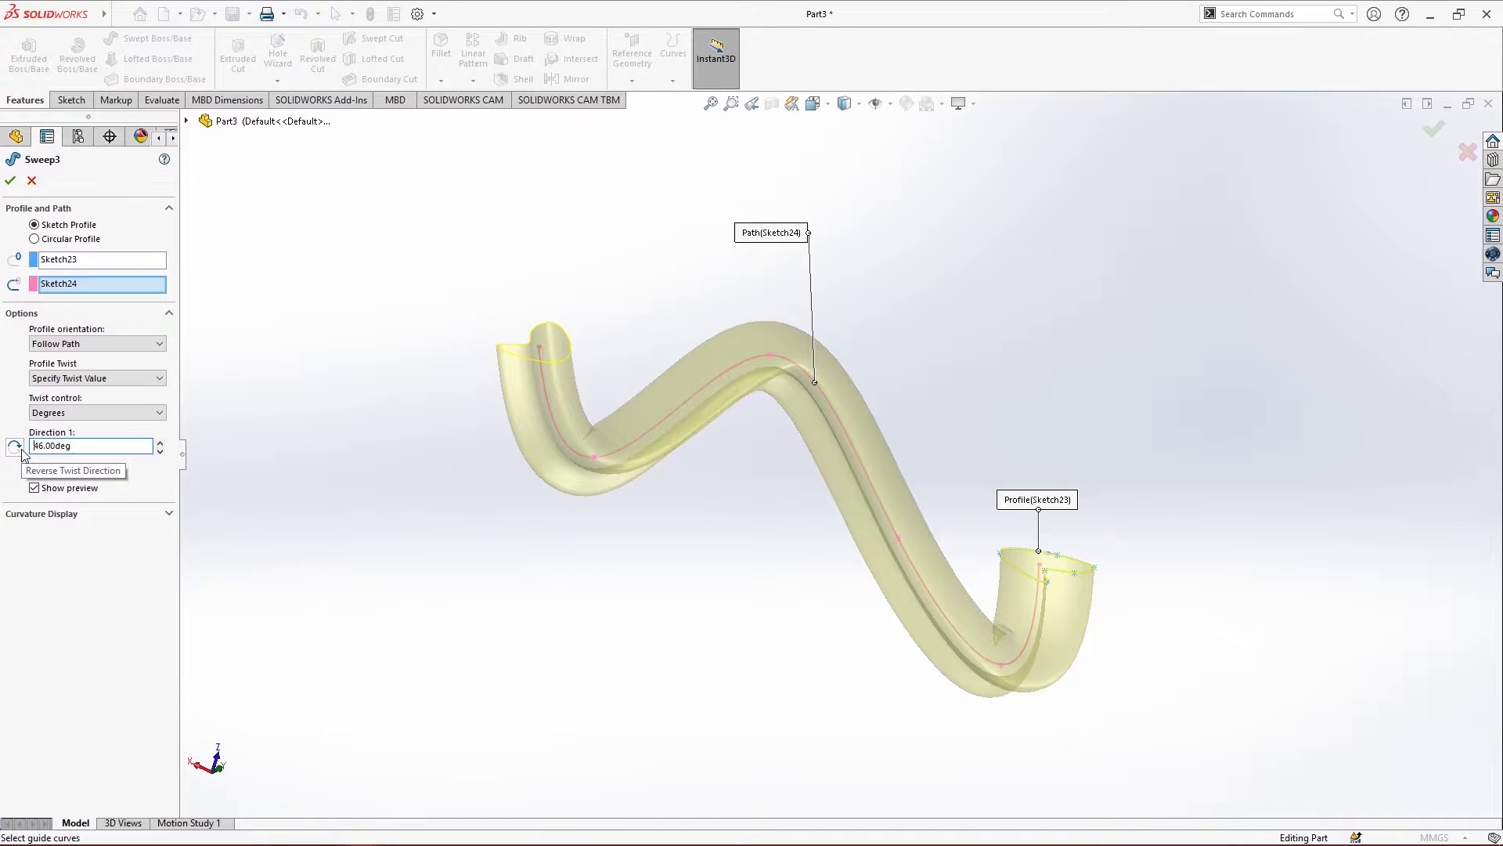
{"action": "left_click", "coordinate": [21, 451]}
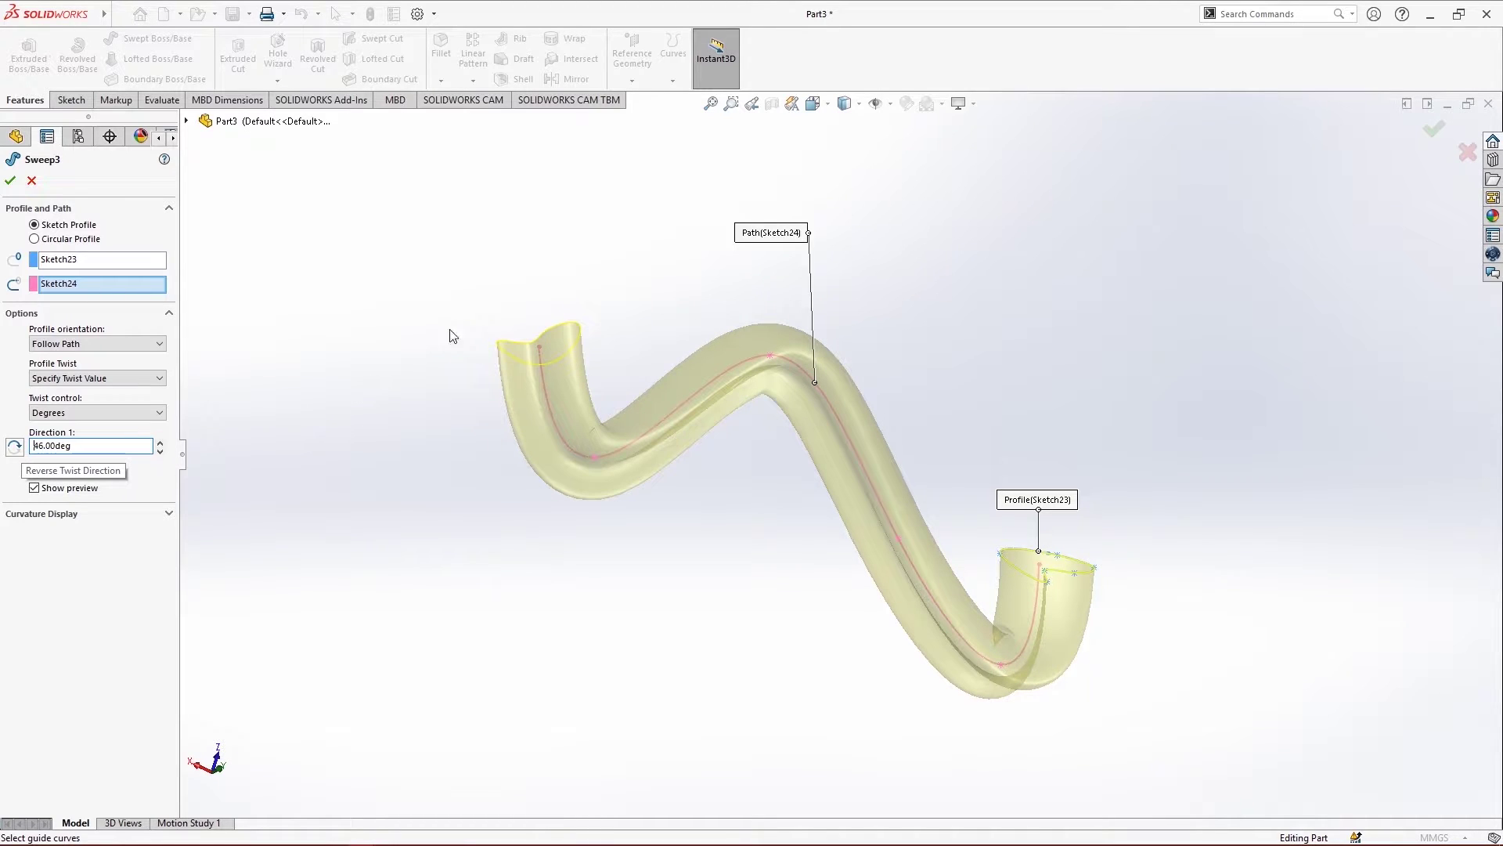
Try the Keep Normal Constant profile orientation for the sweep, and return it to Follow Path
{"action": "left_click", "coordinate": [123, 347]}
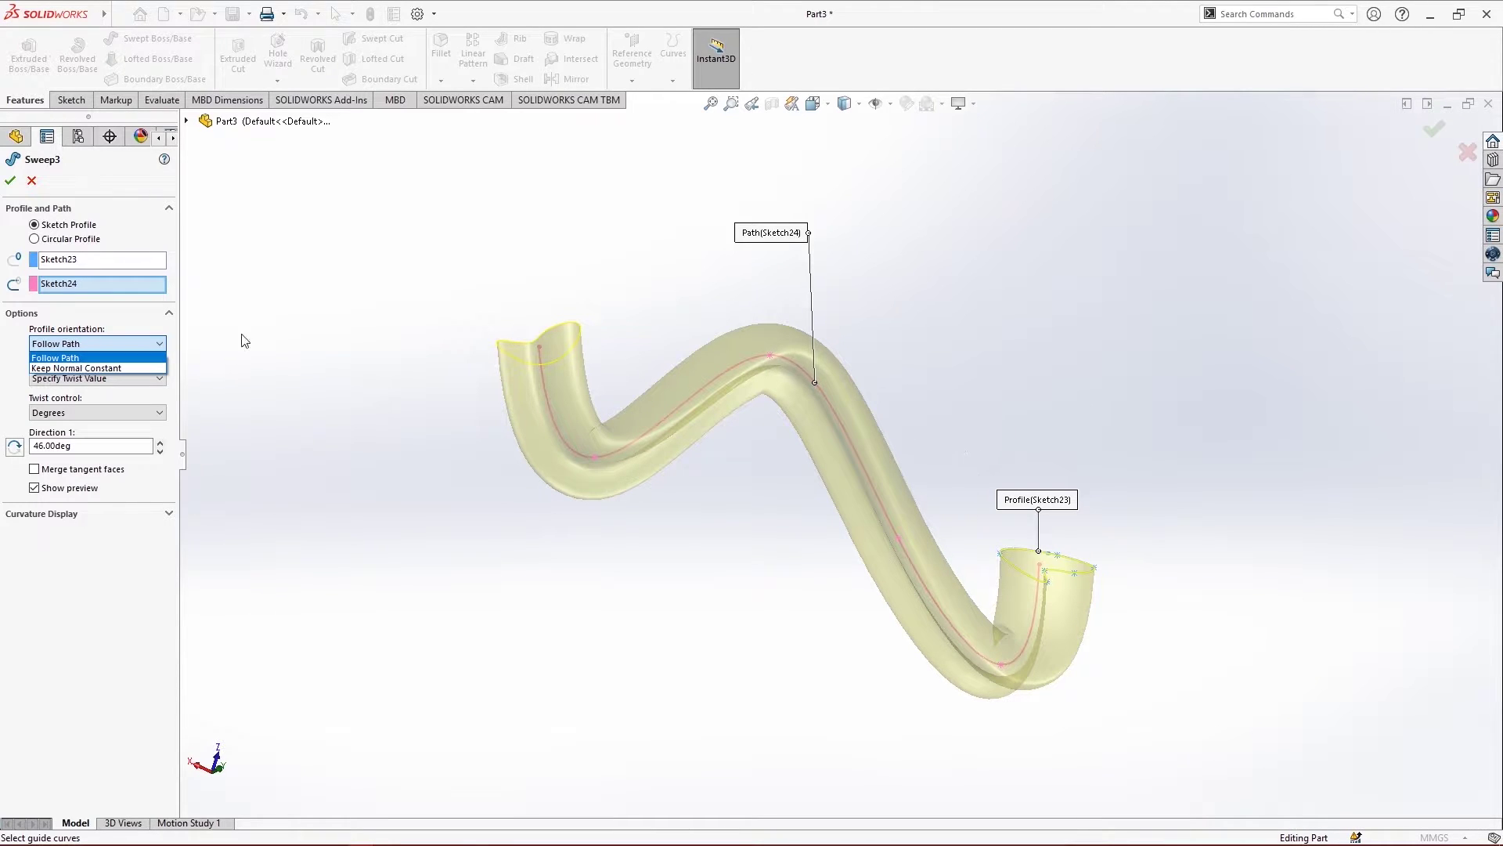
{"action": "left_click", "coordinate": [270, 270]}
{"action": "middle_click_drag", "start_coordinate": [460, 300], "coordinate": [490, 389]}
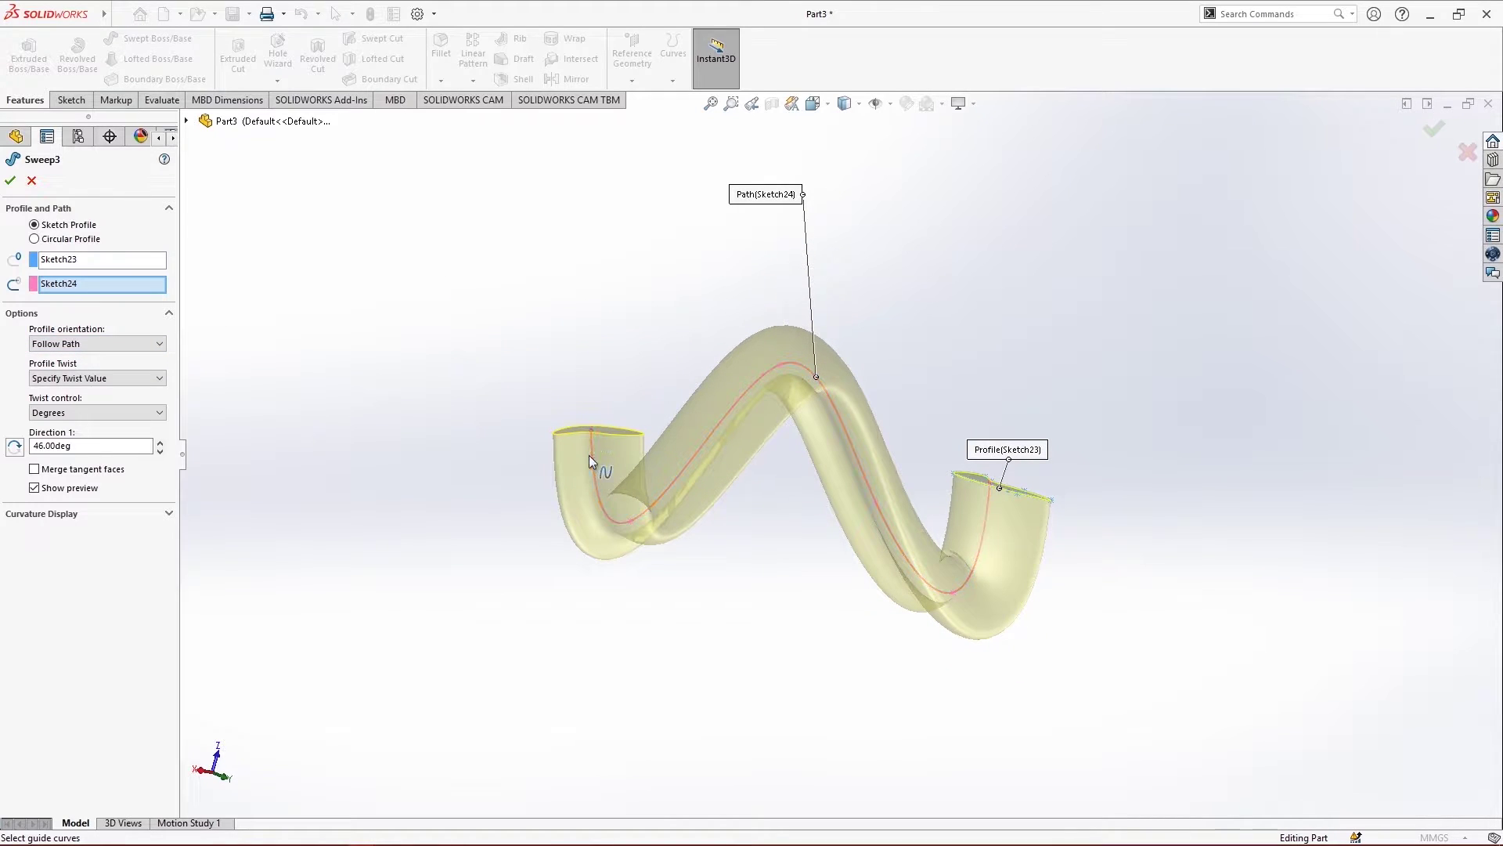
{"action": "left_click", "coordinate": [69, 343]}
{"action": "left_click", "coordinate": [87, 362]}
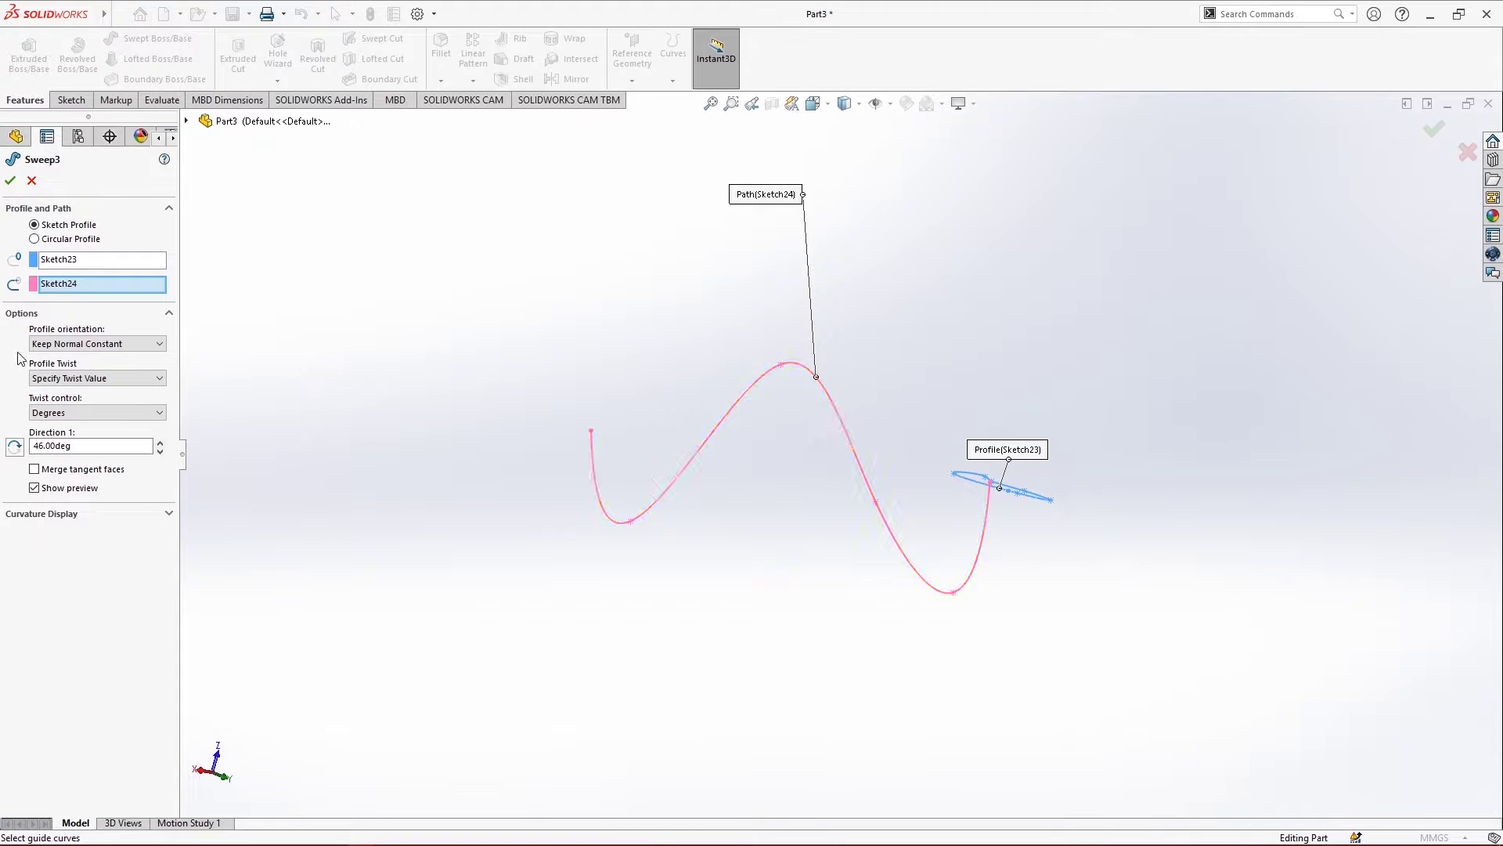
{"action": "left_click", "coordinate": [81, 345]}
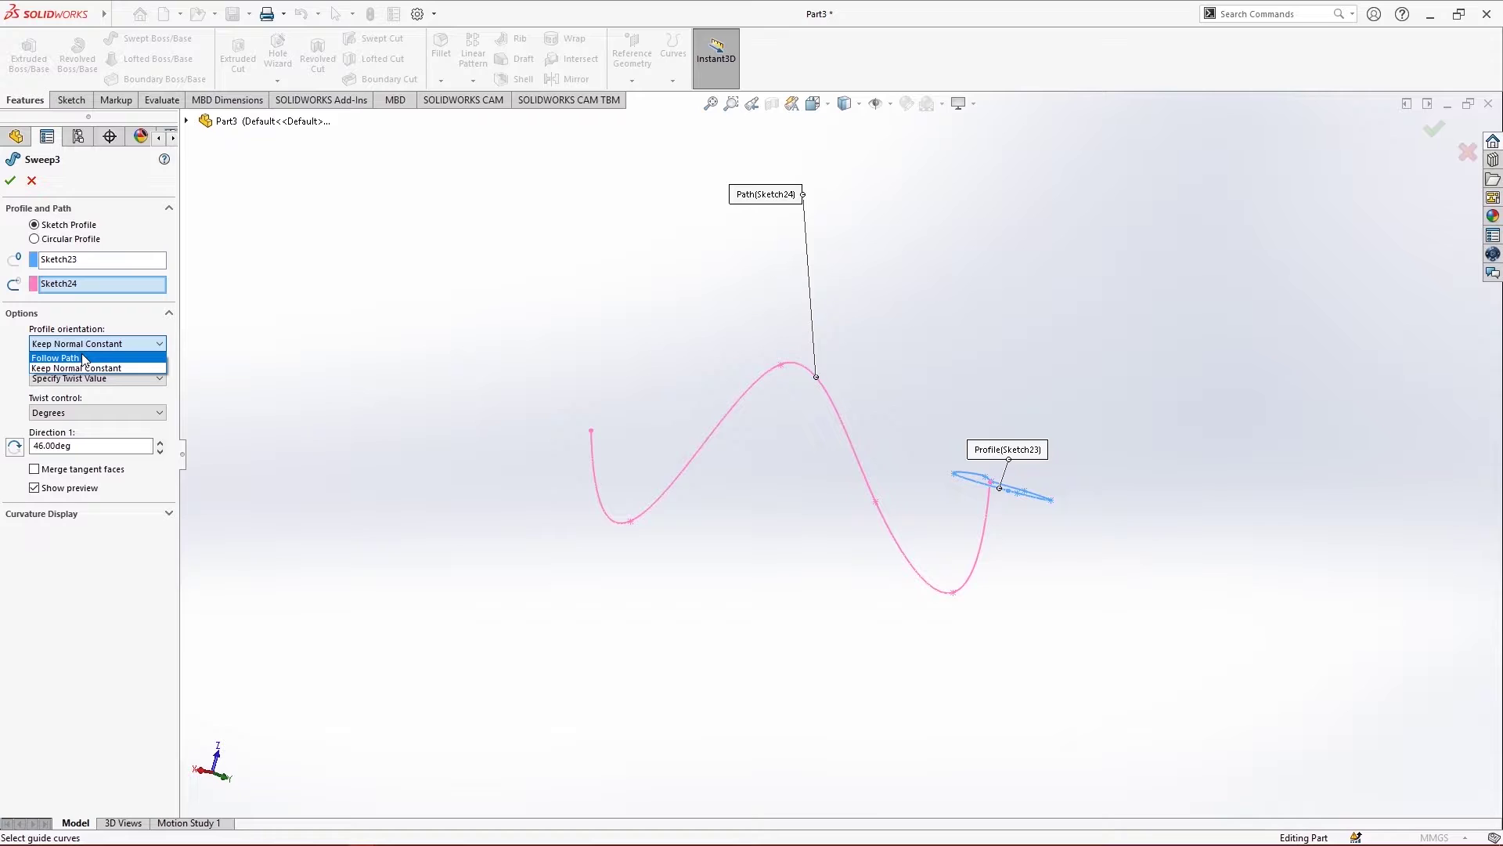
{"action": "left_click", "coordinate": [84, 358]}
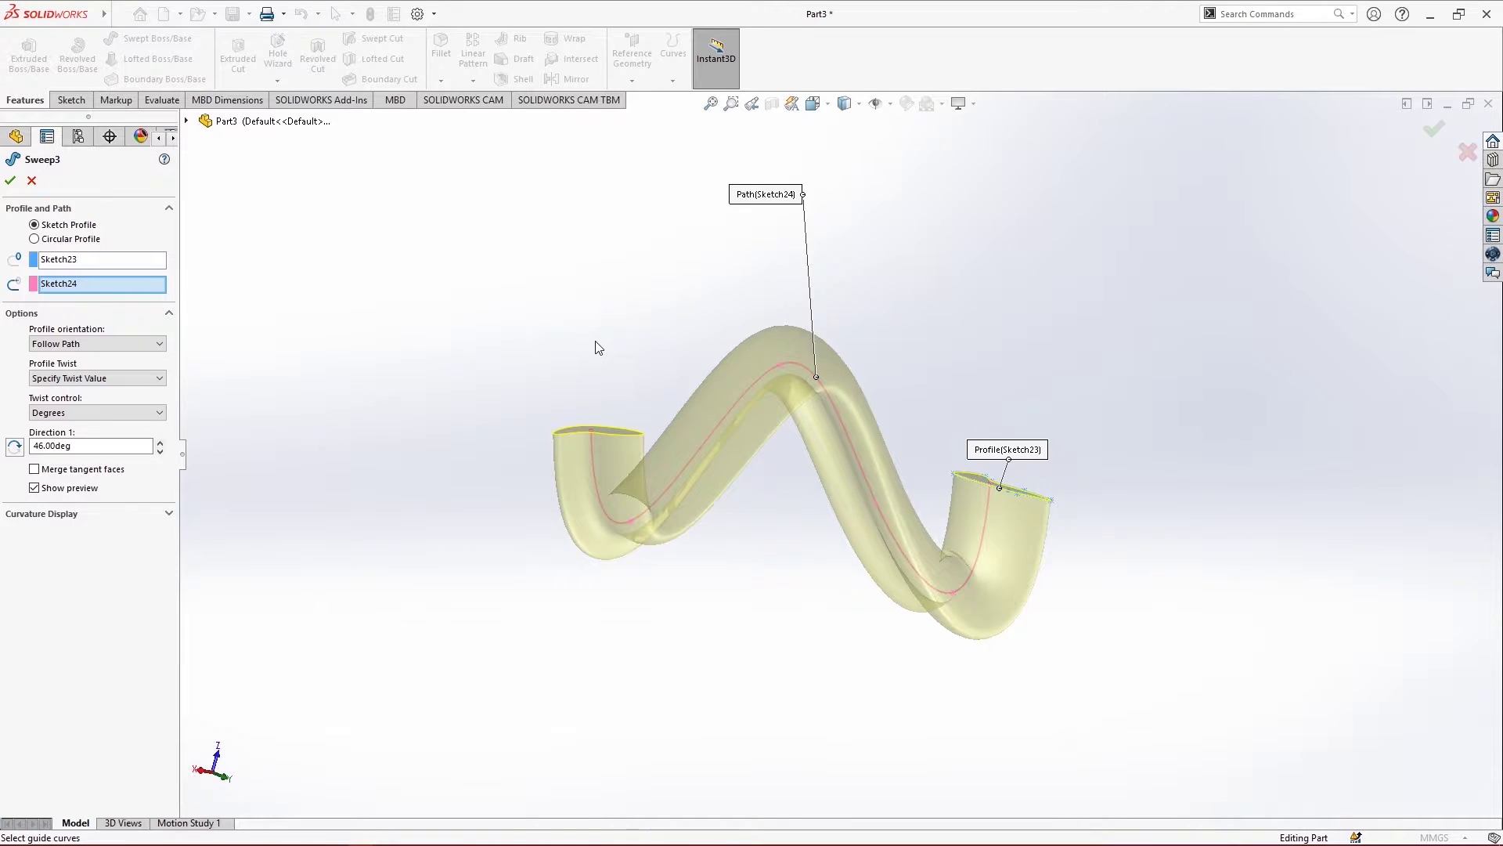
Accept the edited sweep with its twist and inspect the resulting solid from several angles
{"action": "middle_click_drag", "start_coordinate": [597, 345], "coordinate": [537, 463]}
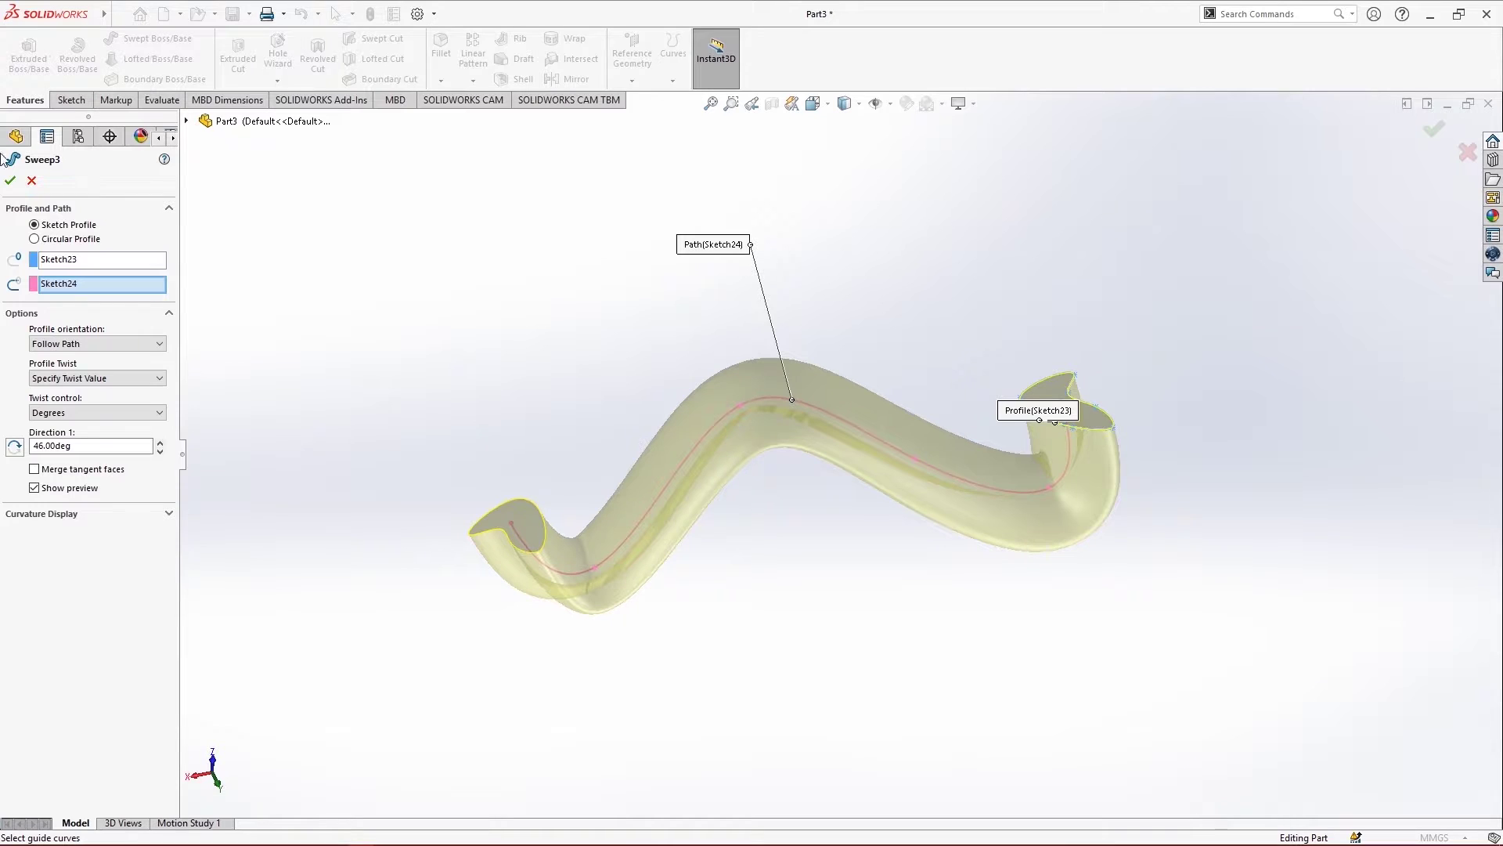
{"action": "key", "text": "Return"}
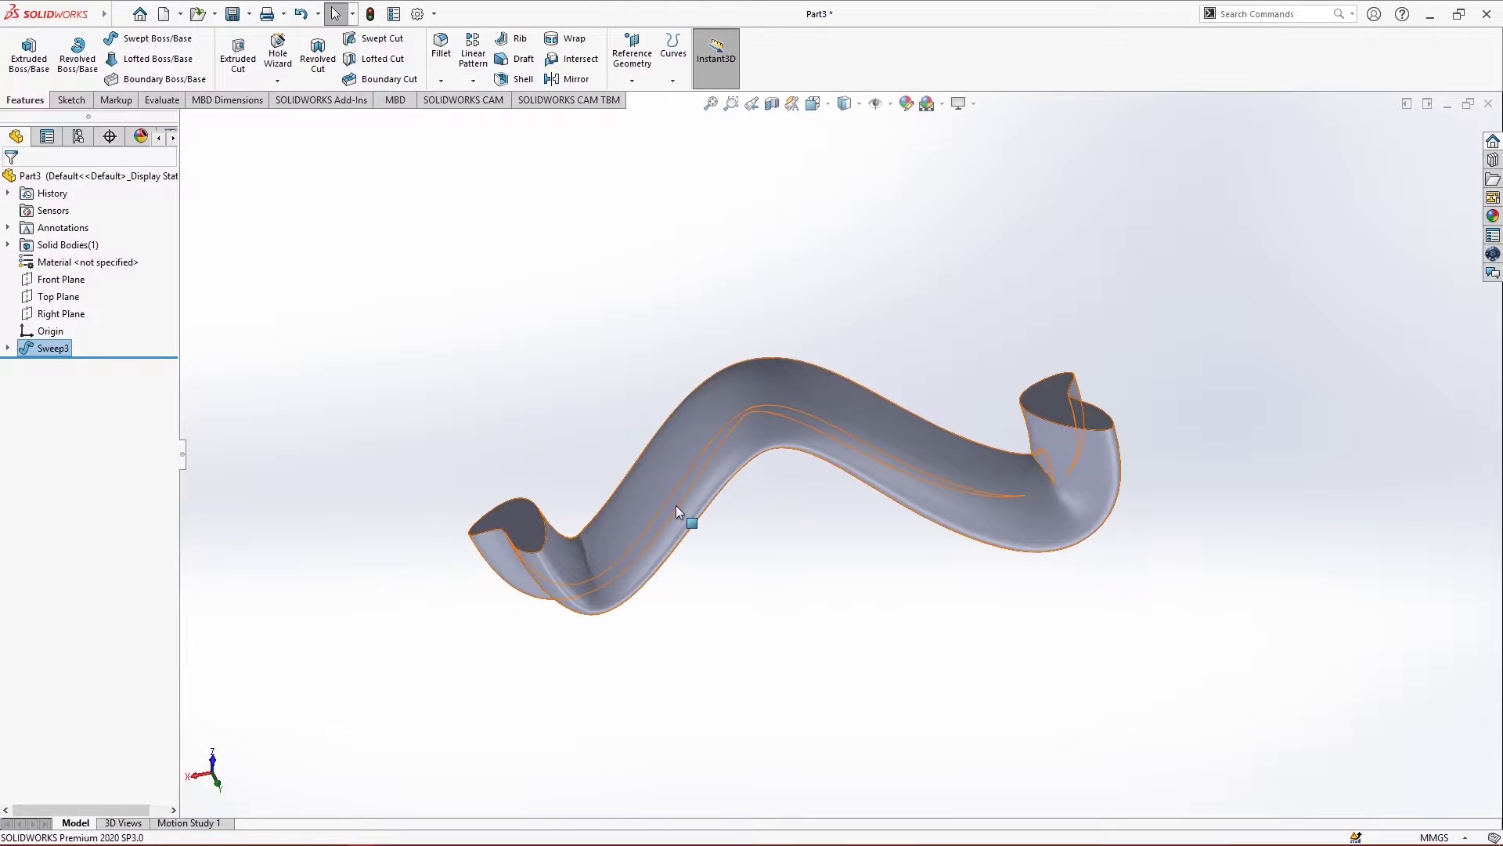
{"action": "middle_click_drag", "start_coordinate": [677, 511], "coordinate": [639, 681]}
{"action": "scroll", "coordinate": [827, 321], "scroll_direction": "down", "scroll_amount": 5}
{"action": "scroll", "coordinate": [792, 418], "scroll_direction": "up", "scroll_amount": 4}
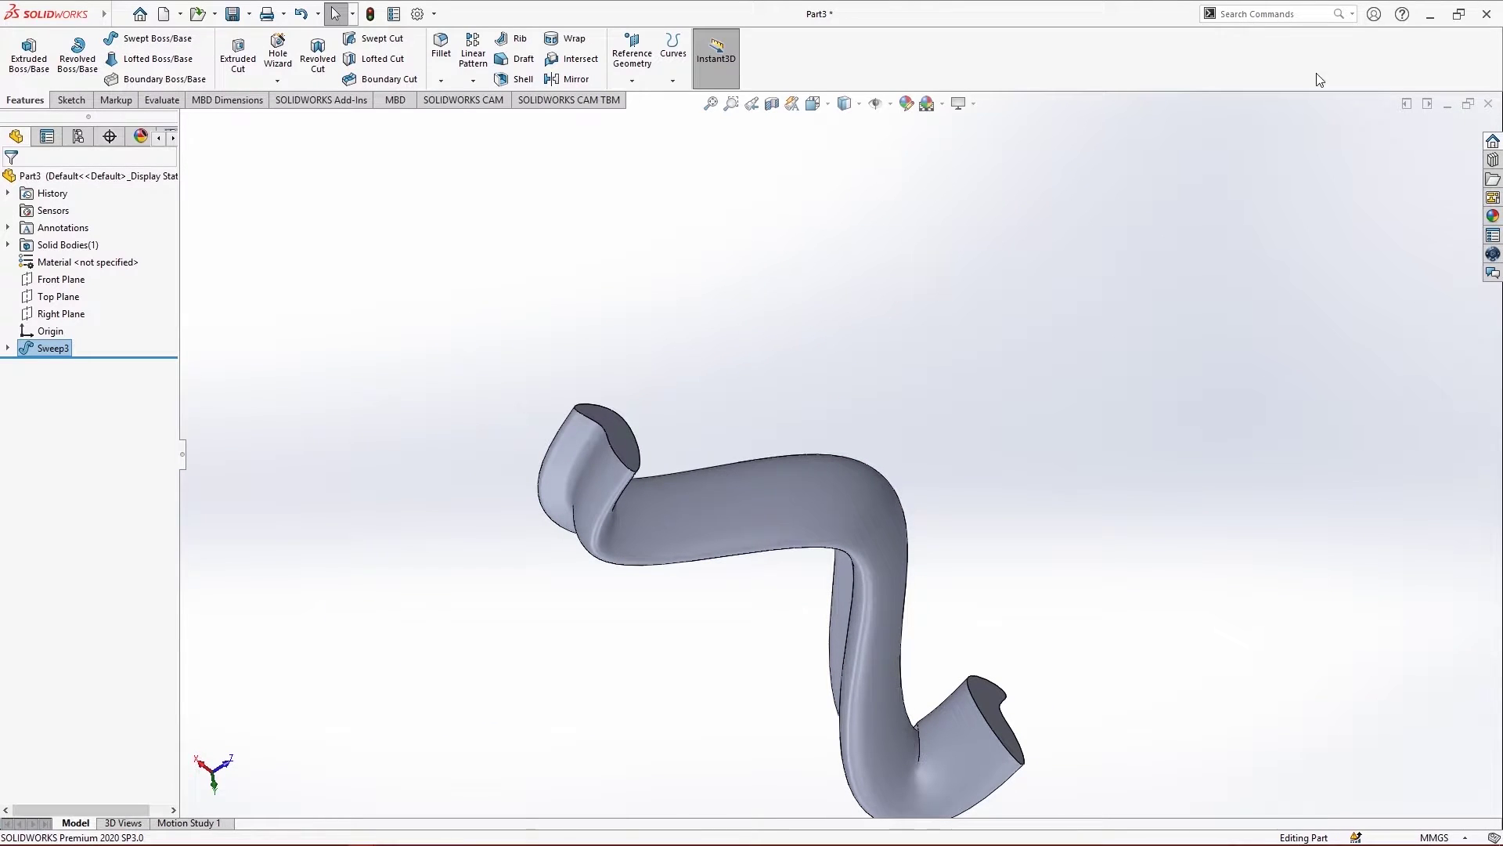
Close the swept part without saving its changes, going back to the part with the extruded block
{"action": "left_click", "coordinate": [1488, 103]}
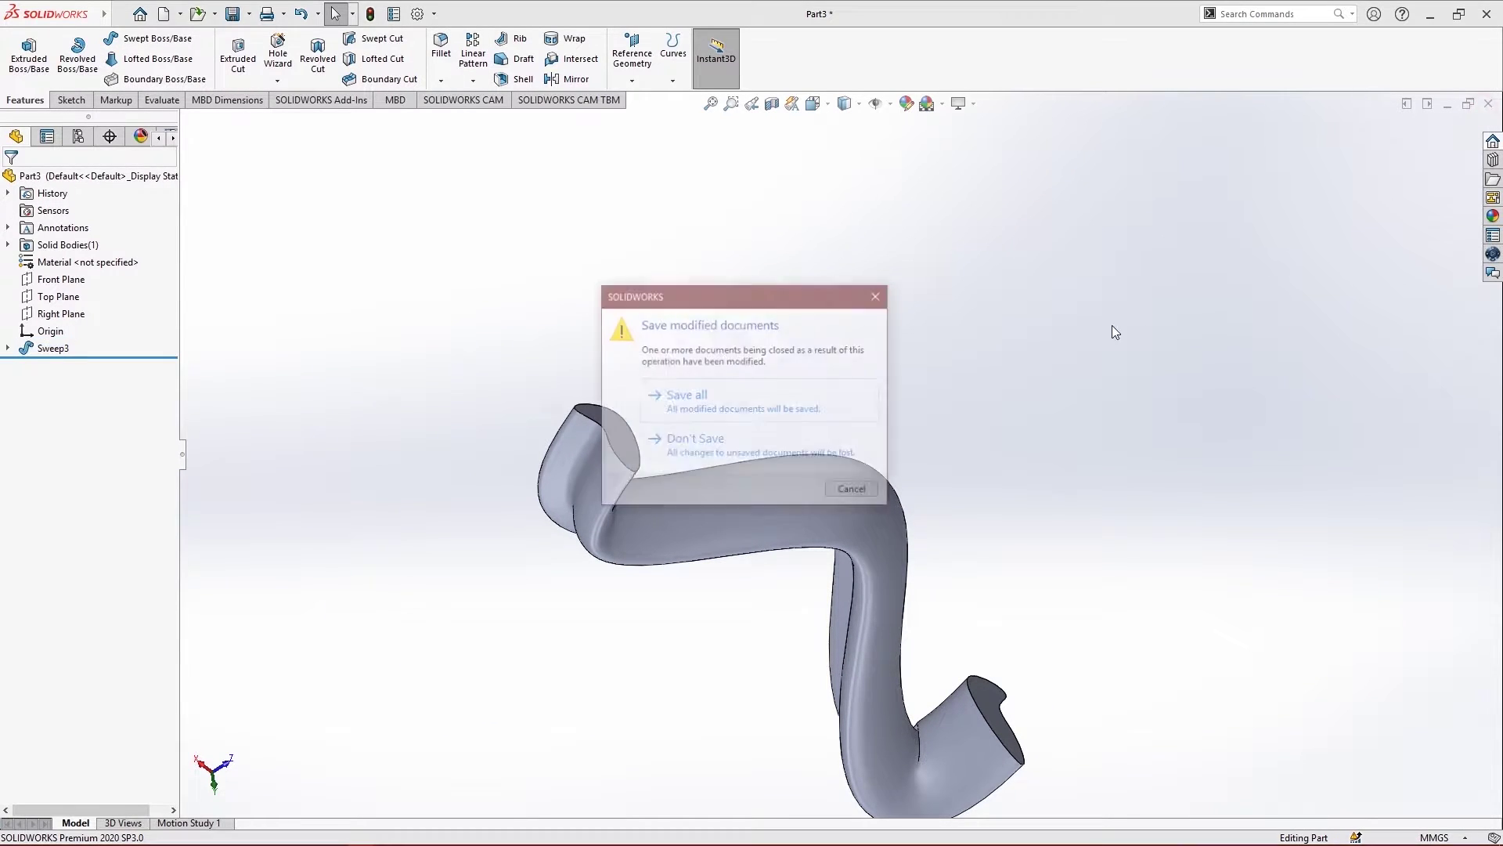
{"action": "left_click", "coordinate": [812, 460]}
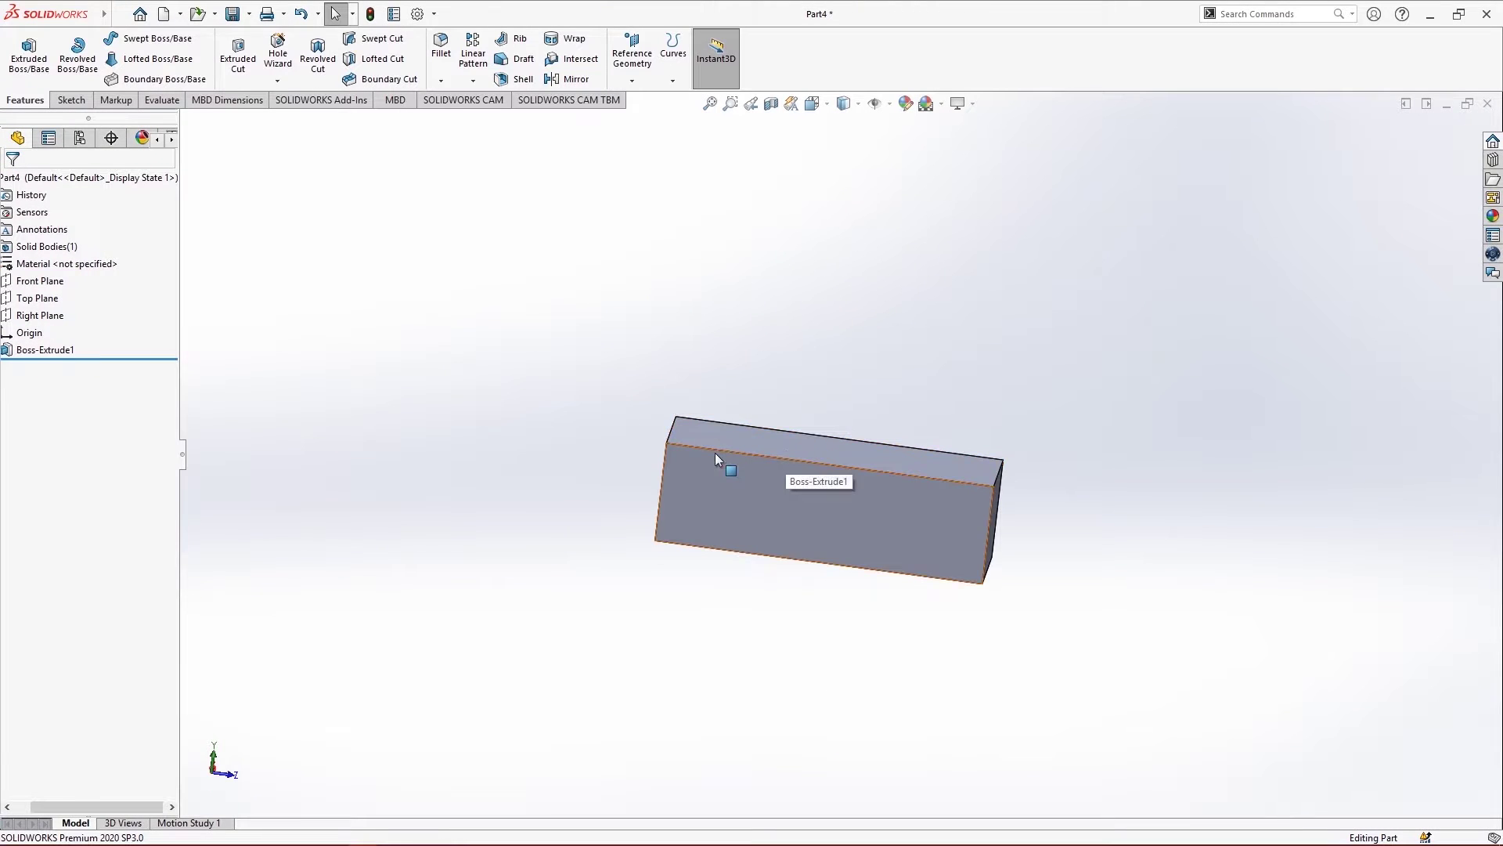
{"action": "scroll", "coordinate": [886, 467], "scroll_direction": "up", "scroll_amount": 3}
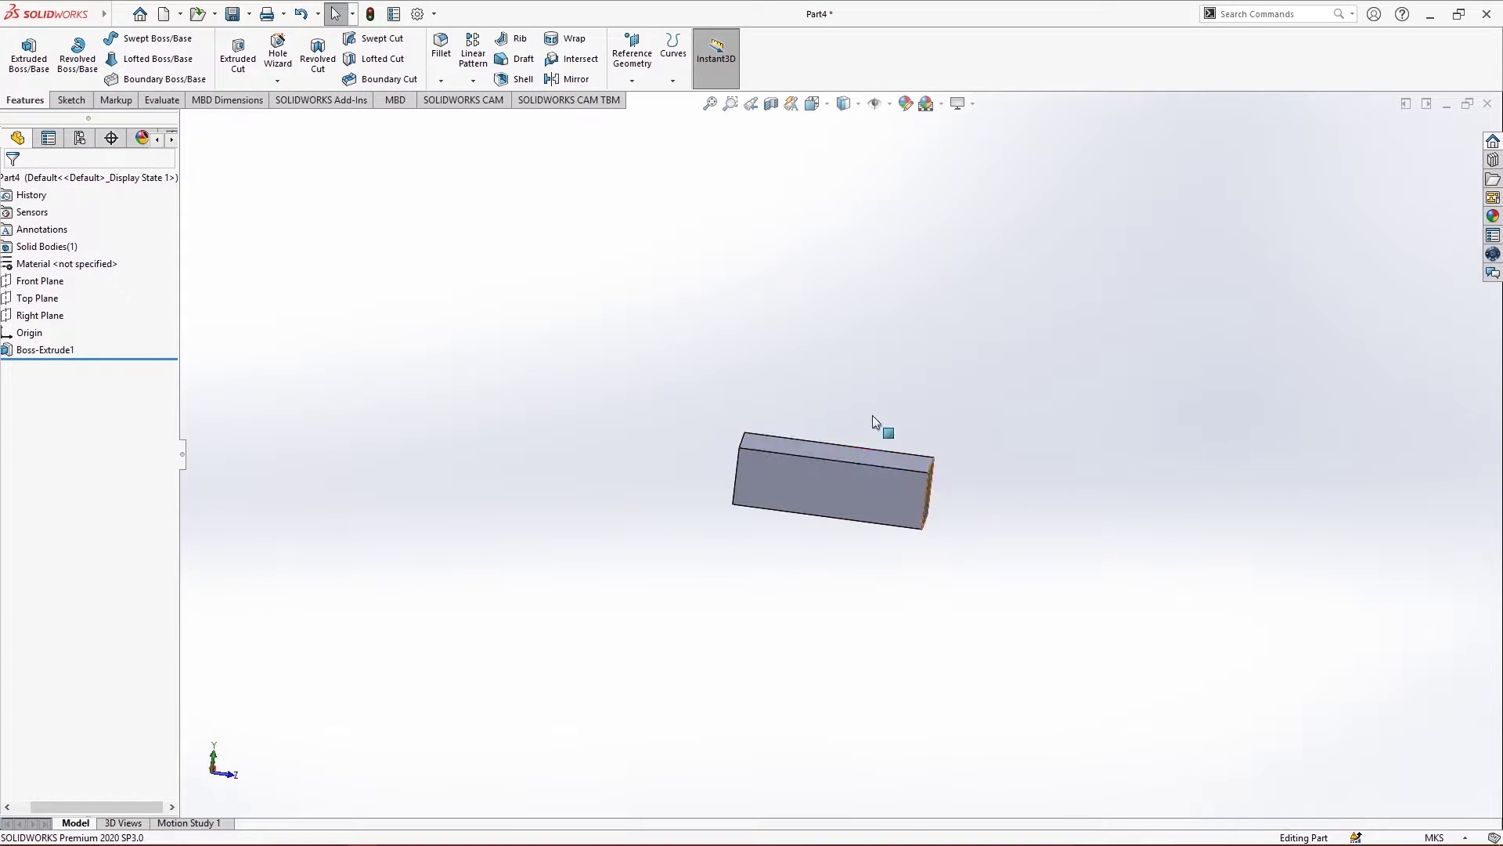
{"action": "left_click_drag", "start_coordinate": [698, 312], "coordinate": [1046, 598]}
{"action": "left_click", "coordinate": [711, 340]}
{"action": "left_click", "coordinate": [72, 100]}
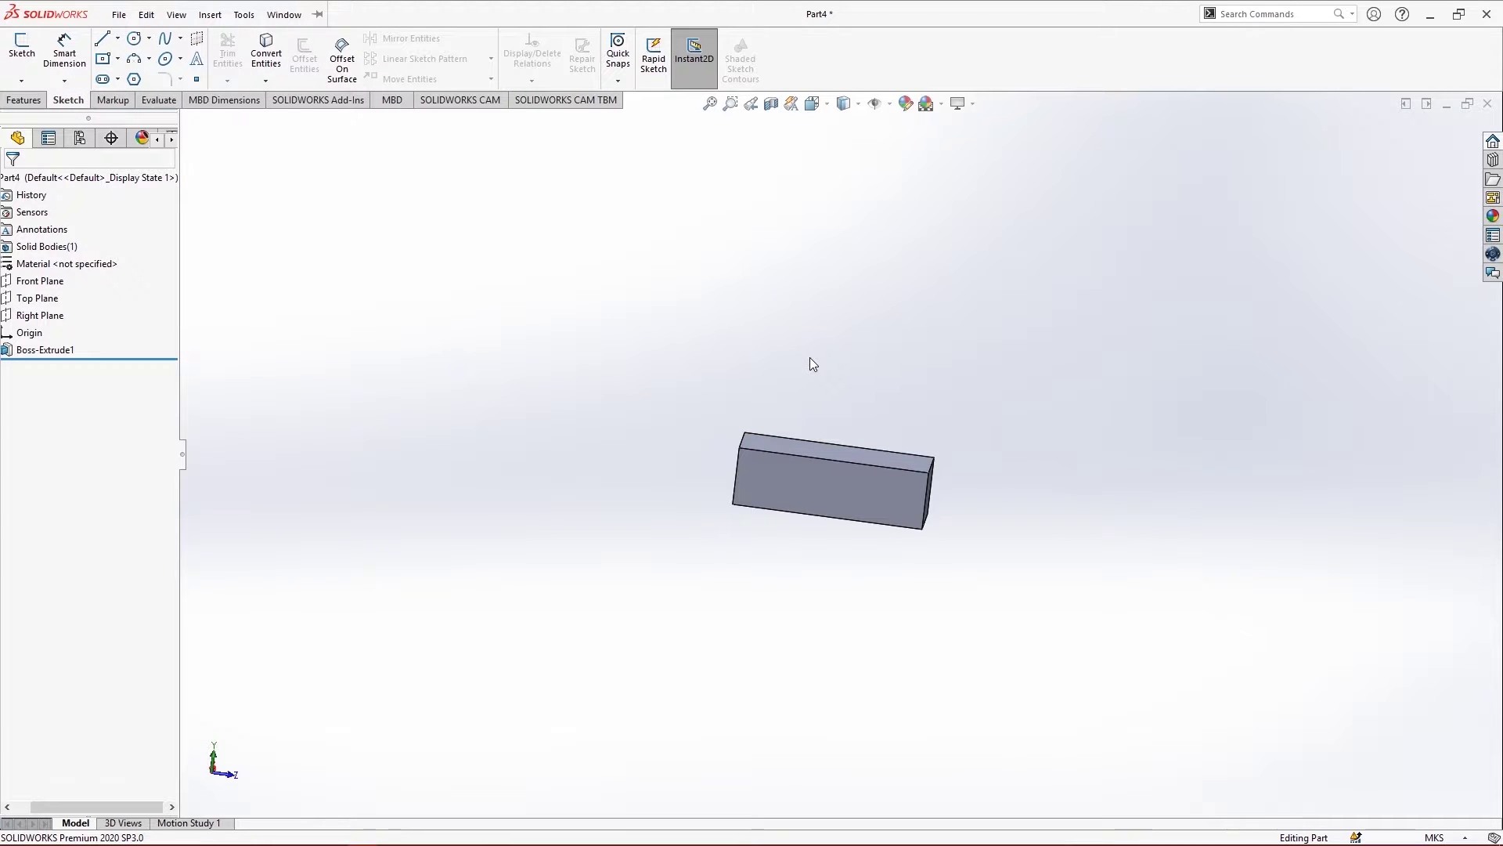
{"action": "middle_click_drag", "start_coordinate": [810, 357], "coordinate": [798, 340]}
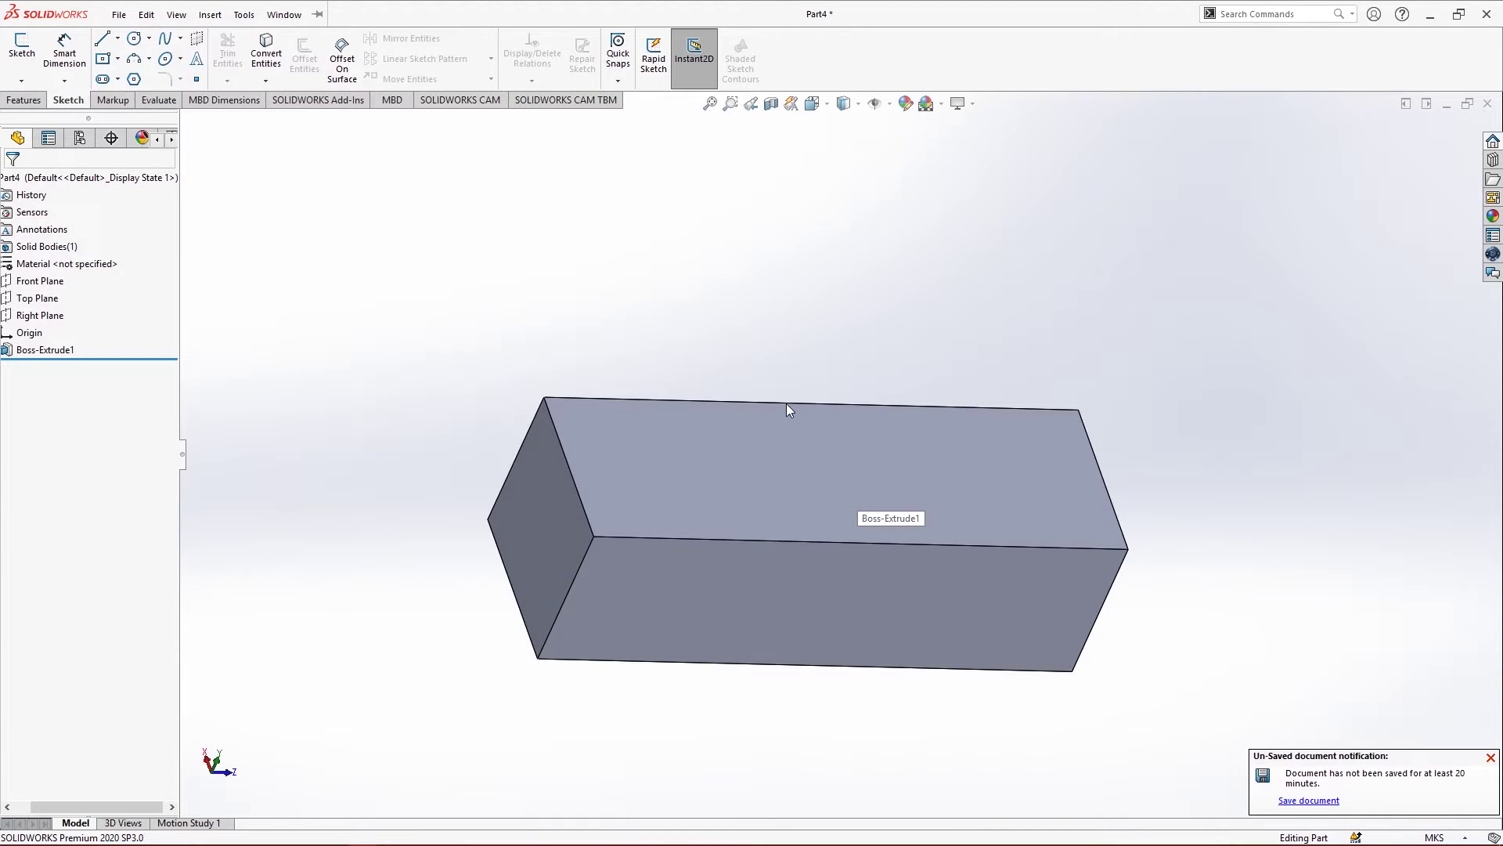
{"action": "left_click", "coordinate": [758, 501]}
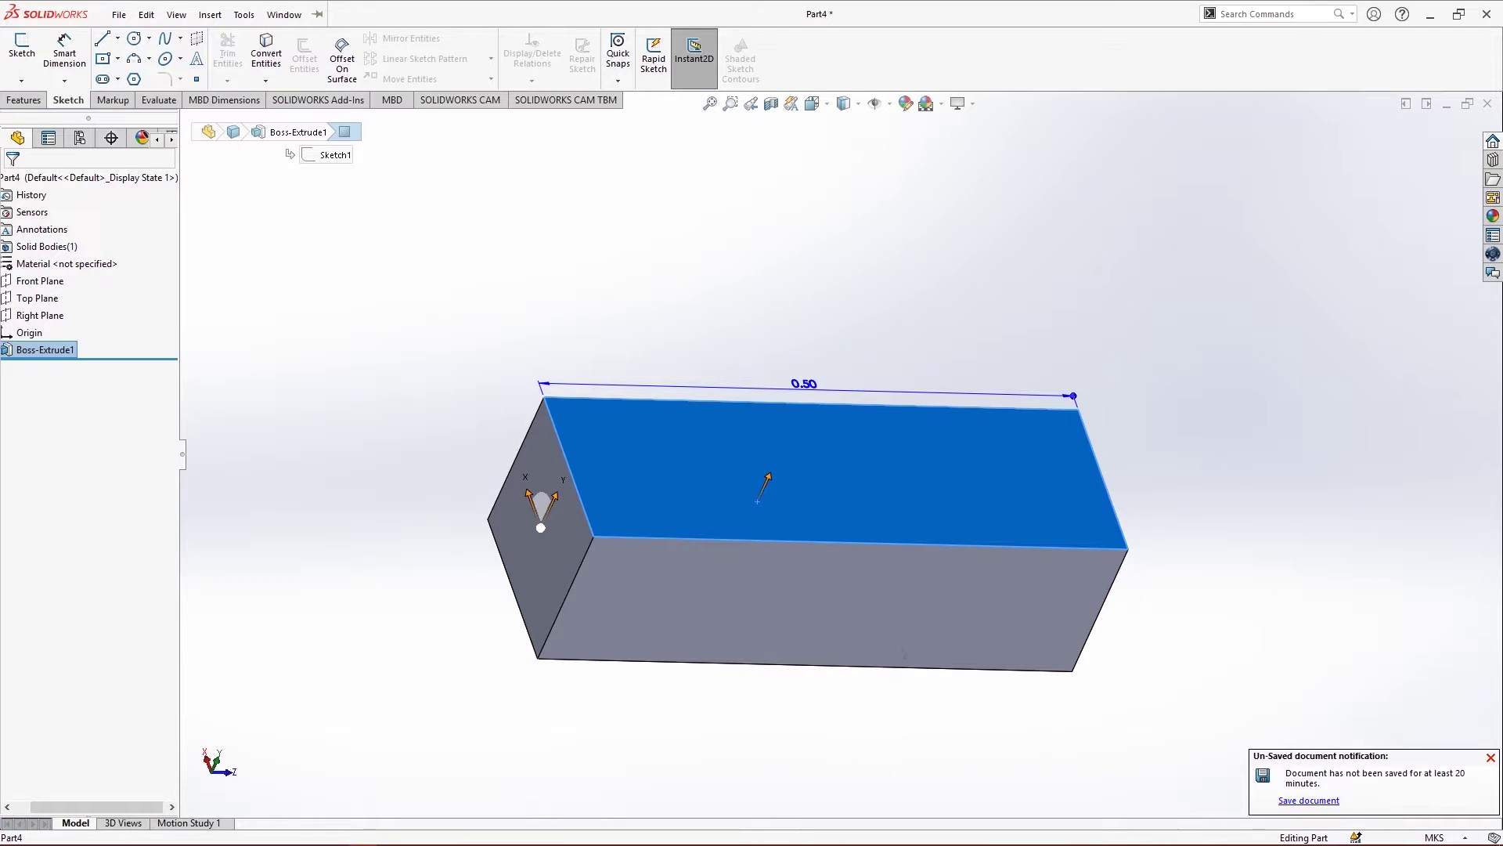
{"action": "left_click", "coordinate": [1188, 313]}
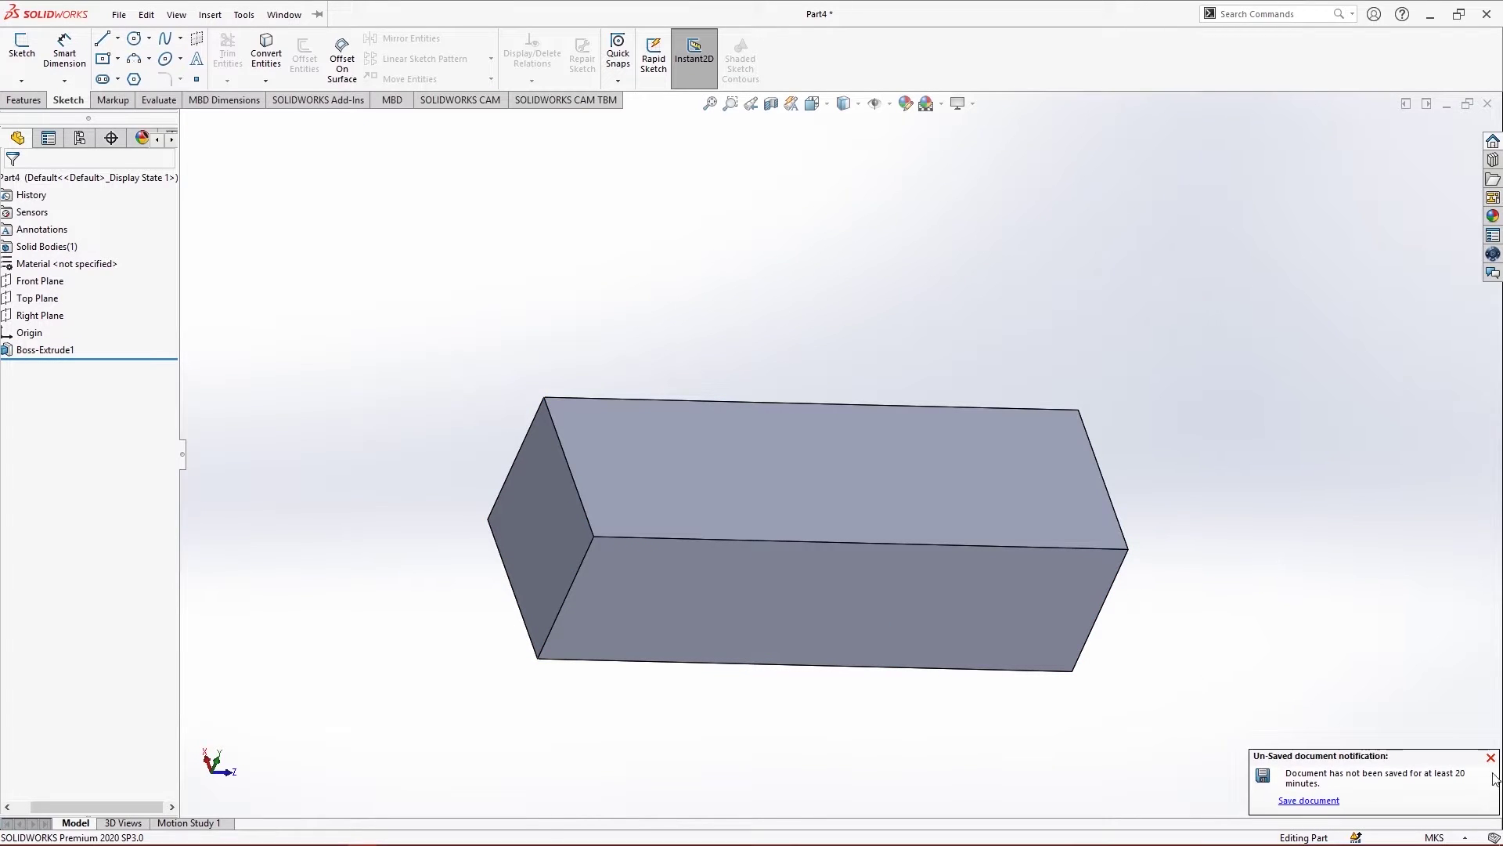
{"action": "left_click", "coordinate": [792, 487]}
{"action": "right_click", "coordinate": [792, 487]}
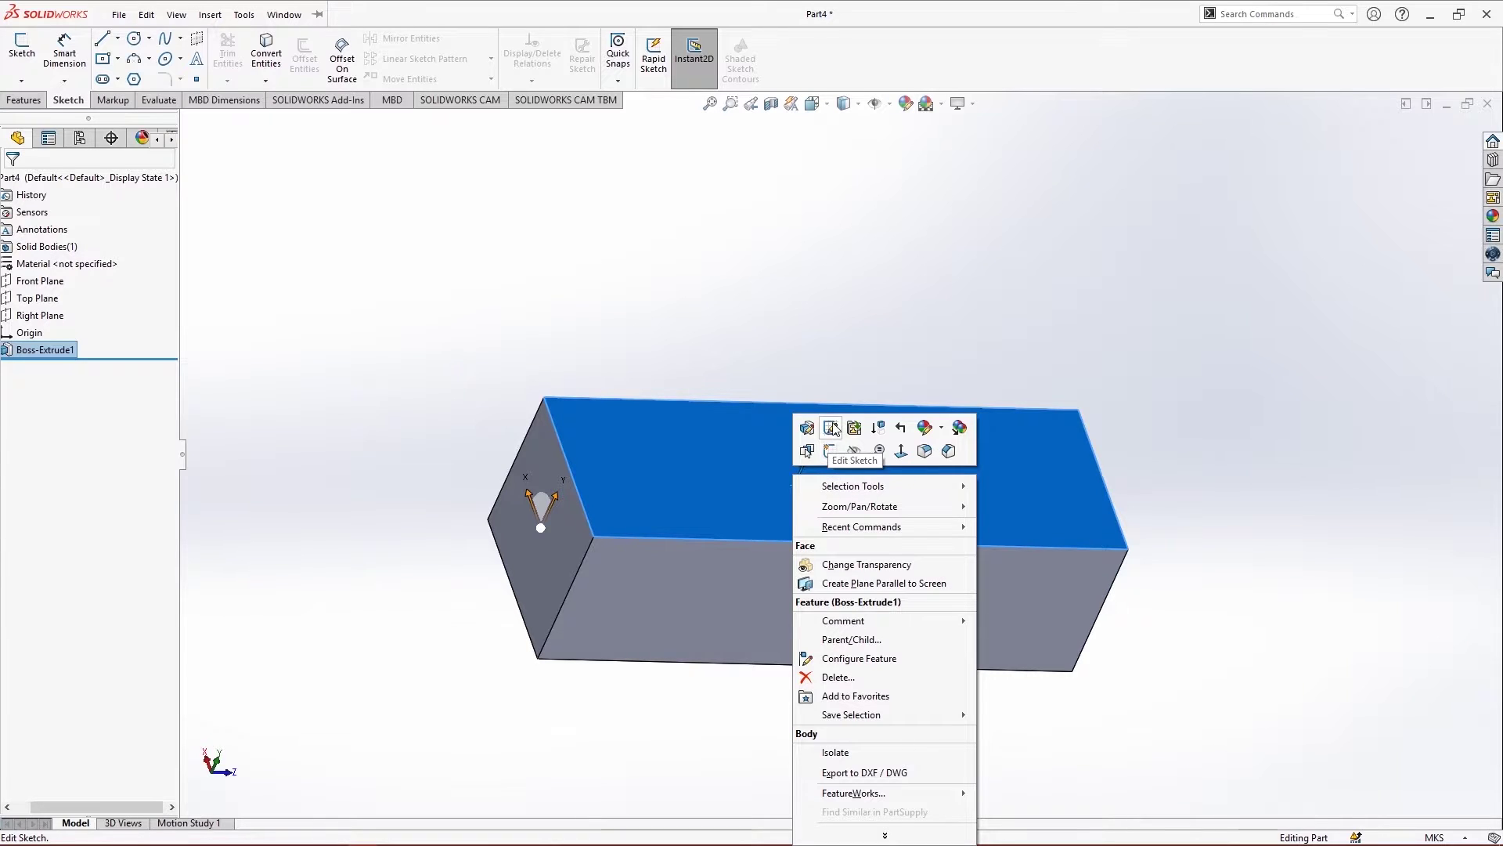
{"action": "left_click", "coordinate": [831, 453]}
{"action": "middle_click_drag", "start_coordinate": [842, 324], "coordinate": [827, 389]}
{"action": "left_click", "coordinate": [1422, 147]}
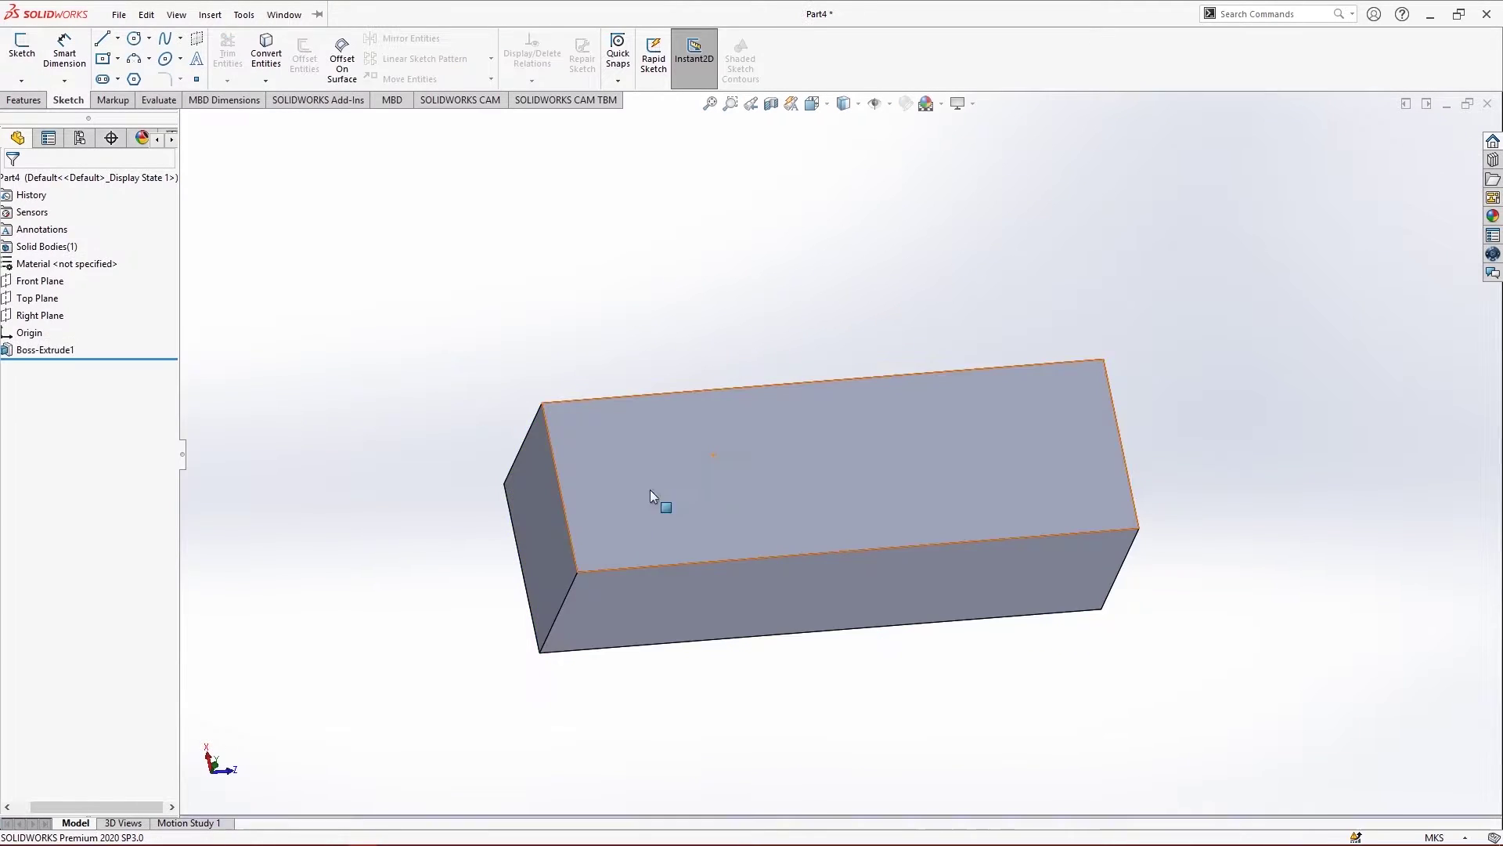
Start a sketch on the block's long upper face and convert the face's outline into sketch entities
{"action": "right_click", "coordinate": [674, 474]}
{"action": "left_click", "coordinate": [711, 451]}
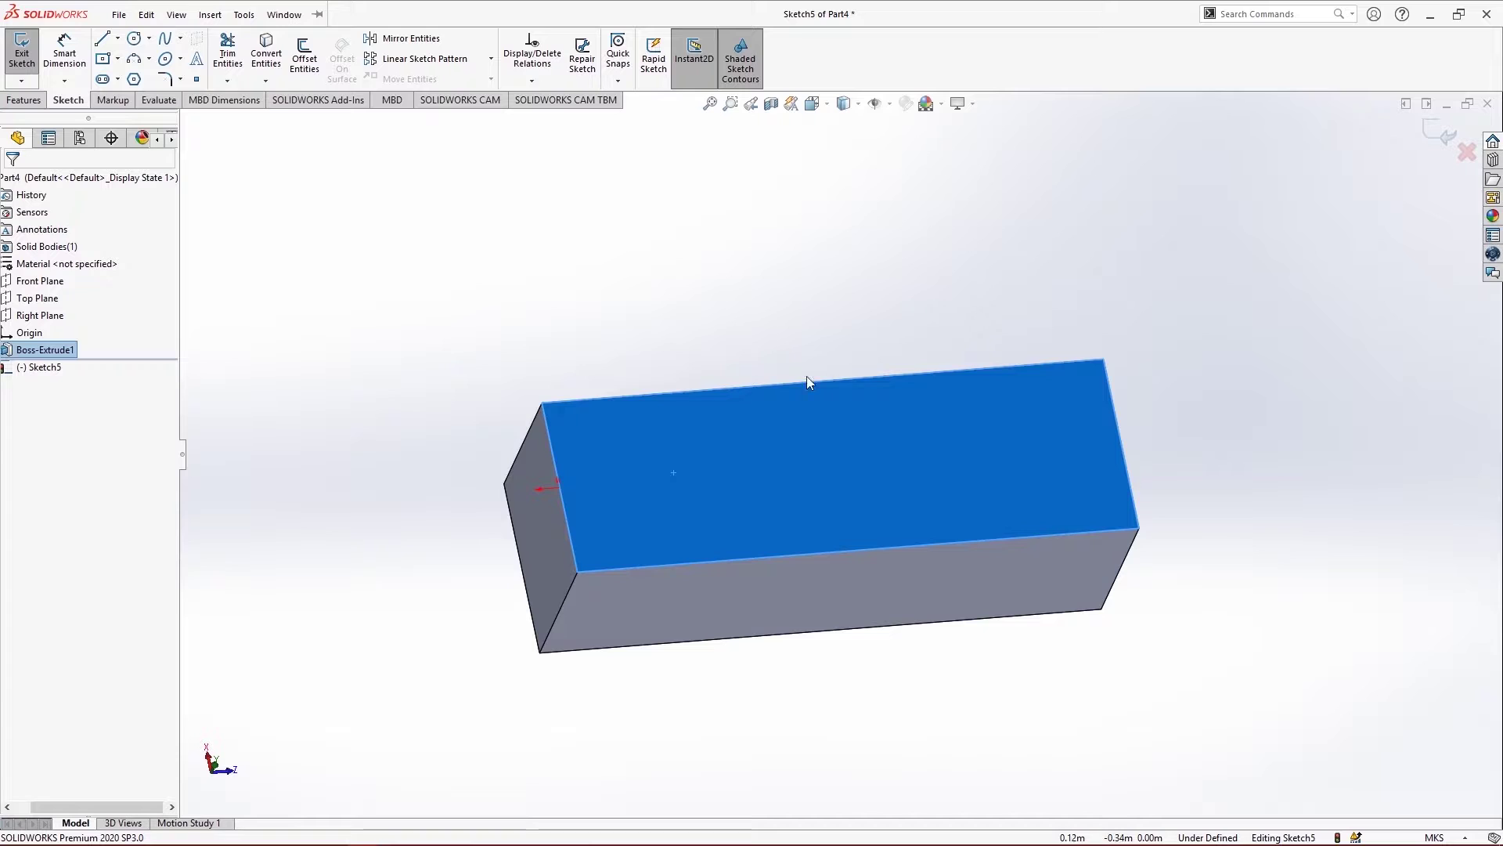
{"action": "left_click", "coordinate": [280, 51]}
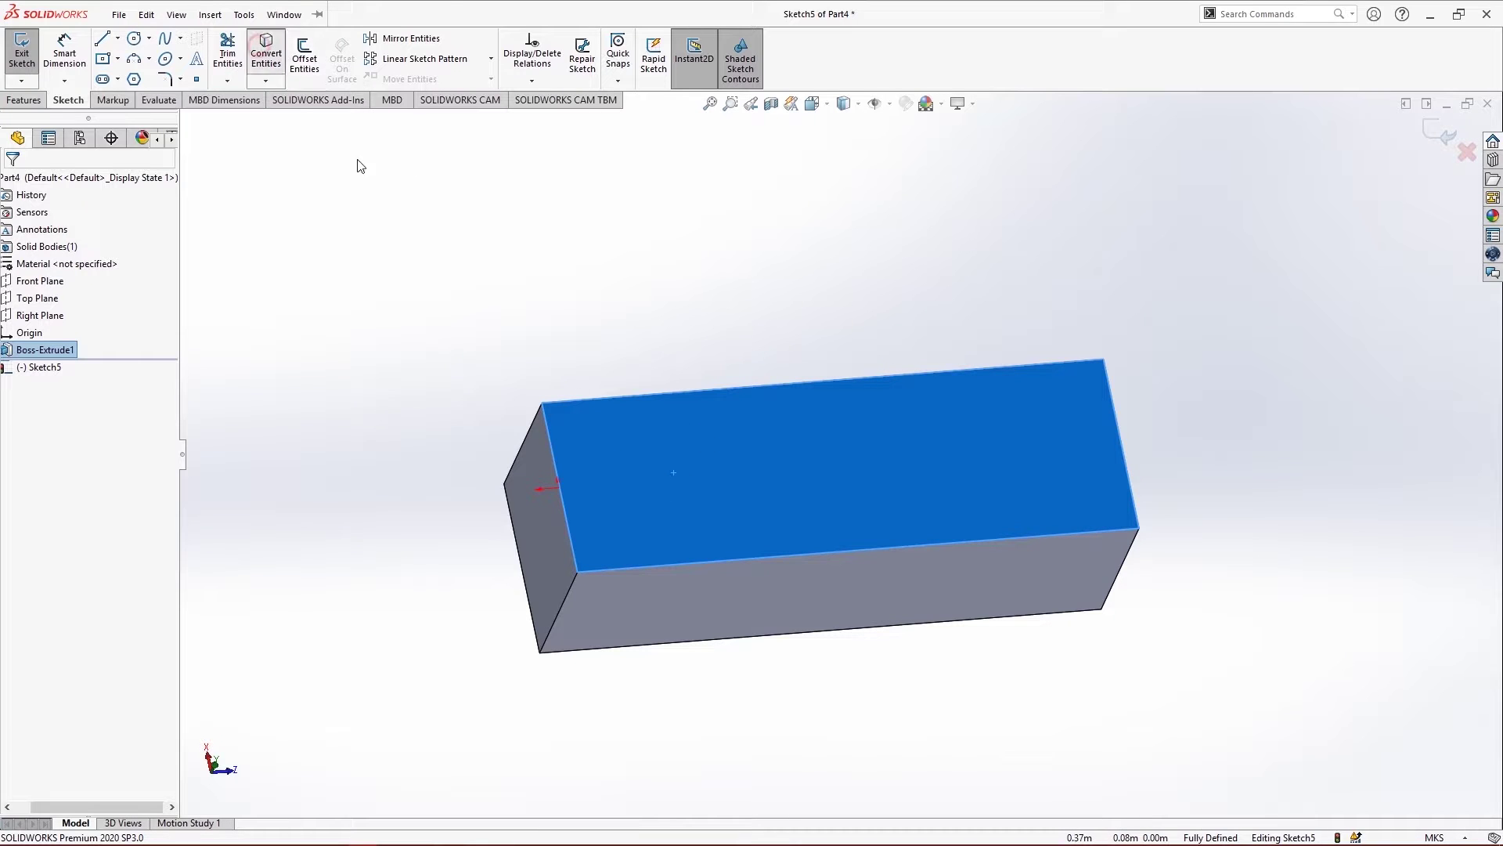
{"action": "middle_click_drag", "start_coordinate": [1022, 407], "coordinate": [938, 323]}
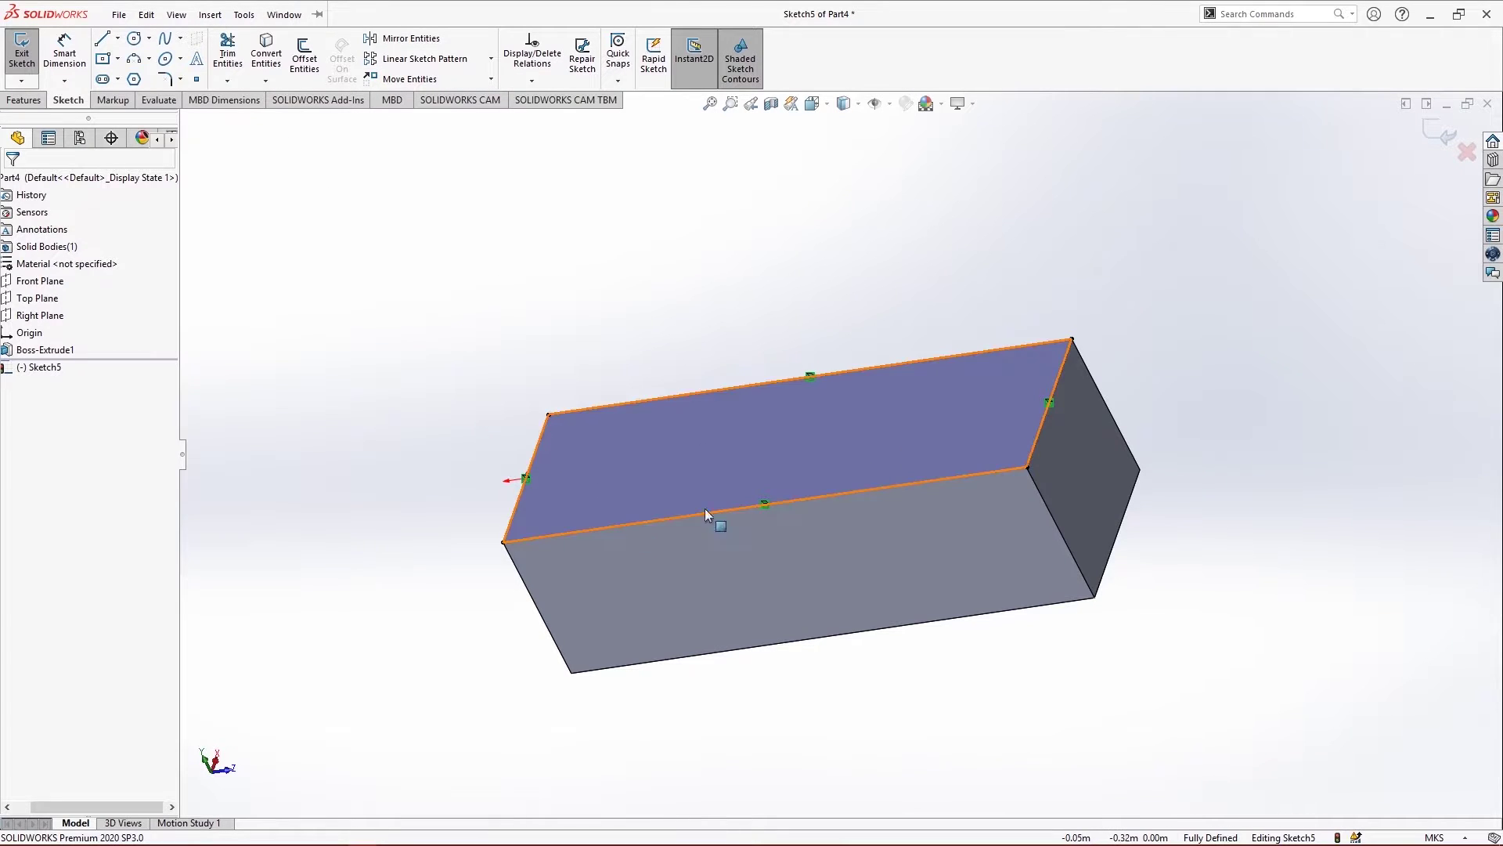
{"action": "mouse_move", "coordinate": [963, 257]}
{"action": "middle_mouse_down"}
{"action": "mouse_move", "coordinate": [975, 334]}
{"action": "mouse_move", "coordinate": [822, 397]}
{"action": "middle_mouse_up"}
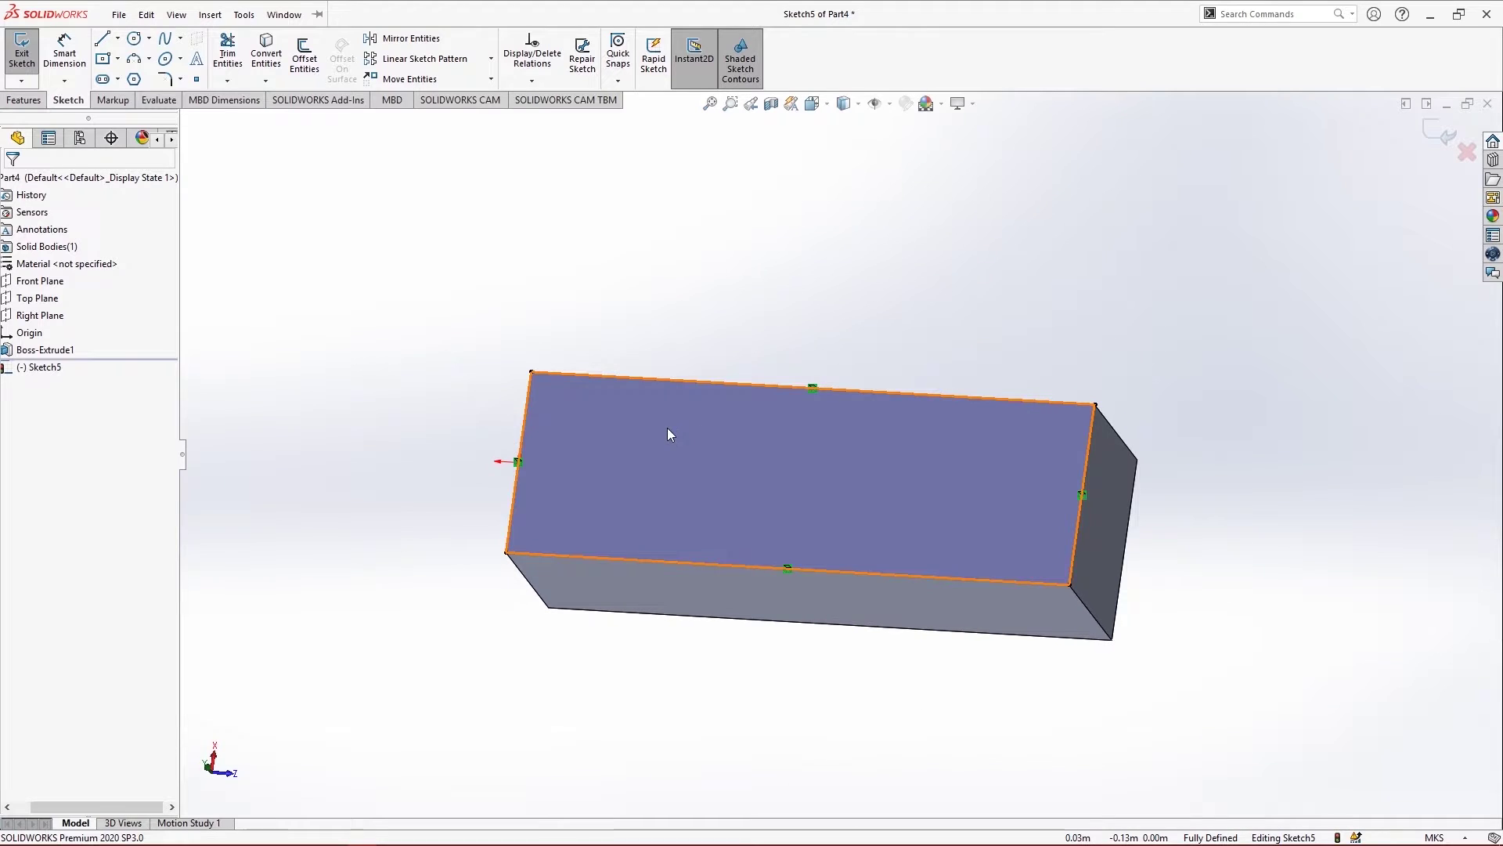
Start a chained outward offset of the converted rectangle, trying a distance of 0.05 m and returning to 0.01 m
{"action": "left_click", "coordinate": [306, 55]}
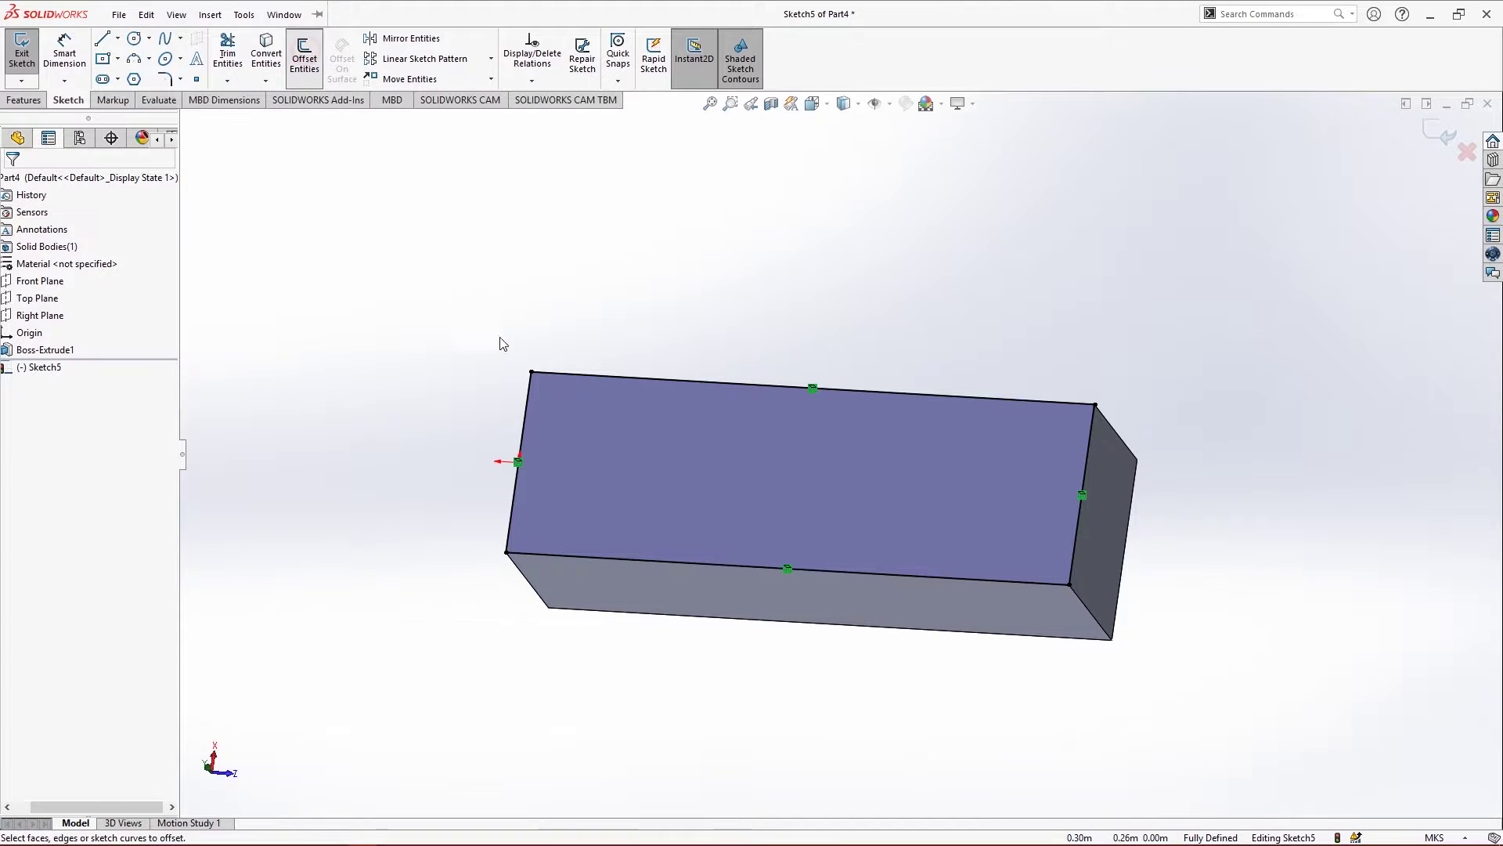
{"action": "left_click", "coordinate": [523, 414]}
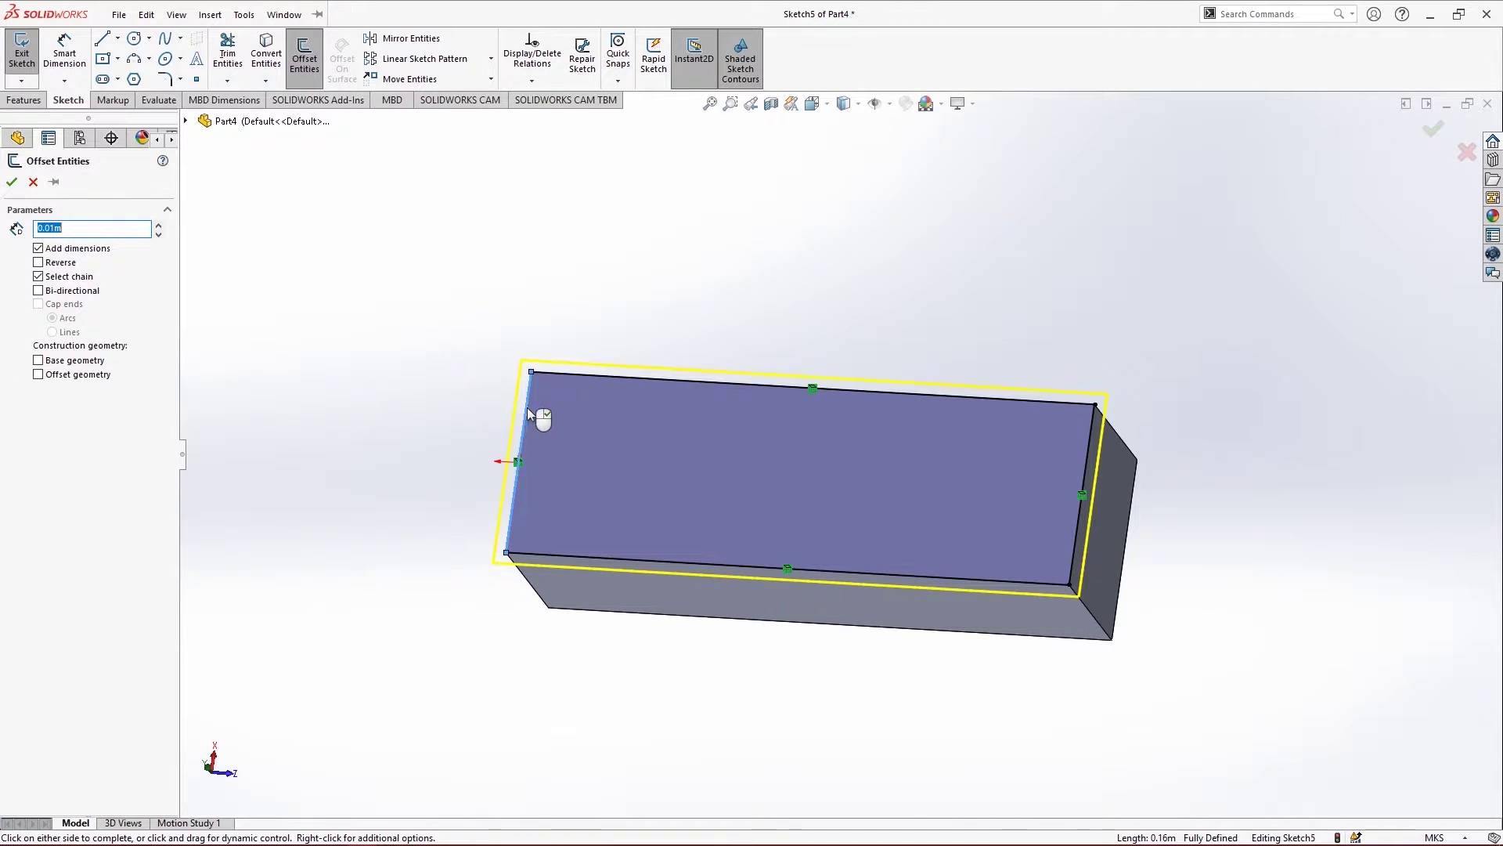
{"action": "scroll", "coordinate": [939, 448], "scroll_direction": "down", "scroll_amount": 3}
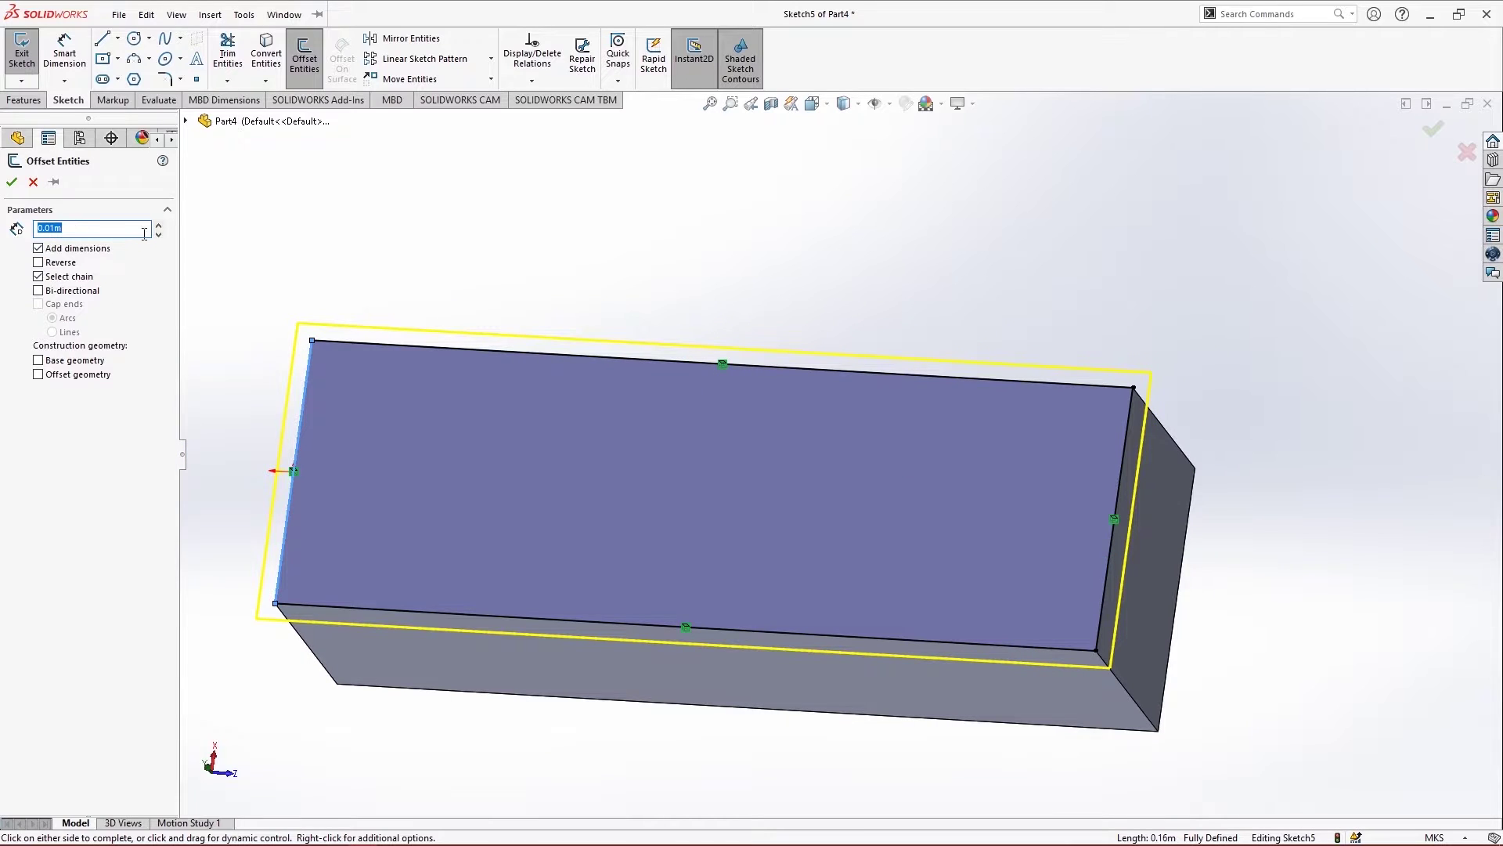
{"action": "left_click", "coordinate": [160, 226]}
{"action": "left_click", "coordinate": [160, 225]}
{"action": "left_click", "coordinate": [159, 226]}
{"action": "left_click", "coordinate": [159, 225]}
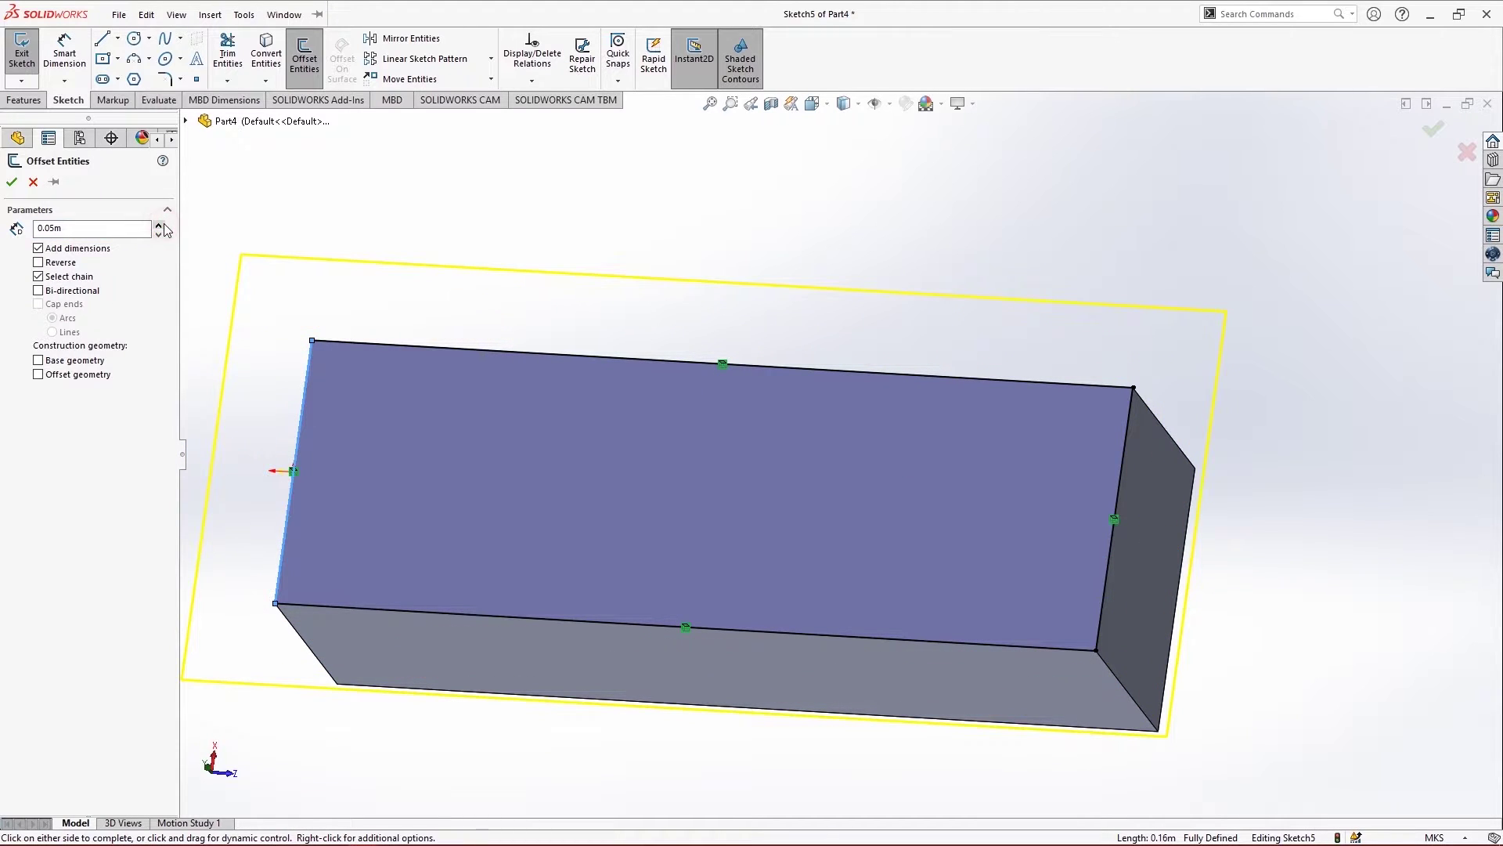
{"action": "left_click", "coordinate": [159, 234]}
{"action": "left_click", "coordinate": [159, 234]}
{"action": "left_click", "coordinate": [159, 234]}
{"action": "left_click", "coordinate": [158, 234]}
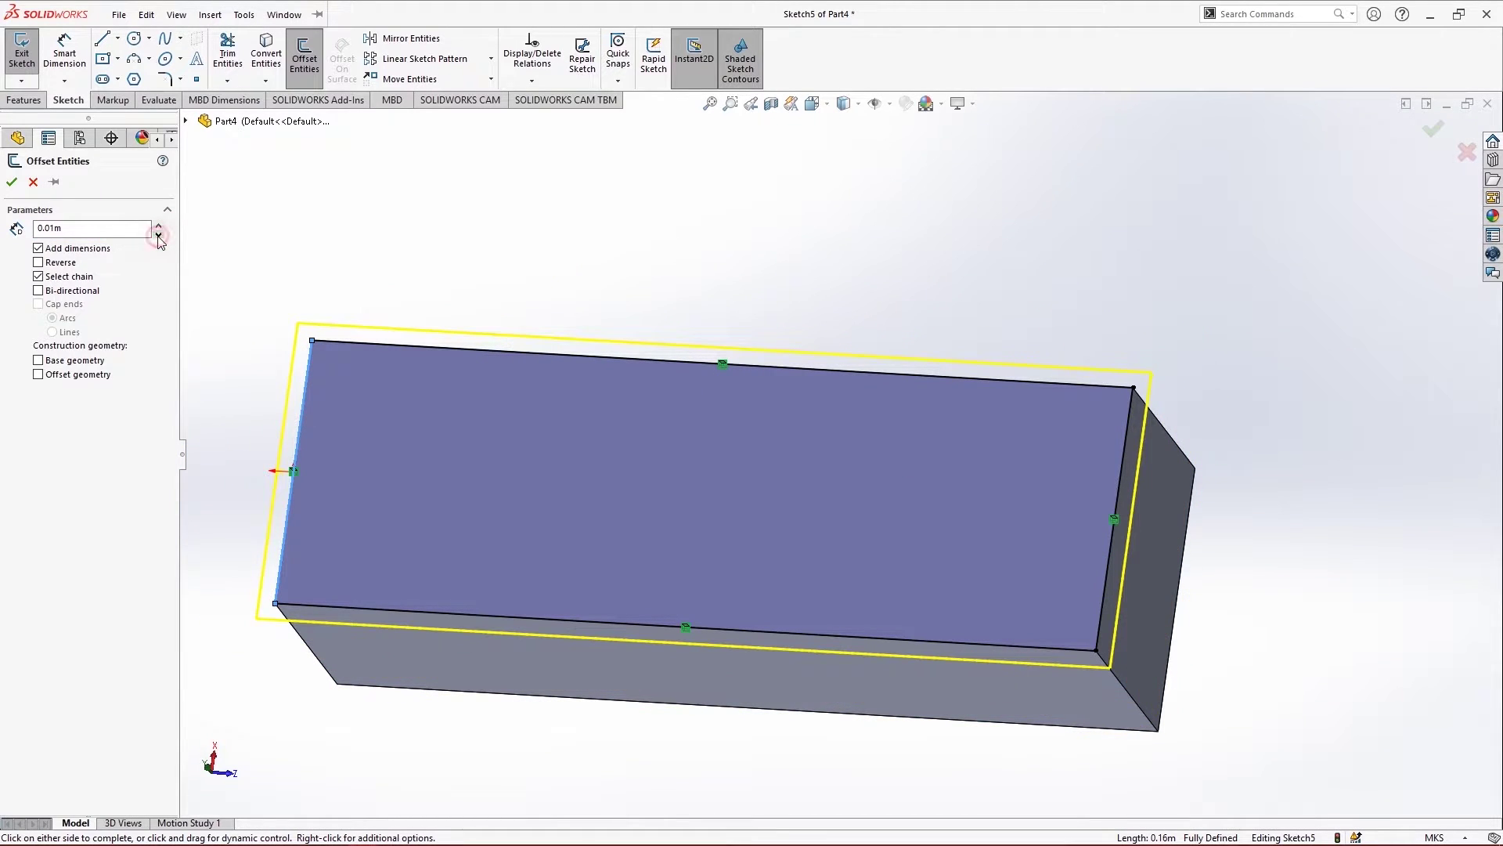
Set the outward offset to 0.07 m, accept it with its dimension, and exit the sketch
{"action": "left_click", "coordinate": [159, 225]}
{"action": "left_click", "coordinate": [159, 225]}
{"action": "left_click", "coordinate": [159, 225]}
{"action": "left_click", "coordinate": [159, 225]}
{"action": "left_click", "coordinate": [159, 225]}
{"action": "left_click", "coordinate": [158, 225]}
{"action": "scroll", "coordinate": [328, 333], "scroll_direction": "up", "scroll_amount": 3}
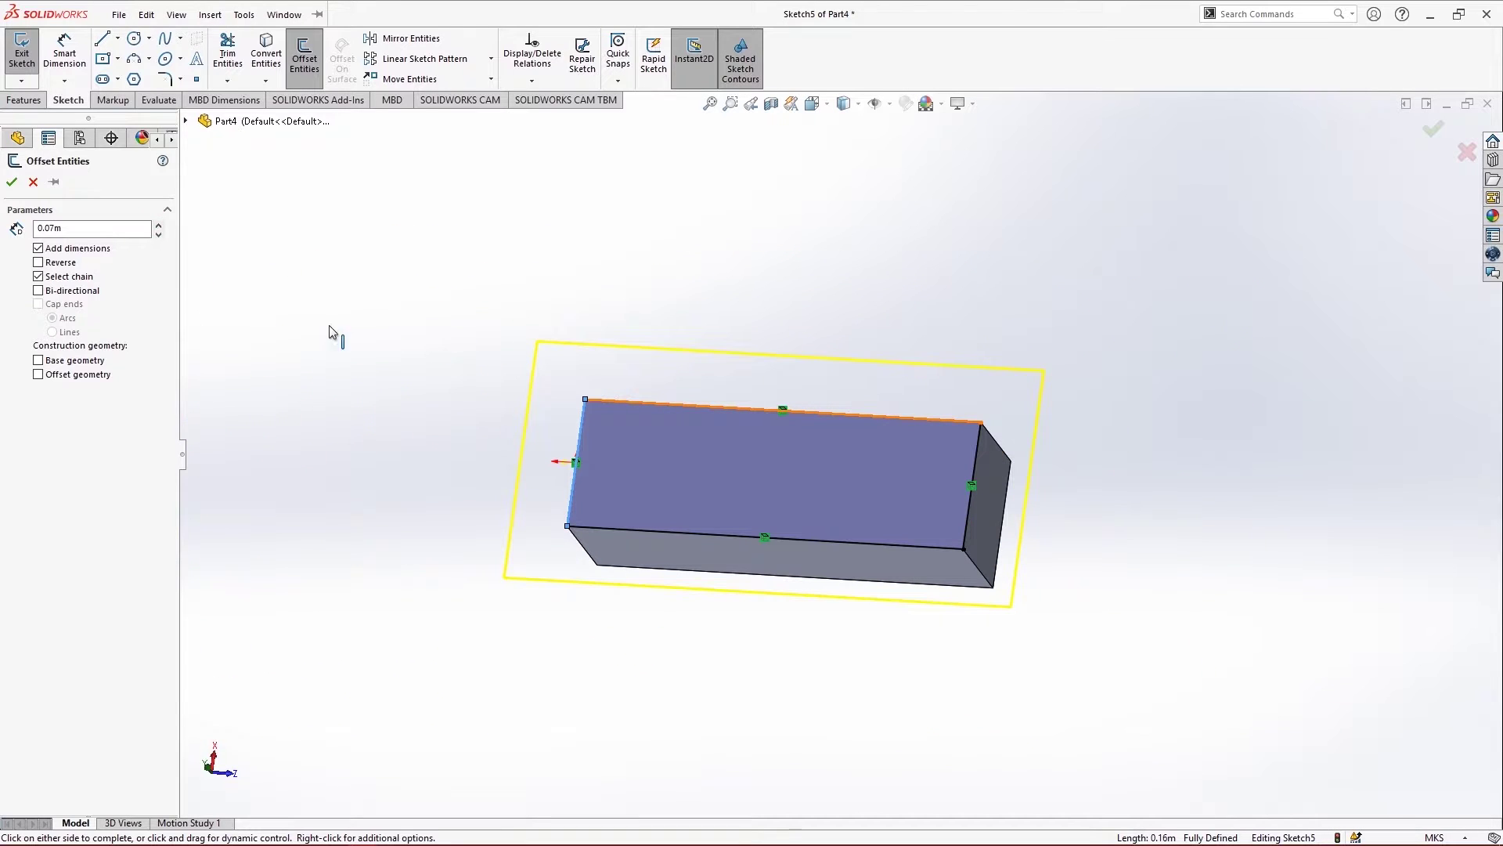
{"action": "left_click", "coordinate": [17, 182]}
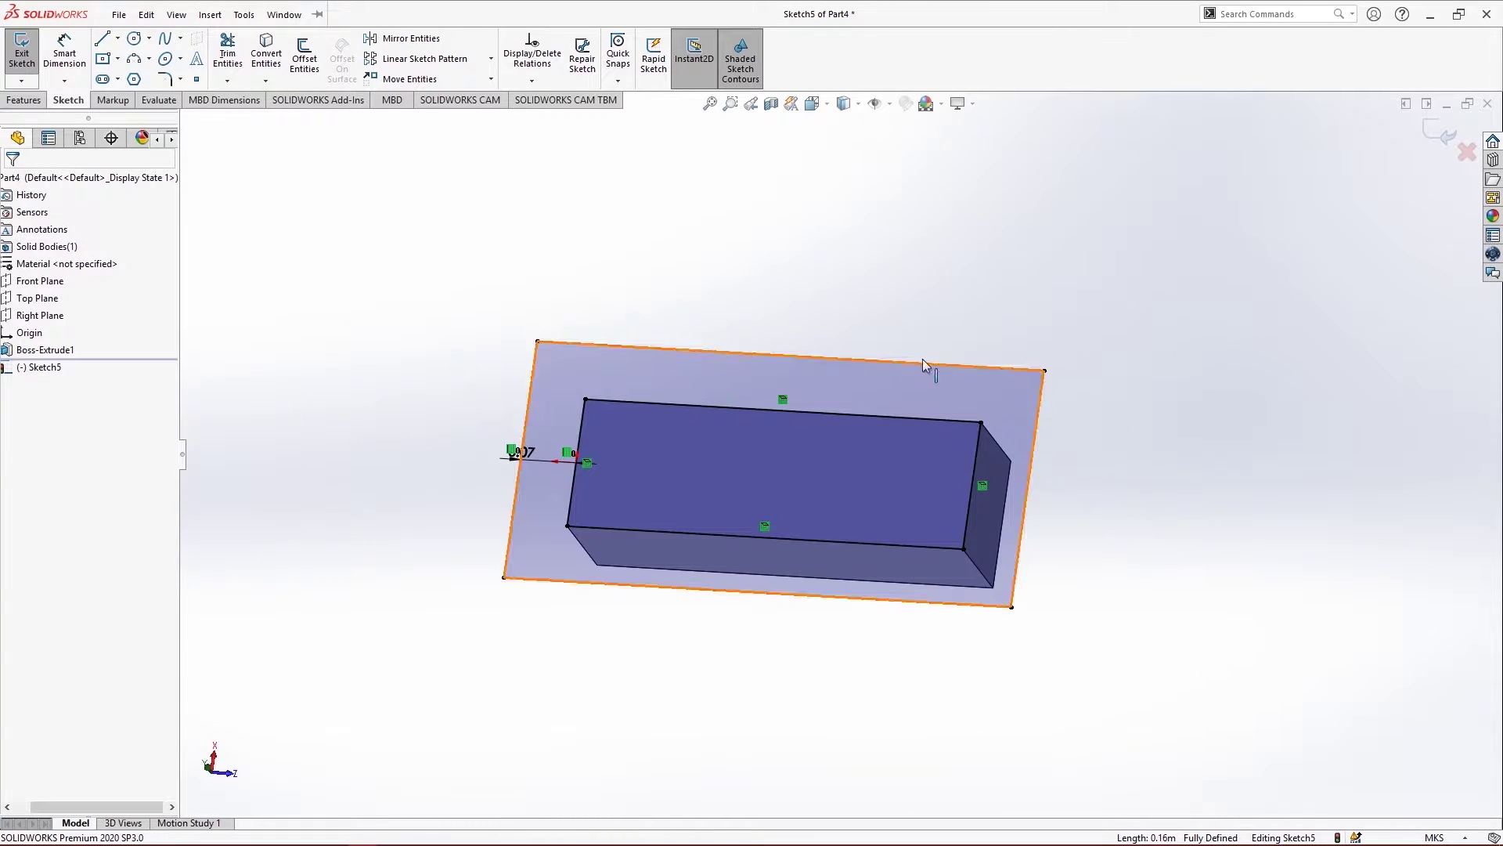
{"action": "mouse_move", "coordinate": [925, 361]}
{"action": "middle_mouse_down"}
{"action": "mouse_move", "coordinate": [994, 208]}
{"action": "mouse_move", "coordinate": [924, 470]}
{"action": "middle_mouse_up"}
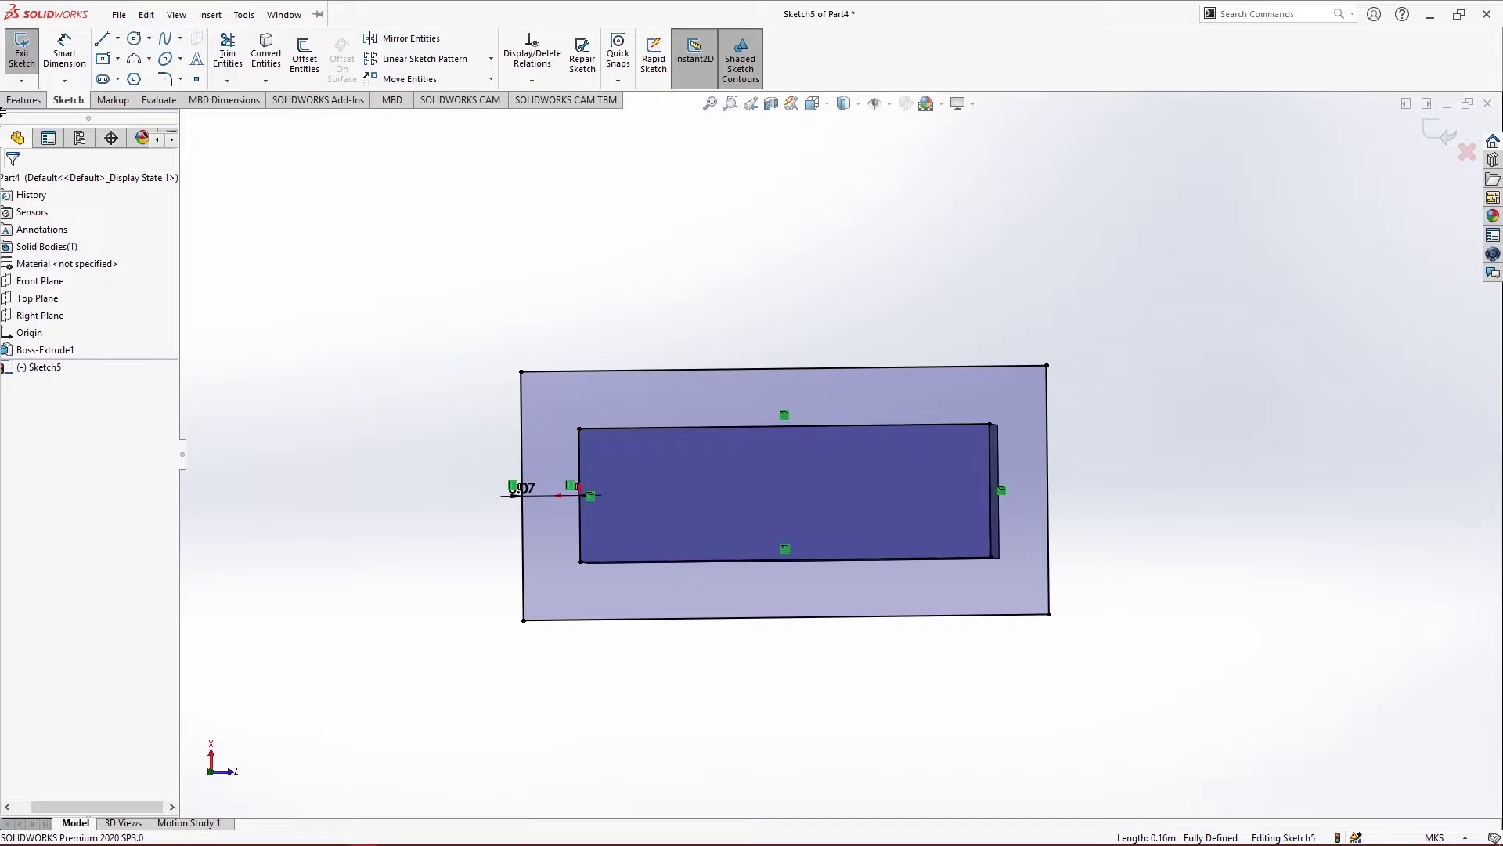
{"action": "left_click", "coordinate": [22, 58]}
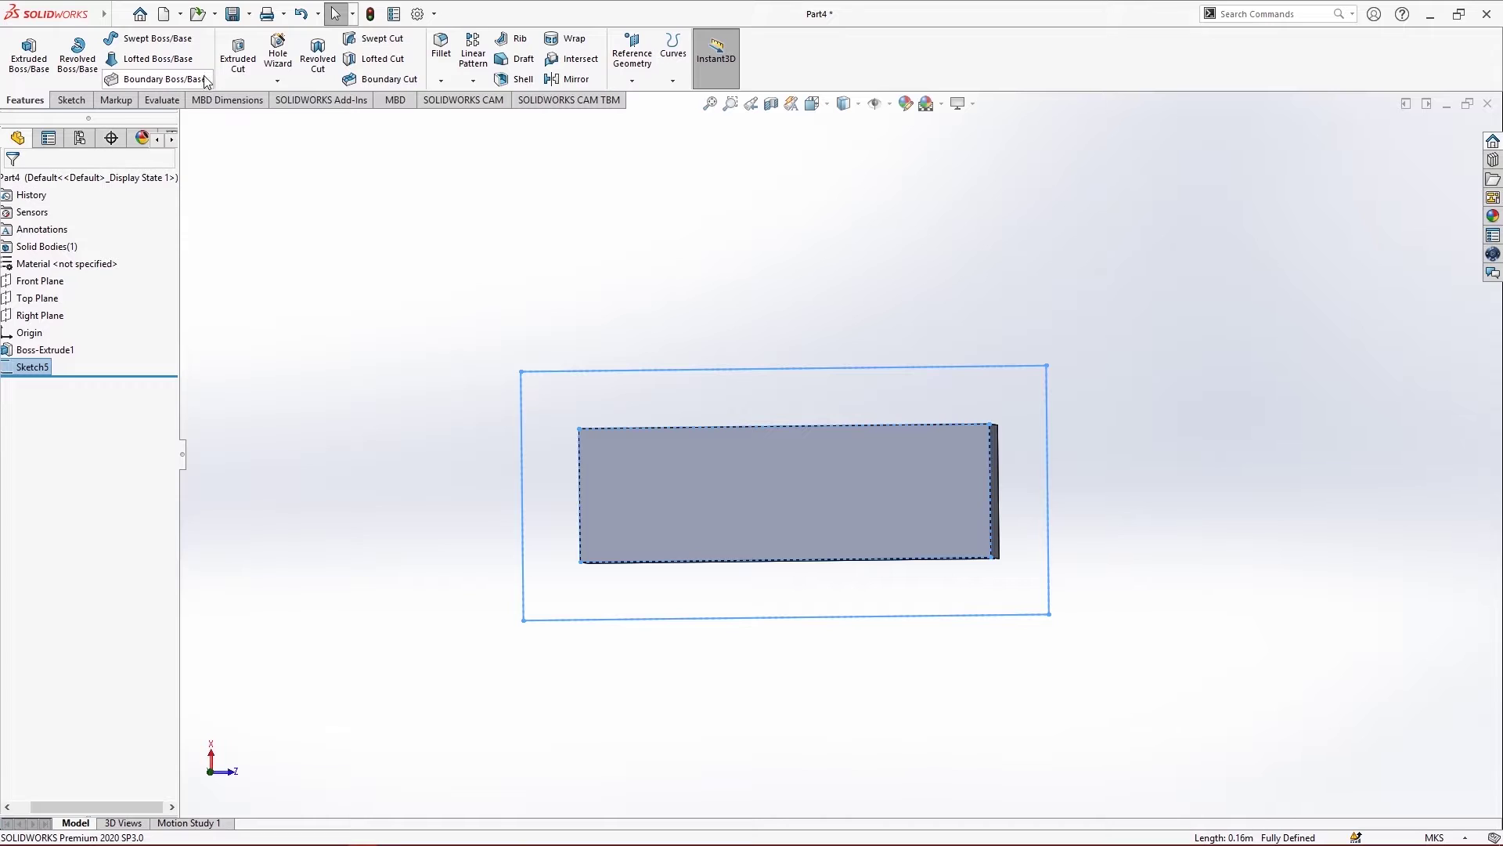
Delete the extruded block together with the offset sketch, keeping the original rectangle sketch
{"action": "right_click", "coordinate": [35, 356]}
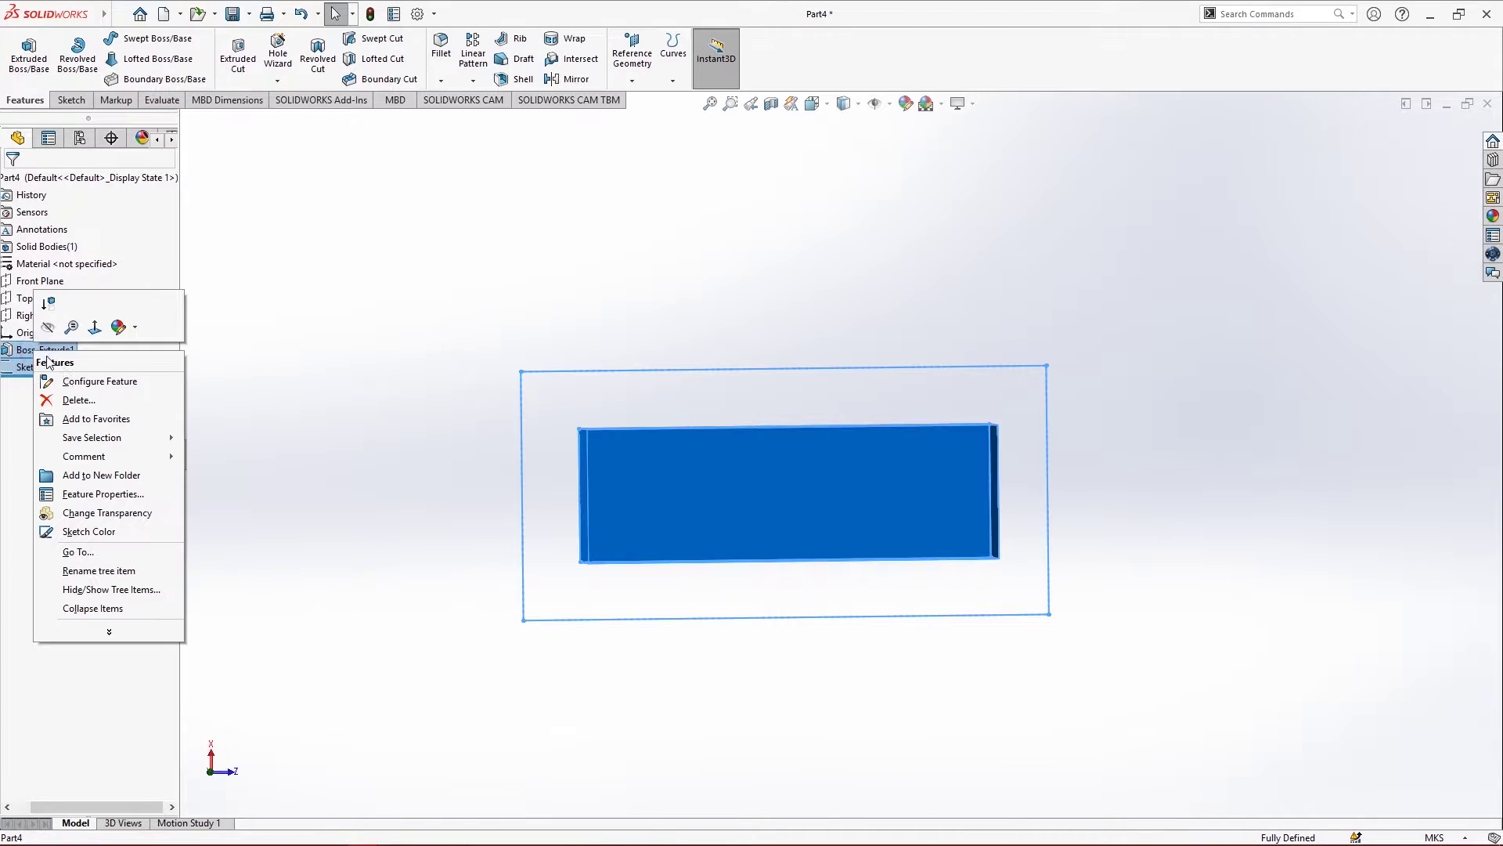
{"action": "left_click", "coordinate": [100, 409]}
{"action": "left_click", "coordinate": [836, 351]}
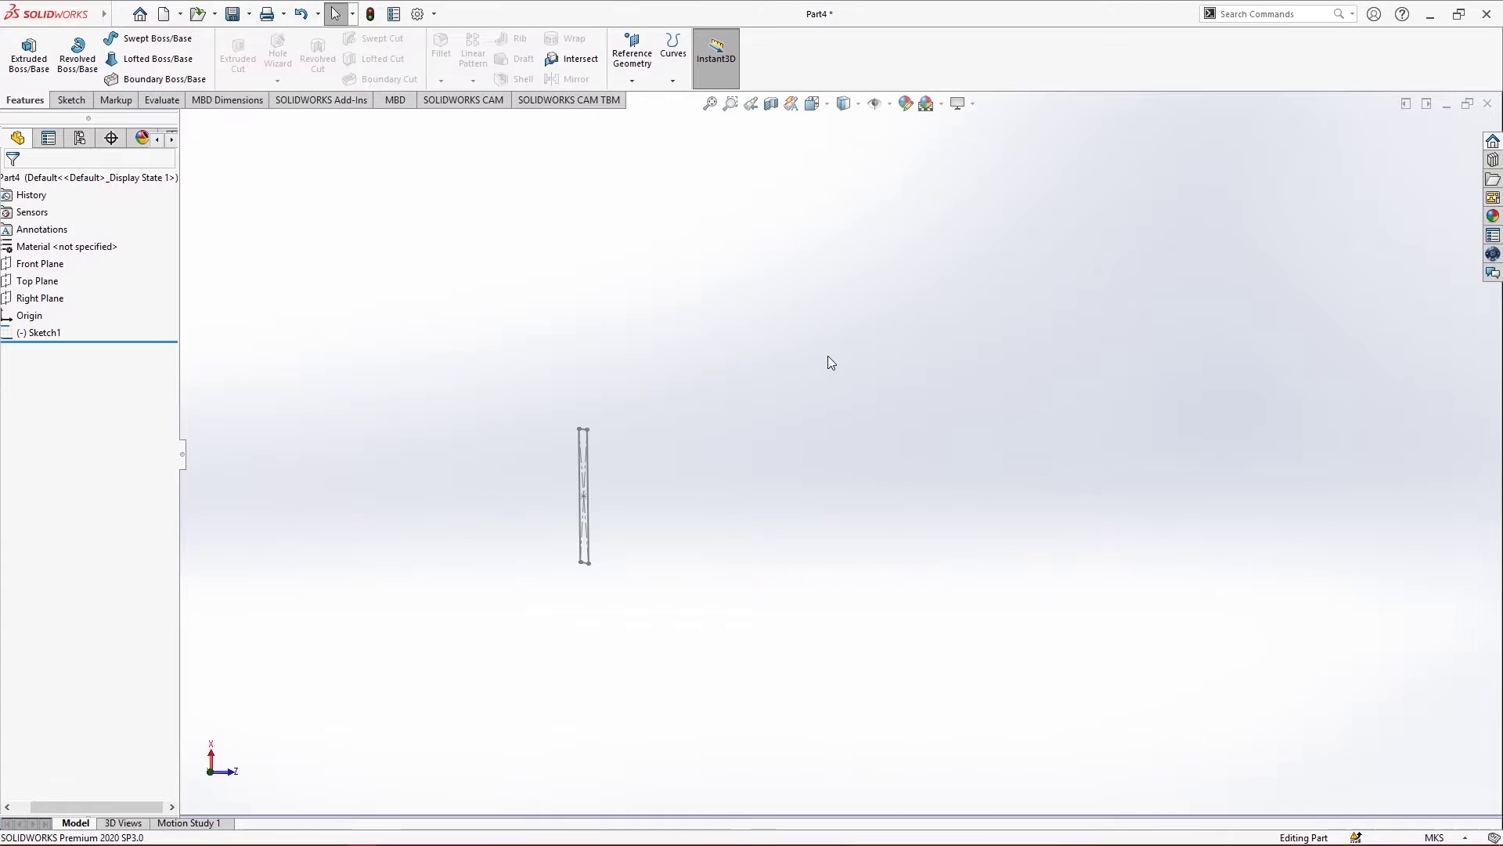
{"action": "middle_click_drag", "start_coordinate": [577, 519], "coordinate": [446, 560]}
{"action": "scroll", "coordinate": [447, 564], "scroll_direction": "down", "scroll_amount": 1}
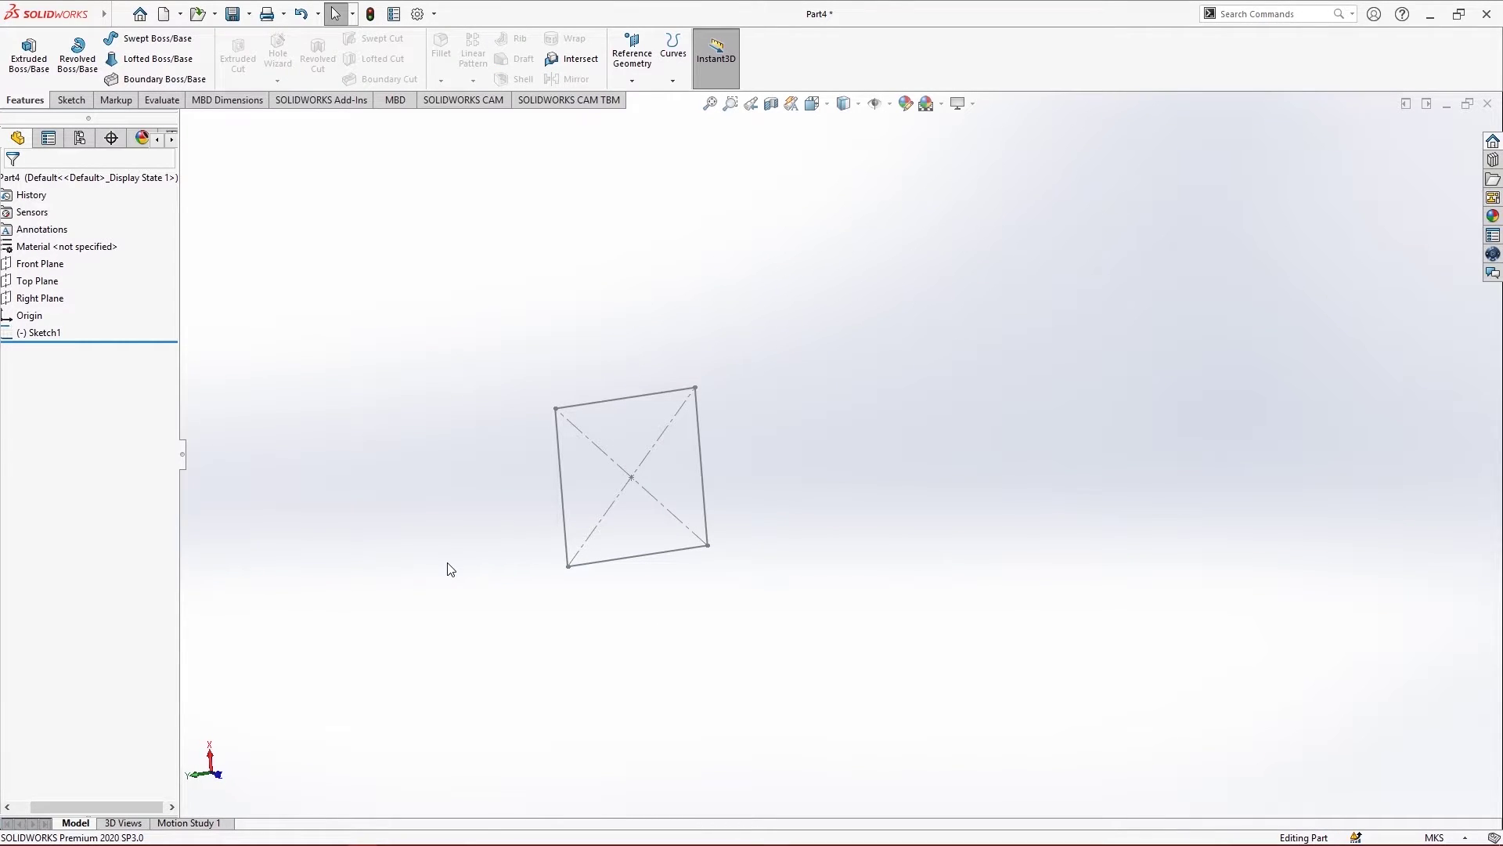
Start a new reference plane with the Front Plane as its first reference
{"action": "left_click", "coordinate": [632, 69]}
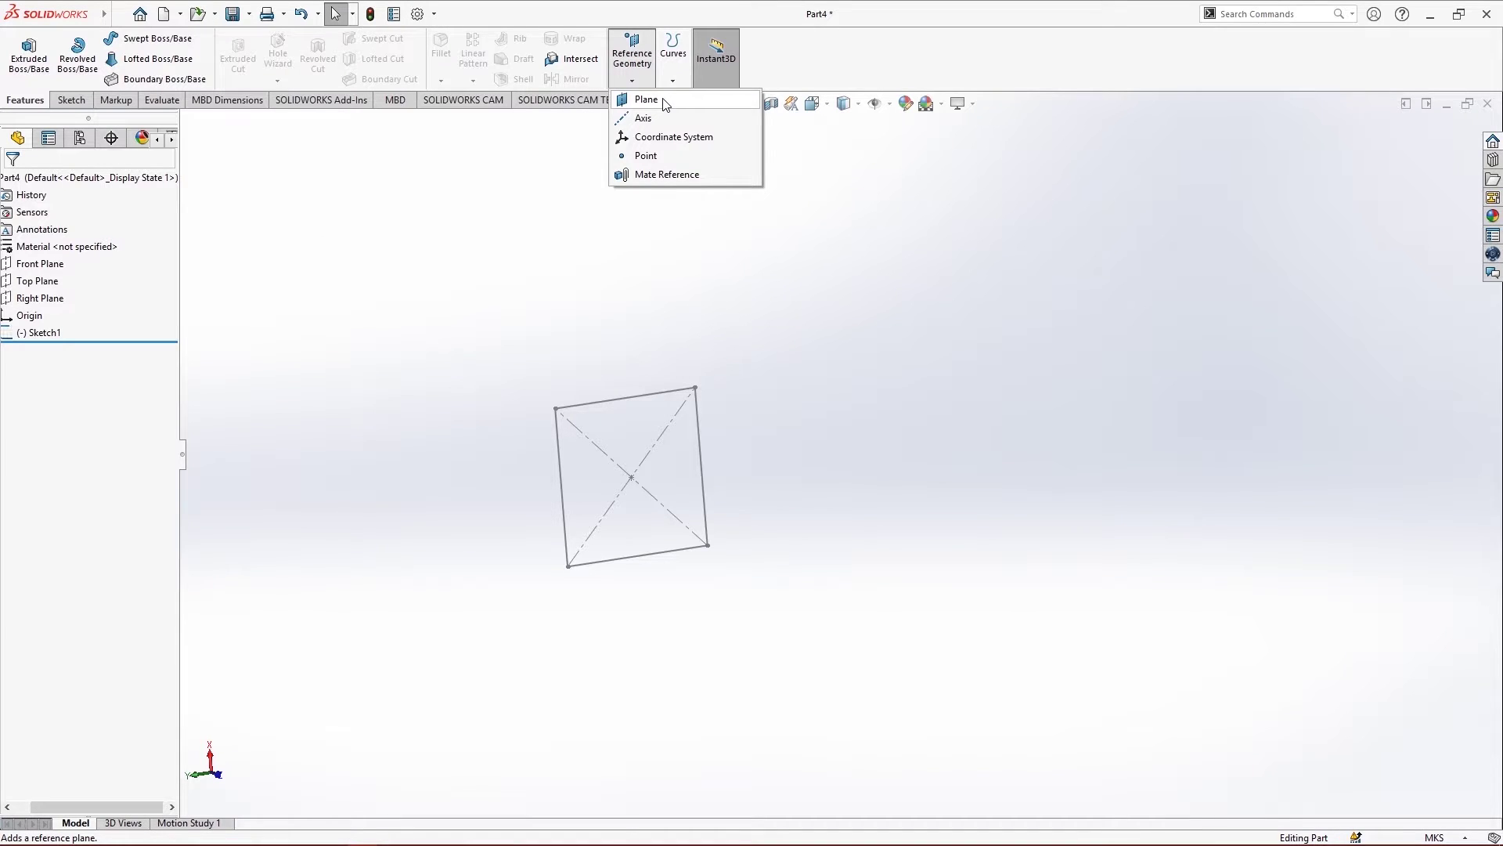
{"action": "left_click", "coordinate": [903, 653]}
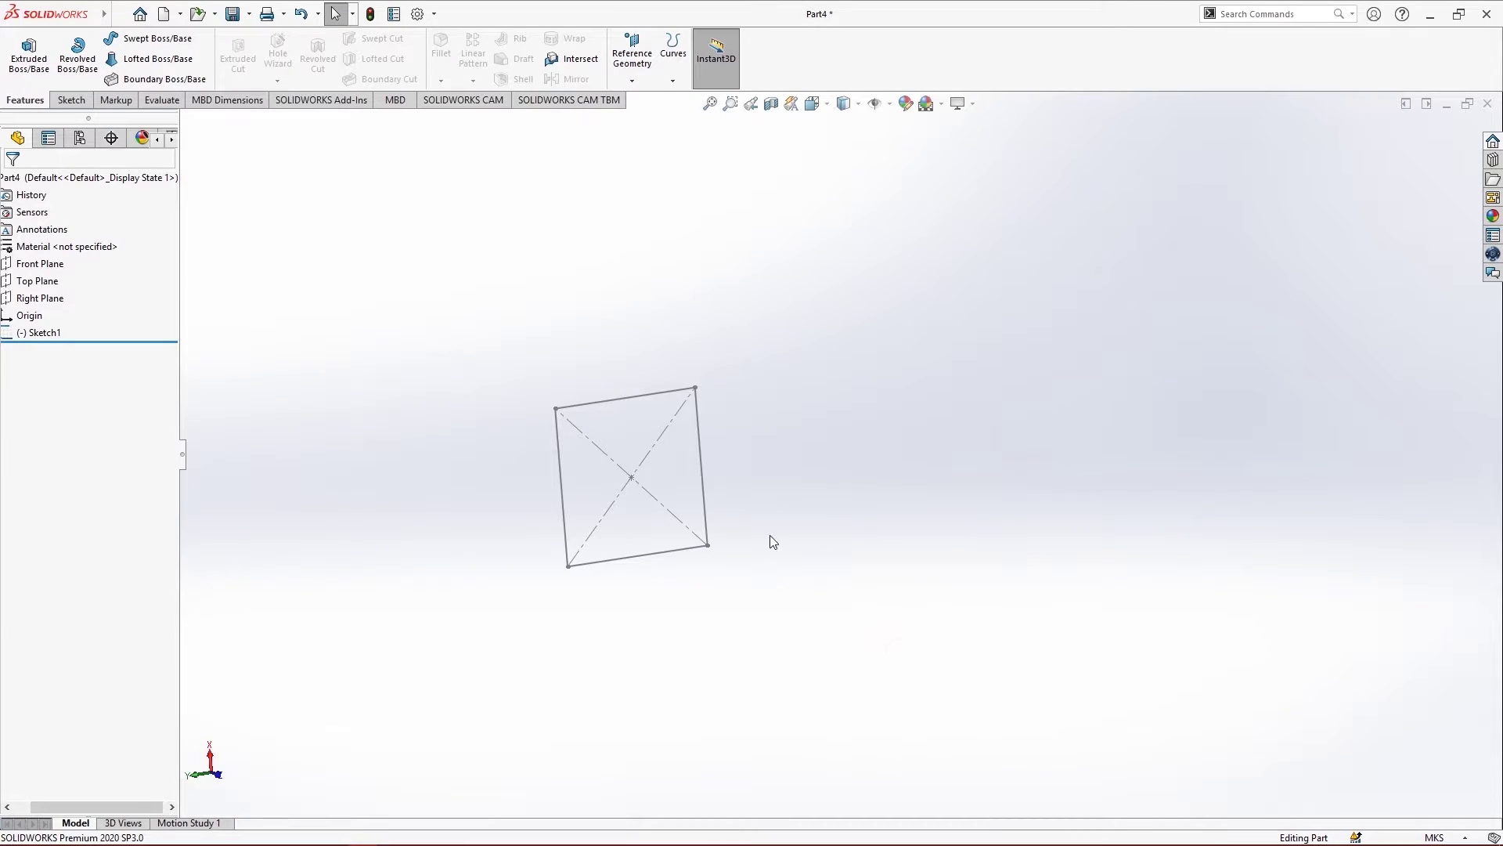
{"action": "middle_click_drag", "start_coordinate": [773, 542], "coordinate": [862, 580]}
{"action": "left_click", "coordinate": [629, 57]}
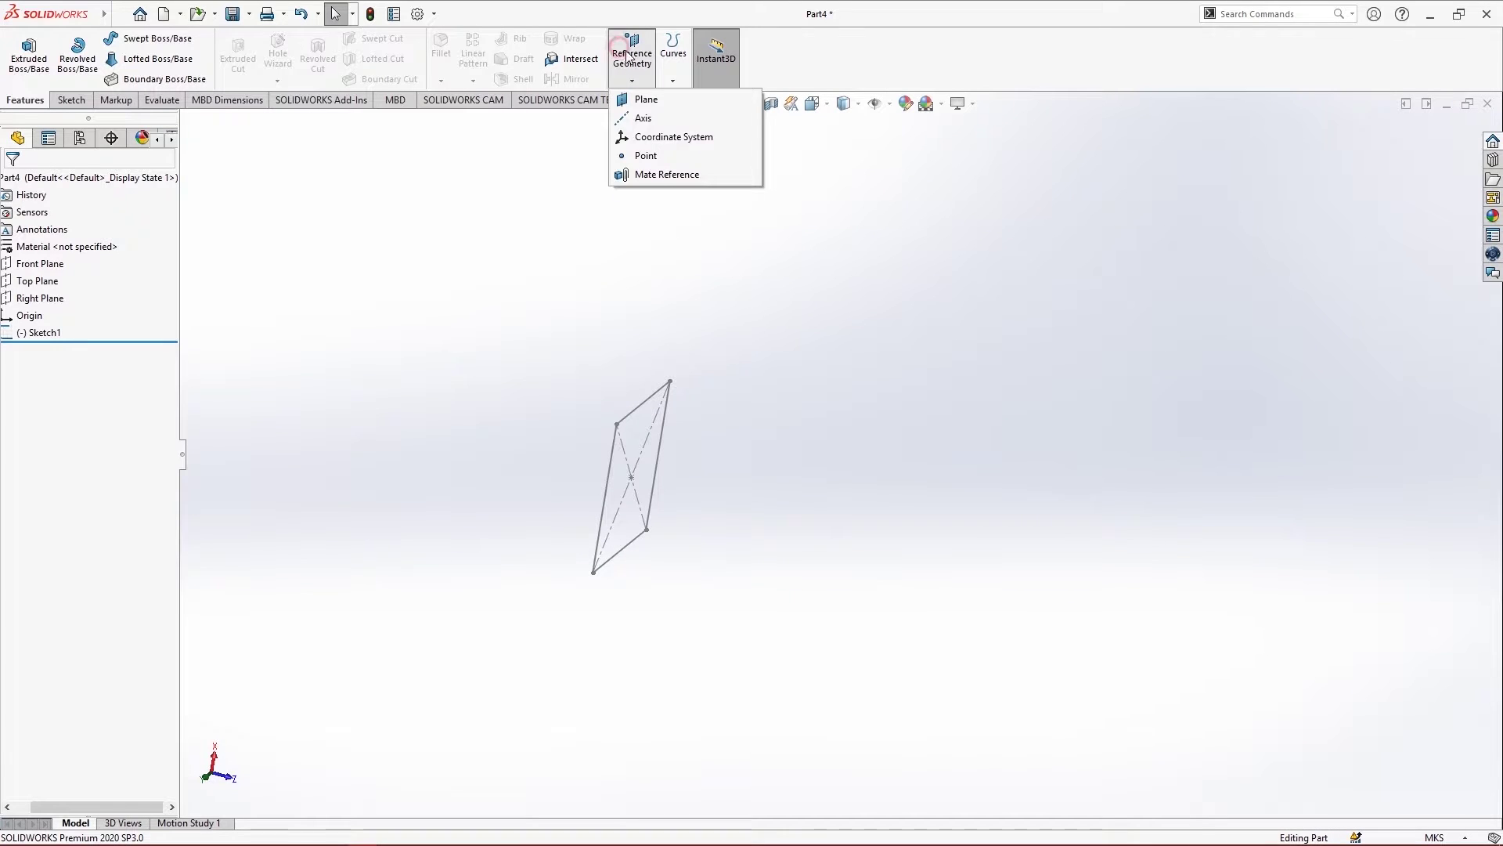
{"action": "left_click", "coordinate": [647, 100]}
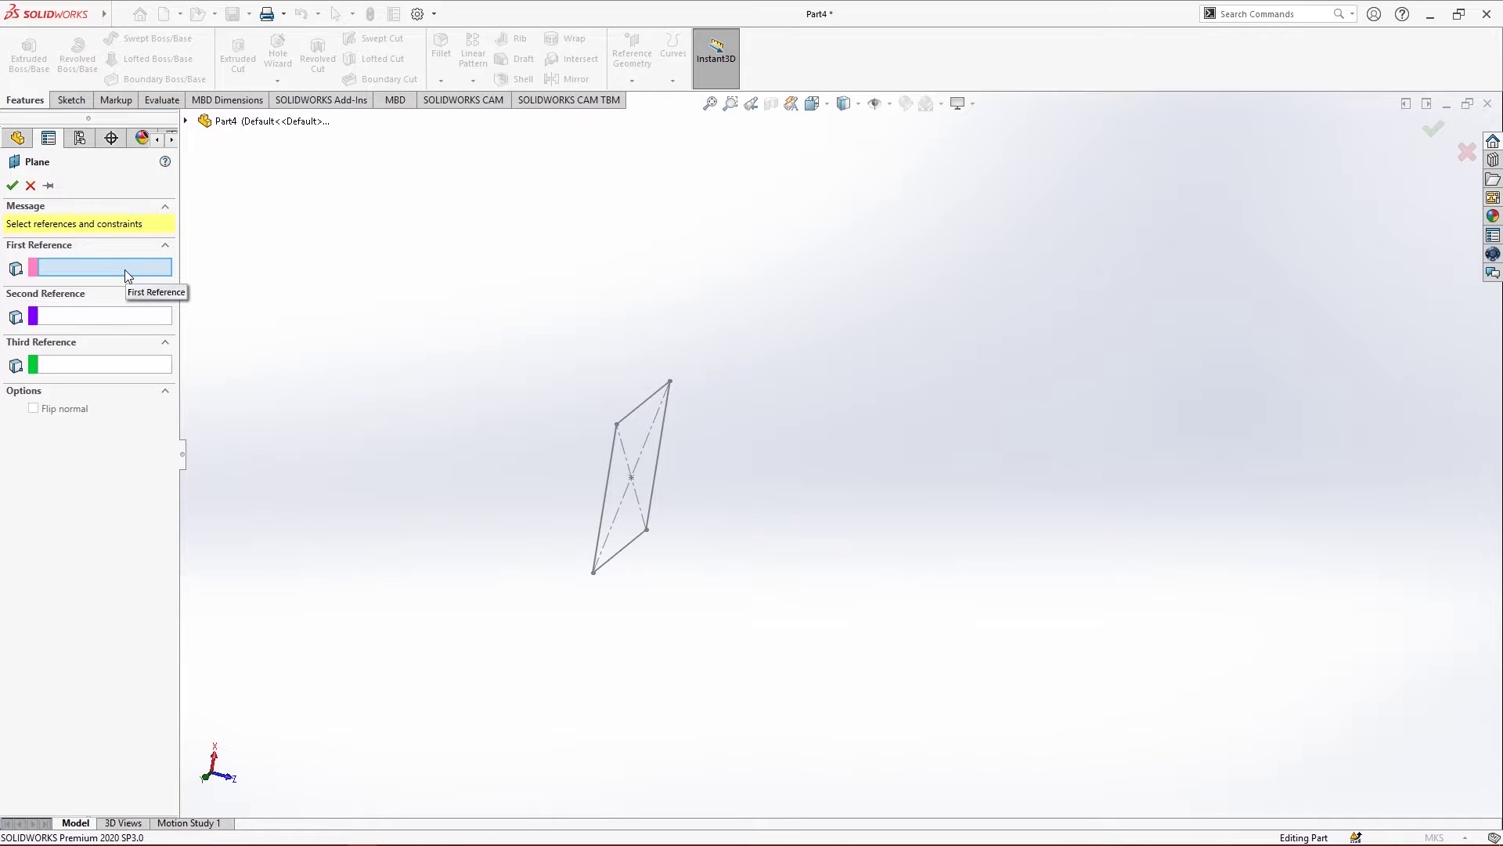
{"action": "left_click", "coordinate": [186, 121]}
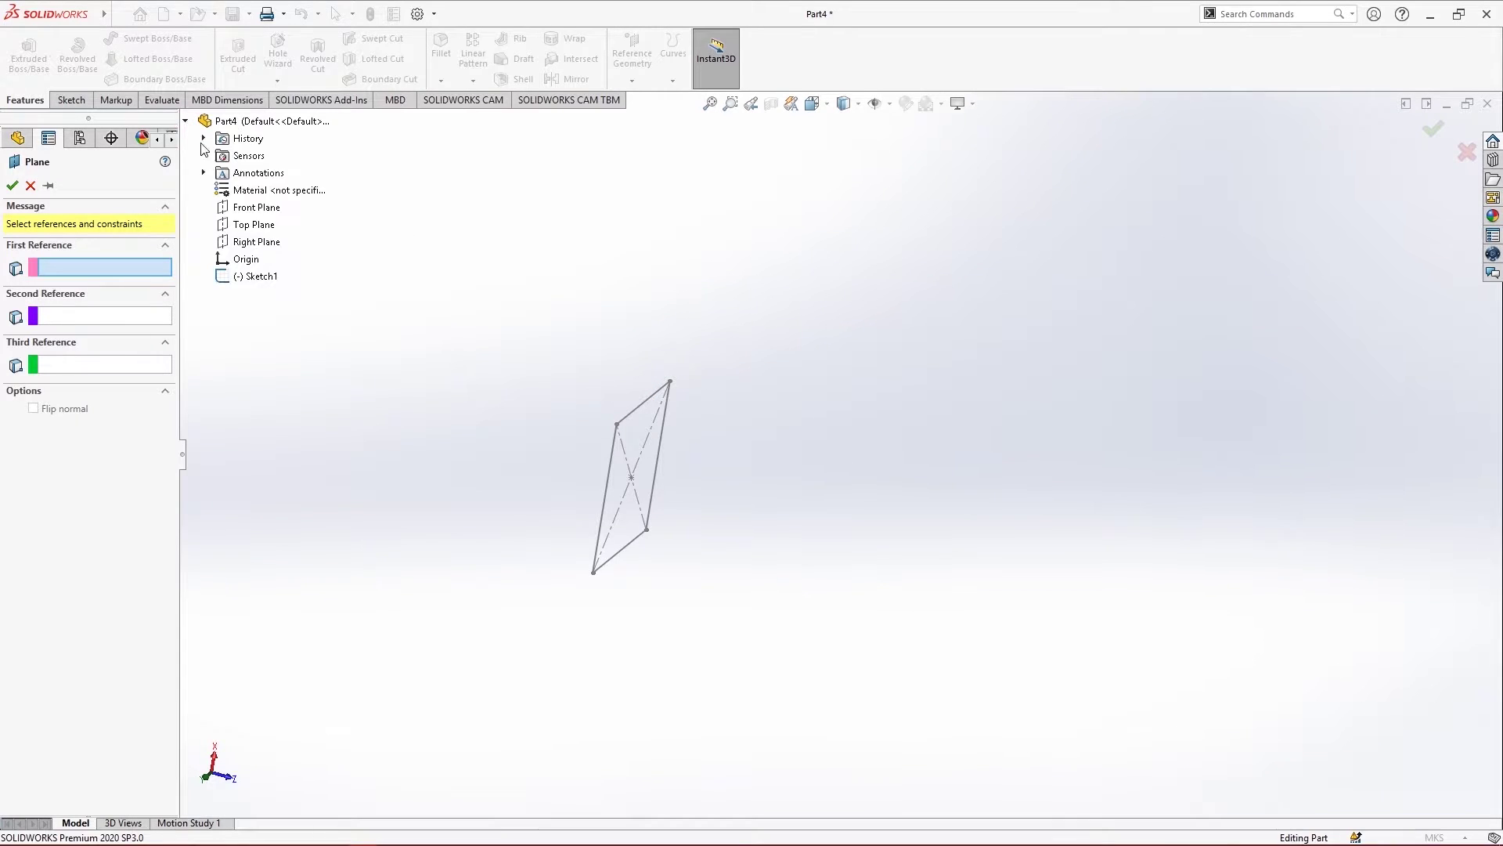
{"action": "left_click", "coordinate": [254, 209]}
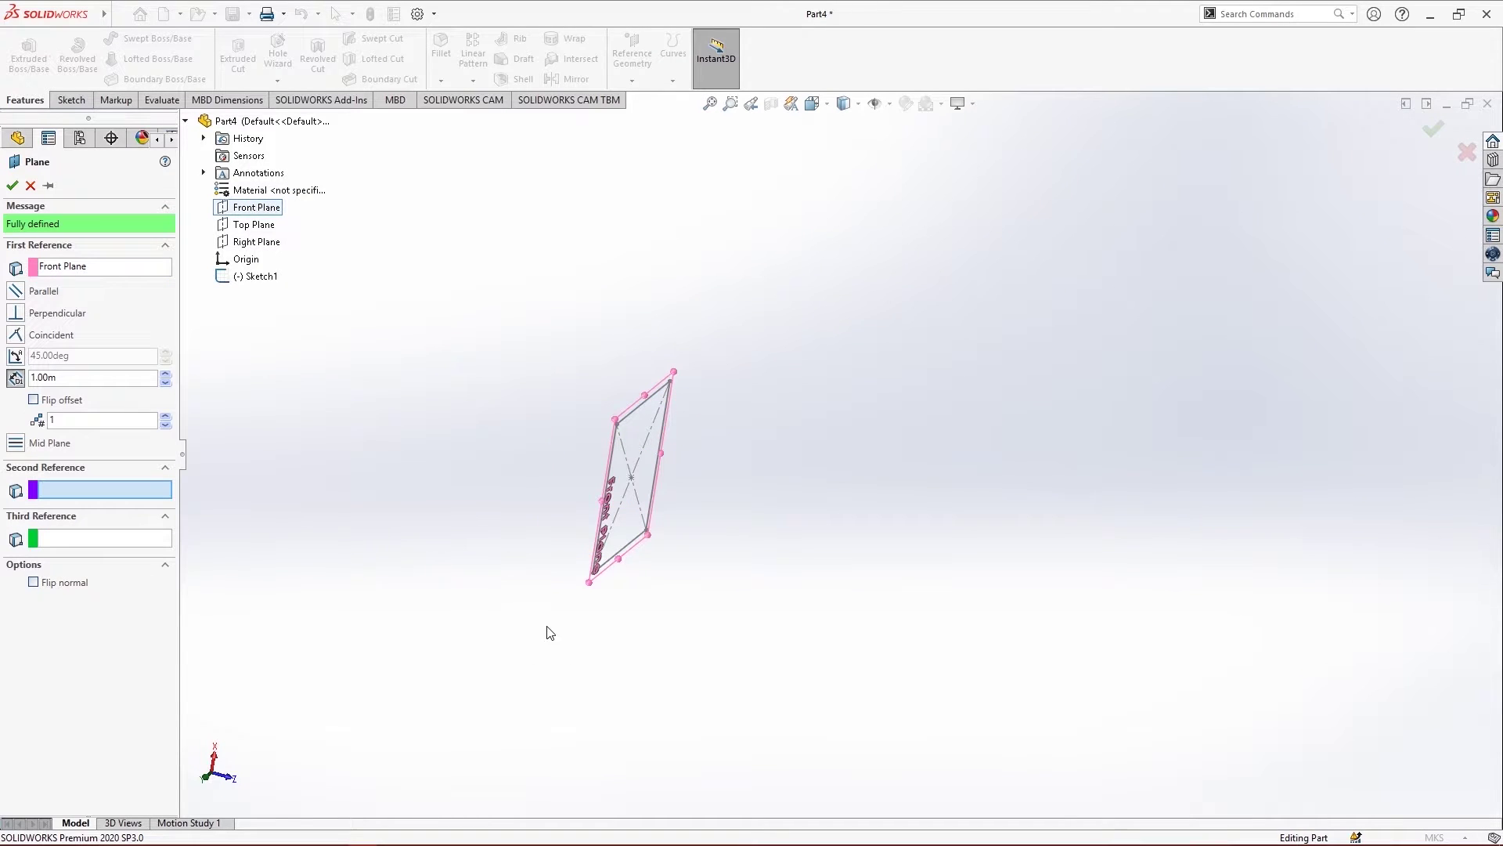
Try offset distances of 1.06 m, 1.00 m and 0.90 m for the new plane
{"action": "left_click", "coordinate": [163, 376]}
{"action": "left_click", "coordinate": [159, 379]}
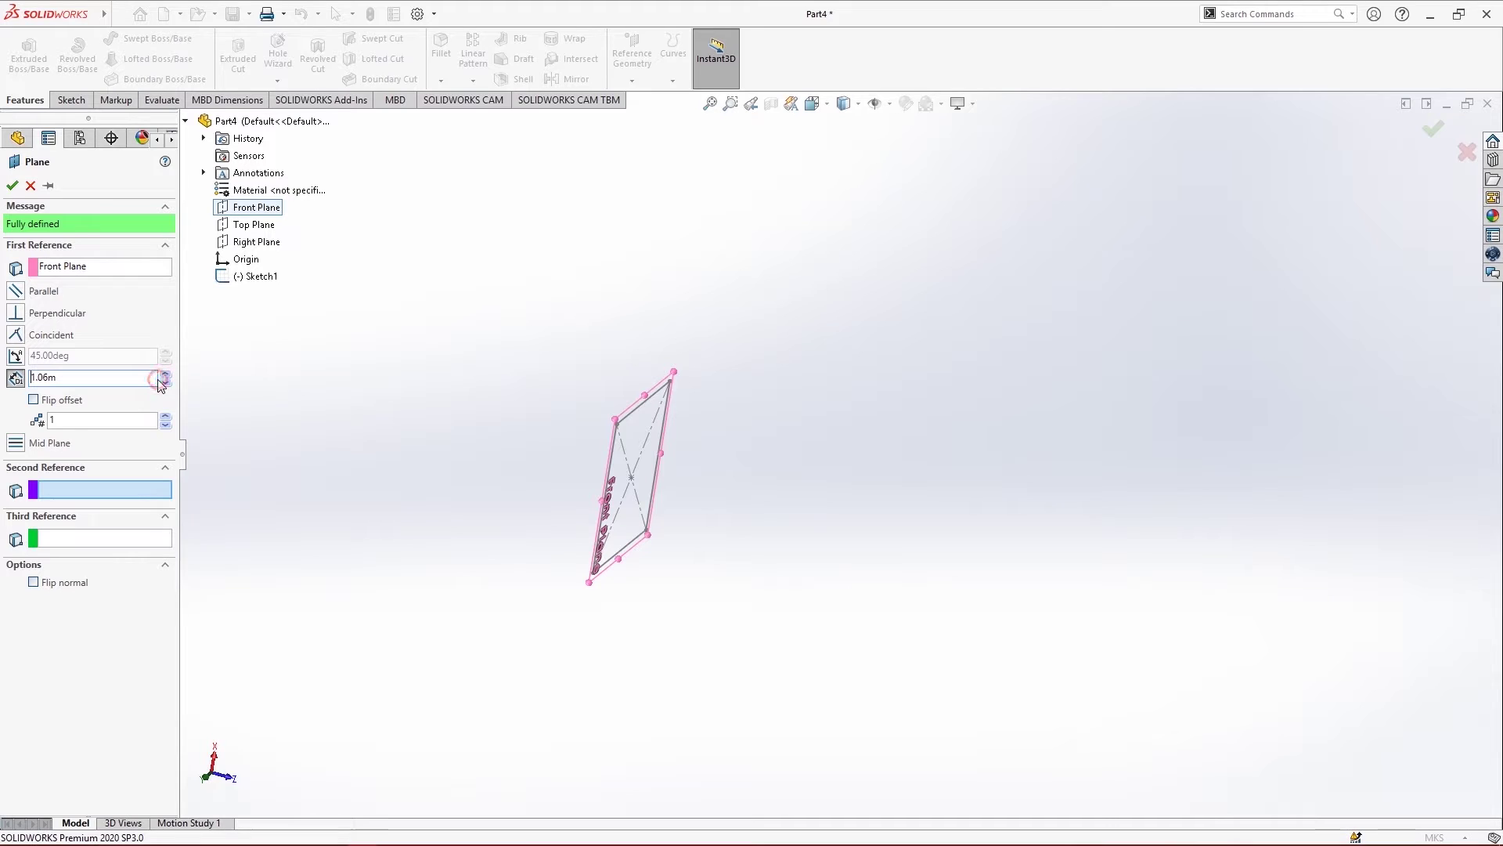
{"action": "left_click", "coordinate": [96, 268]}
{"action": "scroll", "coordinate": [700, 508], "scroll_direction": "up", "scroll_amount": 3}
{"action": "middle_click_drag", "start_coordinate": [700, 505], "coordinate": [1036, 483]}
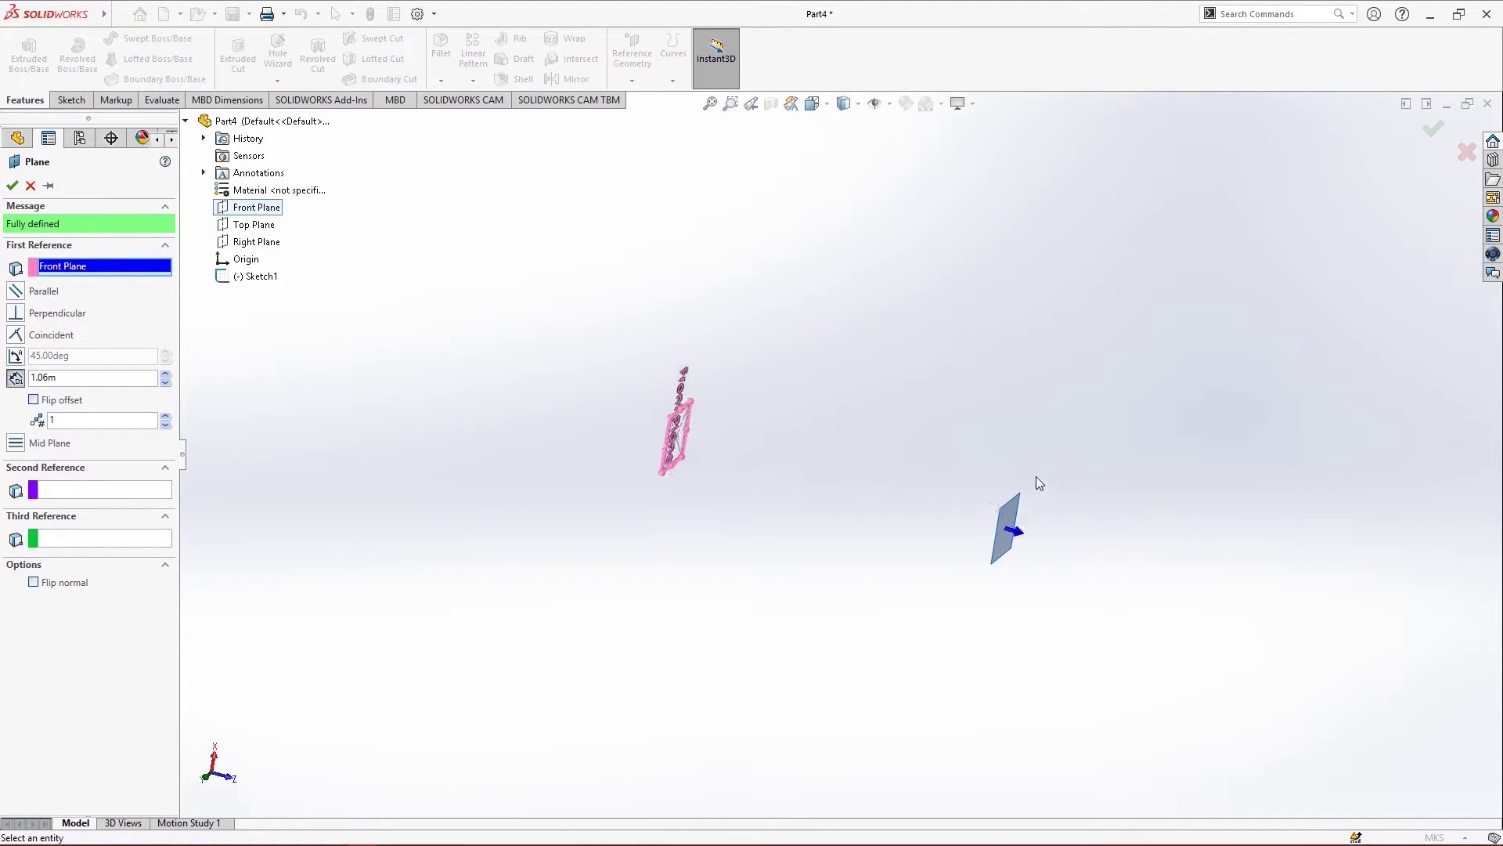
{"action": "left_click", "coordinate": [165, 382]}
{"action": "left_click", "coordinate": [165, 382]}
{"action": "left_click", "coordinate": [165, 382]}
{"action": "left_click", "coordinate": [166, 382]}
{"action": "left_click", "coordinate": [166, 382]}
{"action": "left_click", "coordinate": [165, 382]}
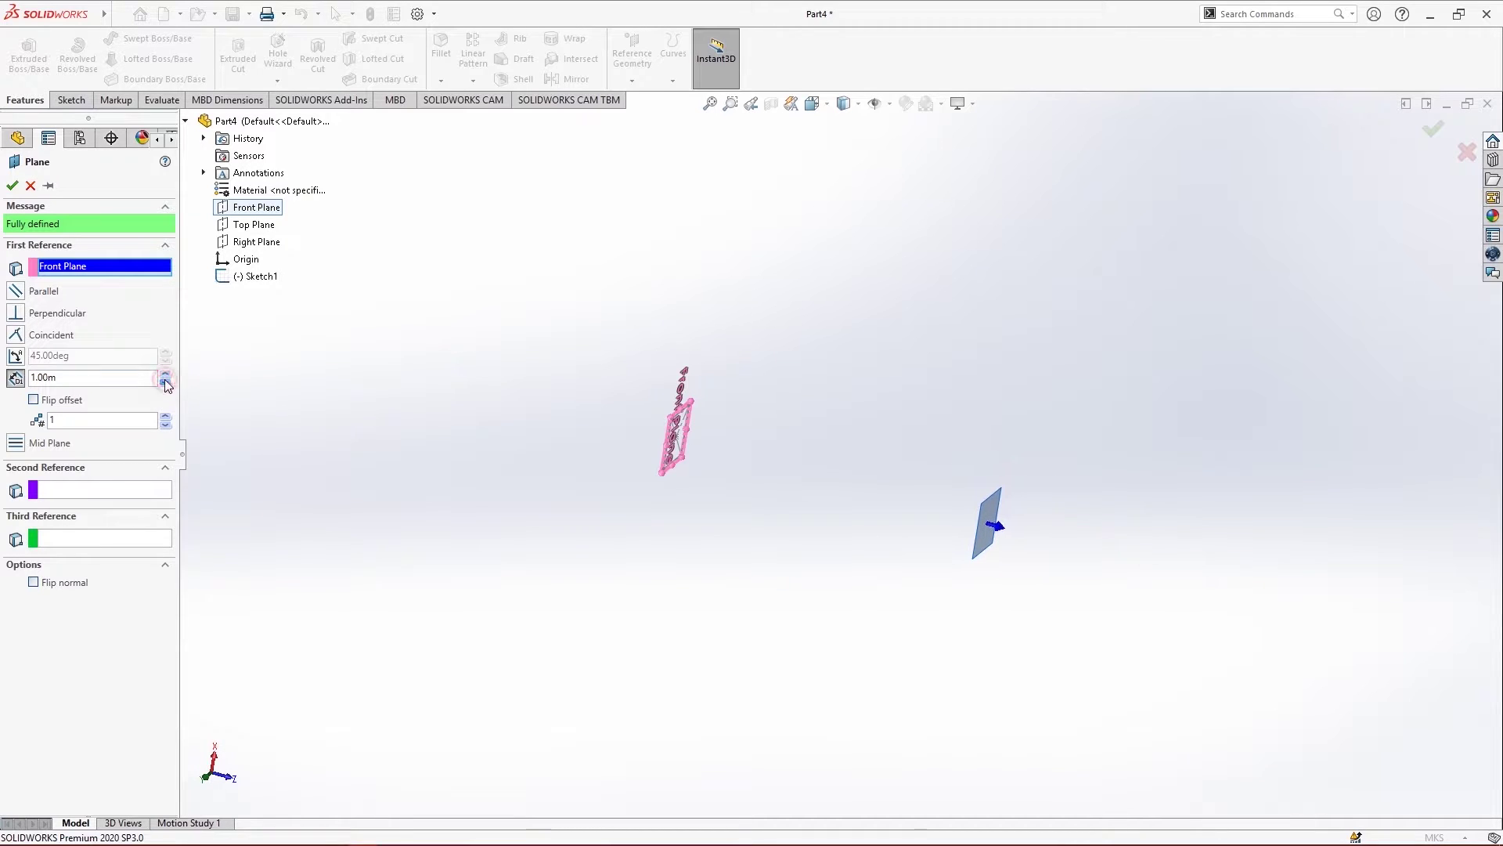
{"action": "left_click", "coordinate": [165, 382]}
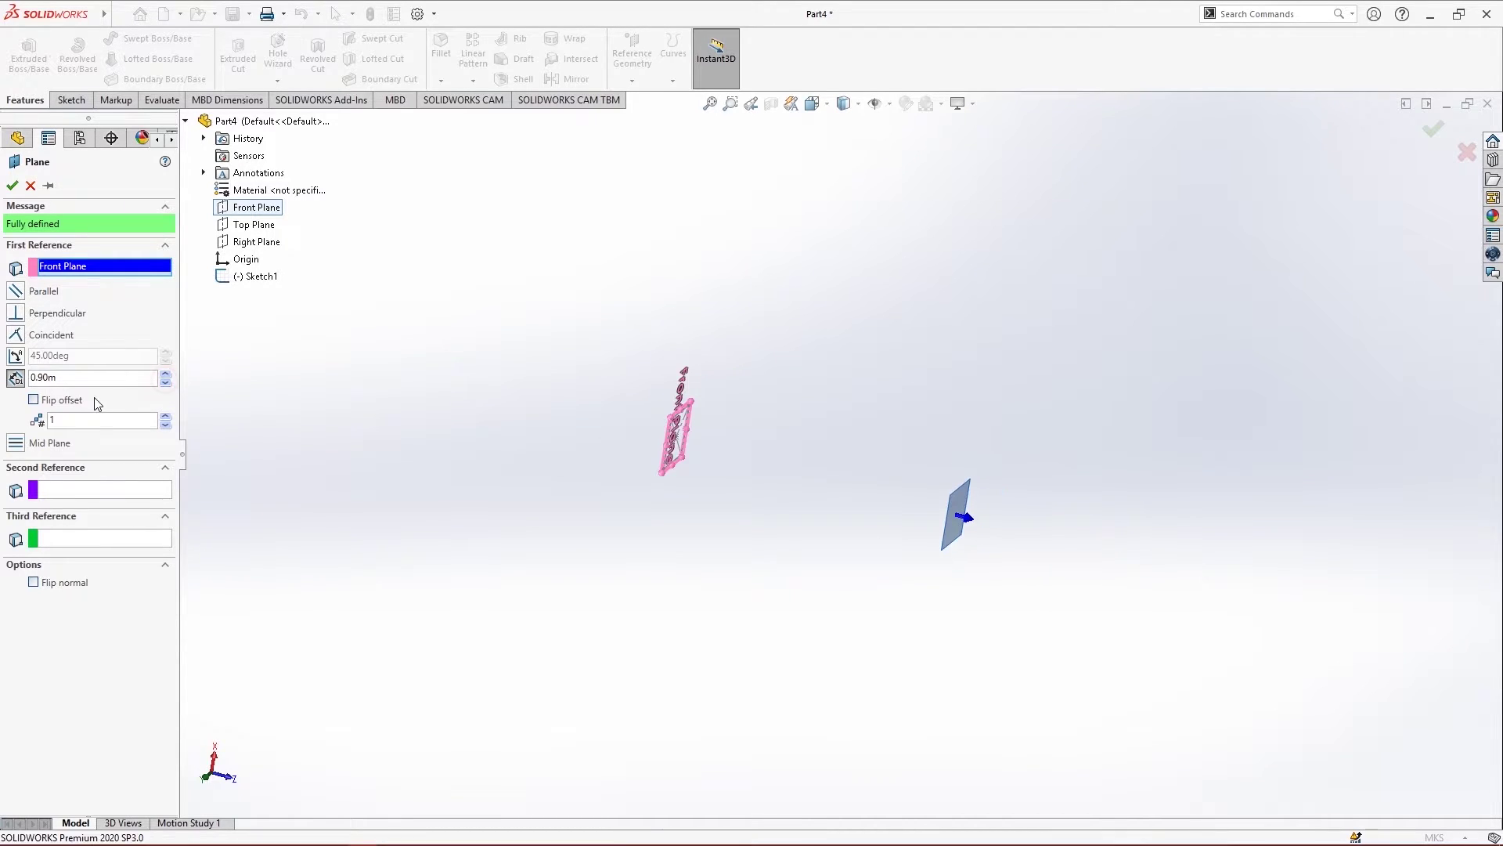
Set the plane's offset from the Front Plane to 0.3 m and create it
{"action": "left_click_drag", "start_coordinate": [77, 385], "coordinate": [40, 379]}
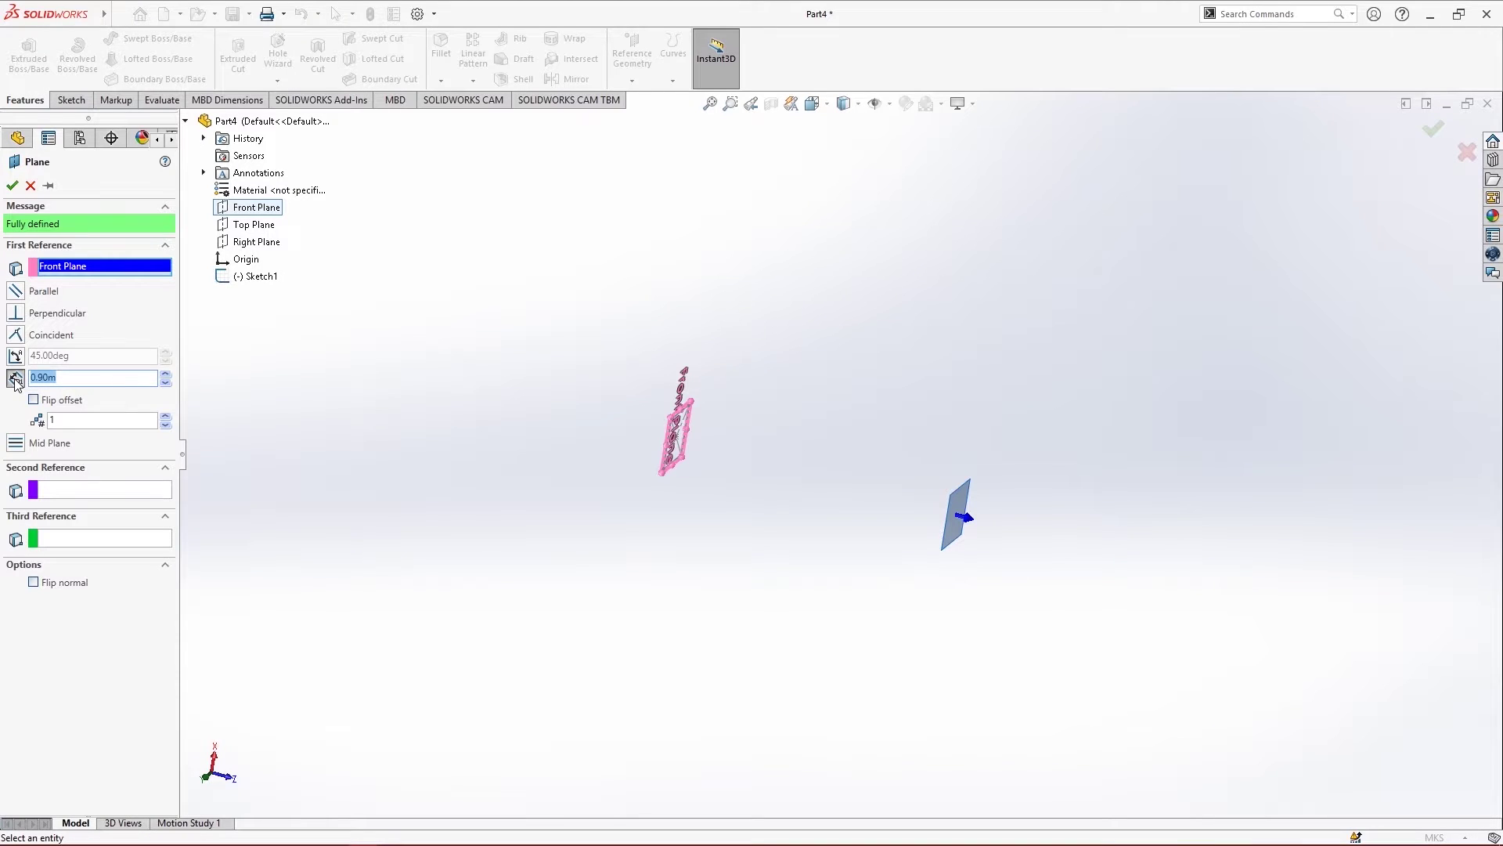
{"action": "type", "text": "0.3"}
{"action": "key", "text": "Return"}
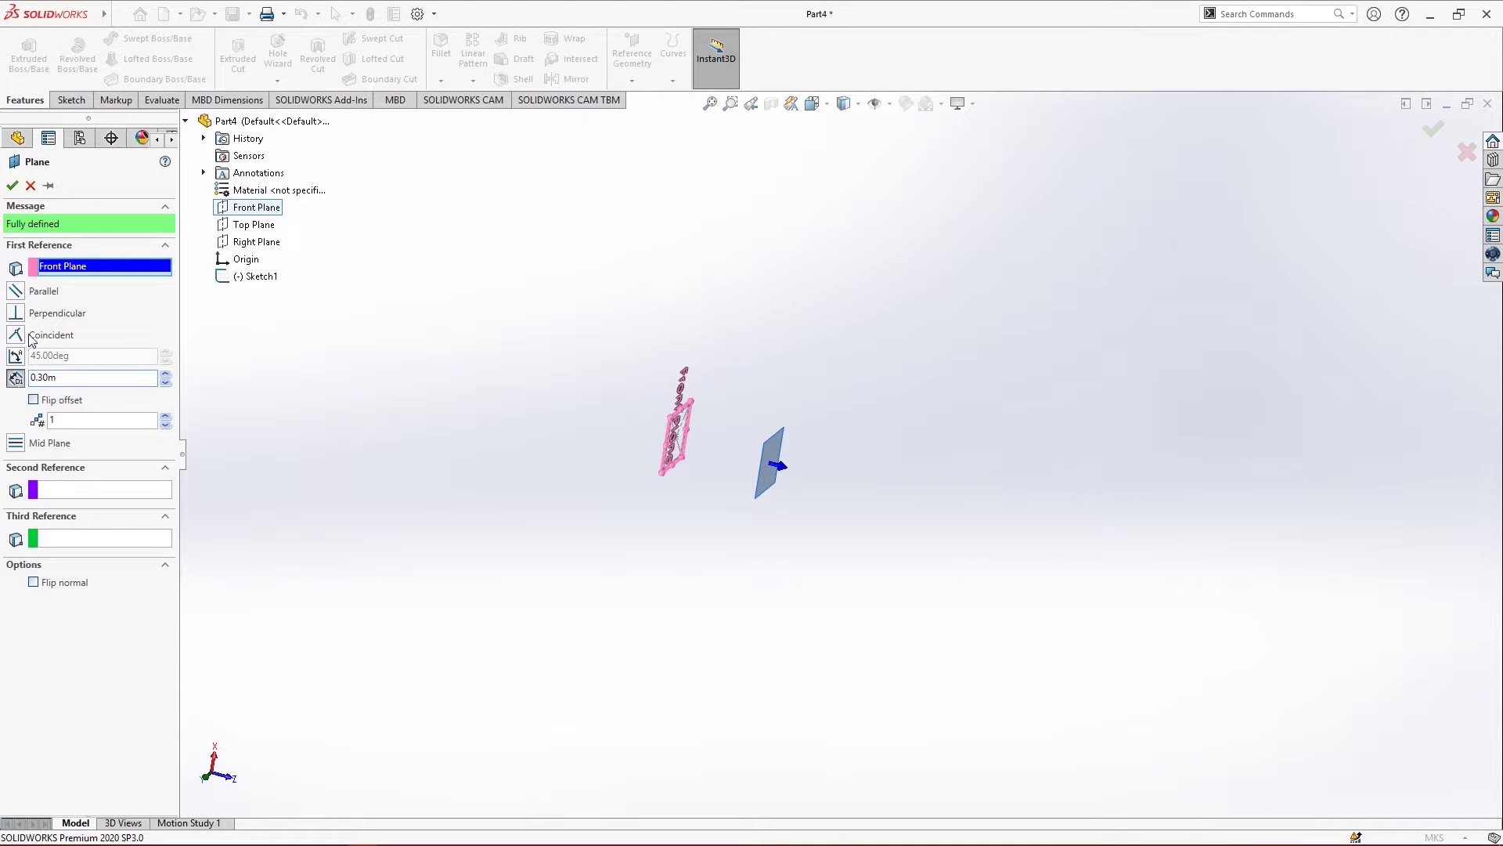
{"action": "left_click", "coordinate": [12, 185]}
{"action": "scroll", "coordinate": [688, 444], "scroll_direction": "down", "scroll_amount": 5}
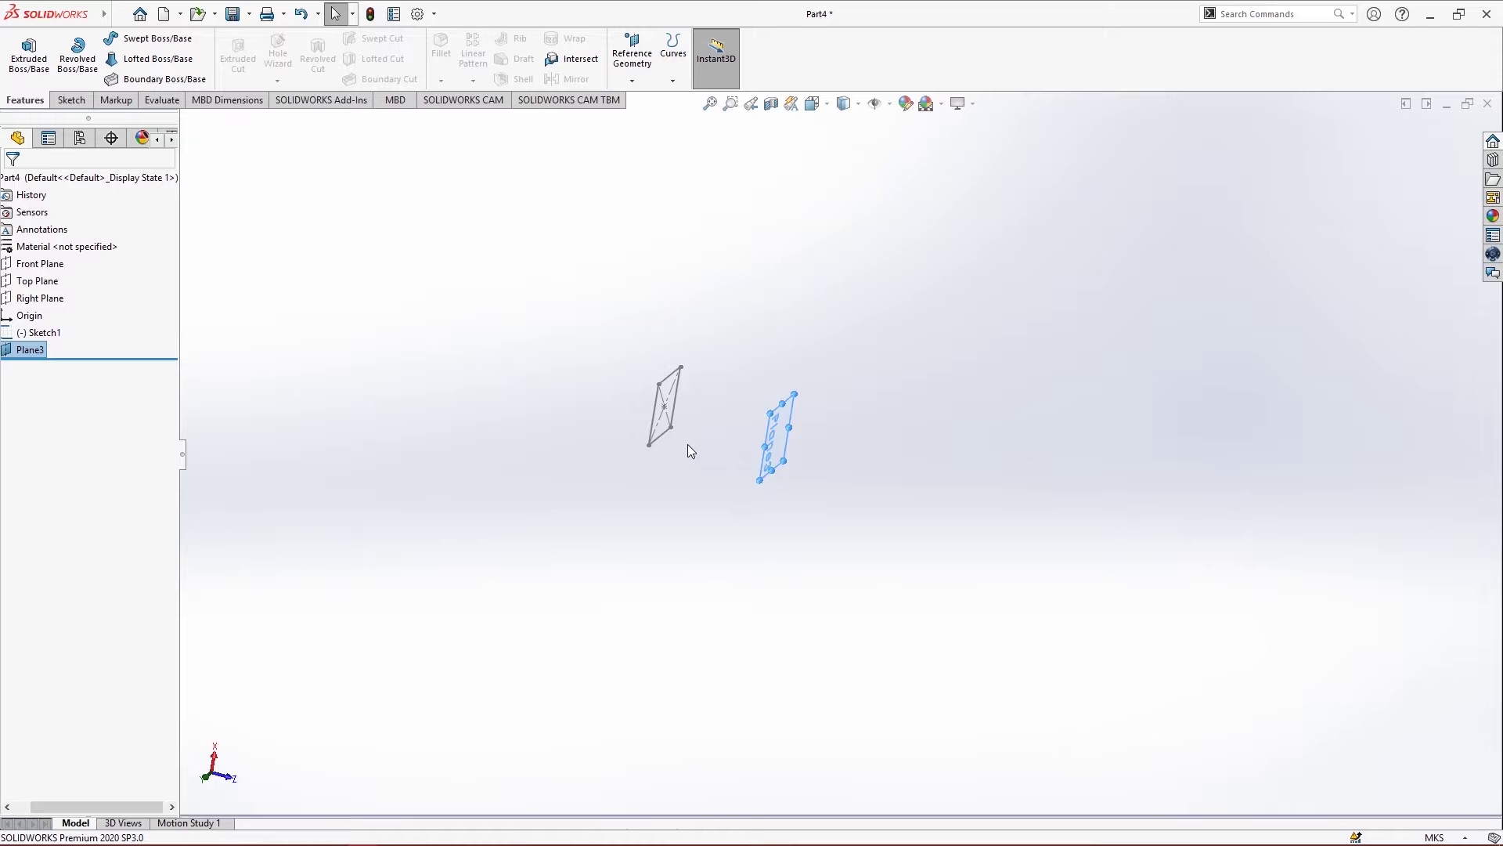
On the new offset plane, sketch a six-sided polygon centred on the origin with an inscribed circle about 0.64 m across and close the sketch
{"action": "middle_click_drag", "start_coordinate": [721, 369], "coordinate": [674, 328]}
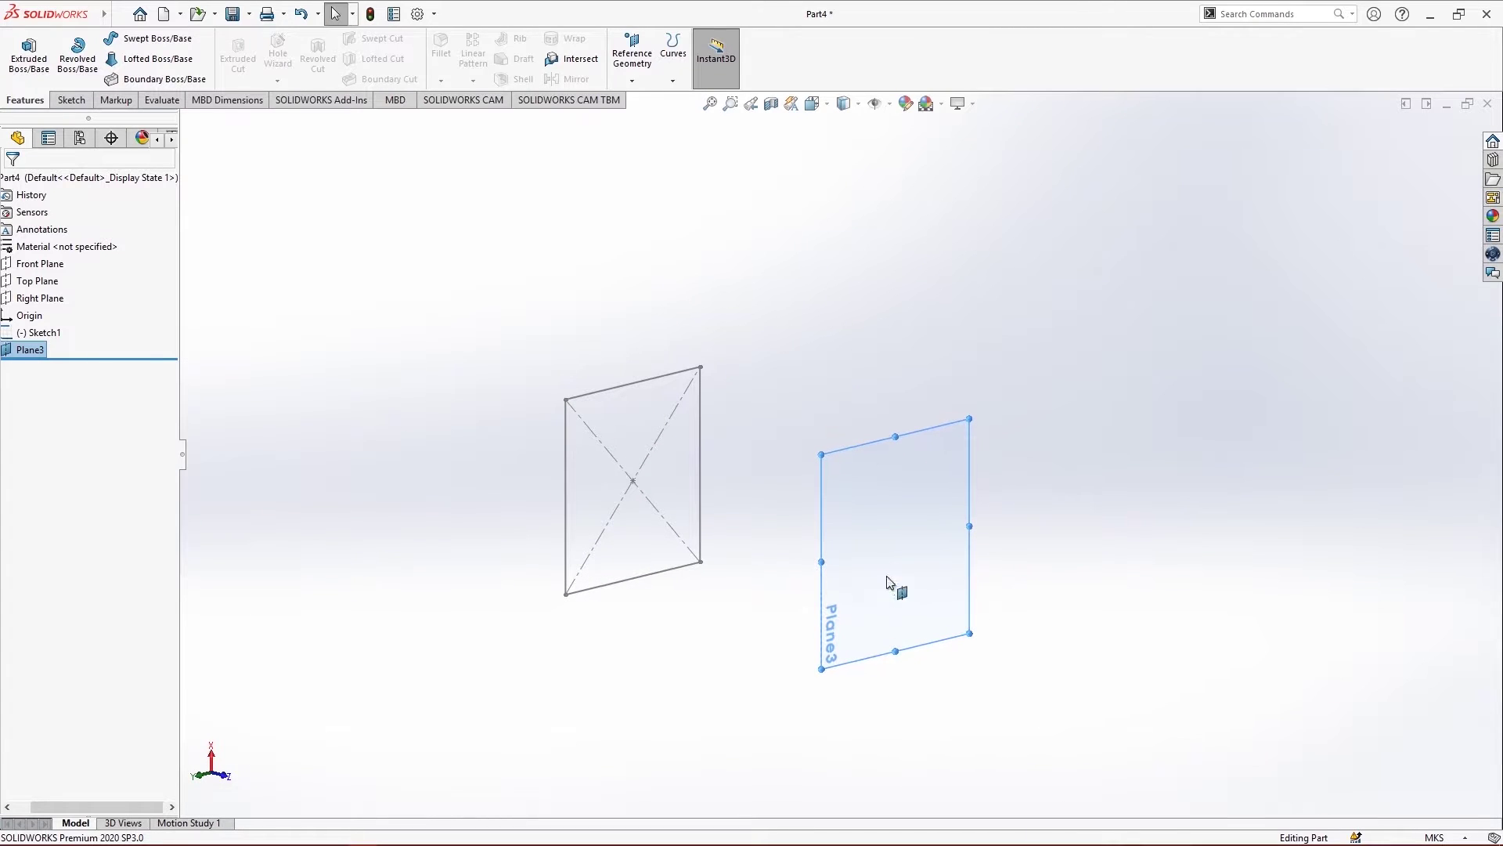
{"action": "right_click", "coordinate": [897, 466]}
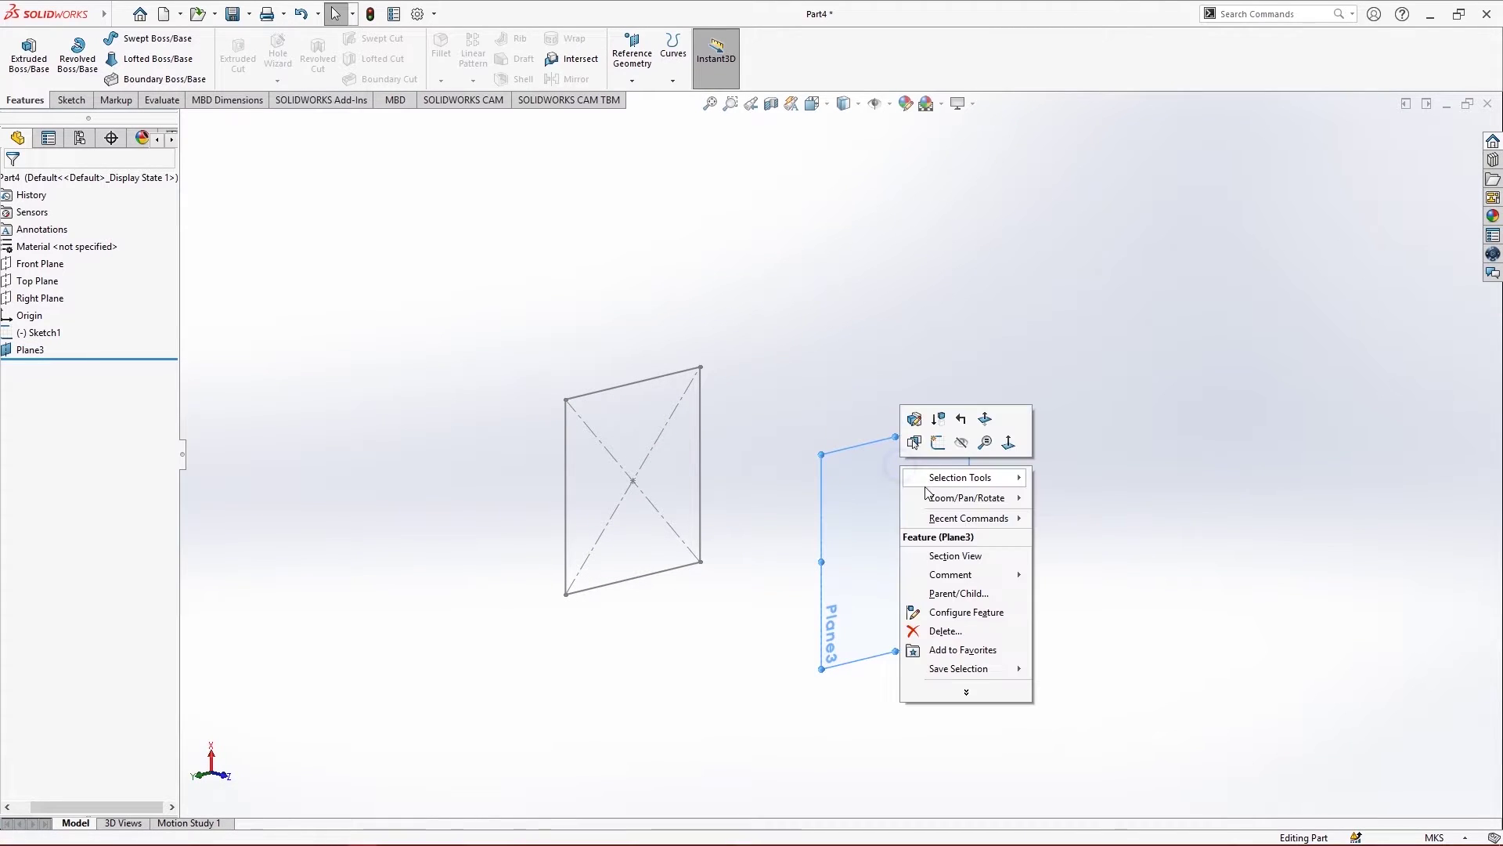
{"action": "left_click", "coordinate": [938, 443]}
{"action": "scroll", "coordinate": [917, 554], "scroll_direction": "down", "scroll_amount": 3}
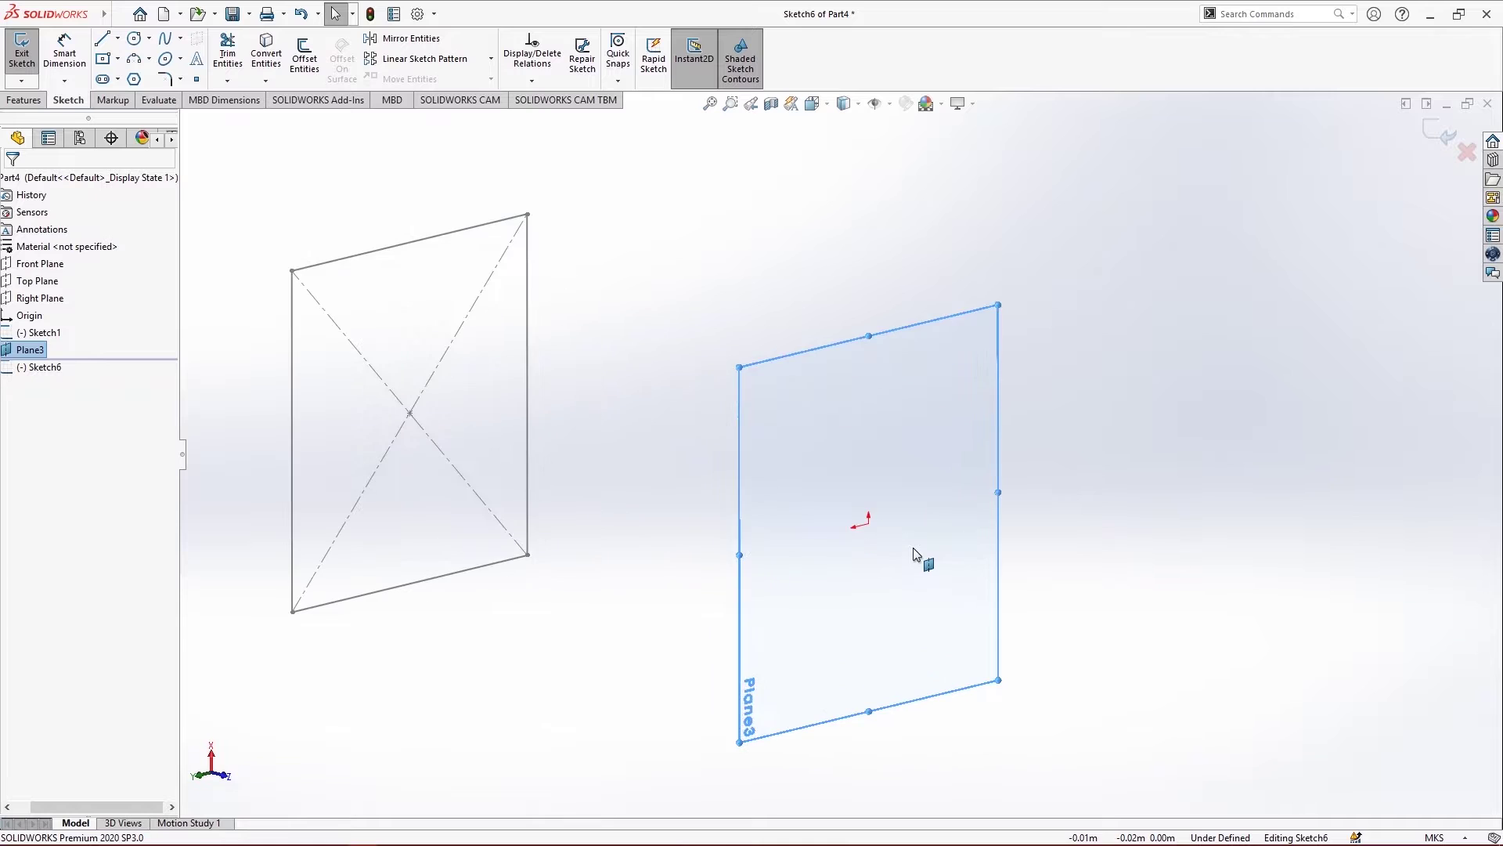
{"action": "mouse_move", "coordinate": [914, 553]}
{"action": "middle_mouse_down"}
{"action": "mouse_move", "coordinate": [866, 530]}
{"action": "mouse_move", "coordinate": [879, 537]}
{"action": "middle_mouse_up"}
{"action": "scroll", "coordinate": [885, 556], "scroll_direction": "up", "scroll_amount": 4}
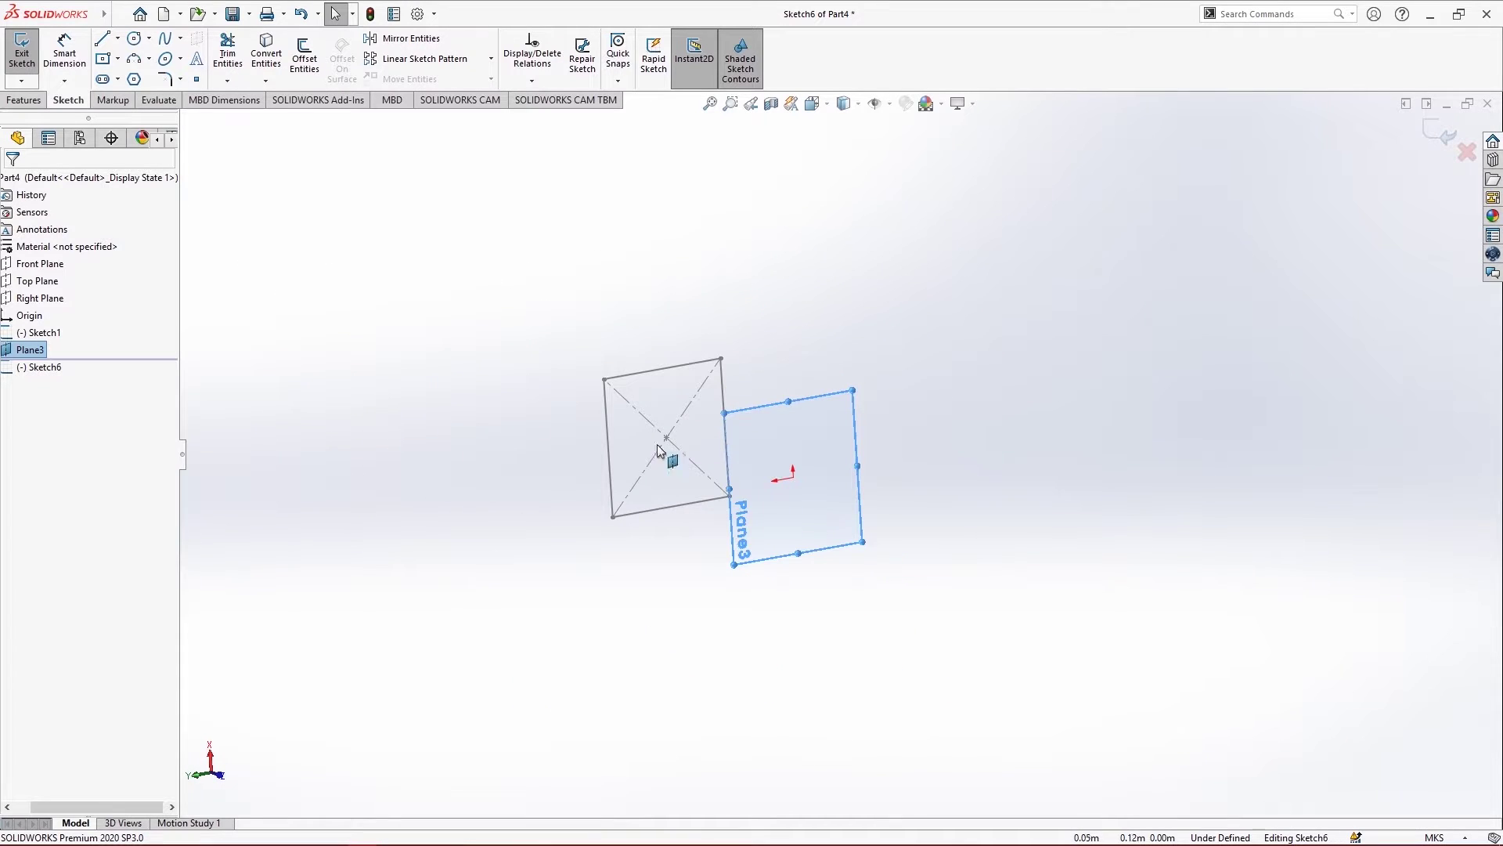
{"action": "left_click", "coordinate": [133, 79]}
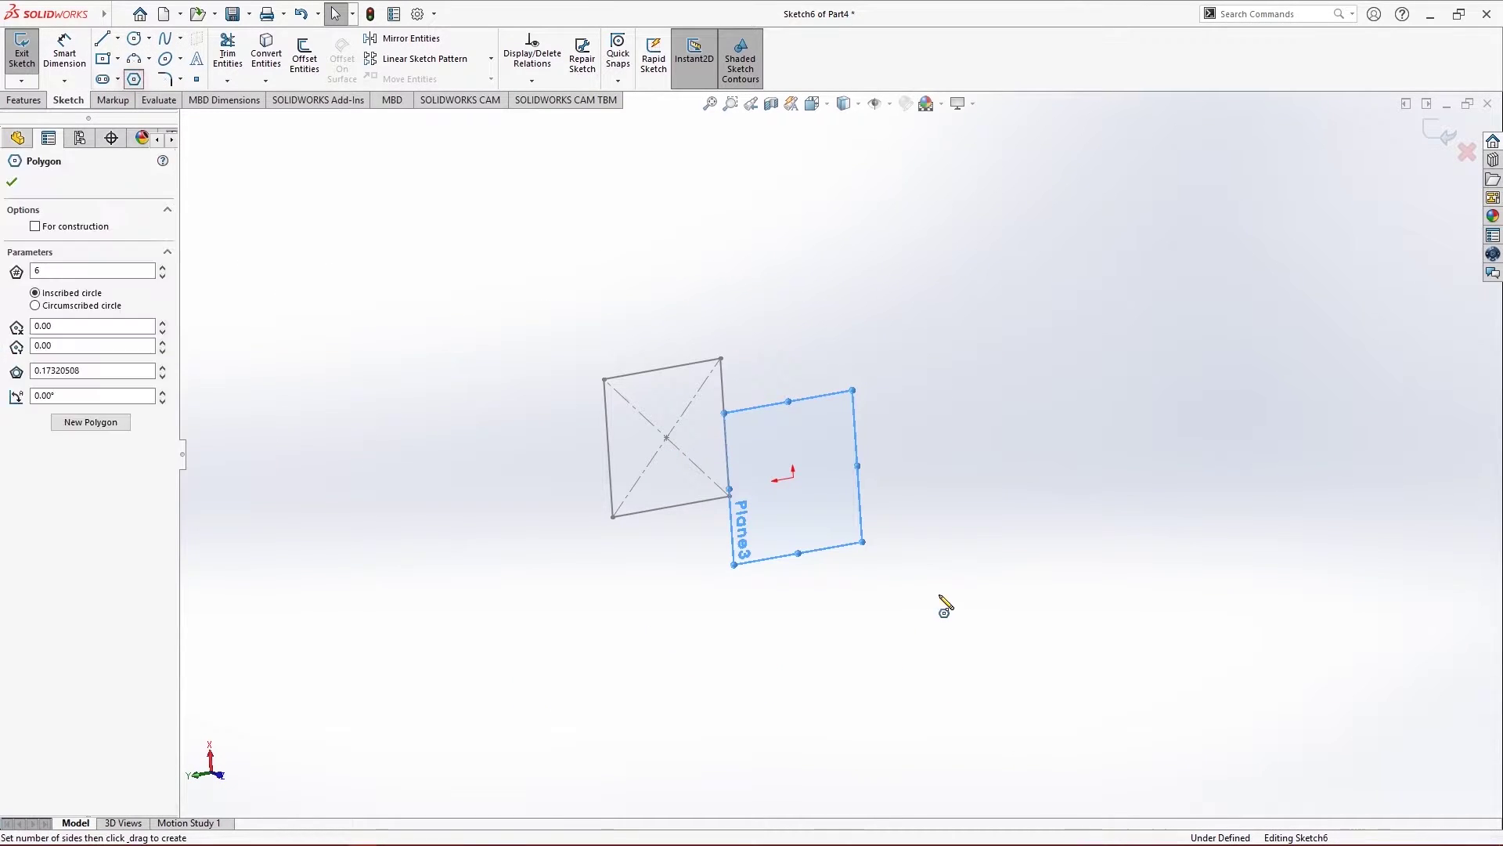
{"action": "left_click", "coordinate": [793, 477]}
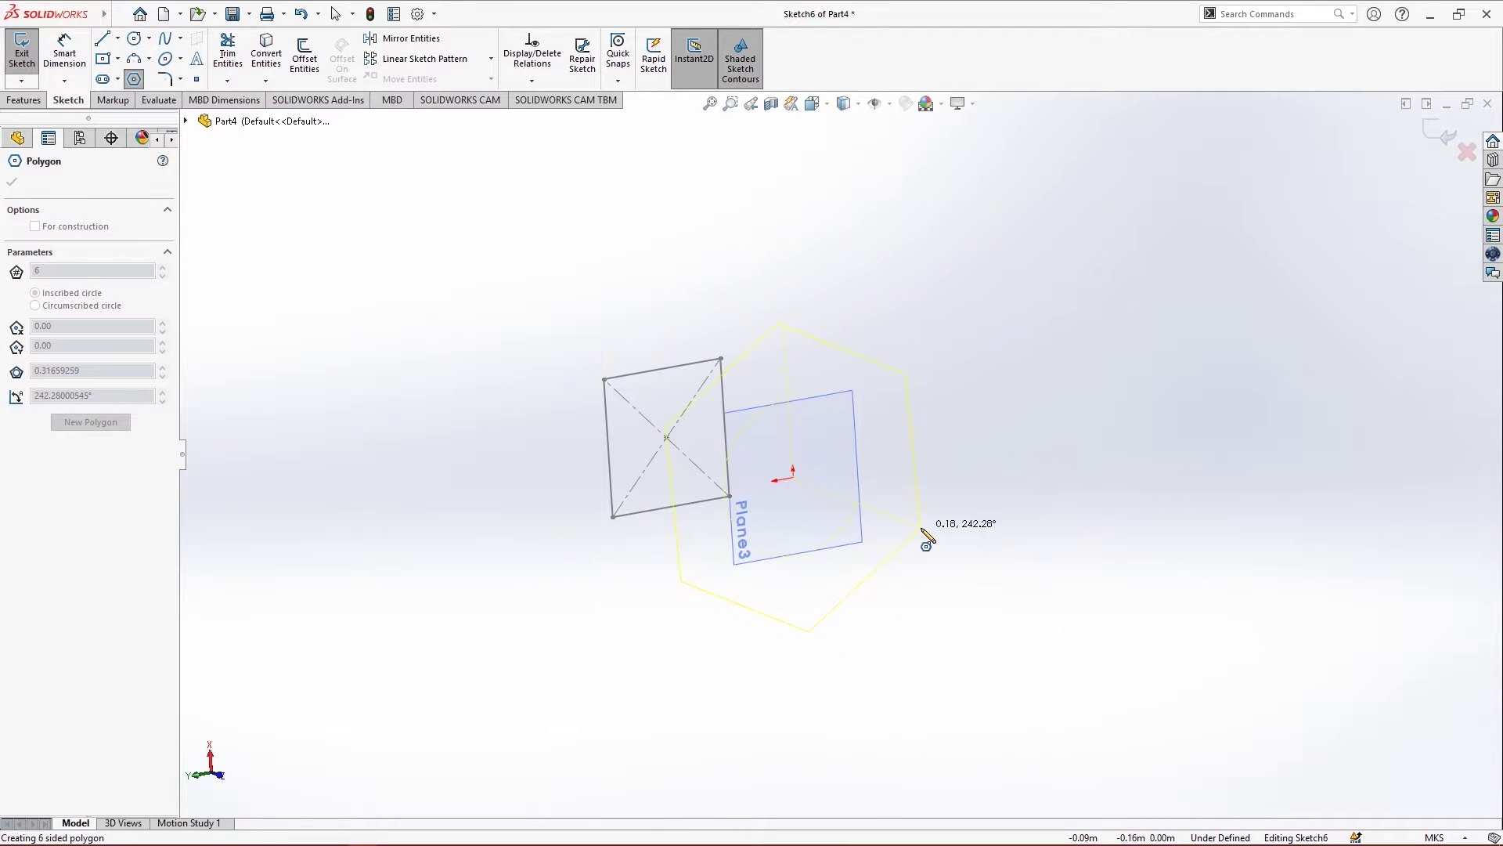
{"action": "left_click", "coordinate": [1054, 339]}
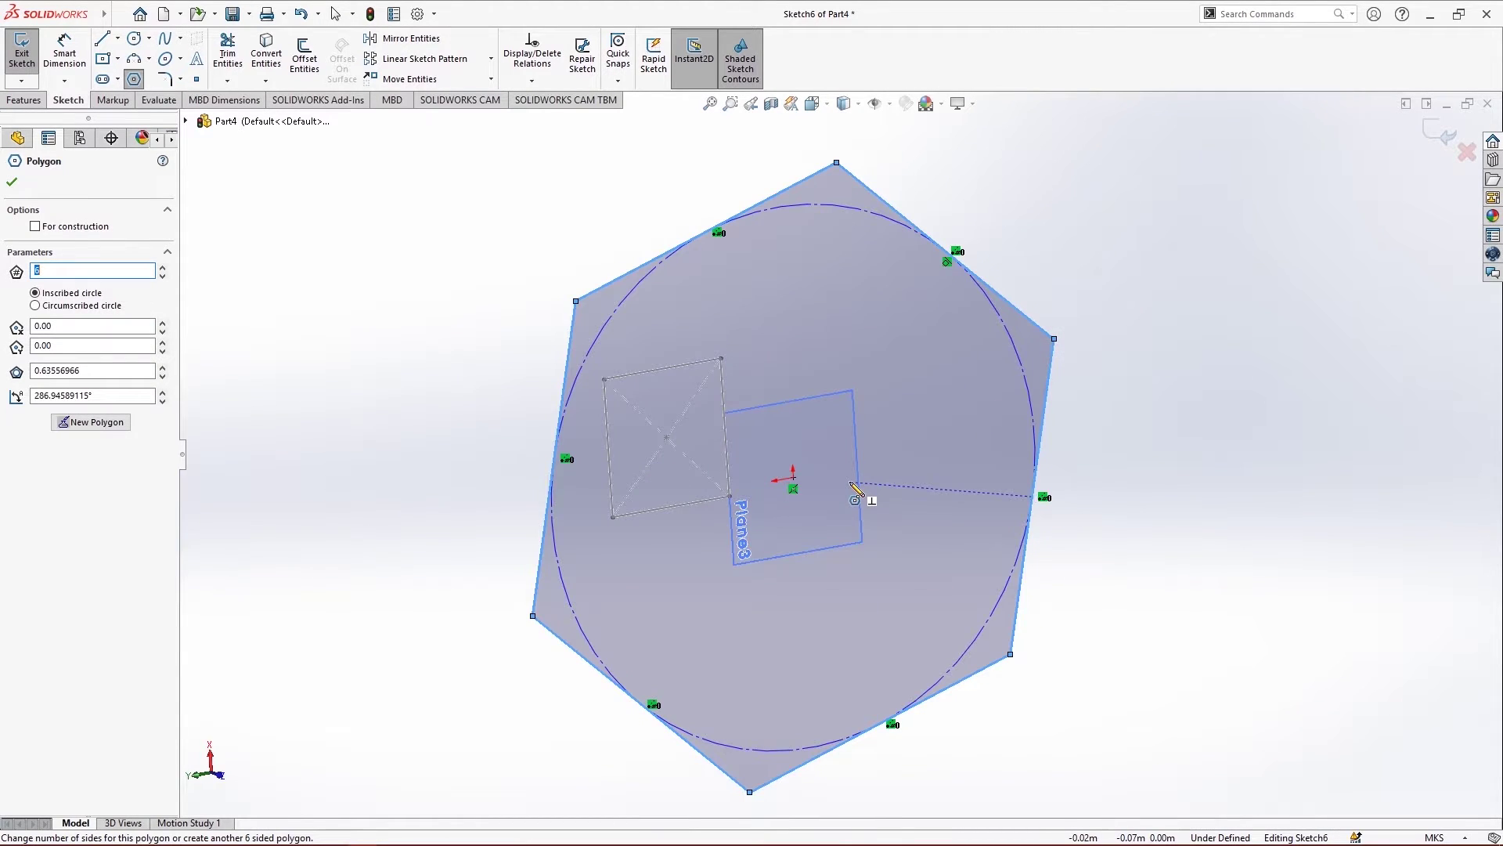
{"action": "mouse_move", "coordinate": [866, 496]}
{"action": "middle_mouse_down"}
{"action": "mouse_move", "coordinate": [977, 531]}
{"action": "mouse_move", "coordinate": [943, 496]}
{"action": "middle_mouse_up"}
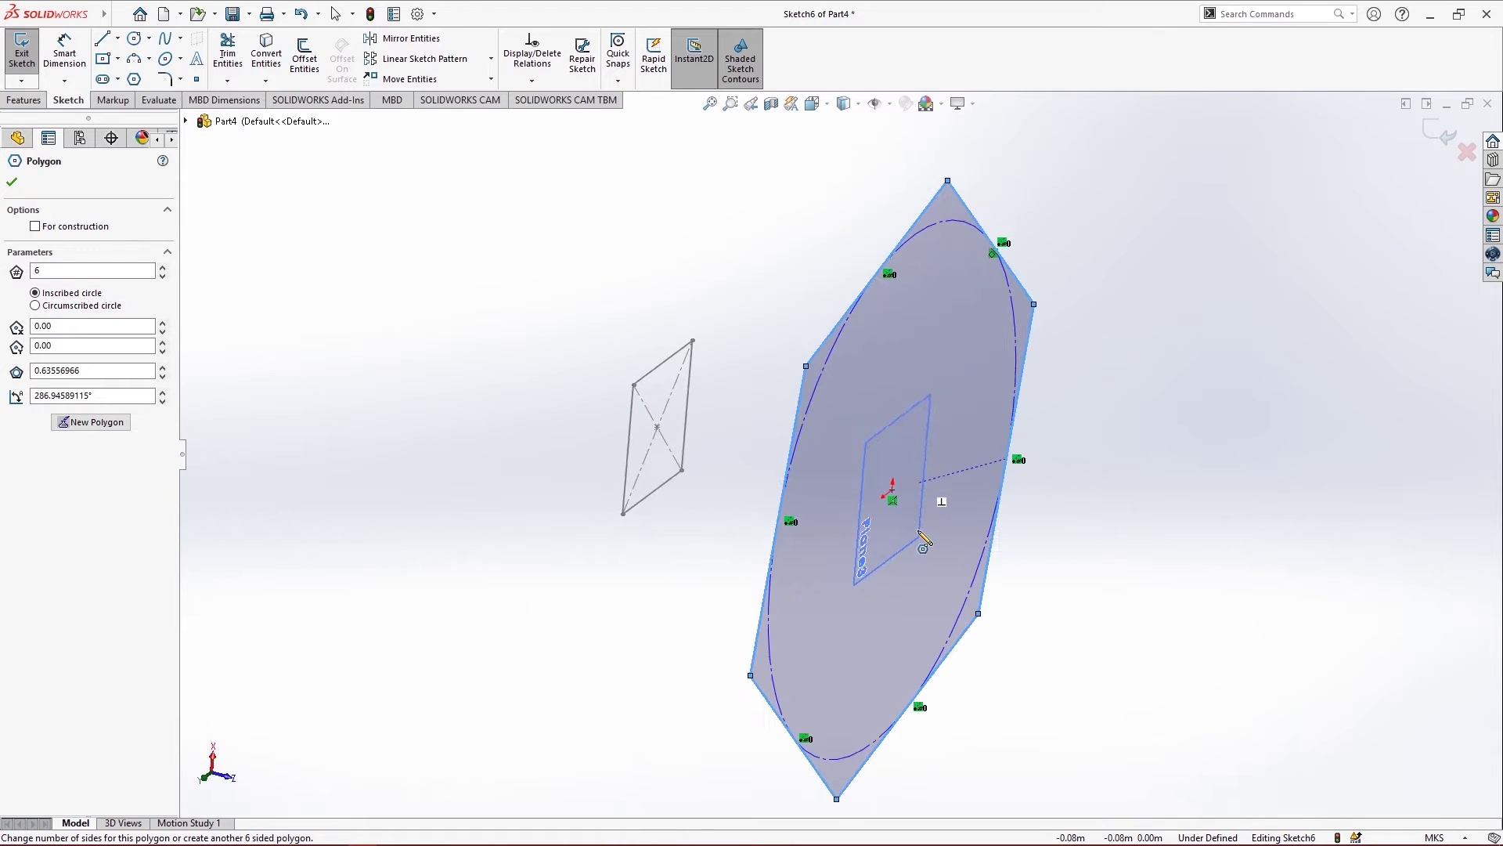
{"action": "left_click", "coordinate": [14, 181]}
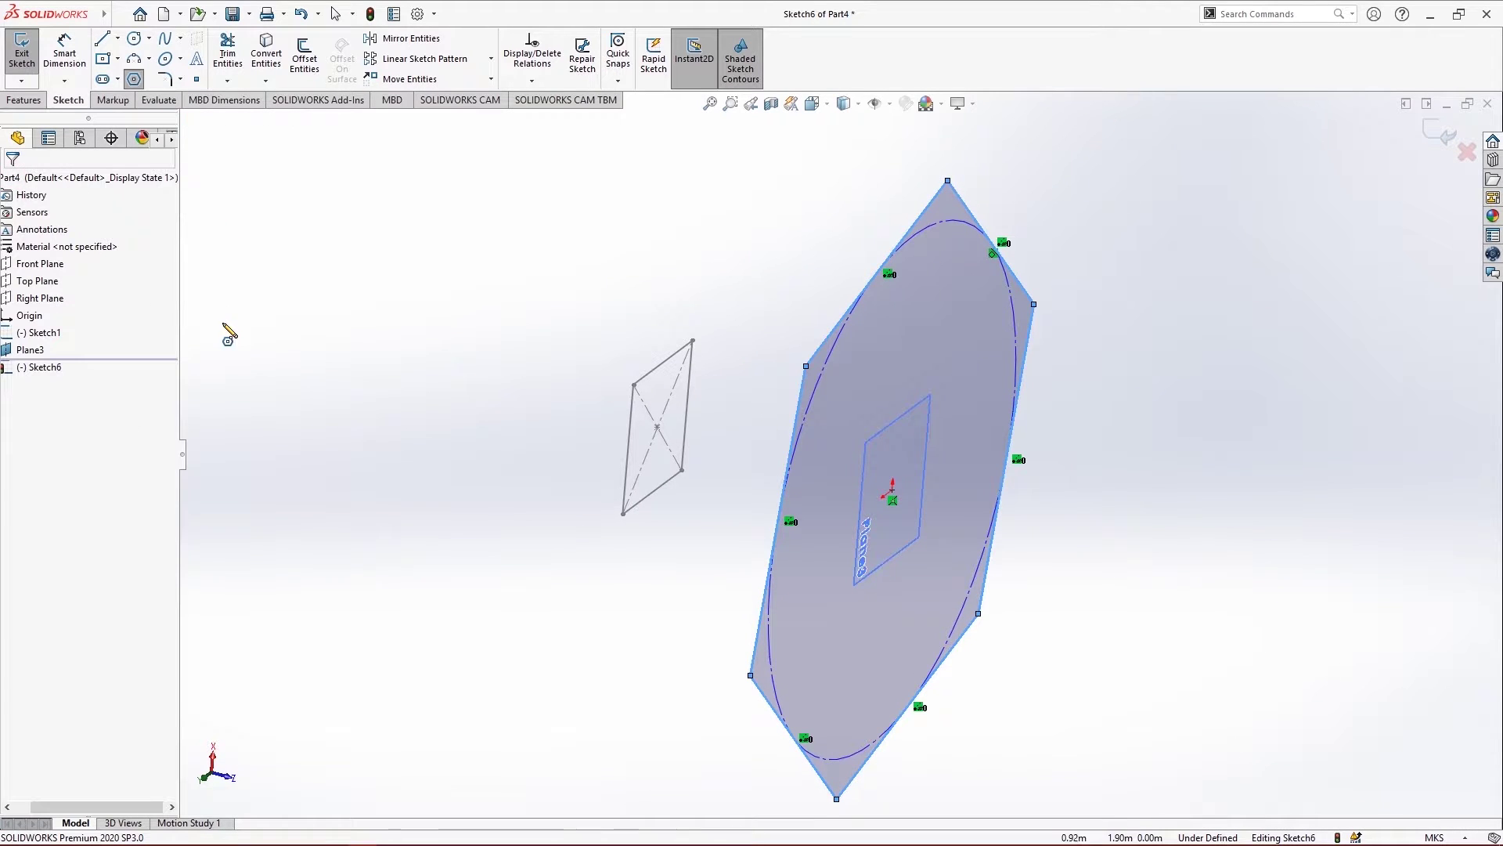
{"action": "left_click", "coordinate": [1447, 139]}
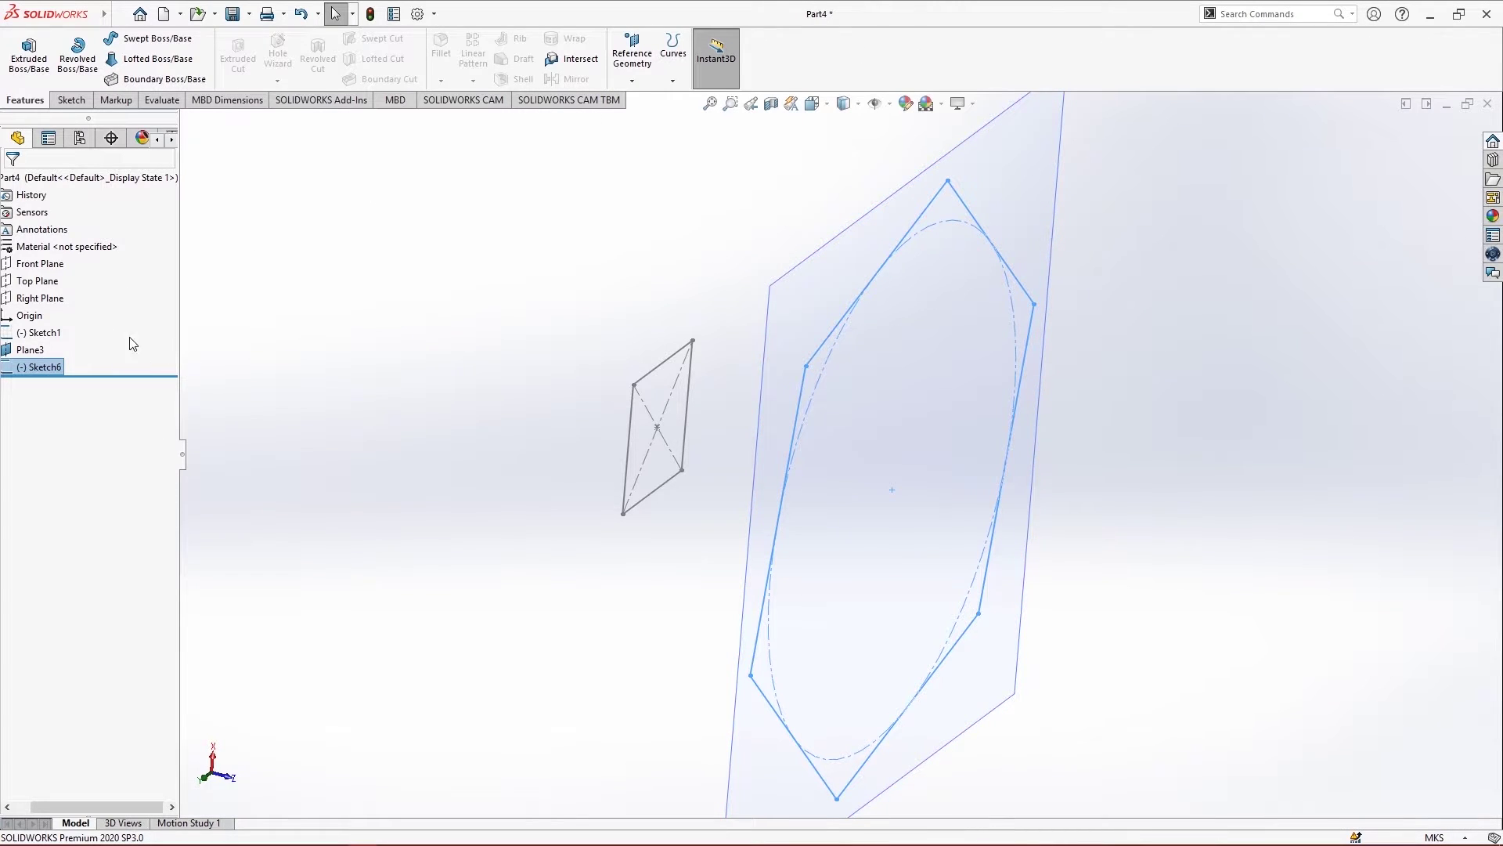
Edit the hexagon's reference plane and set its offset from the Front Plane to 0.5 m
{"action": "left_click", "coordinate": [31, 351]}
{"action": "right_click", "coordinate": [31, 351]}
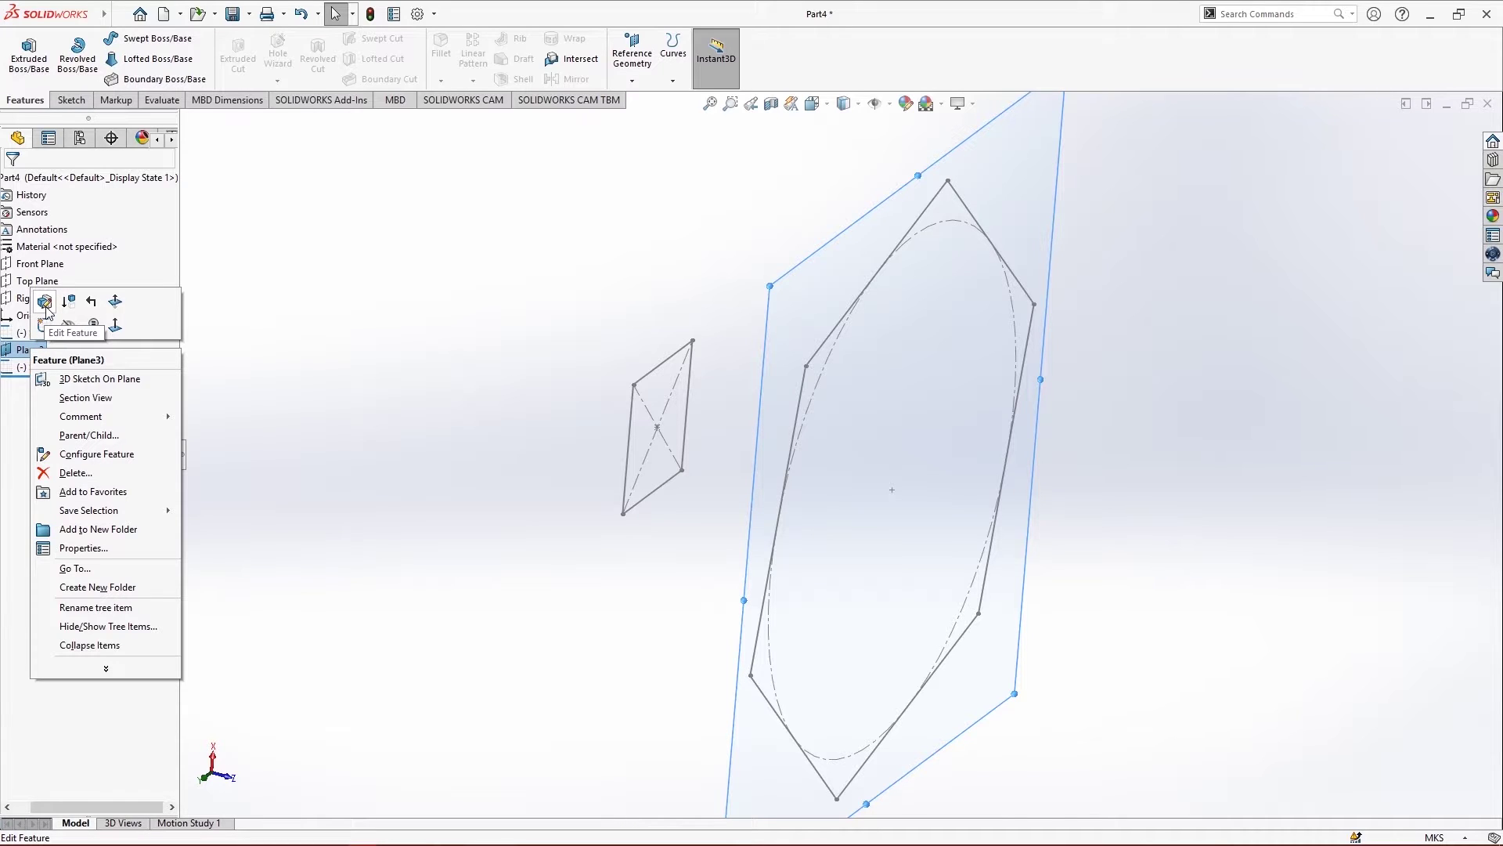
{"action": "left_click", "coordinate": [45, 307]}
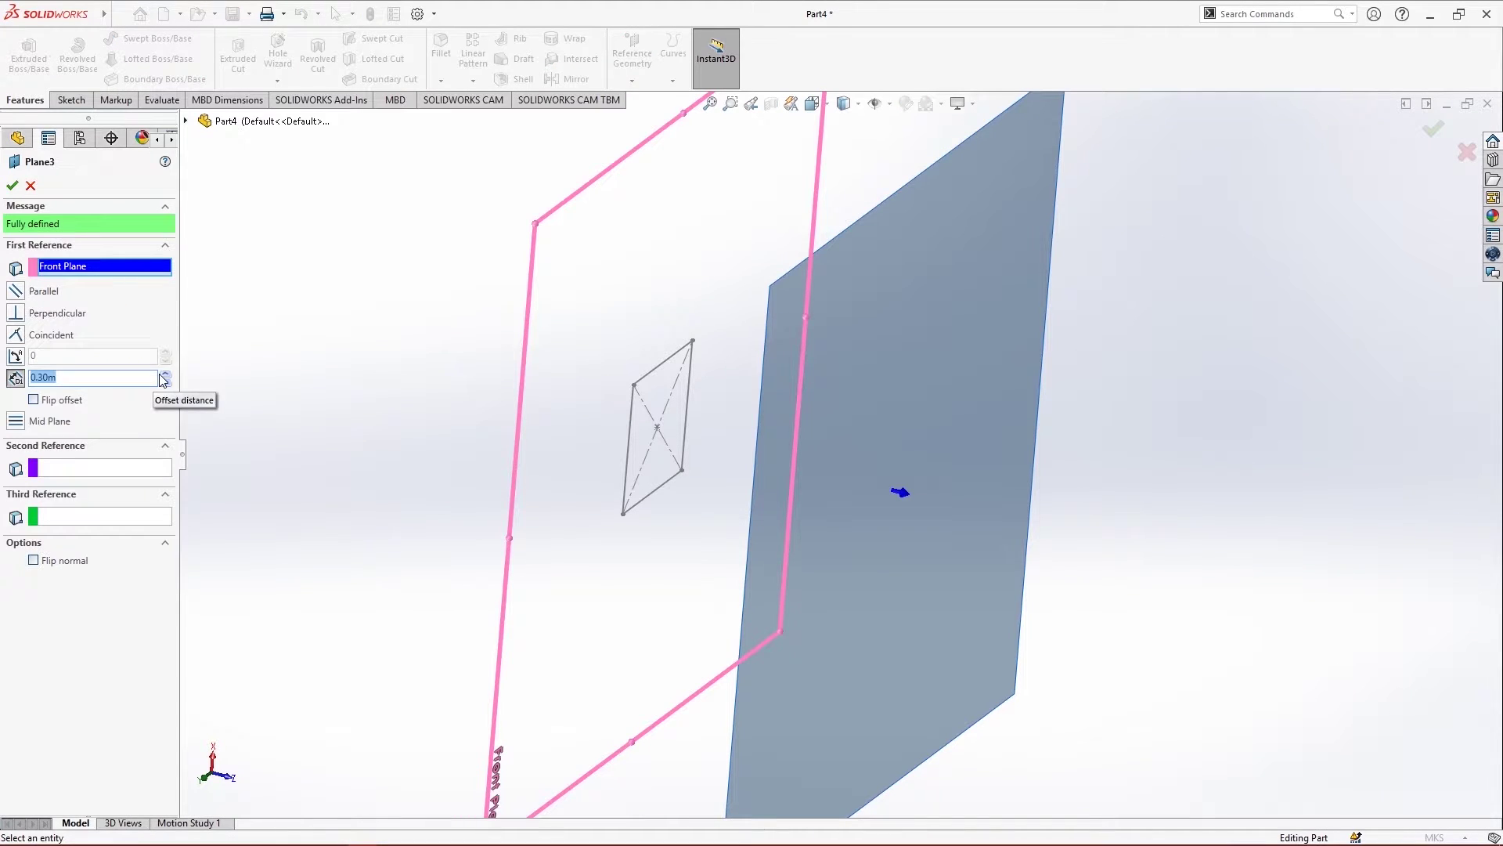
{"action": "left_click", "coordinate": [164, 375]}
{"action": "left_click", "coordinate": [101, 381]}
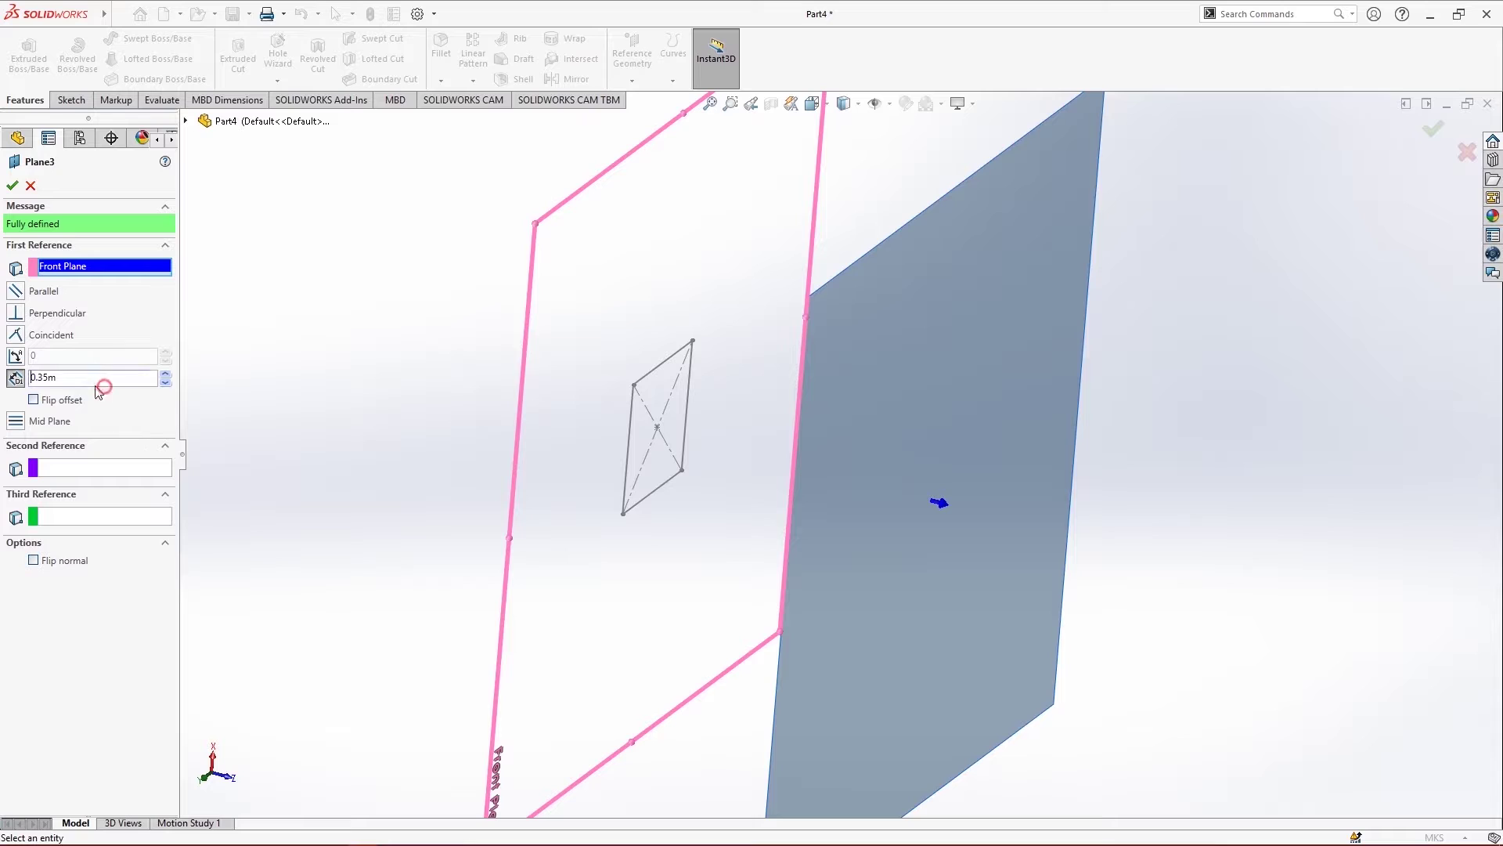
{"action": "left_click_drag", "start_coordinate": [26, 377], "coordinate": [6, 376]}
{"action": "type", "text": "0.5"}
{"action": "key", "text": "Return"}
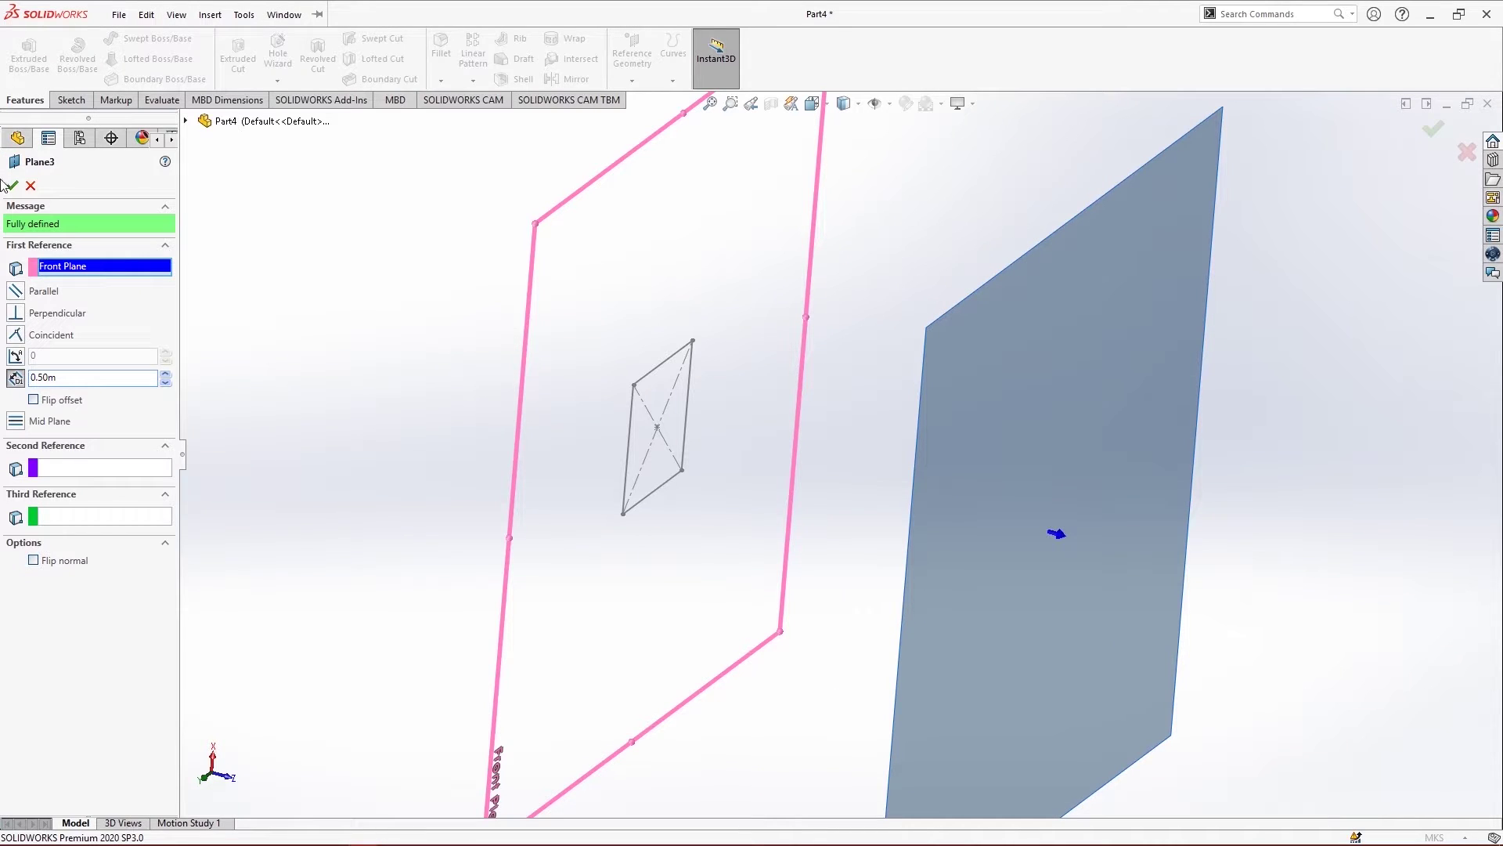
{"action": "left_click", "coordinate": [12, 185]}
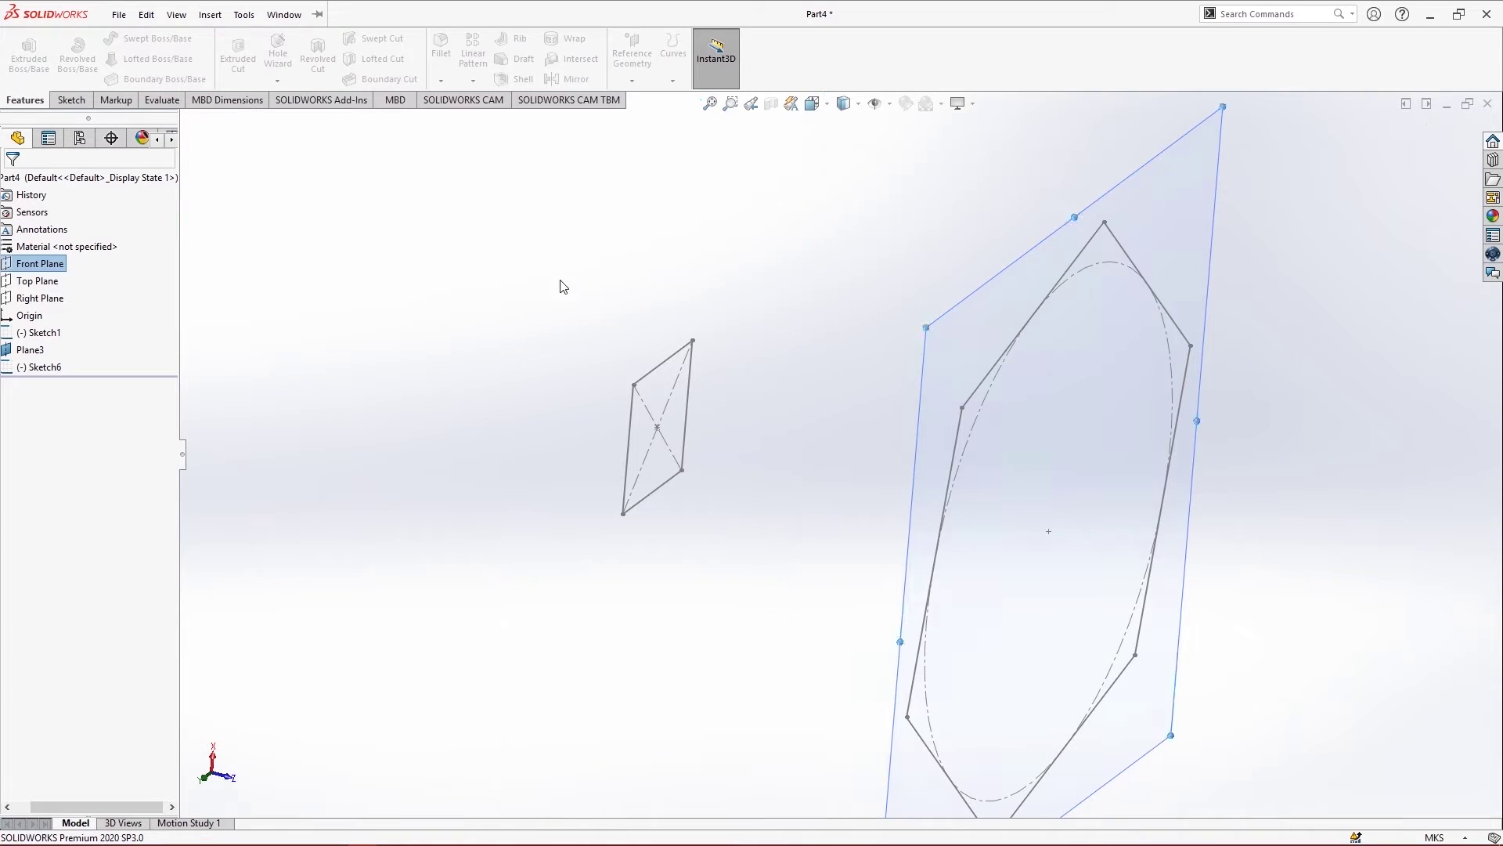
Start a Lofted Boss/Base and select the rectangle sketch and the hexagon sketch as its profiles
{"action": "scroll", "coordinate": [767, 390], "scroll_direction": "up", "scroll_amount": 3}
{"action": "mouse_move", "coordinate": [790, 381]}
{"action": "middle_mouse_down"}
{"action": "mouse_move", "coordinate": [892, 372]}
{"action": "mouse_move", "coordinate": [947, 329]}
{"action": "middle_mouse_up"}
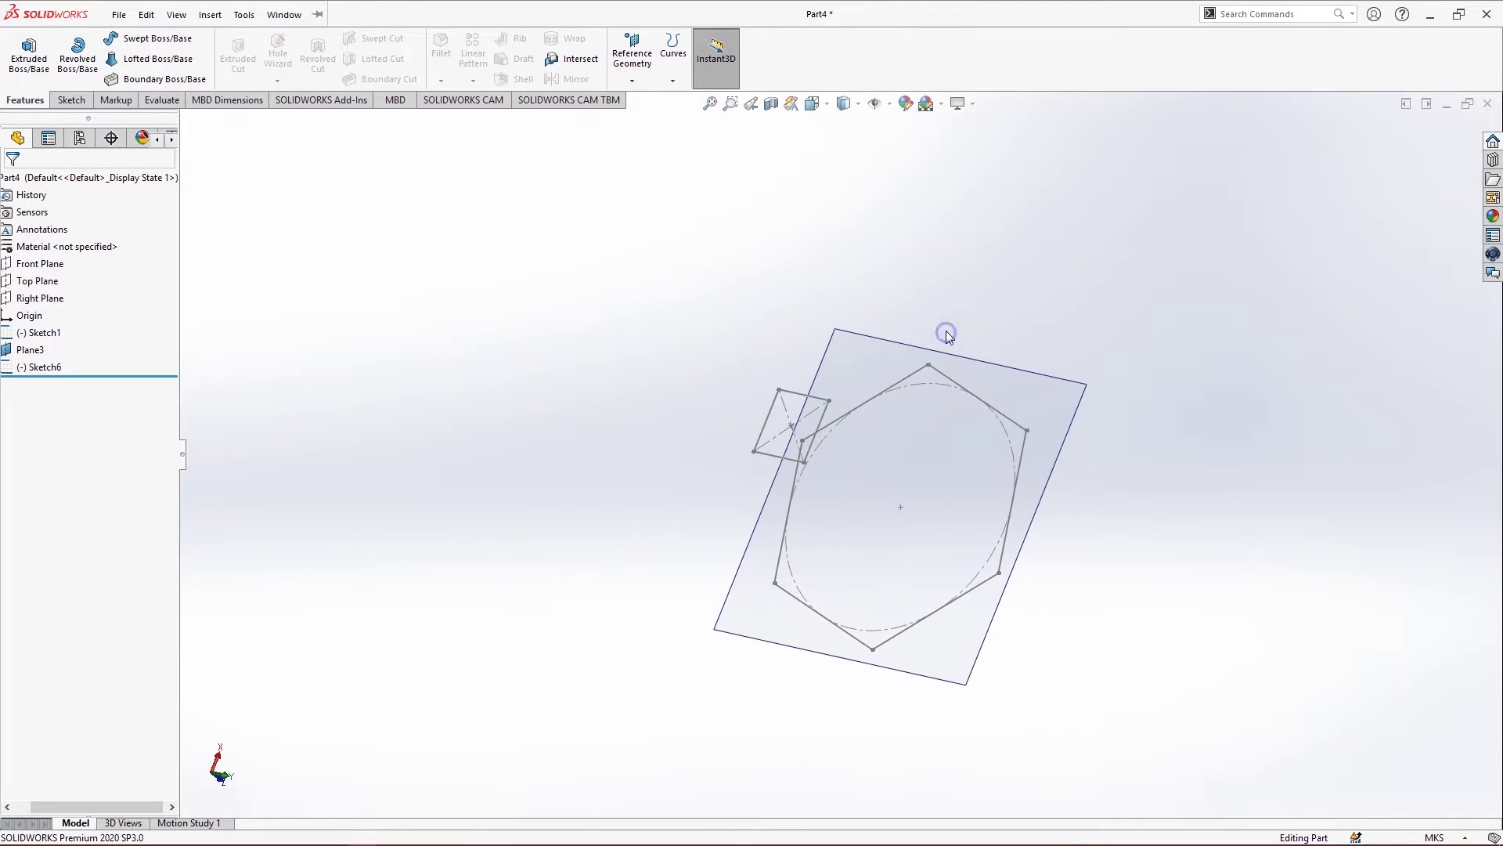
{"action": "right_click", "coordinate": [929, 249]}
{"action": "left_click", "coordinate": [929, 247]}
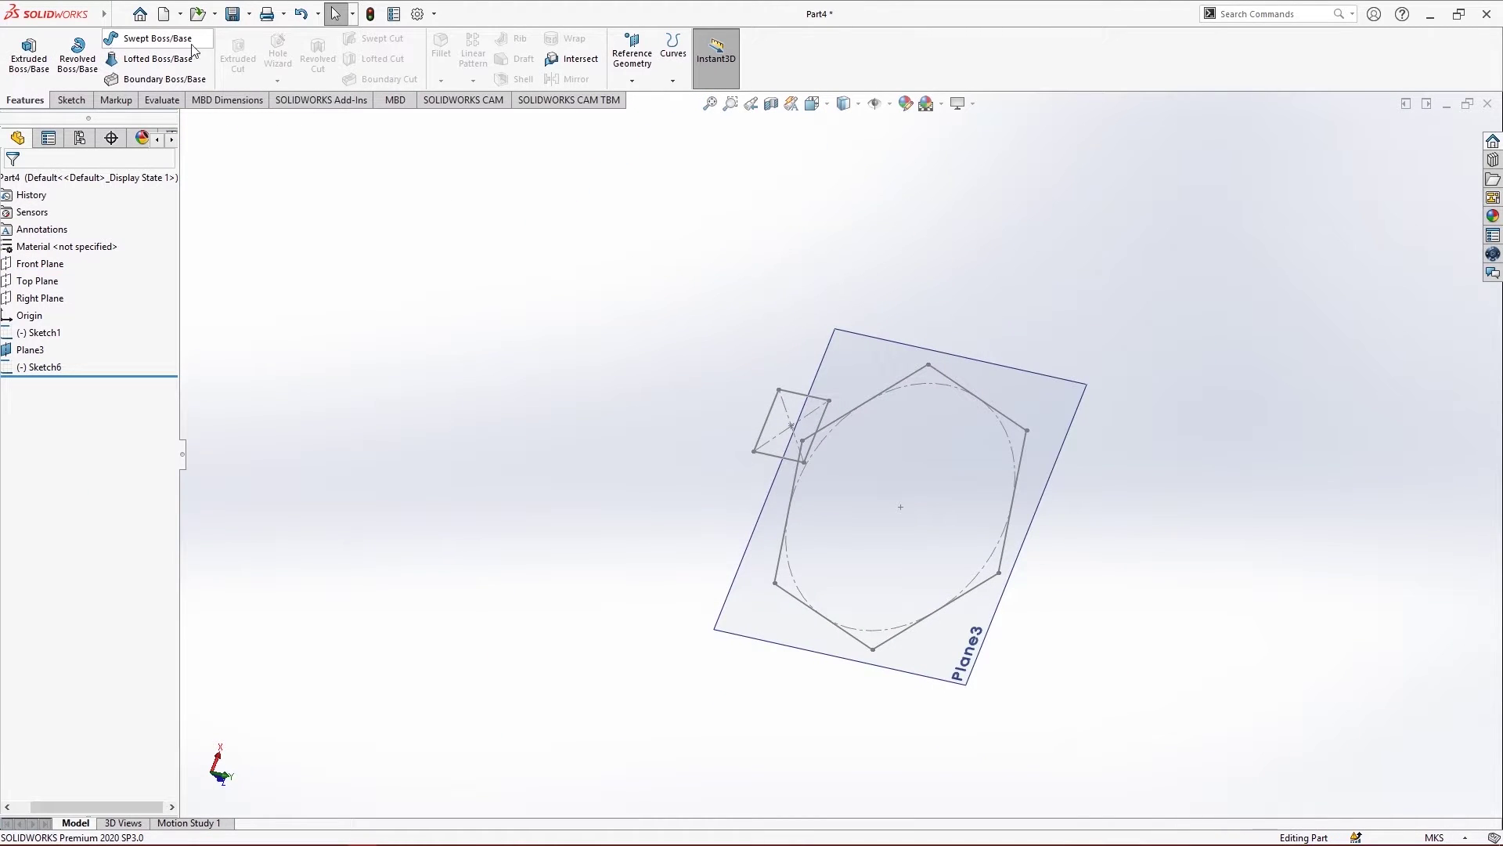
{"action": "left_click", "coordinate": [153, 66]}
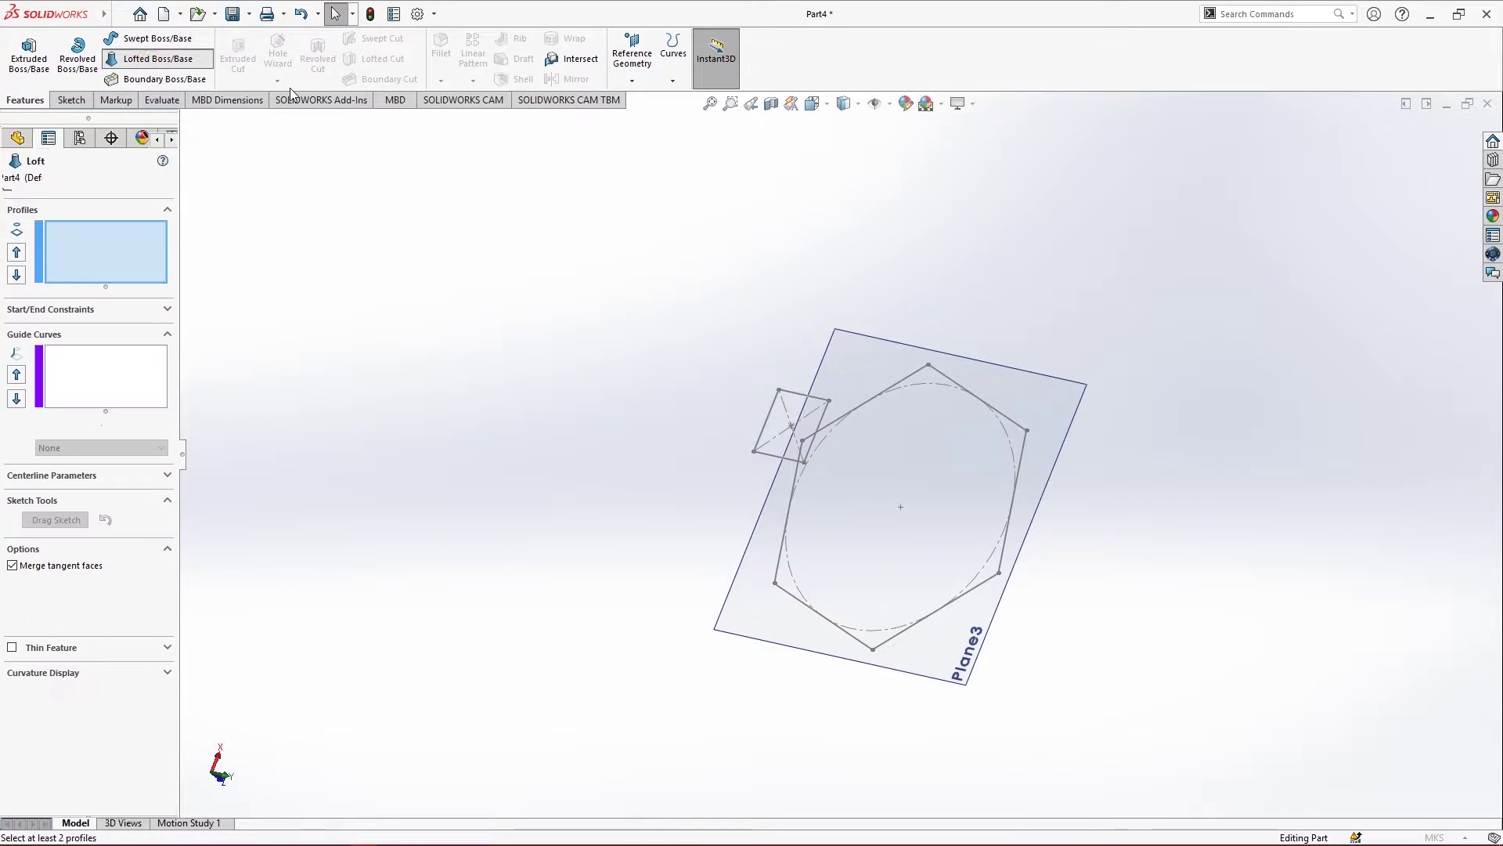
{"action": "right_click", "coordinate": [112, 229]}
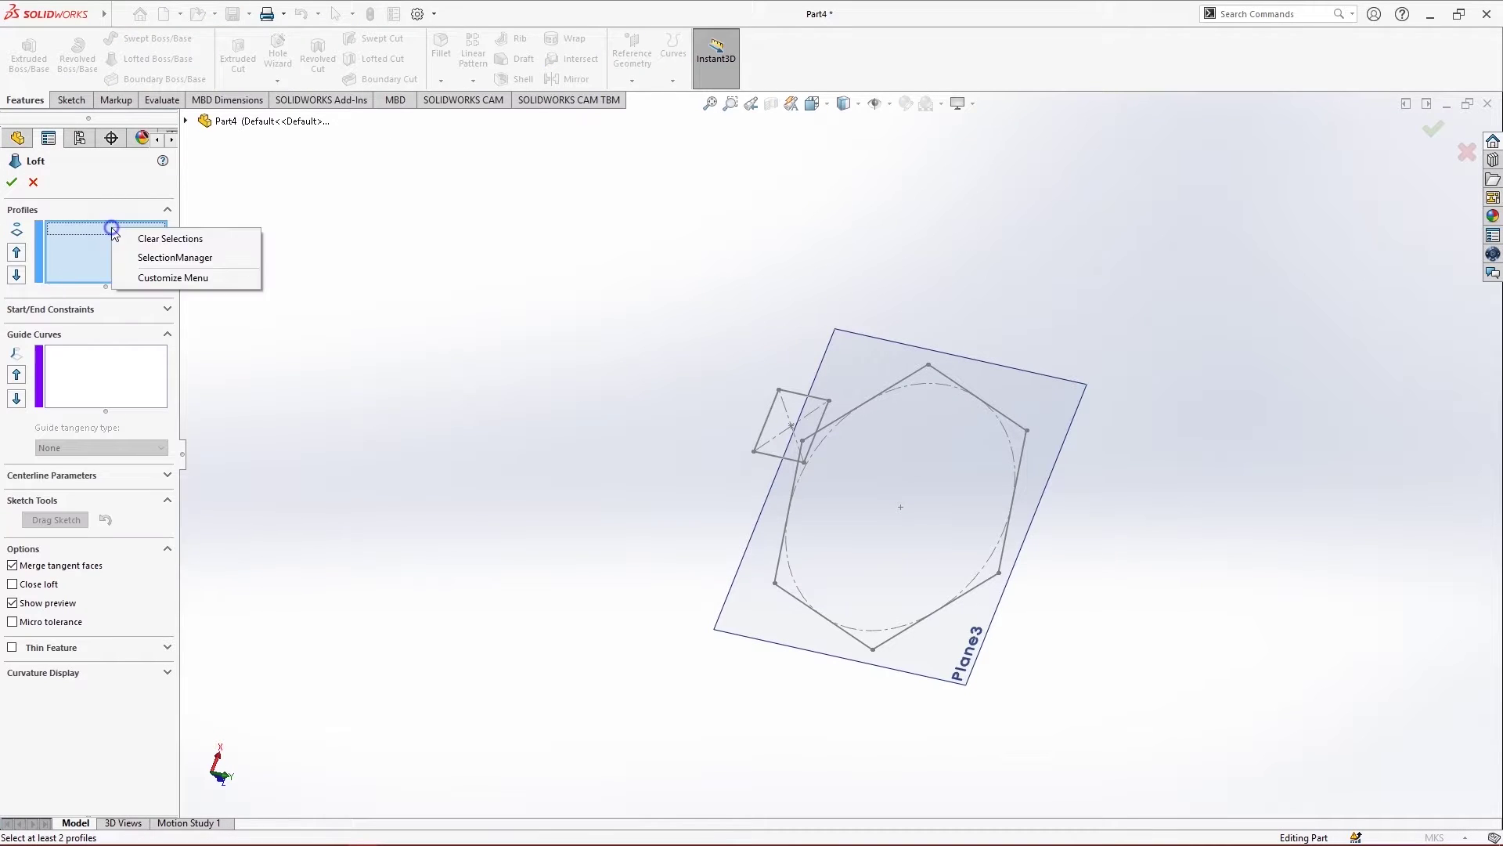
{"action": "left_click", "coordinate": [559, 232]}
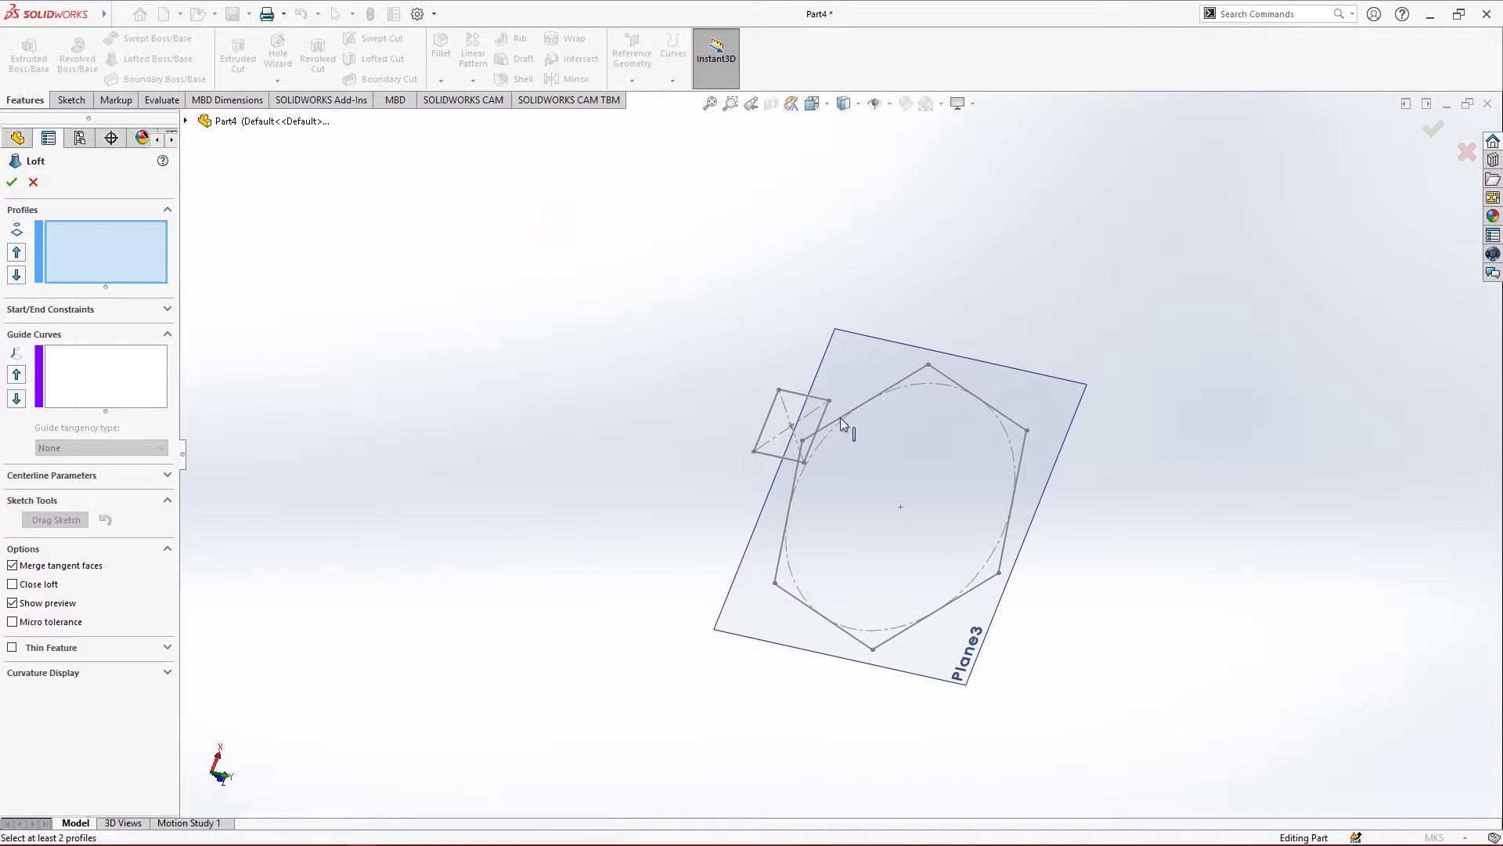
{"action": "left_click", "coordinate": [806, 397]}
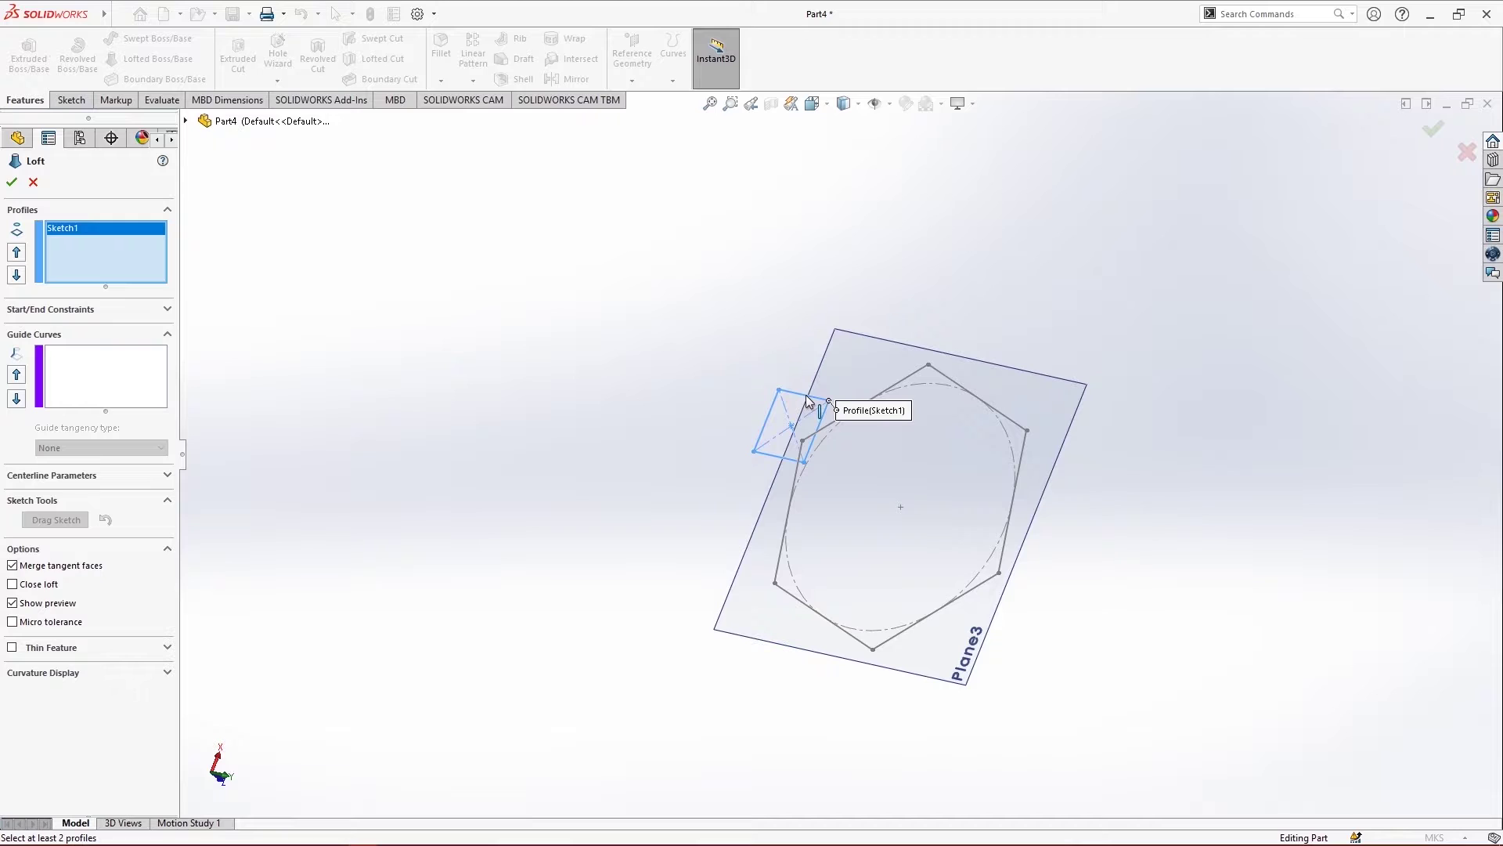
{"action": "left_click", "coordinate": [1014, 493]}
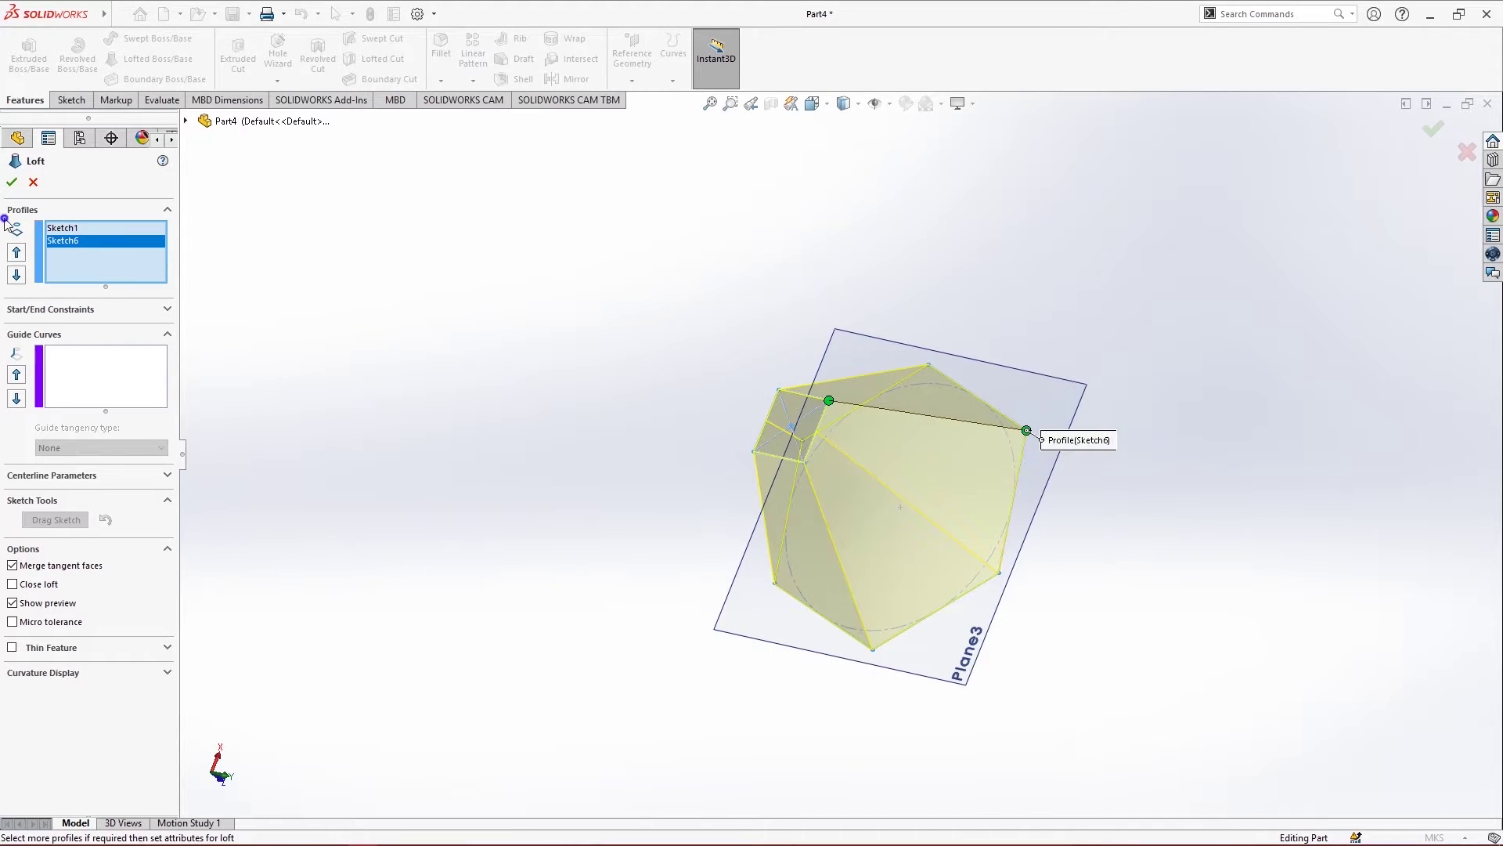
Clear the loft profiles and reselect the rectangle and the hexagon, picking the hexagon near its topmost corner
{"action": "right_click", "coordinate": [116, 243]}
{"action": "left_click", "coordinate": [153, 247]}
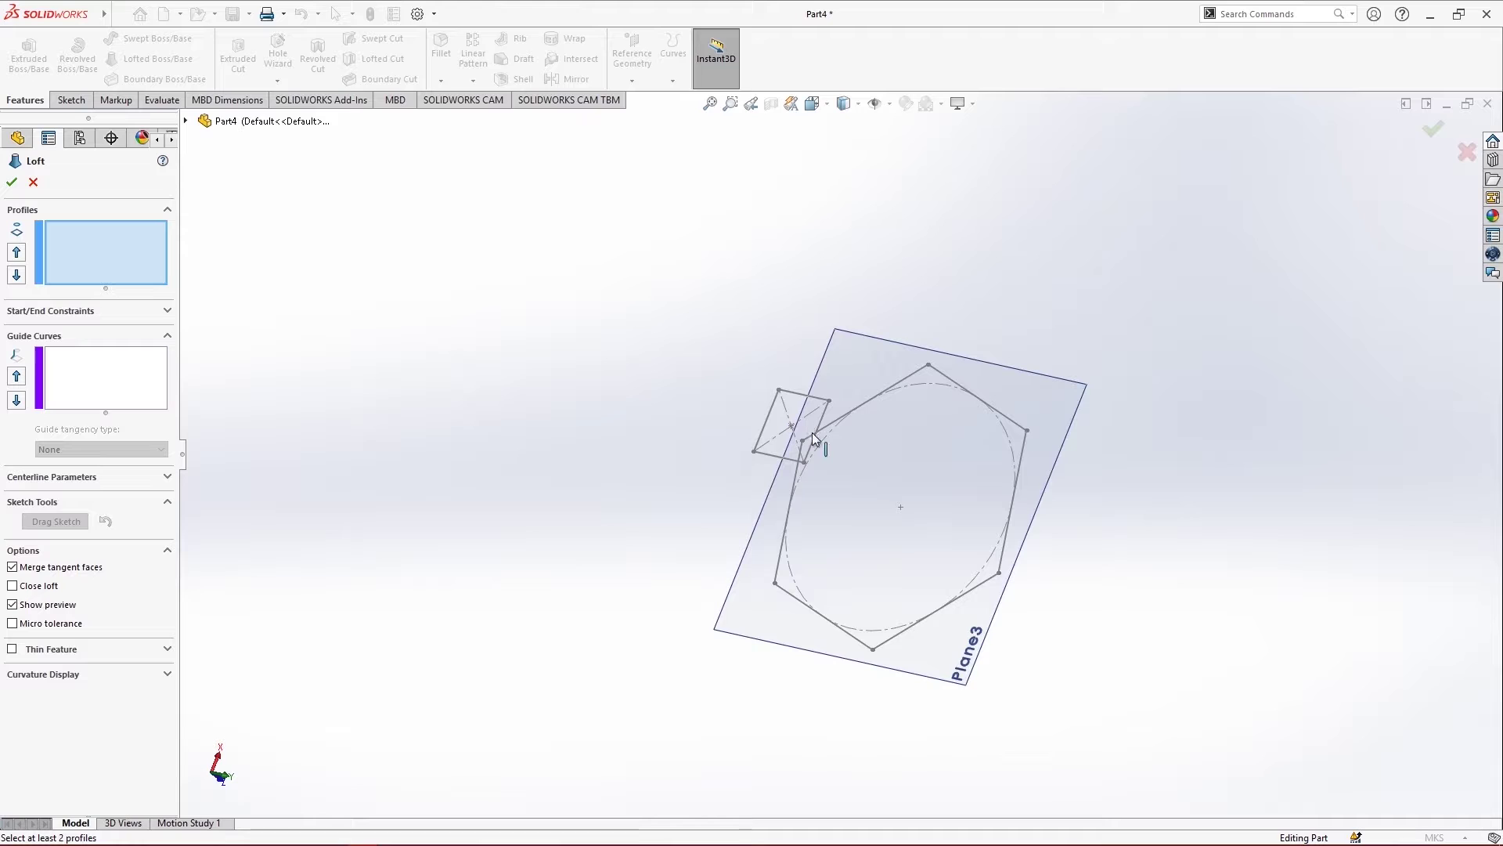
{"action": "scroll", "coordinate": [817, 443], "scroll_direction": "down", "scroll_amount": 3}
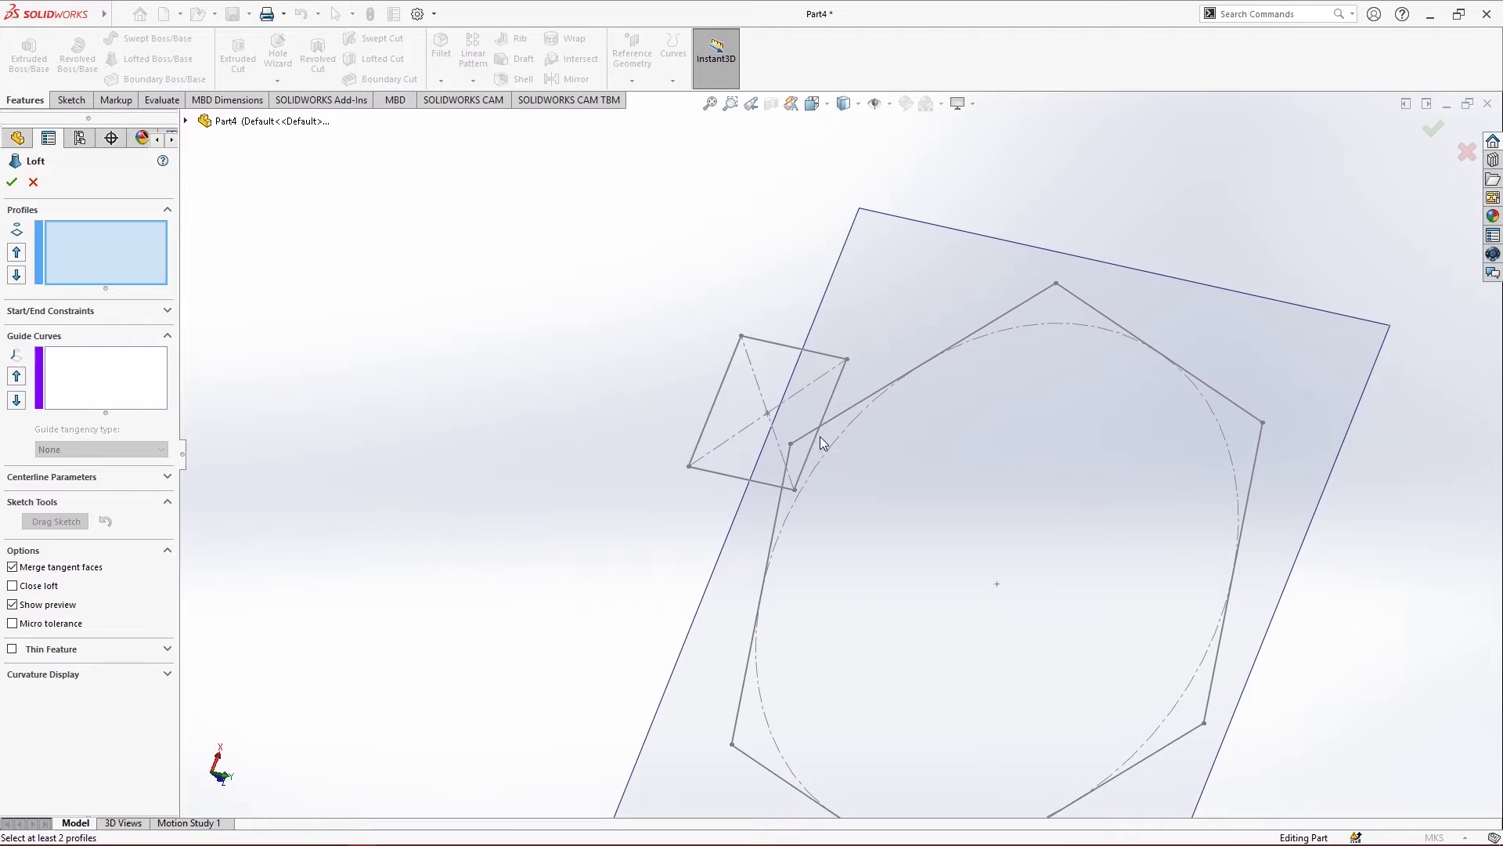
{"action": "left_click", "coordinate": [807, 351]}
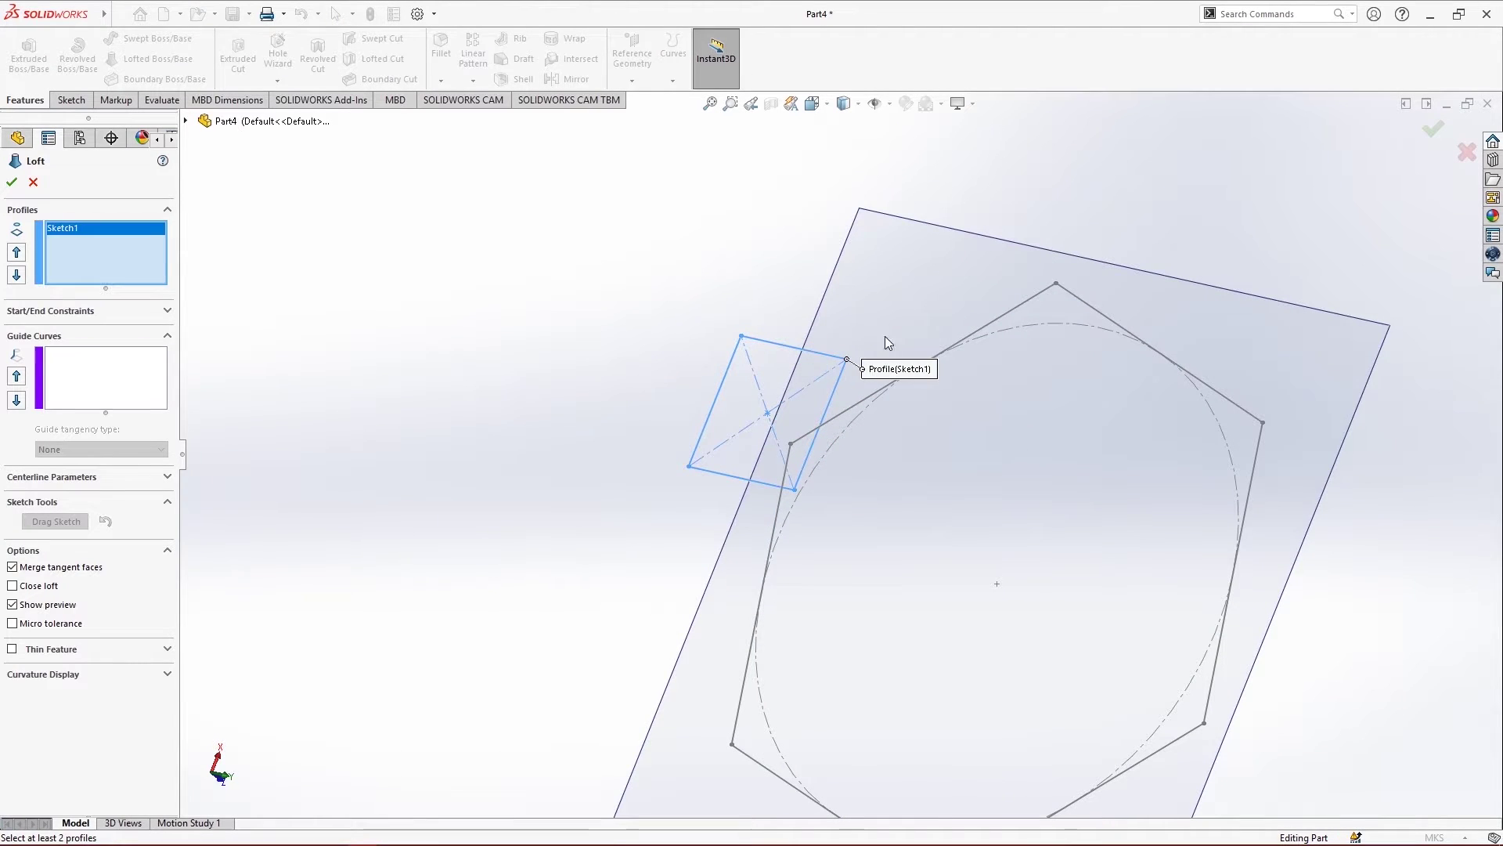
{"action": "left_click", "coordinate": [995, 323]}
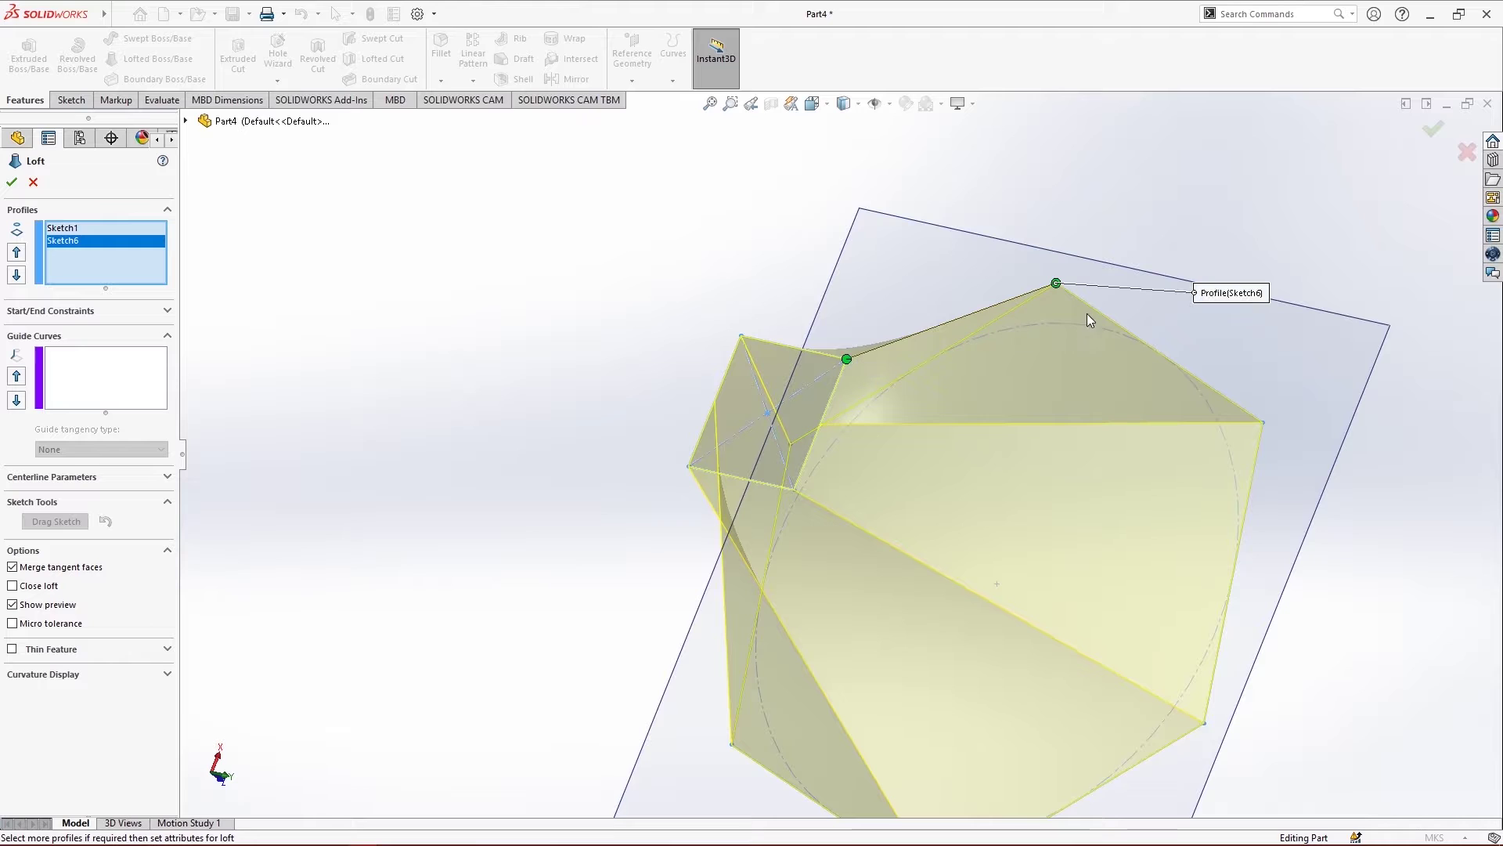
Move the loft connector on the hexagon to a neighbouring corner and check how the preview twists
{"action": "scroll", "coordinate": [971, 408], "scroll_direction": "up", "scroll_amount": 4}
{"action": "middle_click_drag", "start_coordinate": [970, 408], "coordinate": [898, 493]}
{"action": "middle_click_drag", "start_coordinate": [1159, 422], "coordinate": [1171, 490]}
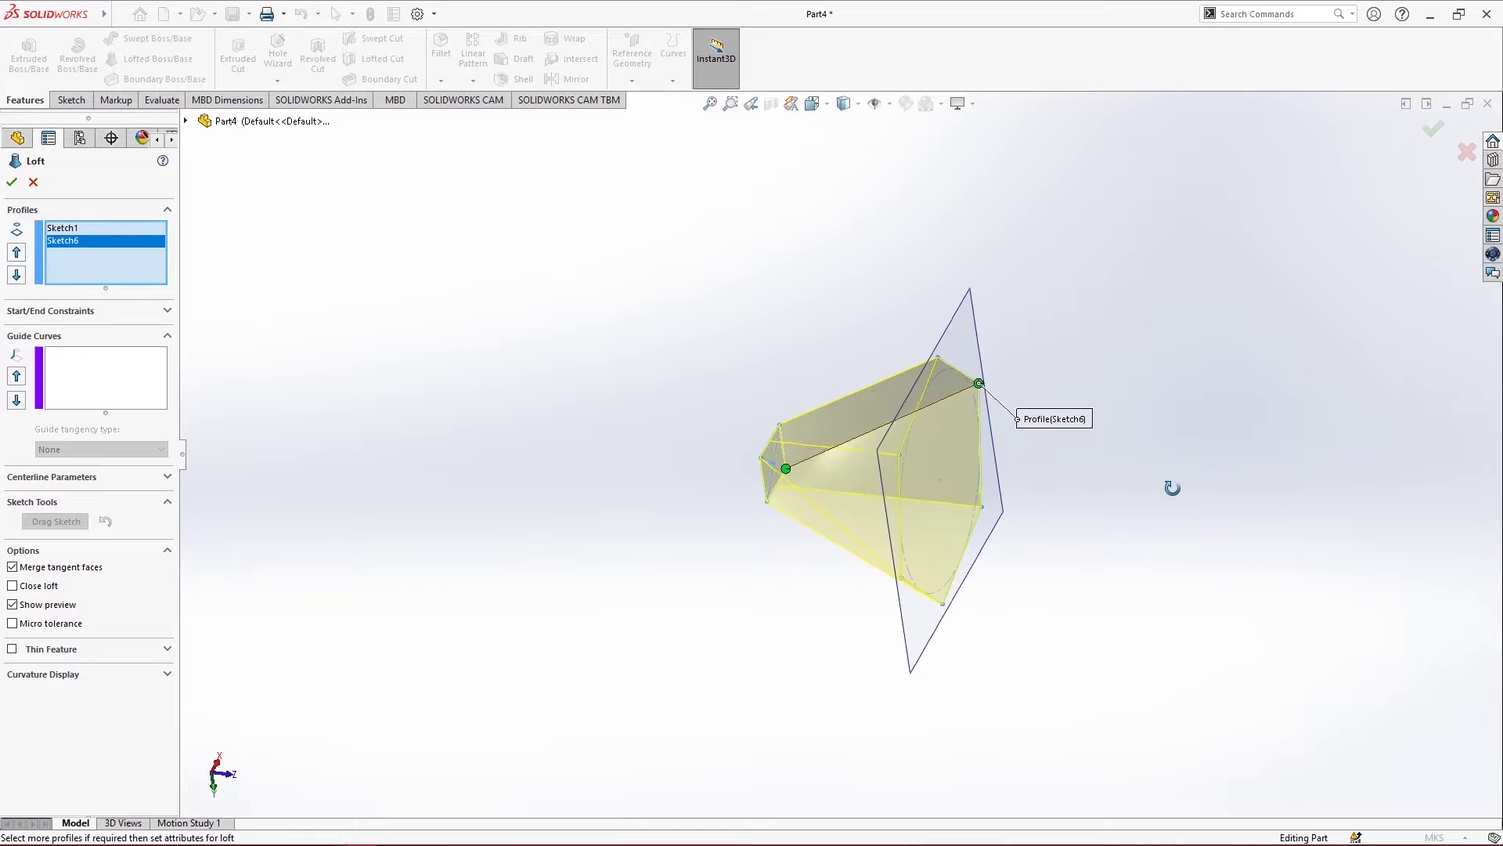
{"action": "middle_click_drag", "start_coordinate": [960, 486], "coordinate": [1142, 547]}
{"action": "scroll", "coordinate": [955, 351], "scroll_direction": "down", "scroll_amount": 5}
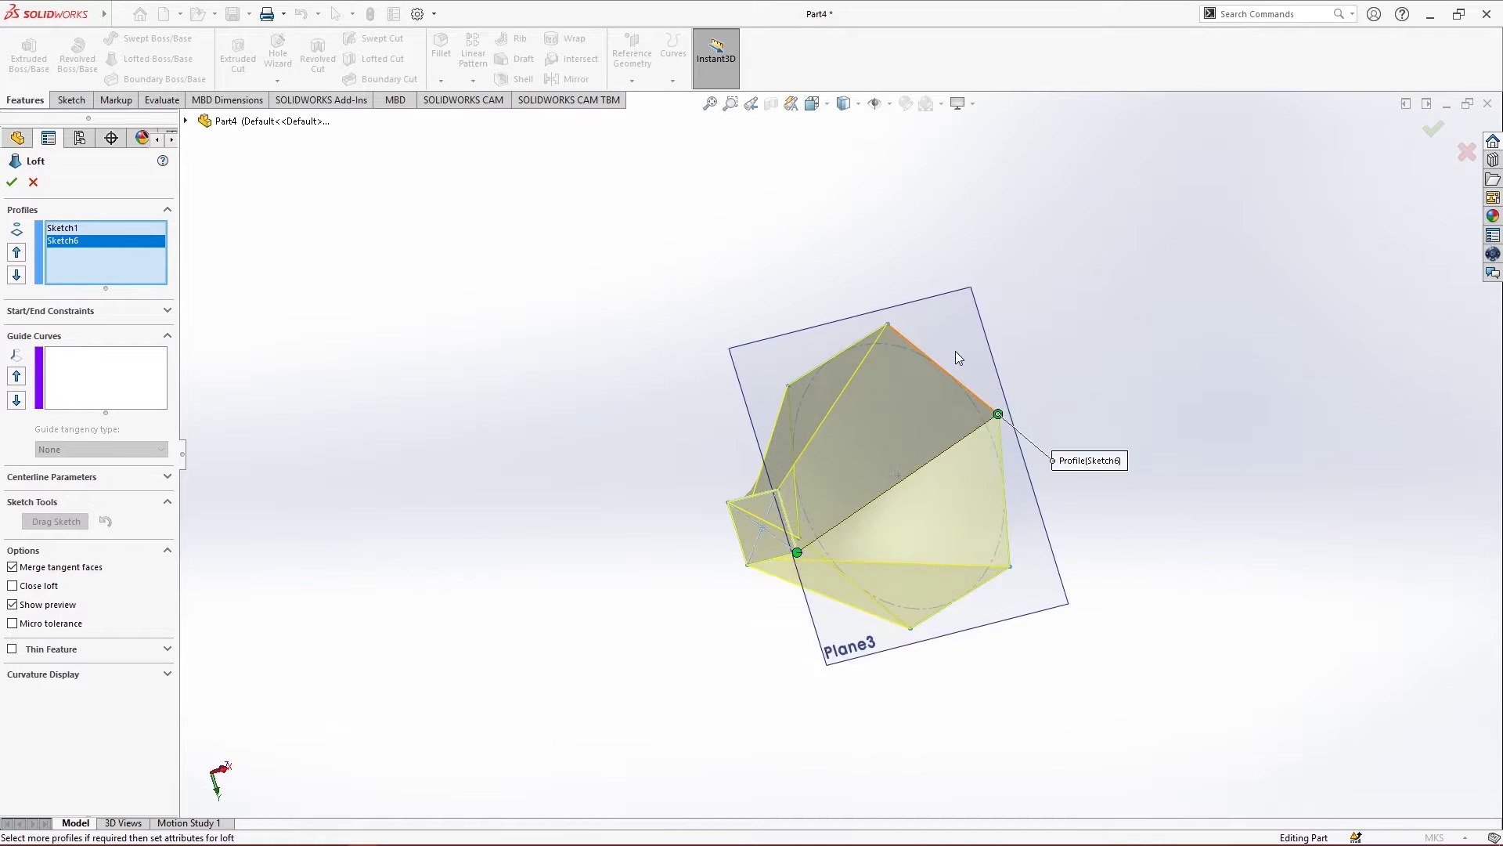
{"action": "left_click_drag", "start_coordinate": [1003, 477], "coordinate": [808, 321]}
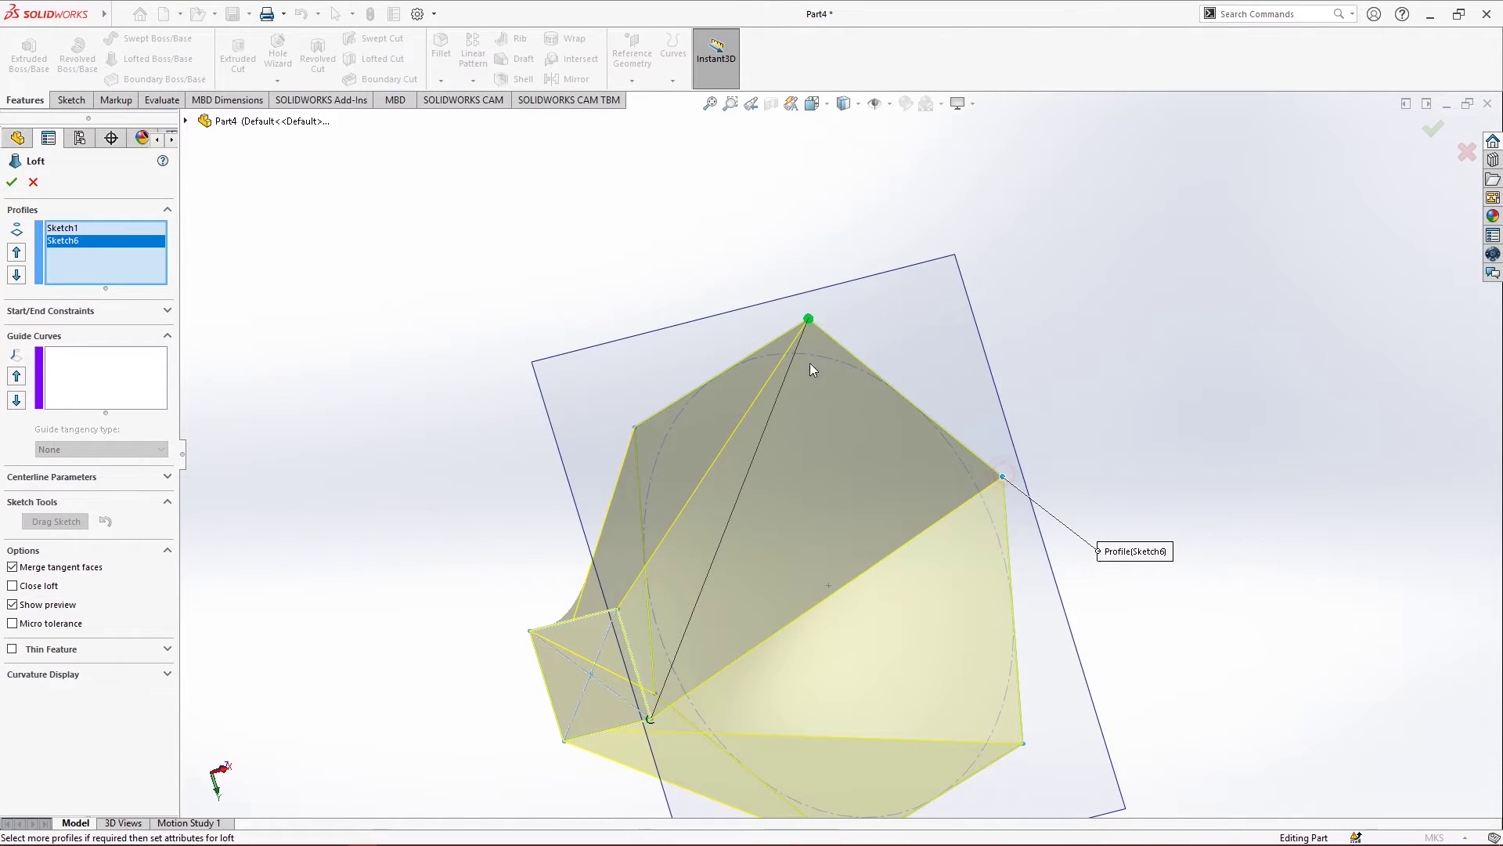
{"action": "scroll", "coordinate": [830, 443], "scroll_direction": "up", "scroll_amount": 4}
{"action": "middle_click_drag", "start_coordinate": [840, 494], "coordinate": [756, 500]}
{"action": "left_click_drag", "start_coordinate": [753, 421], "coordinate": [635, 483]}
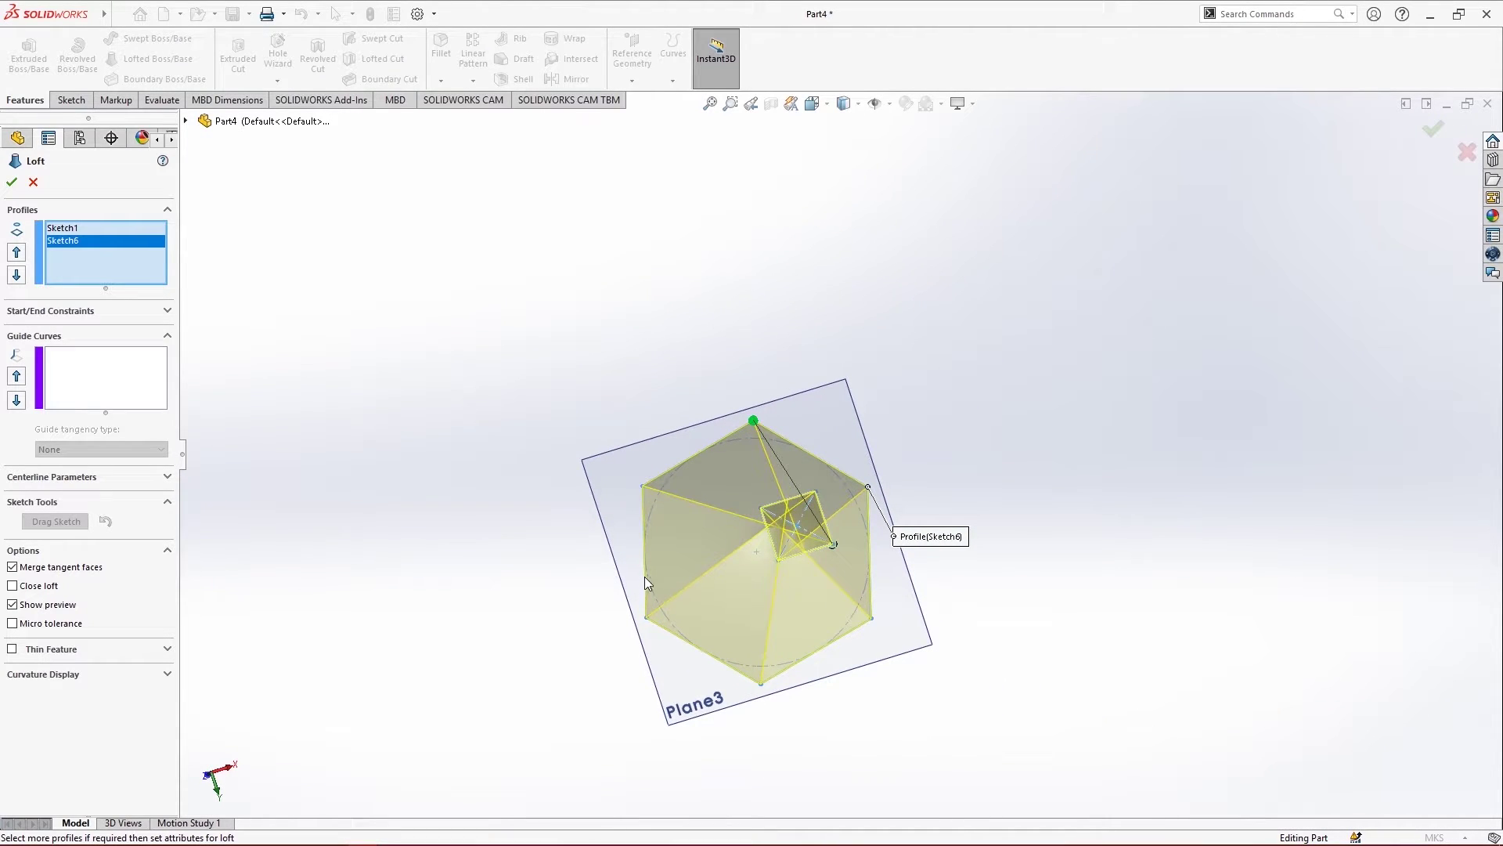
{"action": "middle_click_drag", "start_coordinate": [847, 498], "coordinate": [783, 438]}
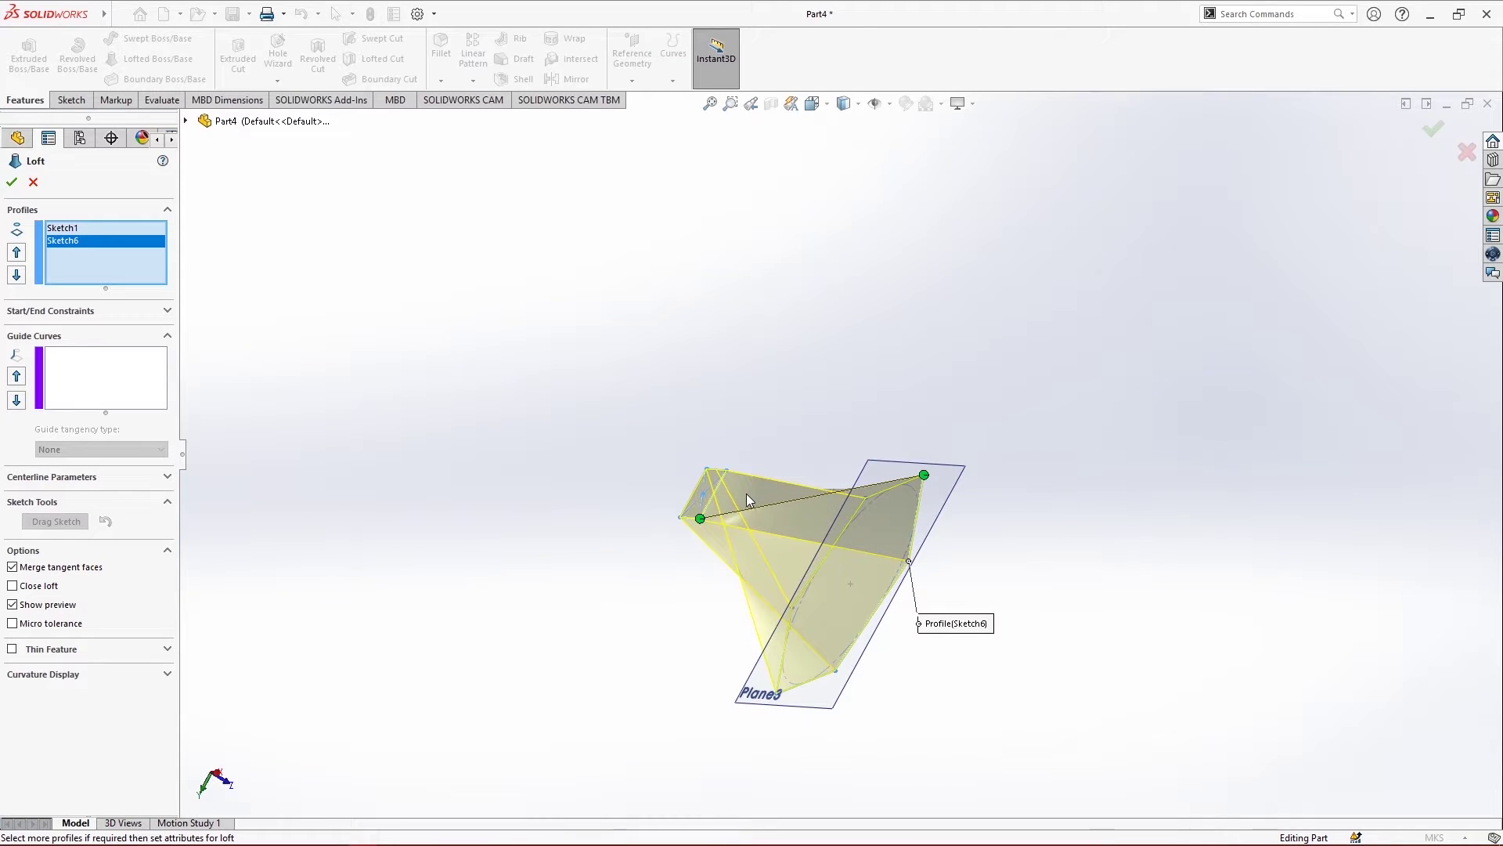
Clear the loft profiles and use the SelectionManager to pick the hexagon as a closed loop
{"action": "right_click", "coordinate": [93, 246]}
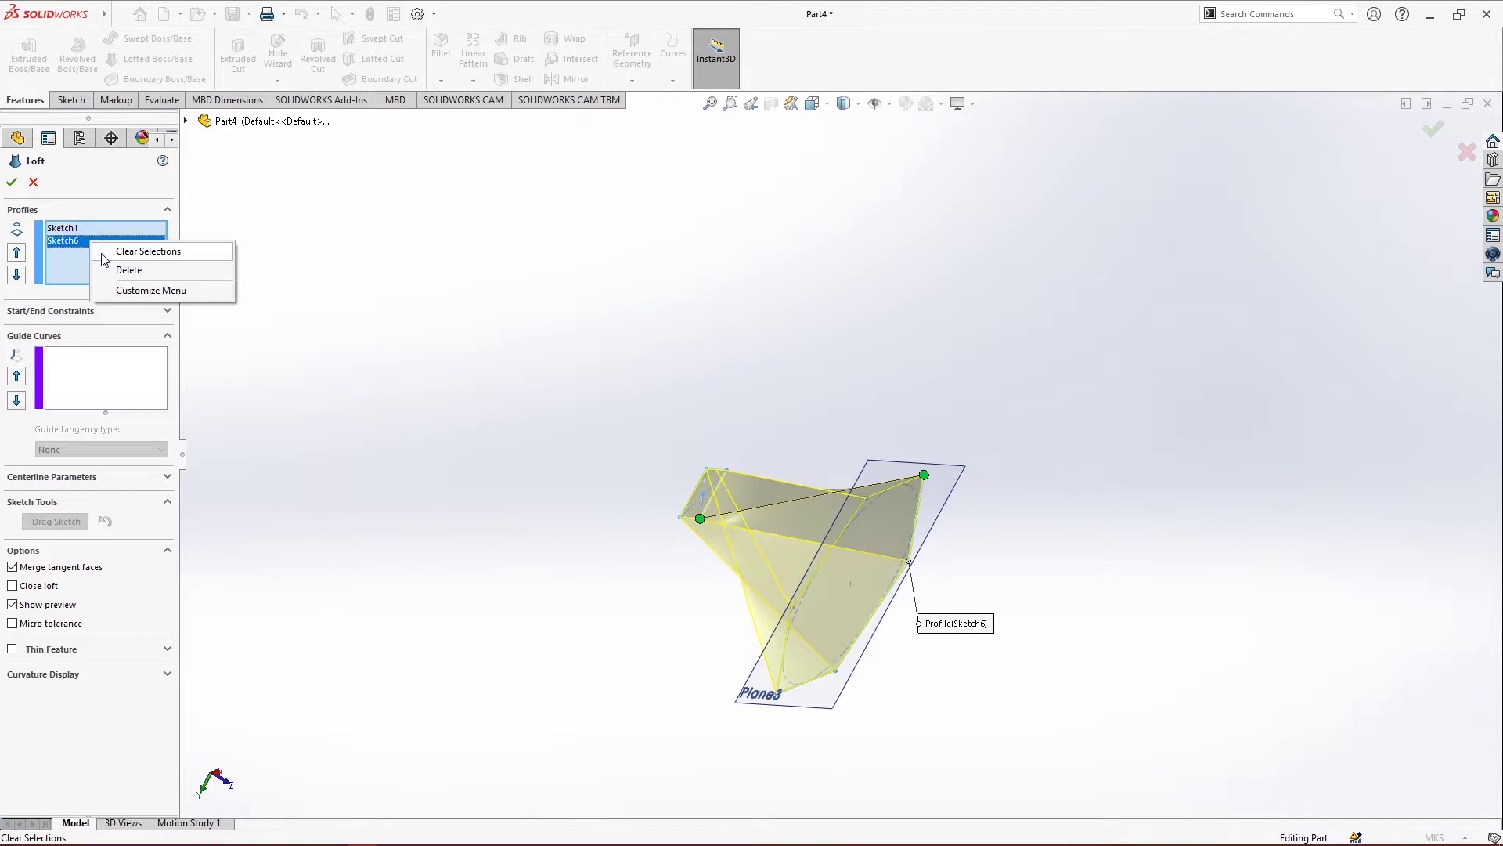
{"action": "left_click", "coordinate": [106, 252]}
{"action": "right_click", "coordinate": [105, 242]}
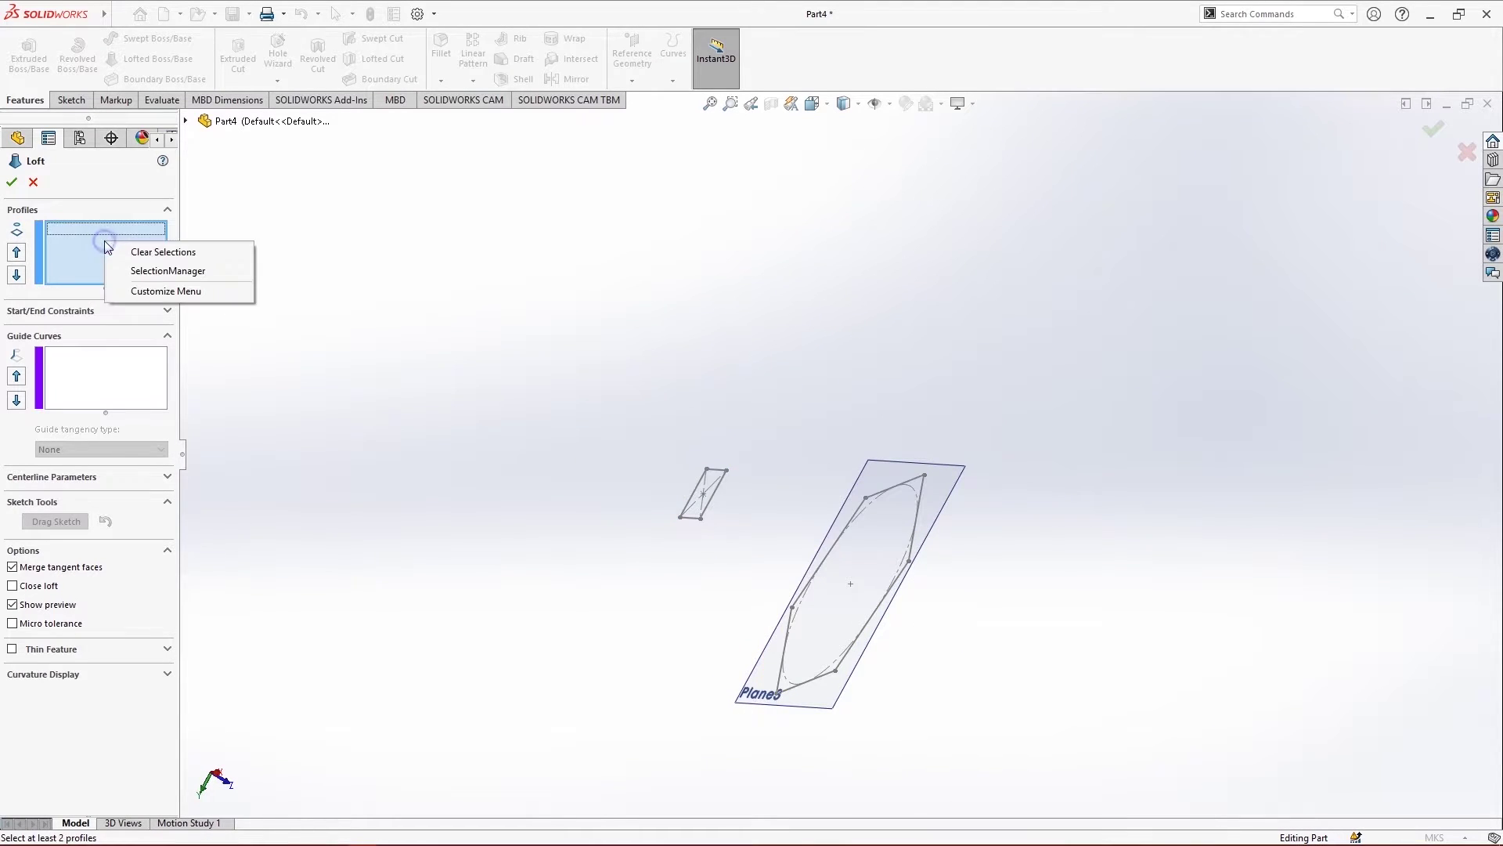
{"action": "left_click", "coordinate": [136, 271]}
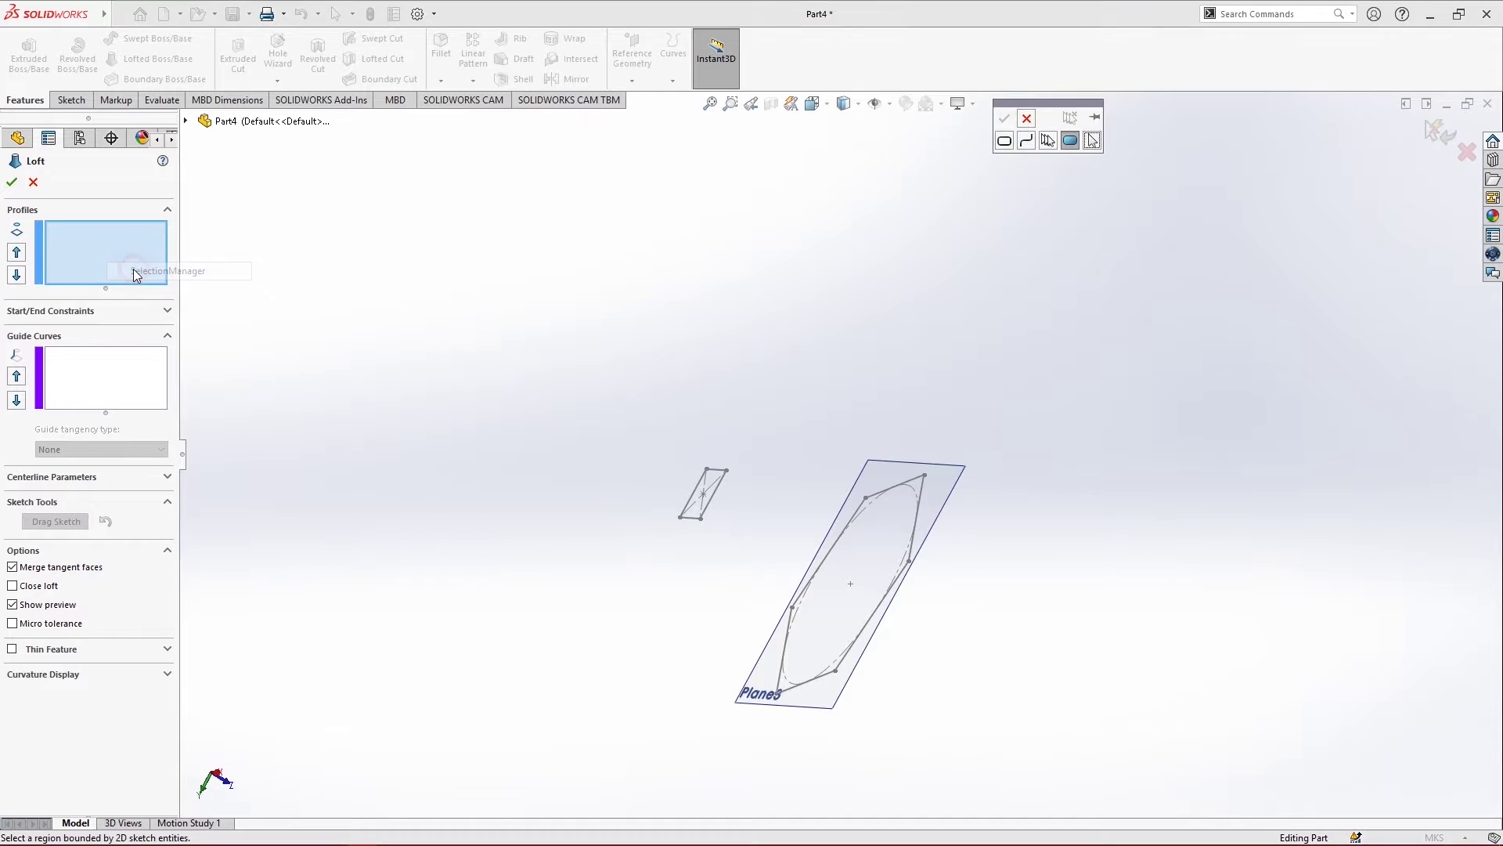
{"action": "left_click", "coordinate": [1004, 141]}
{"action": "middle_click_drag", "start_coordinate": [966, 342], "coordinate": [902, 640]}
{"action": "scroll", "coordinate": [865, 595], "scroll_direction": "down", "scroll_amount": 2}
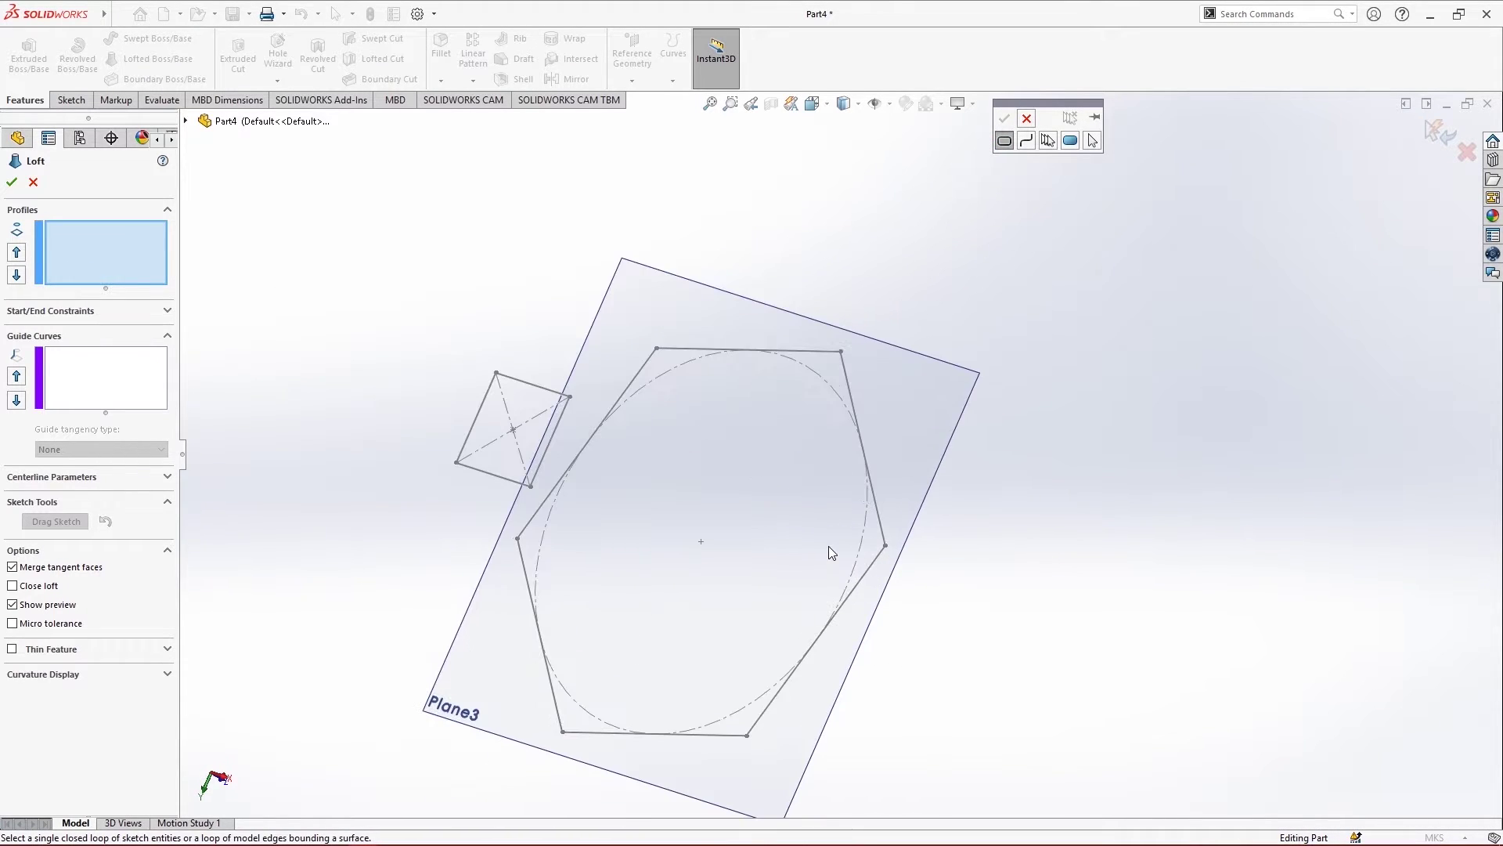
{"action": "left_click", "coordinate": [863, 447]}
Try the SelectionManager's group selection on three adjoining edges of the hexagon
{"action": "left_click", "coordinate": [1022, 145]}
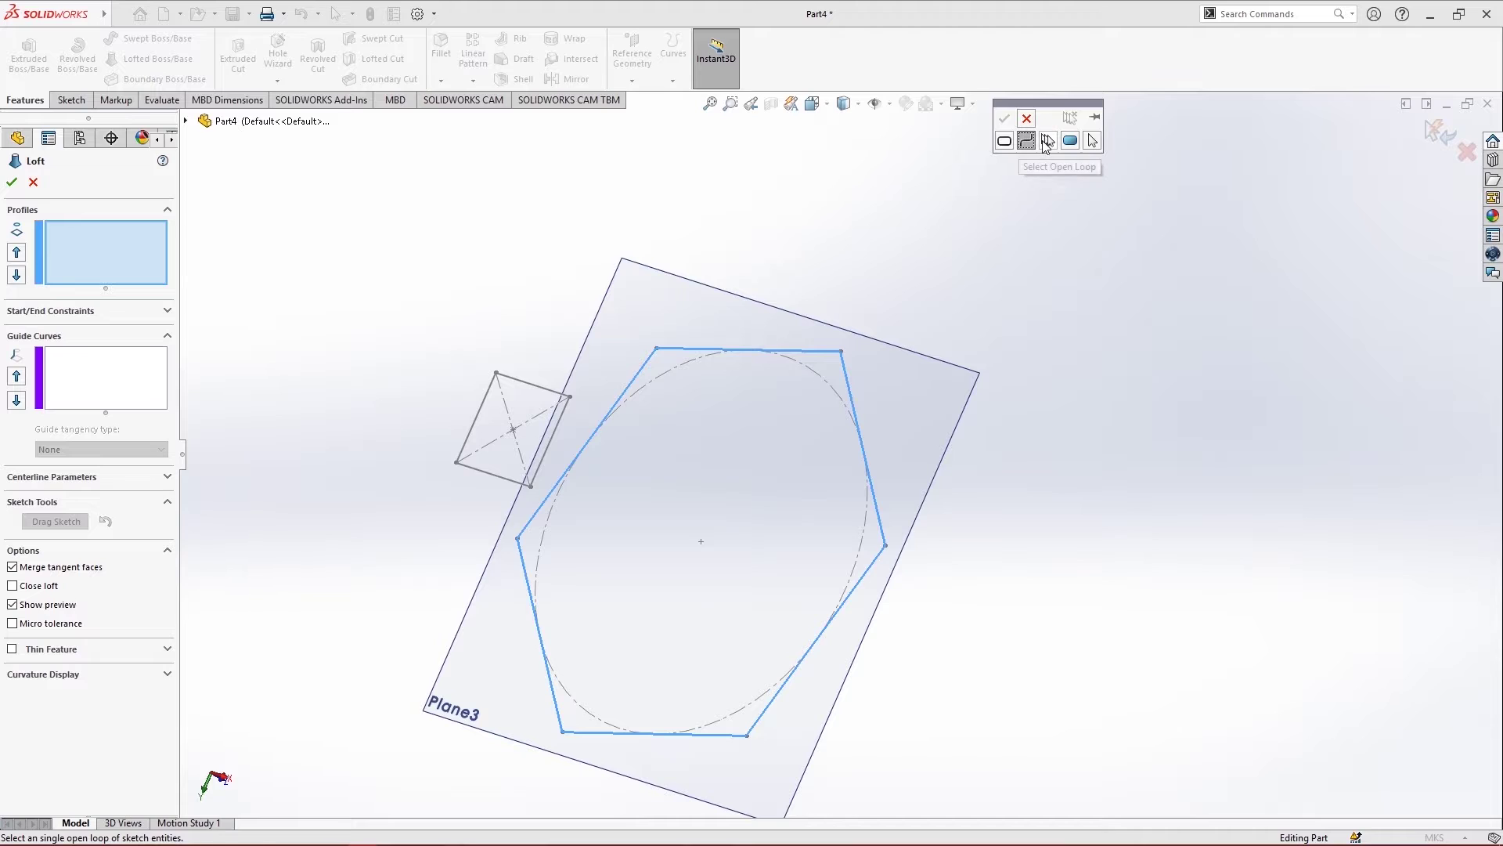
{"action": "left_click", "coordinate": [1047, 140]}
{"action": "left_click", "coordinate": [767, 350]}
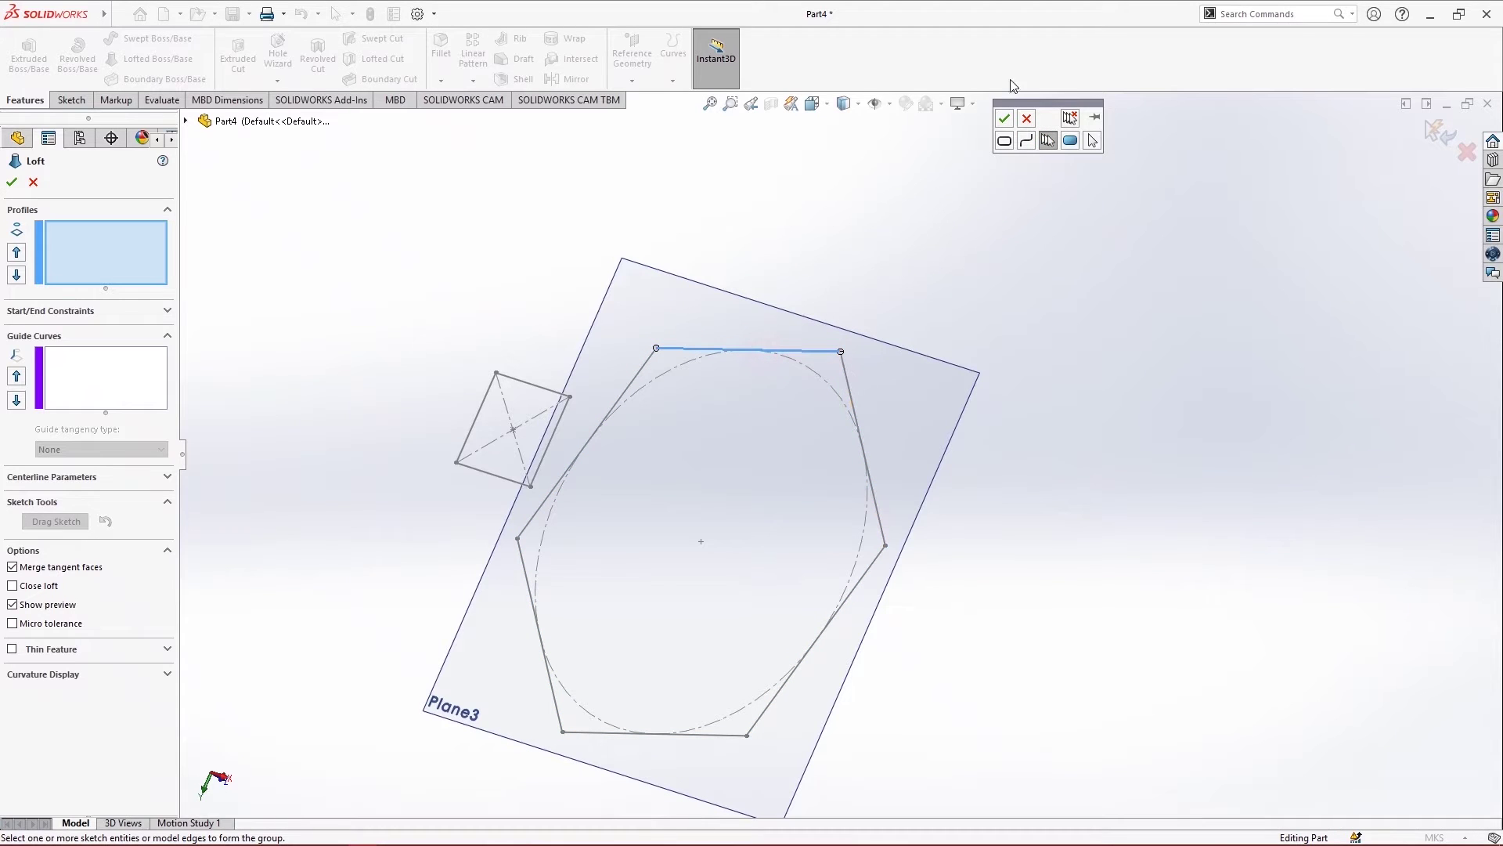
{"action": "left_click", "coordinate": [848, 379]}
{"action": "left_click", "coordinate": [876, 561]}
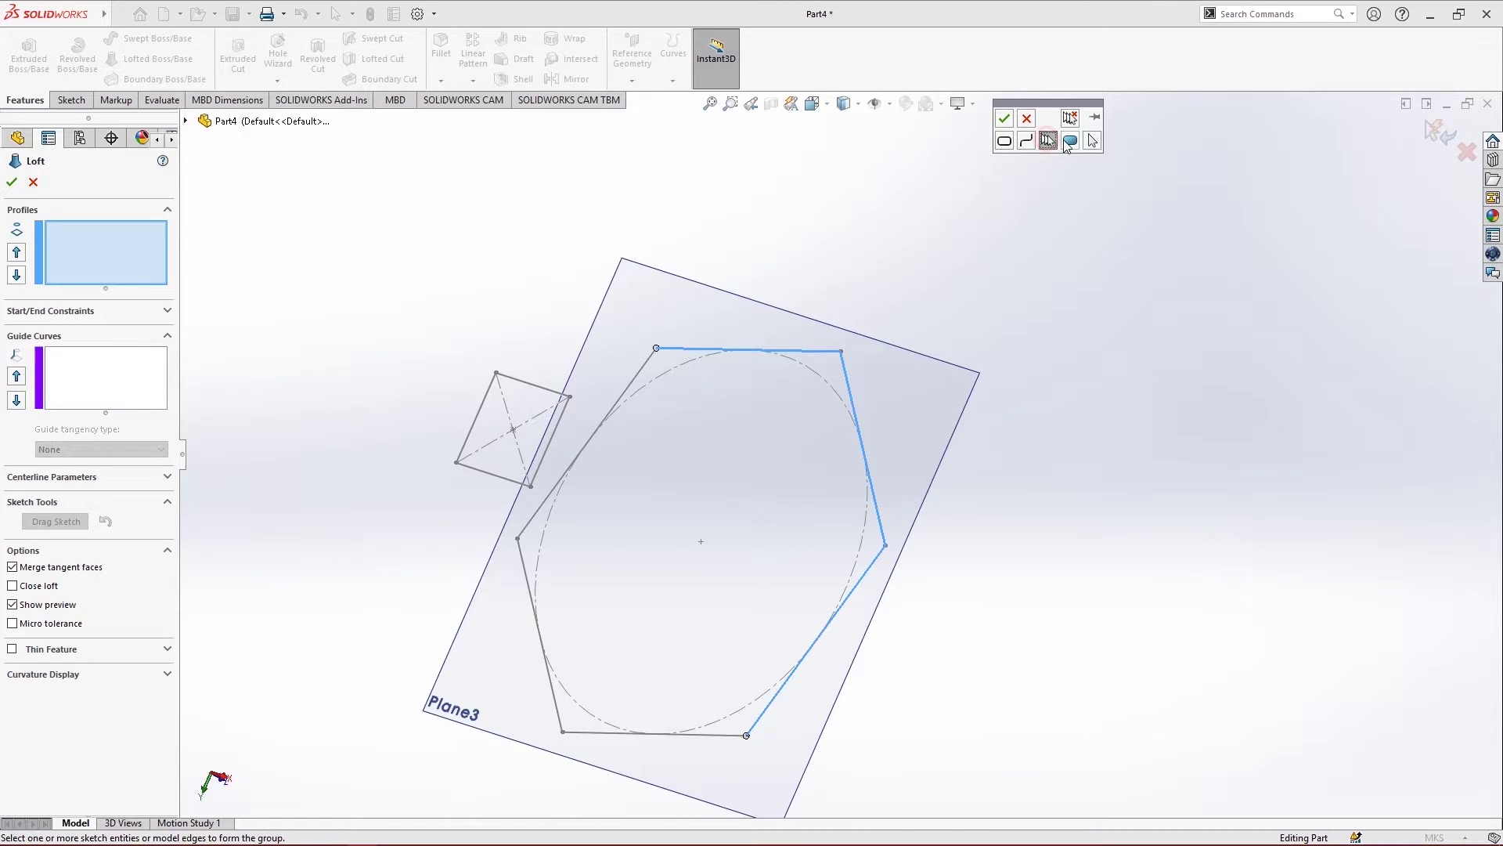
Add the hexagon and rectangle regions as loft profiles through the SelectionManager, and move the rectangle's connector to the adjacent corner
{"action": "left_click", "coordinate": [1066, 145]}
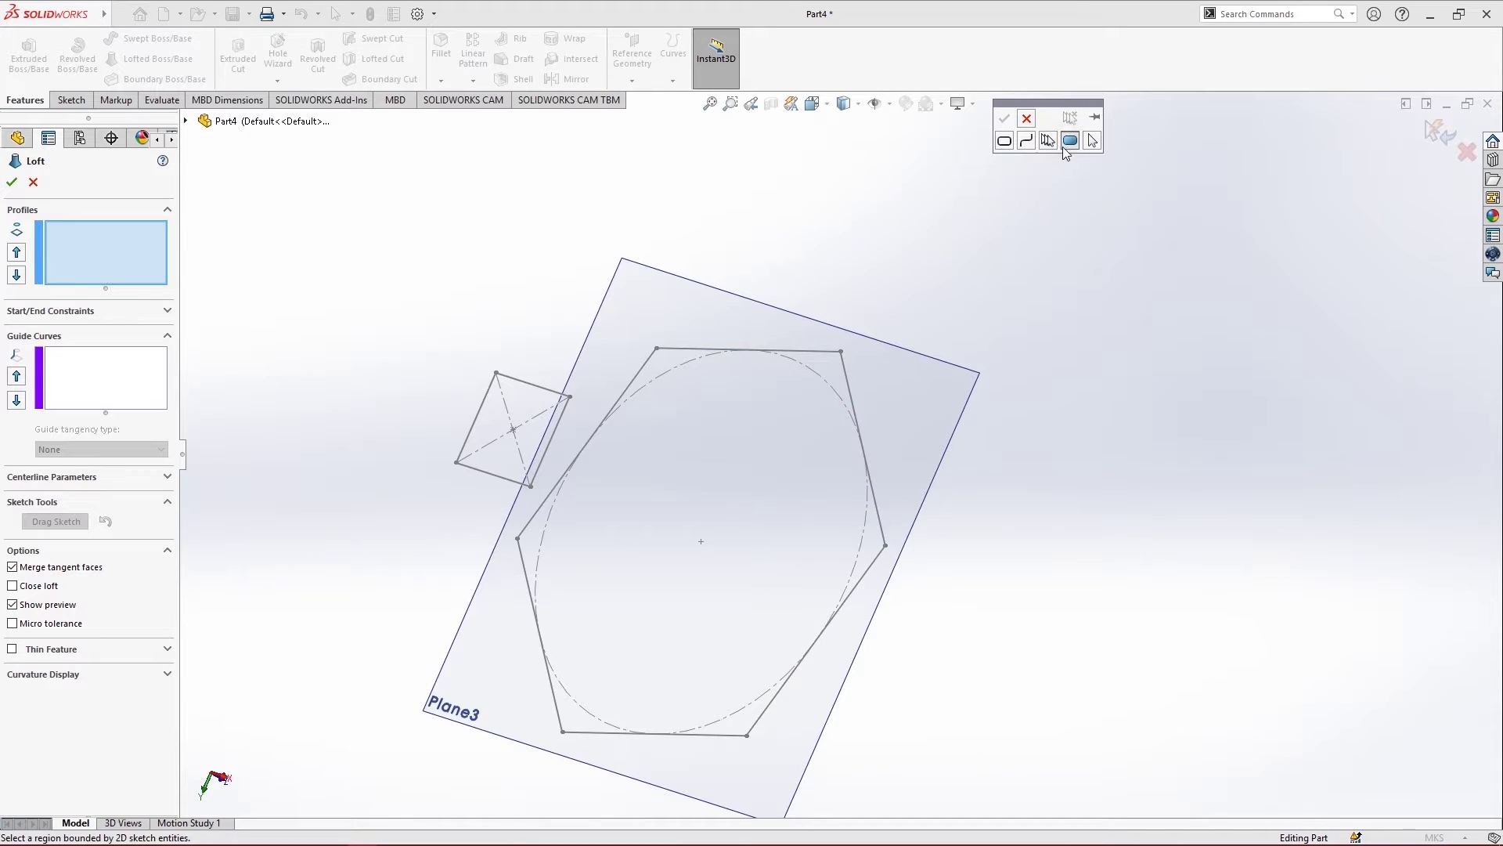
{"action": "left_click", "coordinate": [824, 412]}
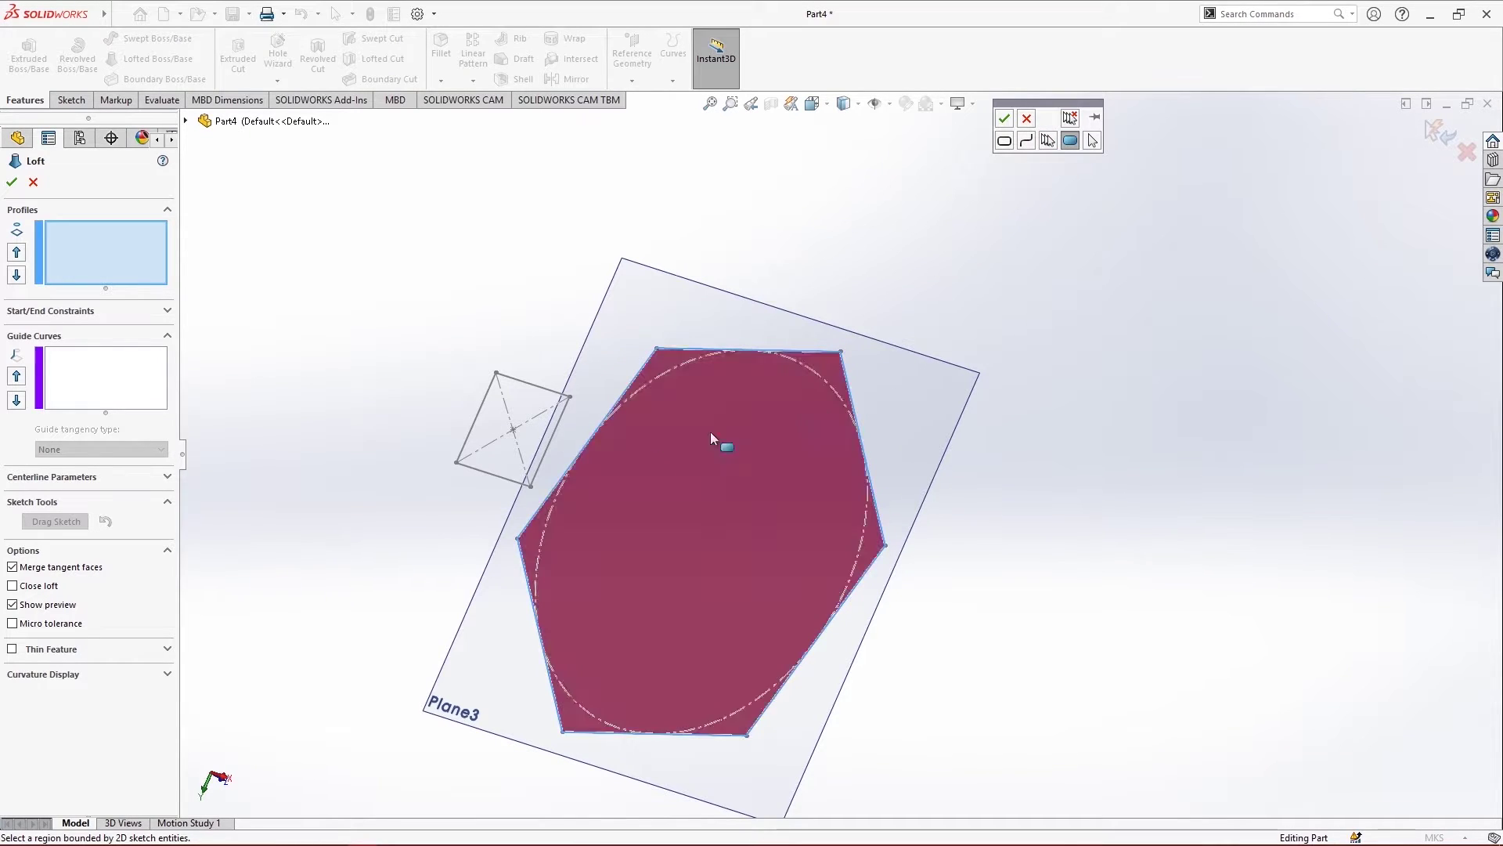
{"action": "left_click", "coordinate": [1004, 117]}
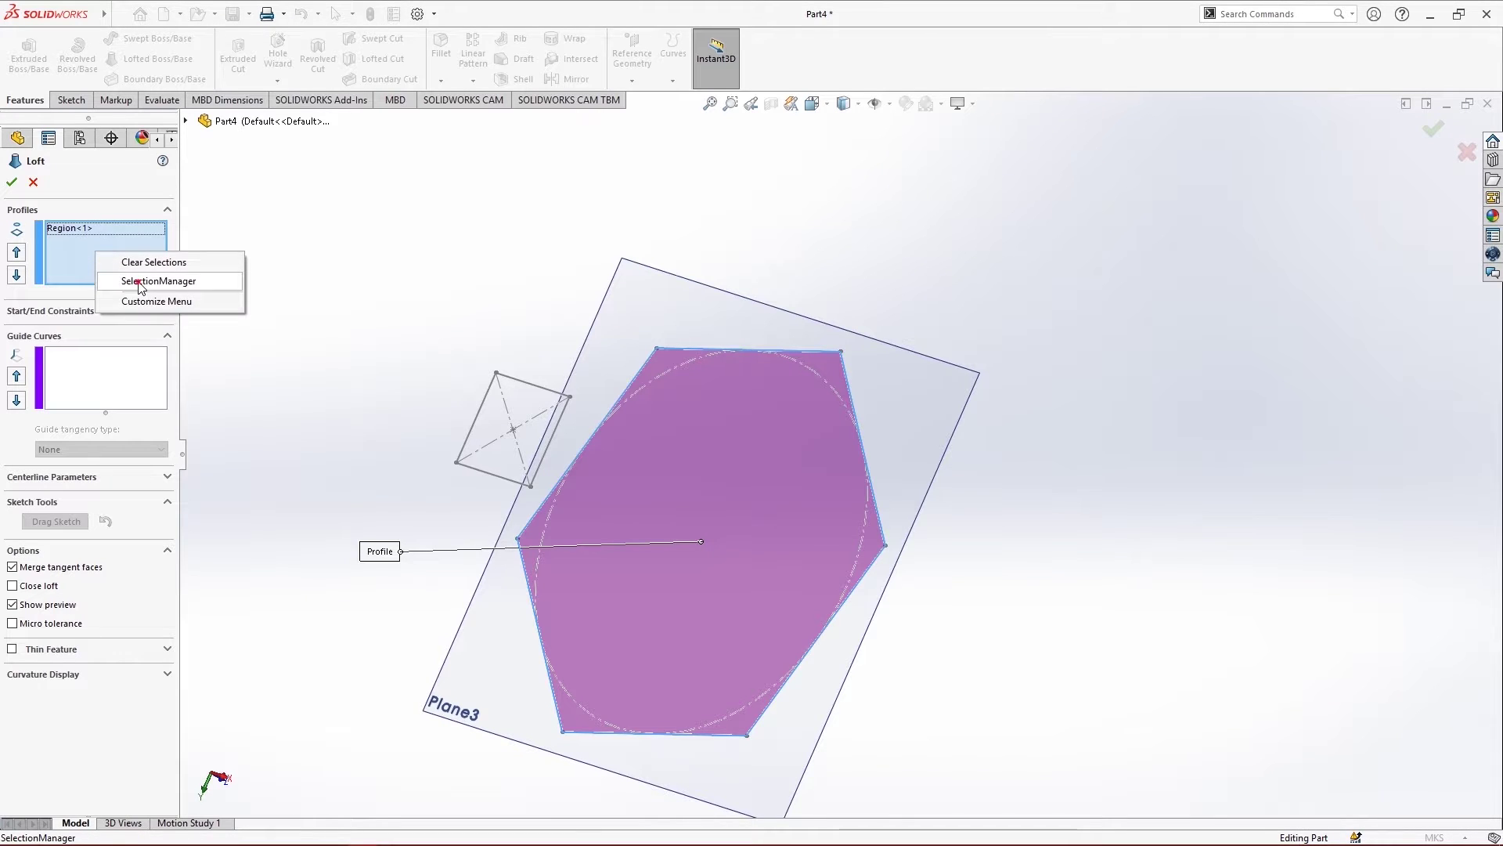
{"action": "left_click", "coordinate": [235, 279]}
{"action": "left_click", "coordinate": [520, 430]}
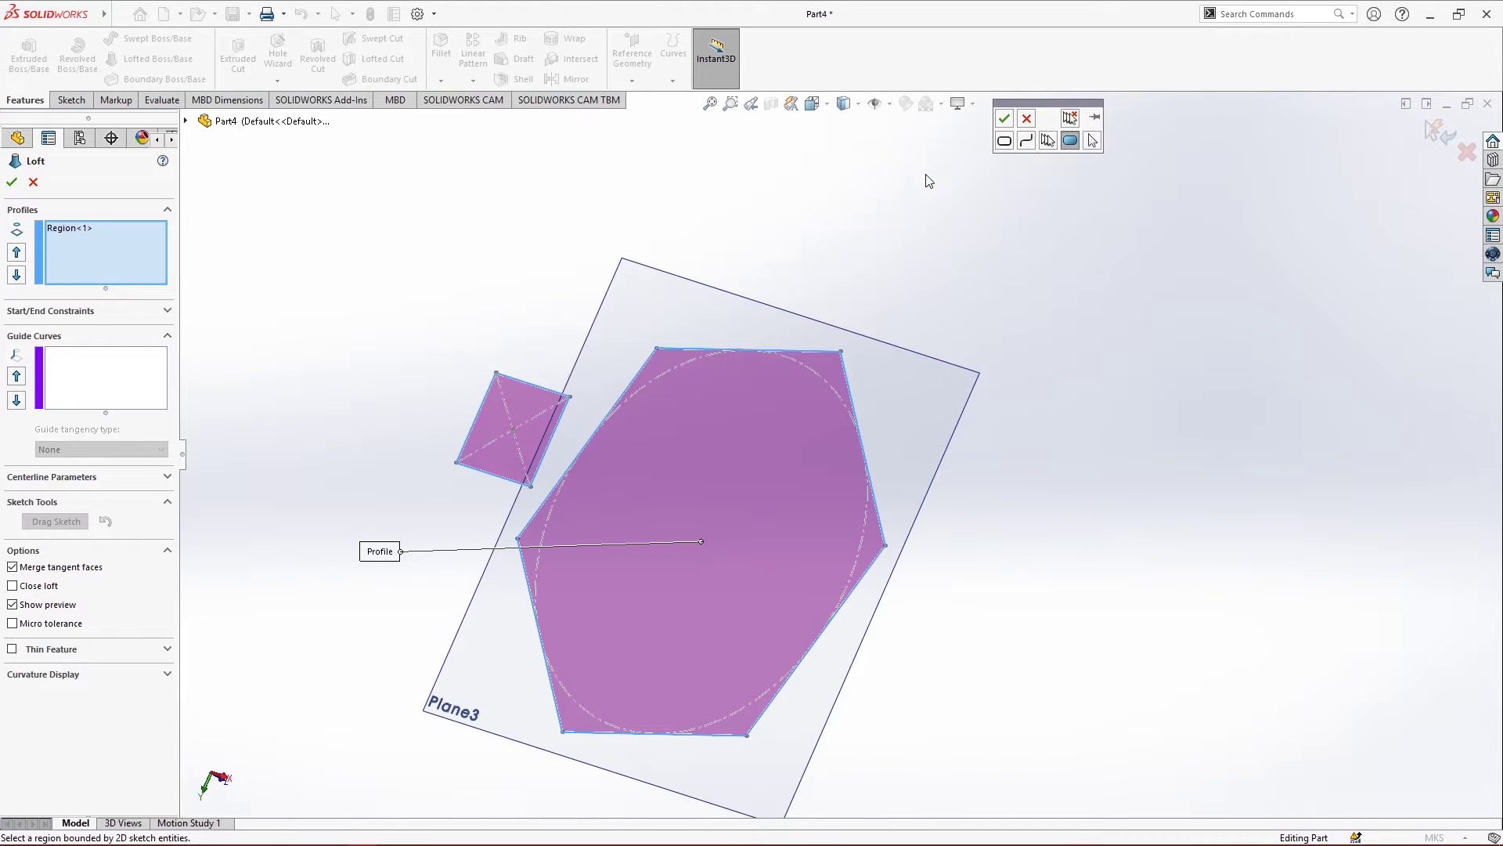
{"action": "left_click", "coordinate": [1003, 118]}
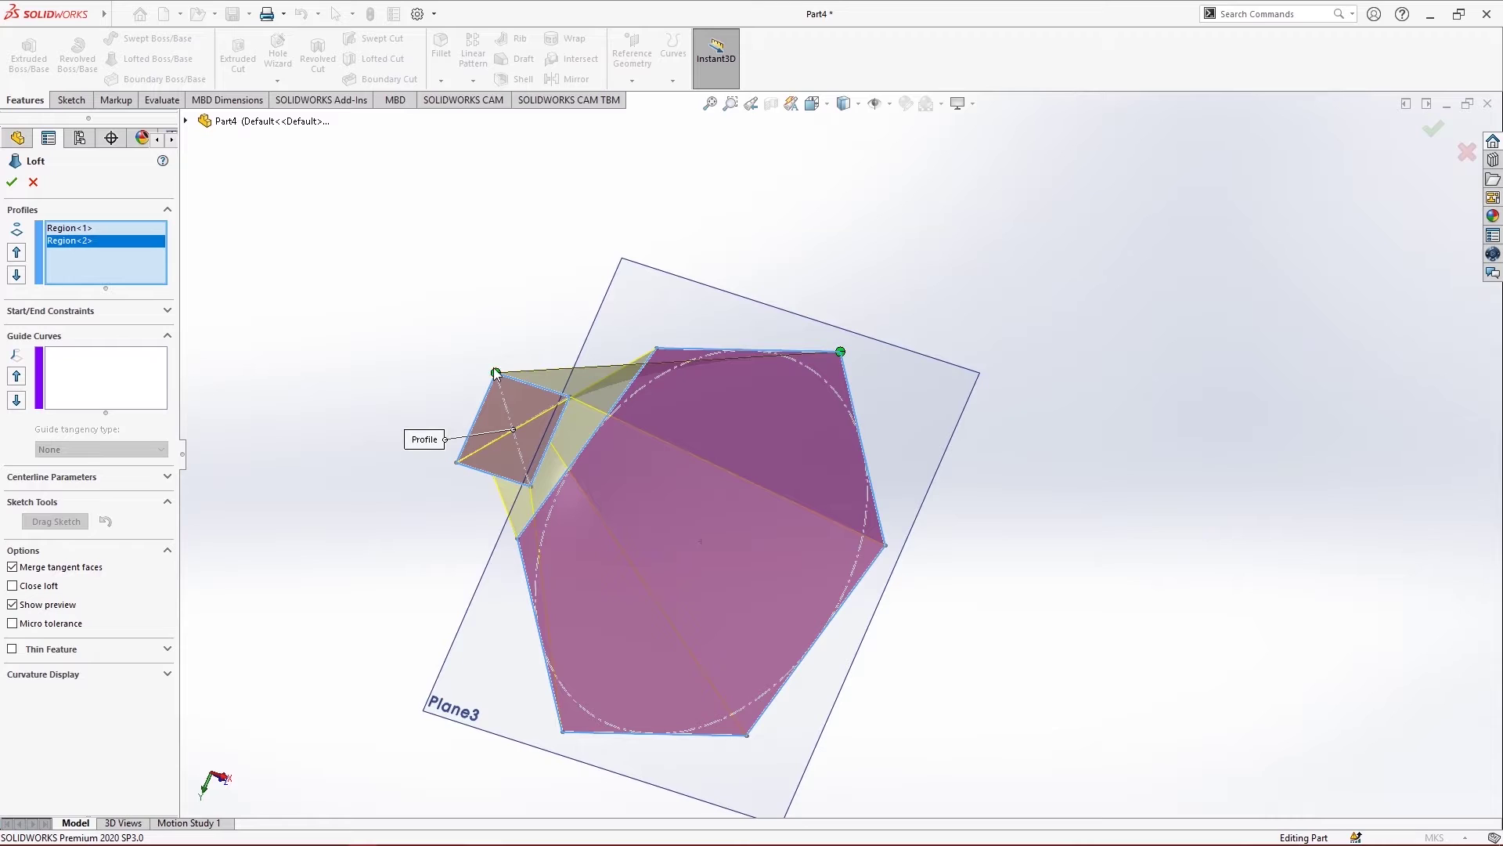
{"action": "left_click_drag", "start_coordinate": [495, 372], "coordinate": [456, 462]}
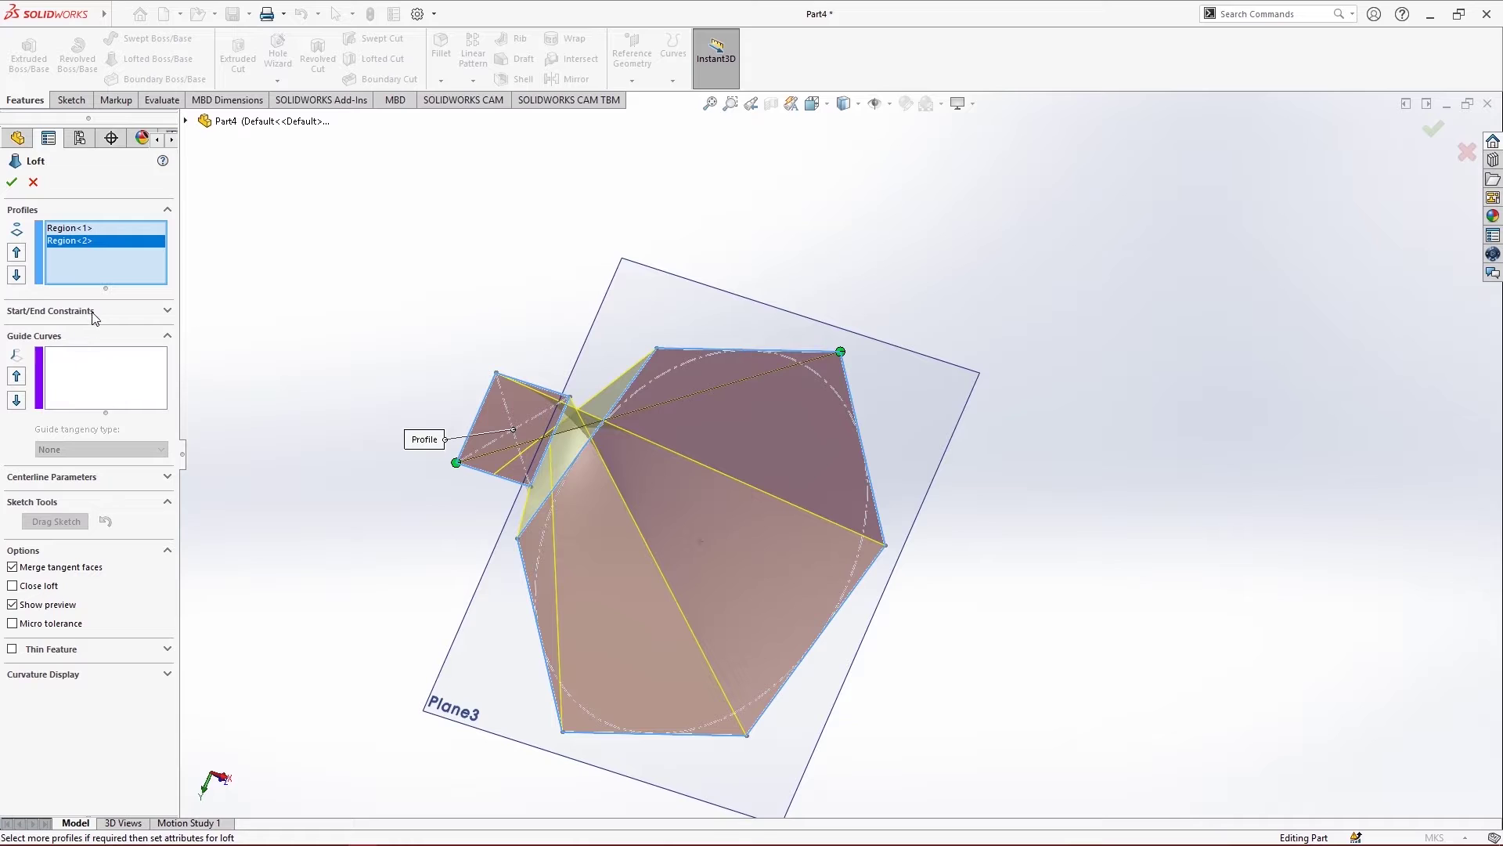
Set the loft's start constraint to Normal To Profile at the hexagon and inspect the preview
{"action": "left_click", "coordinate": [154, 315]}
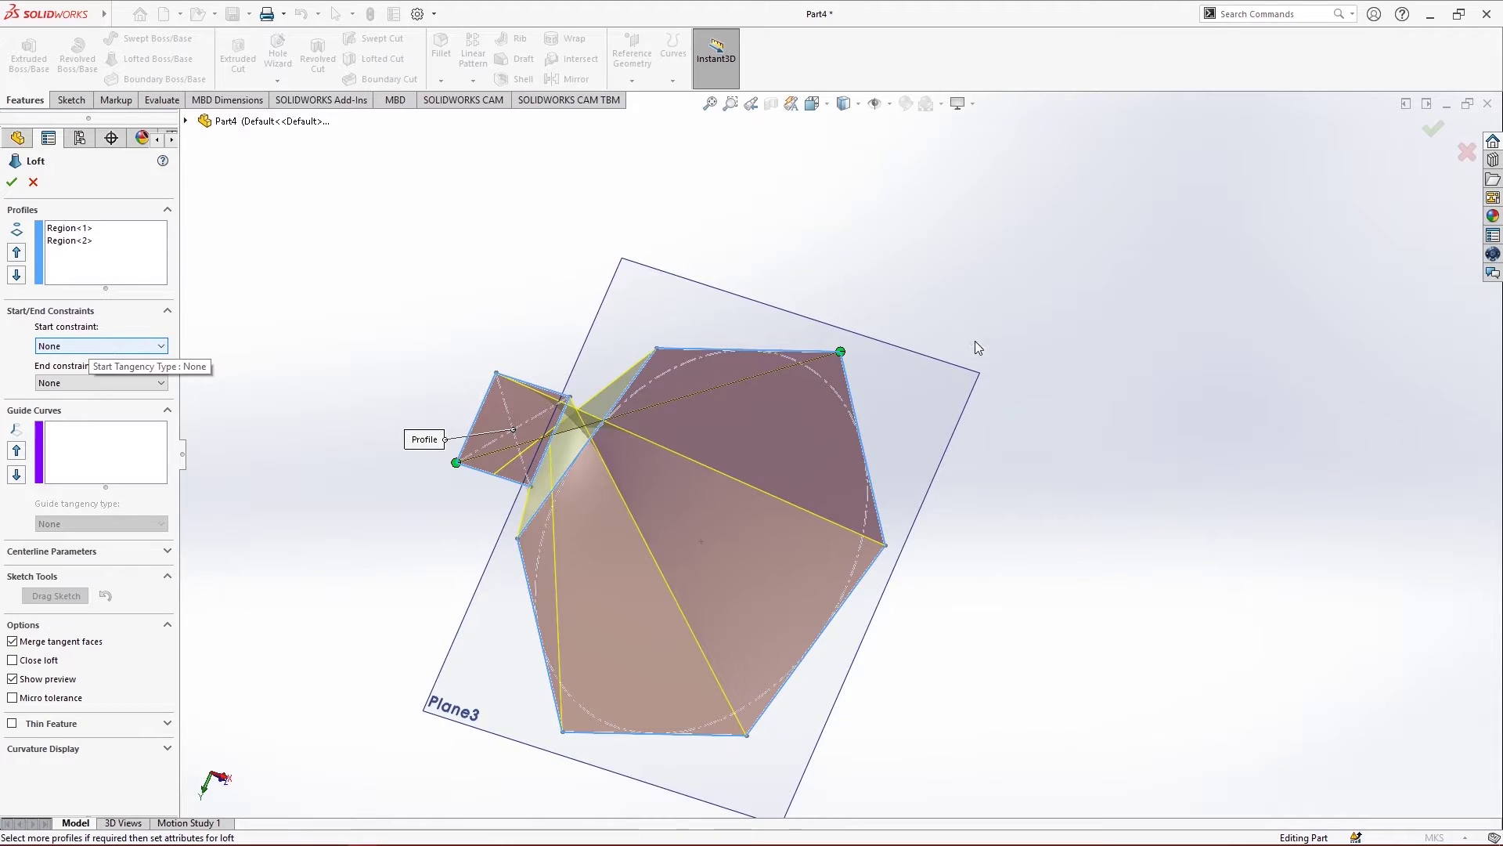
{"action": "middle_click_drag", "start_coordinate": [960, 547], "coordinate": [1157, 553]}
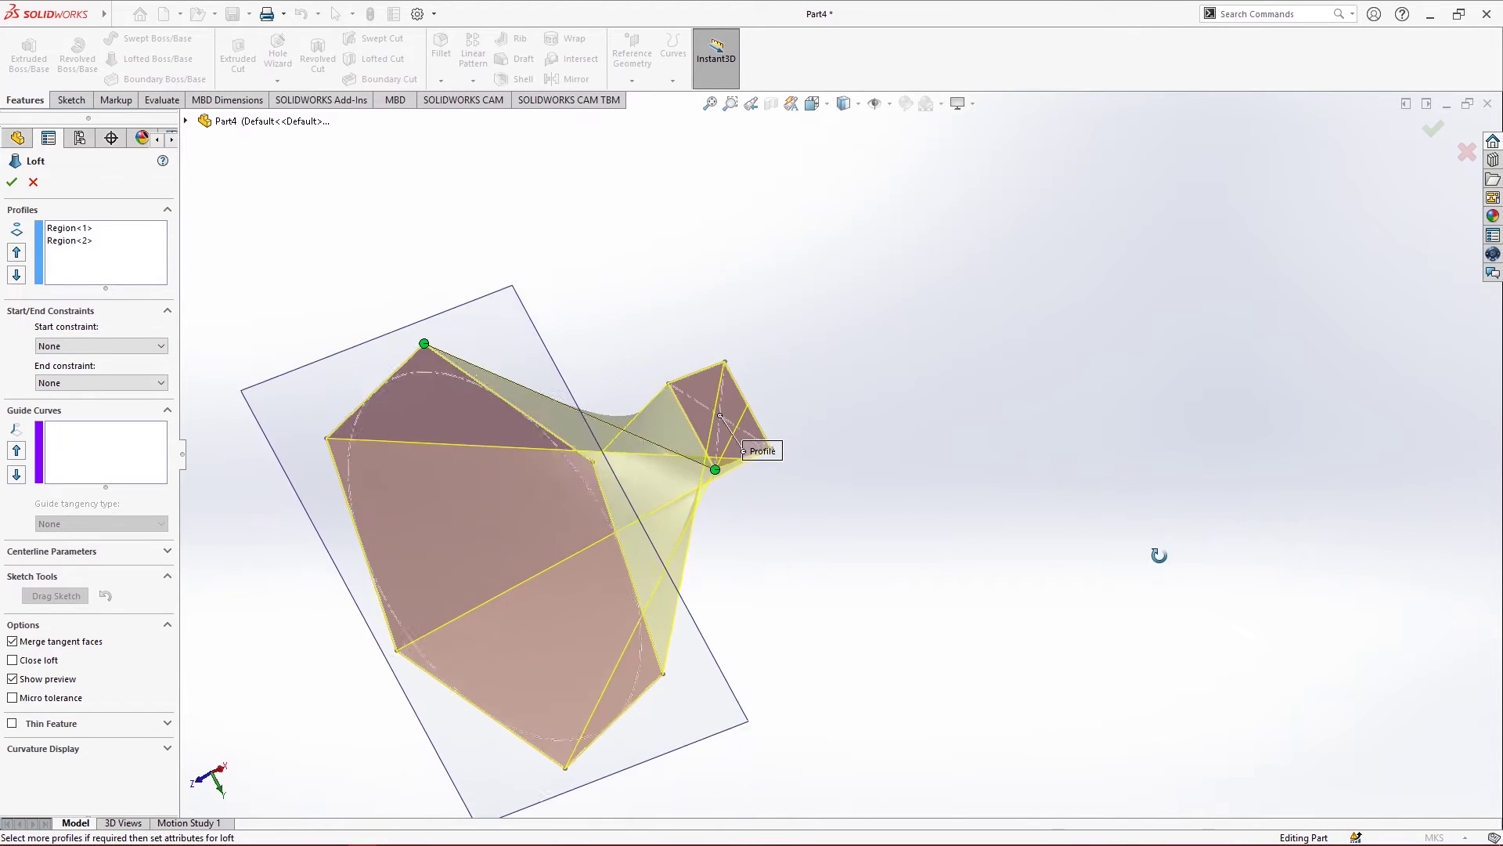
{"action": "left_click", "coordinate": [85, 345]}
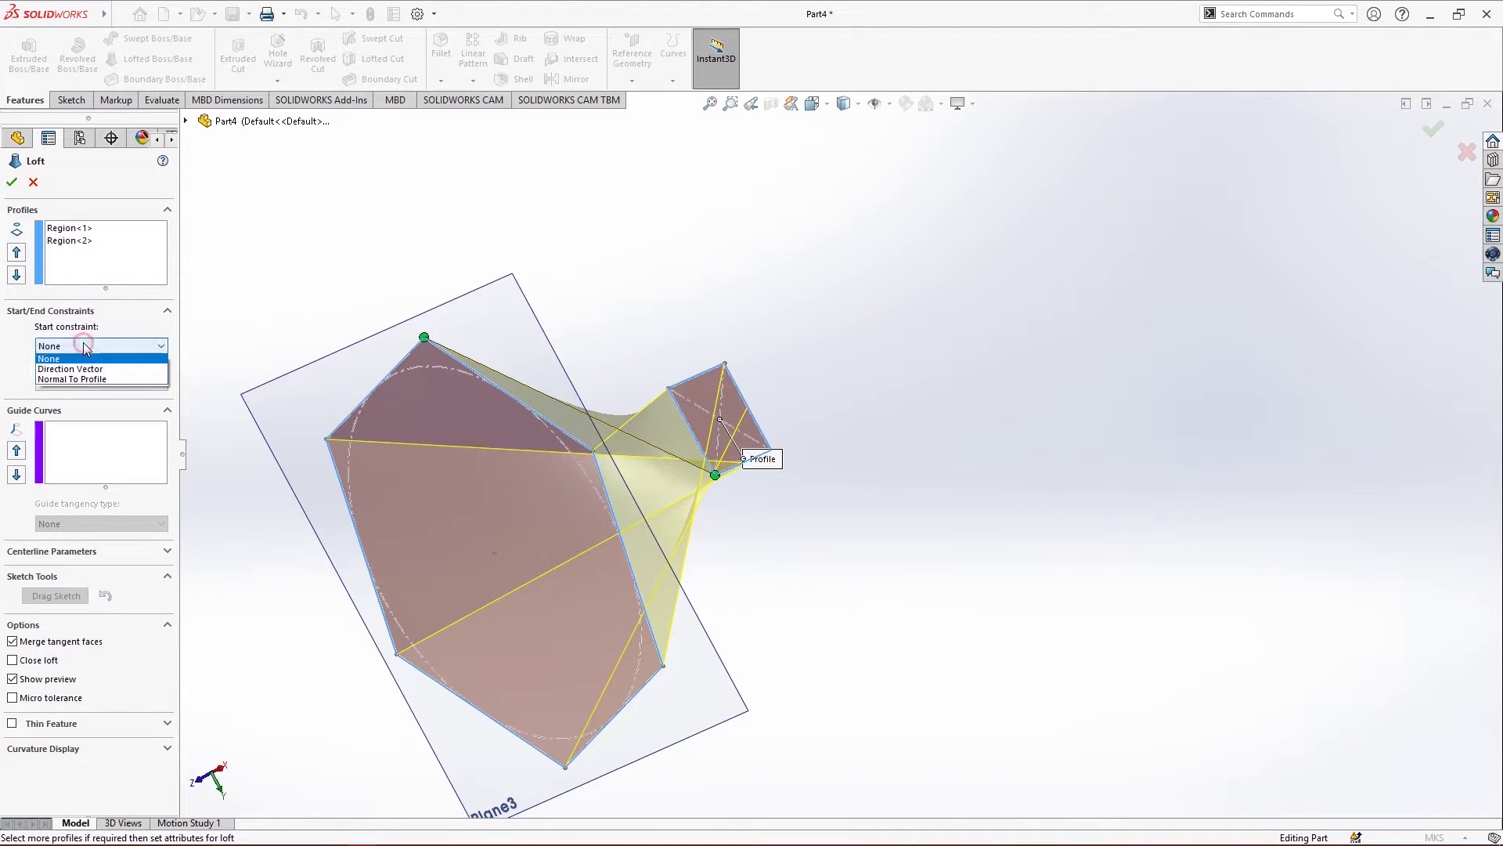
{"action": "left_click", "coordinate": [109, 381]}
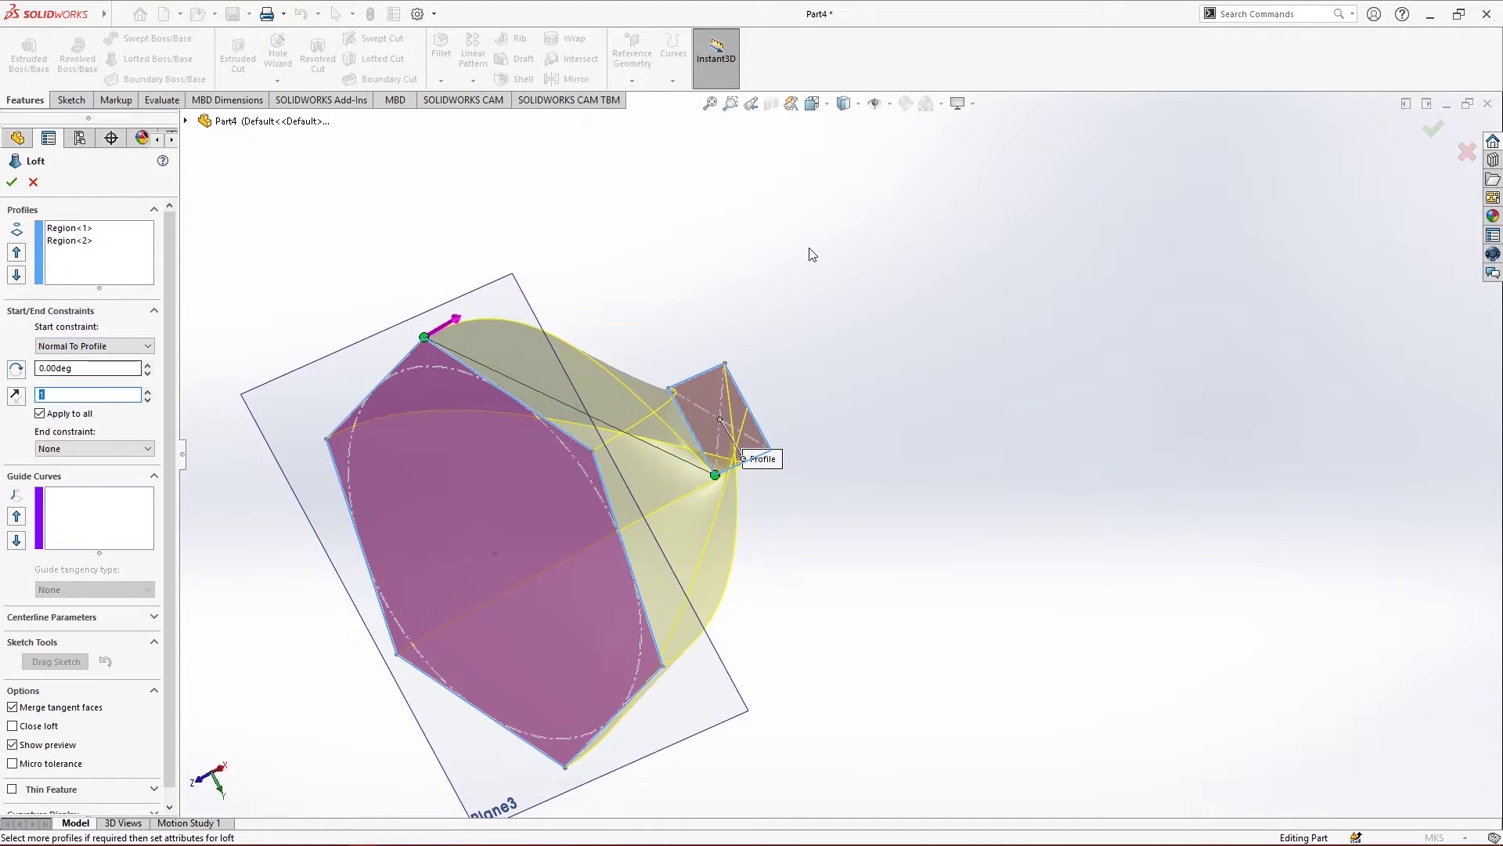
{"action": "middle_click_drag", "start_coordinate": [939, 297], "coordinate": [773, 415]}
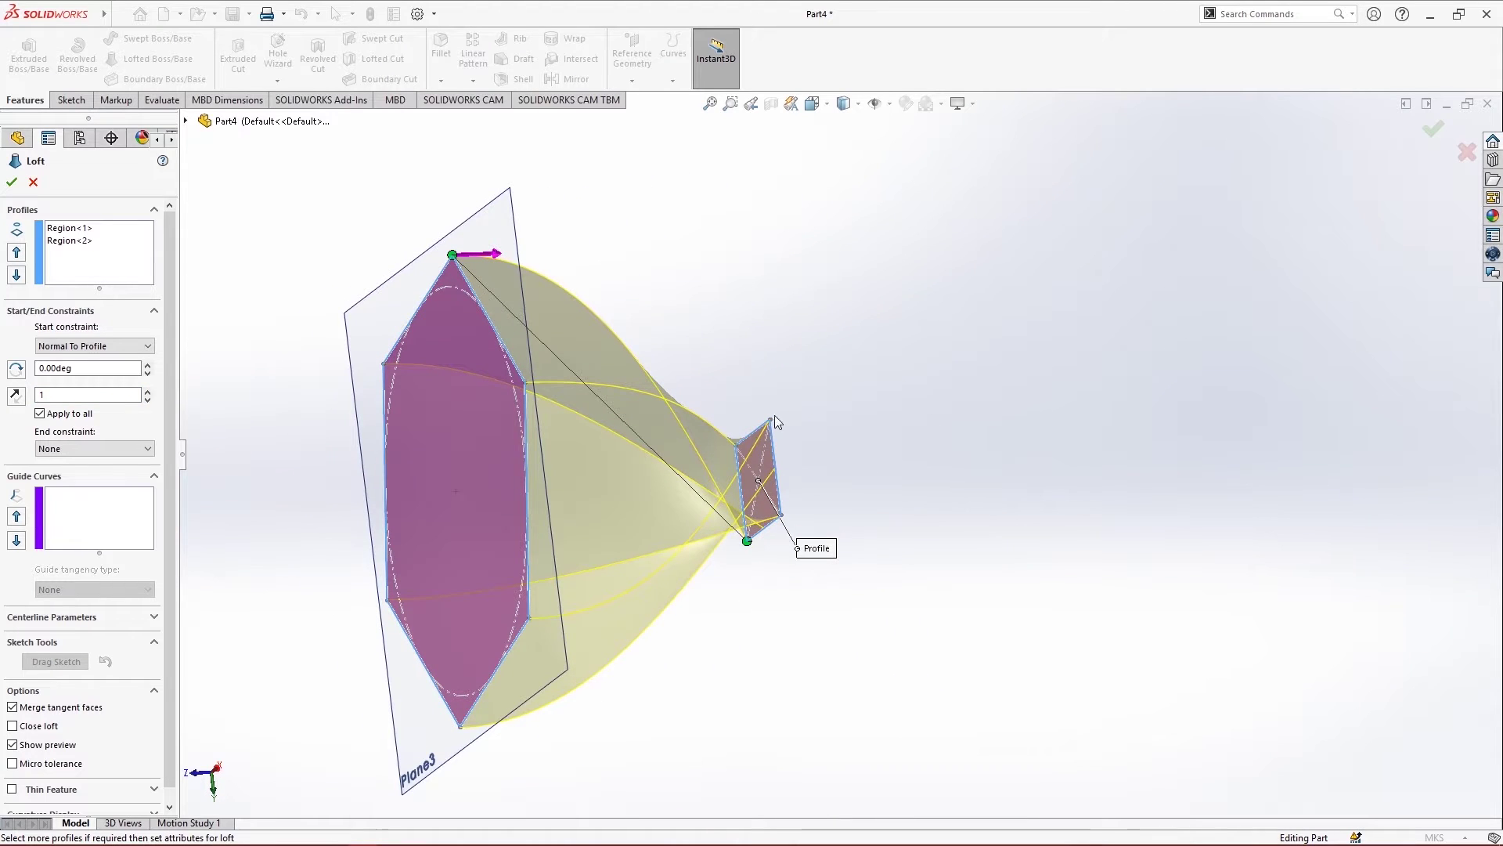
Raise the loft's start tangent length at the hexagon to 1.7
{"action": "left_click", "coordinate": [147, 393]}
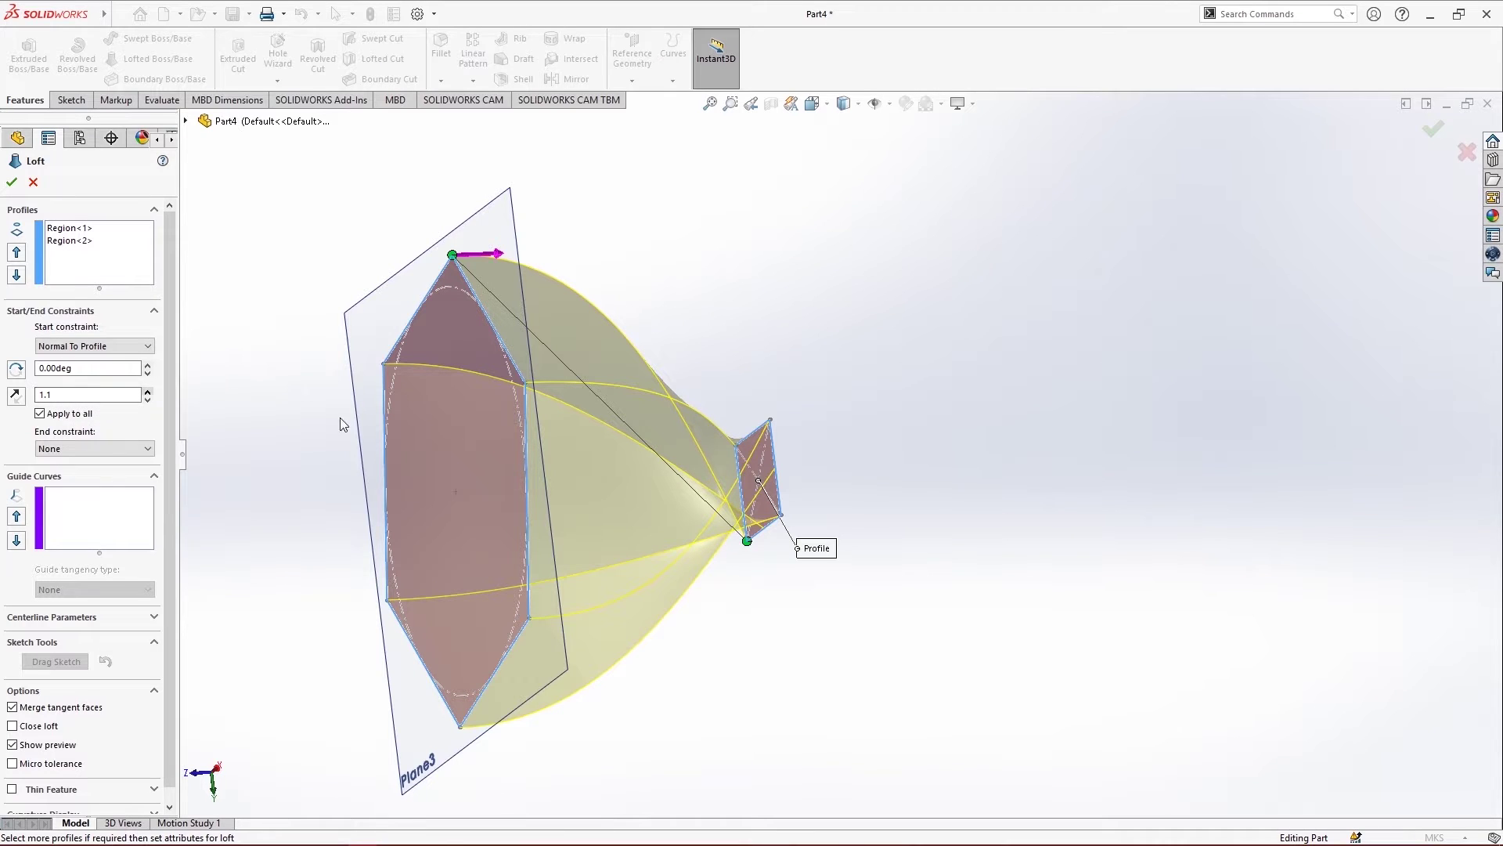
{"action": "middle_click_drag", "start_coordinate": [648, 235], "coordinate": [684, 203]}
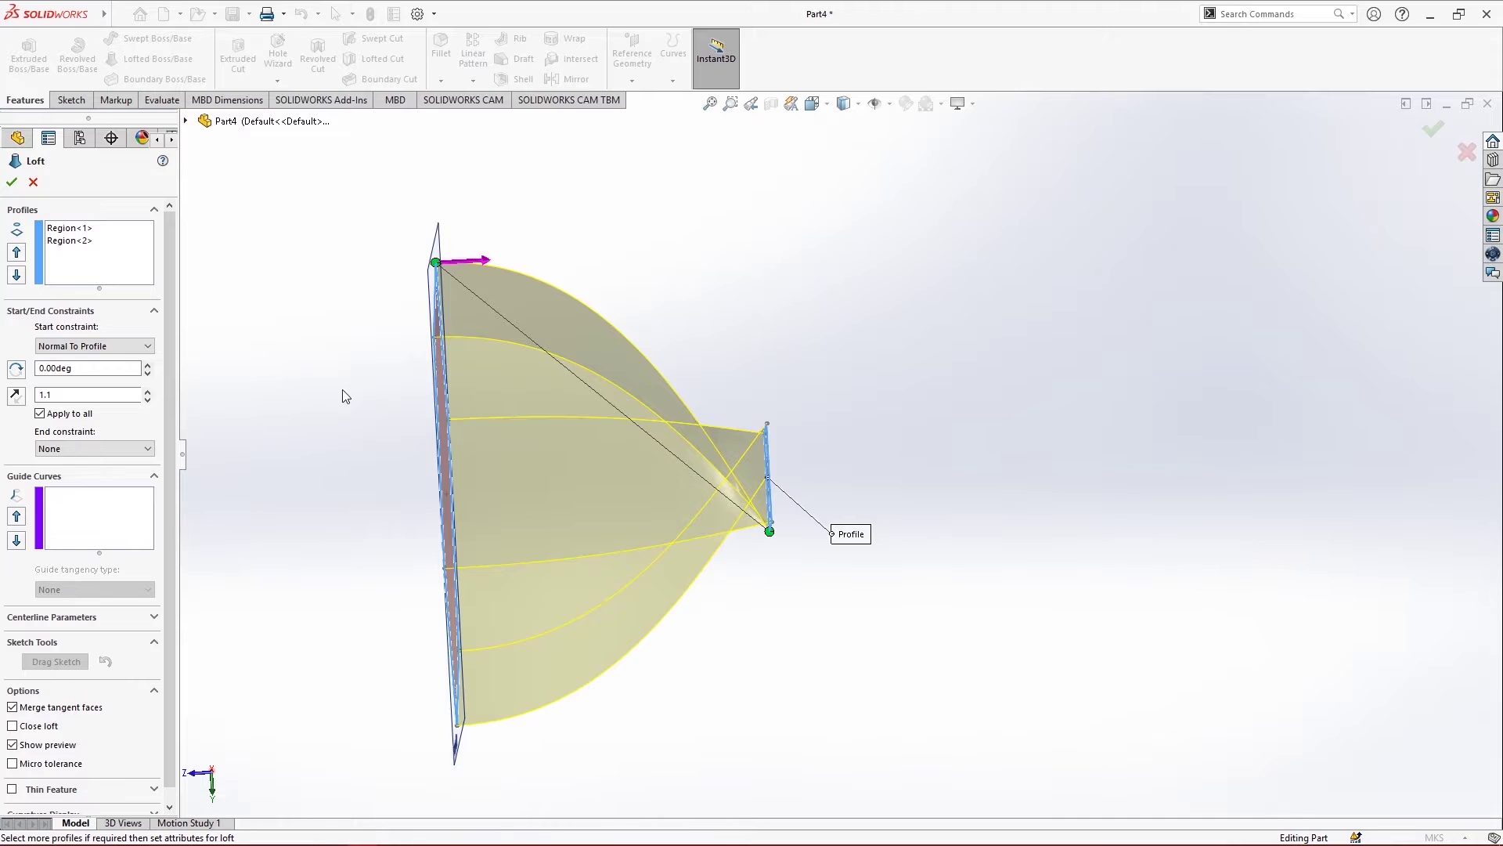
{"action": "middle_click_drag", "start_coordinate": [346, 396], "coordinate": [470, 383]}
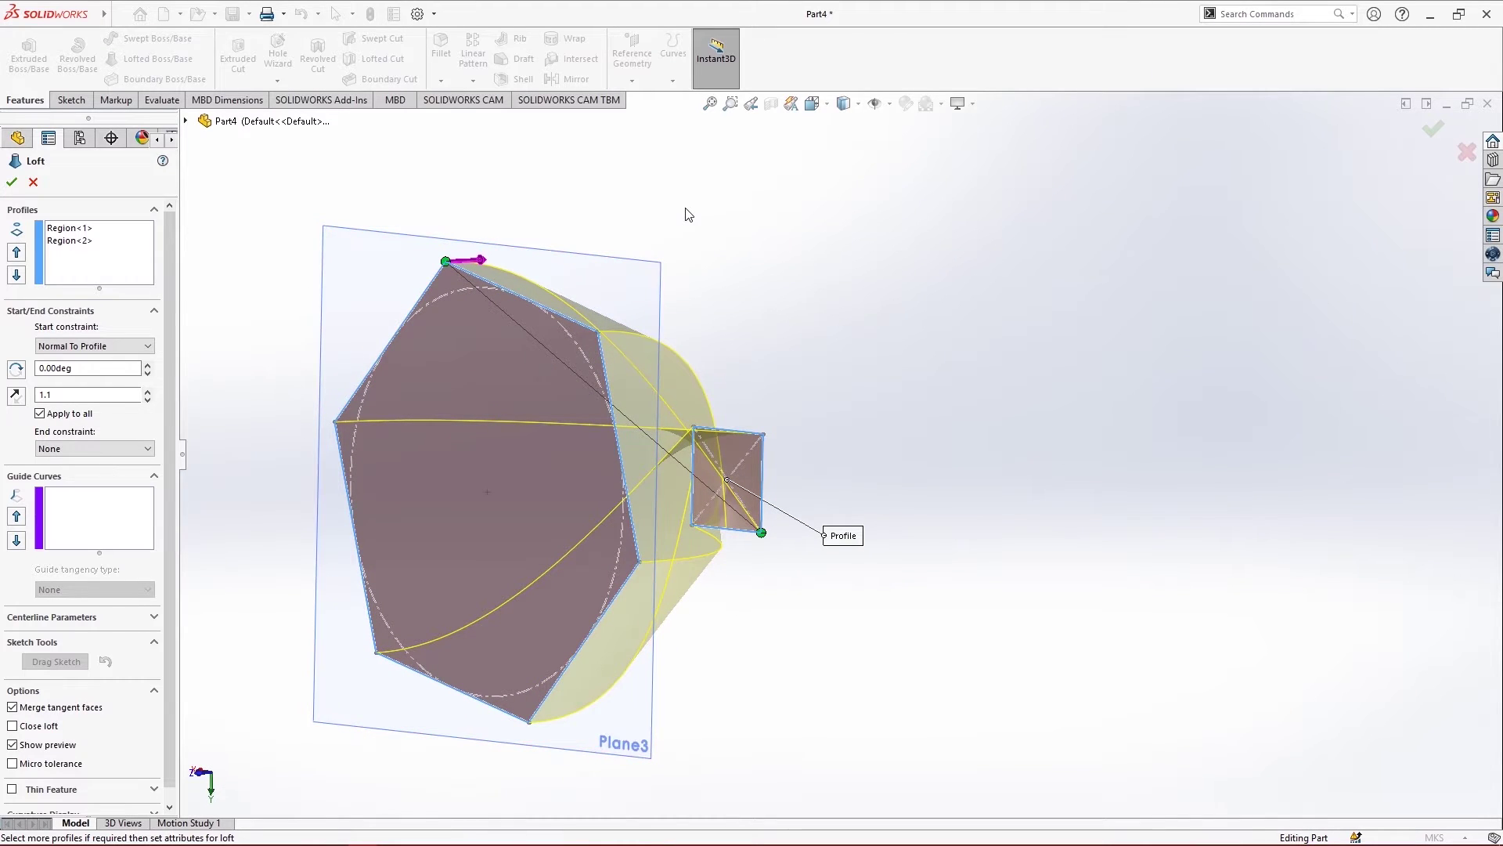
{"action": "middle_click_drag", "start_coordinate": [686, 210], "coordinate": [620, 229]}
{"action": "left_click", "coordinate": [148, 390]}
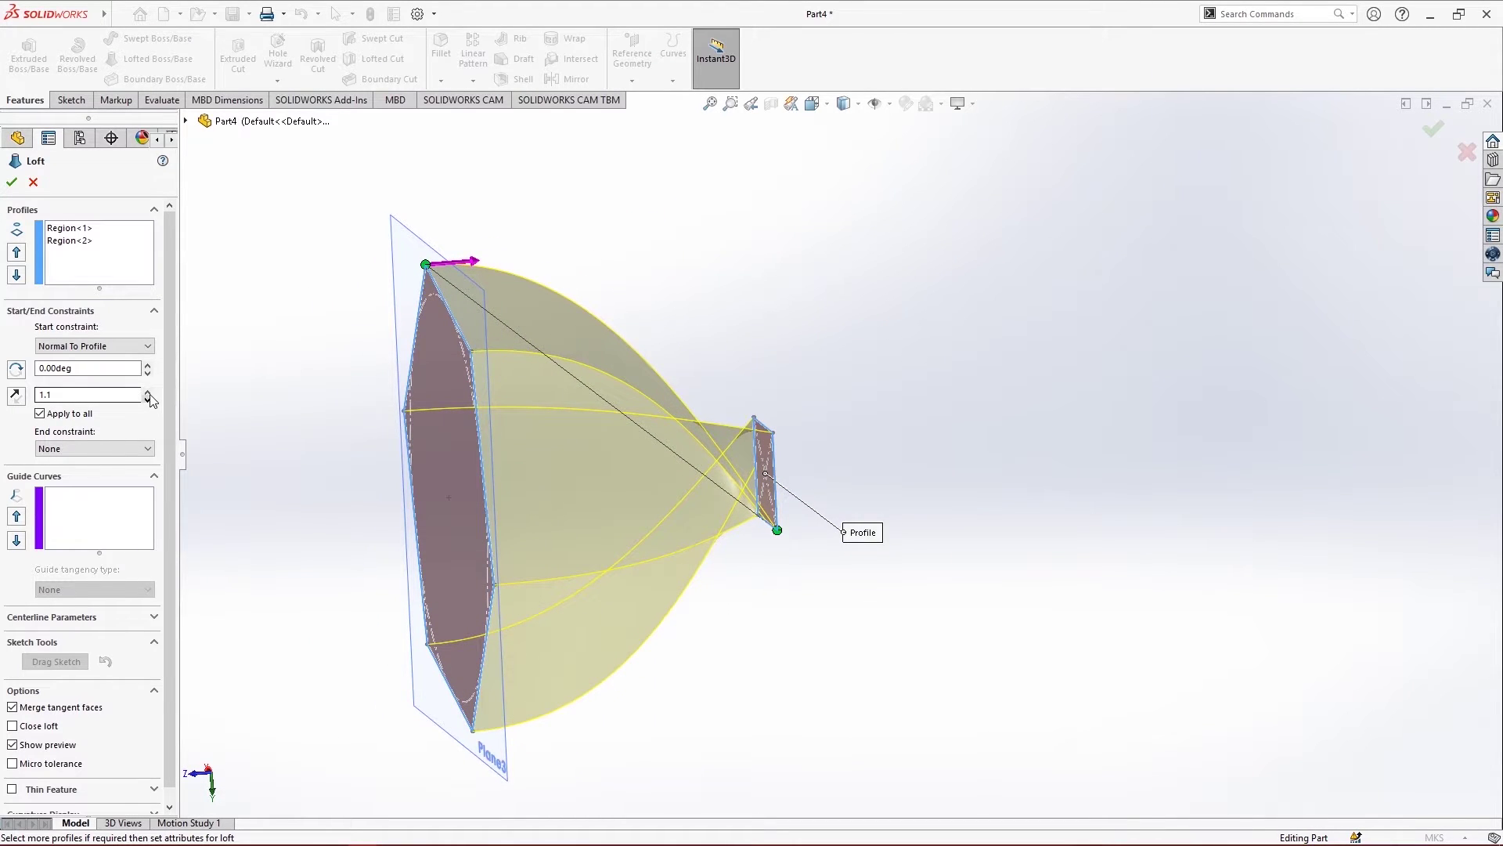
{"action": "left_click", "coordinate": [147, 390]}
{"action": "left_click", "coordinate": [147, 390]}
{"action": "left_click", "coordinate": [147, 390]}
{"action": "left_click", "coordinate": [147, 390]}
{"action": "left_click", "coordinate": [148, 390]}
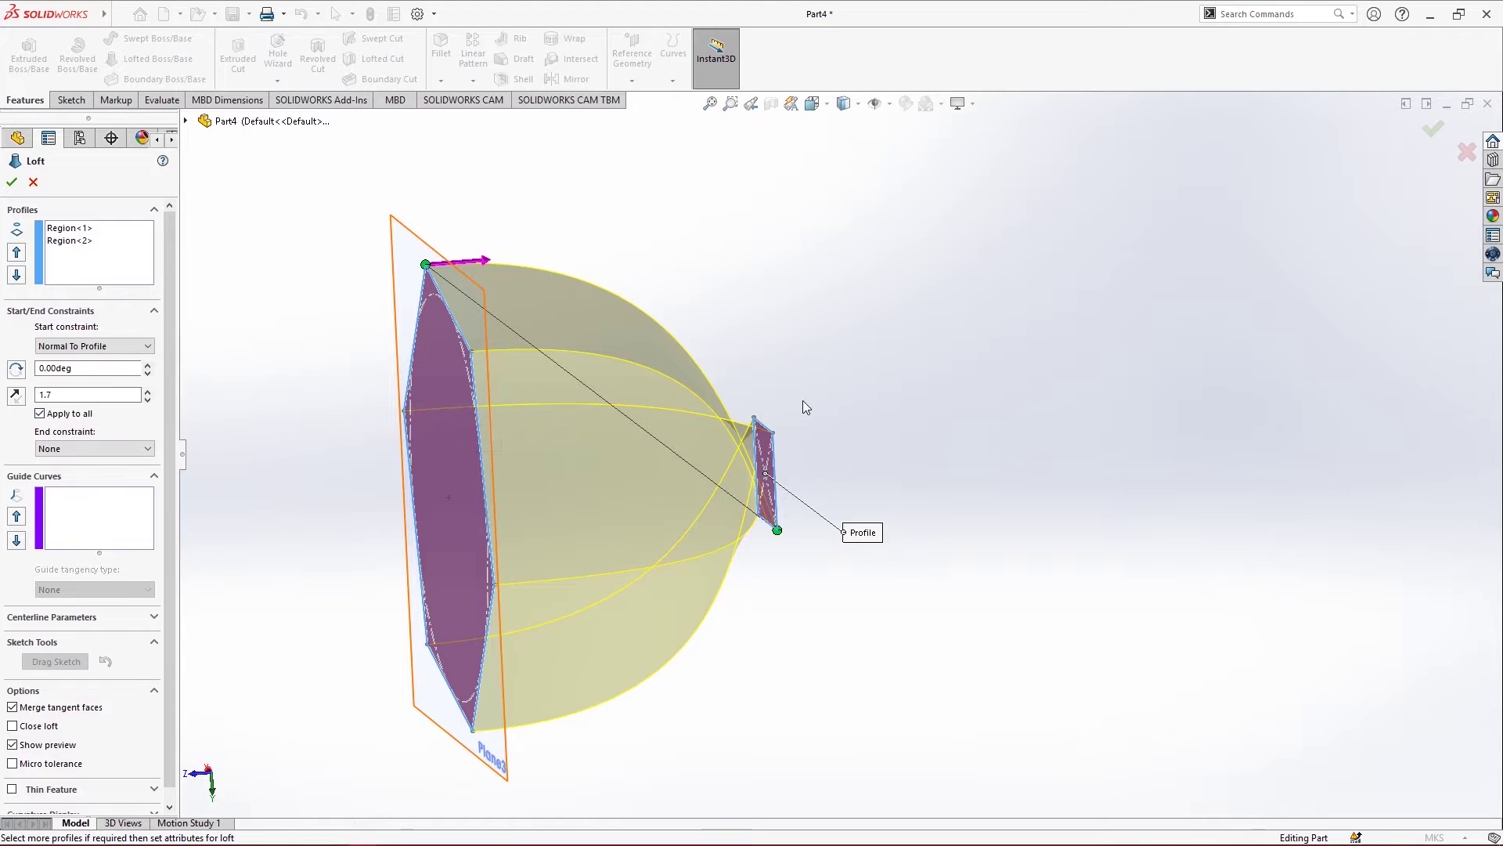
Lower the start tangent length and return the loft's start constraint to None
{"action": "middle_click_drag", "start_coordinate": [802, 401], "coordinate": [736, 396]}
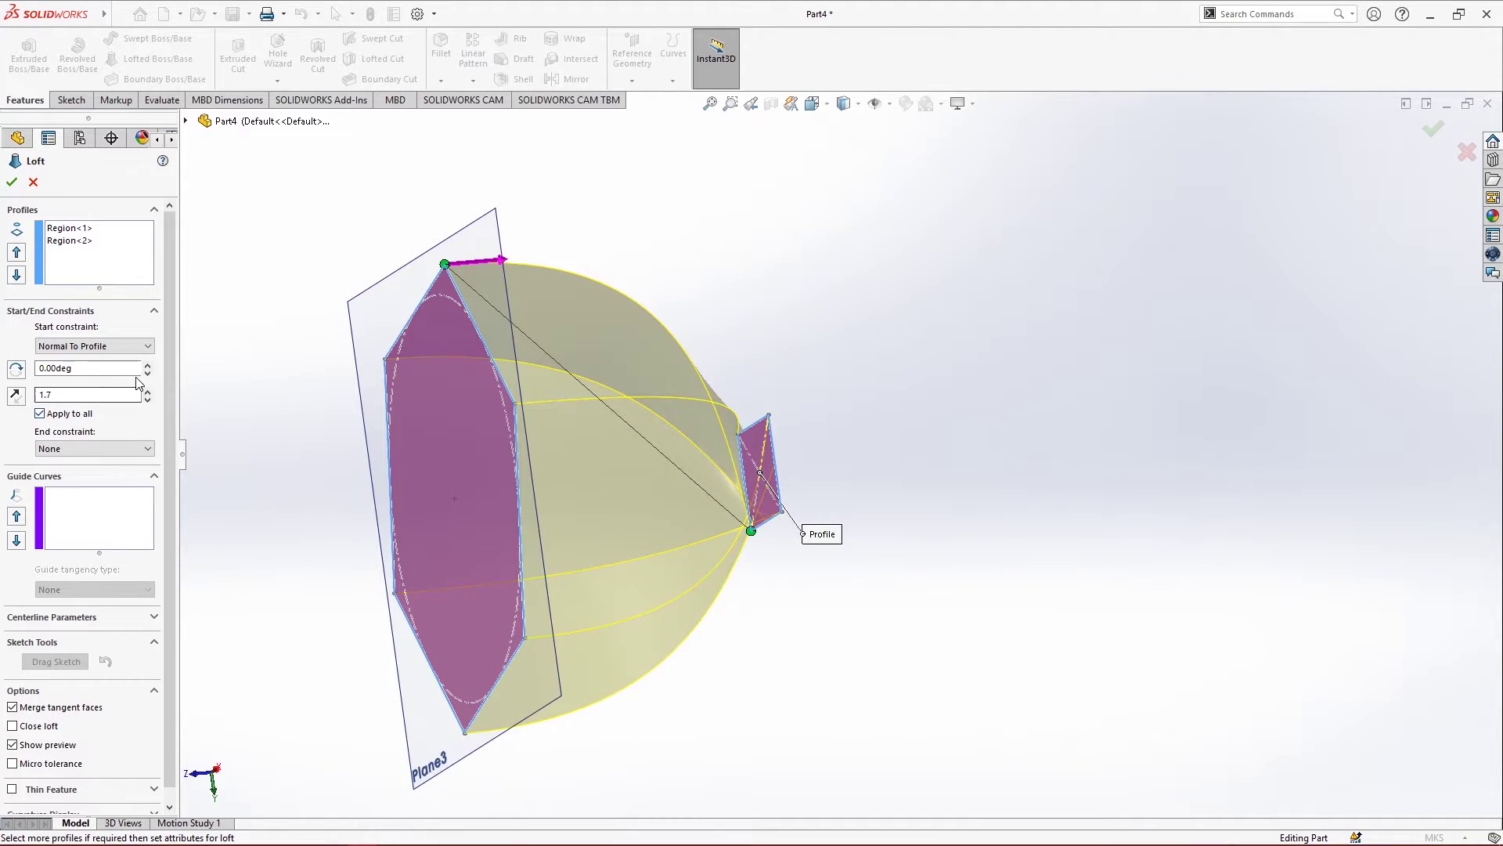
{"action": "left_click", "coordinate": [147, 399]}
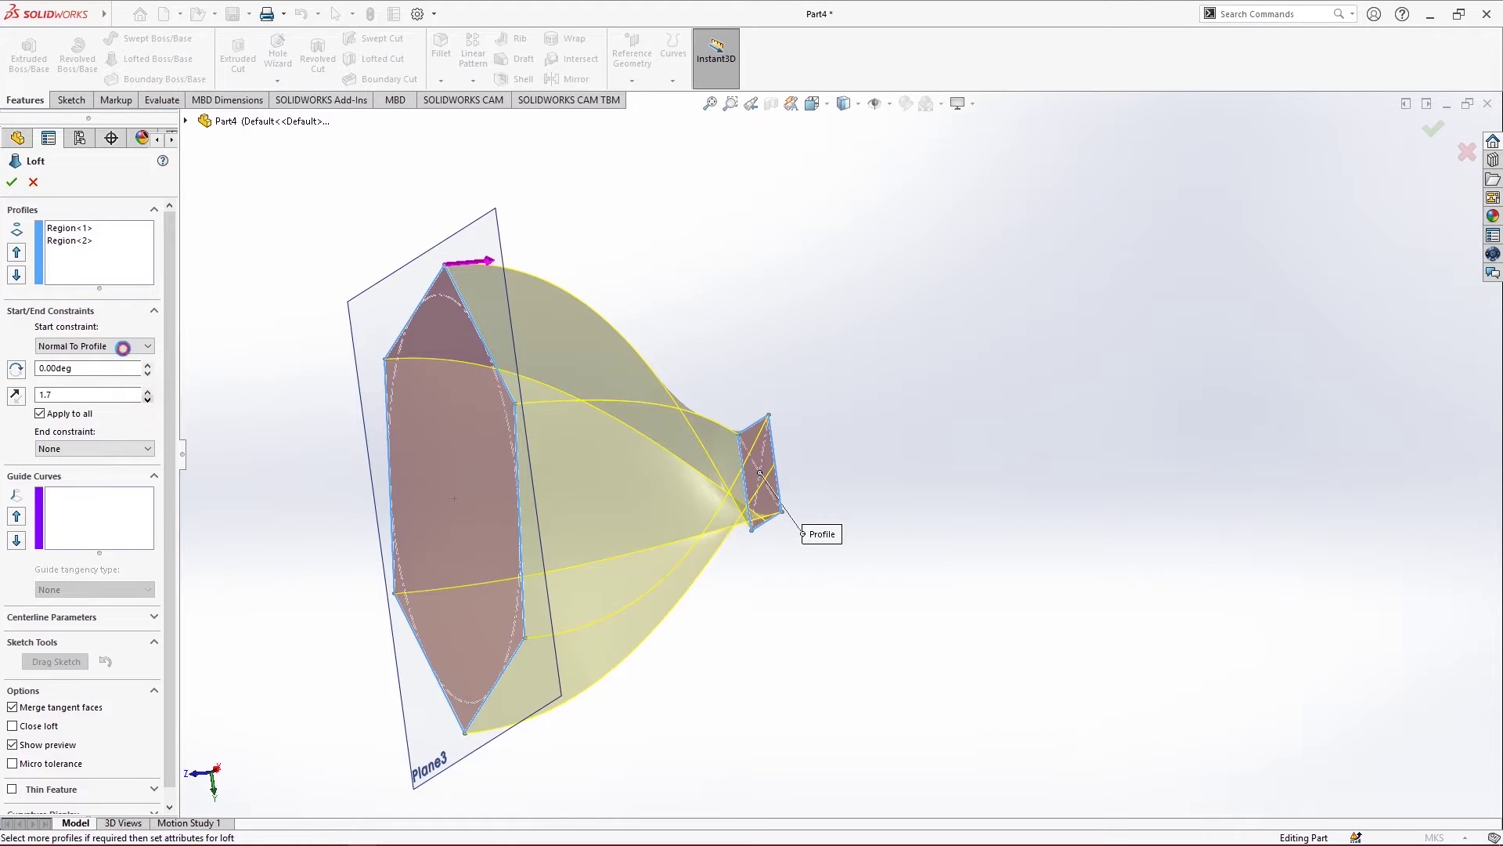
{"action": "left_click", "coordinate": [117, 345]}
{"action": "left_click", "coordinate": [115, 360]}
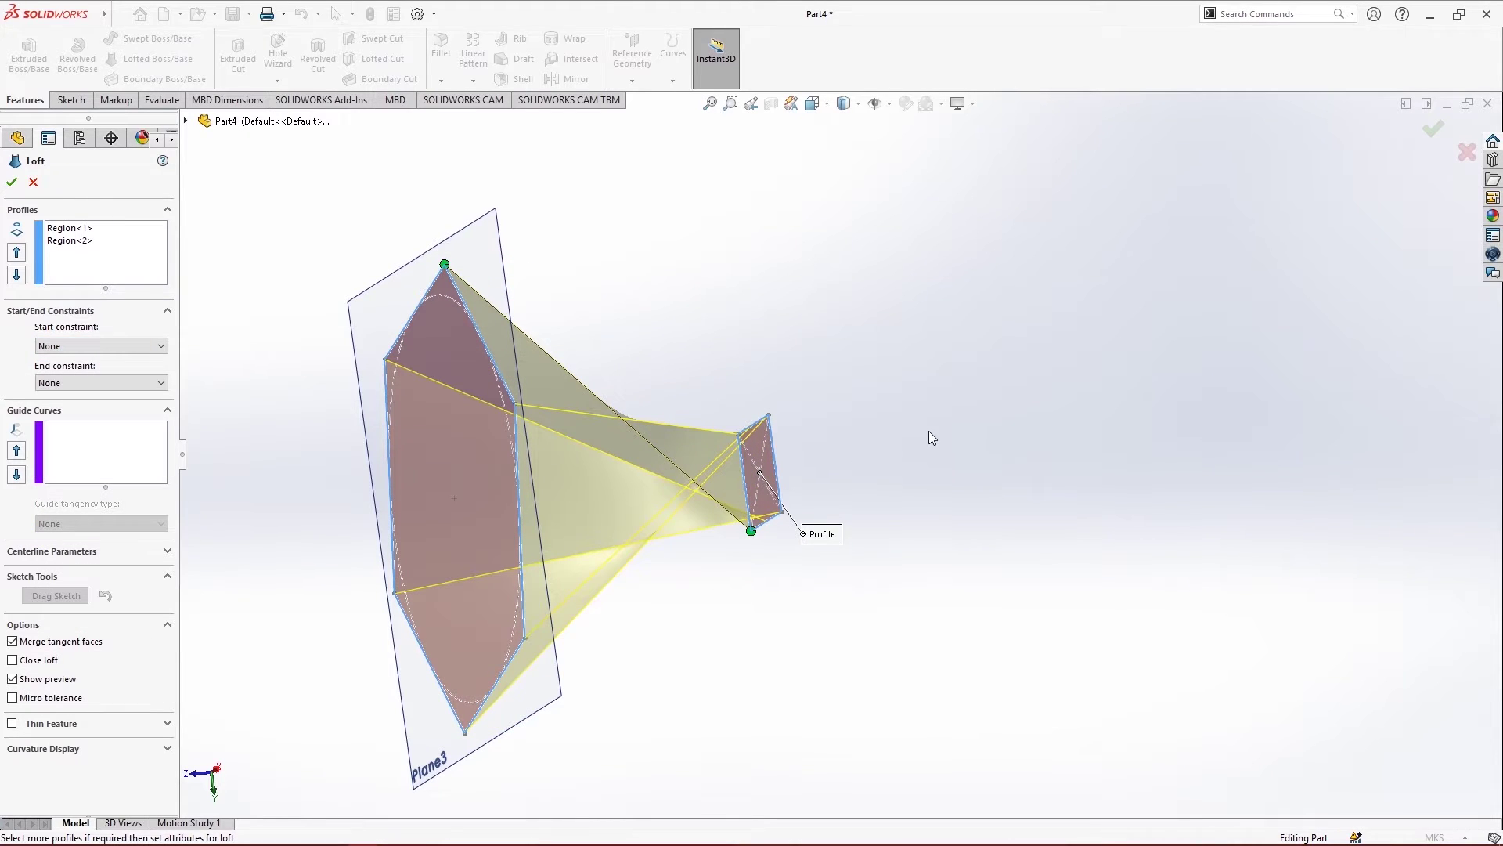
Set the loft's end constraint to Normal To Profile at the rectangle with a tangent length of 1.6
{"action": "scroll", "coordinate": [932, 437], "scroll_direction": "down", "scroll_amount": 2}
{"action": "left_click", "coordinate": [118, 382]}
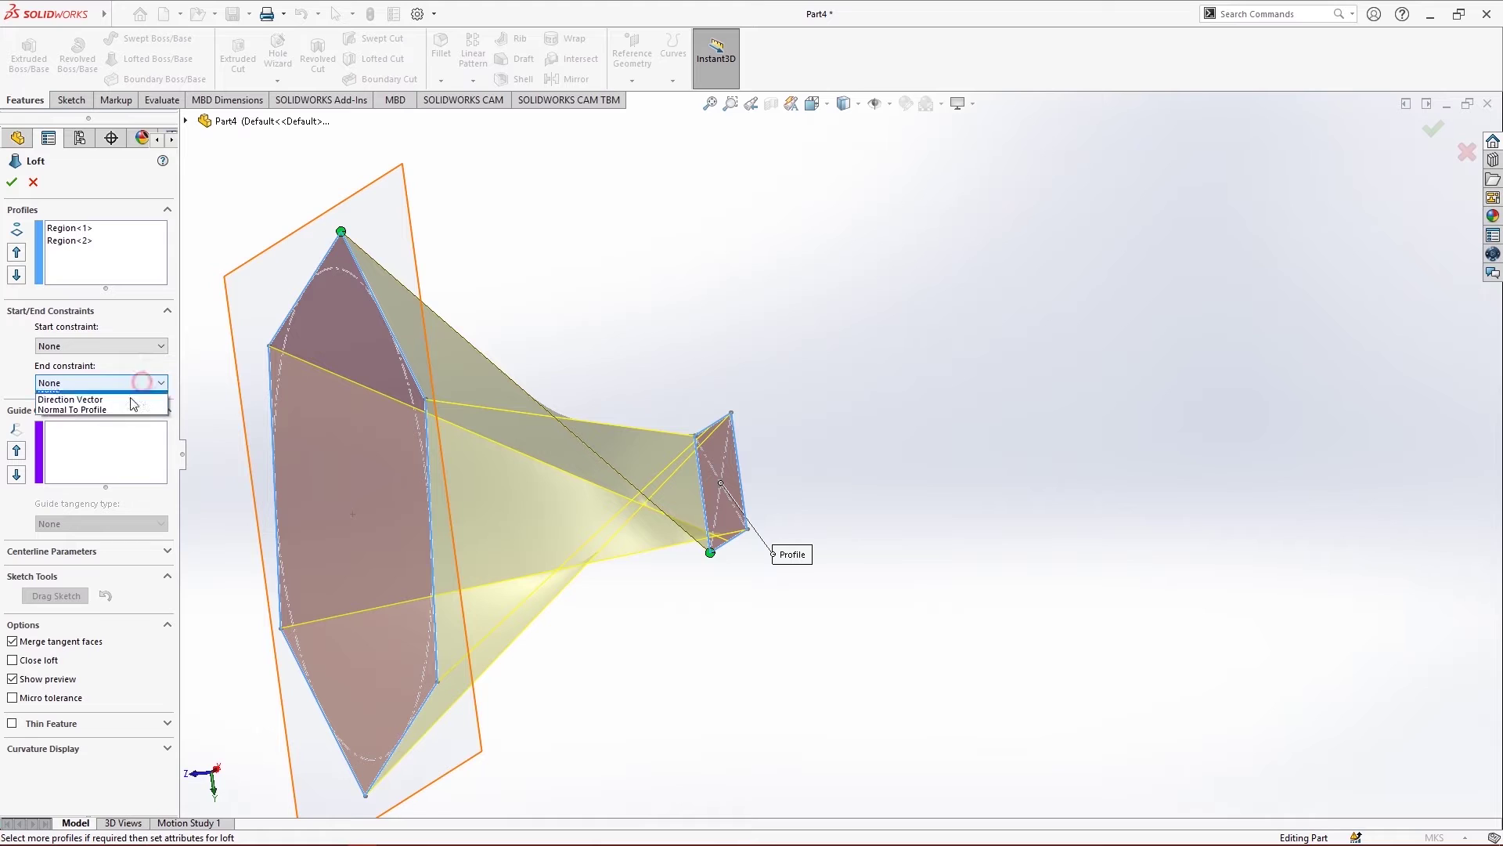
{"action": "left_click", "coordinate": [124, 417]}
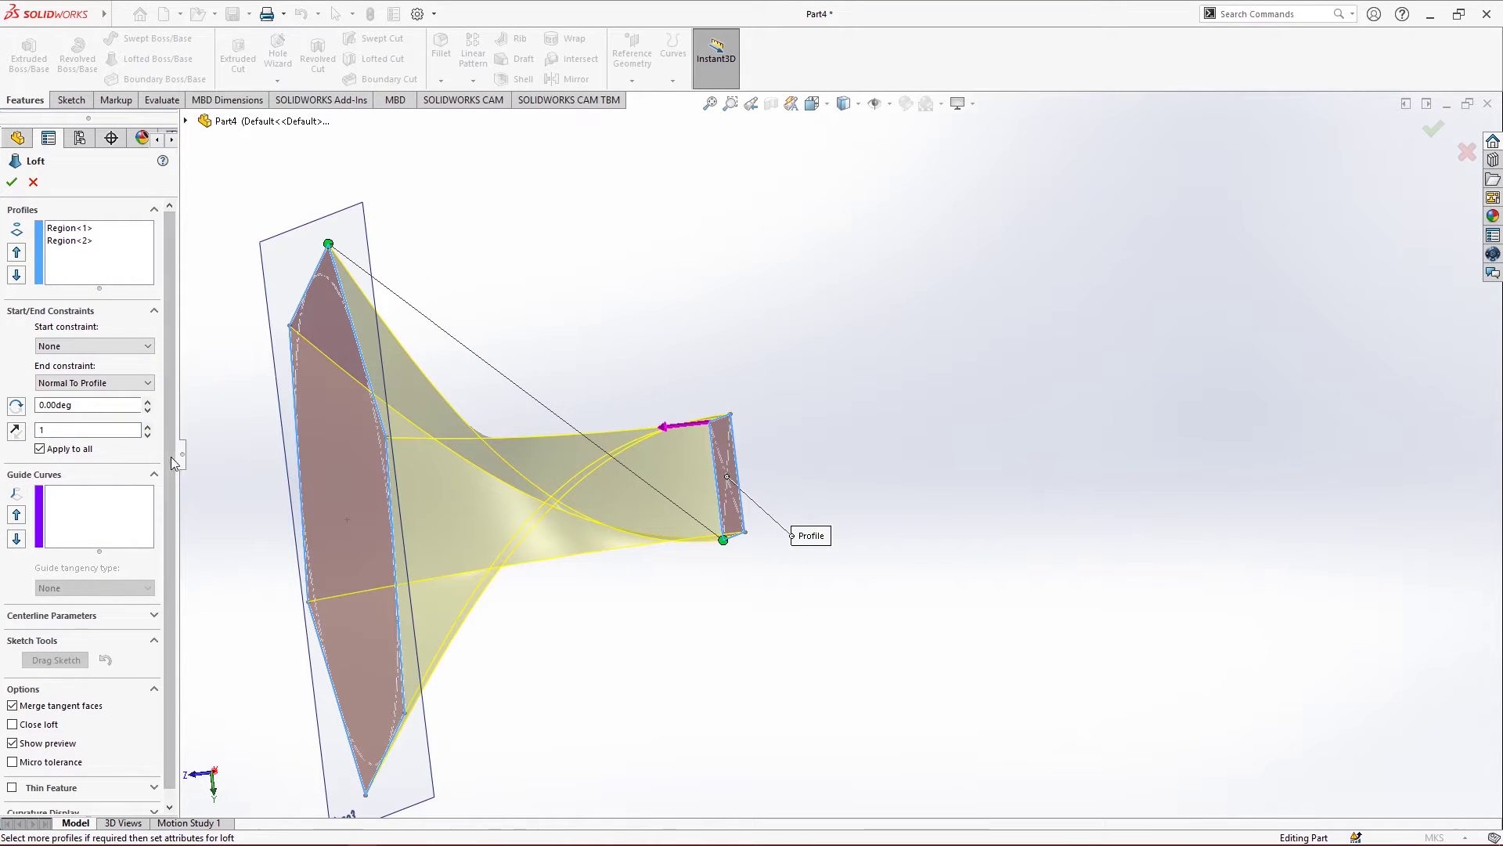
{"action": "scroll", "coordinate": [148, 427], "scroll_direction": "up", "scroll_amount": 6}
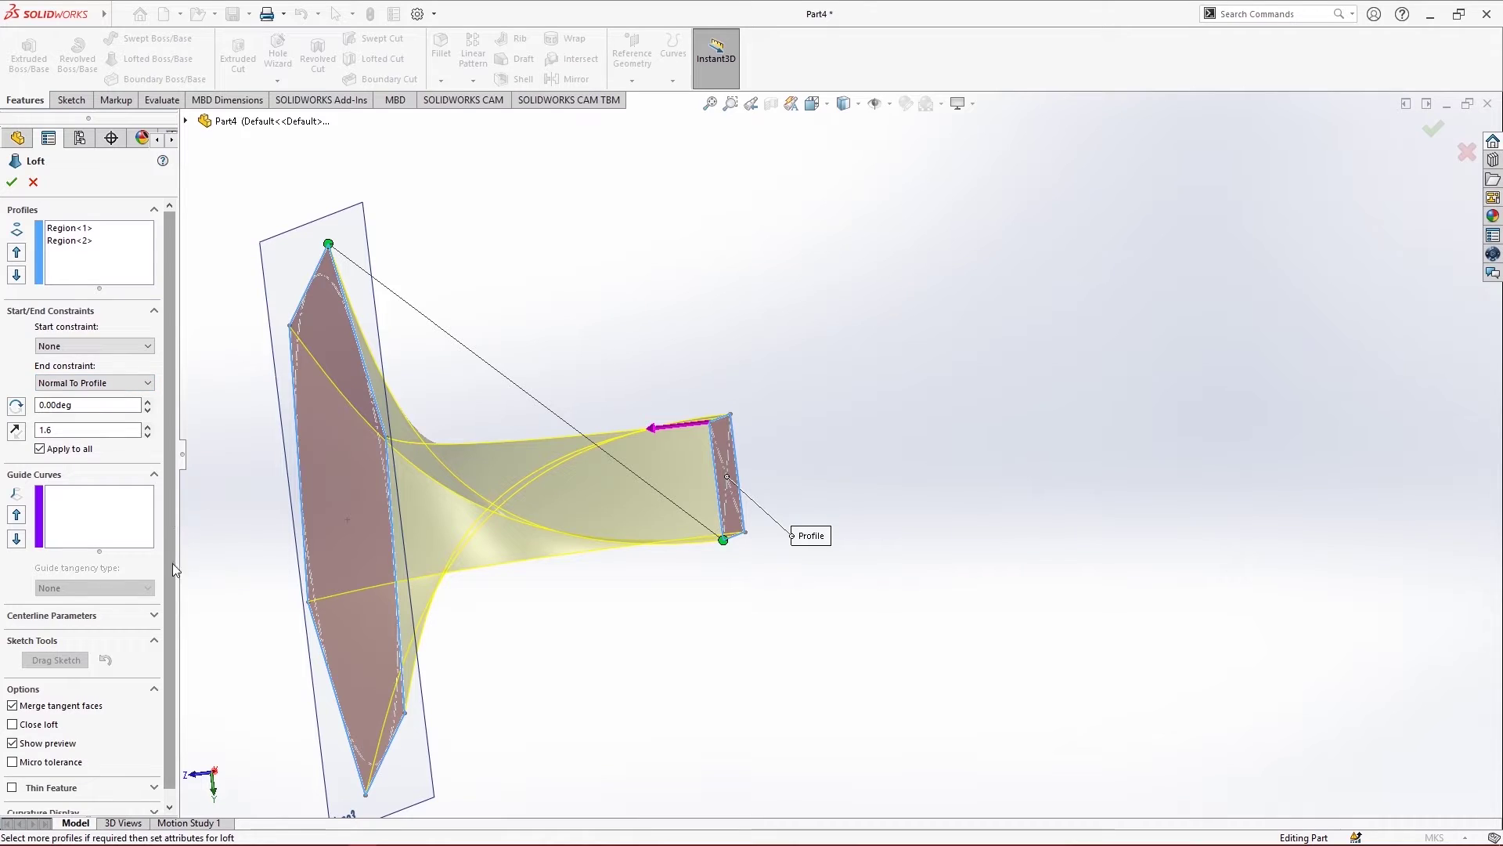
Finish the loft between the hexagon and rectangle profiles without any guide curves
{"action": "left_click", "coordinate": [118, 505]}
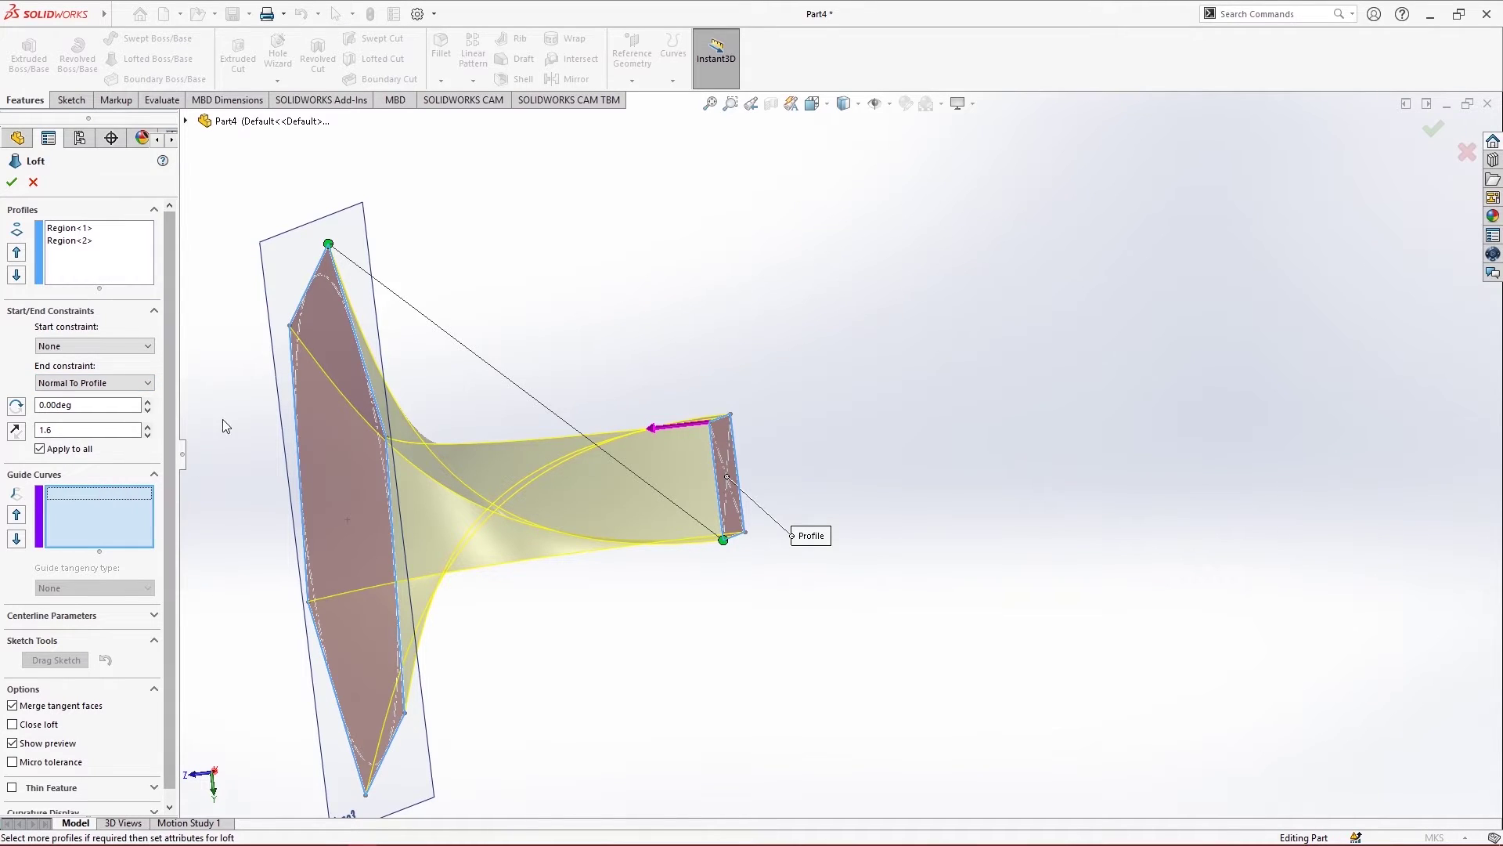
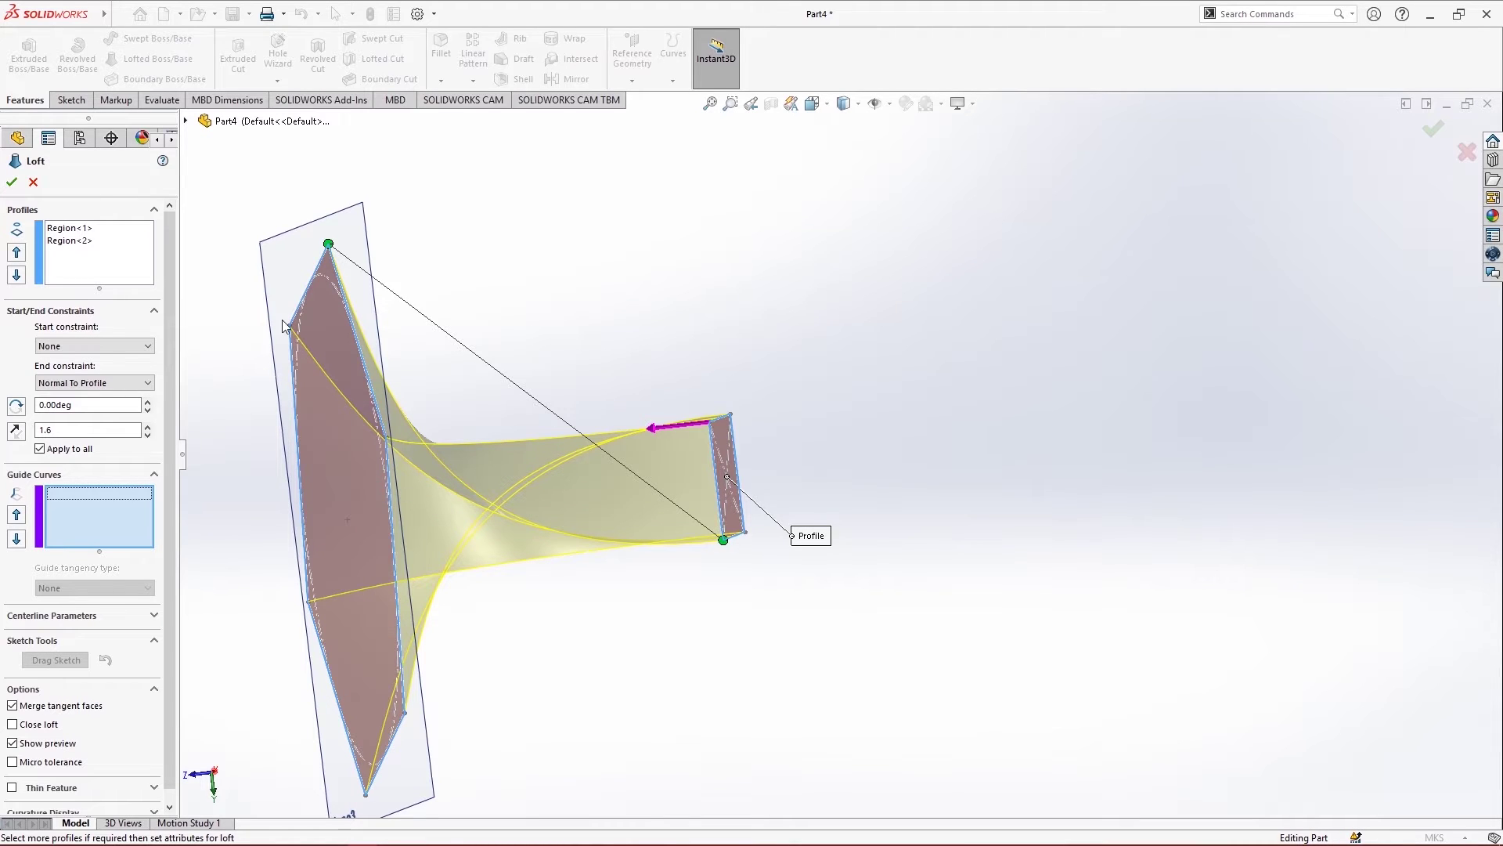
{"action": "left_click", "coordinate": [12, 183]}
{"action": "mouse_move", "coordinate": [662, 361]}
{"action": "middle_mouse_down"}
{"action": "mouse_move", "coordinate": [834, 581]}
{"action": "mouse_move", "coordinate": [705, 235]}
{"action": "mouse_move", "coordinate": [610, 235]}
{"action": "mouse_move", "coordinate": [673, 439]}
{"action": "mouse_move", "coordinate": [704, 613]}
{"action": "mouse_move", "coordinate": [598, 457]}
{"action": "middle_mouse_up"}
{"action": "key", "text": "f"}
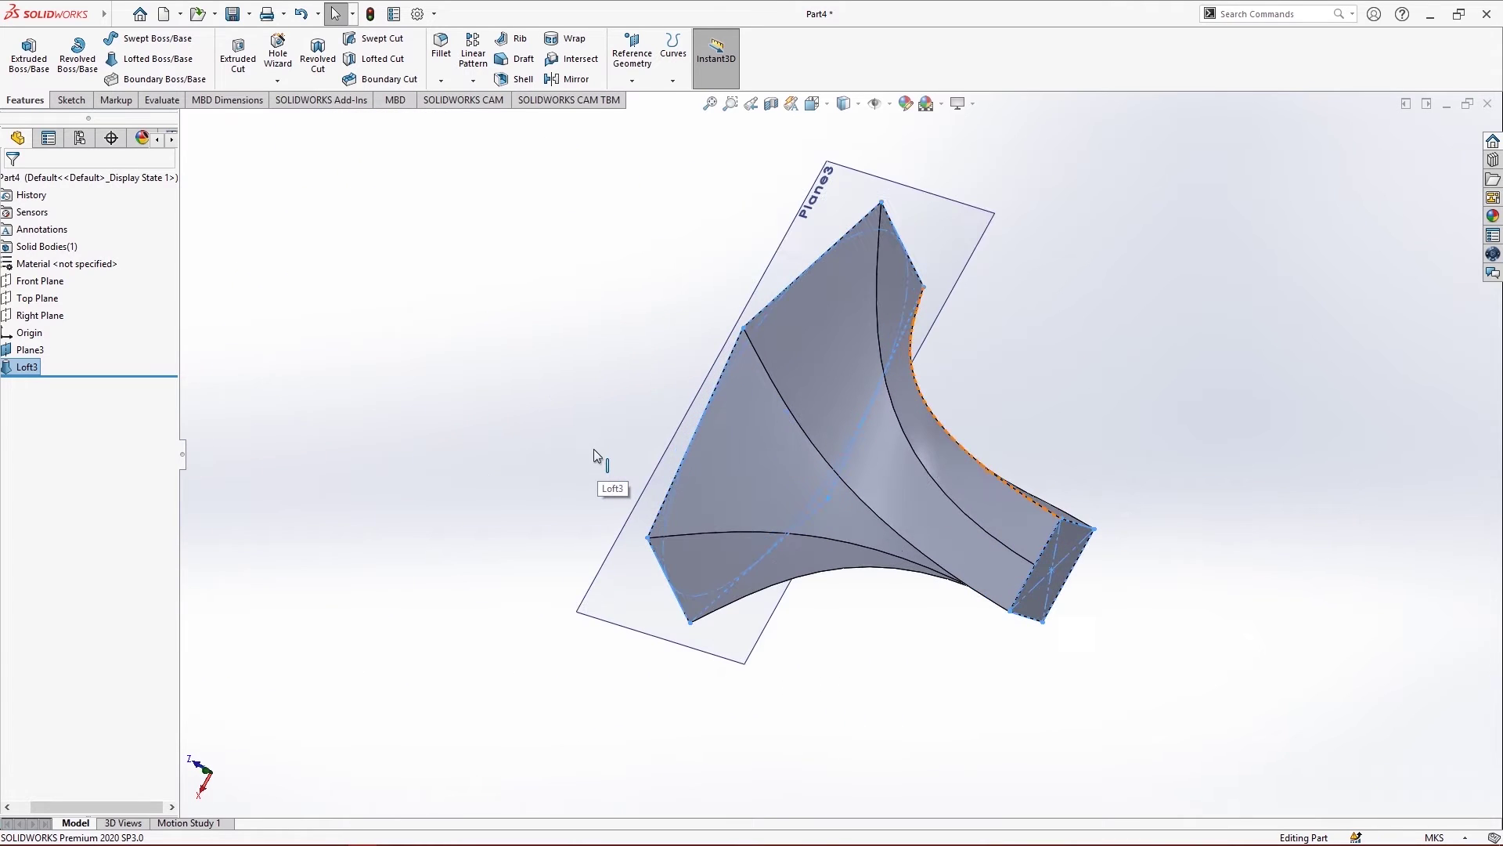
Delete the finished loft feature while keeping its profile sketches
{"action": "right_click", "coordinate": [12, 368]}
{"action": "left_click", "coordinate": [54, 460]}
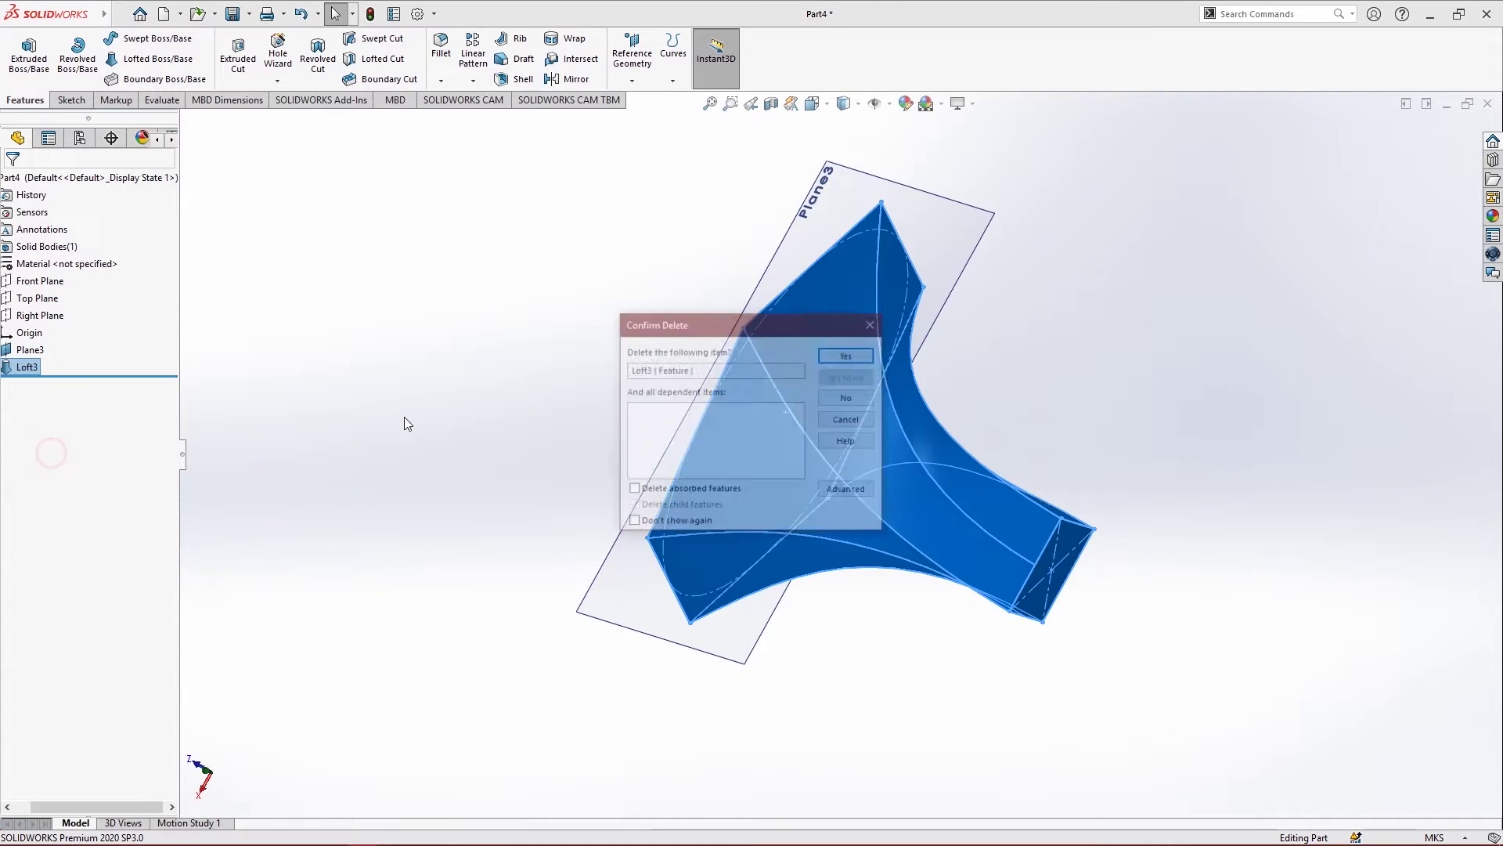
{"action": "left_click", "coordinate": [849, 354]}
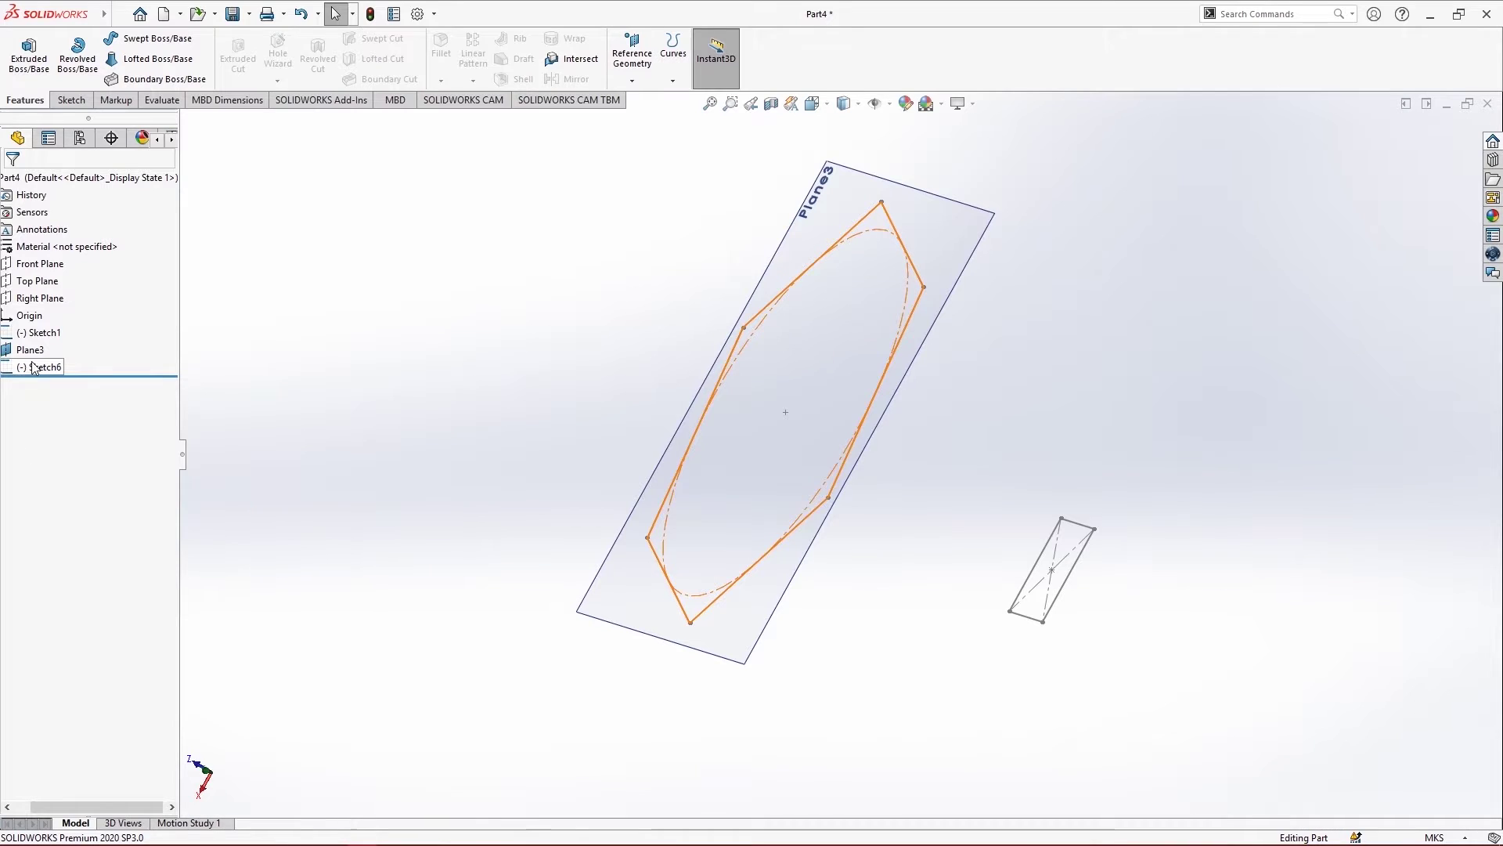
Create a reference plane through one hexagon corner and two diagonally opposite corners of the small rectangle
{"action": "left_click", "coordinate": [632, 56]}
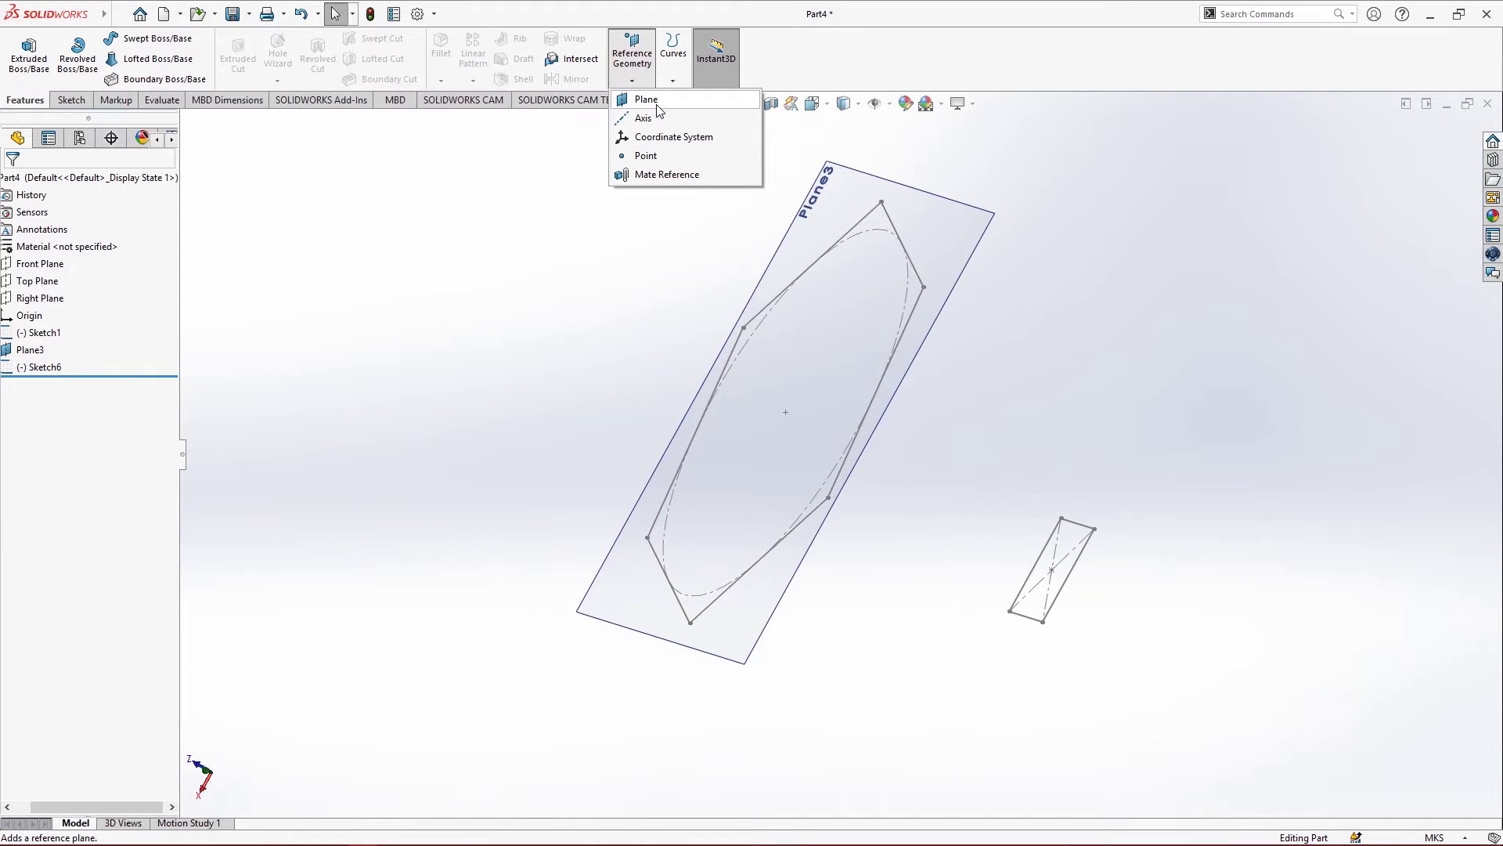
{"action": "left_click", "coordinate": [656, 102]}
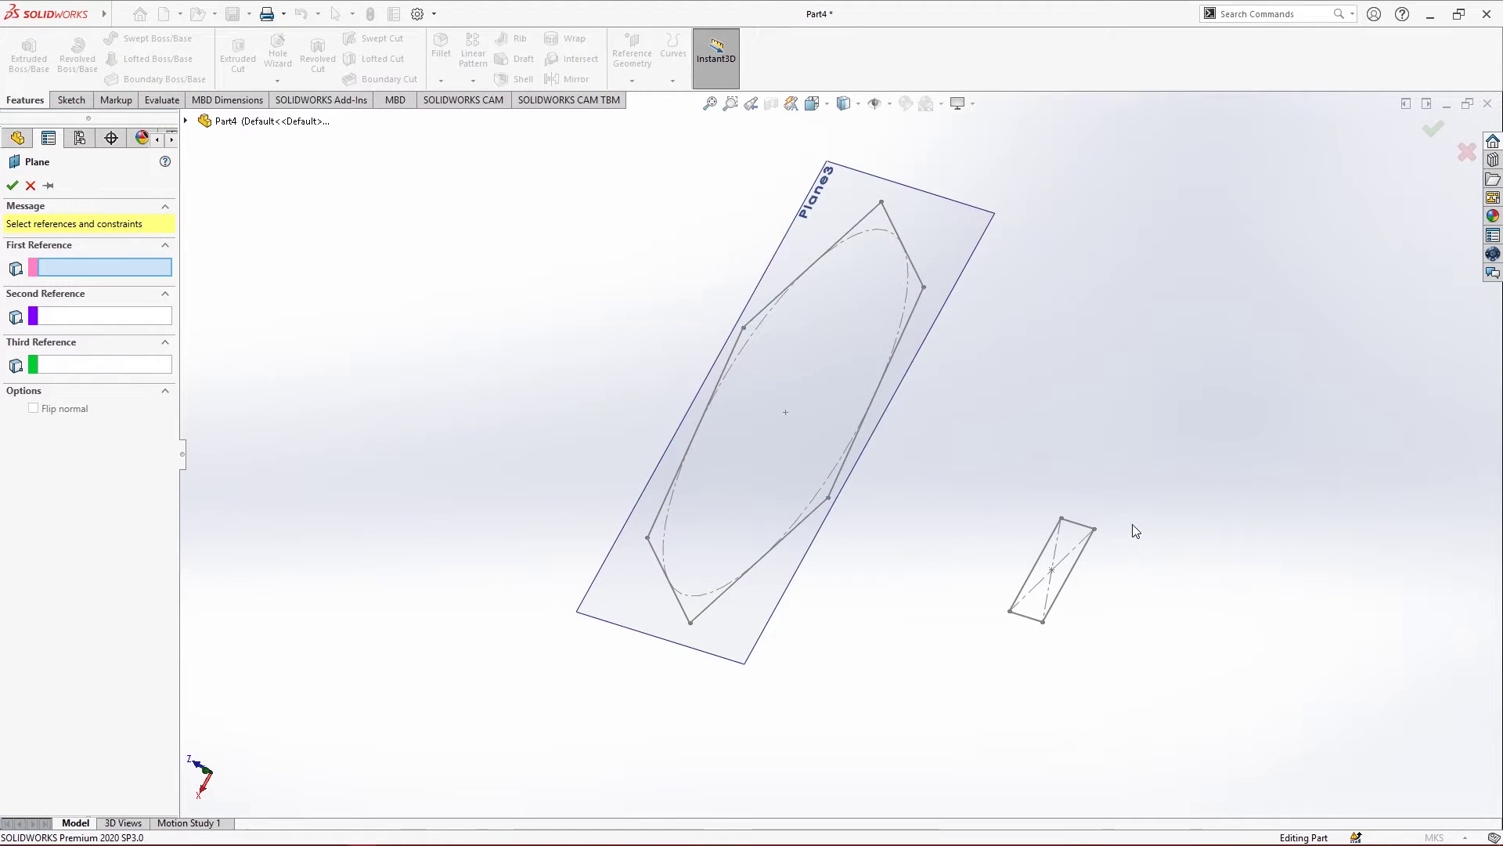
{"action": "mouse_move", "coordinate": [1130, 530]}
{"action": "middle_mouse_down"}
{"action": "mouse_move", "coordinate": [1084, 426]}
{"action": "mouse_move", "coordinate": [1059, 413]}
{"action": "middle_mouse_up"}
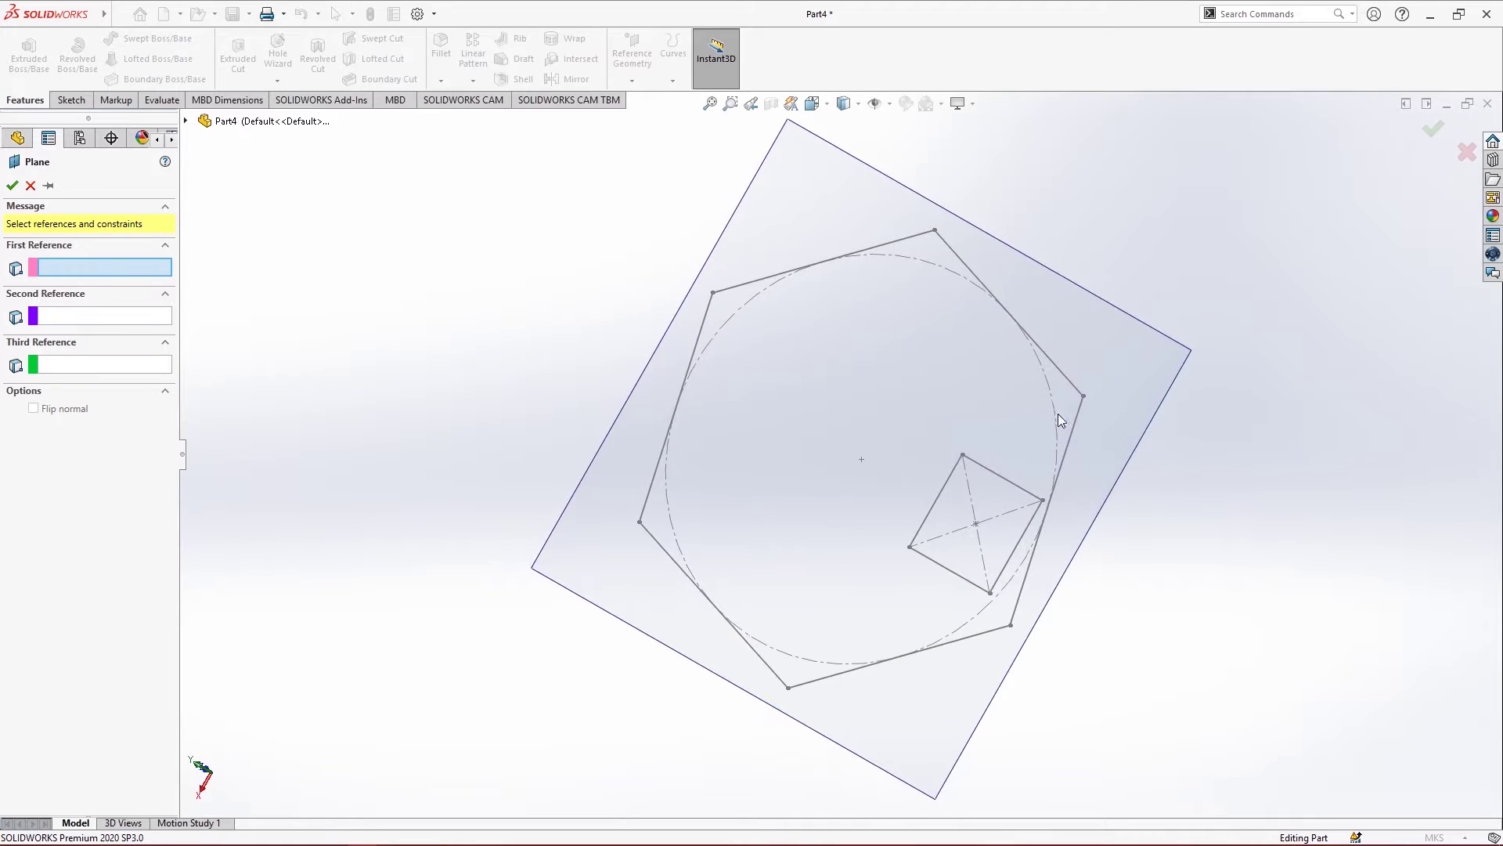
{"action": "left_click", "coordinate": [713, 292]}
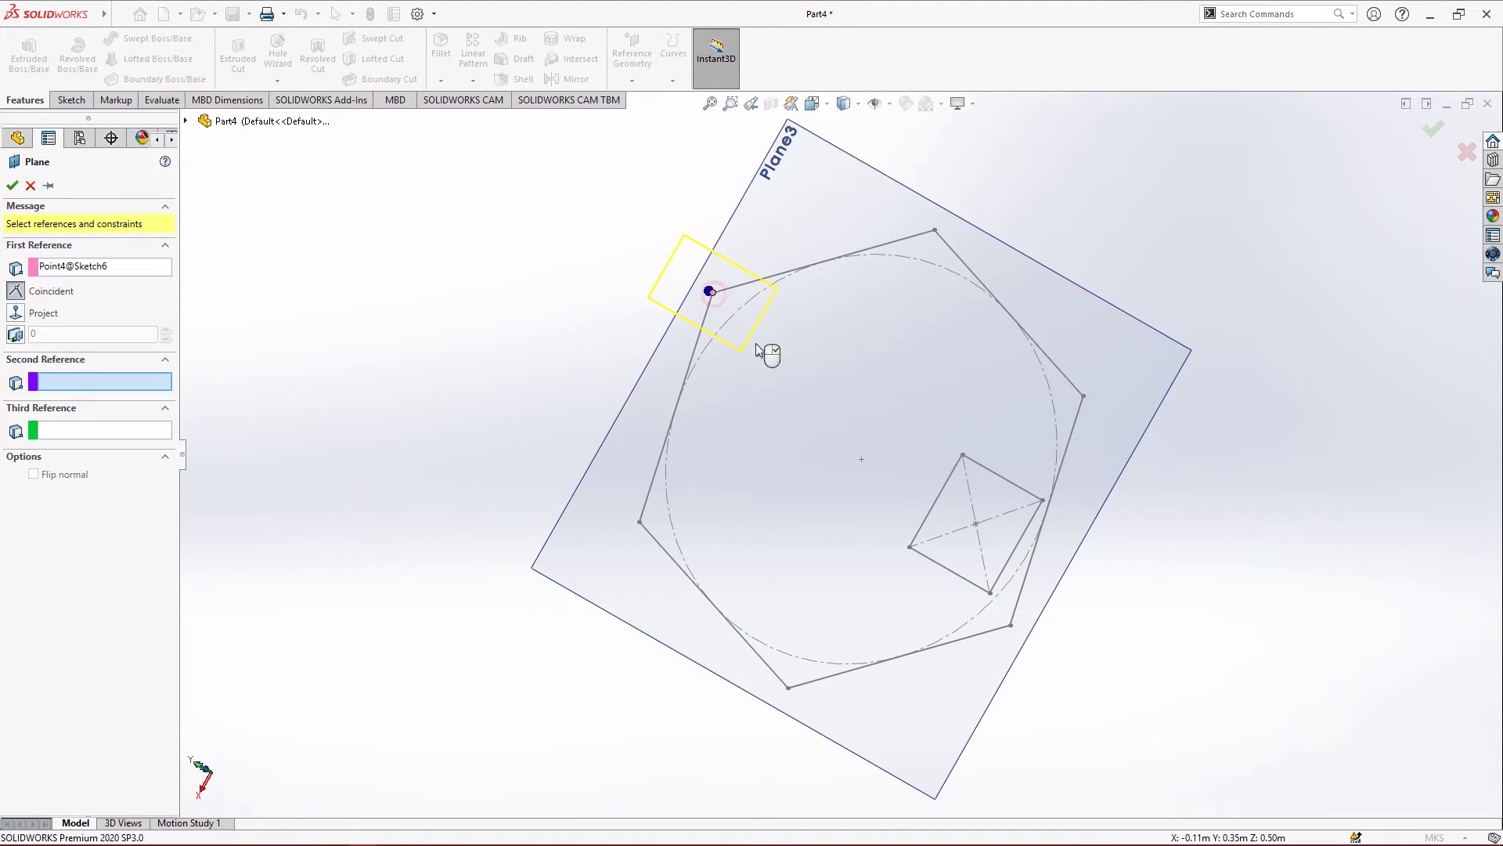
{"action": "left_click", "coordinate": [963, 454]}
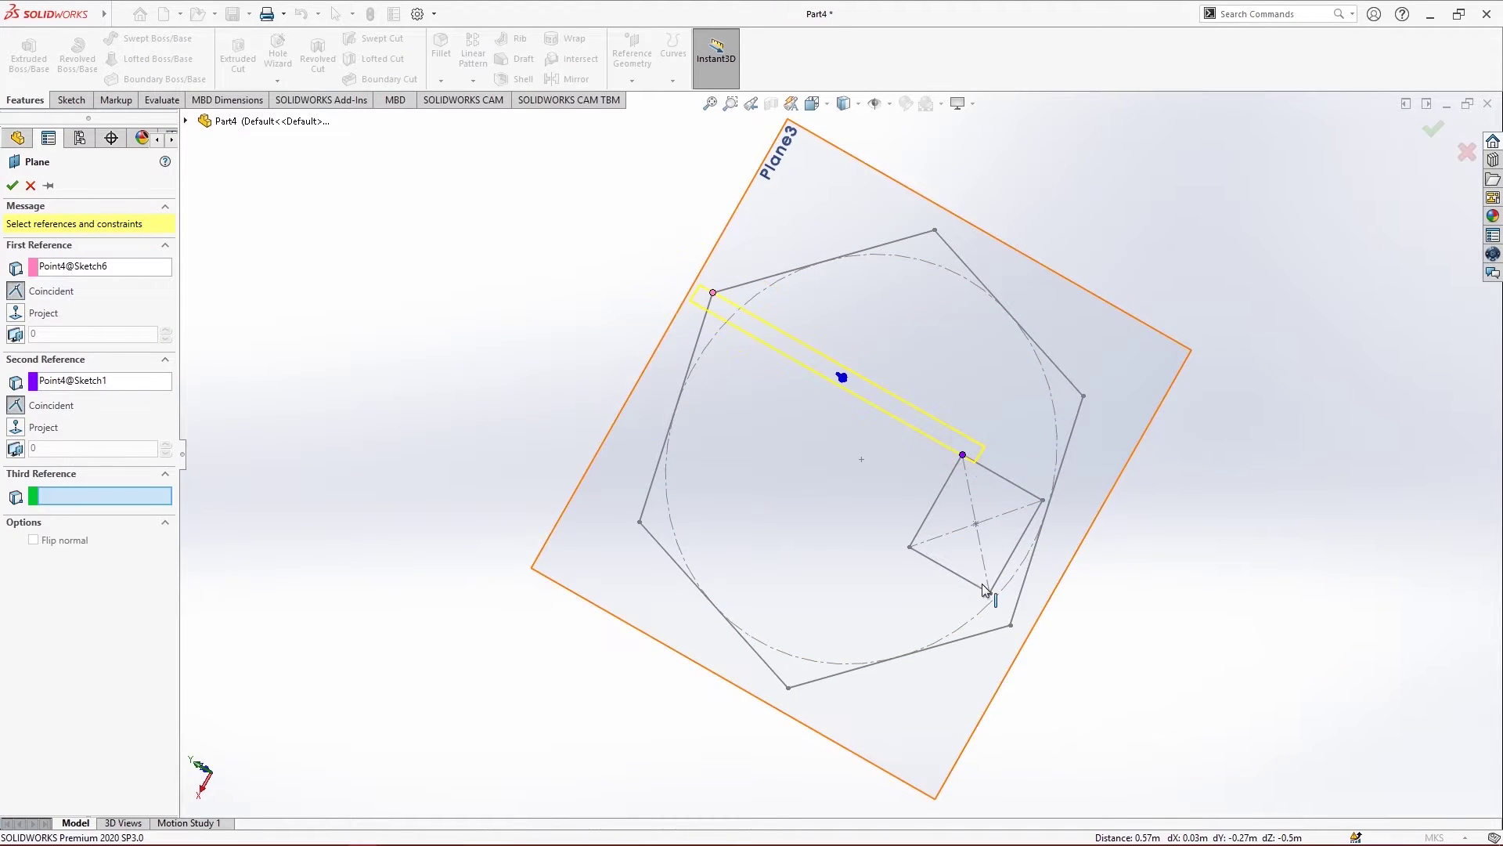
{"action": "left_click", "coordinate": [991, 593]}
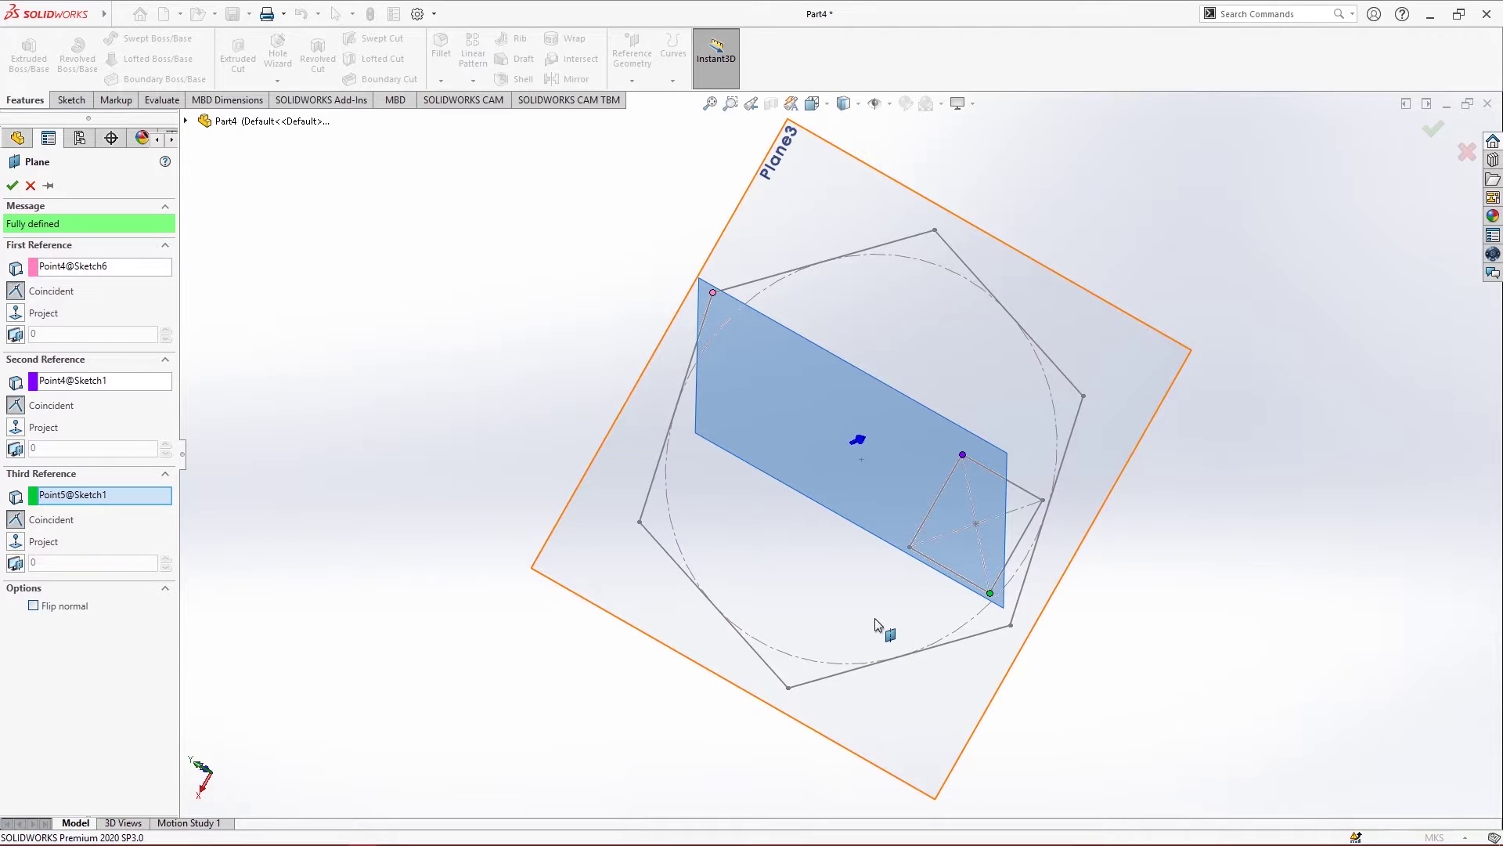
{"action": "mouse_move", "coordinate": [1134, 571]}
{"action": "middle_mouse_down"}
{"action": "mouse_move", "coordinate": [1214, 520]}
{"action": "mouse_move", "coordinate": [939, 433]}
{"action": "middle_mouse_up"}
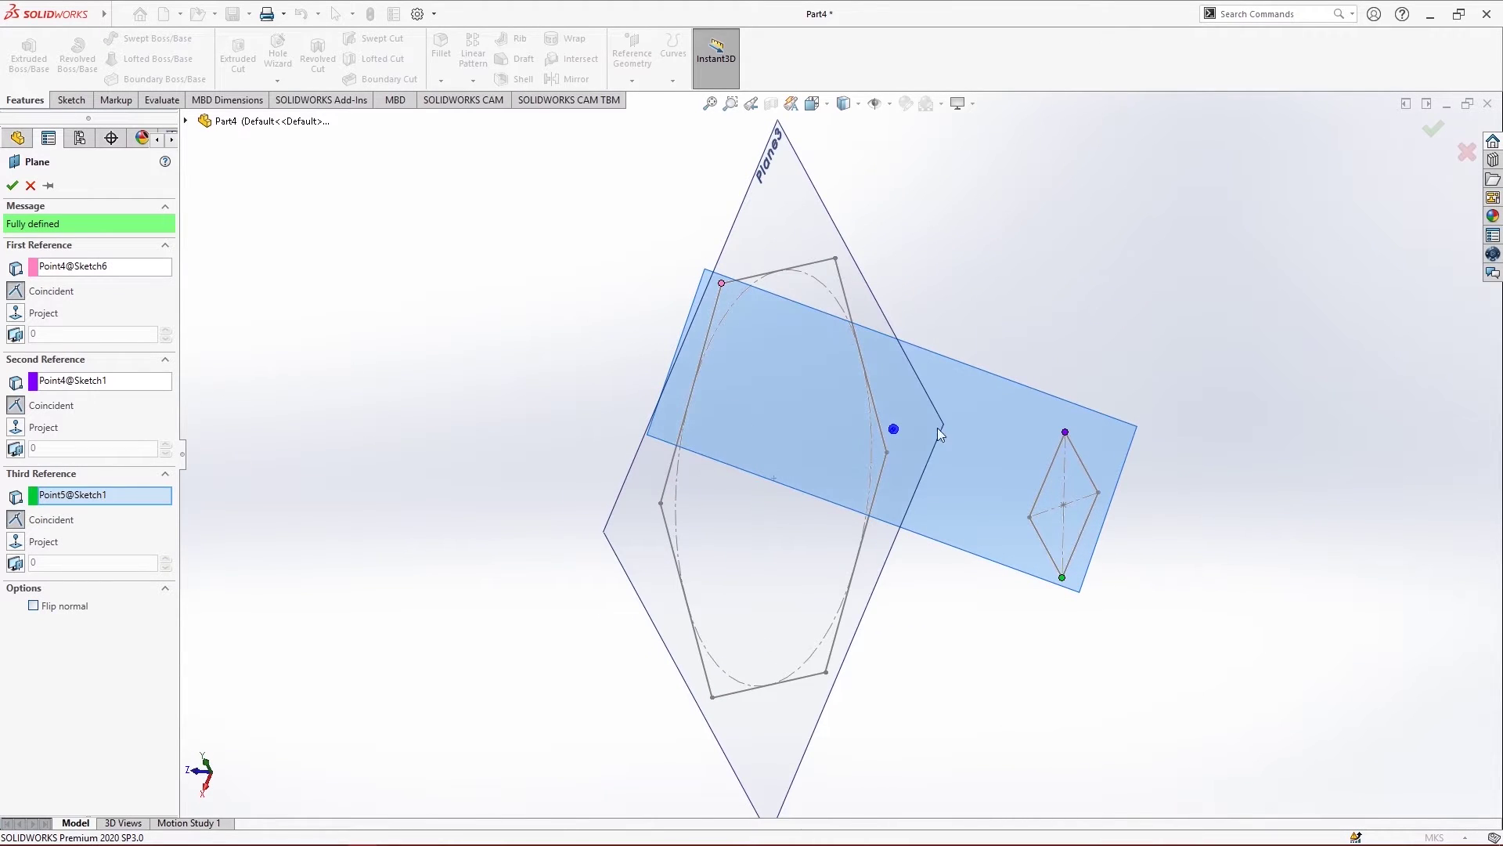
{"action": "left_click", "coordinate": [12, 185]}
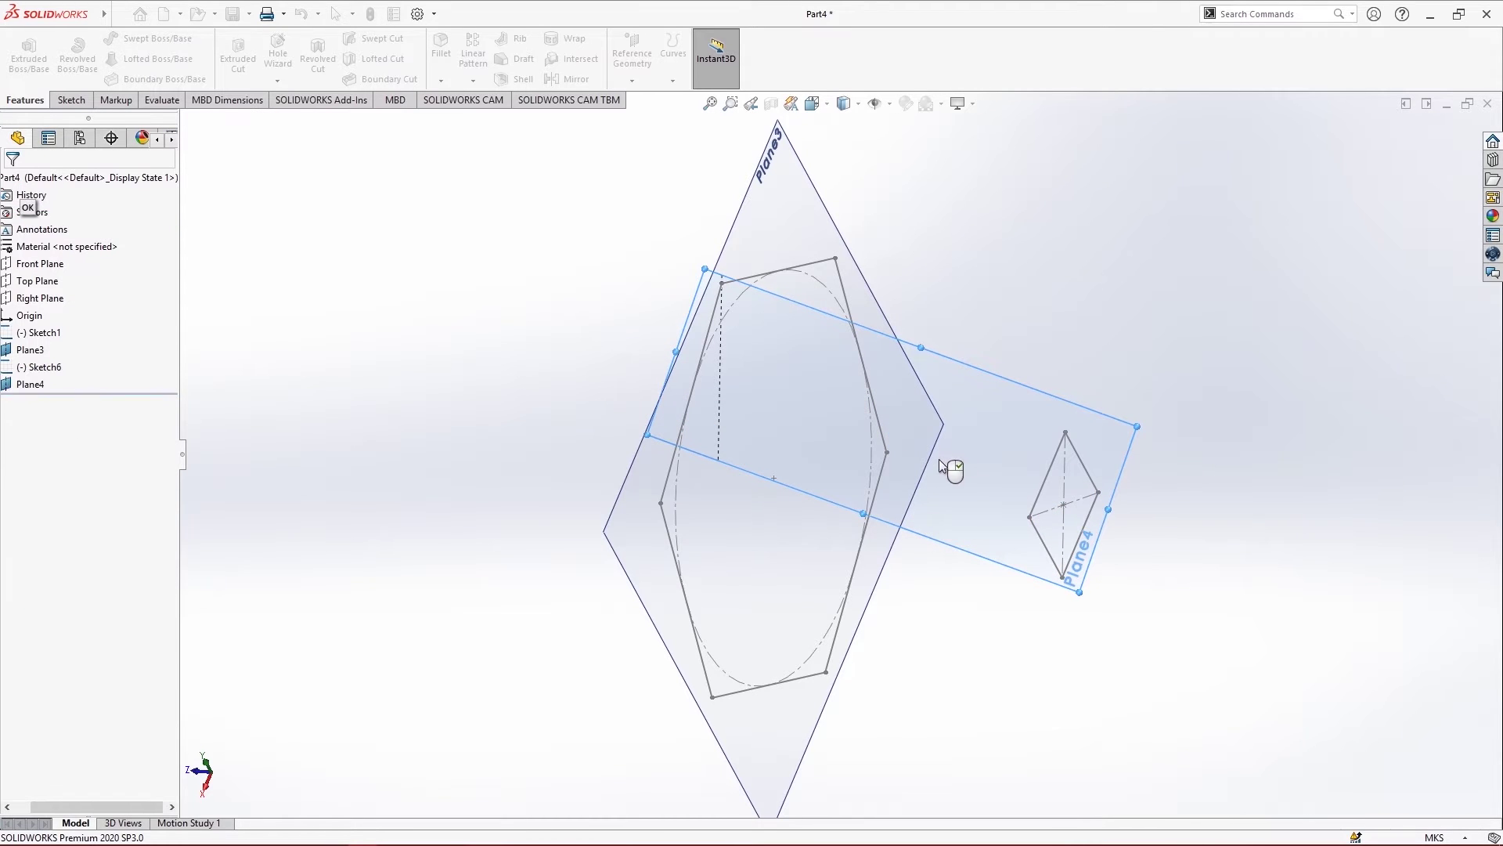
Sketch a curved five-point spline on the new diagonal plane from the hexagon's corner to the rectangle's corner, and exit the sketch
{"action": "right_click", "coordinate": [1011, 390]}
{"action": "left_click", "coordinate": [1038, 361]}
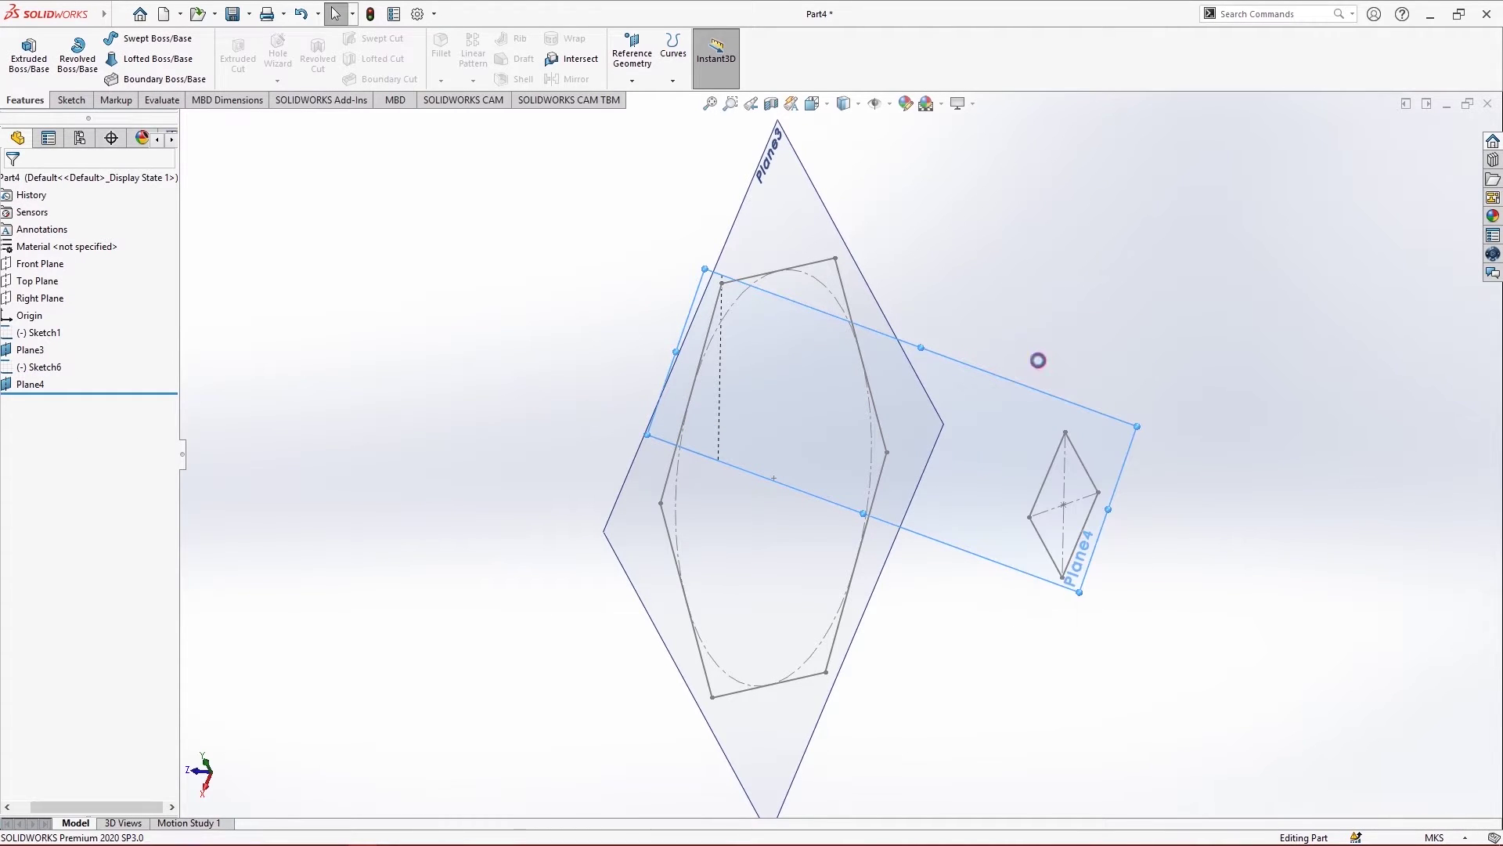
{"action": "mouse_move", "coordinate": [1161, 342]}
{"action": "middle_mouse_down"}
{"action": "mouse_move", "coordinate": [1154, 289]}
{"action": "mouse_move", "coordinate": [1205, 345]}
{"action": "mouse_move", "coordinate": [1185, 446]}
{"action": "mouse_move", "coordinate": [1142, 380]}
{"action": "mouse_move", "coordinate": [1164, 279]}
{"action": "mouse_move", "coordinate": [1181, 296]}
{"action": "middle_mouse_up"}
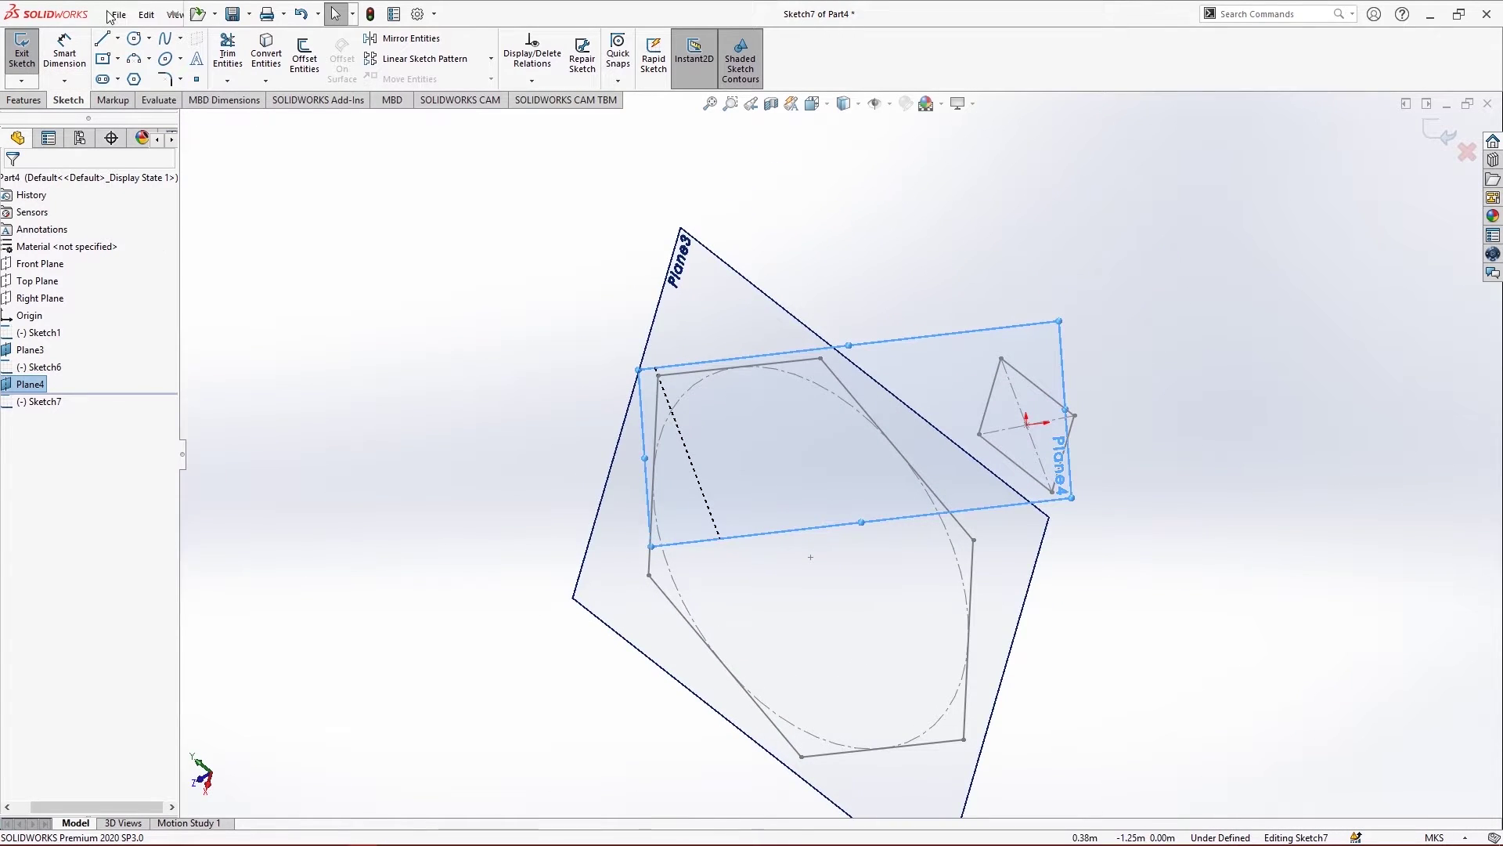
{"action": "left_click", "coordinate": [165, 38]}
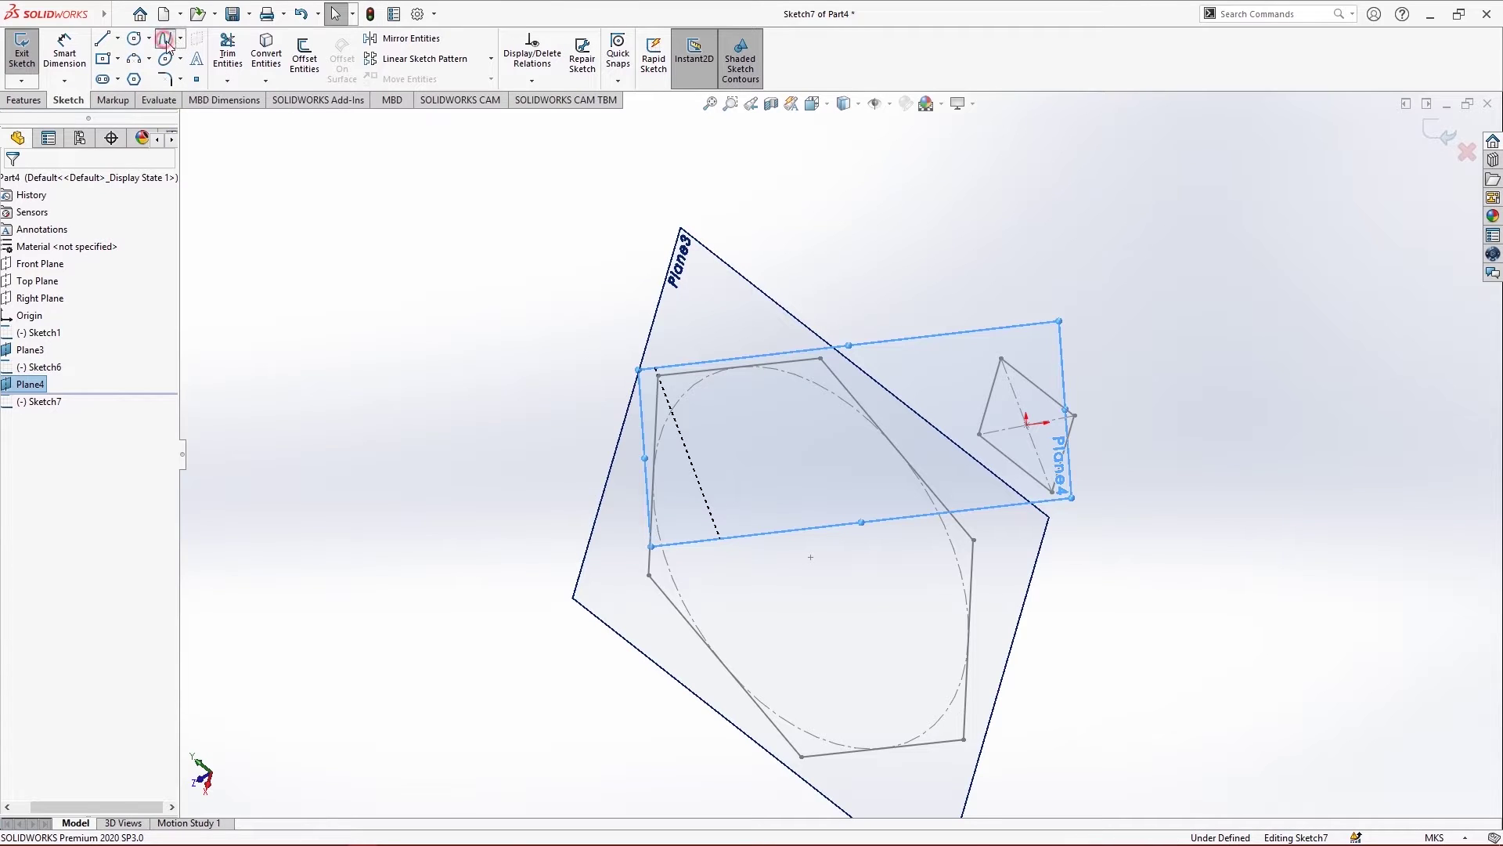
{"action": "left_click", "coordinate": [659, 375]}
{"action": "left_click", "coordinate": [634, 165]}
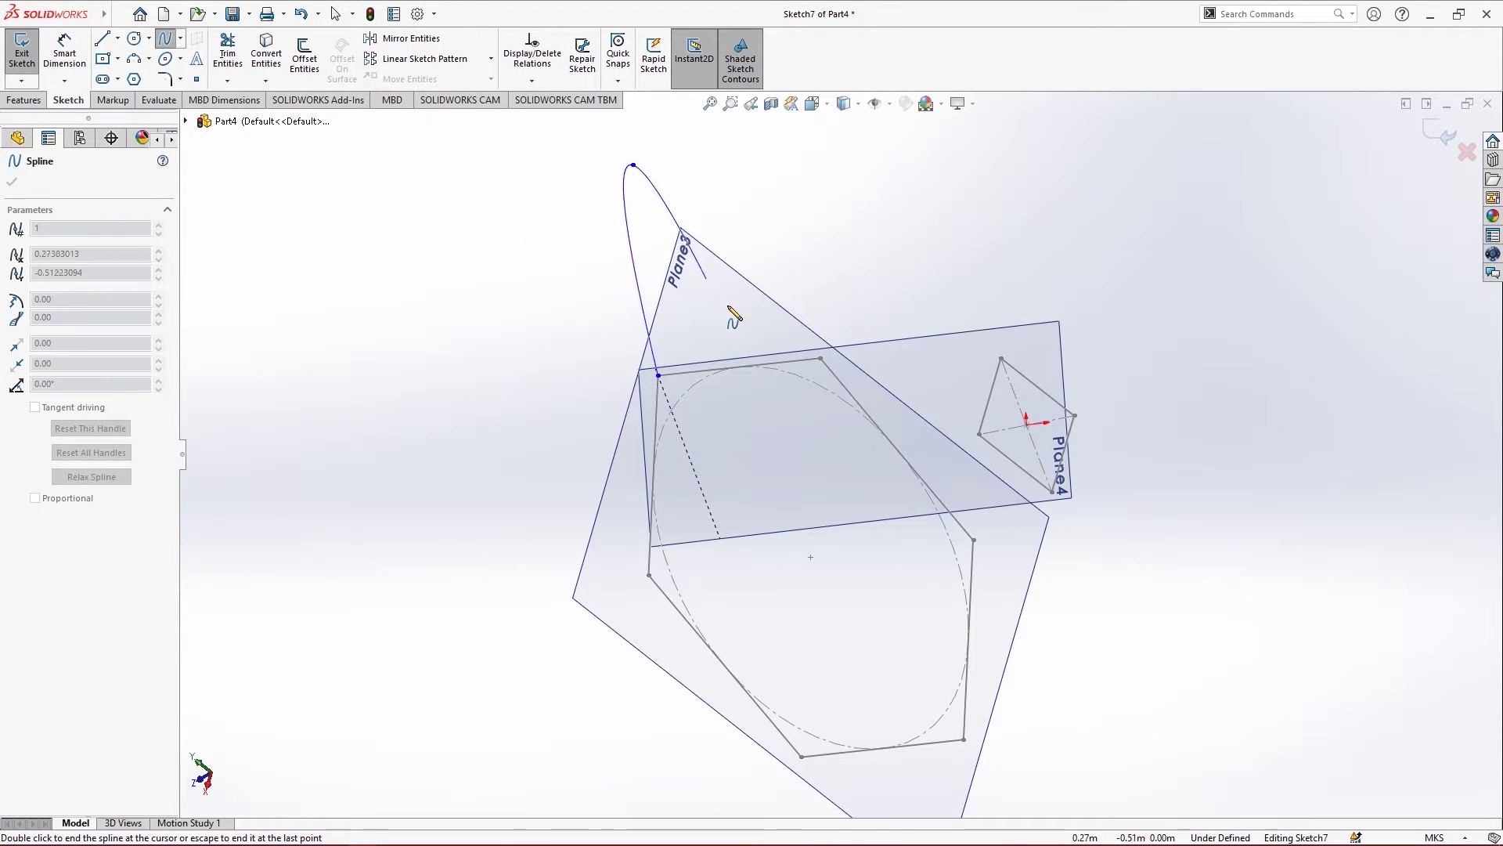
{"action": "left_click", "coordinate": [759, 328]}
{"action": "left_click", "coordinate": [902, 475]}
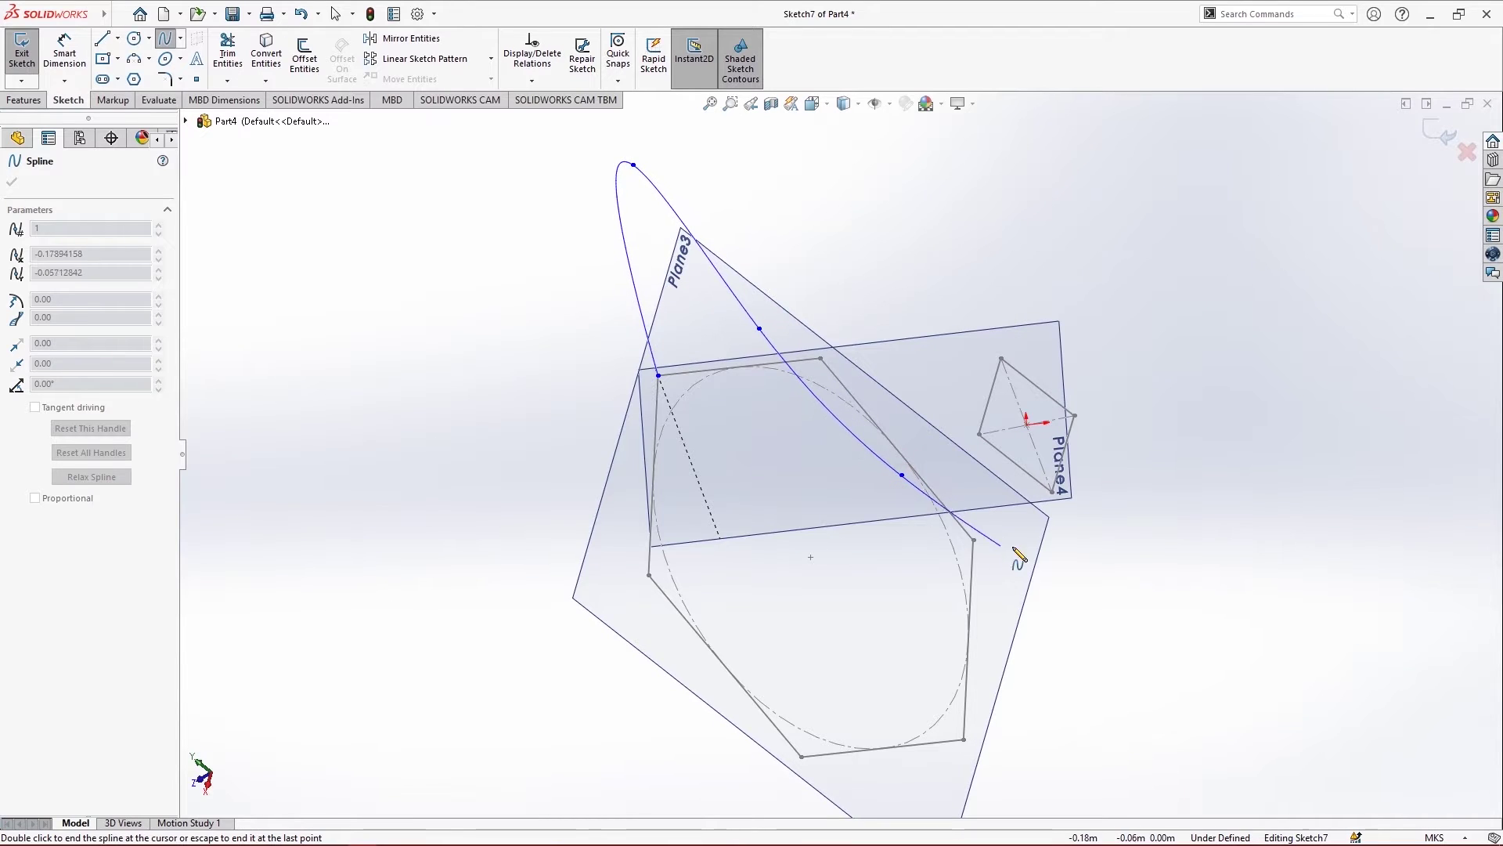
{"action": "left_click", "coordinate": [1053, 492]}
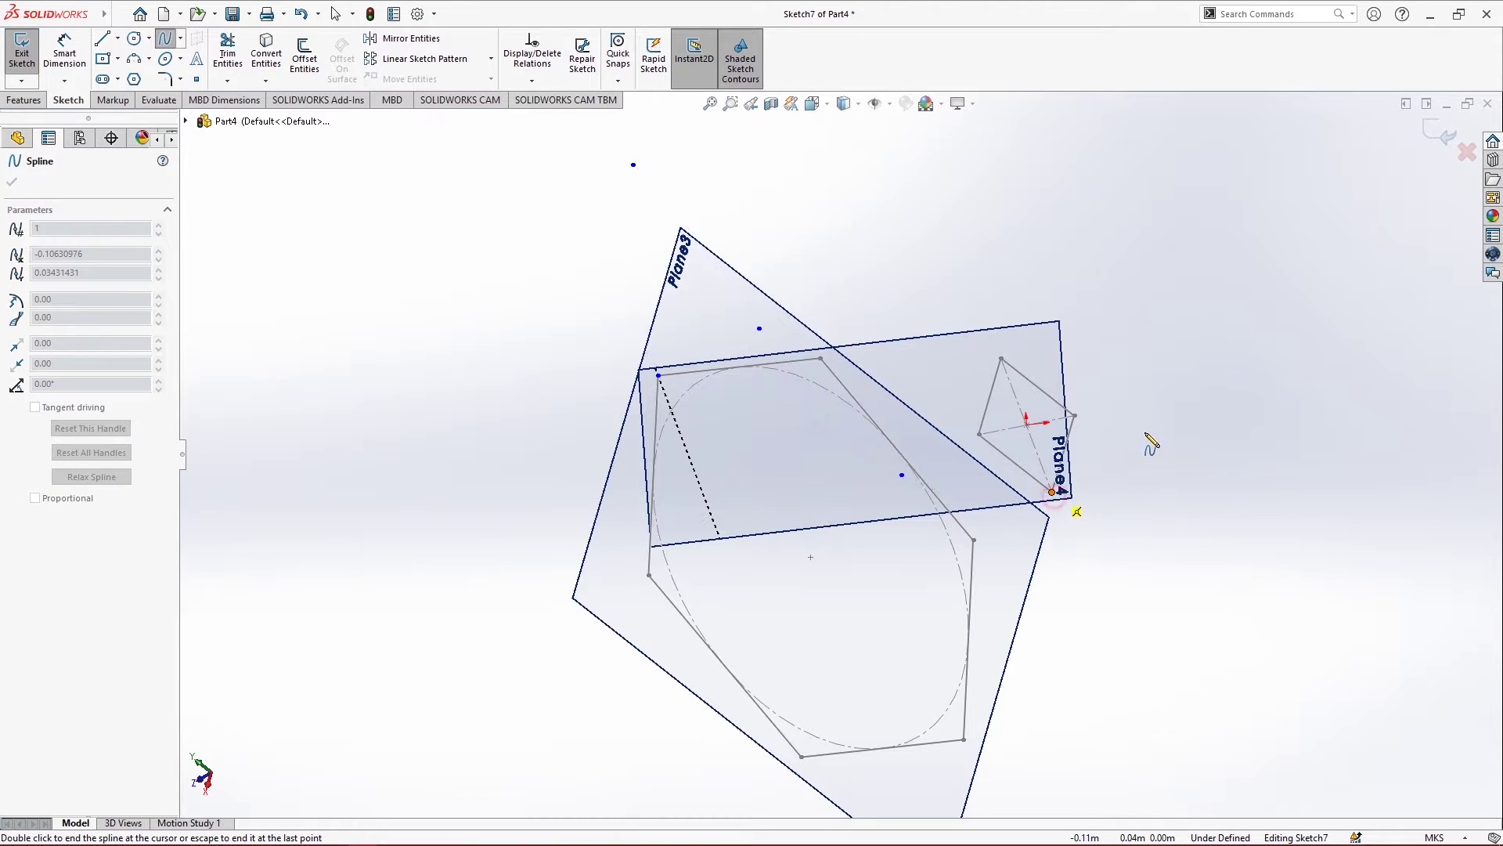
{"action": "right_click", "coordinate": [1172, 396]}
{"action": "left_click", "coordinate": [1199, 407]}
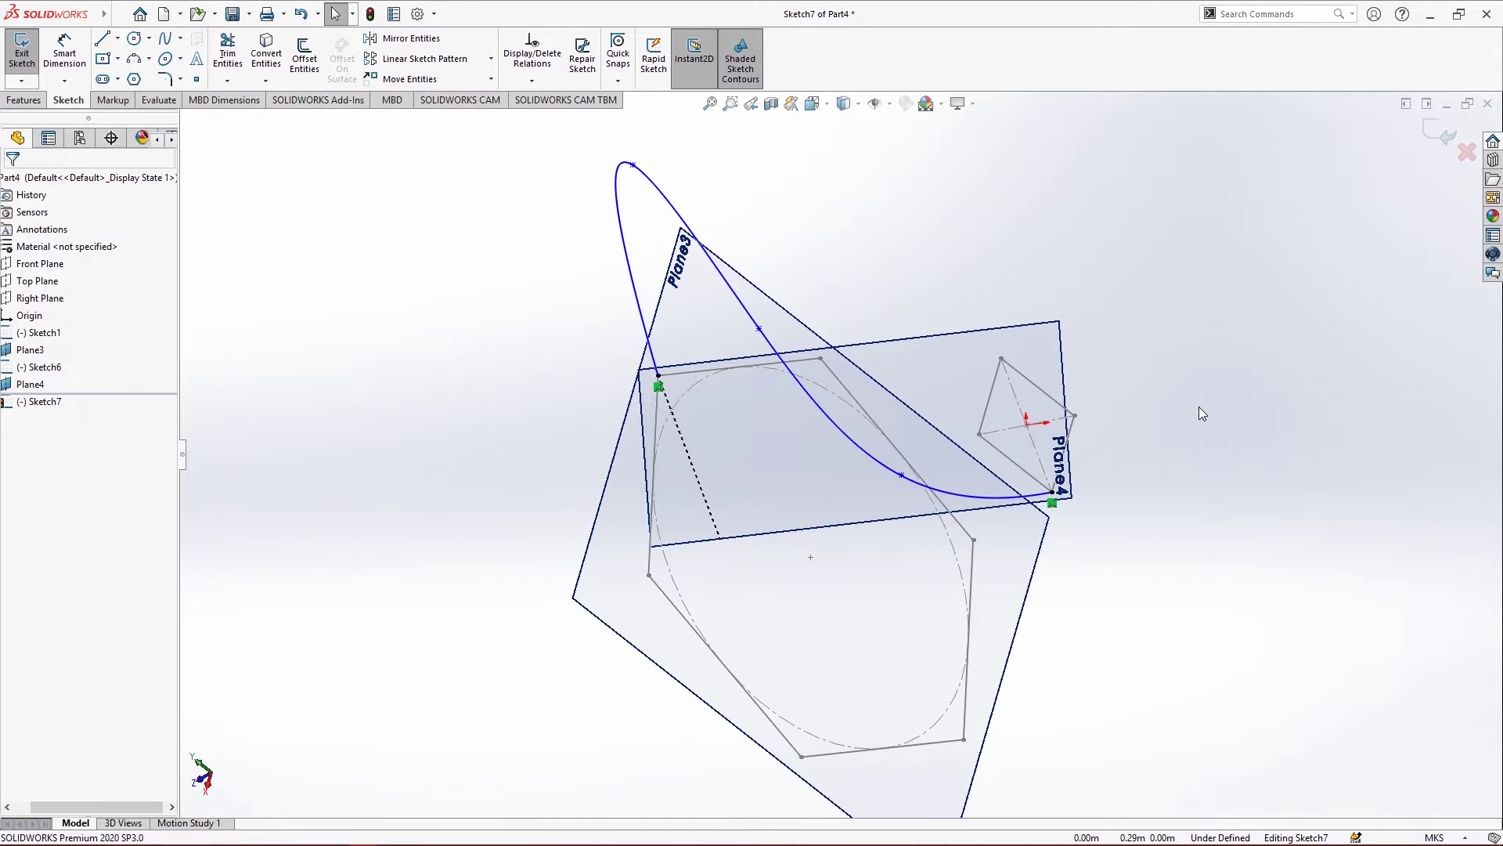
{"action": "middle_click_drag", "start_coordinate": [1199, 406], "coordinate": [1135, 322]}
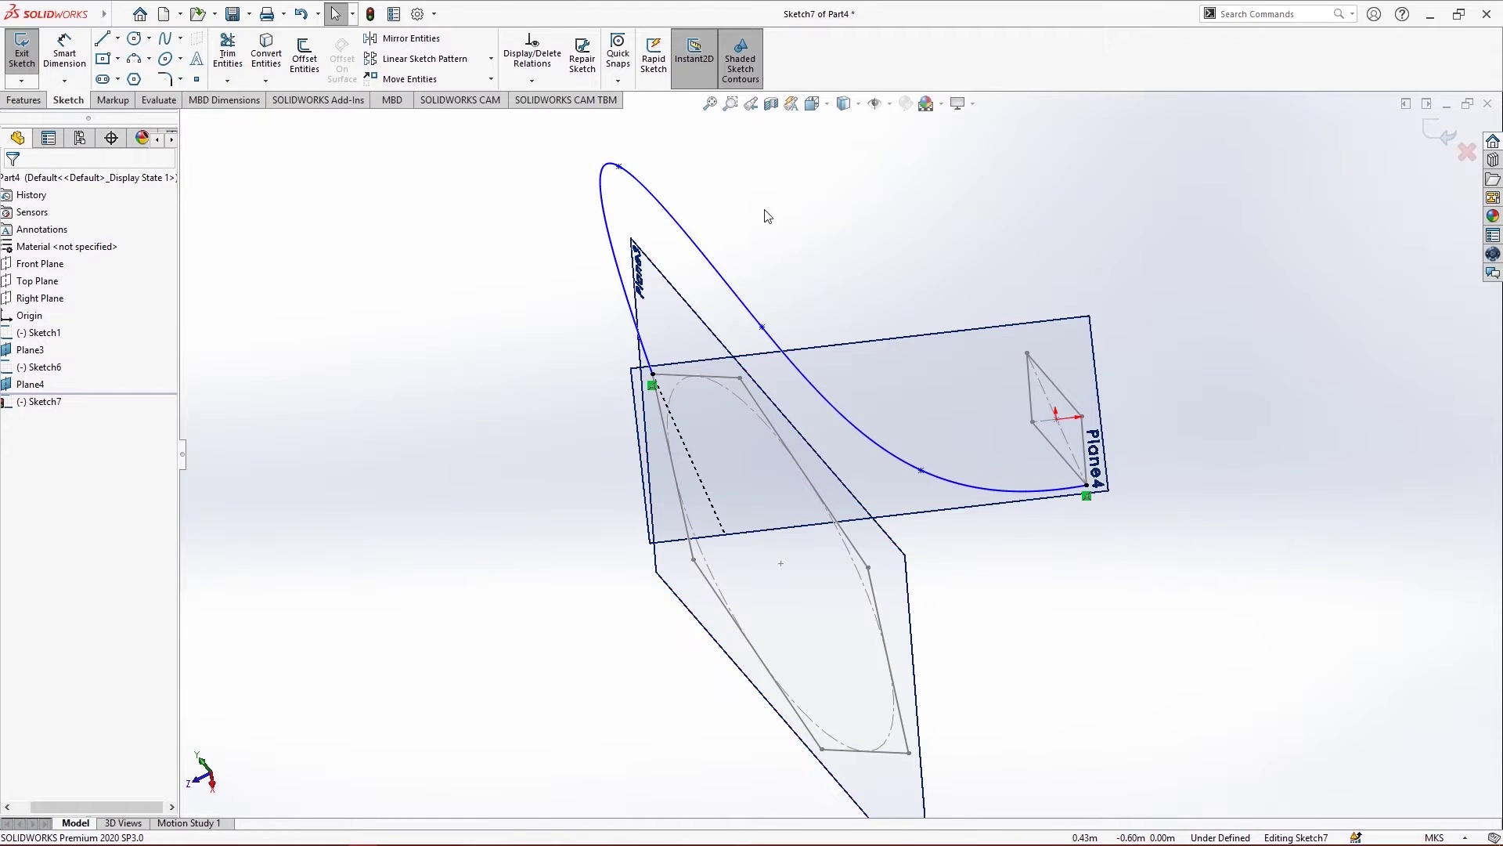
{"action": "left_click", "coordinate": [34, 102]}
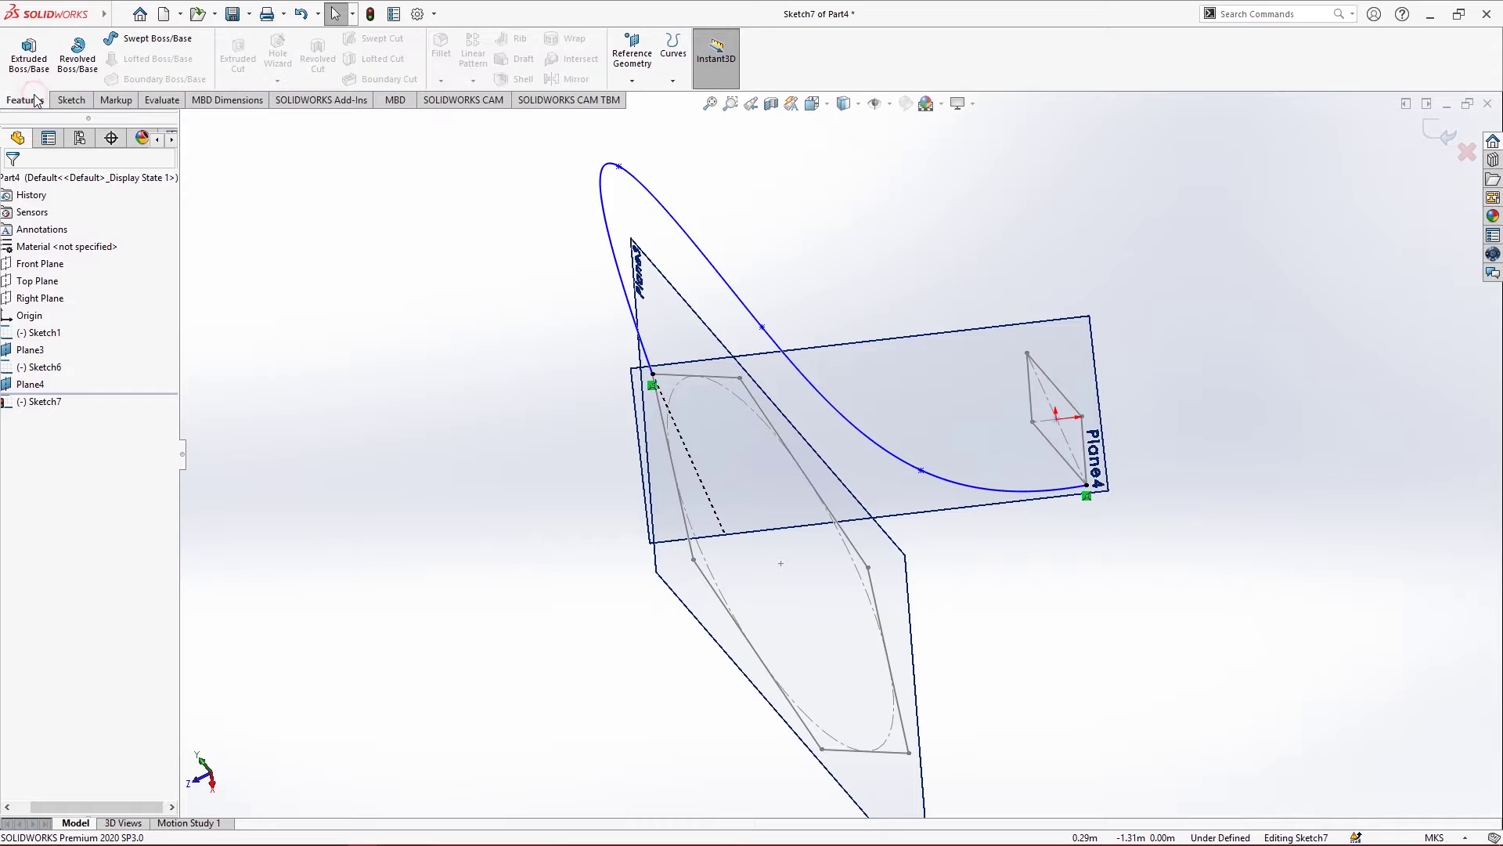
{"action": "left_click", "coordinate": [1447, 138]}
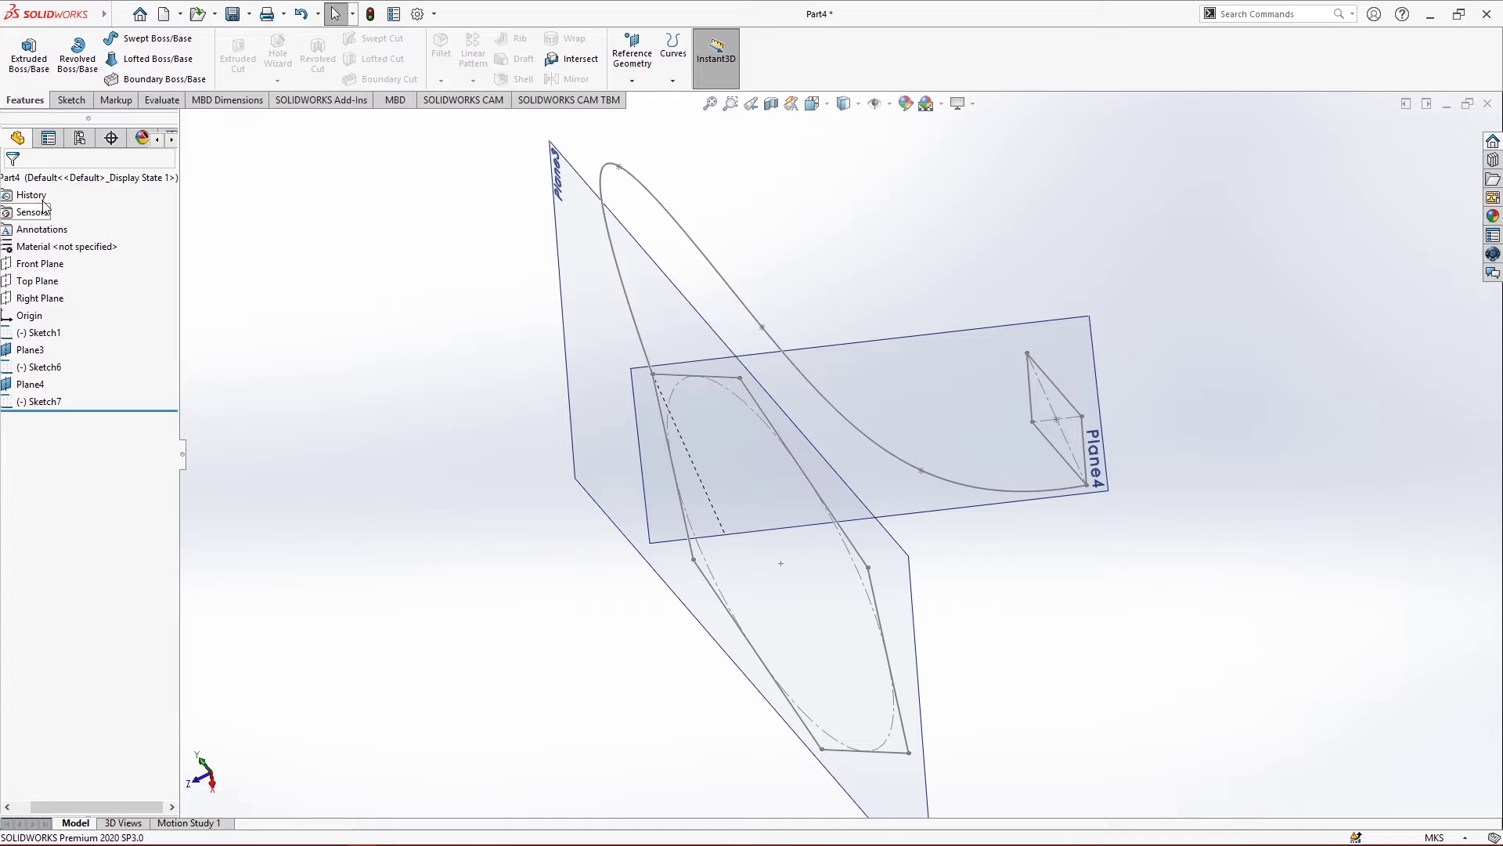
Start a lofted boss and try using the whole hexagon sketch as its profile
{"action": "left_click", "coordinate": [153, 58]}
{"action": "right_click", "coordinate": [129, 252]}
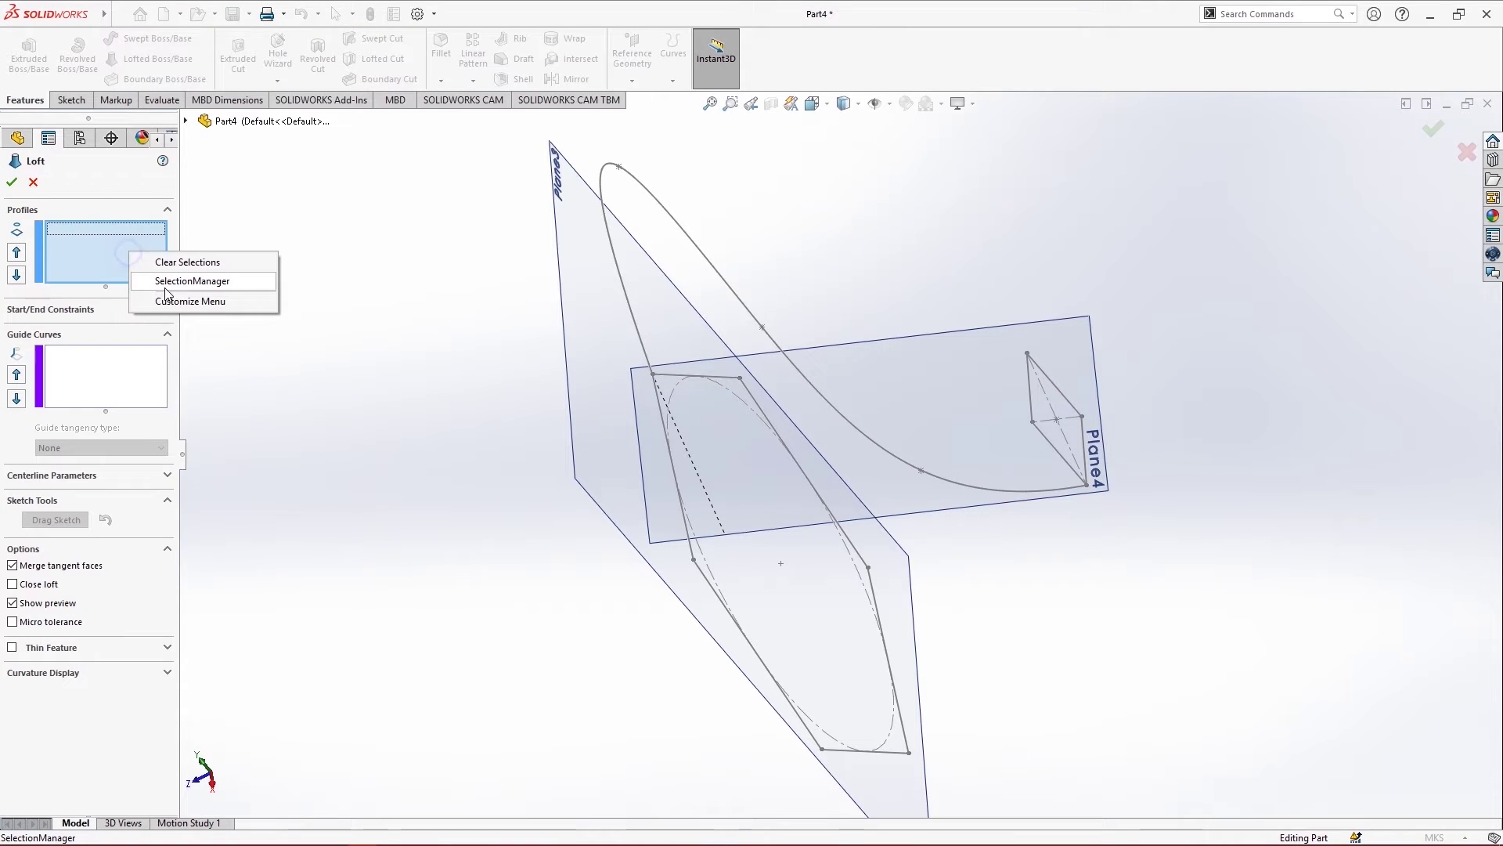
{"action": "left_click", "coordinate": [167, 284]}
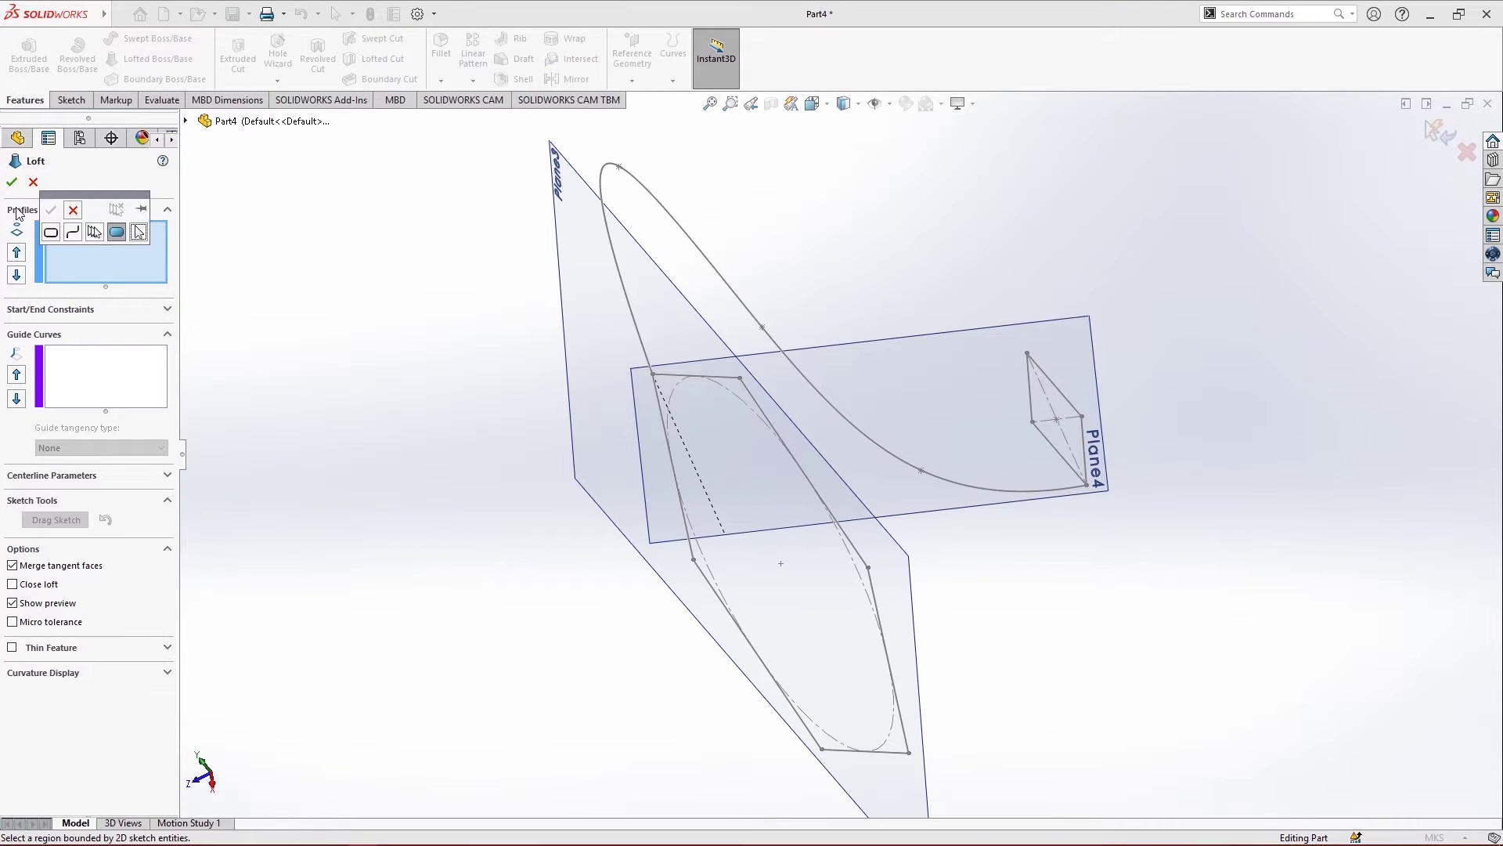
{"action": "left_click", "coordinate": [76, 211]}
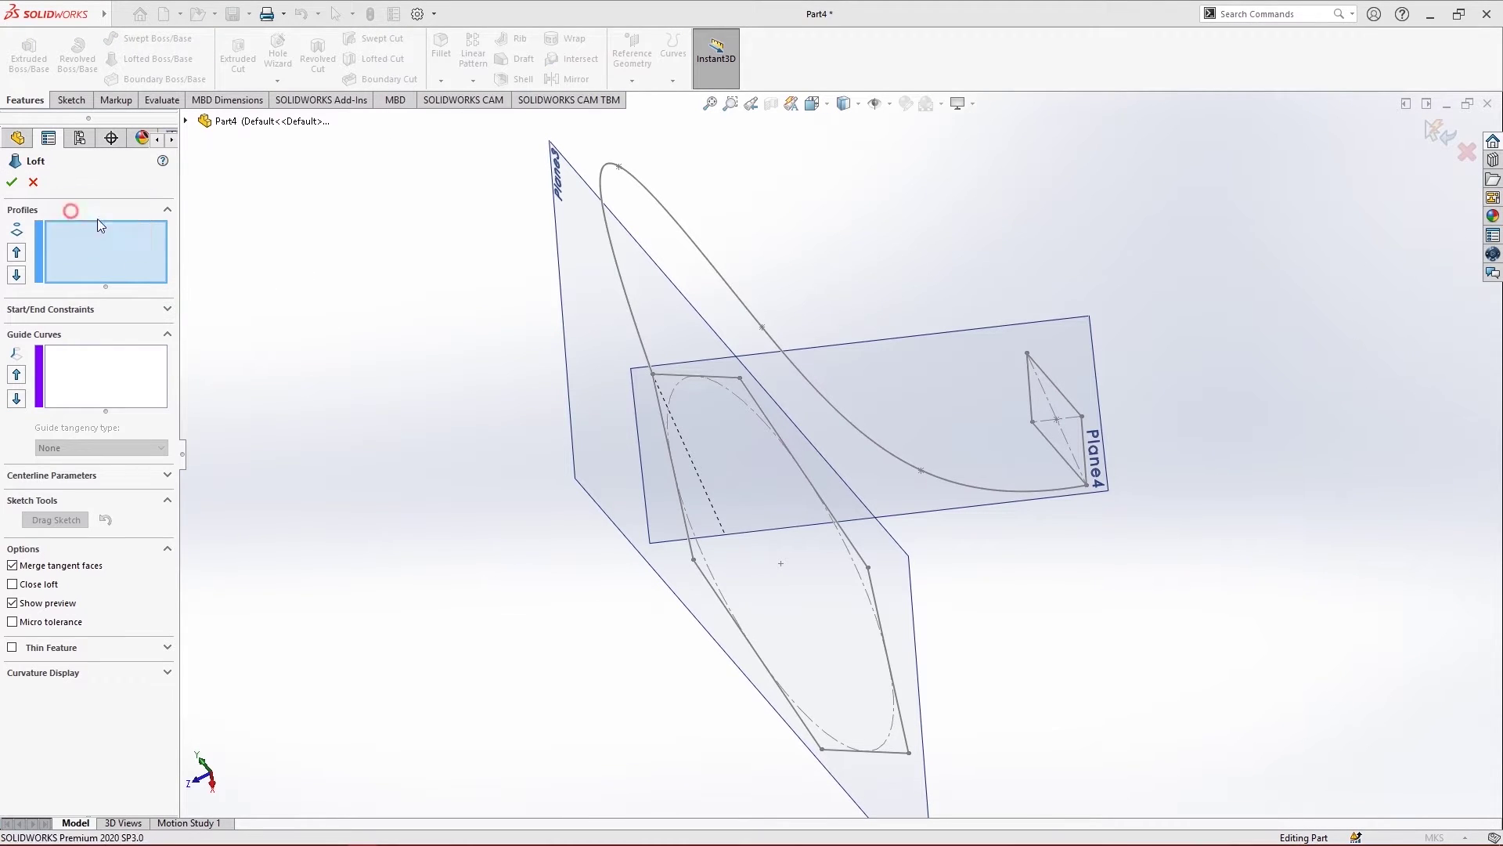
{"action": "left_click", "coordinate": [721, 600]}
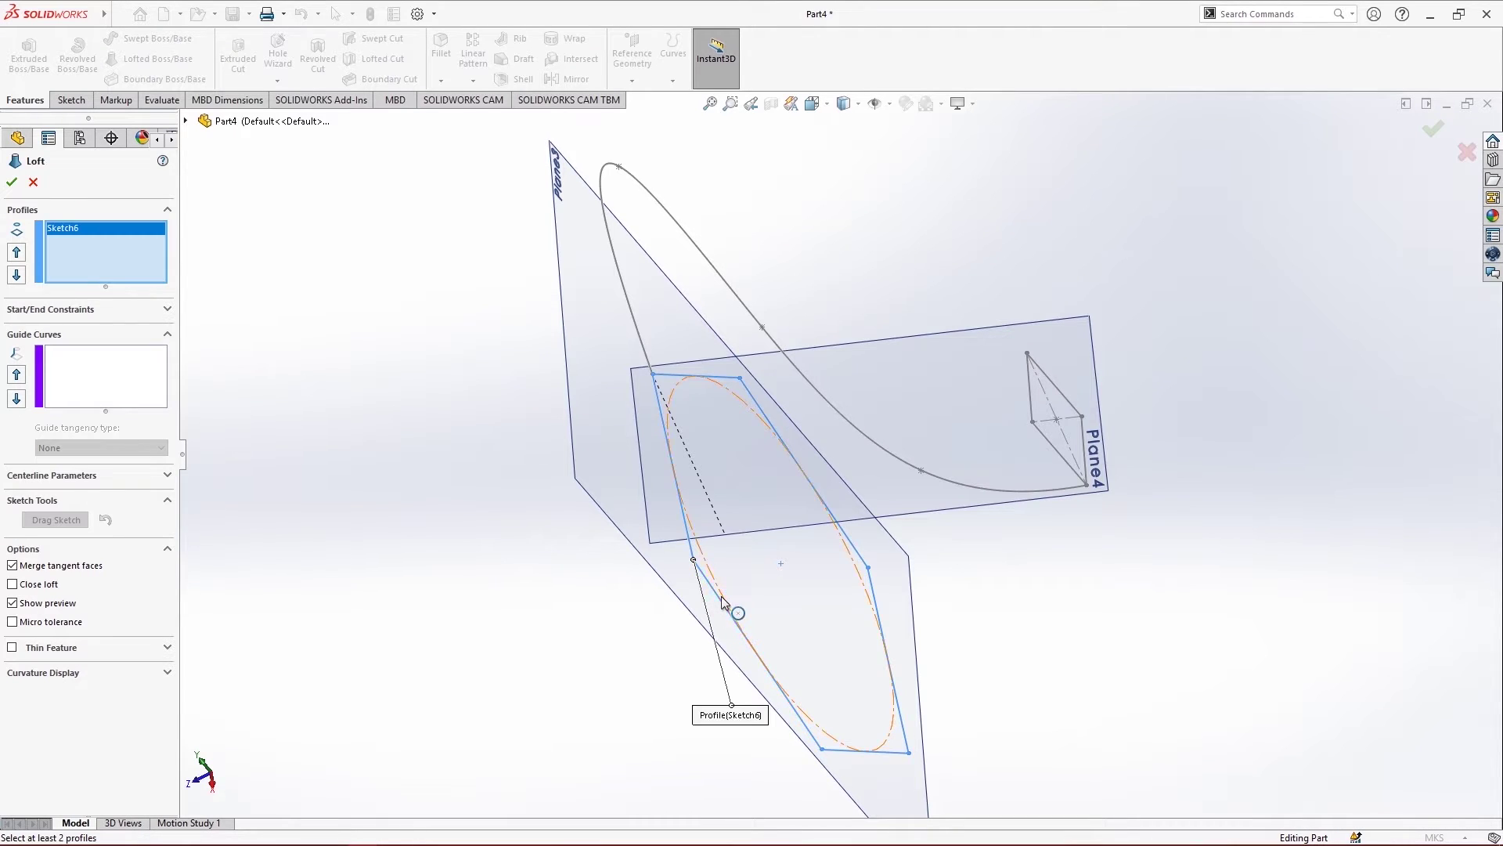
{"action": "left_click", "coordinate": [707, 580]}
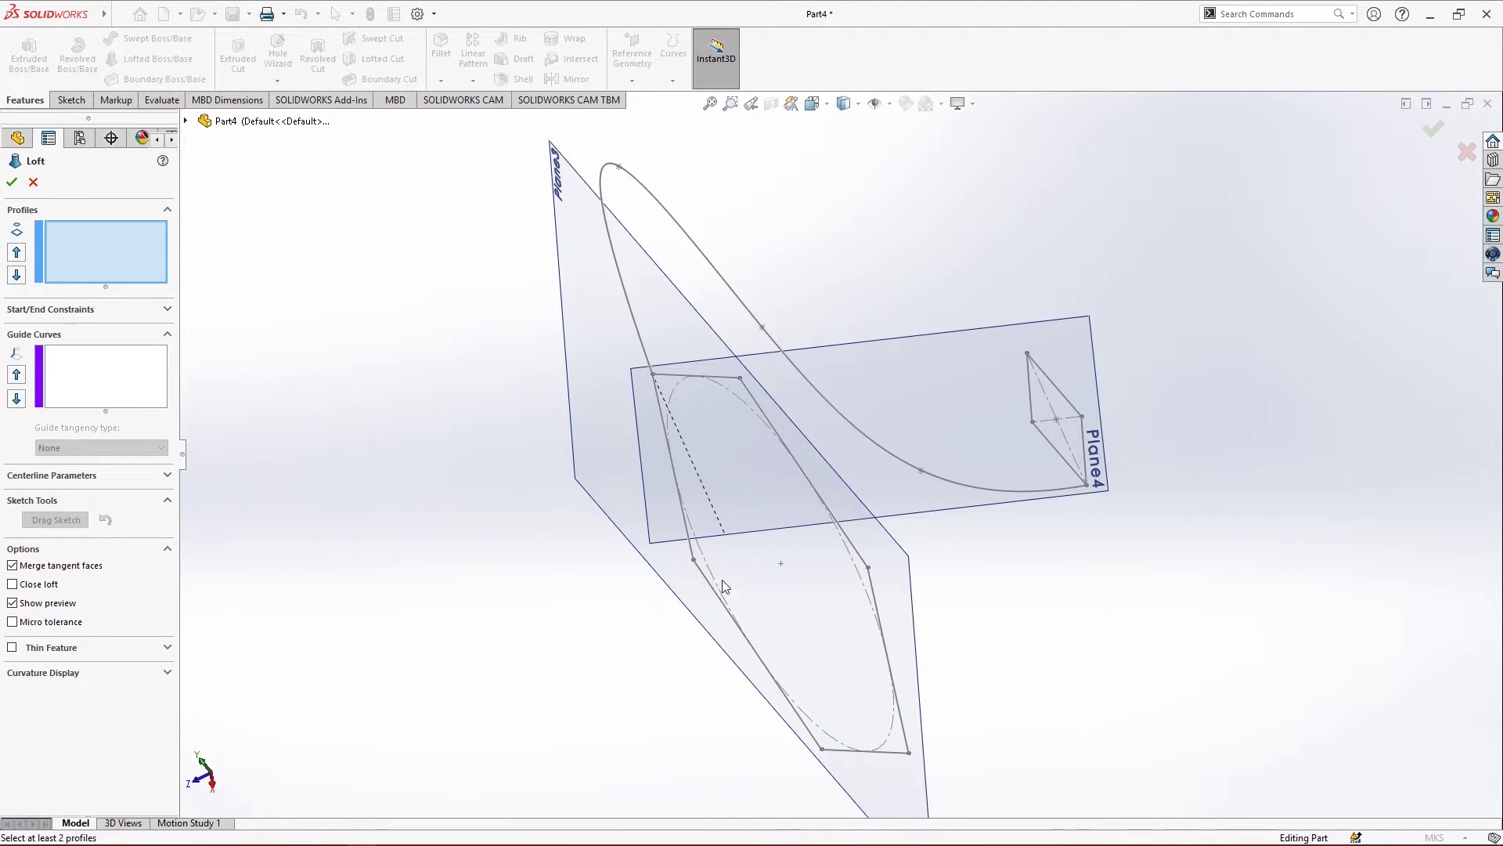
Add the hexagon's region as the loft's first profile using the SelectionManager
{"action": "middle_click_drag", "start_coordinate": [1048, 611], "coordinate": [999, 577]}
{"action": "scroll", "coordinate": [891, 614], "scroll_direction": "up", "scroll_amount": 4}
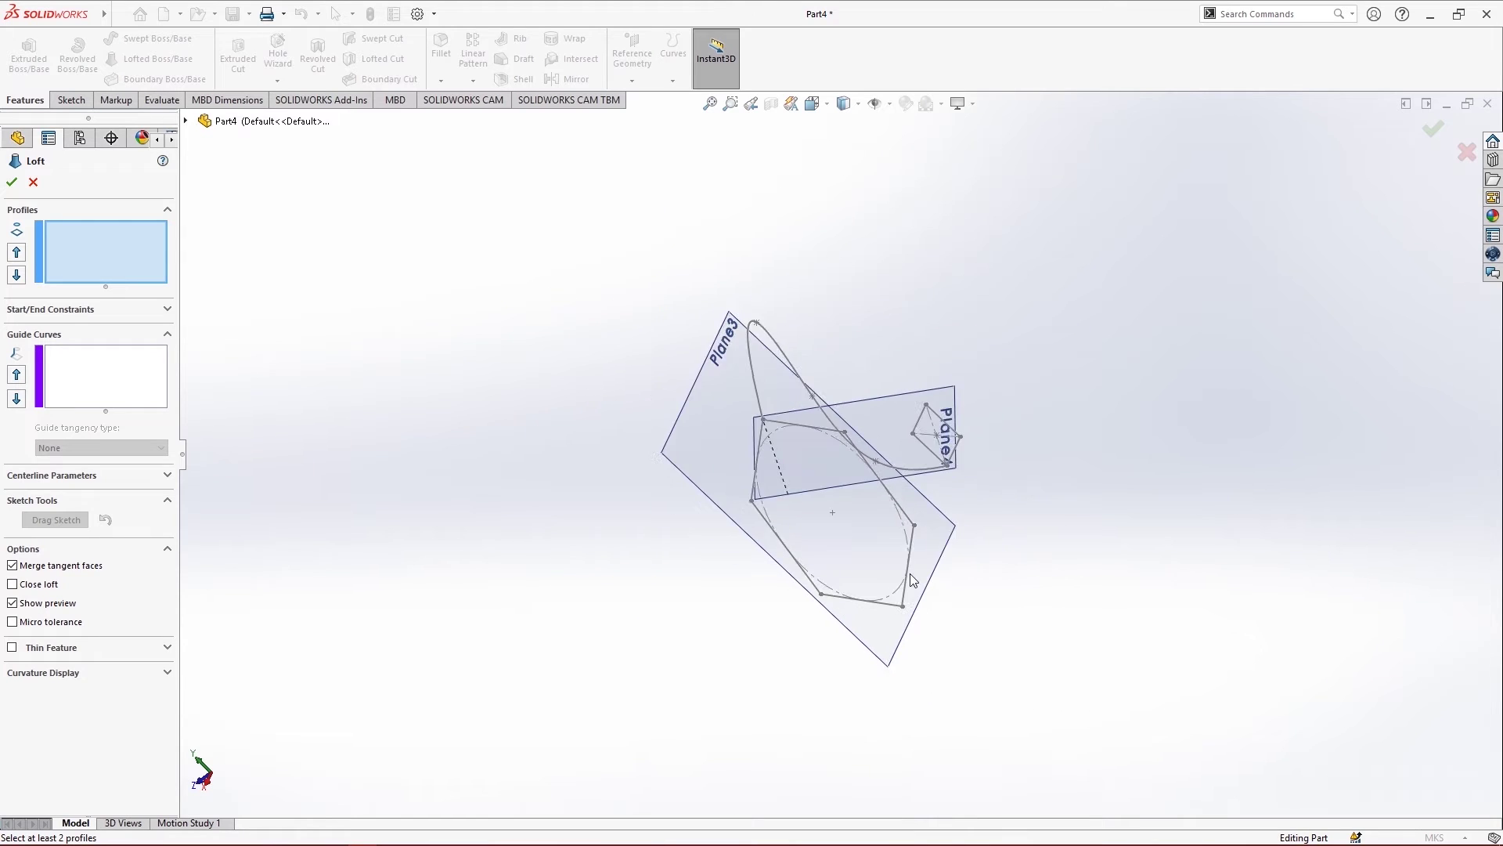
{"action": "scroll", "coordinate": [912, 574], "scroll_direction": "down", "scroll_amount": 3}
{"action": "right_click", "coordinate": [117, 251]}
{"action": "left_click", "coordinate": [191, 277]}
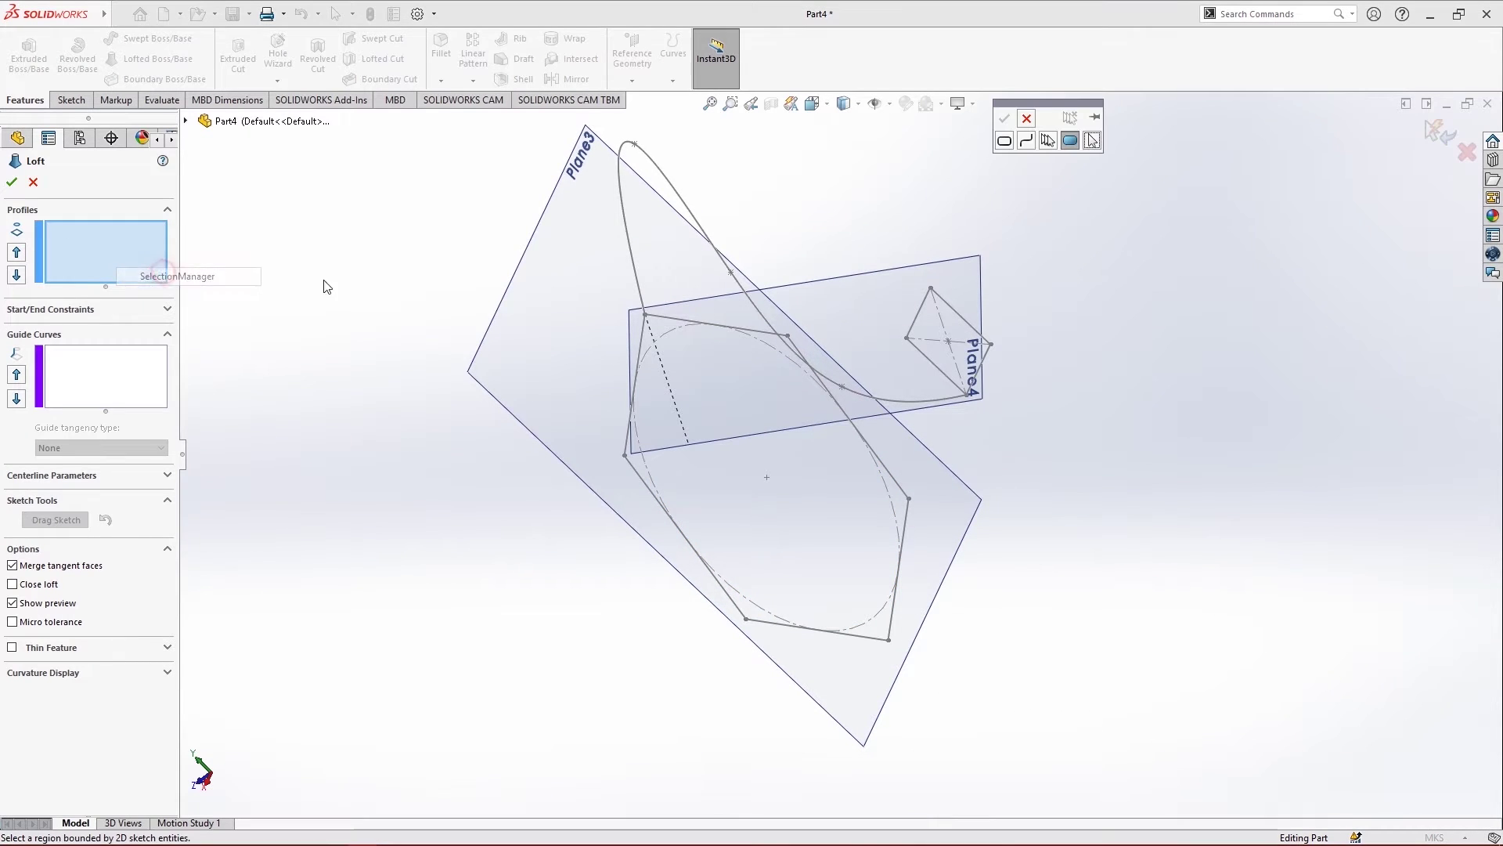
{"action": "left_click", "coordinate": [746, 520]}
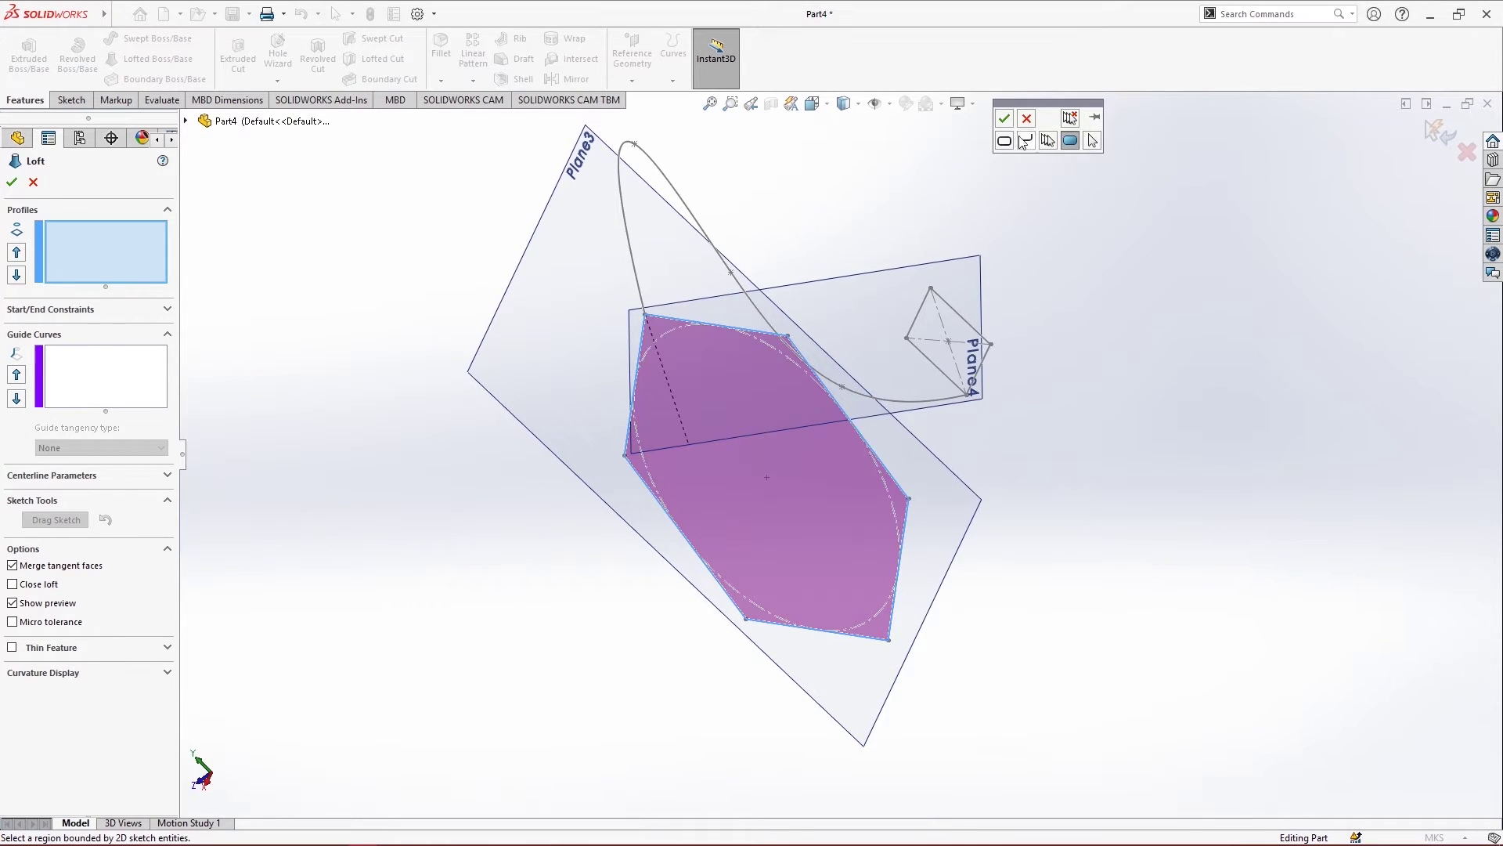
{"action": "left_click", "coordinate": [1005, 124]}
Add the small rectangle's region as the loft's second profile using the SelectionManager
{"action": "right_click", "coordinate": [75, 270]}
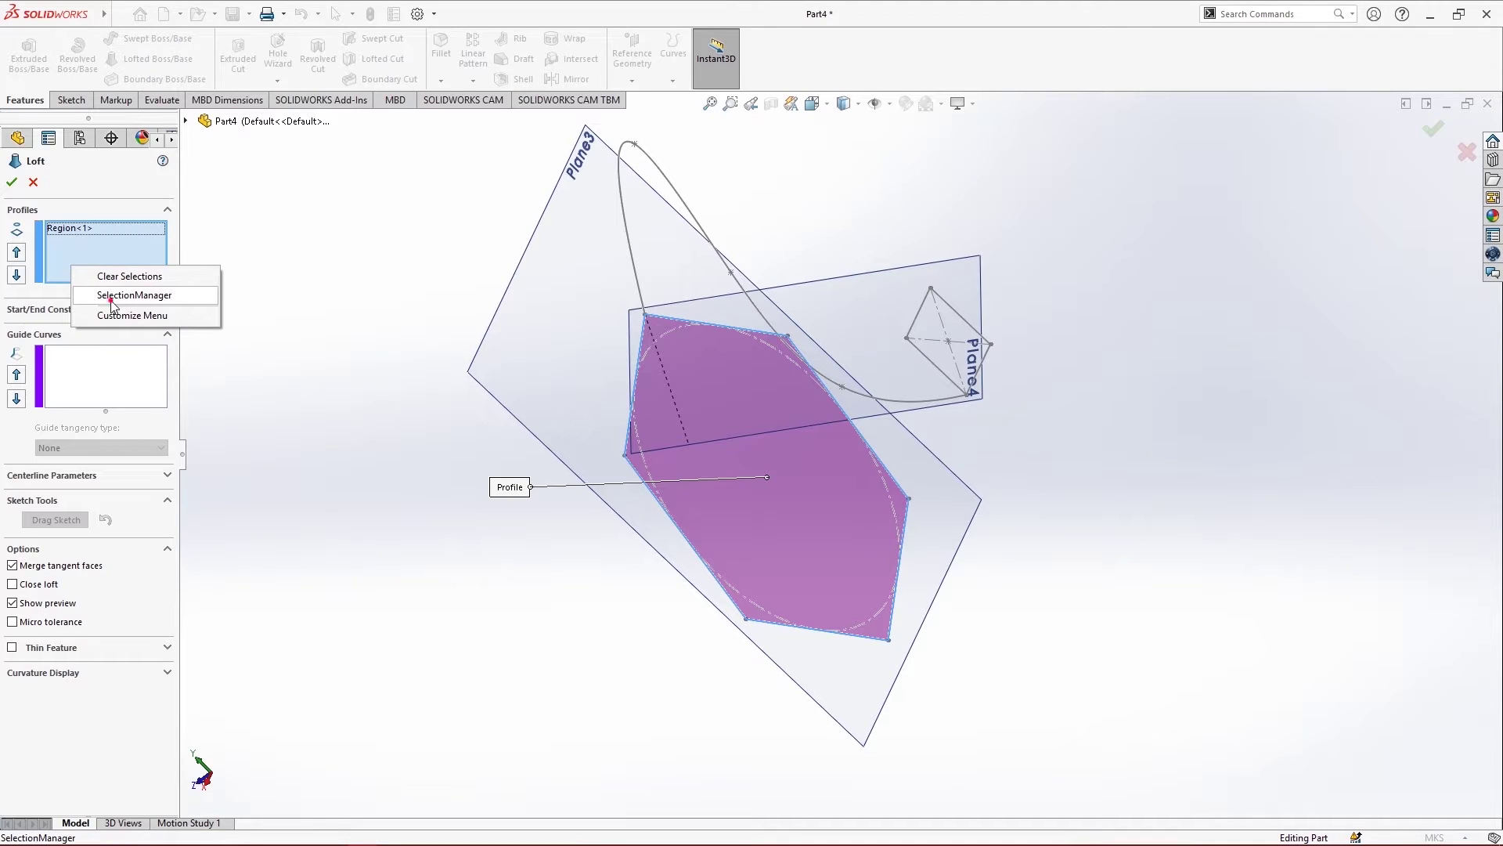
{"action": "left_click", "coordinate": [117, 299]}
{"action": "left_click", "coordinate": [971, 356]}
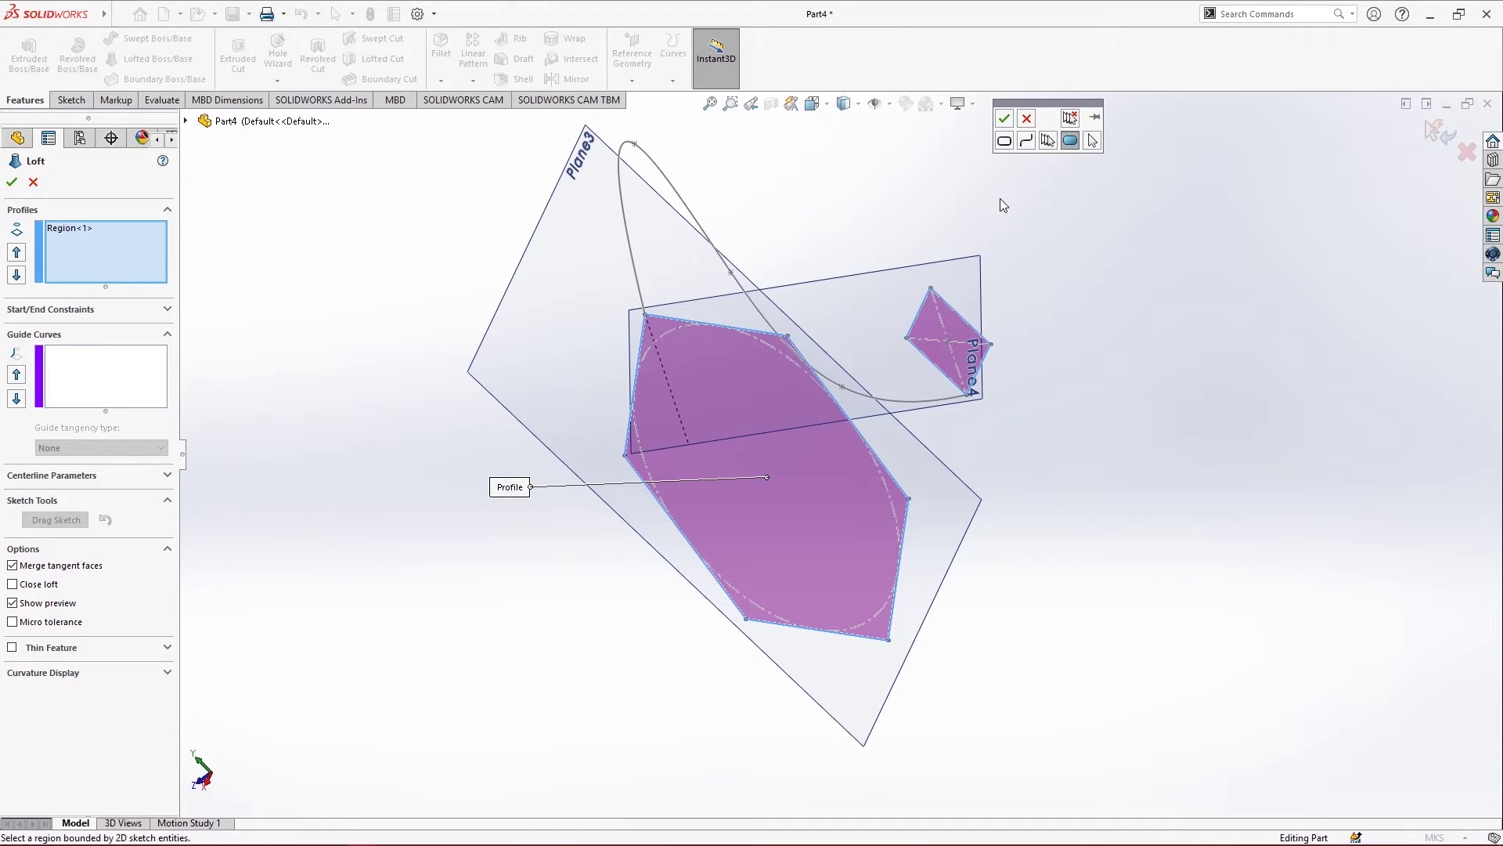
{"action": "left_click", "coordinate": [1004, 119]}
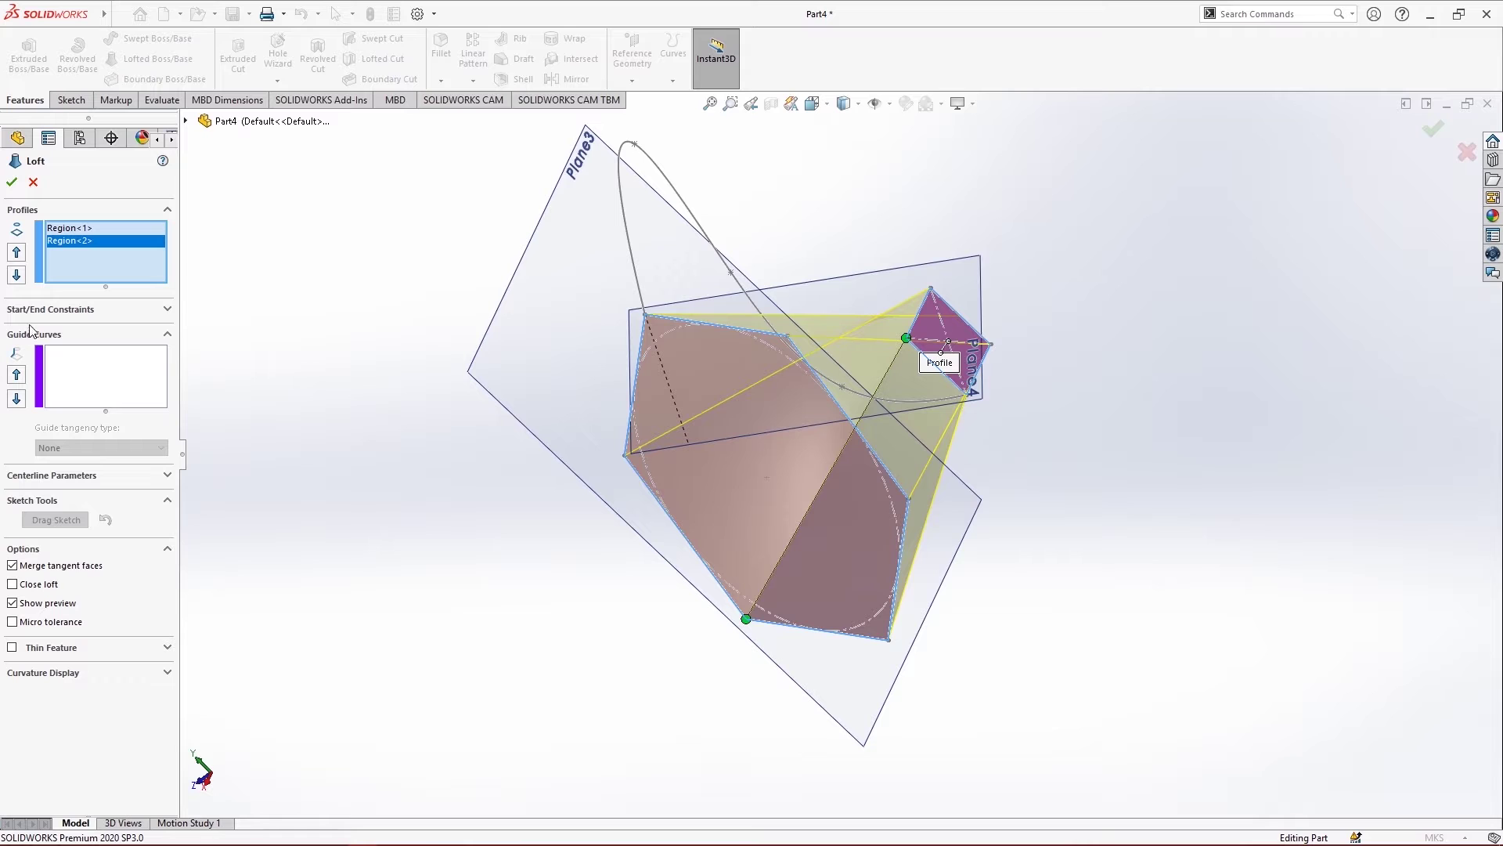
Set the spline sketch as the loft's guide curve and accept the loft
{"action": "left_click", "coordinate": [132, 373]}
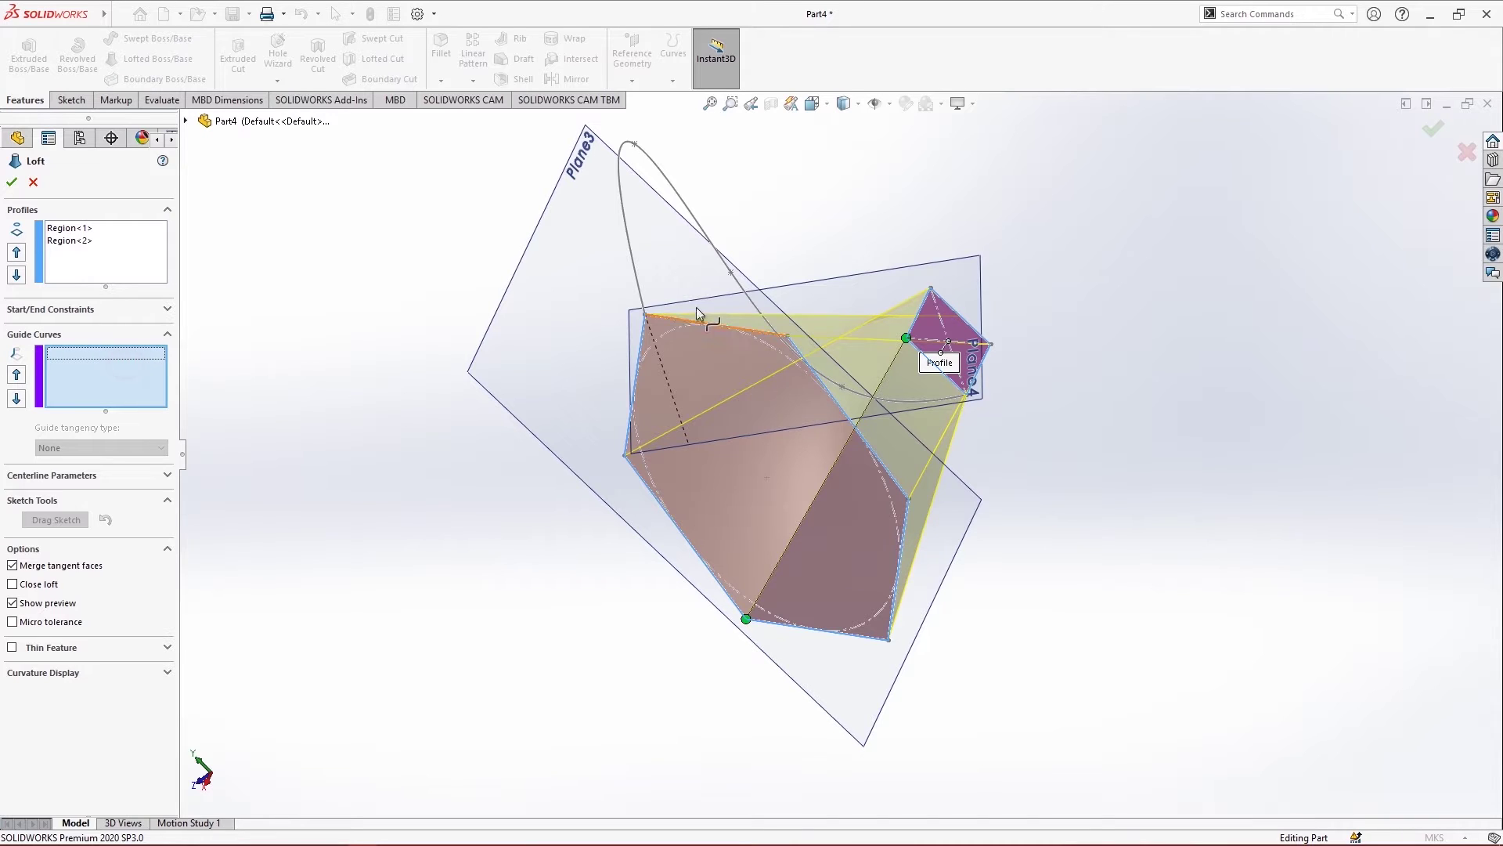
{"action": "left_click", "coordinate": [695, 211]}
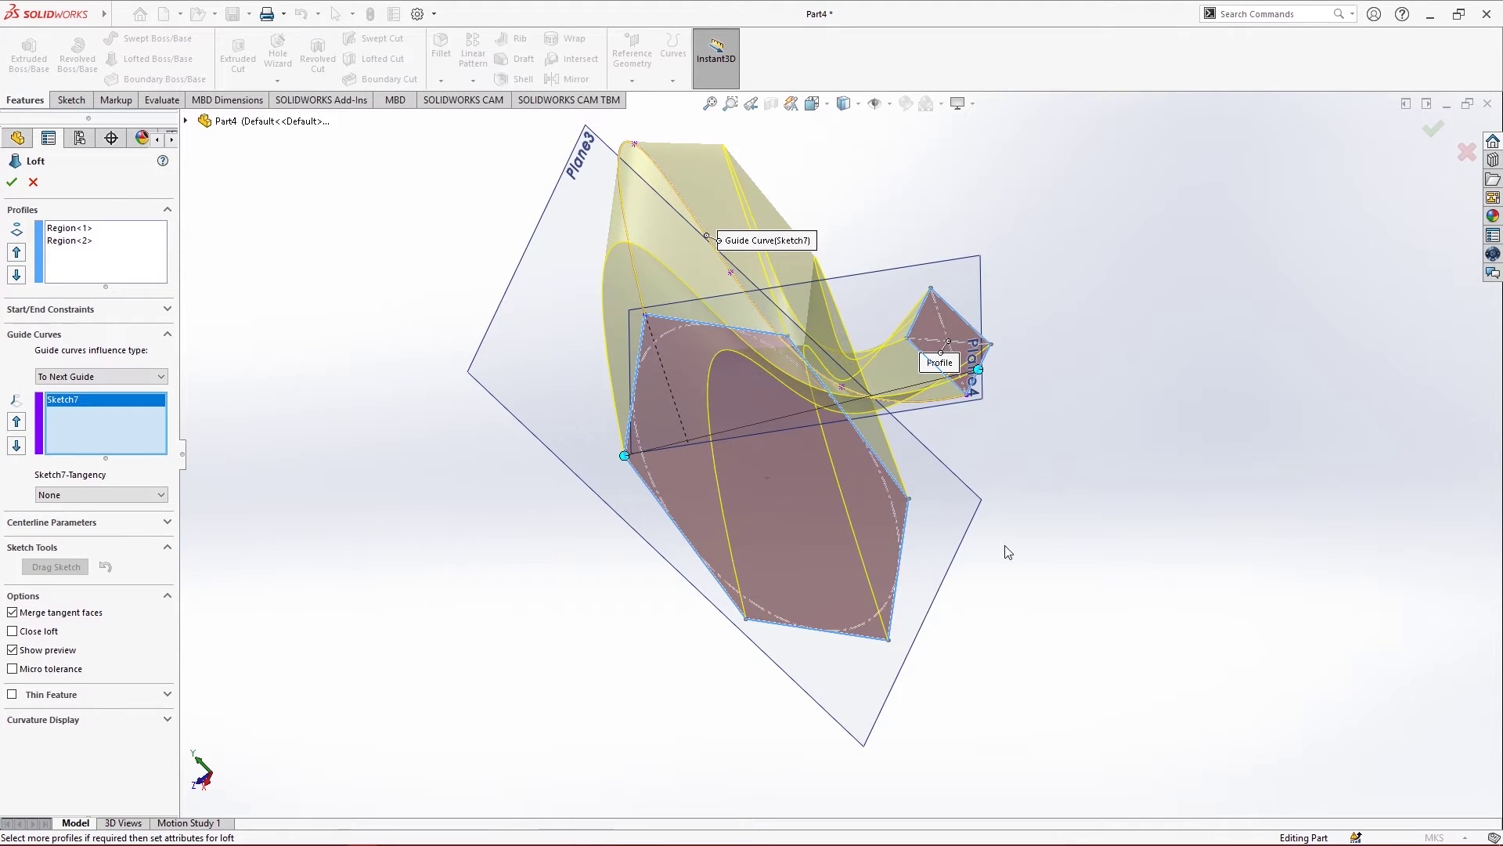
{"action": "middle_click_drag", "start_coordinate": [1007, 552], "coordinate": [785, 402]}
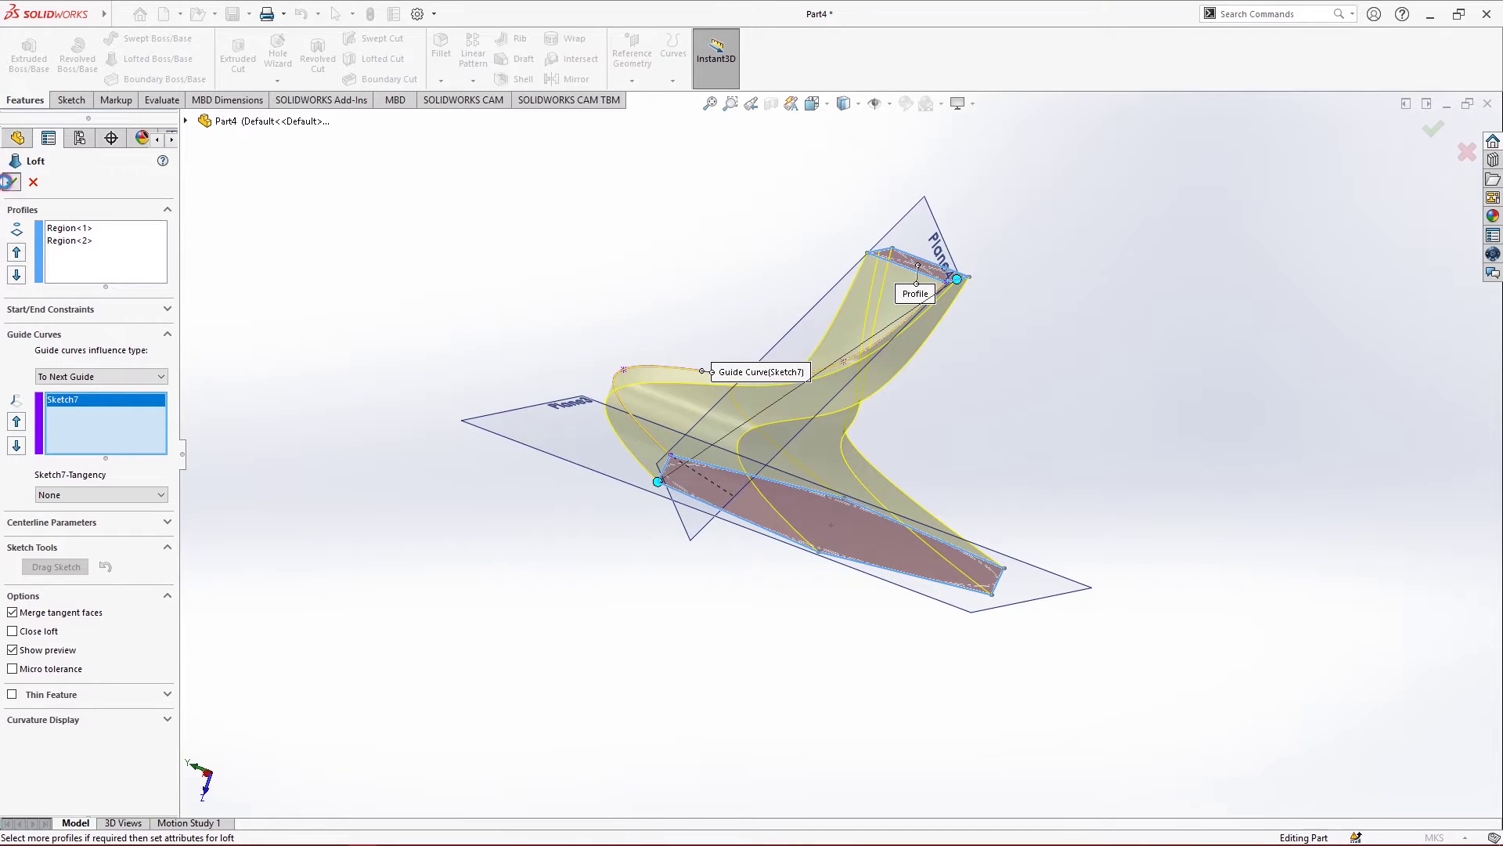
{"action": "left_click", "coordinate": [10, 182]}
{"action": "middle_click_drag", "start_coordinate": [1072, 429], "coordinate": [751, 580]}
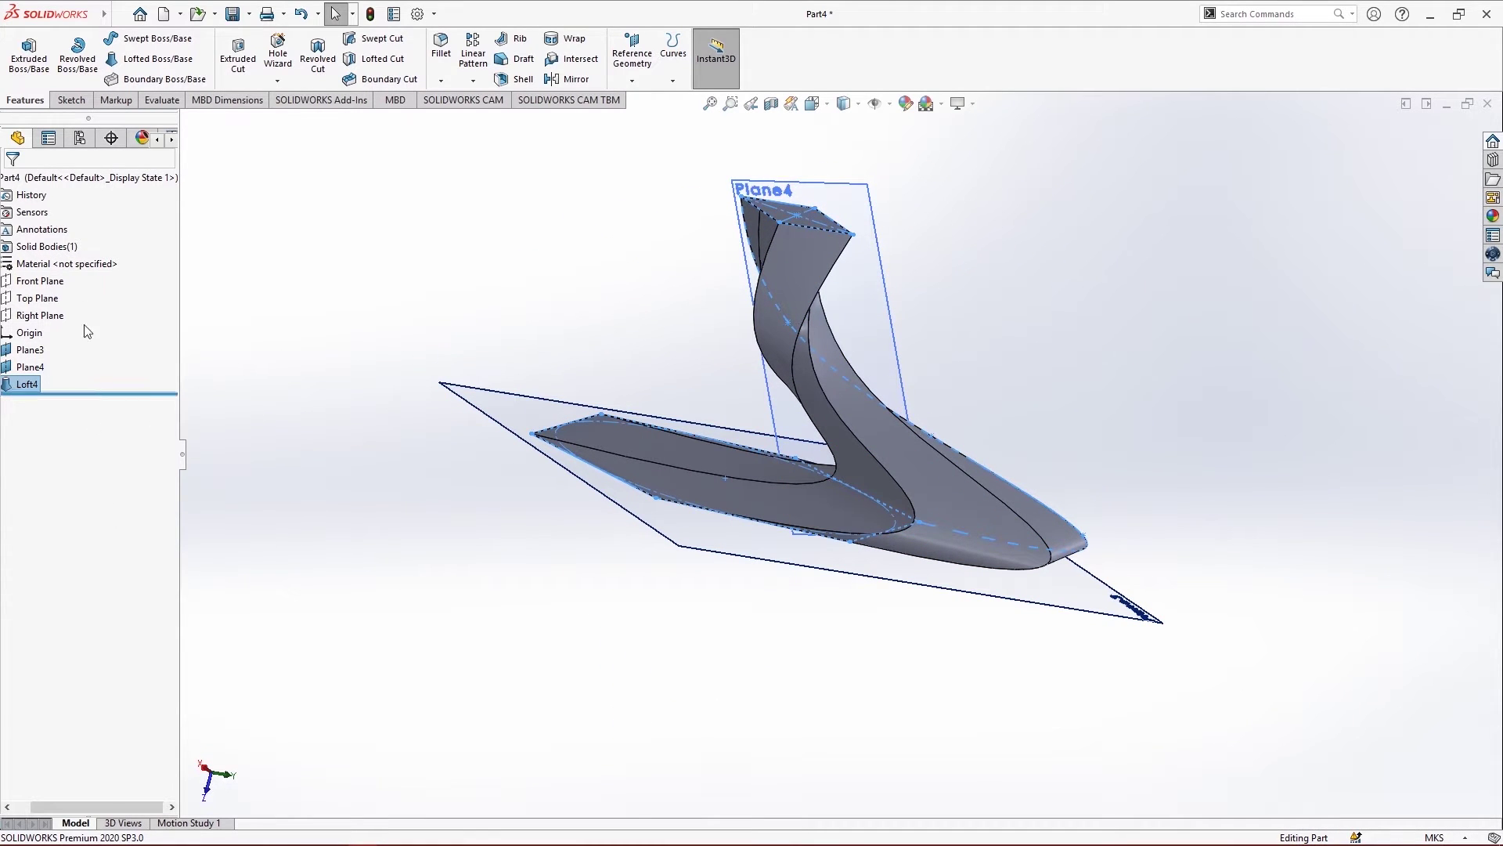
Delete the loft feature while keeping its absorbed sketches
{"action": "left_click_drag", "start_coordinate": [251, 210], "coordinate": [299, 199]}
{"action": "left_click", "coordinate": [8, 384]}
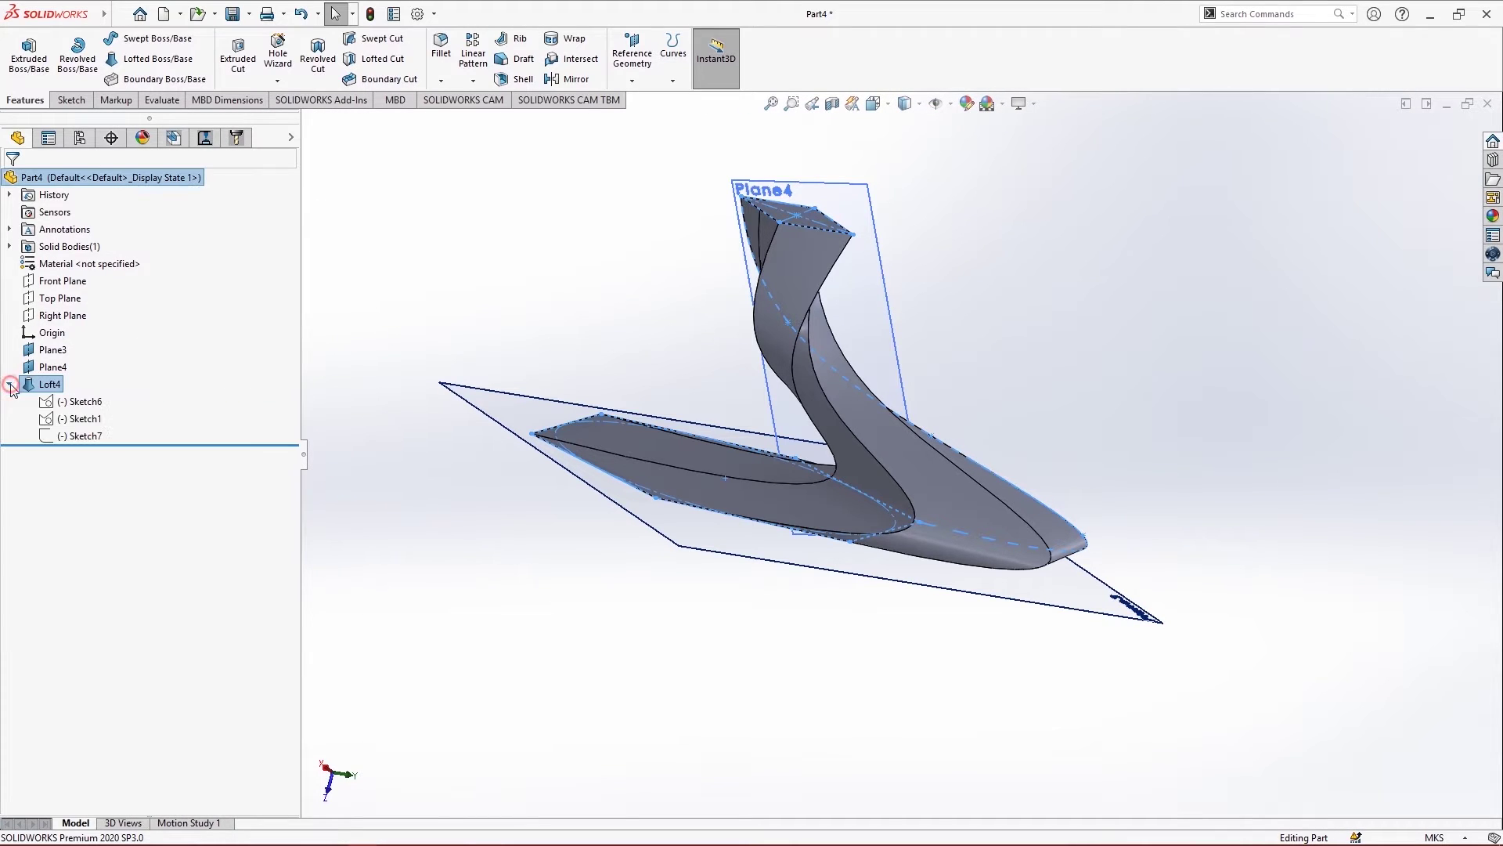
{"action": "left_click", "coordinate": [74, 418]}
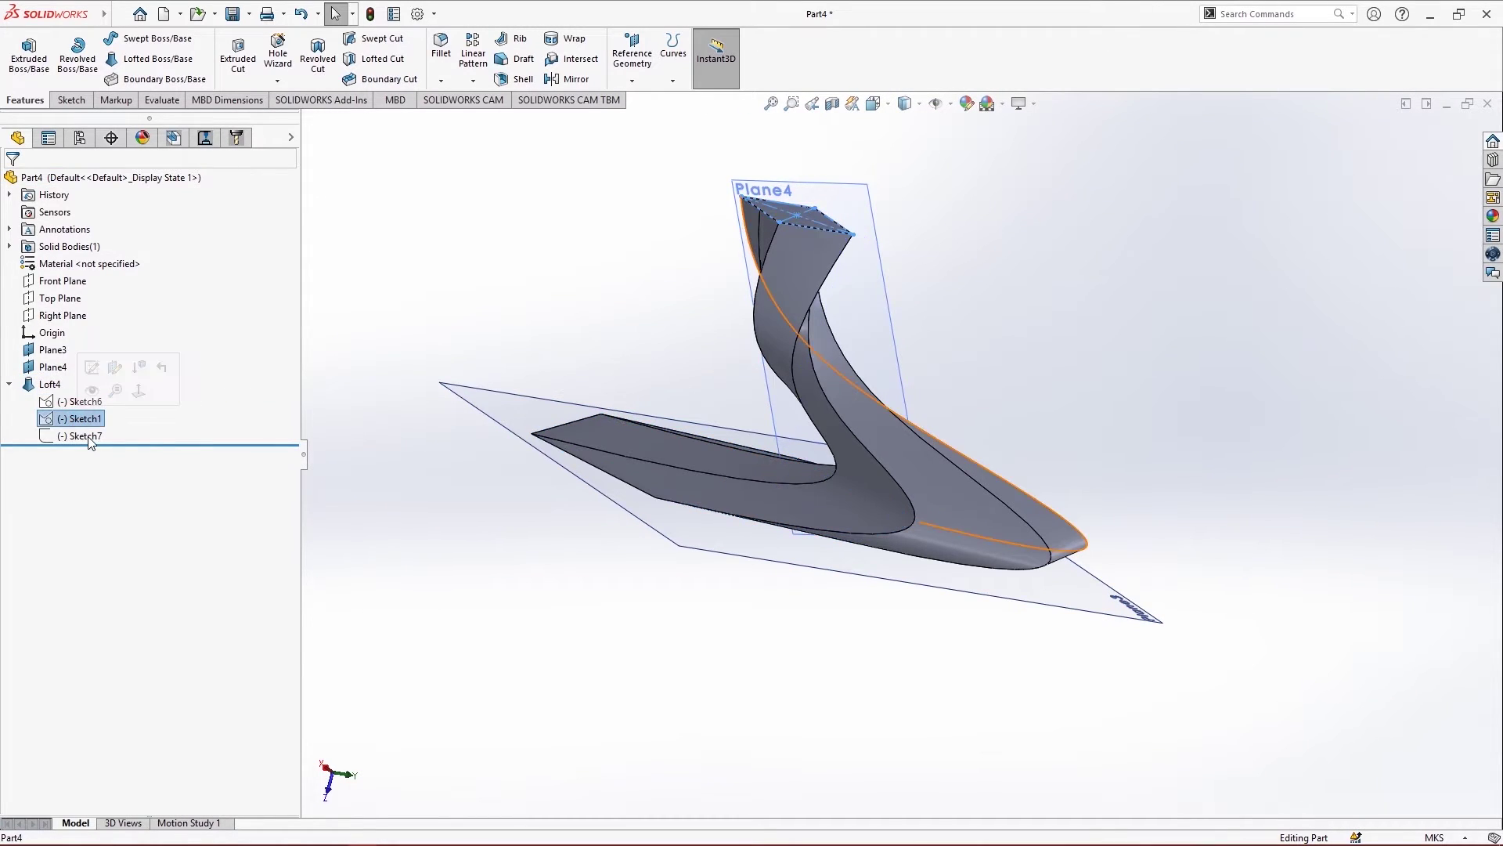
{"action": "left_click", "coordinate": [89, 439]}
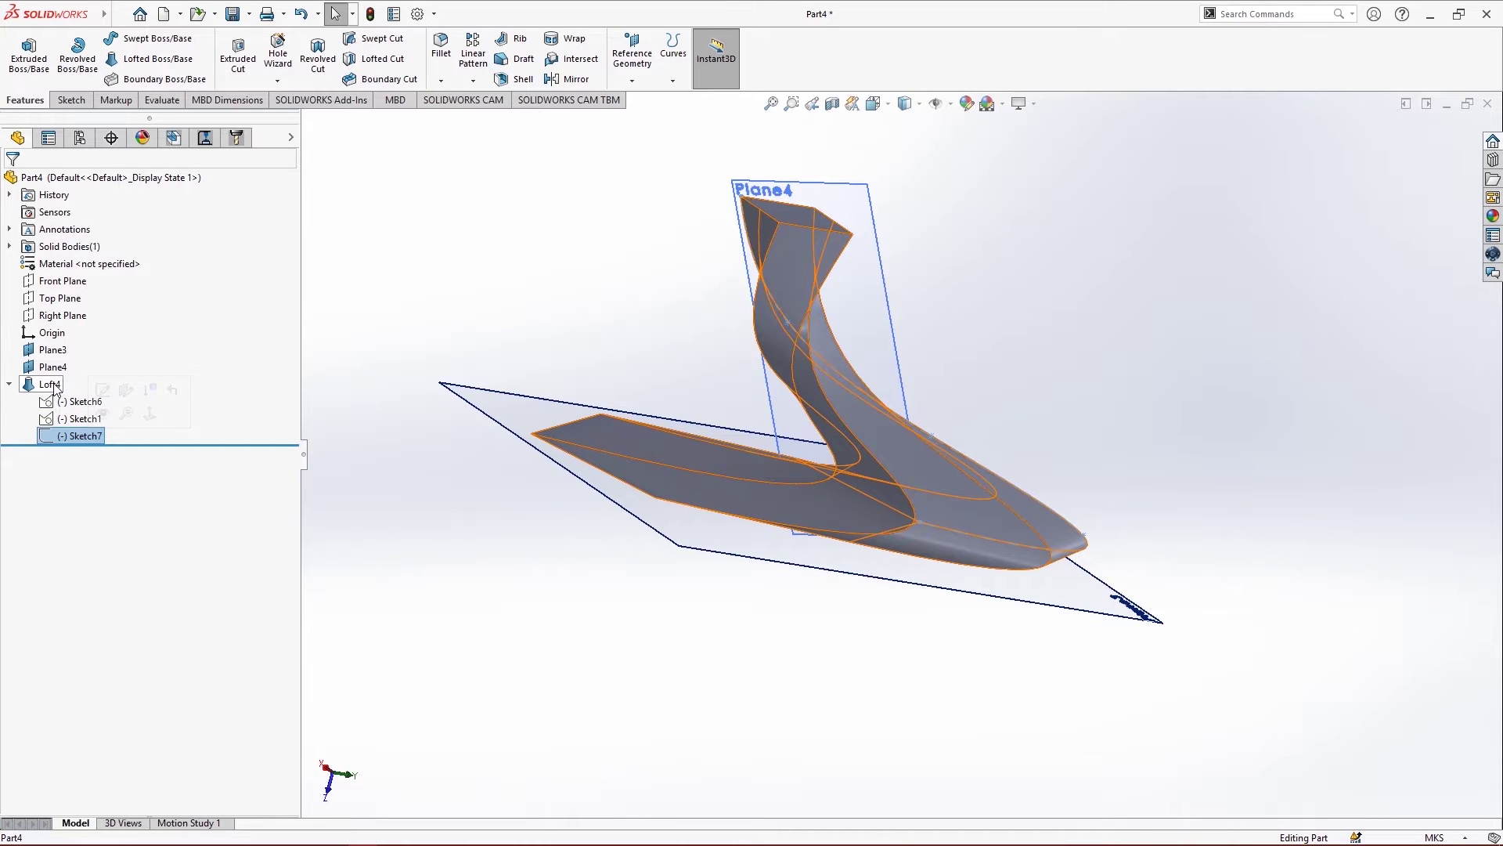
{"action": "left_click", "coordinate": [453, 216]}
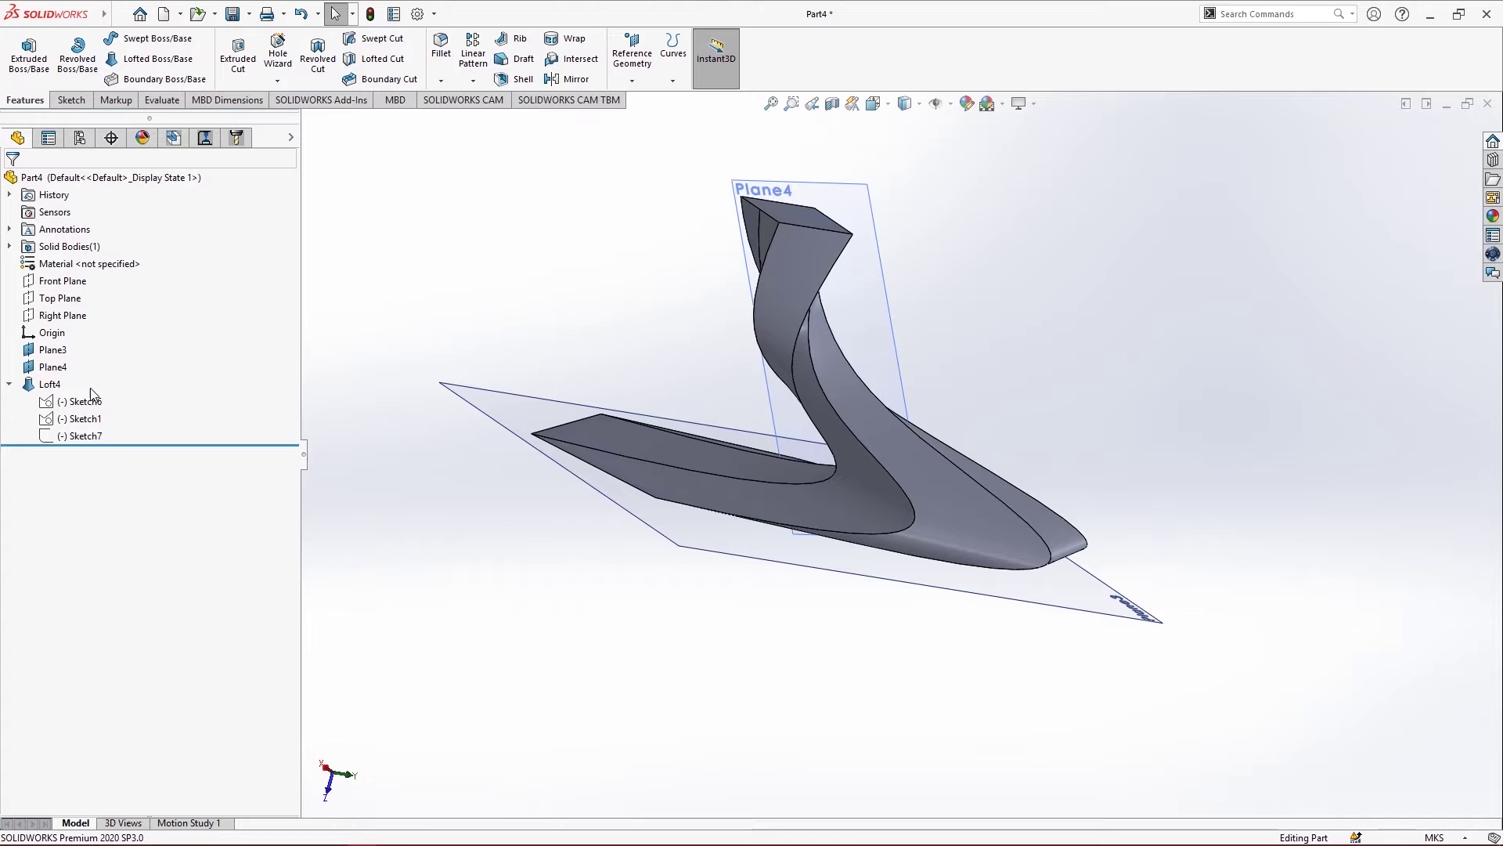
{"action": "right_click", "coordinate": [54, 389]}
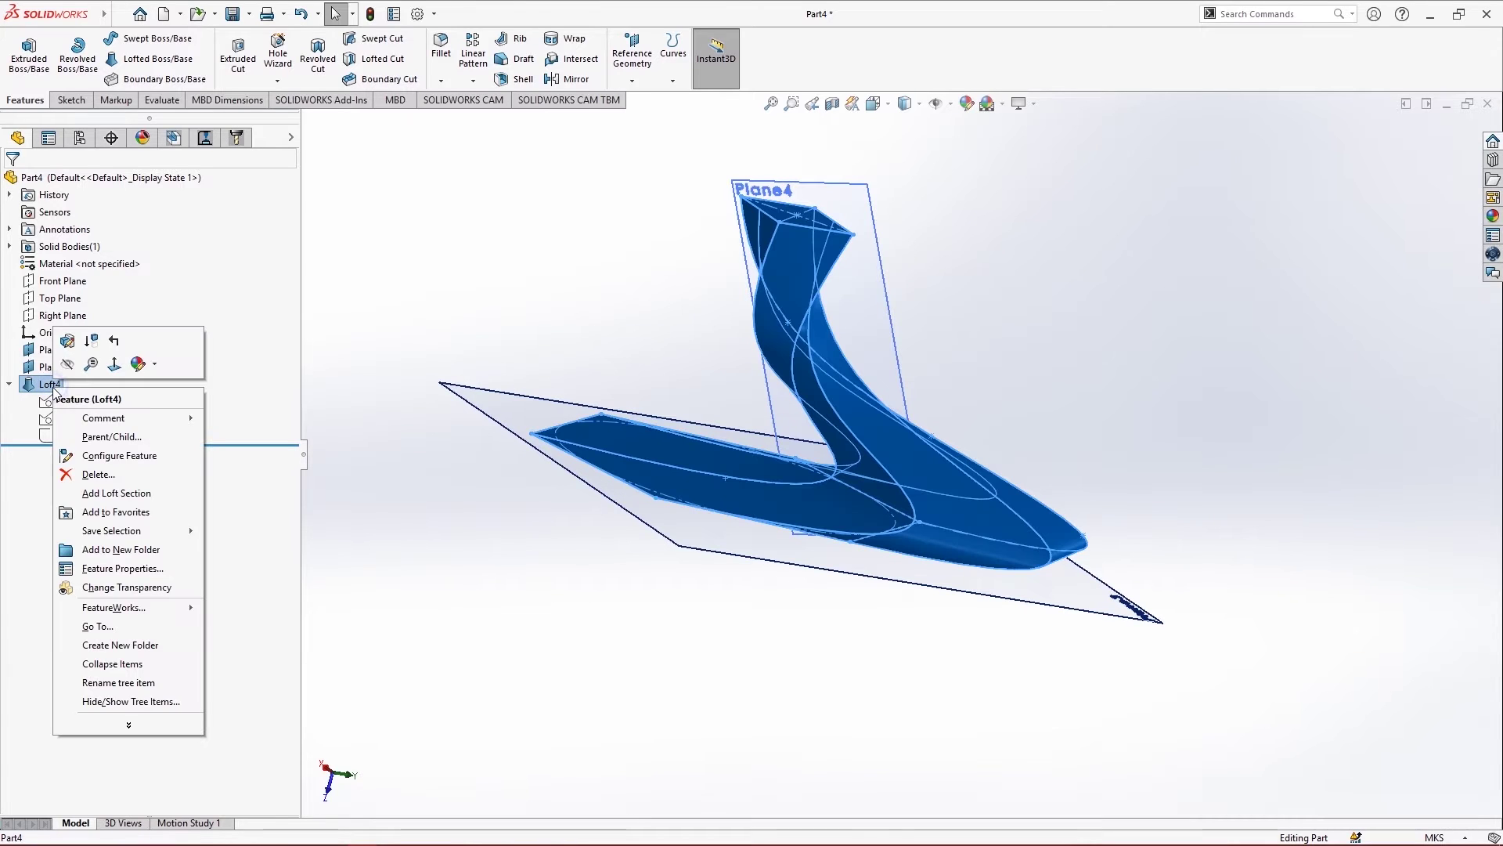
{"action": "left_click", "coordinate": [96, 474]}
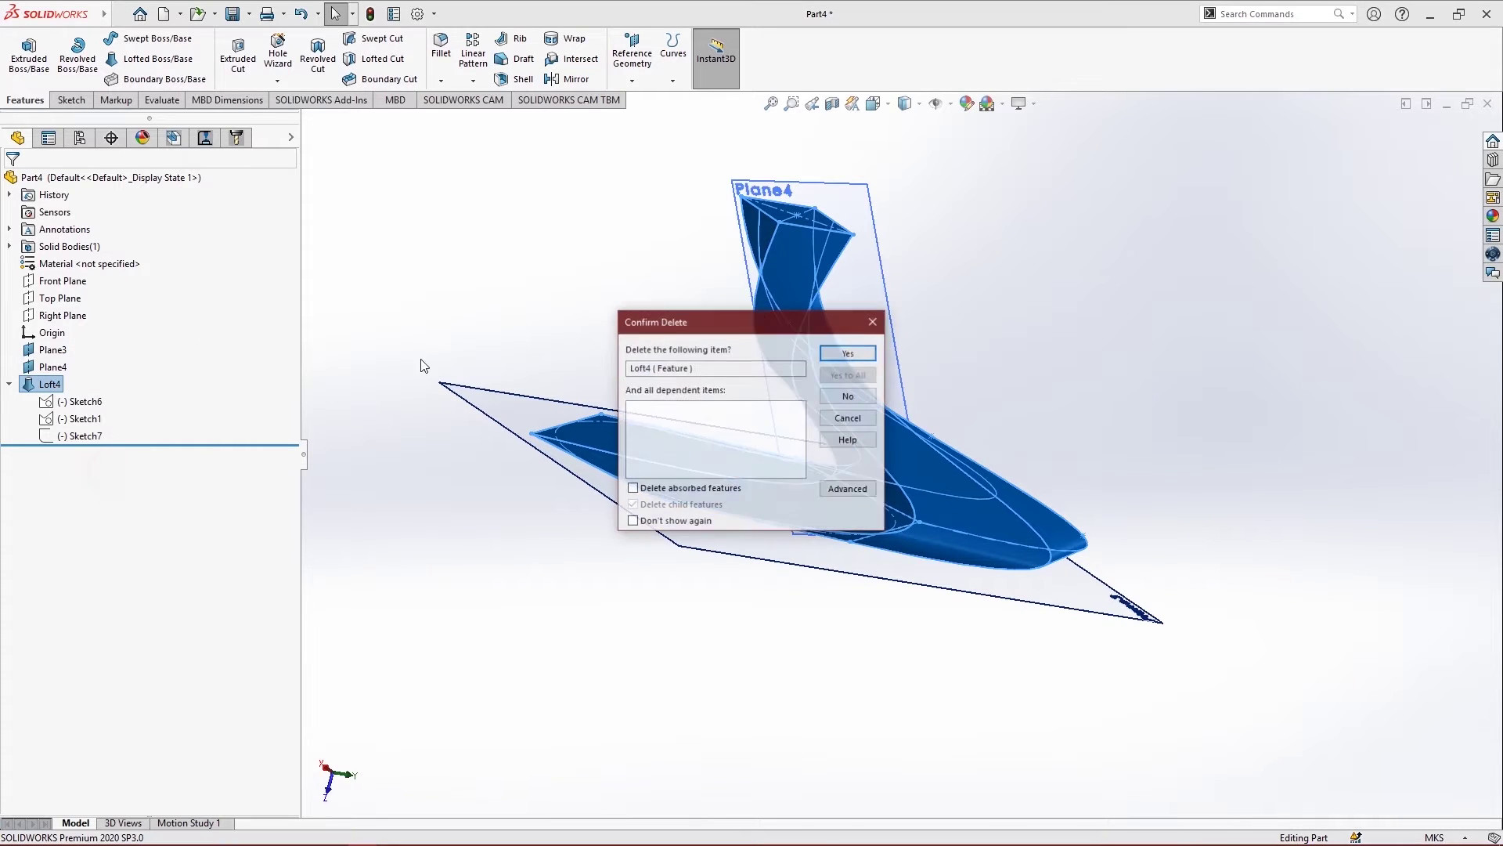
{"action": "left_click", "coordinate": [840, 354]}
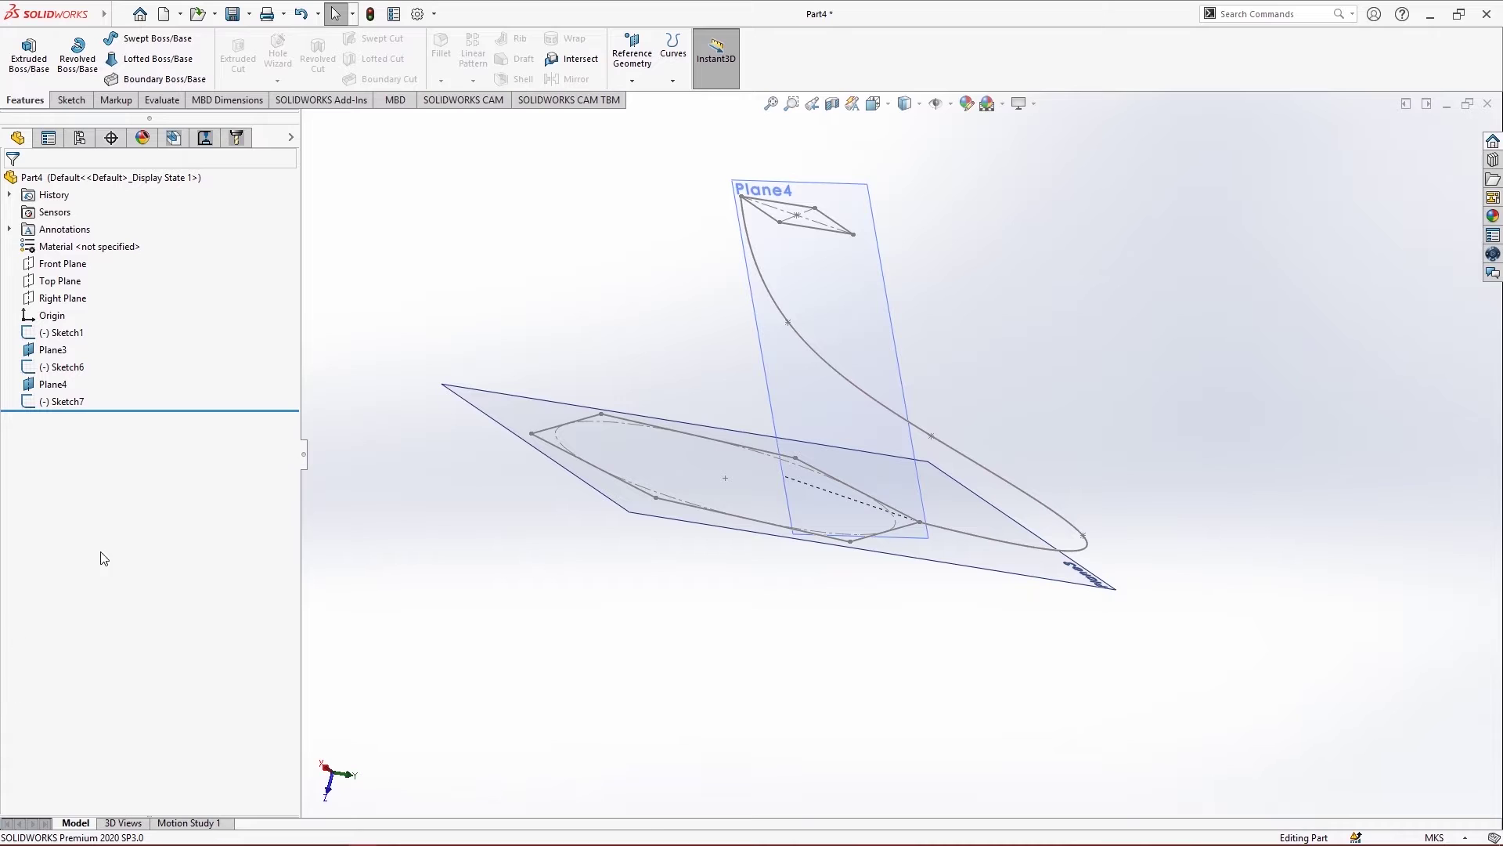
Hide the spline sketch so that only the hexagon and rectangle profiles stay displayed
{"action": "left_click", "coordinate": [63, 400]}
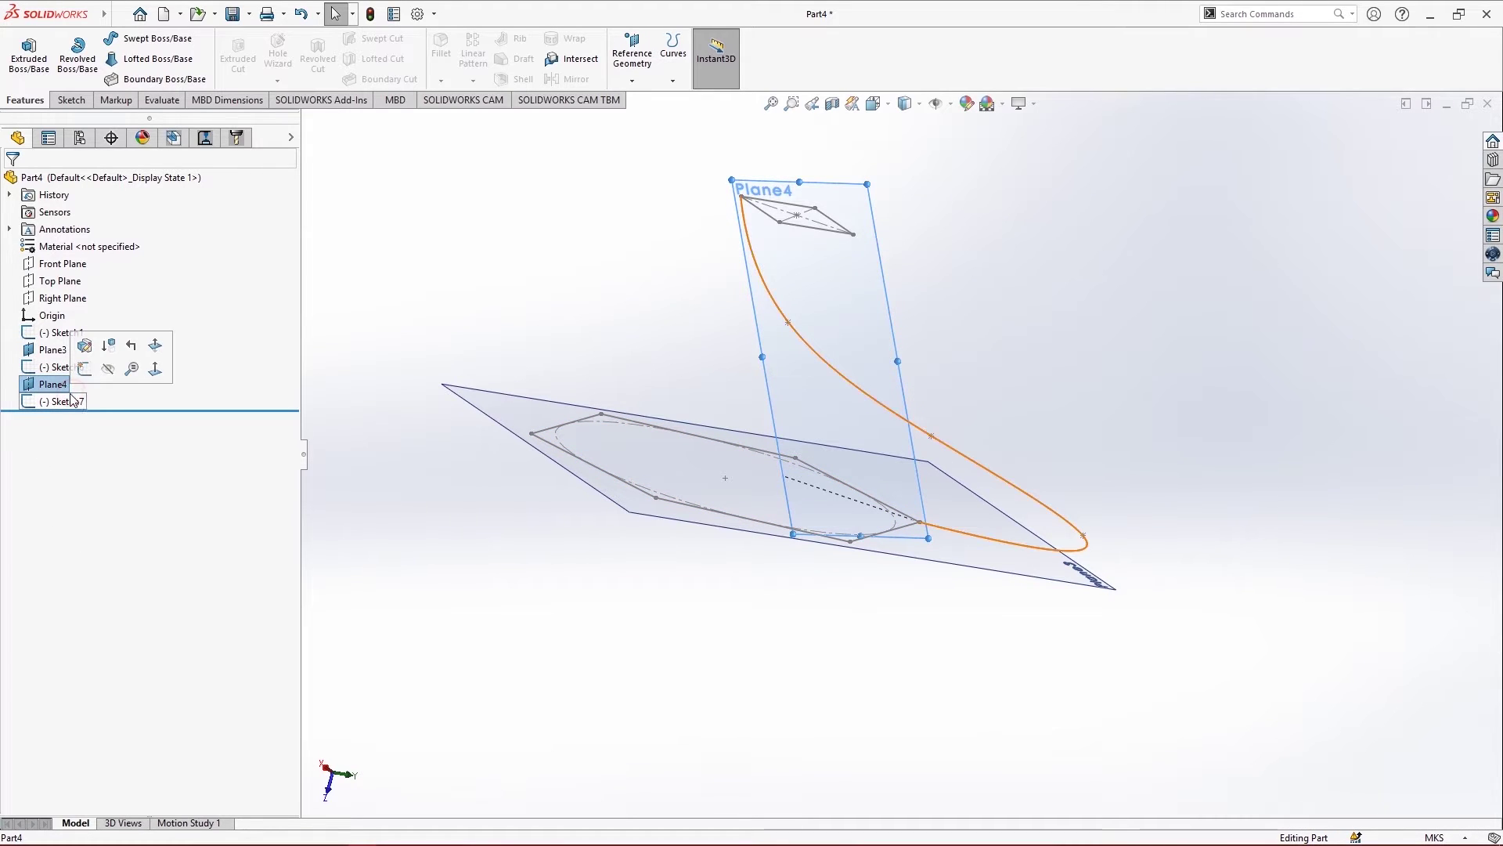
{"action": "right_click", "coordinate": [72, 402]}
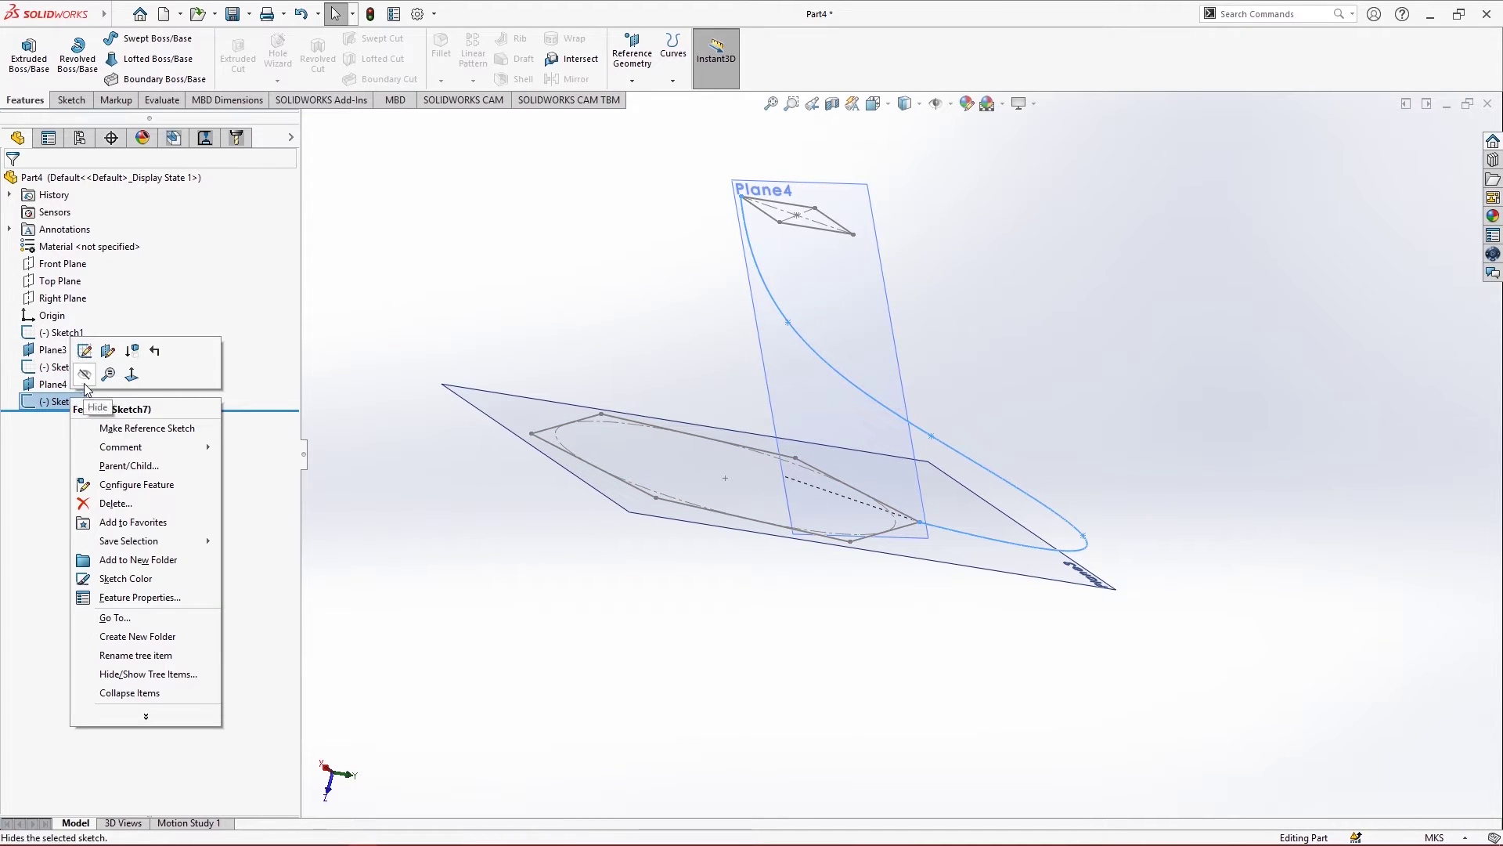
{"action": "left_click", "coordinate": [84, 374]}
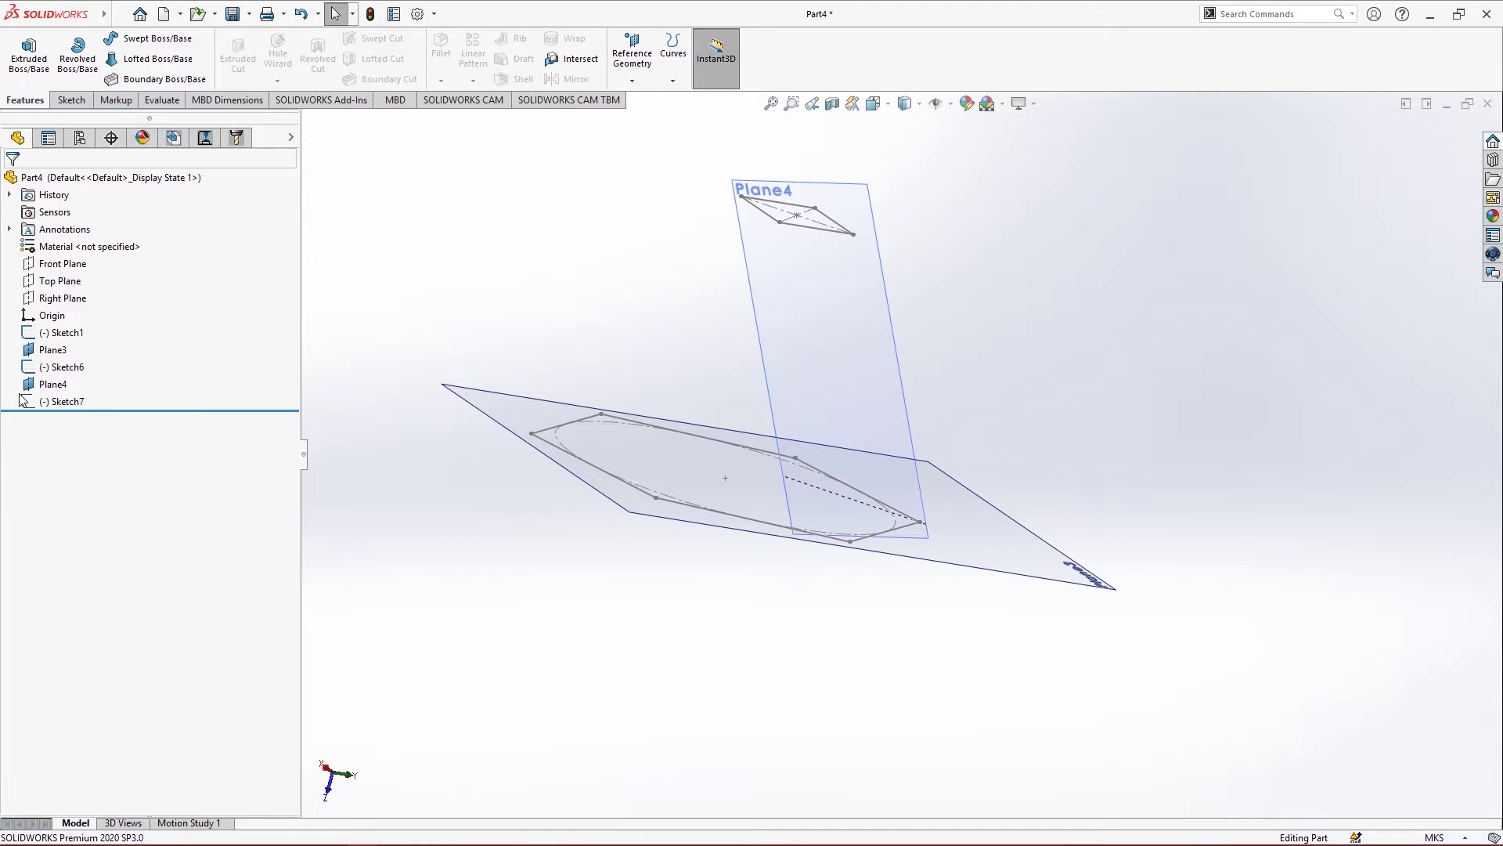
{"action": "right_click", "coordinate": [44, 401]}
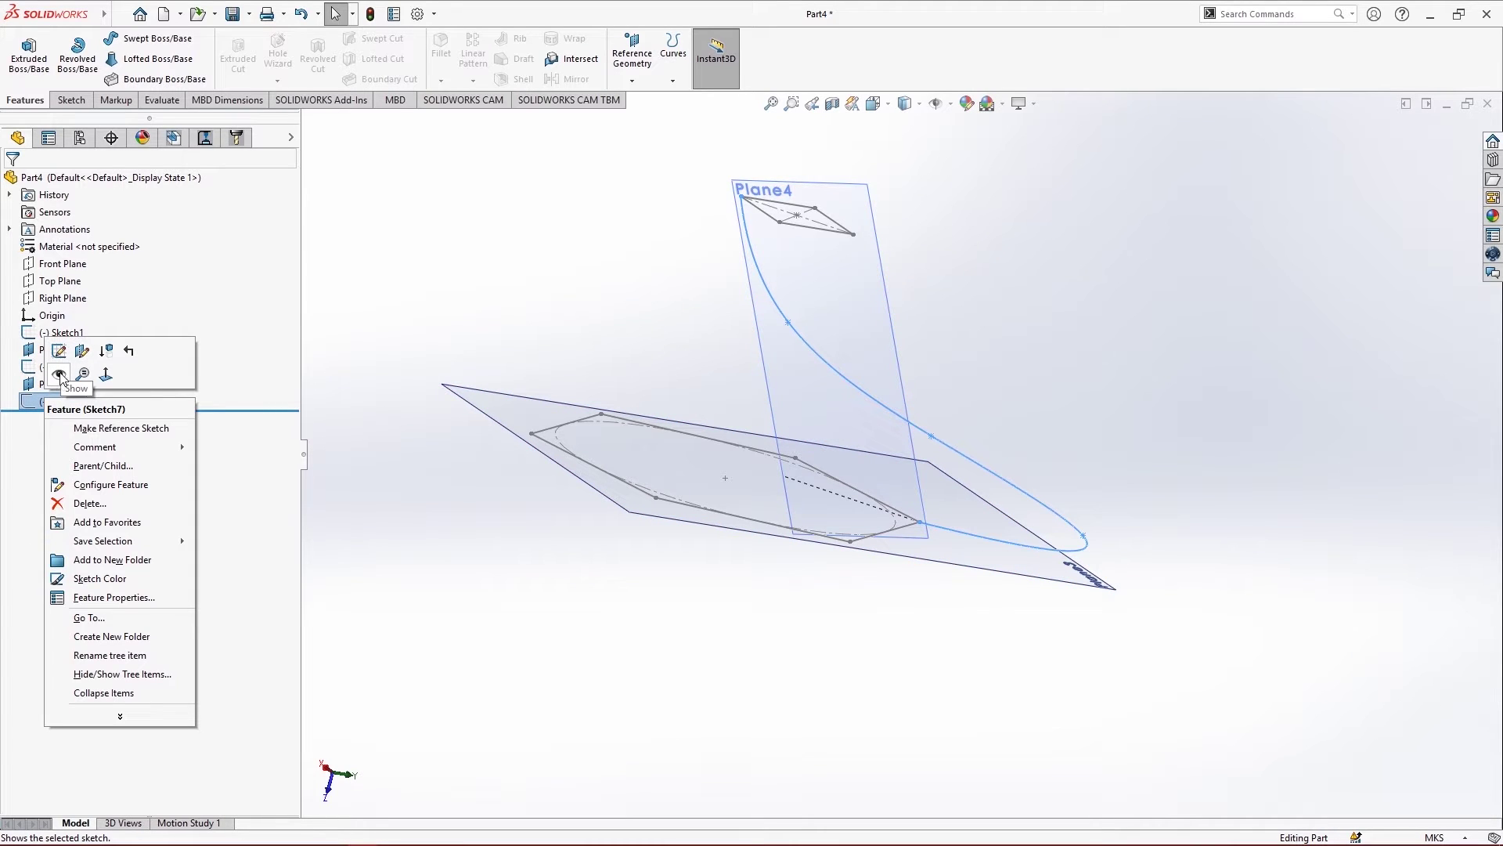
{"action": "left_click", "coordinate": [60, 375]}
{"action": "right_click", "coordinate": [68, 402]}
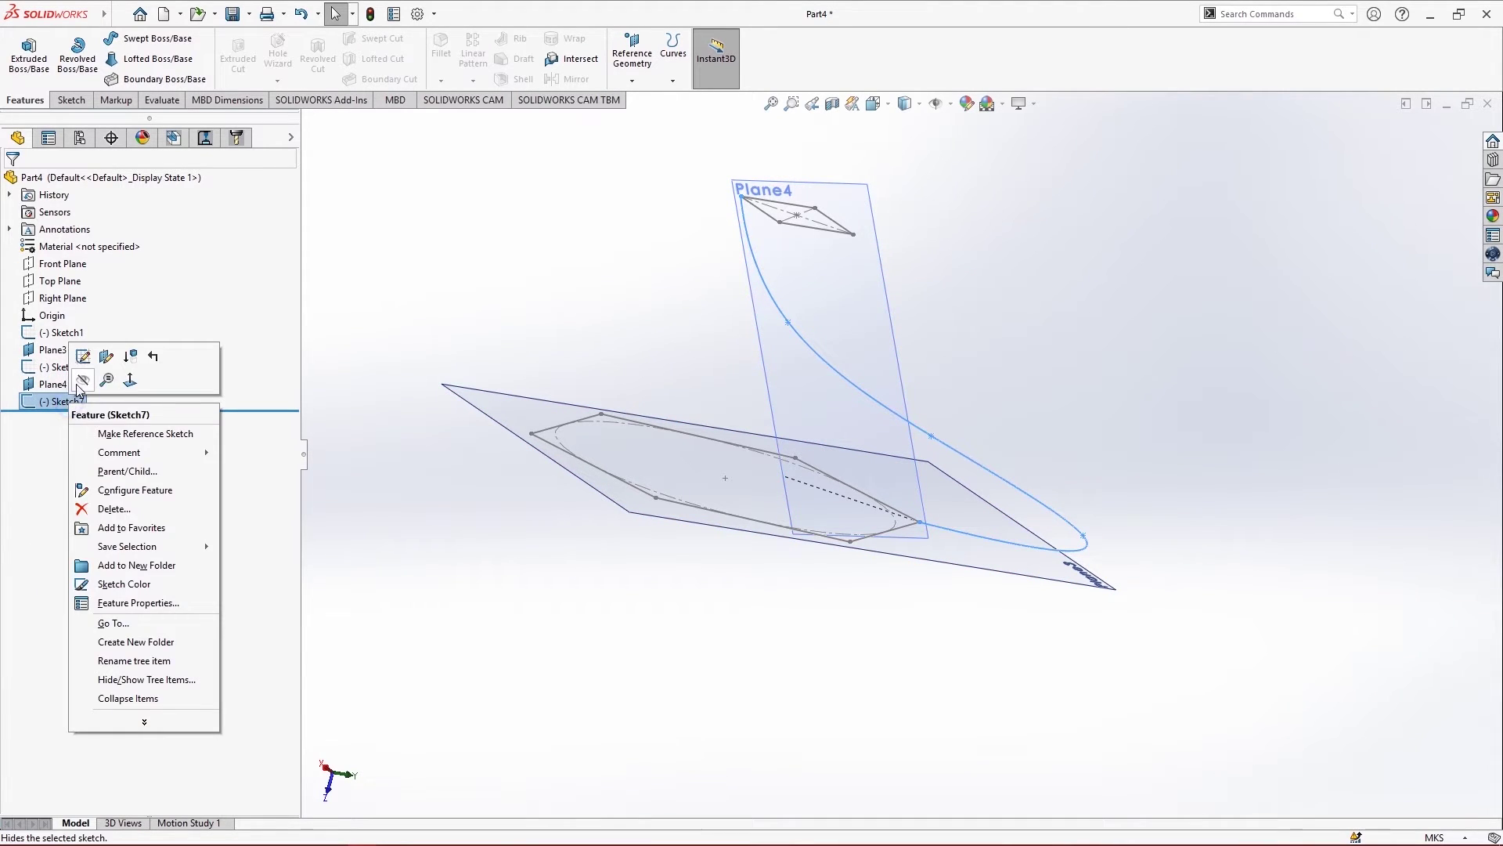
{"action": "left_click", "coordinate": [76, 381]}
{"action": "left_click", "coordinate": [533, 259]}
{"action": "middle_click_drag", "start_coordinate": [598, 316], "coordinate": [638, 367]}
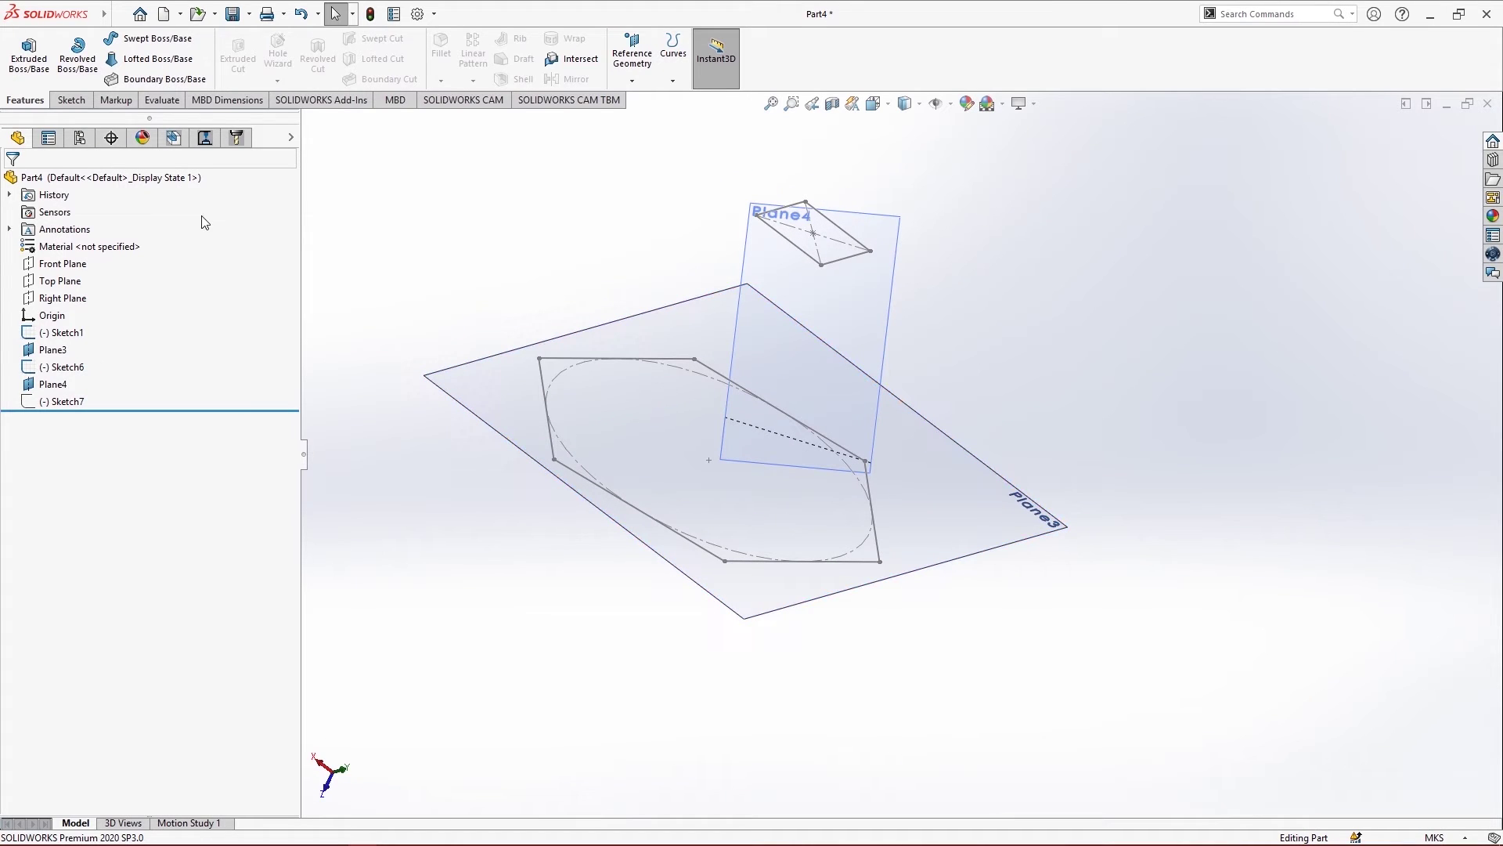
{"action": "left_click", "coordinate": [156, 81]}
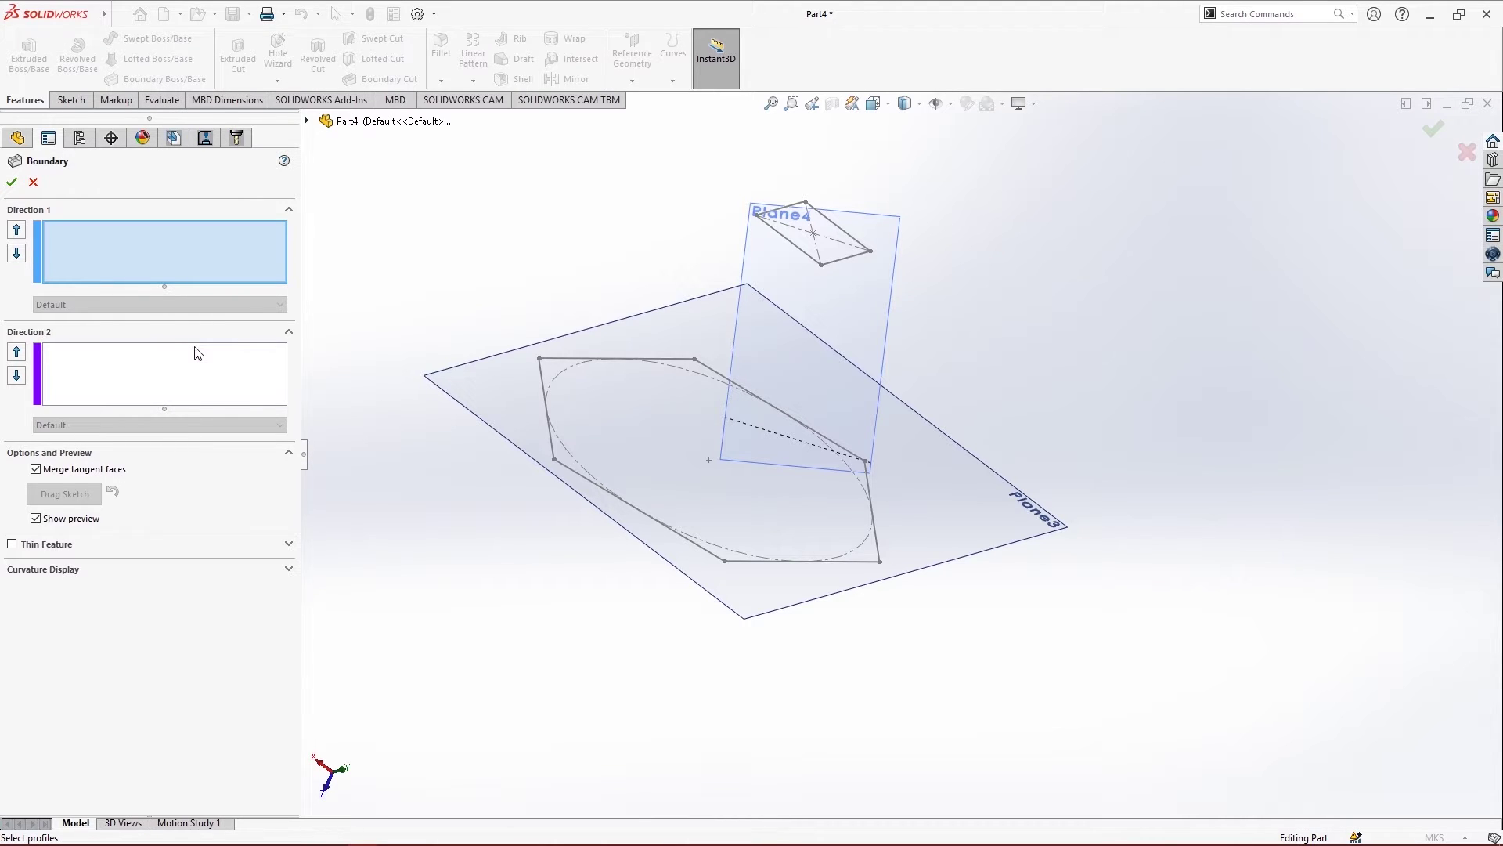
{"action": "left_click", "coordinate": [40, 187]}
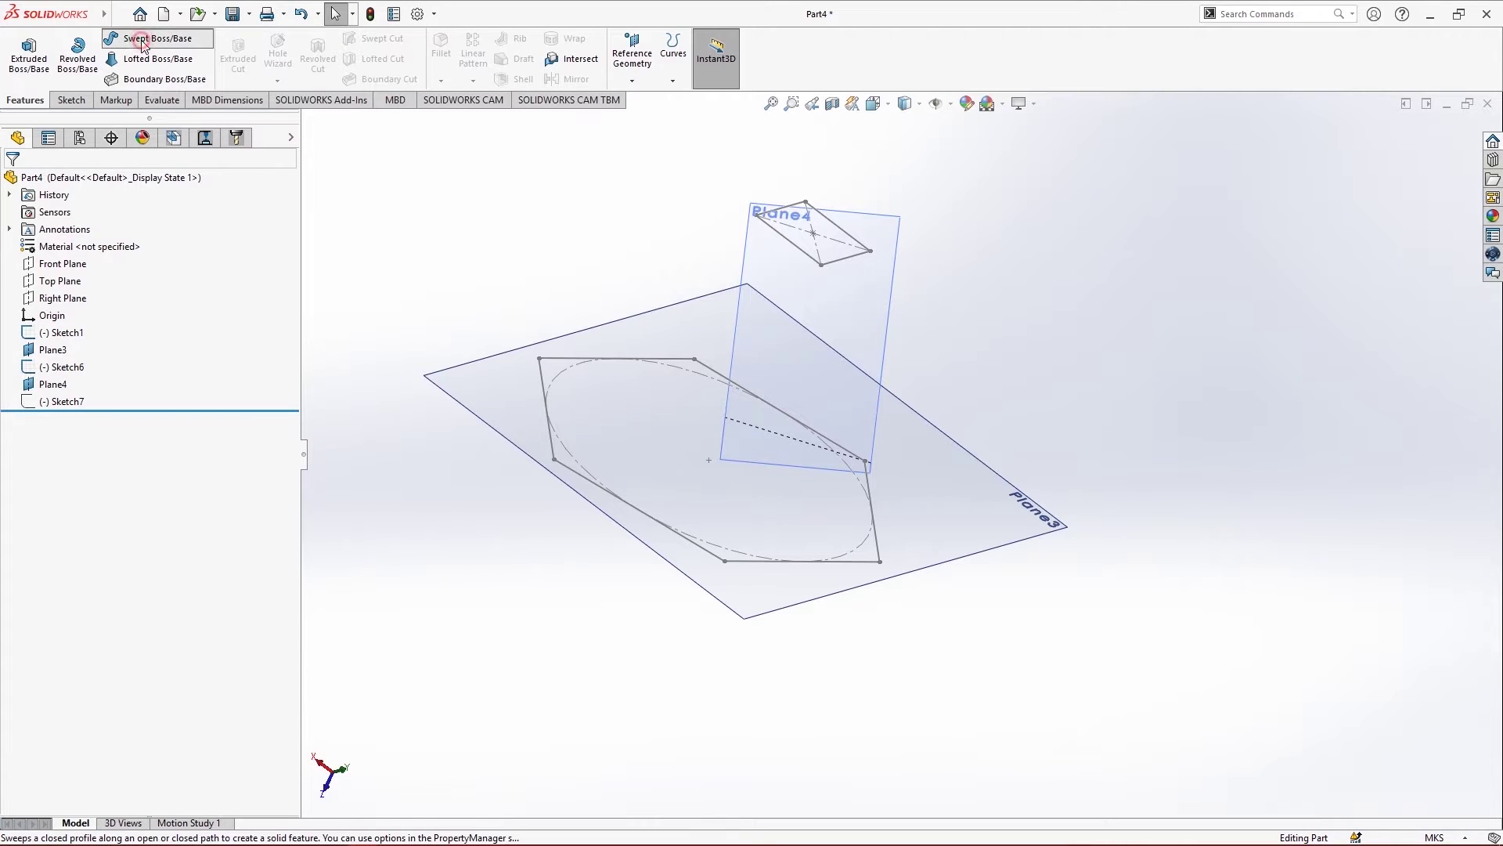
{"action": "left_click", "coordinate": [152, 38]}
{"action": "left_click", "coordinate": [33, 182]}
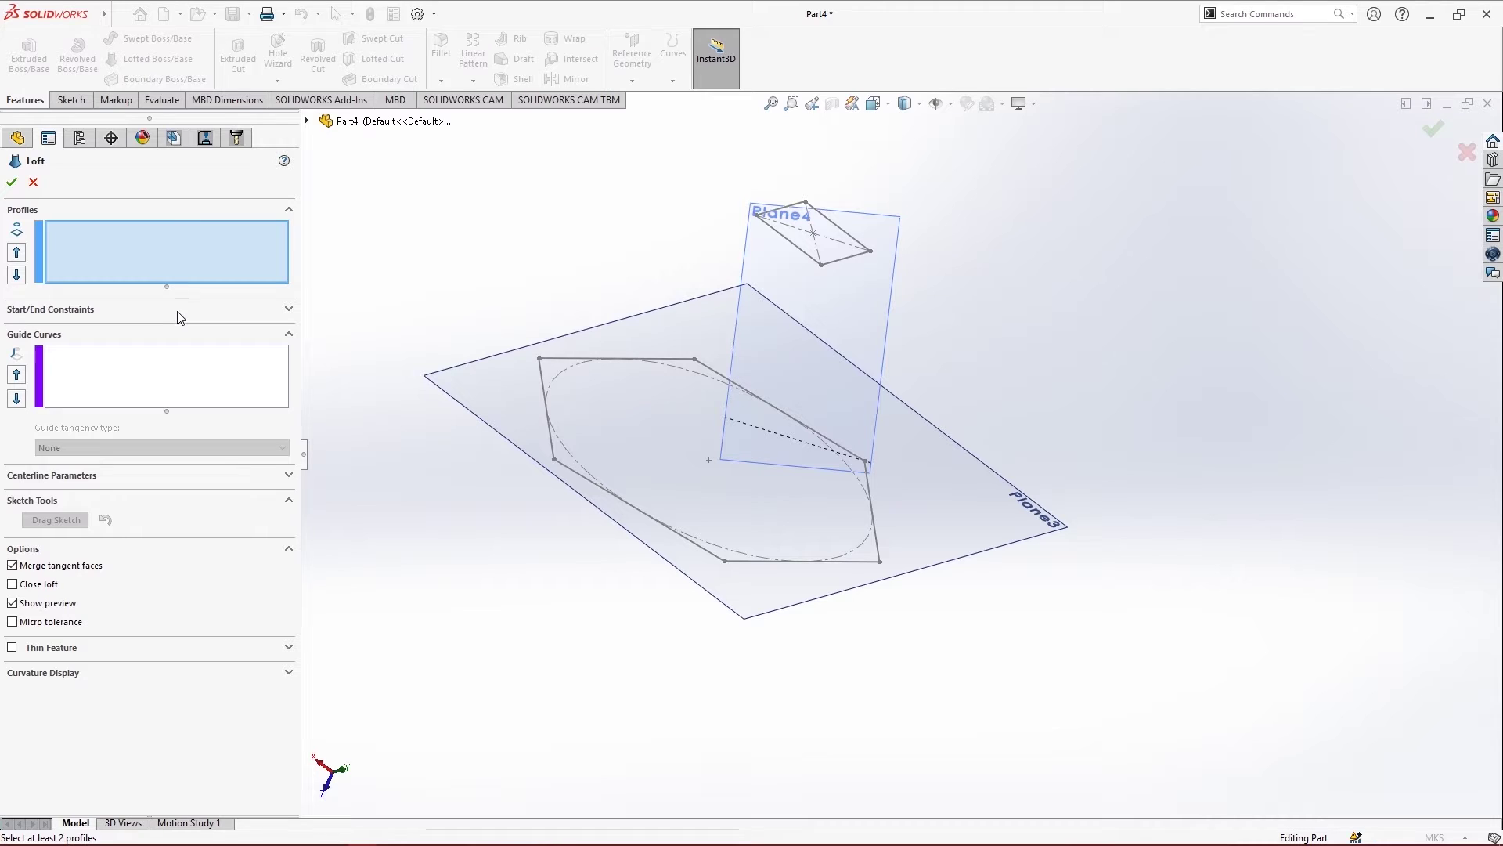
{"action": "left_click", "coordinate": [33, 183]}
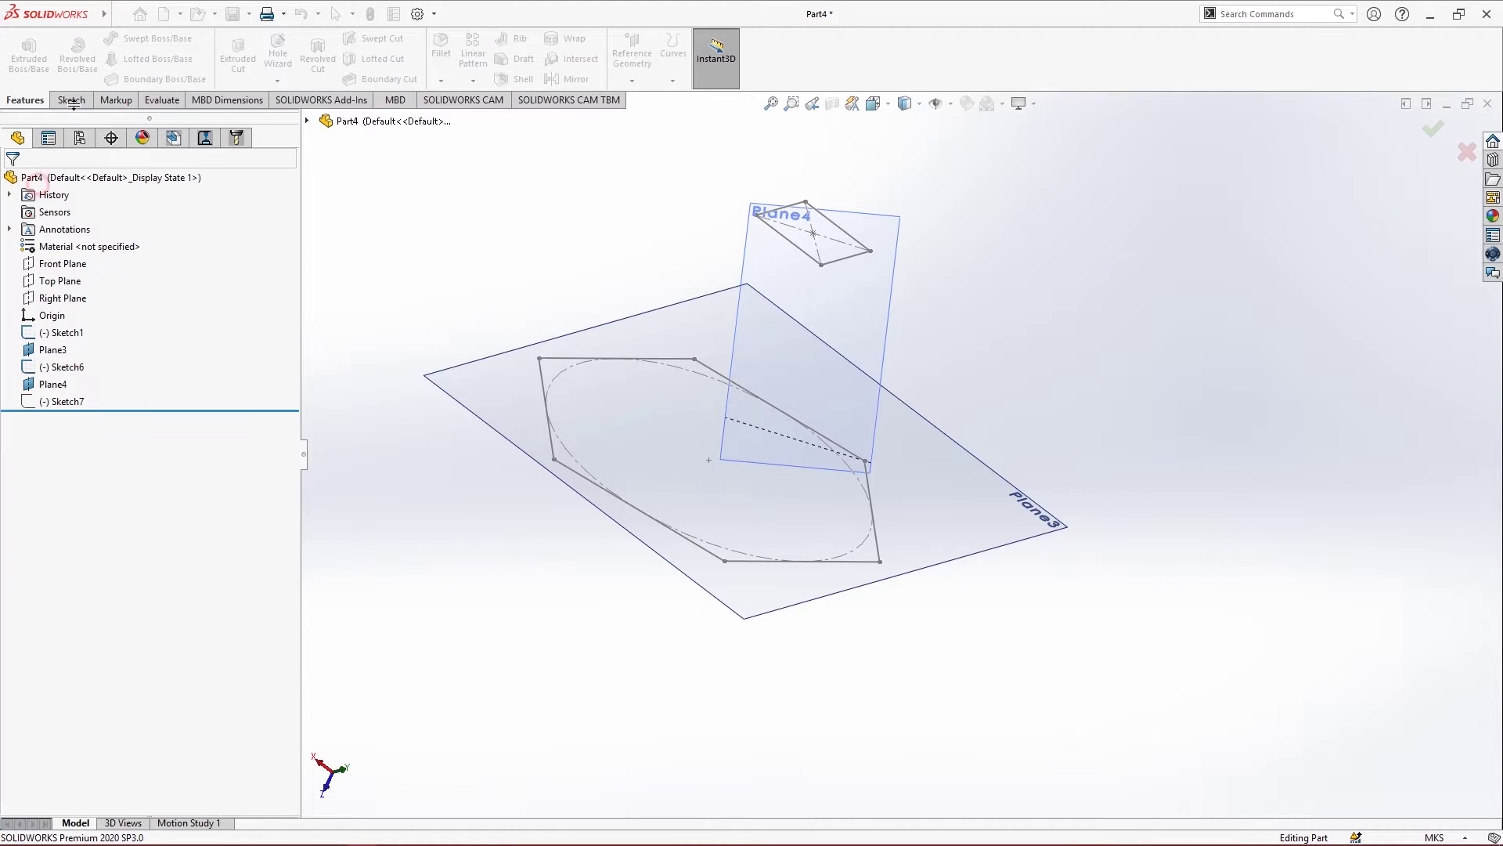
Start a boundary boss and add the hexagon's region as its first Direction 1 profile using the SelectionManager
{"action": "left_click", "coordinate": [157, 79]}
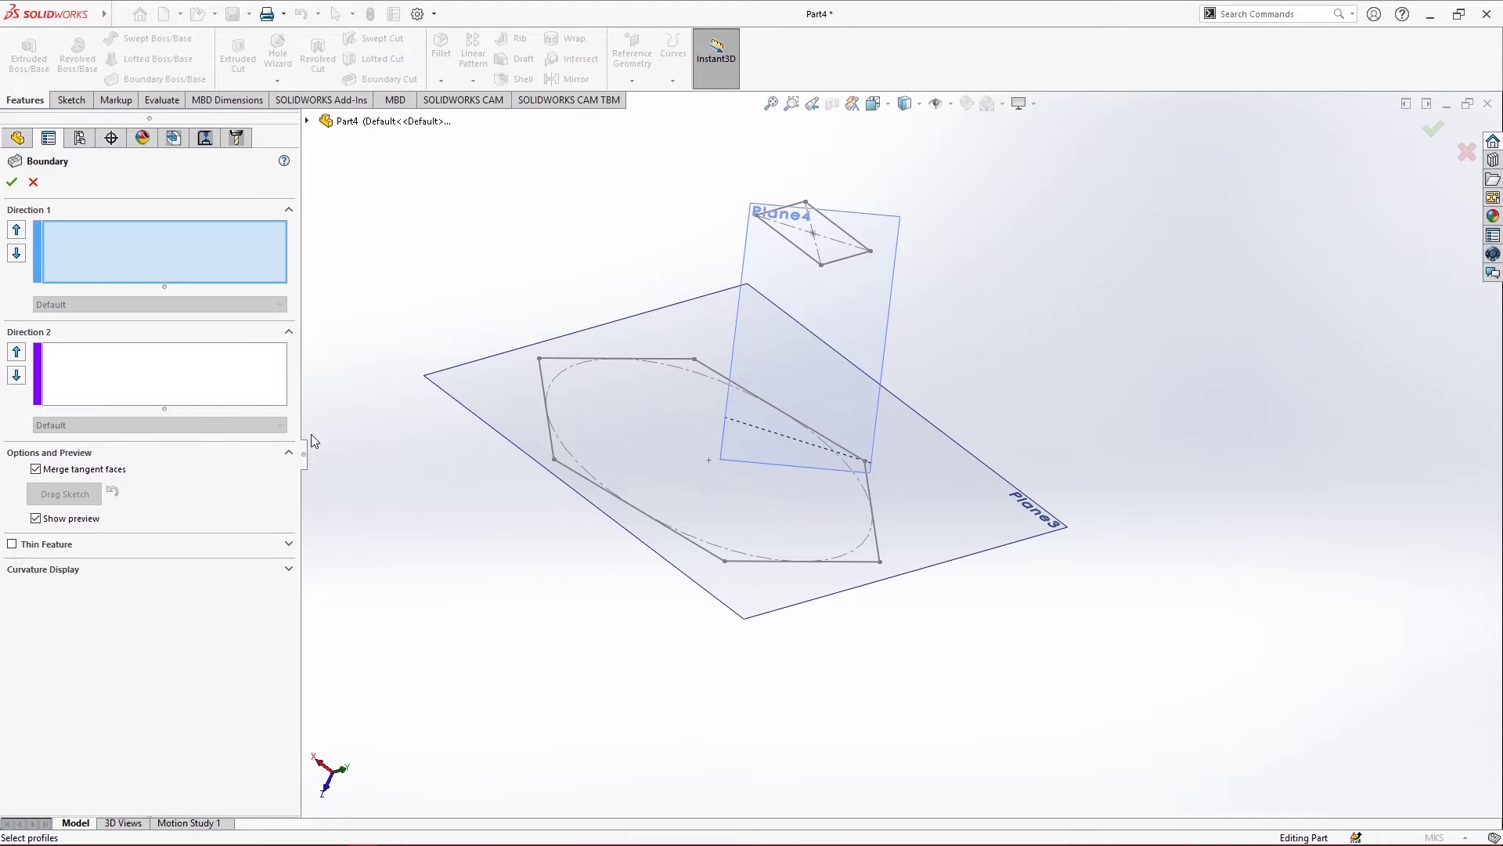
{"action": "right_click", "coordinate": [163, 256]}
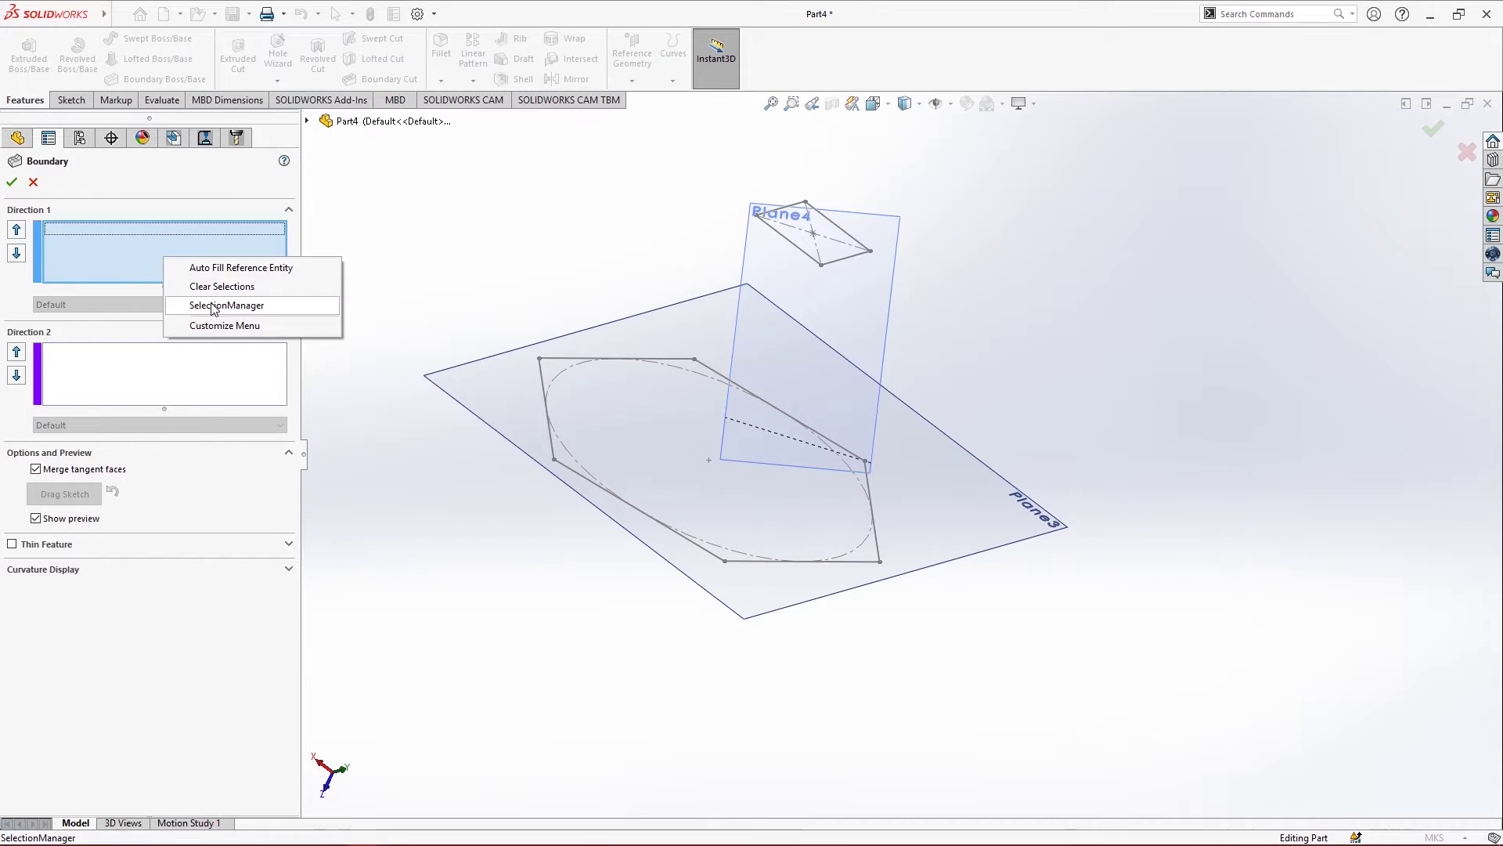
{"action": "left_click", "coordinate": [235, 295]}
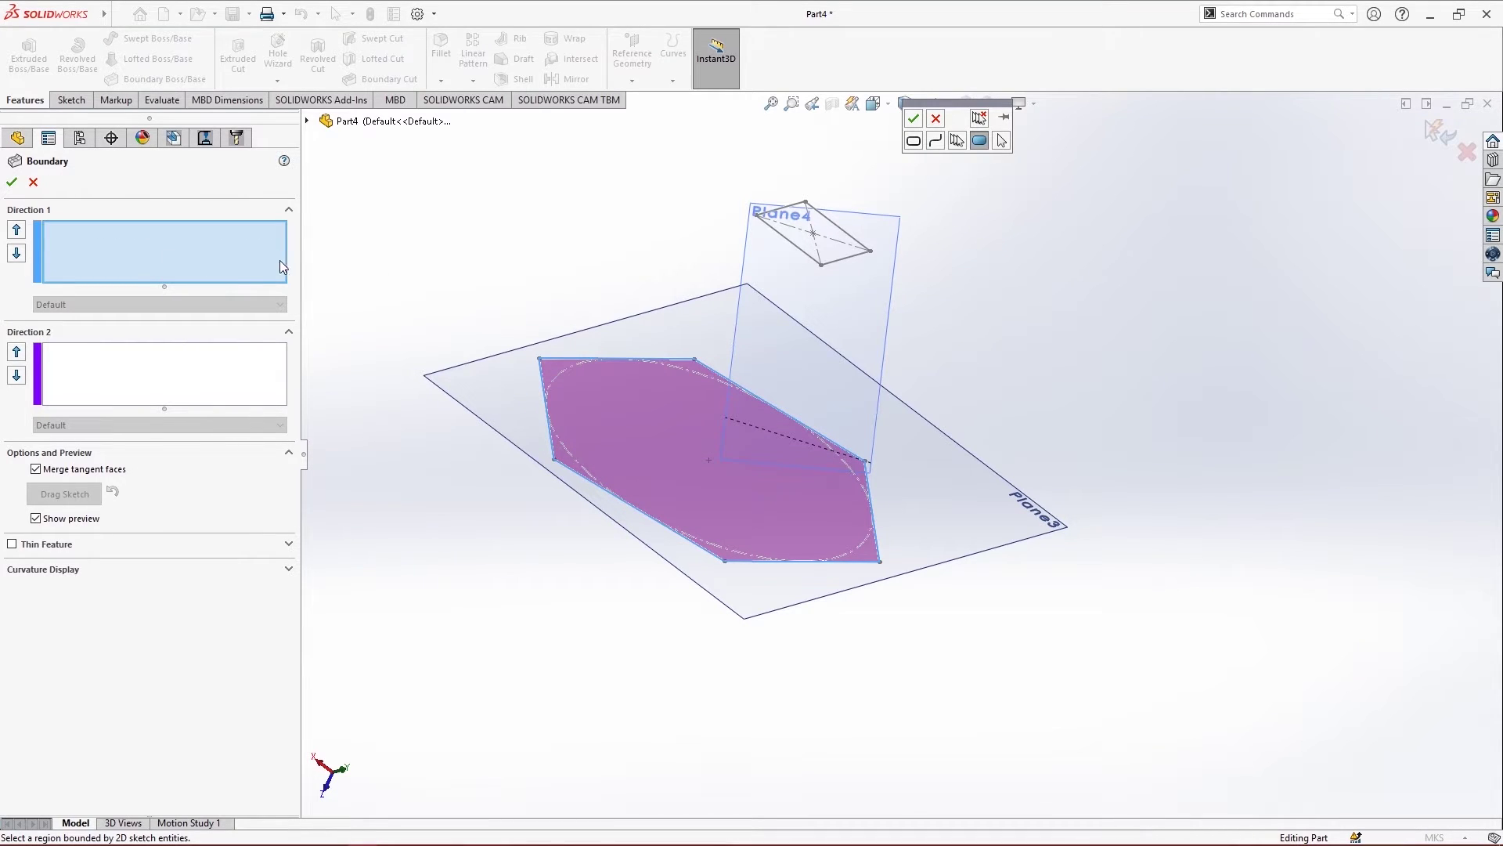
{"action": "left_click", "coordinate": [913, 118]}
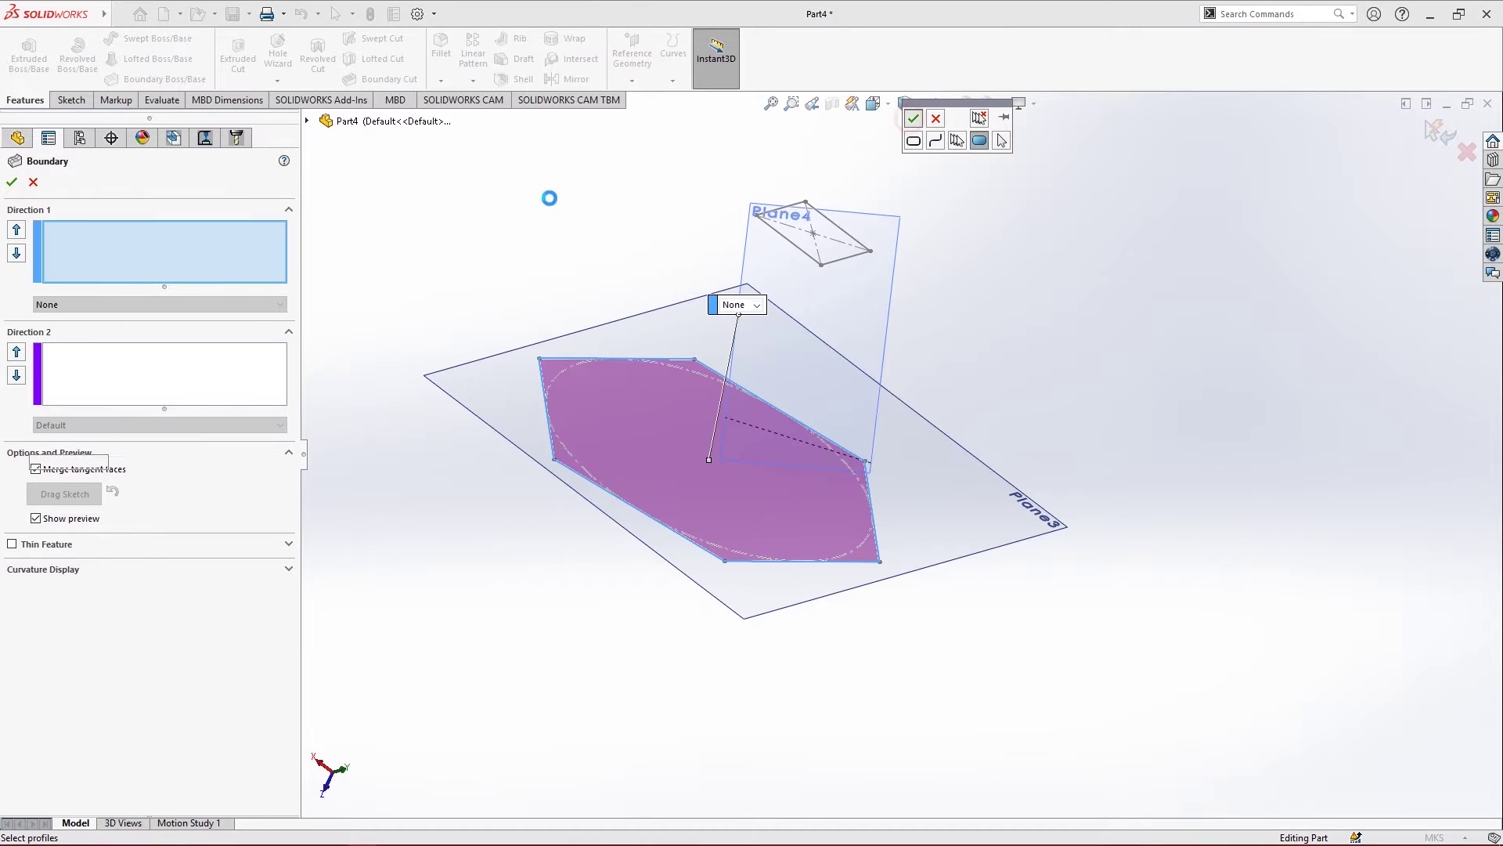
Add the small rectangle's region as the second Direction 1 profile of the boundary boss using the SelectionManager
{"action": "right_click", "coordinate": [219, 274]}
{"action": "left_click", "coordinate": [270, 319]}
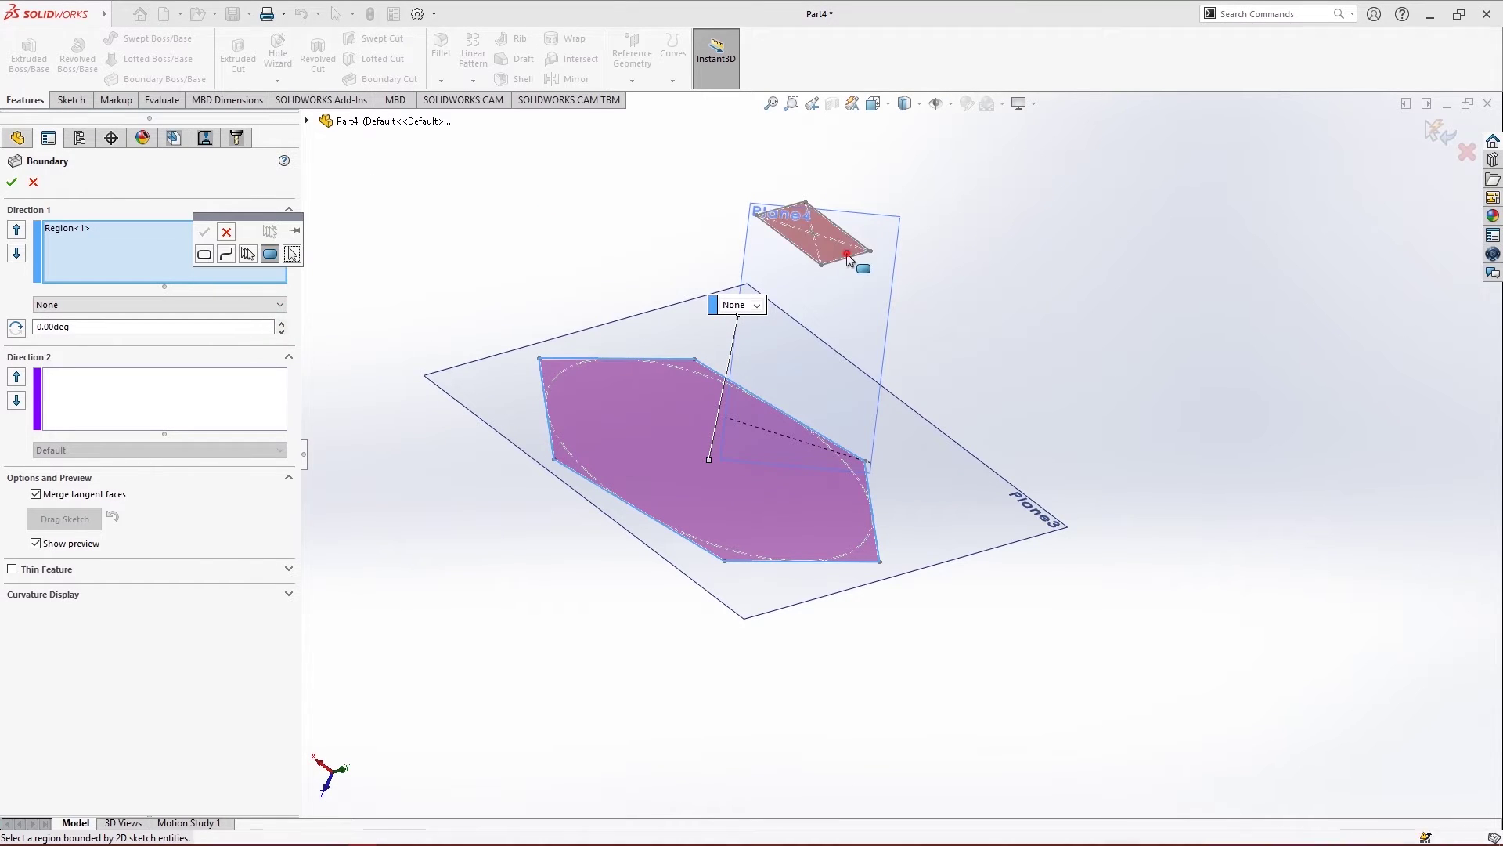
{"action": "left_click", "coordinate": [771, 226]}
{"action": "left_click", "coordinate": [204, 232]}
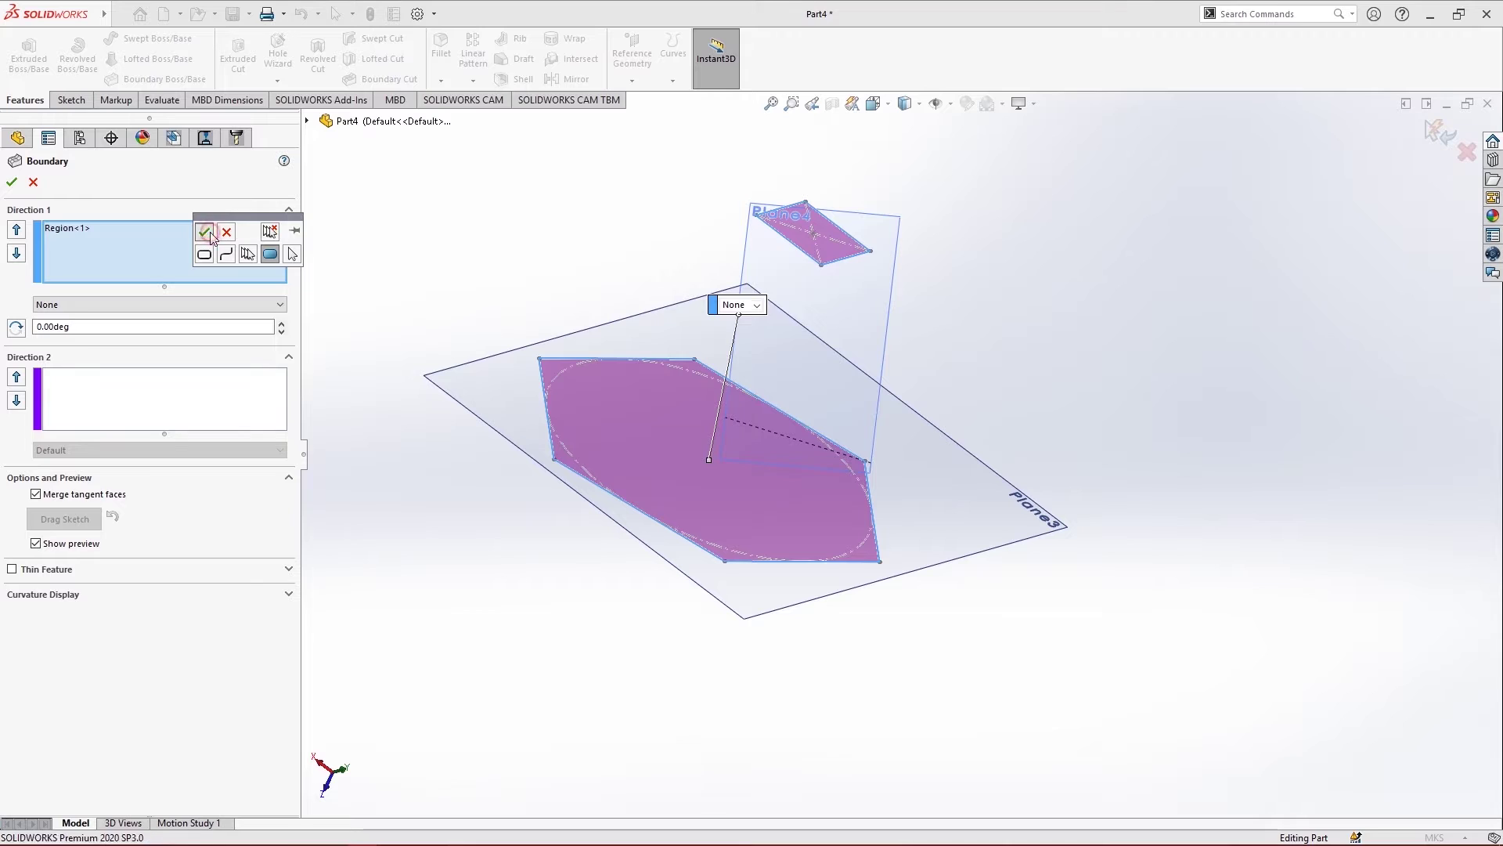
Move the boundary connector on the rectangle profile to the adjacent corner to change the twist
{"action": "middle_click_drag", "start_coordinate": [890, 260], "coordinate": [852, 284]}
{"action": "scroll", "coordinate": [844, 316], "scroll_direction": "down", "scroll_amount": 3}
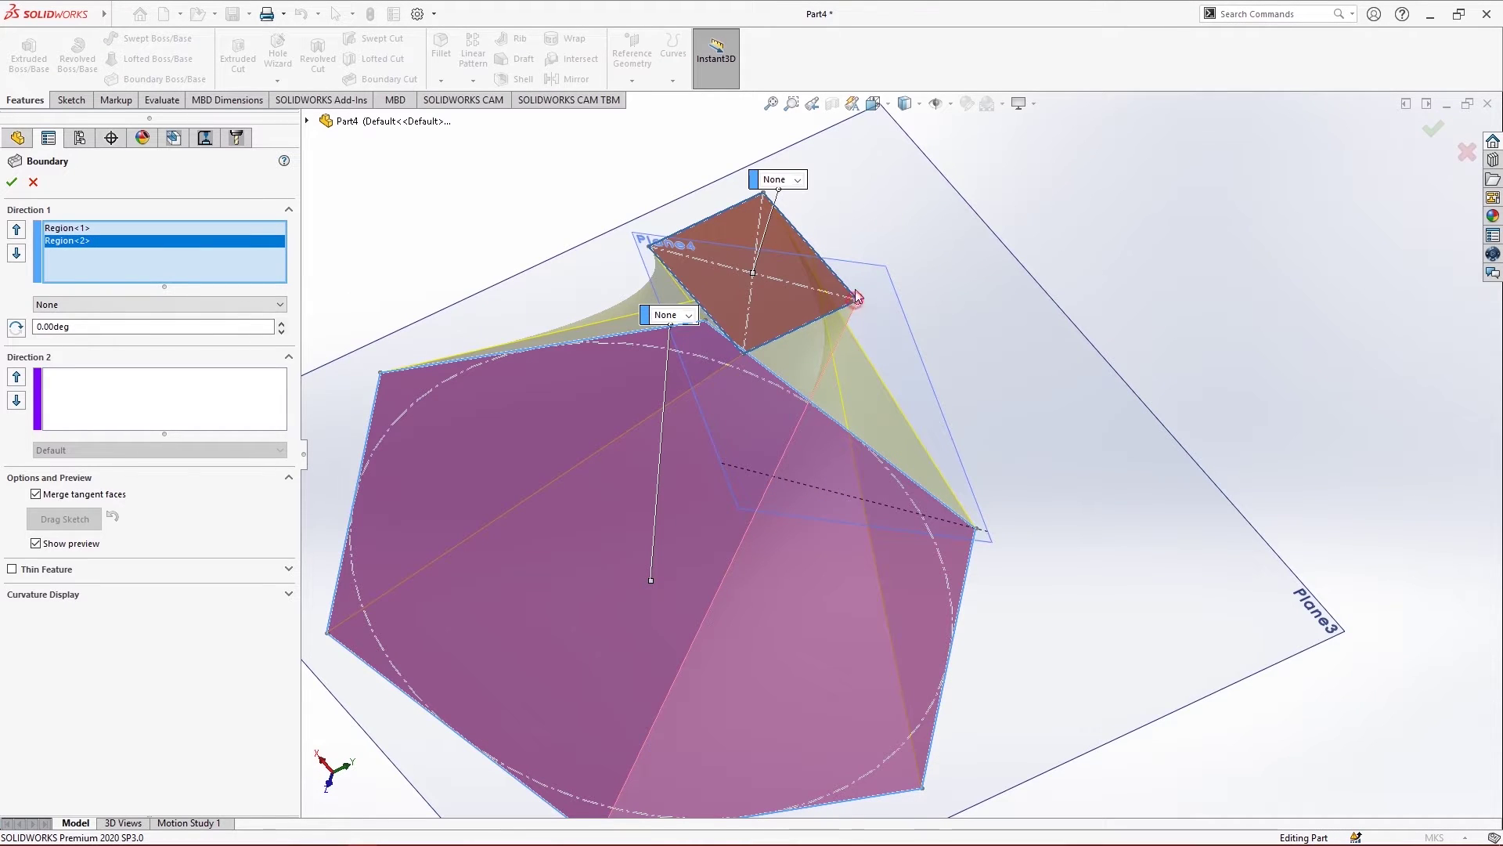
{"action": "left_click_drag", "start_coordinate": [853, 301], "coordinate": [796, 196]}
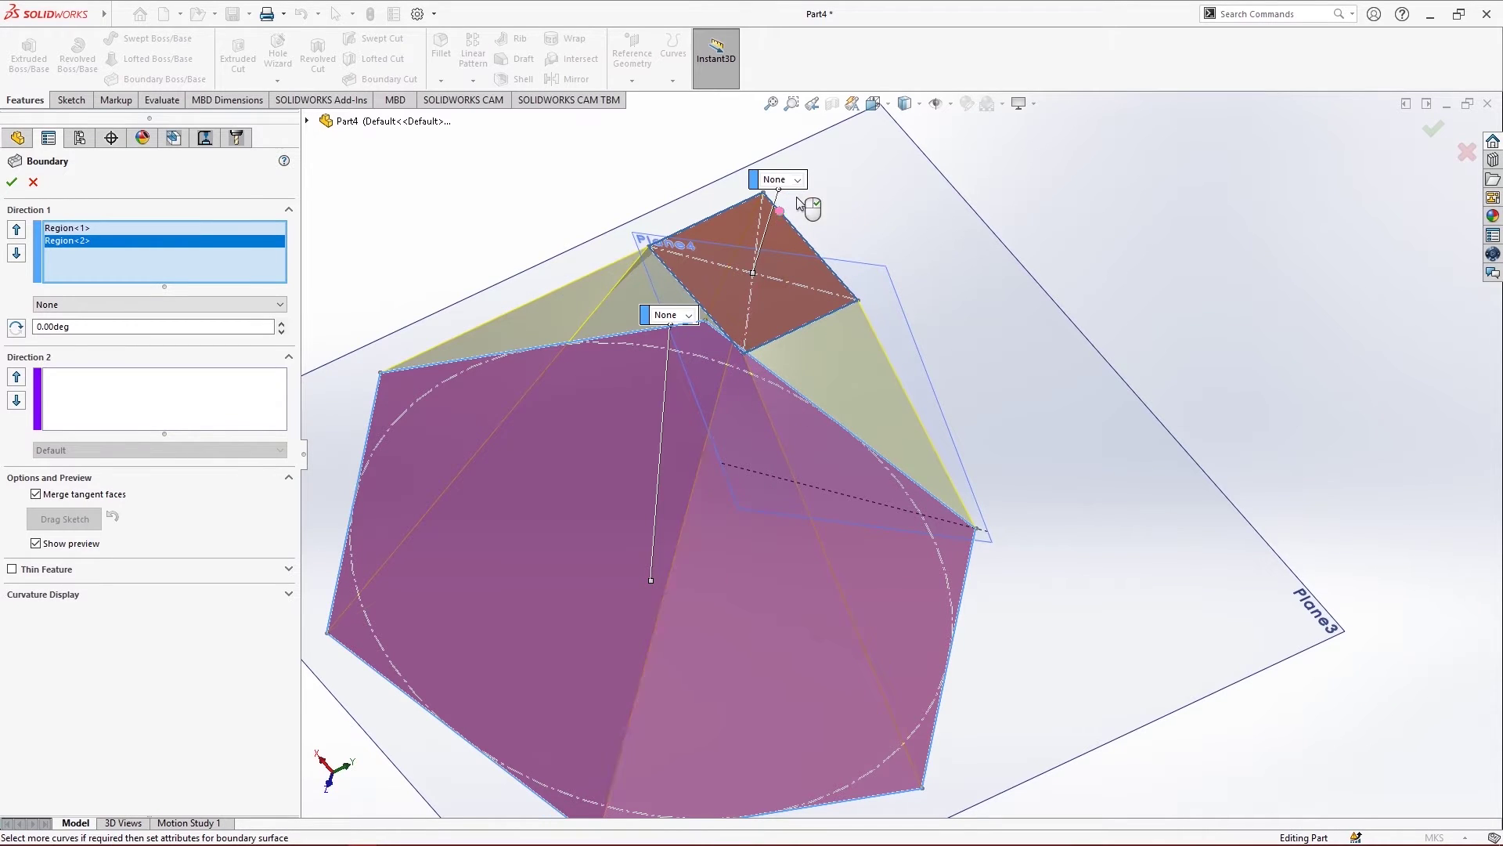
{"action": "middle_click_drag", "start_coordinate": [806, 235], "coordinate": [833, 254]}
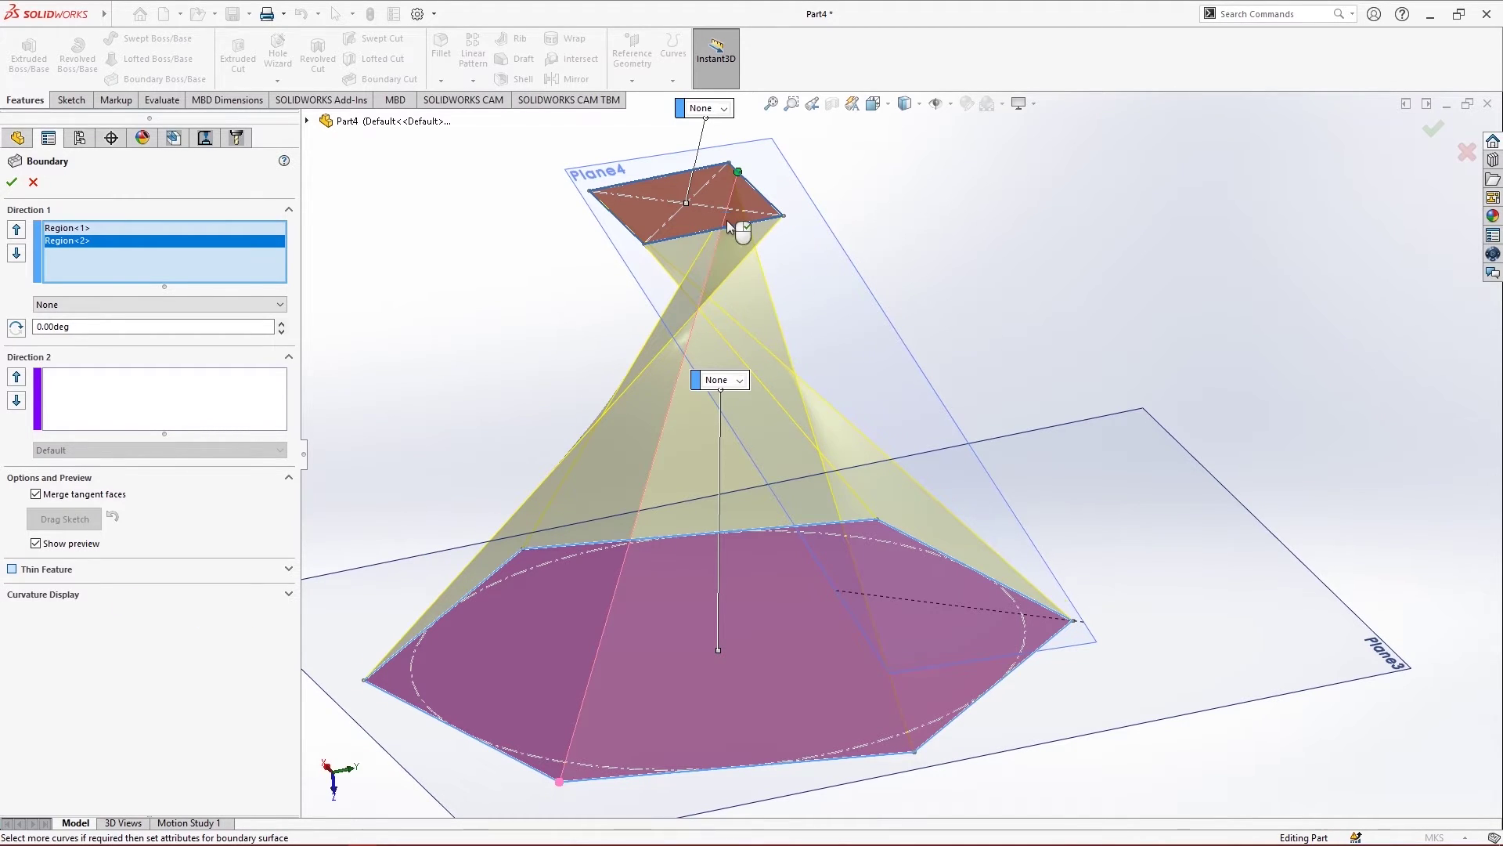
Make the boundary boss a one-direction thin feature 0.01 m thick and accept it
{"action": "middle_click_drag", "start_coordinate": [688, 269], "coordinate": [749, 346]}
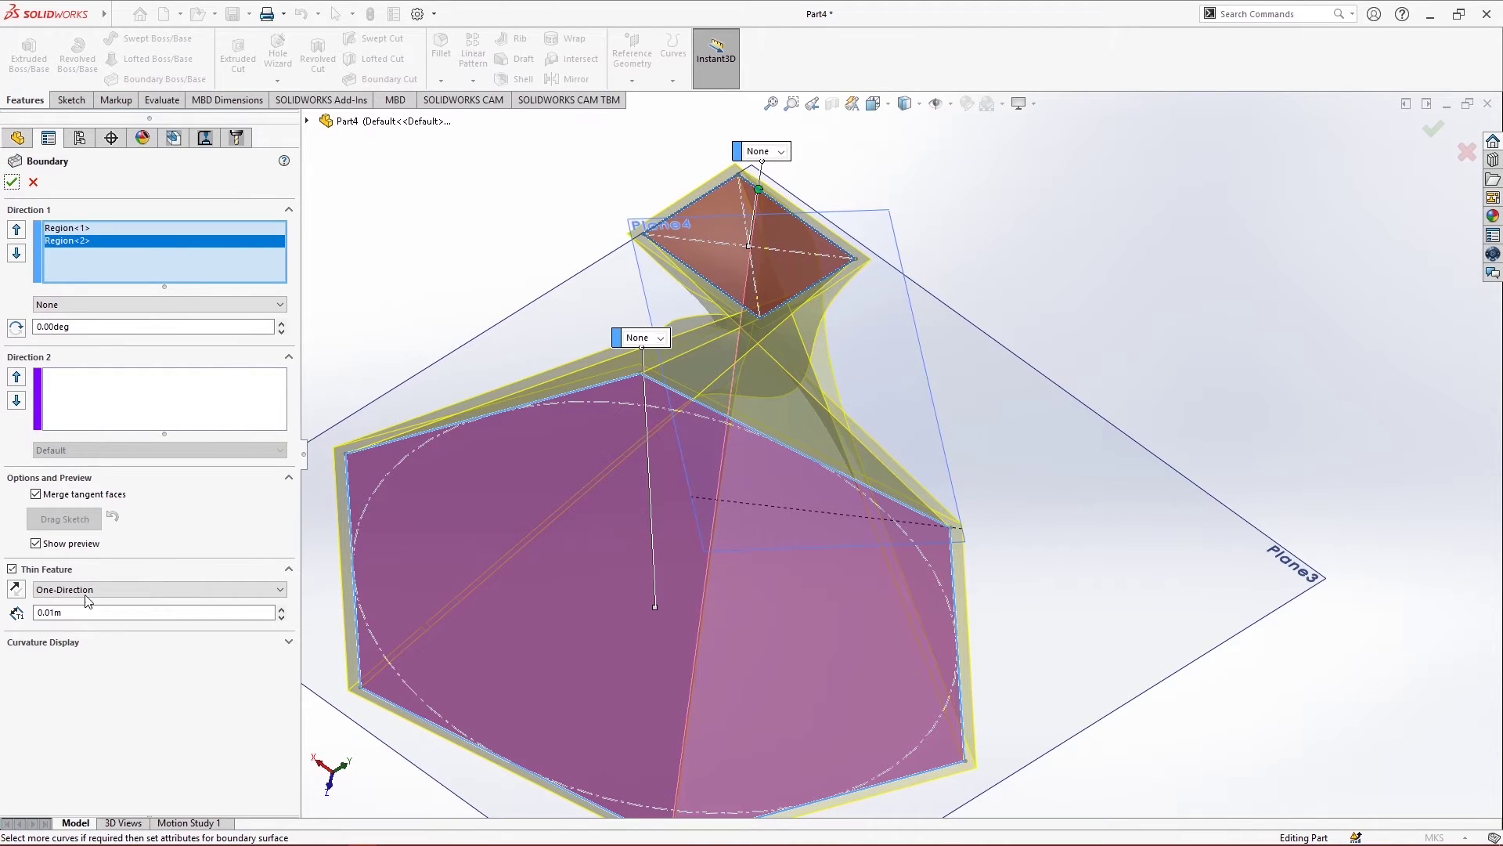
{"action": "left_click", "coordinate": [10, 183]}
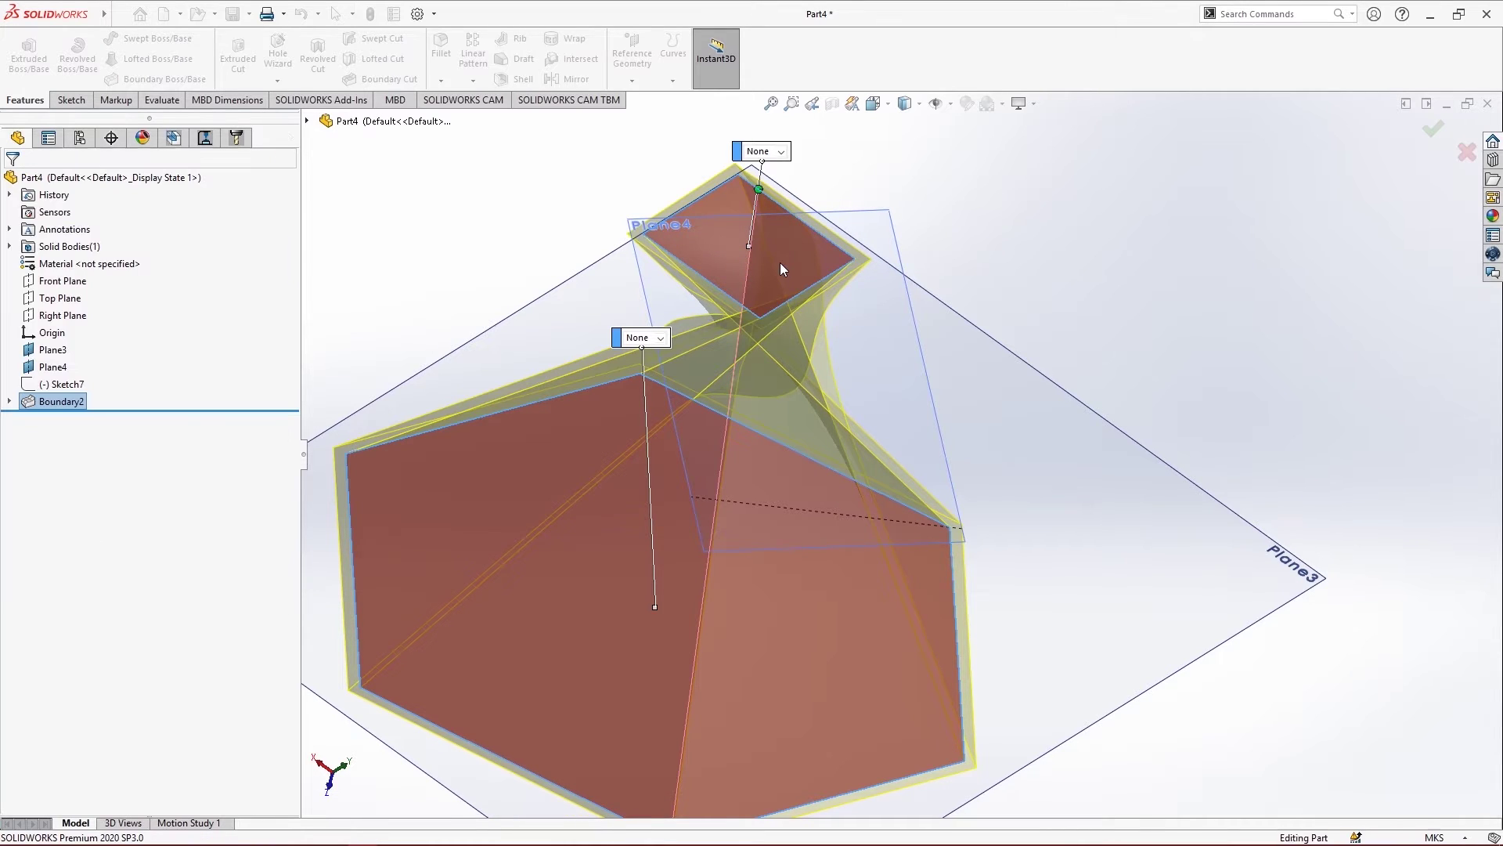
{"action": "middle_click_drag", "start_coordinate": [870, 683], "coordinate": [870, 242]}
{"action": "scroll", "coordinate": [729, 720], "scroll_direction": "up", "scroll_amount": 5}
{"action": "middle_click_drag", "start_coordinate": [820, 589], "coordinate": [490, 762]}
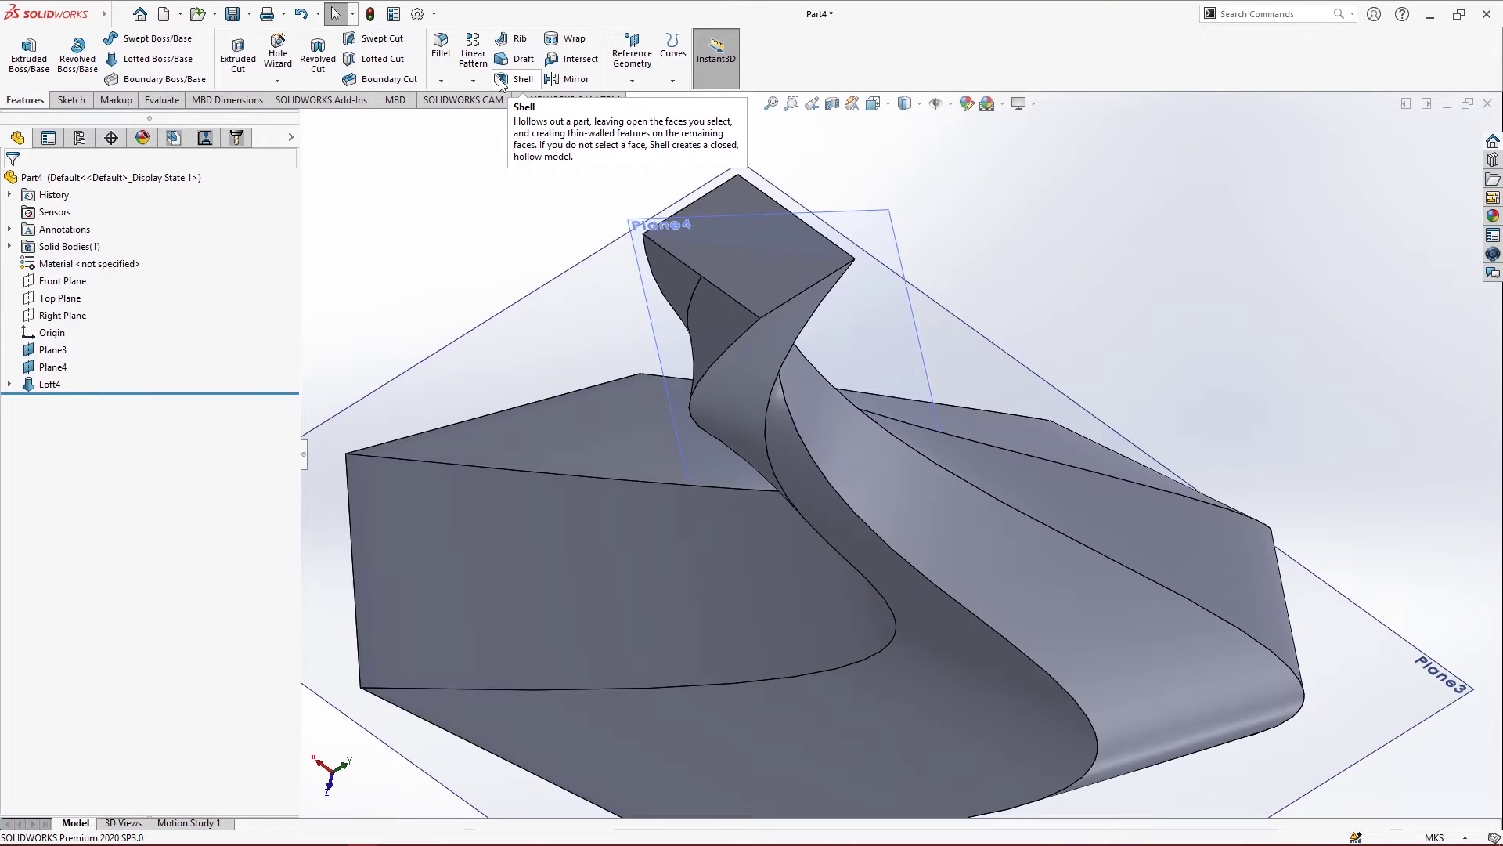
{"action": "scroll", "coordinate": [936, 514], "scroll_direction": "down", "scroll_amount": 5}
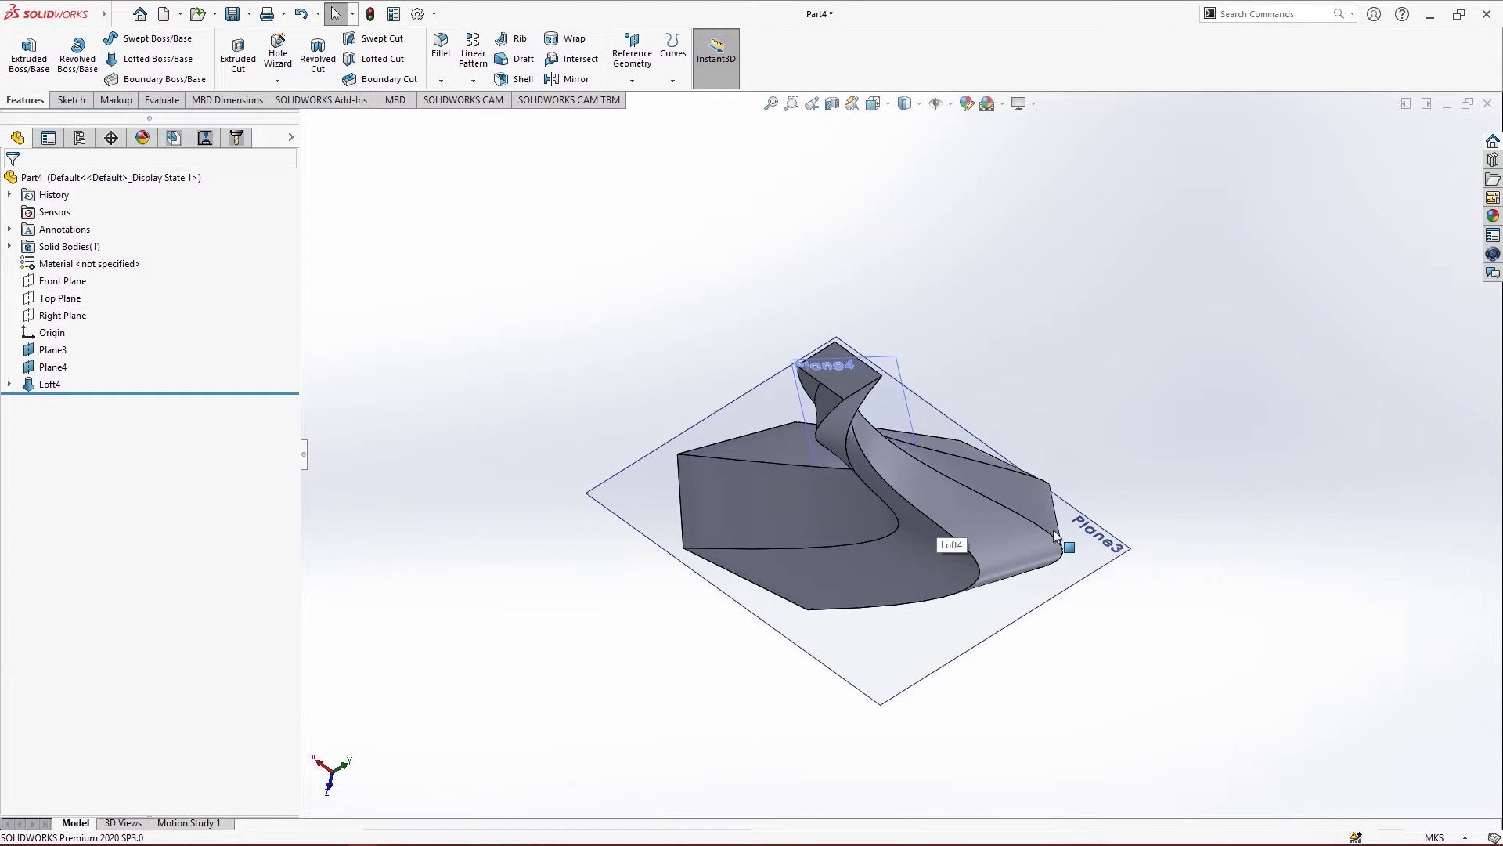
{"action": "middle_click_drag", "start_coordinate": [1064, 541], "coordinate": [890, 255]}
{"action": "middle_click_drag", "start_coordinate": [1125, 546], "coordinate": [1051, 227]}
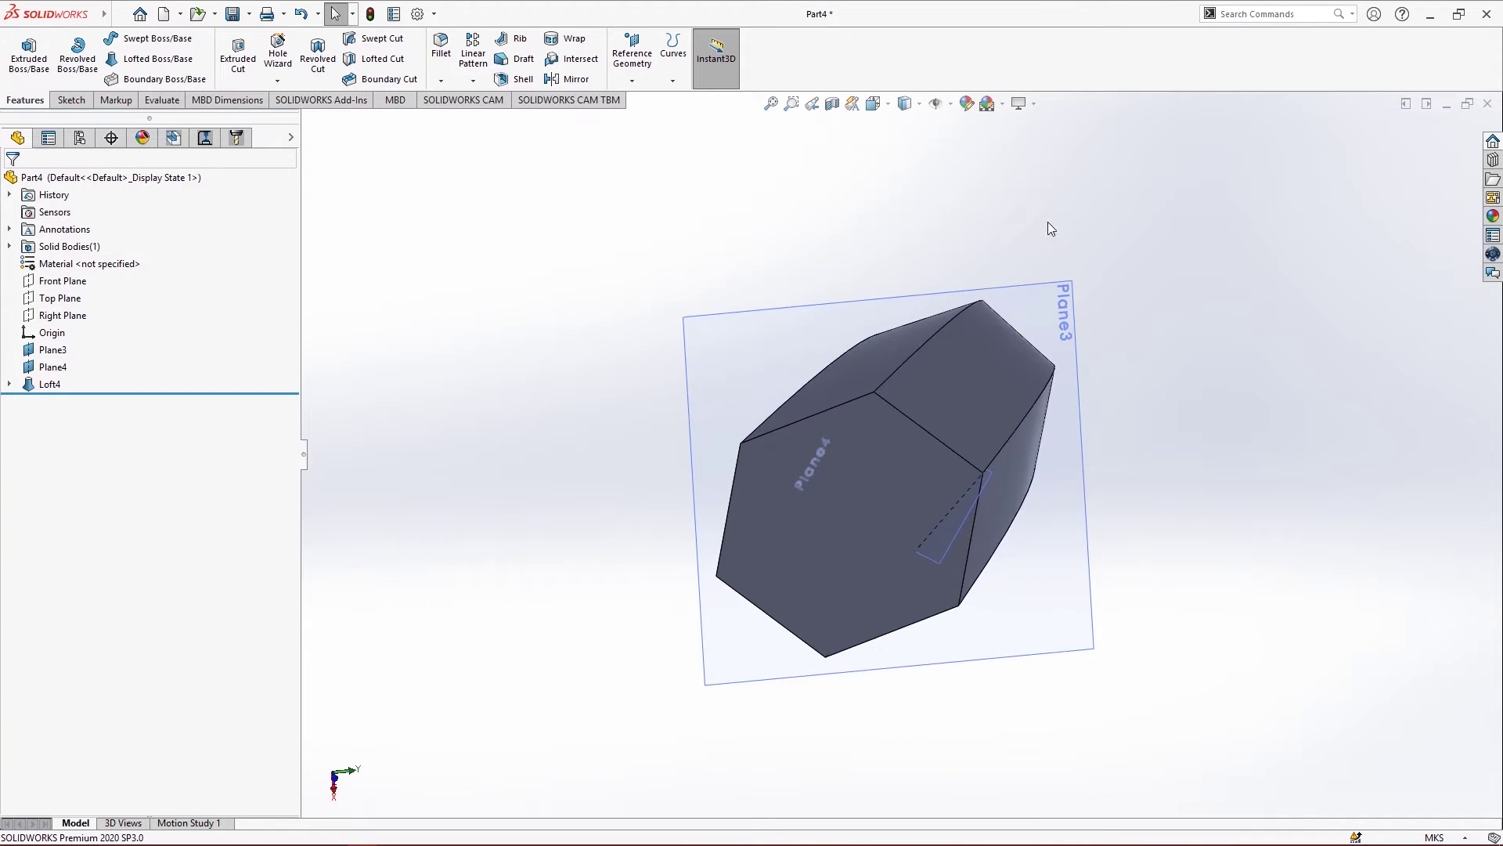
Open a new sketch on the flat hexagonal end face of the loft
{"action": "left_click", "coordinate": [238, 54]}
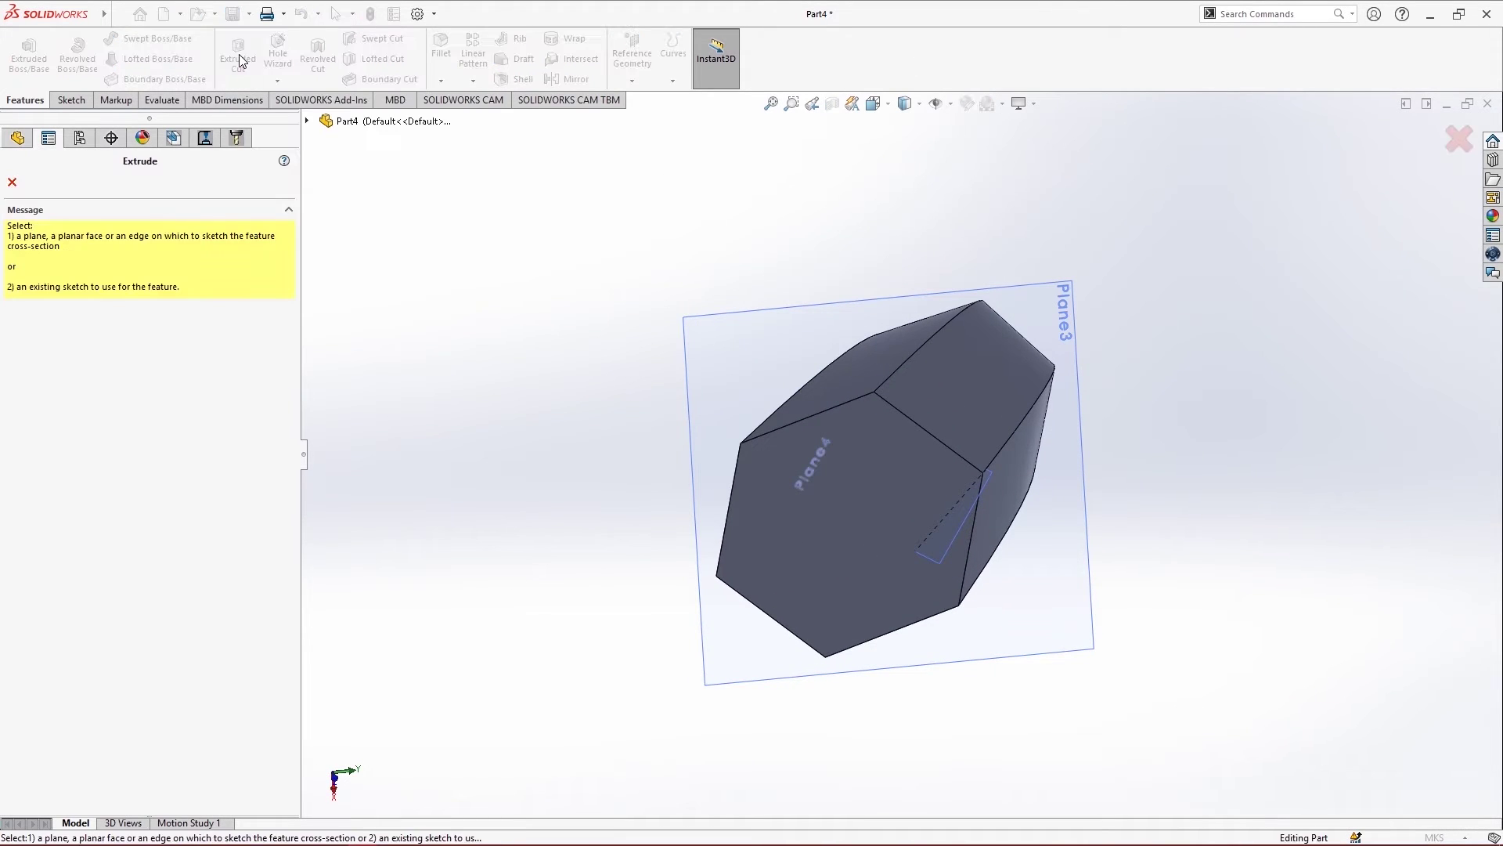
{"action": "left_click", "coordinate": [14, 181]}
{"action": "middle_click_drag", "start_coordinate": [895, 426], "coordinate": [961, 229]}
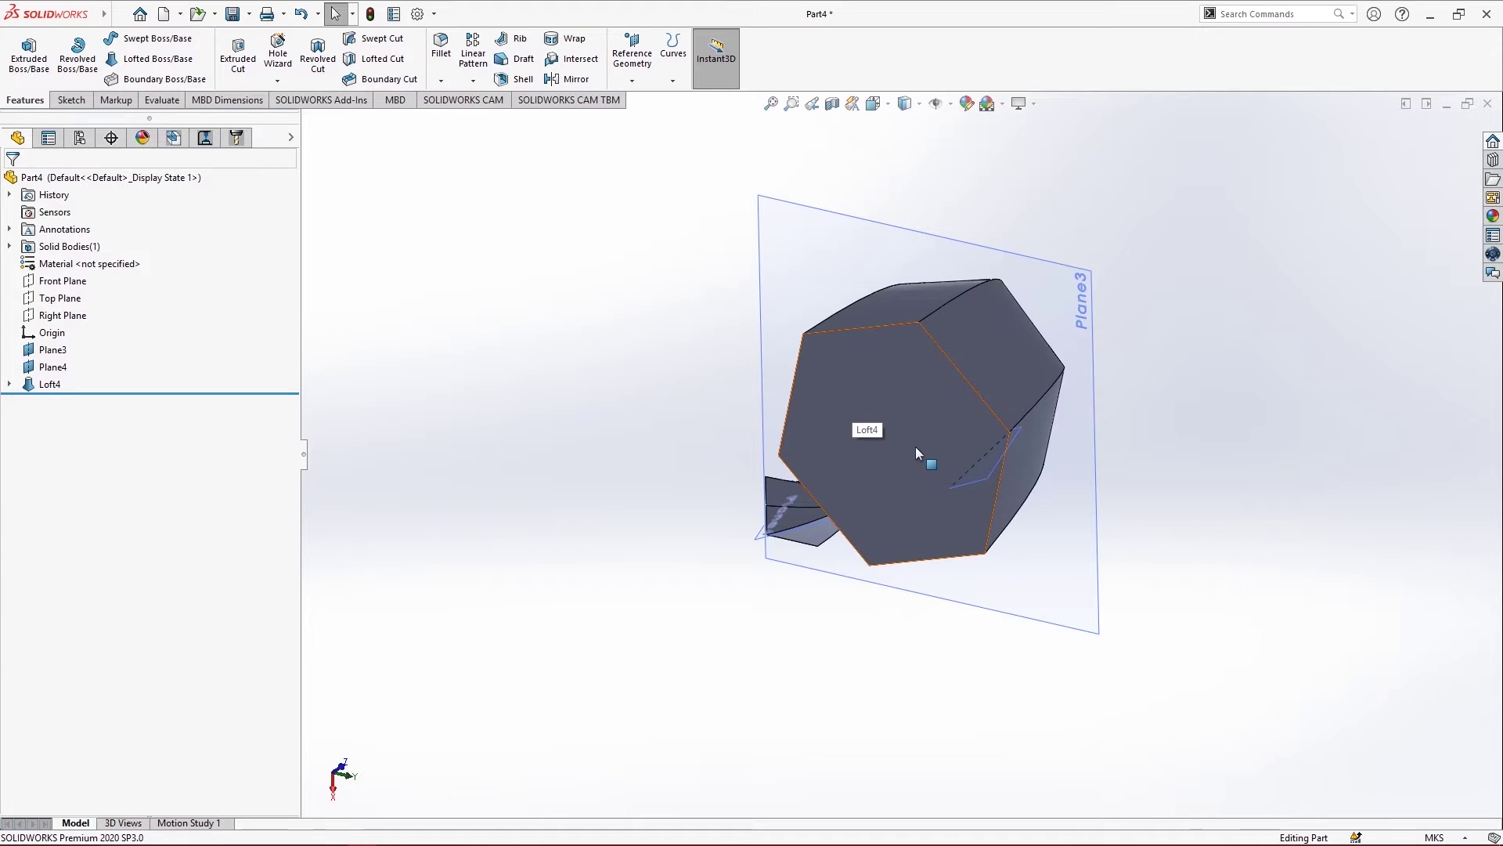
{"action": "middle_click_drag", "start_coordinate": [914, 447], "coordinate": [910, 313]}
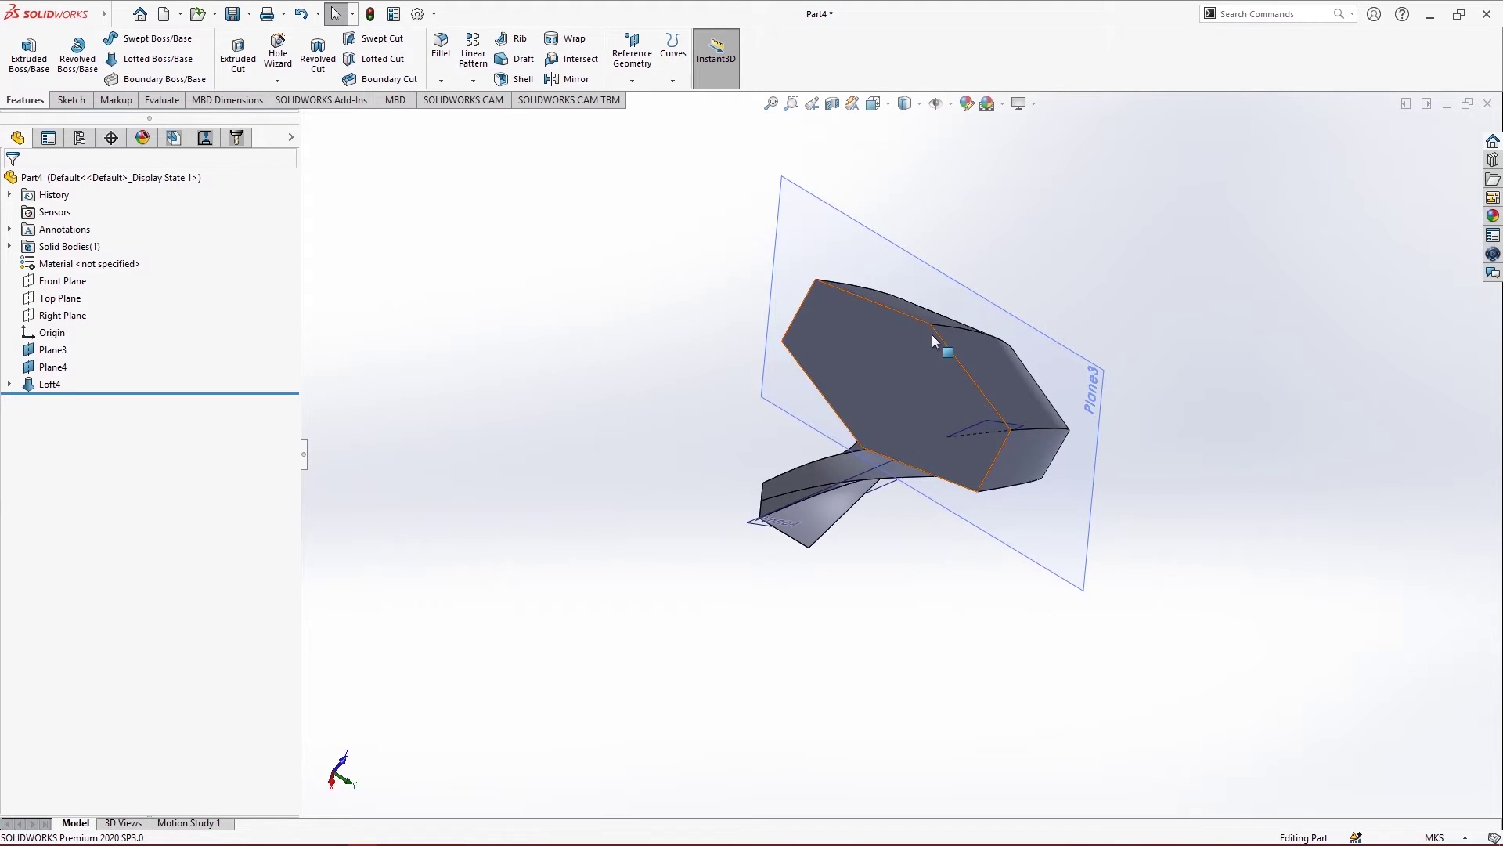
{"action": "left_click", "coordinate": [900, 400]}
{"action": "middle_click_drag", "start_coordinate": [932, 440], "coordinate": [873, 500]}
{"action": "right_click", "coordinate": [870, 366]}
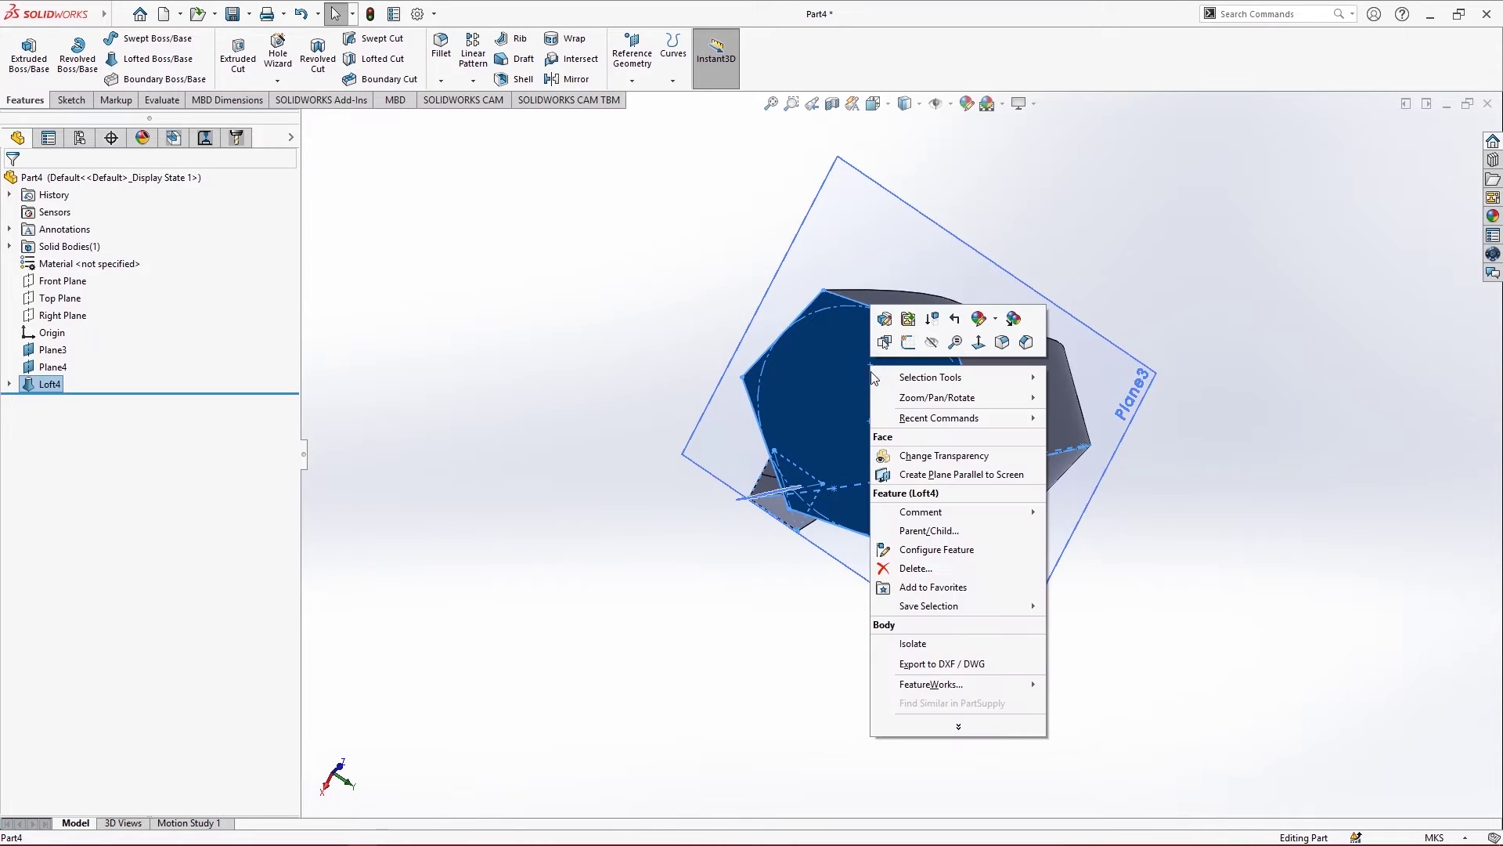
{"action": "left_click", "coordinate": [909, 343]}
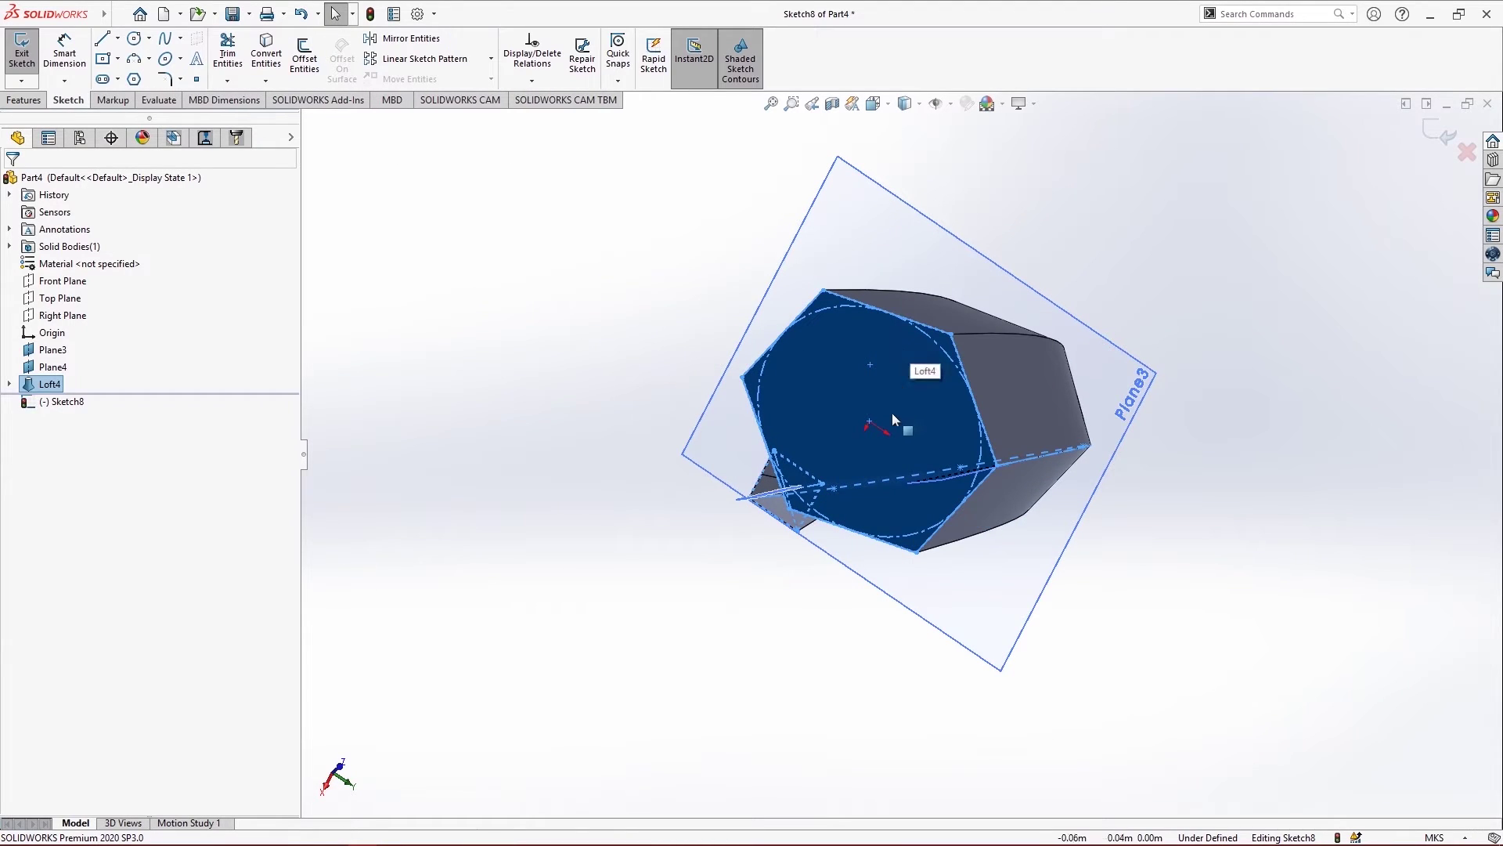
Sketch a center rectangle about 0.11 m by 0.23 m on the hexagonal face, with one corner at the sketch origin
{"action": "mouse_move", "coordinate": [893, 419]}
{"action": "middle_mouse_down"}
{"action": "mouse_move", "coordinate": [862, 435]}
{"action": "mouse_move", "coordinate": [865, 415]}
{"action": "middle_mouse_up"}
{"action": "scroll", "coordinate": [870, 403], "scroll_direction": "down", "scroll_amount": 4}
{"action": "mouse_move", "coordinate": [25, 6]}
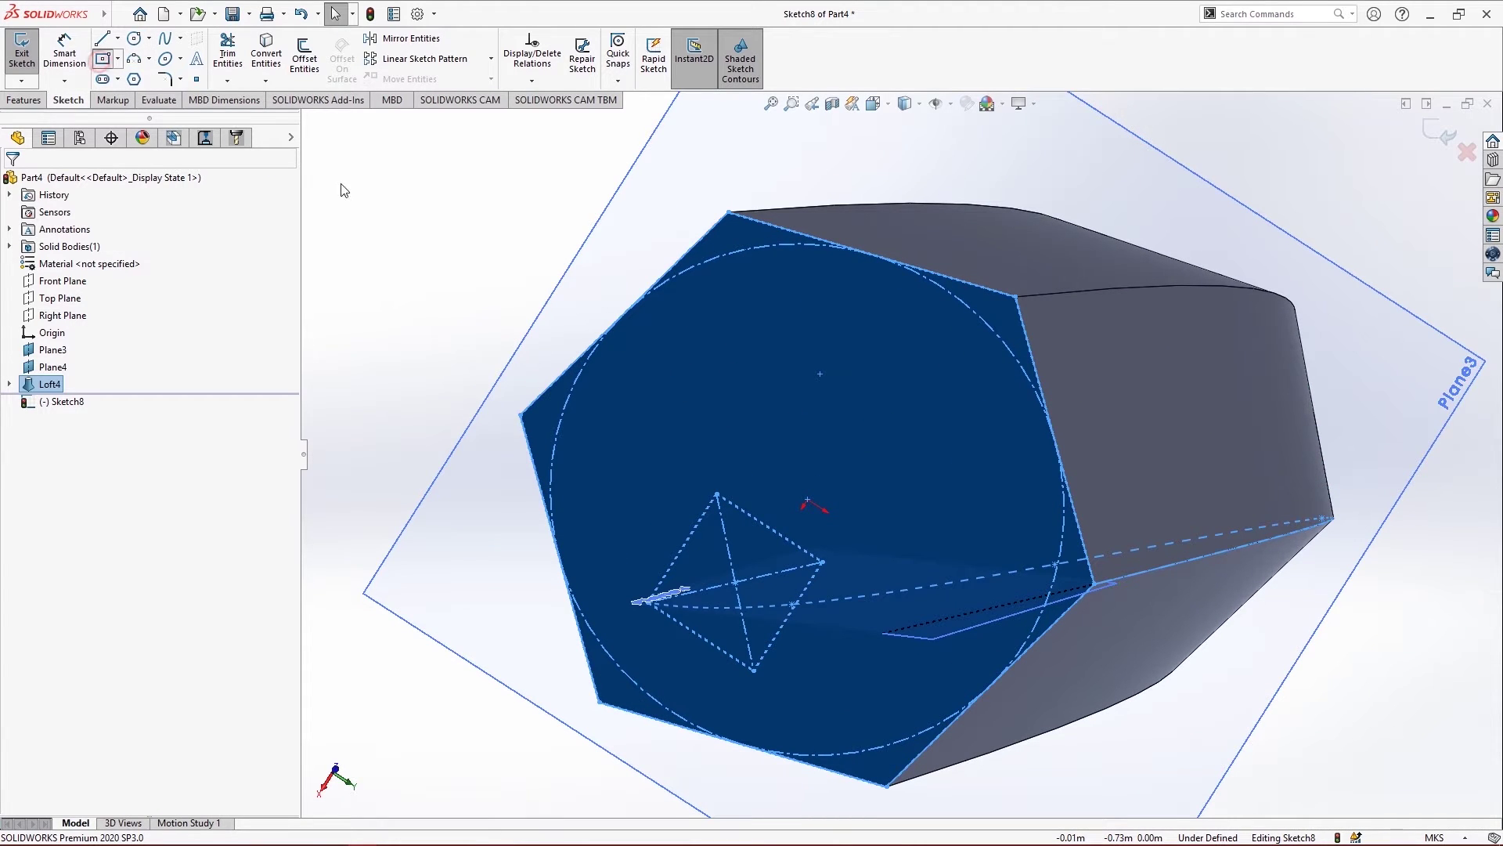
{"action": "left_click", "coordinate": [772, 423]}
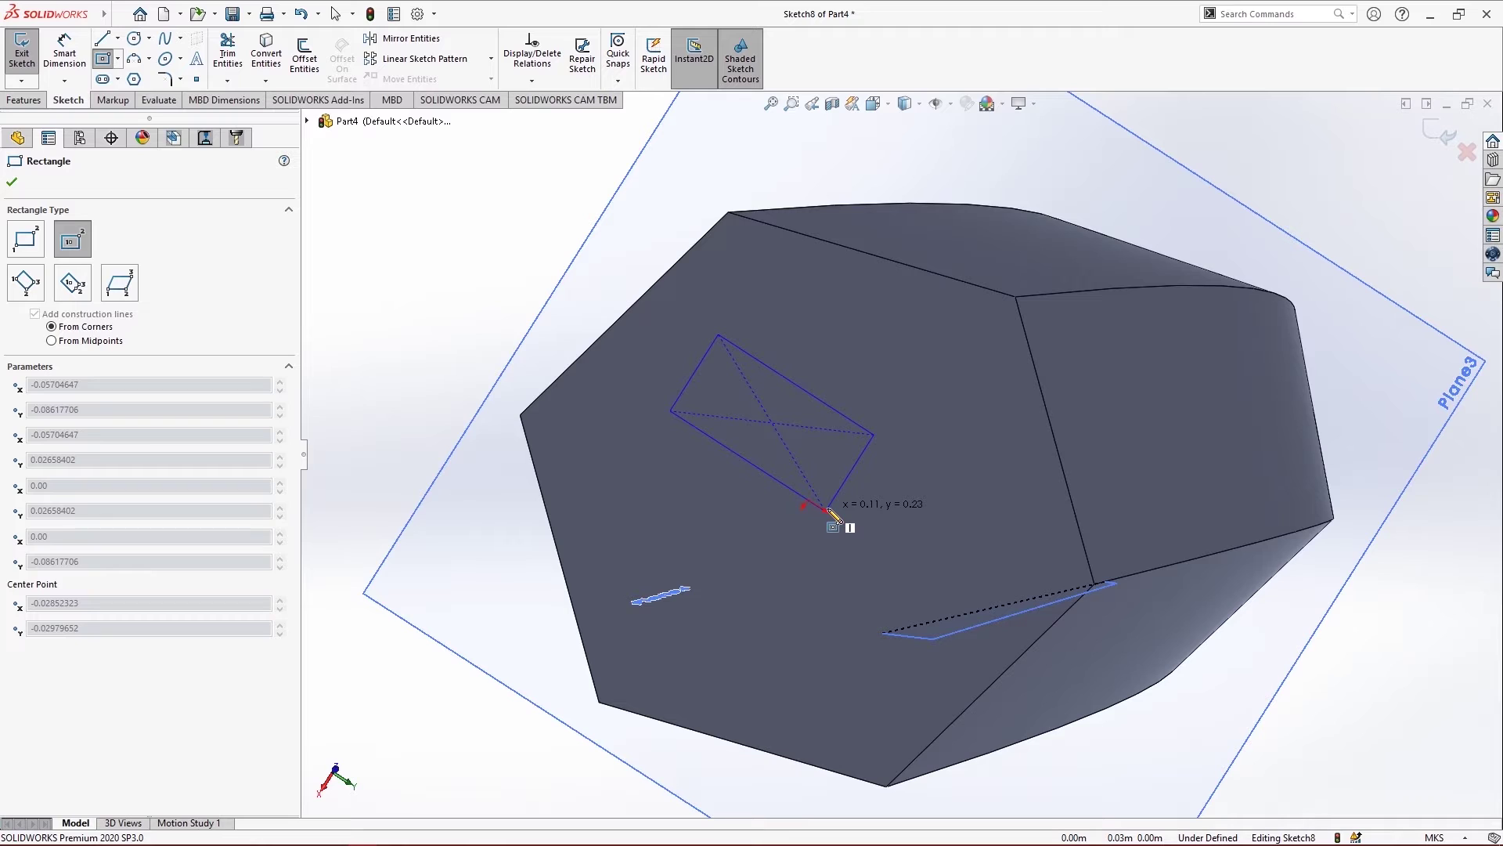
{"action": "left_click", "coordinate": [828, 511]}
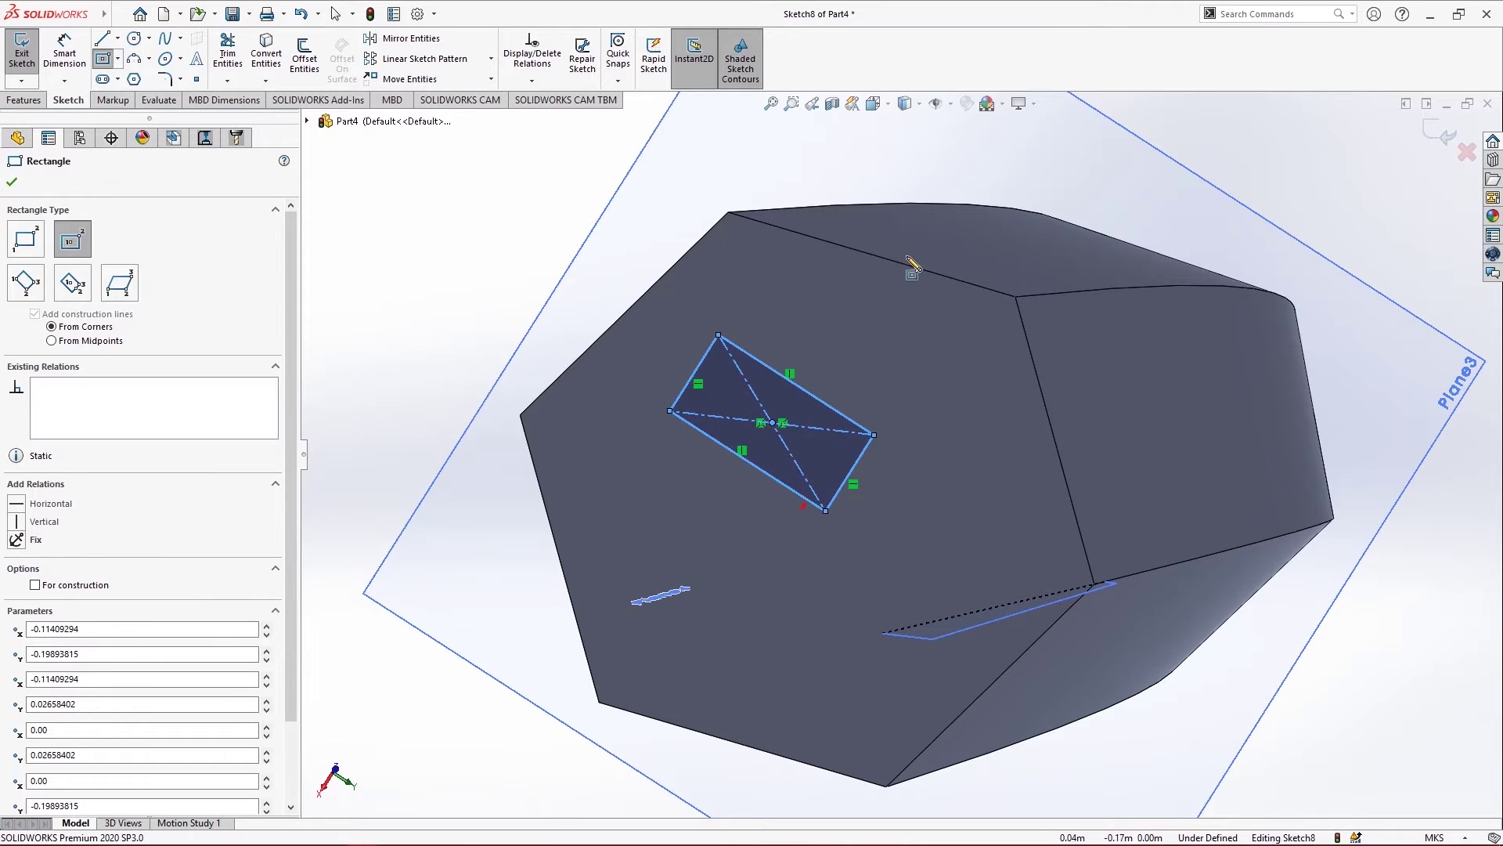
{"action": "left_click", "coordinate": [12, 184]}
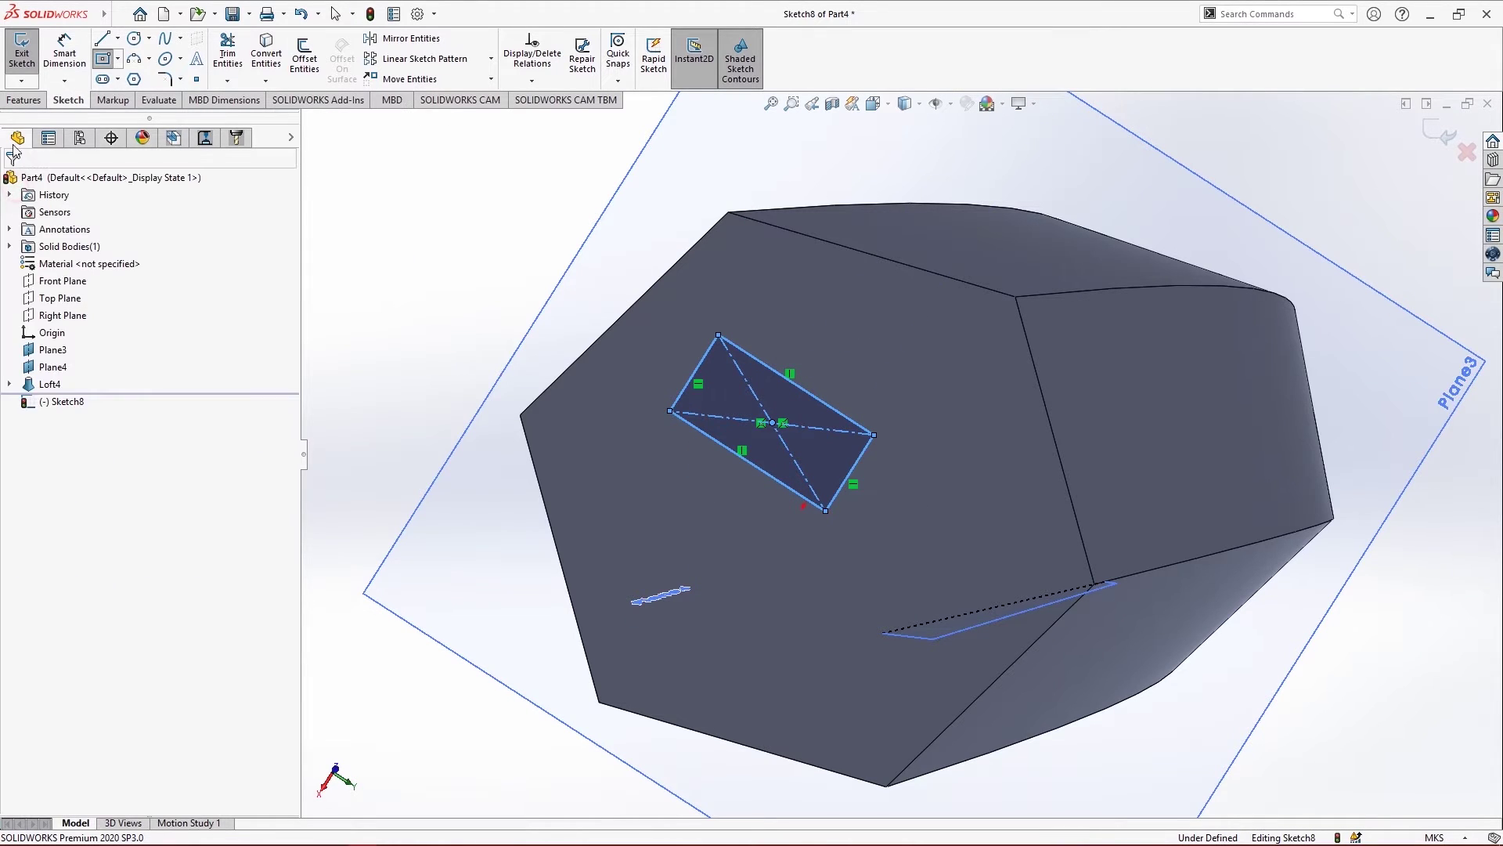
Extrude-cut the rectangle through the hexagonal end of the loft with a blind depth of 0.556 m
{"action": "left_click", "coordinate": [33, 102]}
{"action": "left_click", "coordinate": [246, 63]}
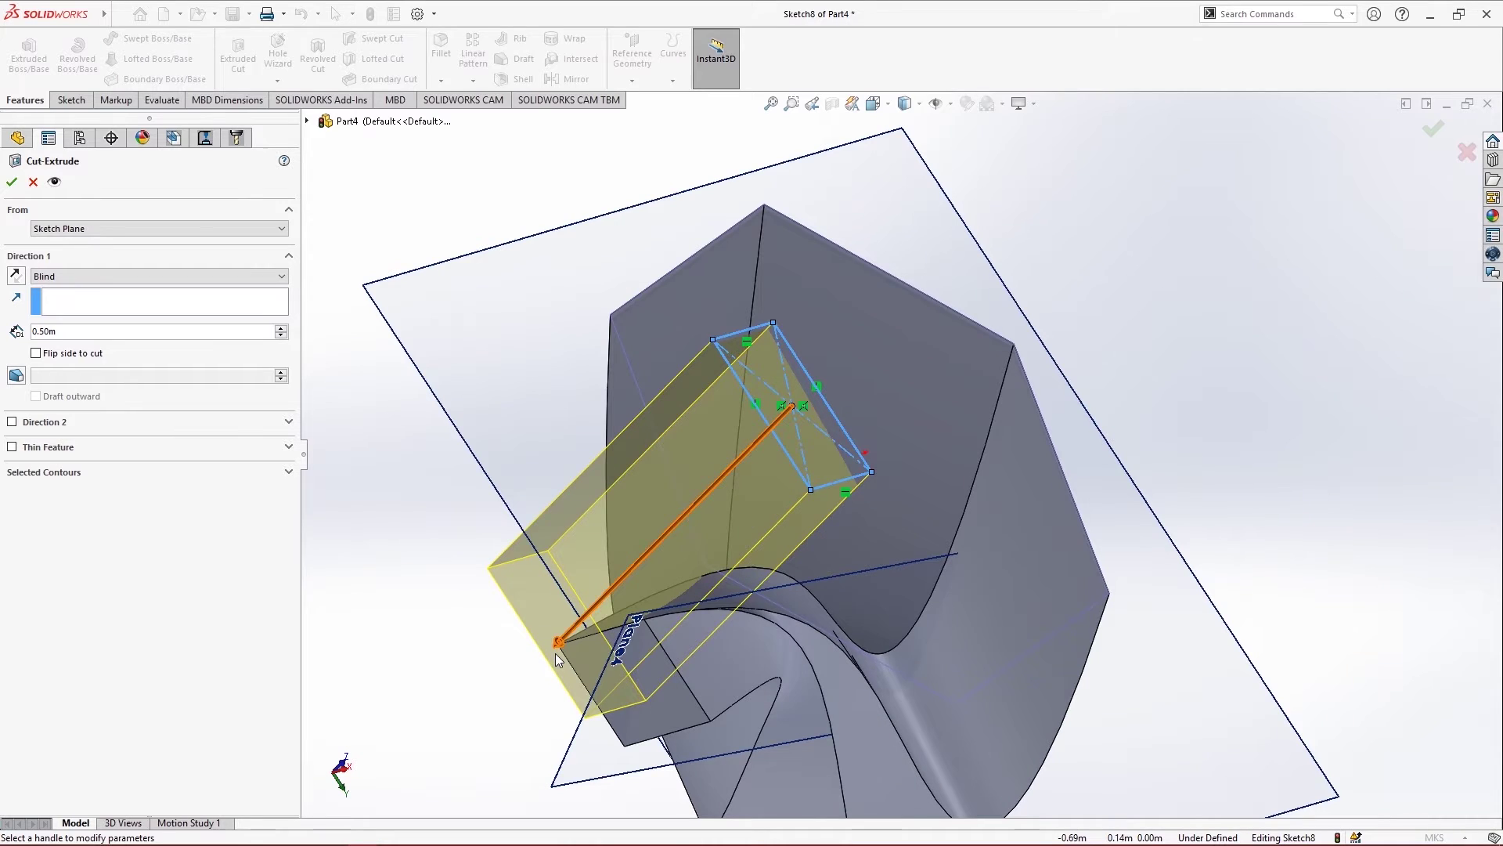
{"action": "left_click_drag", "start_coordinate": [558, 643], "coordinate": [533, 666]}
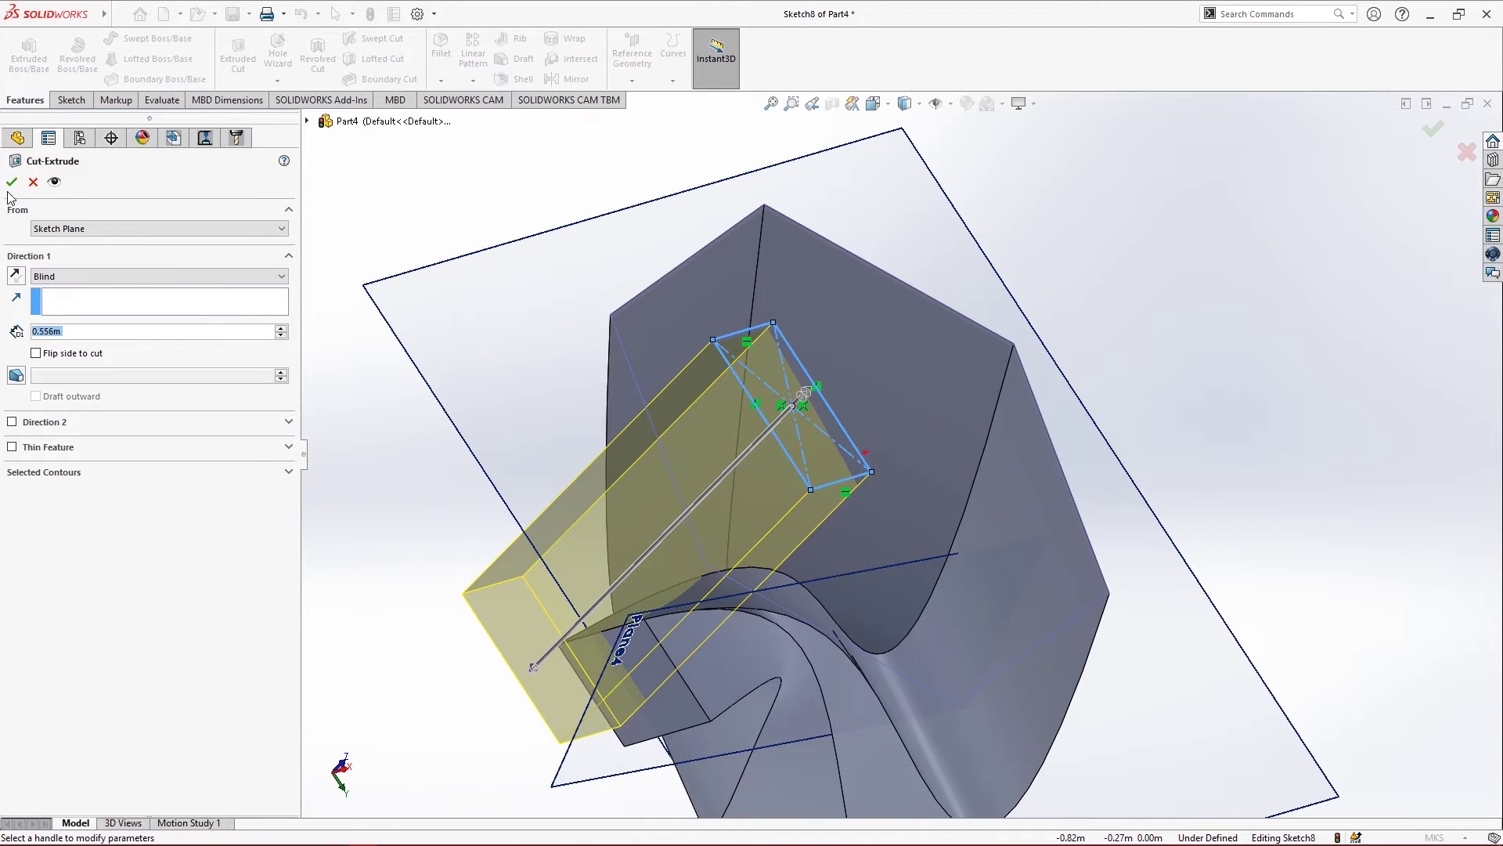
{"action": "middle_click_drag", "start_coordinate": [764, 552], "coordinate": [704, 550]}
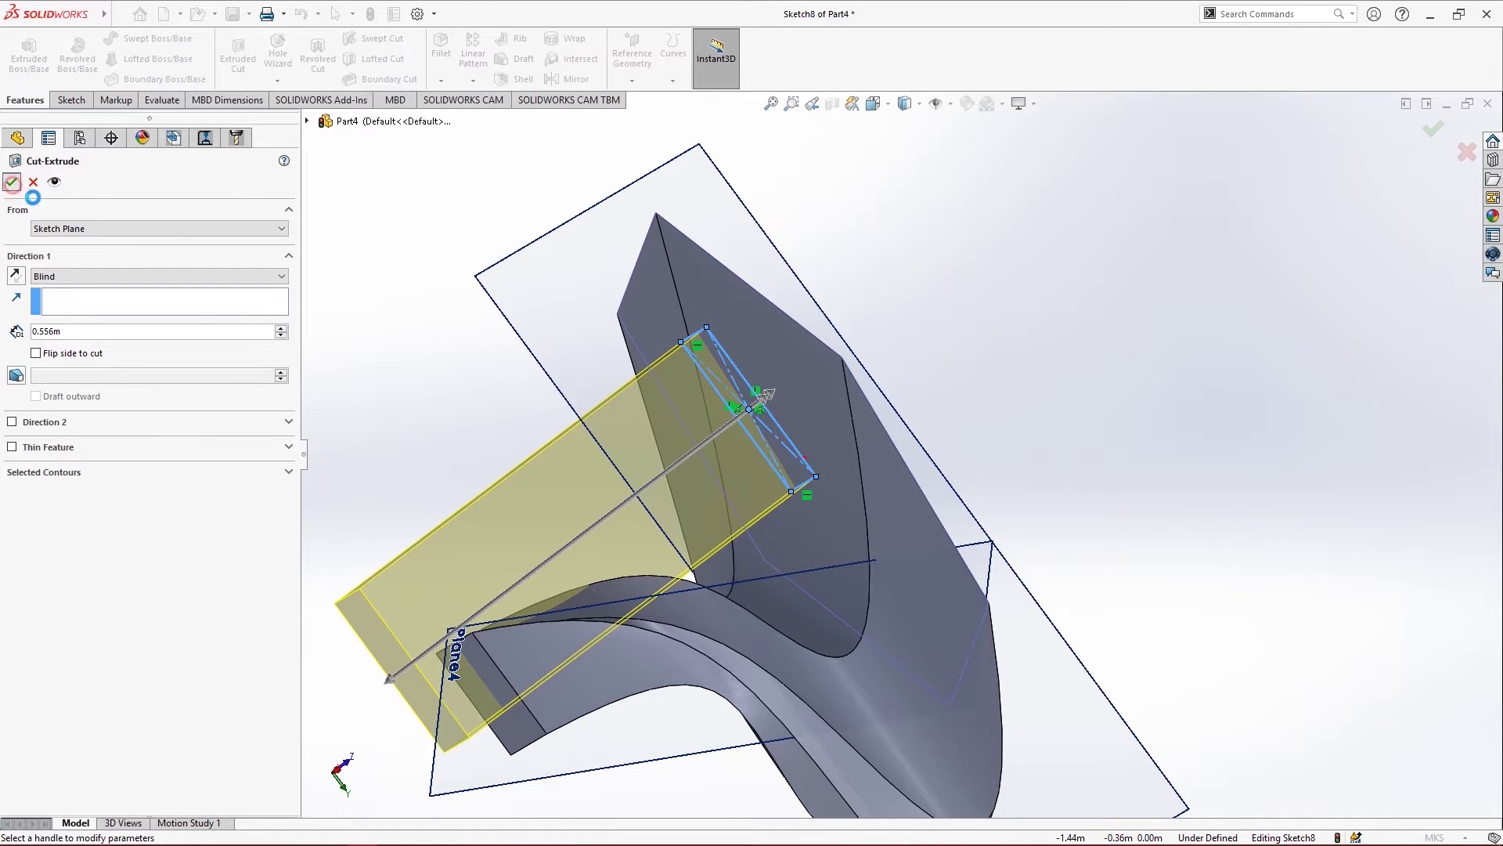
{"action": "middle_click_drag", "start_coordinate": [735, 553], "coordinate": [858, 376]}
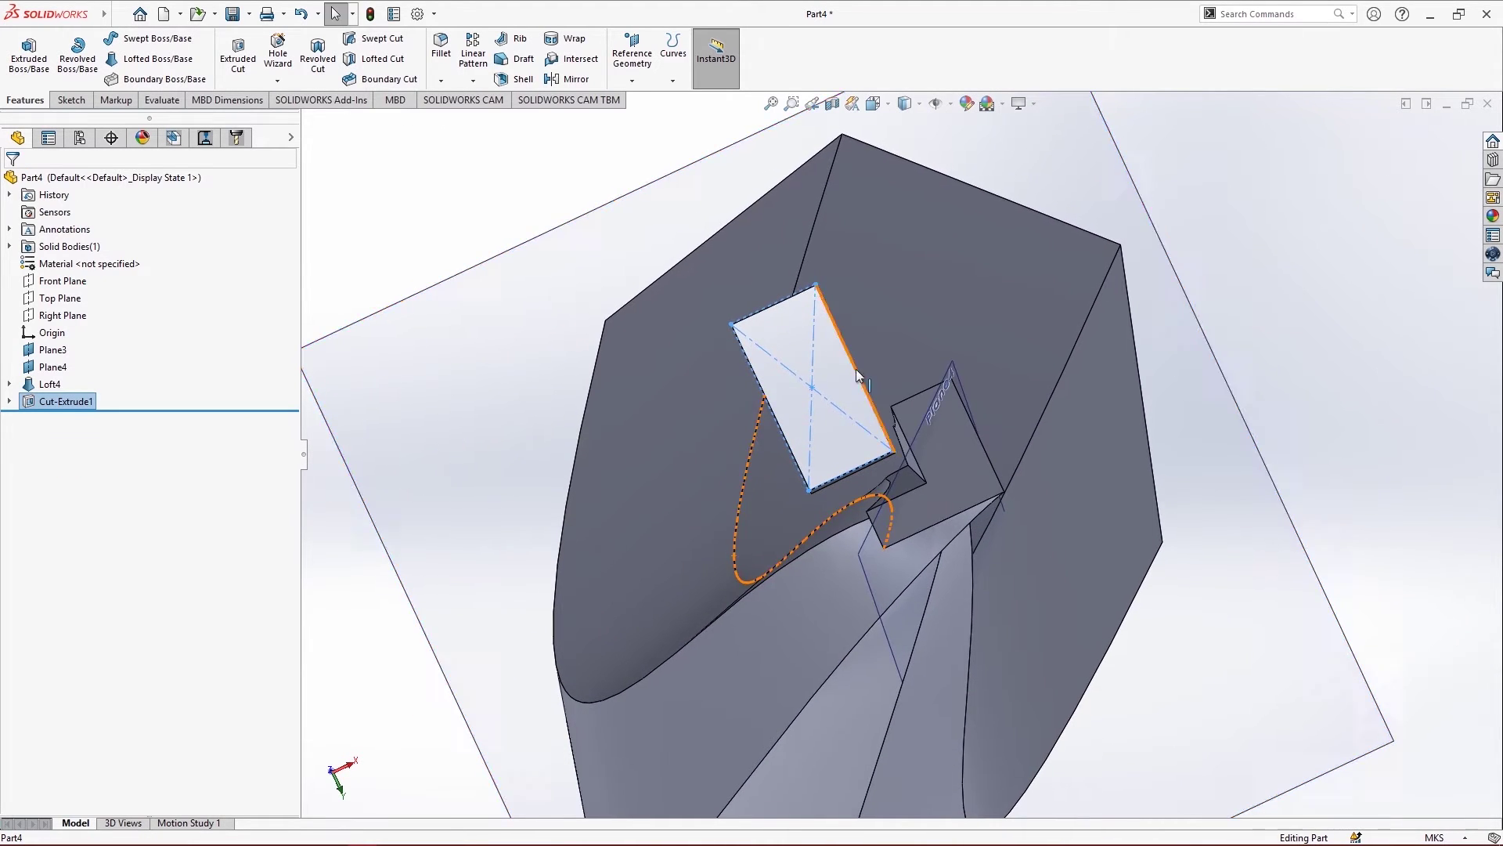
{"action": "mouse_move", "coordinate": [913, 482]}
{"action": "middle_mouse_down"}
{"action": "mouse_move", "coordinate": [954, 500]}
{"action": "mouse_move", "coordinate": [923, 468]}
{"action": "middle_mouse_up"}
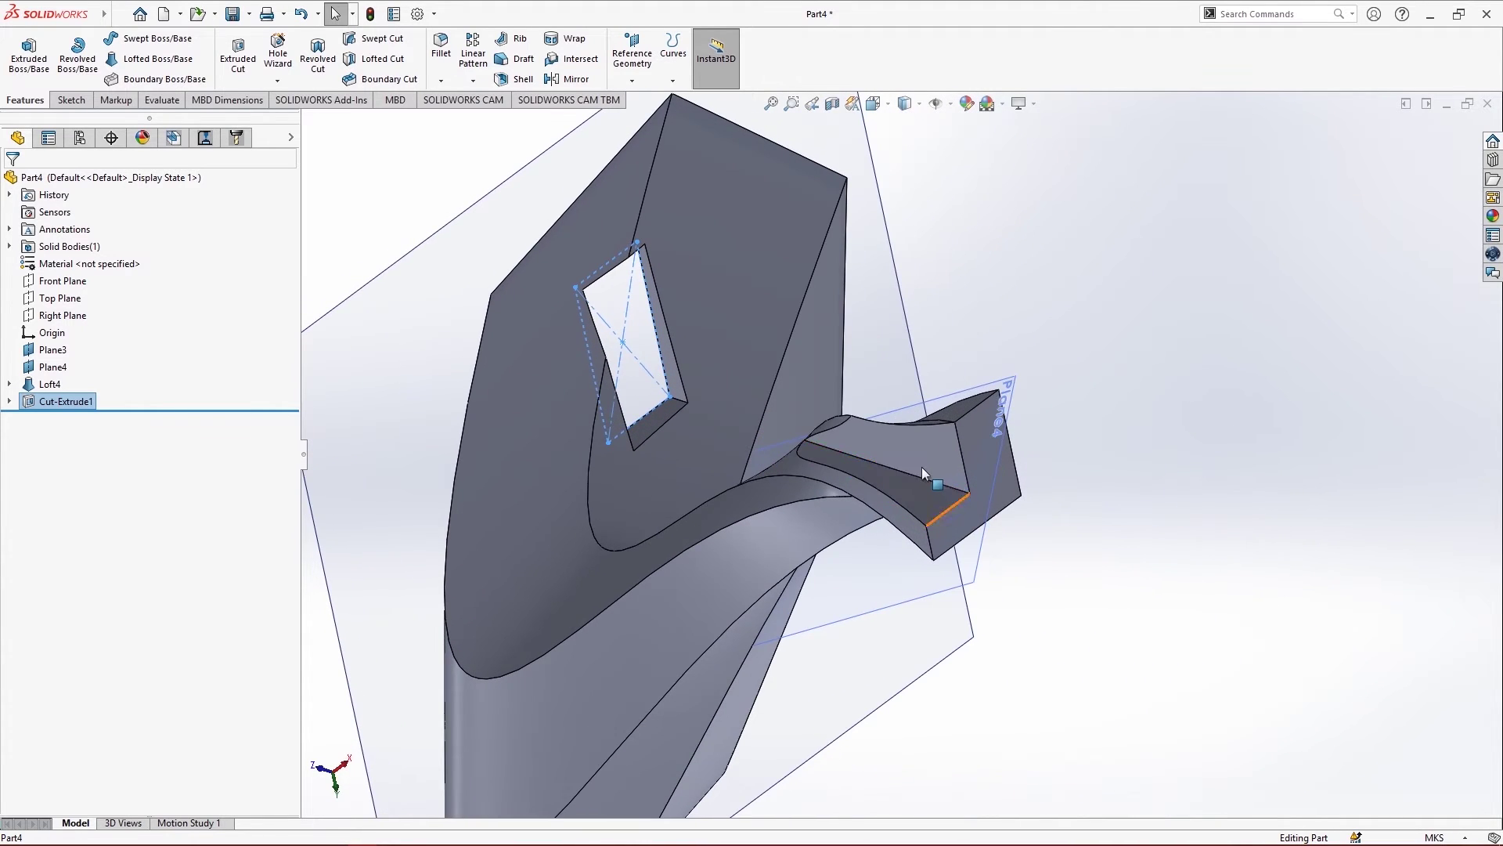
Edit the rectangular cut and shorten its blind depth so it no longer reaches the loft's narrow rectangular end
{"action": "right_click", "coordinate": [43, 401]}
{"action": "left_click", "coordinate": [65, 362]}
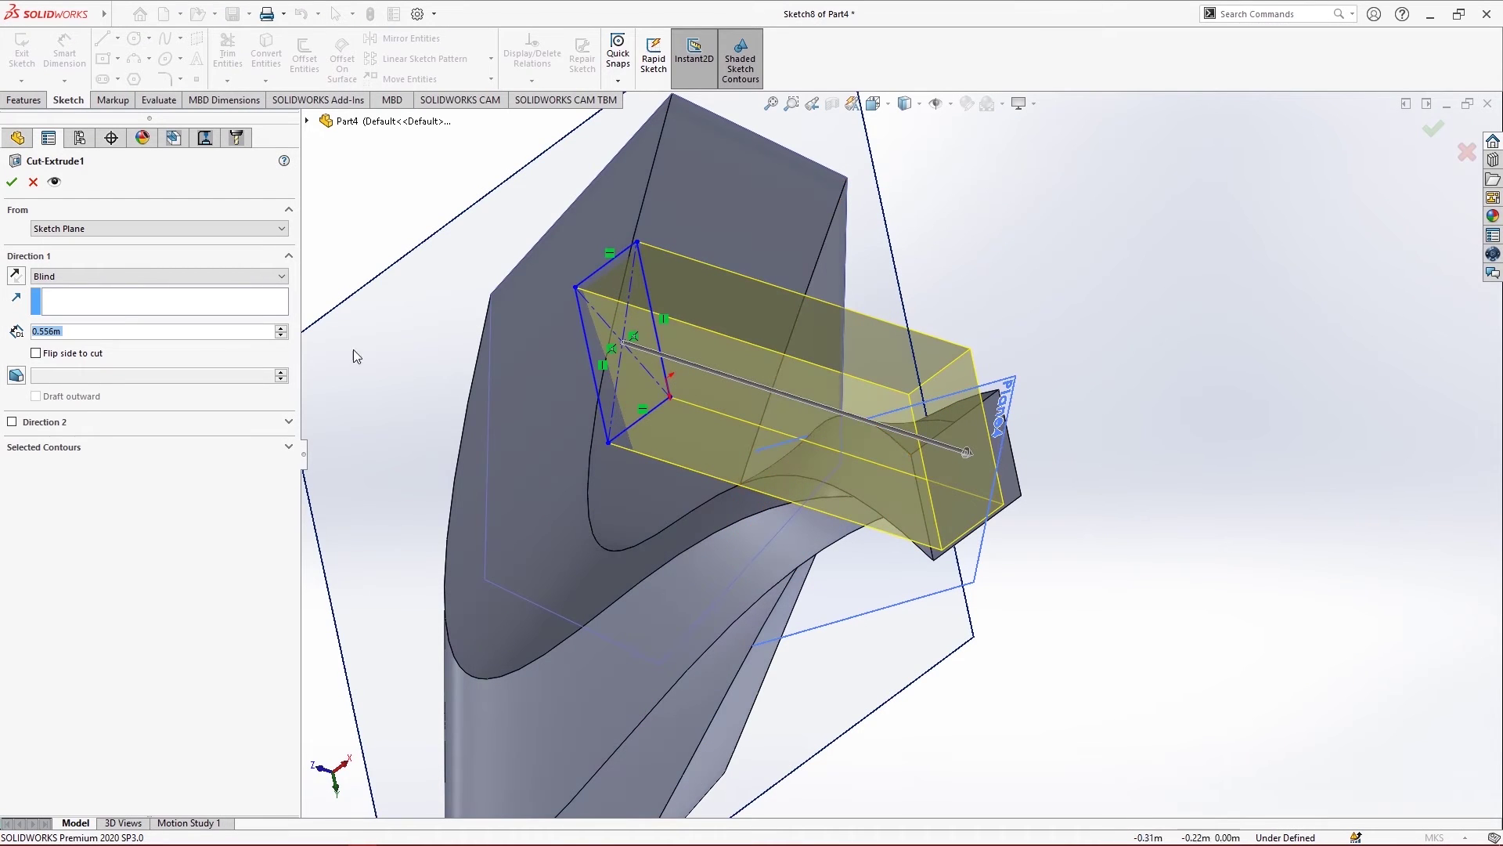
{"action": "left_click_drag", "start_coordinate": [965, 452], "coordinate": [713, 370]}
{"action": "left_click", "coordinate": [11, 183]}
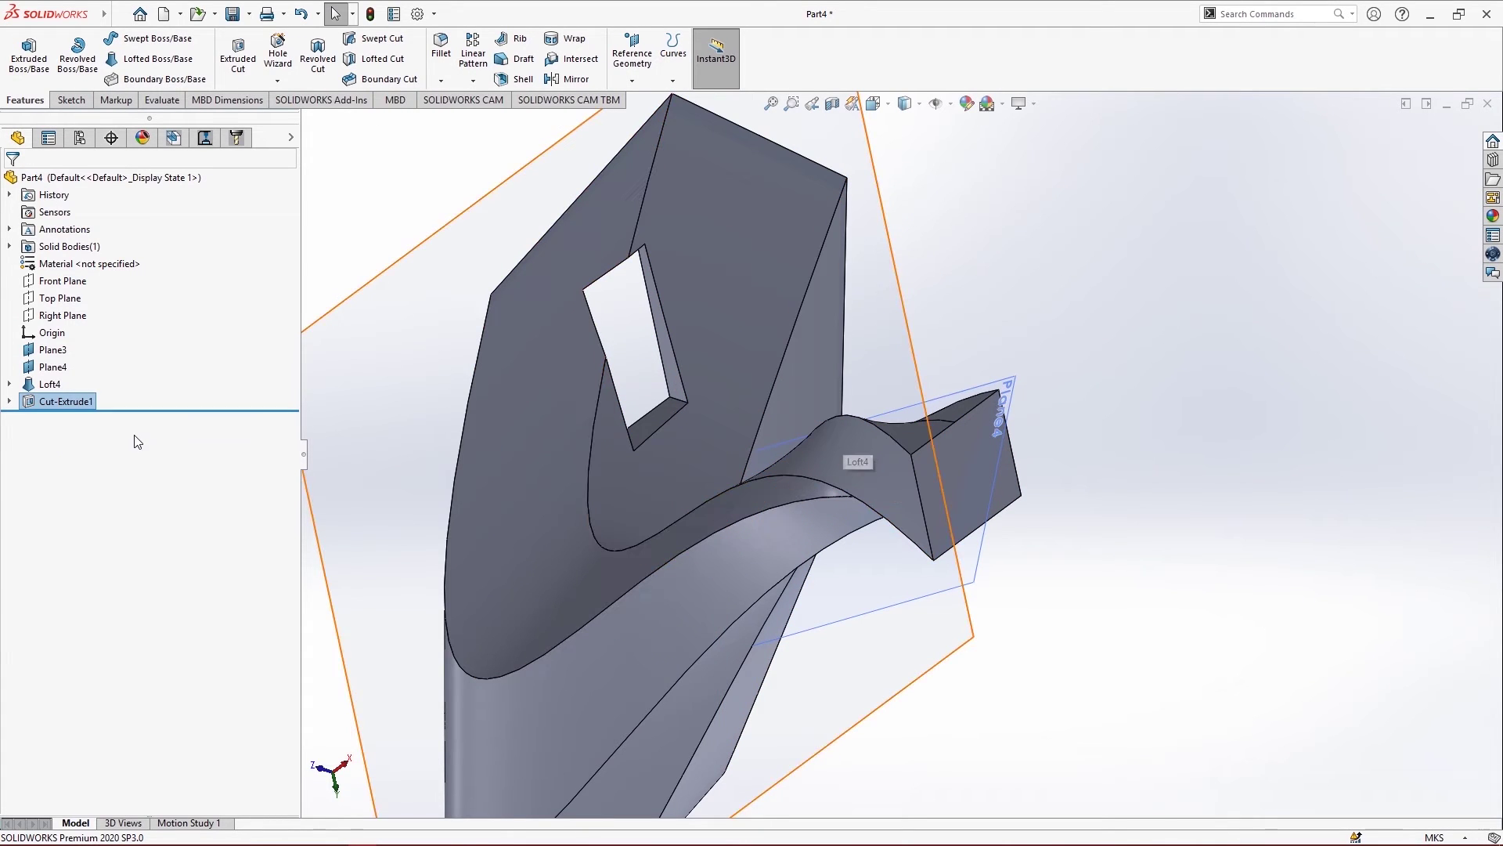
Edit the rectangular cut, change its Direction 1 end condition to Up To Next, and accept it
{"action": "right_click", "coordinate": [84, 406]}
{"action": "left_click", "coordinate": [94, 357]}
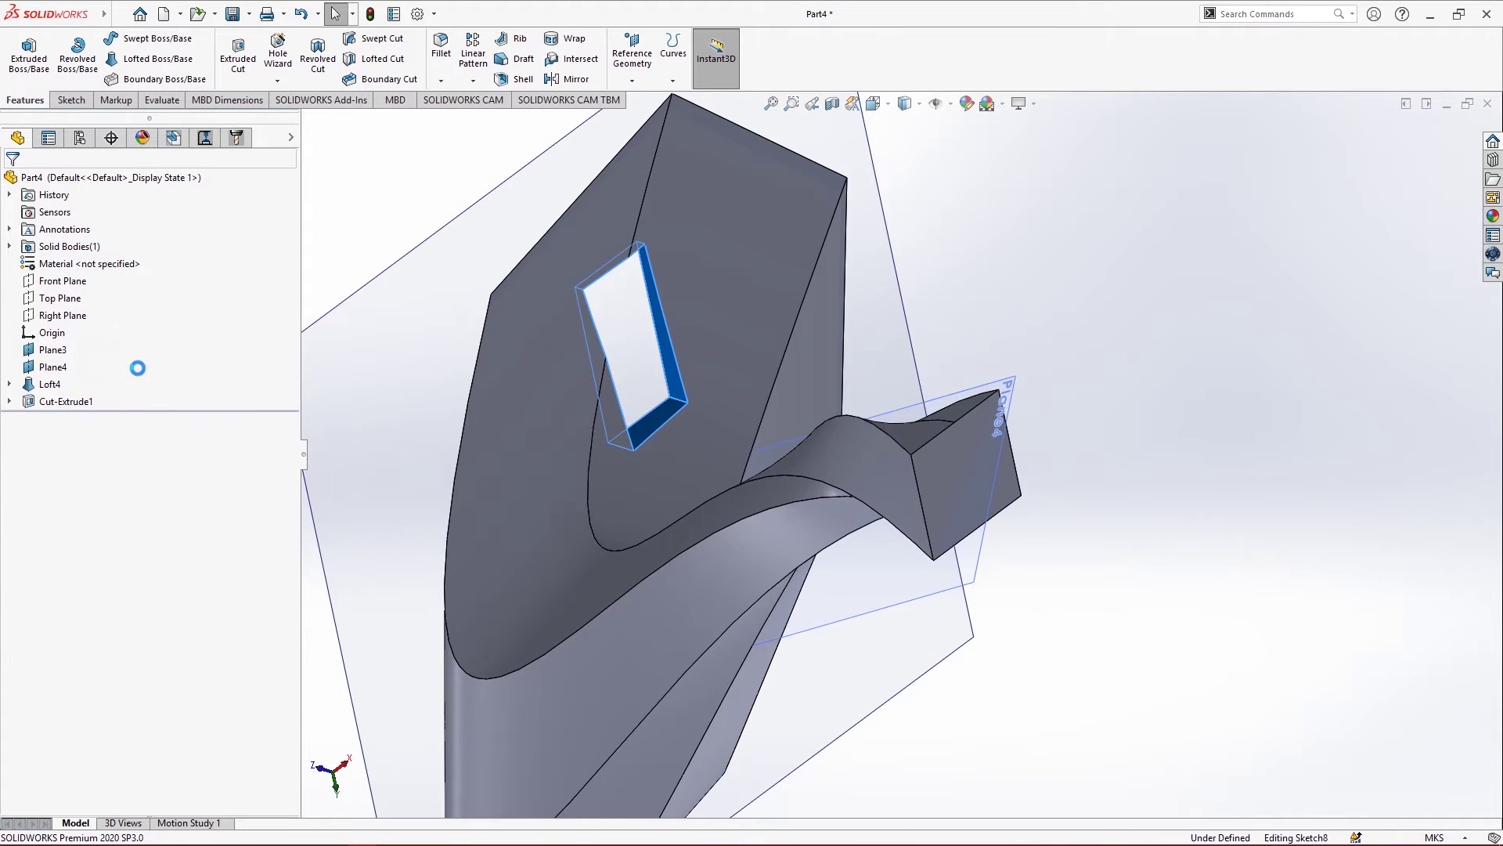
{"action": "left_click", "coordinate": [86, 281]}
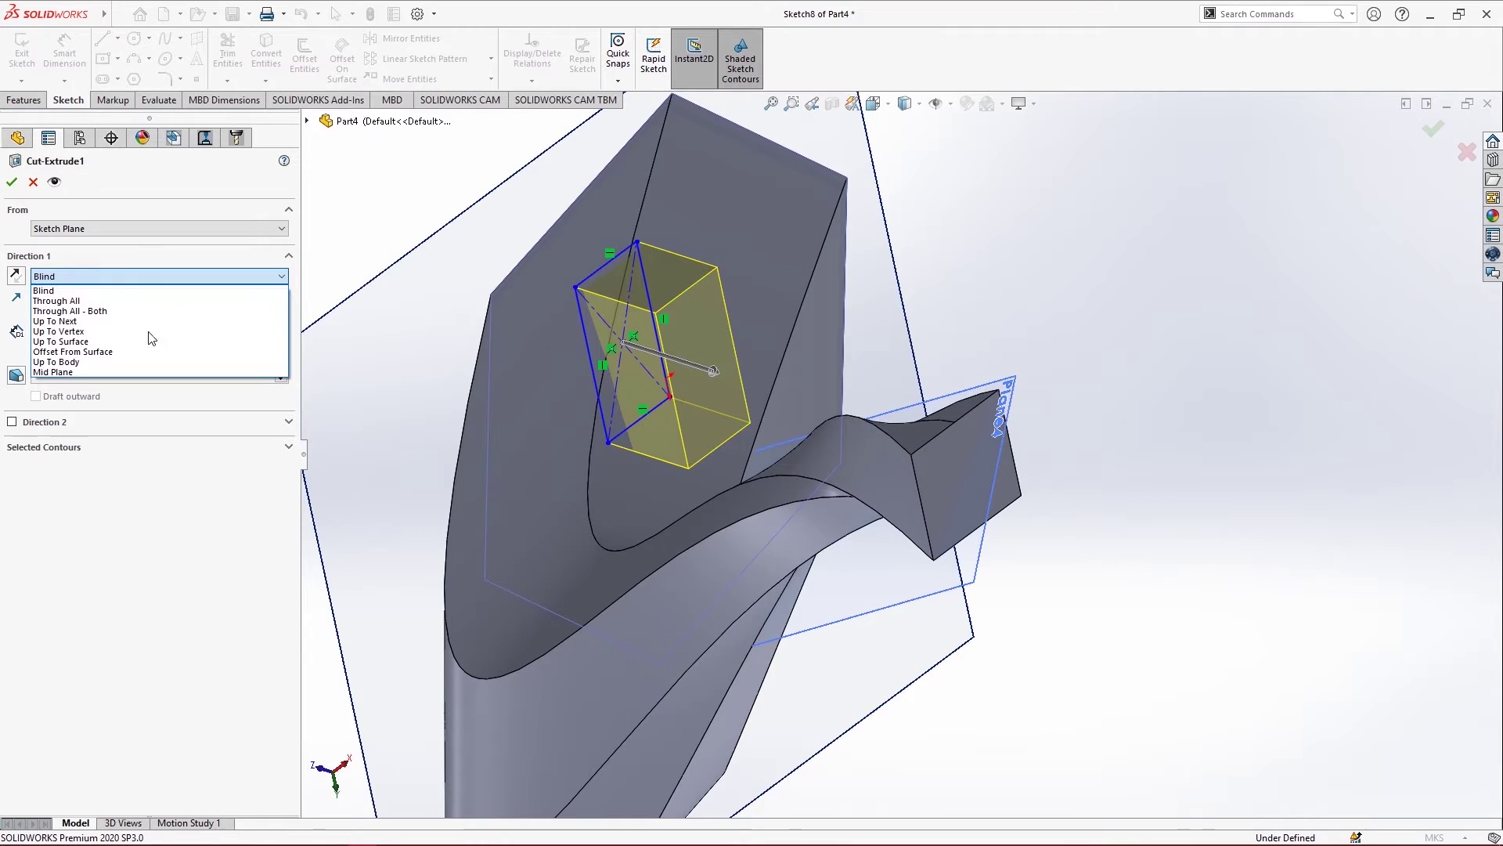
{"action": "left_click", "coordinate": [98, 324]}
{"action": "mouse_move", "coordinate": [559, 308]}
{"action": "middle_mouse_down"}
{"action": "mouse_move", "coordinate": [631, 386]}
{"action": "mouse_move", "coordinate": [573, 389]}
{"action": "mouse_move", "coordinate": [570, 237]}
{"action": "mouse_move", "coordinate": [598, 270]}
{"action": "mouse_move", "coordinate": [601, 310]}
{"action": "middle_mouse_up"}
{"action": "scroll", "coordinate": [602, 307], "scroll_direction": "down", "scroll_amount": 2}
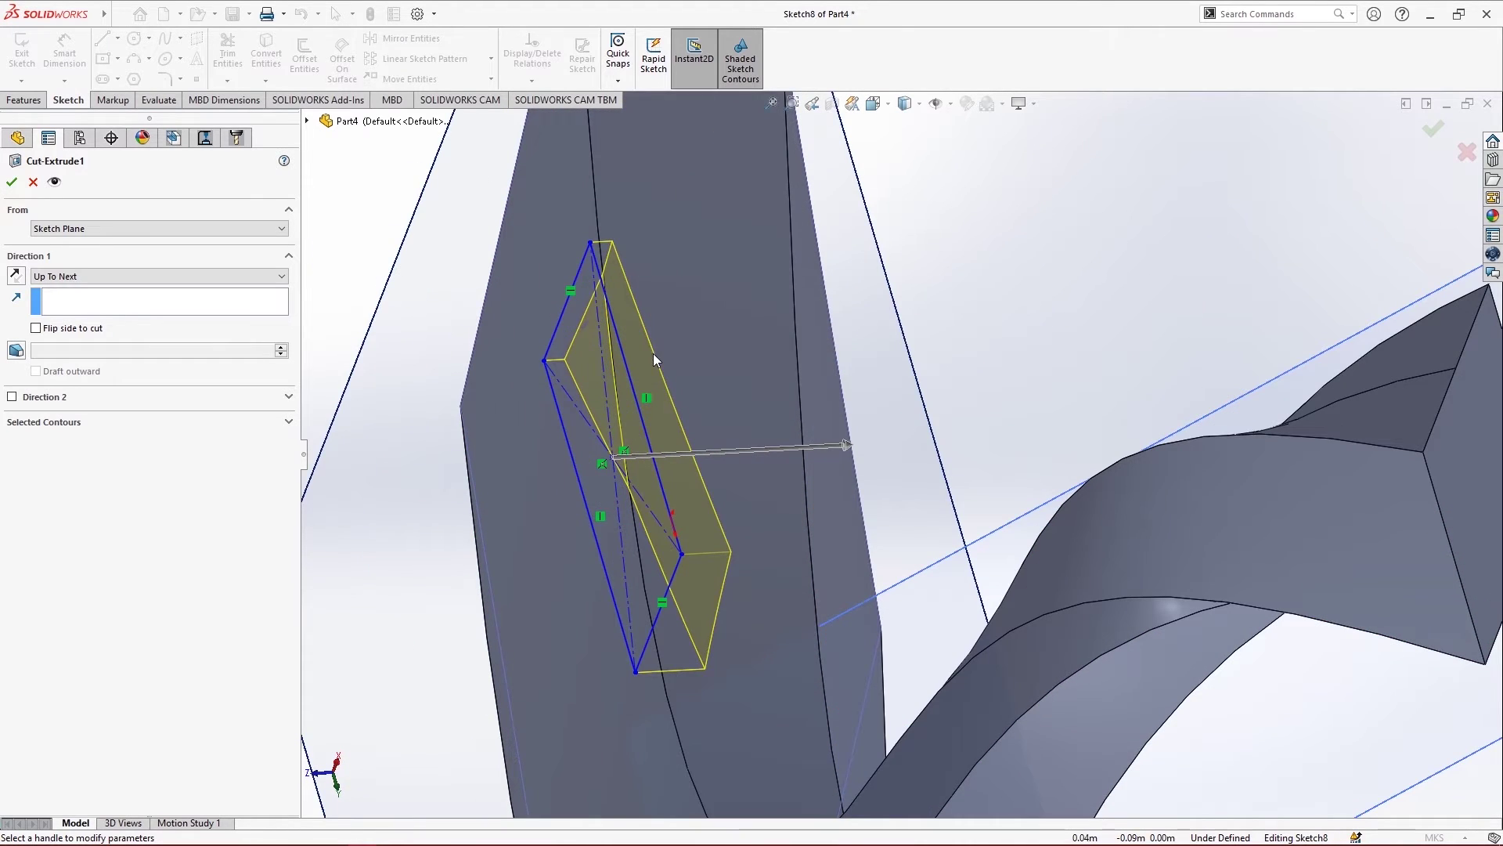
{"action": "mouse_move", "coordinate": [678, 548]}
{"action": "middle_mouse_down"}
{"action": "mouse_move", "coordinate": [617, 350]}
{"action": "mouse_move", "coordinate": [650, 354]}
{"action": "mouse_move", "coordinate": [637, 374]}
{"action": "middle_mouse_up"}
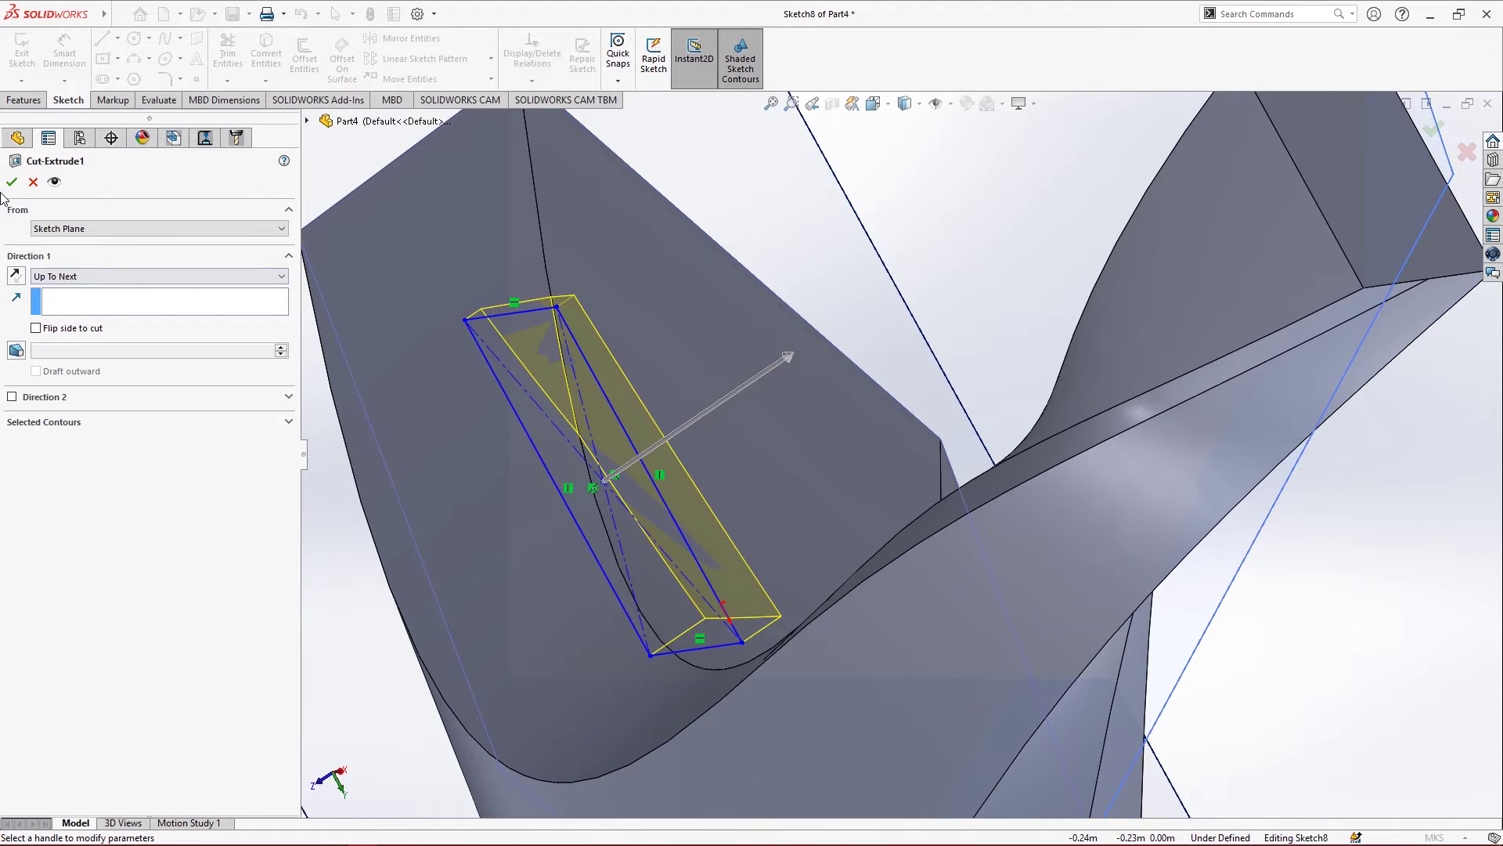
{"action": "key", "text": "Return"}
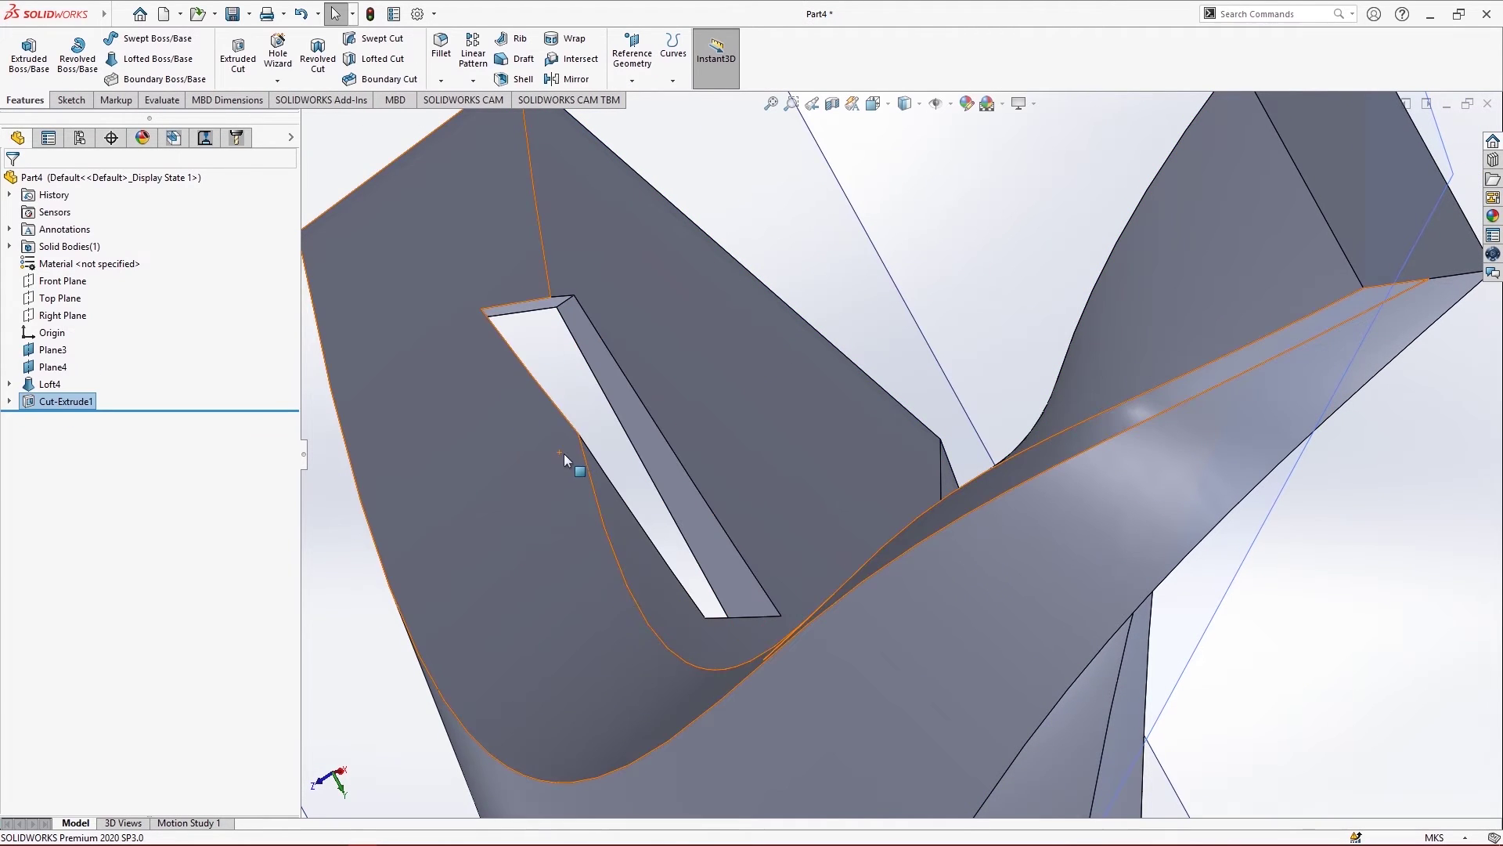
Edit the rectangular cut to end Up To Vertex, using a corner of the loft's small rectangular end face
{"action": "right_click", "coordinate": [41, 401]}
{"action": "left_click", "coordinate": [50, 354]}
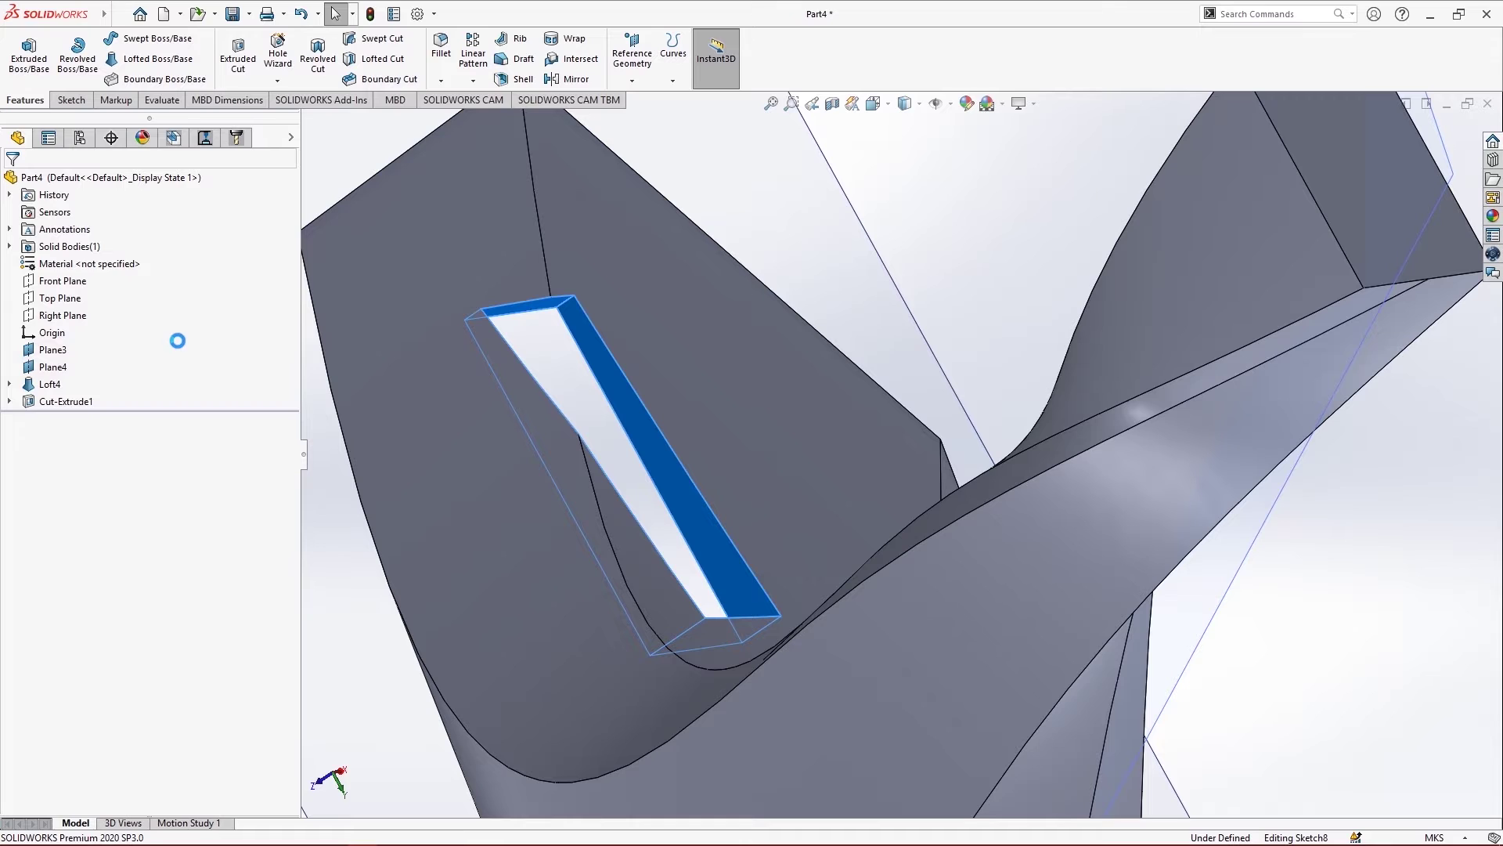
{"action": "left_click", "coordinate": [93, 278]}
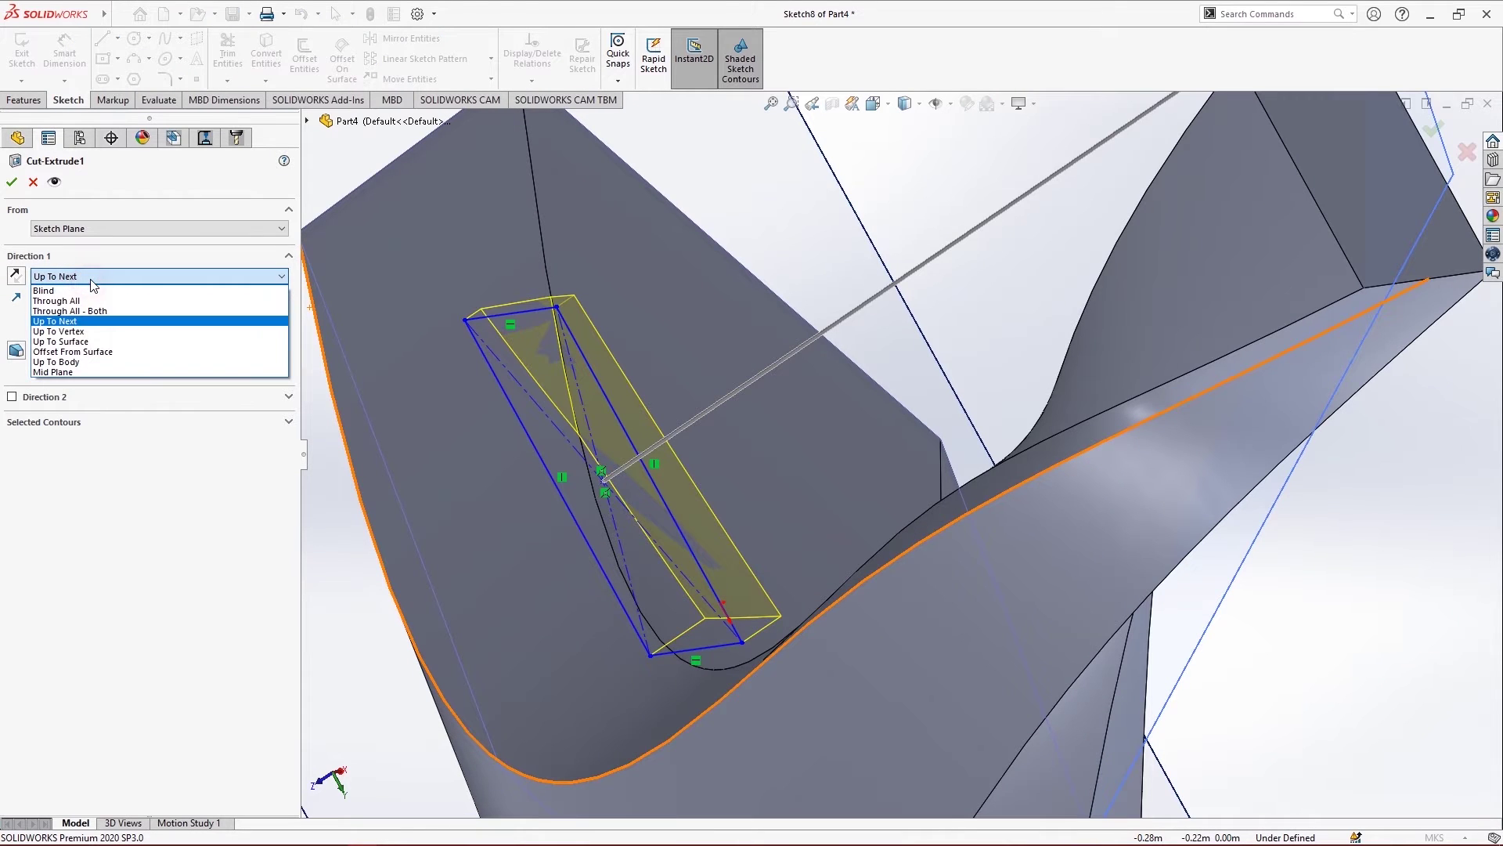
{"action": "left_click", "coordinate": [129, 332]}
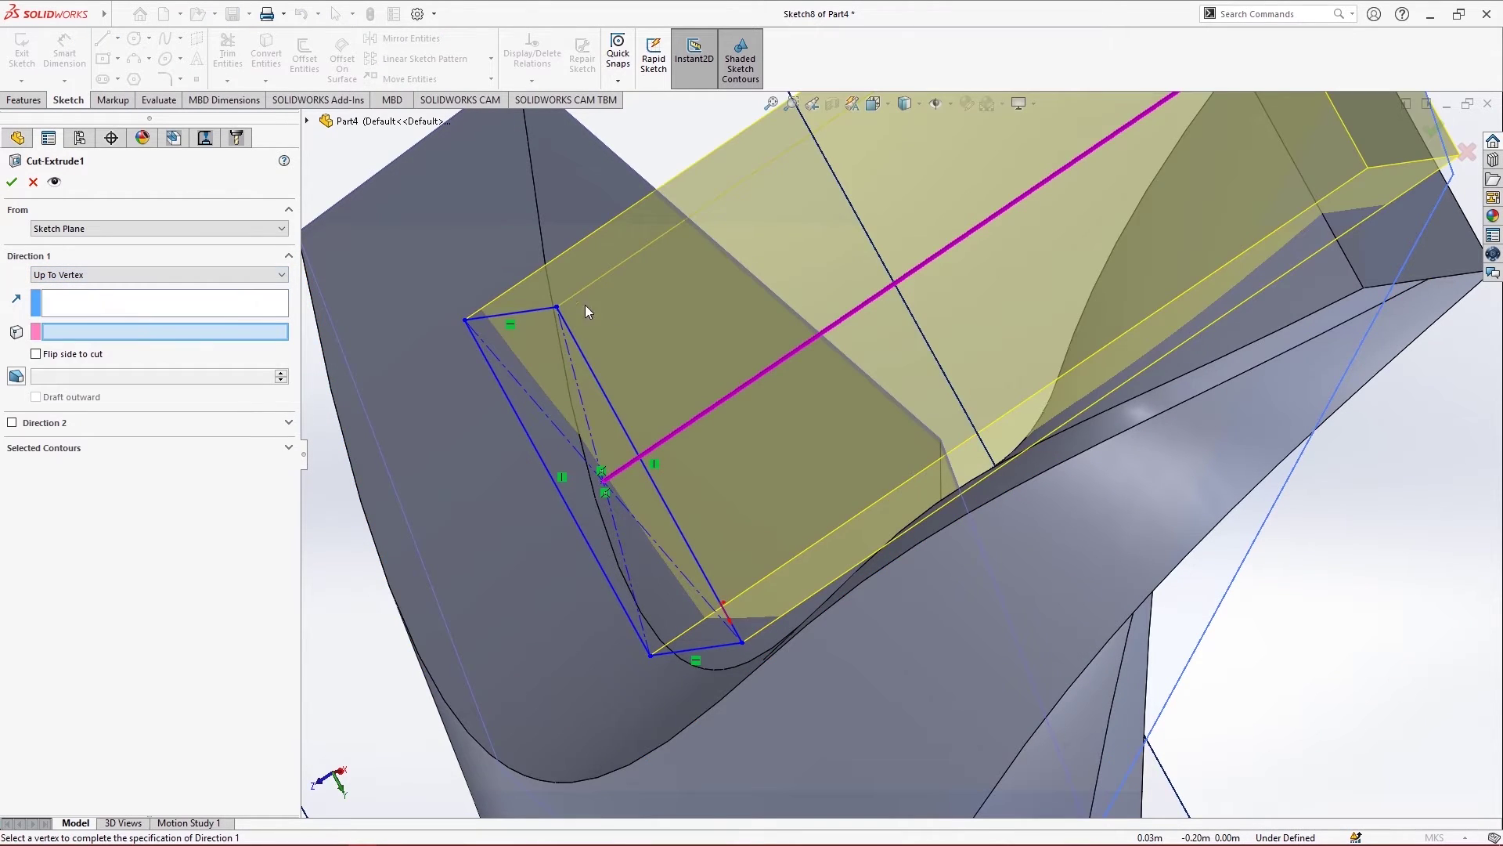
{"action": "scroll", "coordinate": [785, 369], "scroll_direction": "up", "scroll_amount": 5}
{"action": "scroll", "coordinate": [1057, 348], "scroll_direction": "down", "scroll_amount": 3}
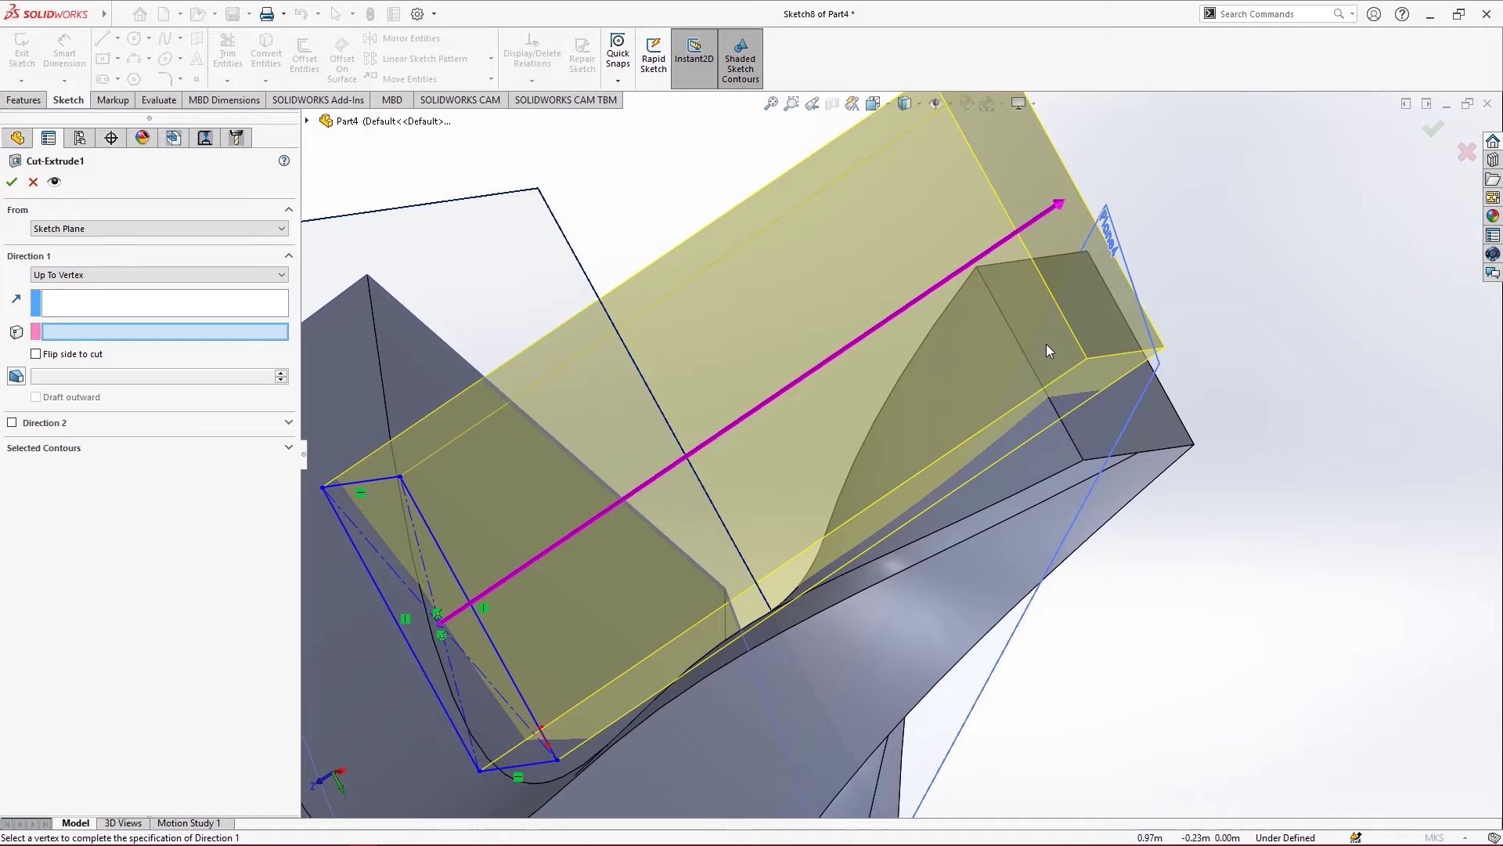
{"action": "left_click", "coordinate": [1085, 463]}
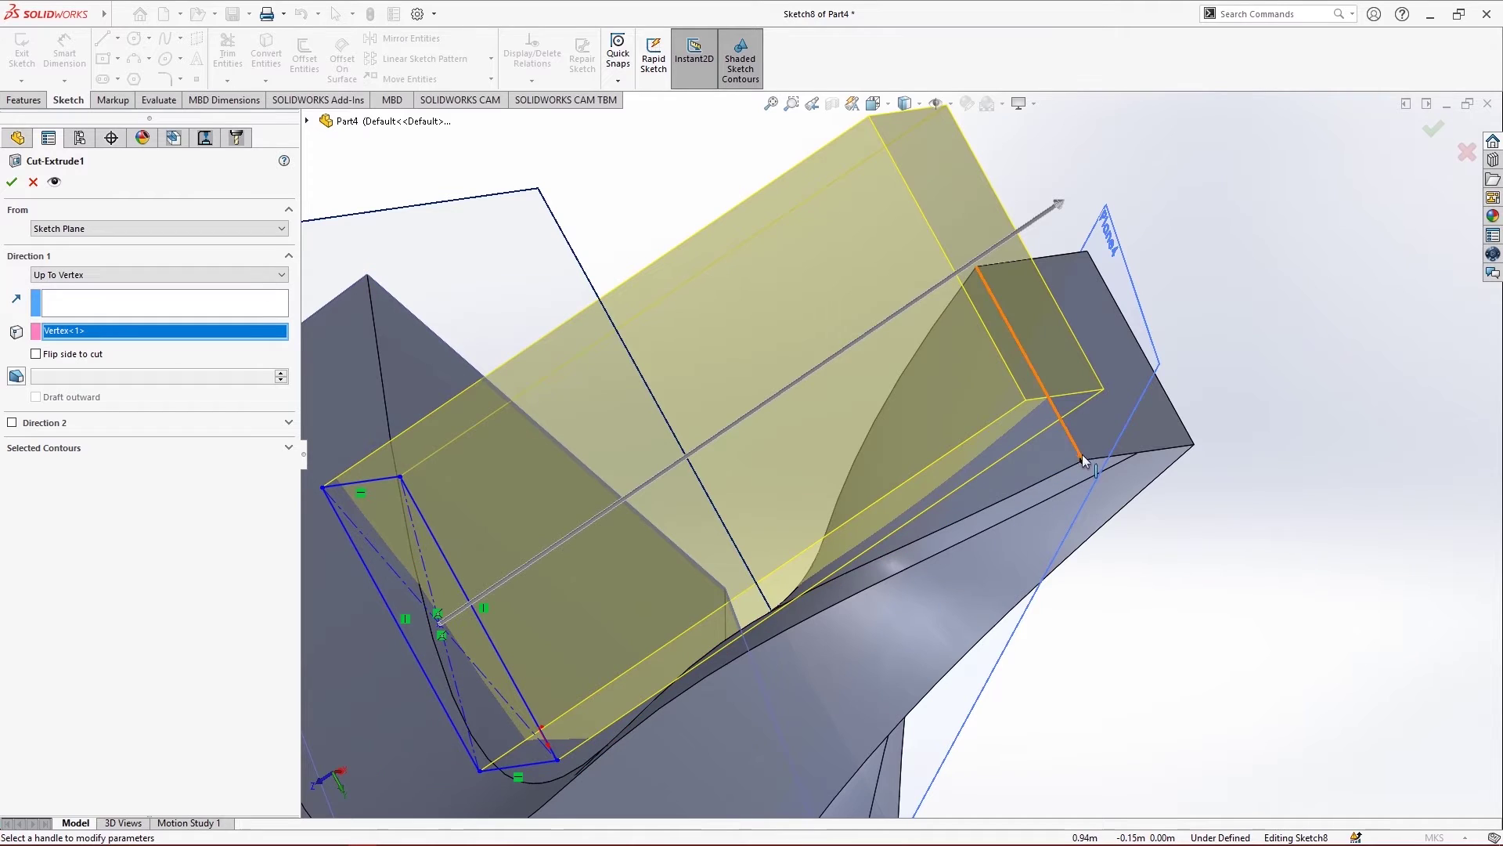
Set the cut's end condition to Up To Surface and pick the loft's small rectangular end face
{"action": "left_click", "coordinate": [83, 276]}
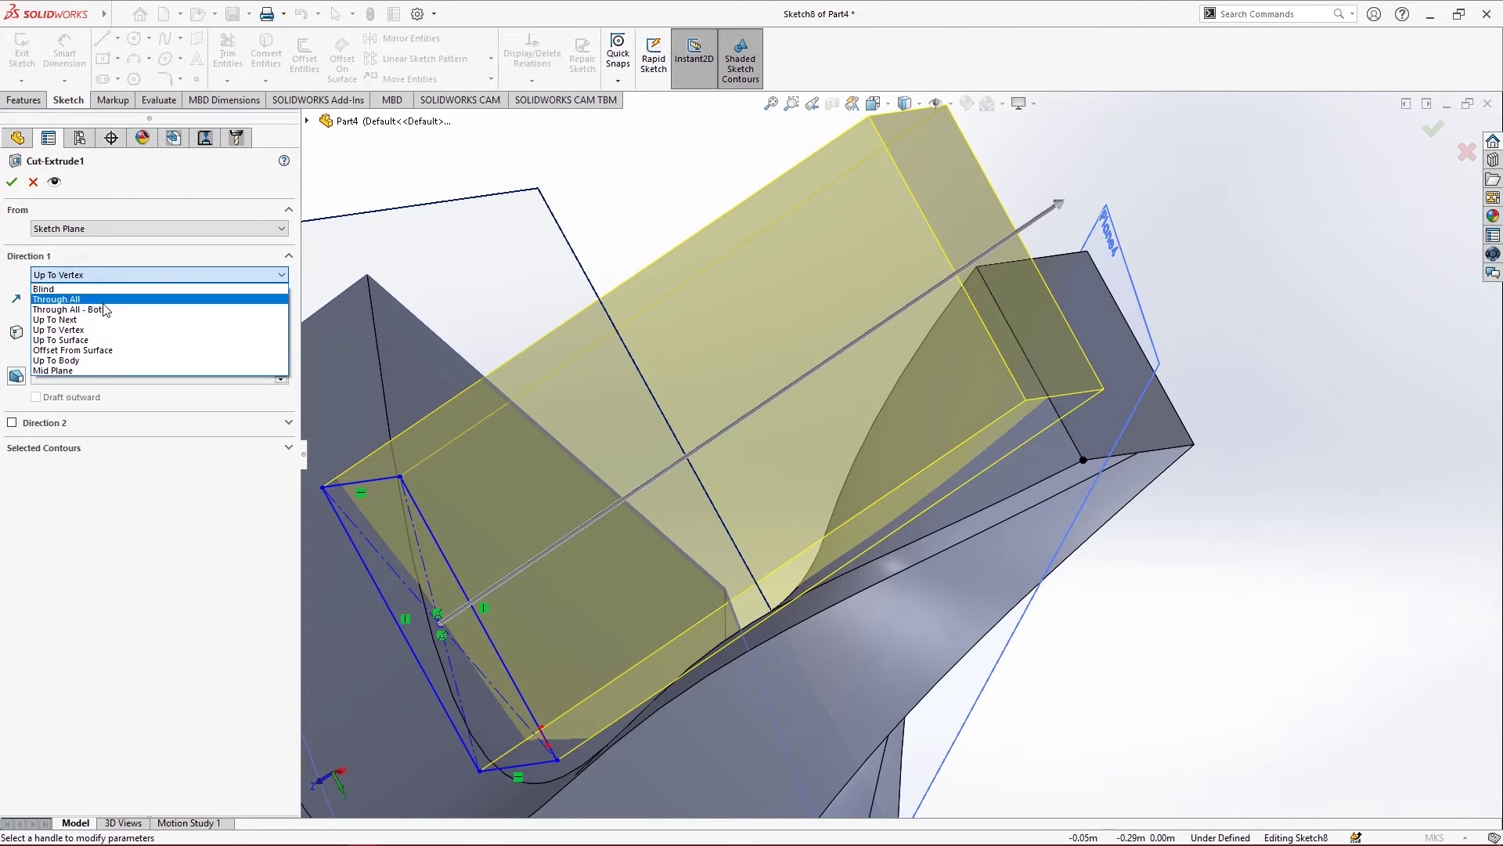
{"action": "left_click", "coordinate": [116, 341]}
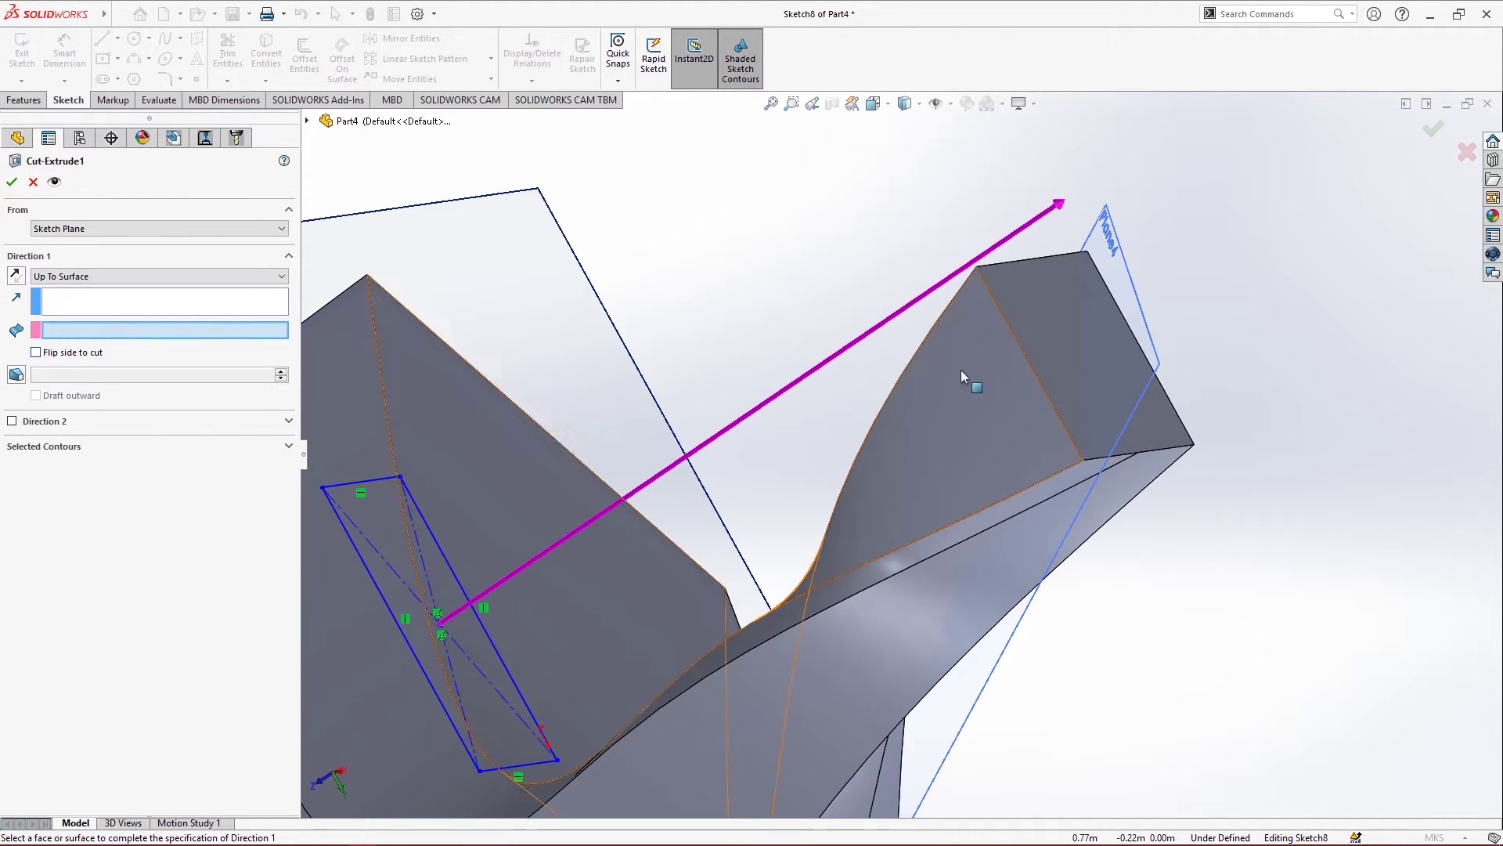
{"action": "left_click", "coordinate": [1052, 340]}
{"action": "scroll", "coordinate": [1053, 340], "scroll_direction": "up", "scroll_amount": 5}
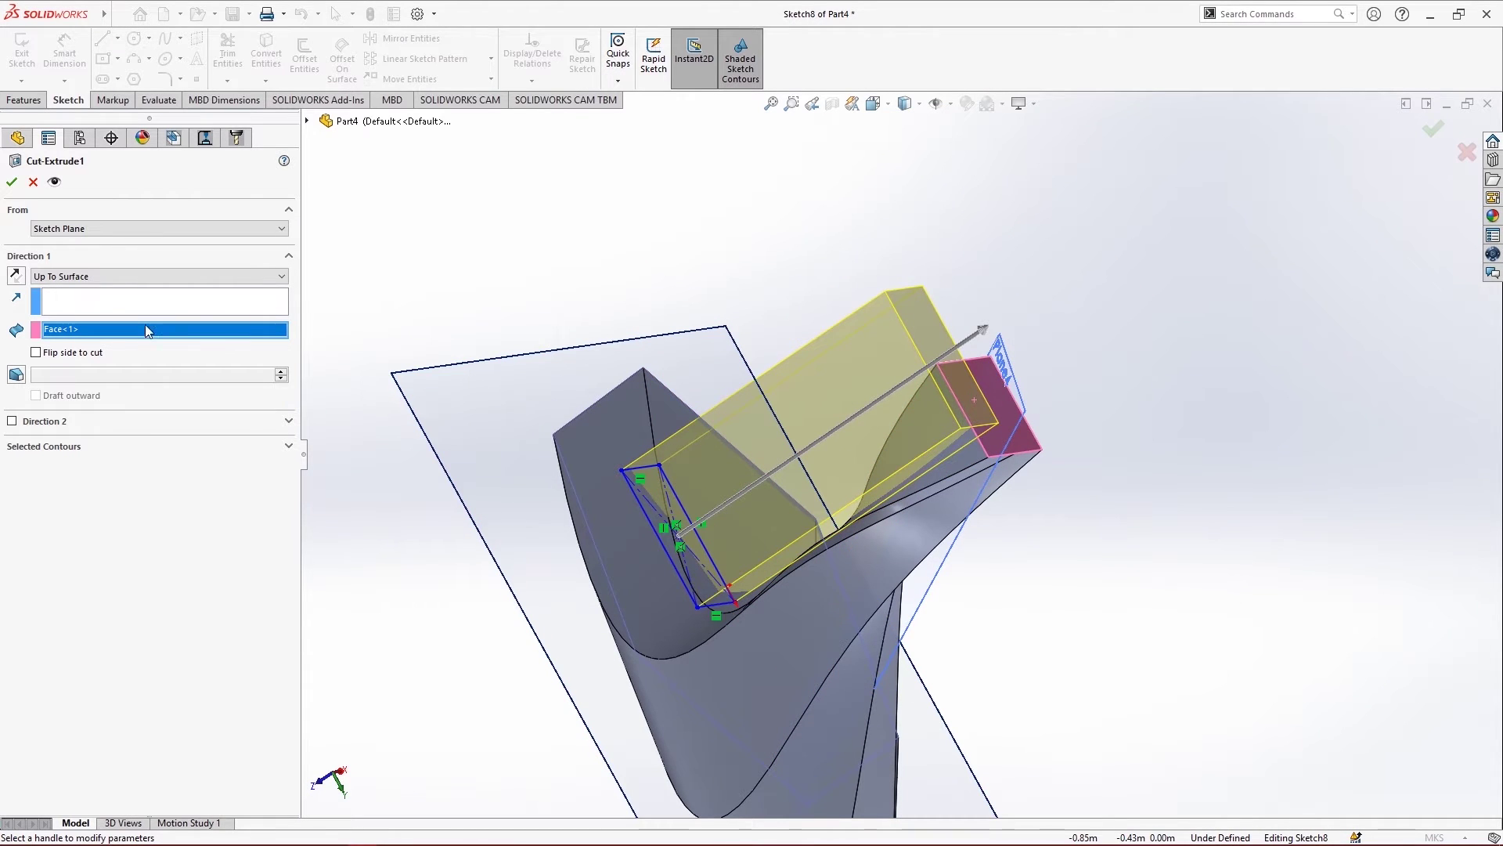
Try the Through All end condition, switch the cut to Through All - Both, and accept it
{"action": "left_click", "coordinate": [121, 277]}
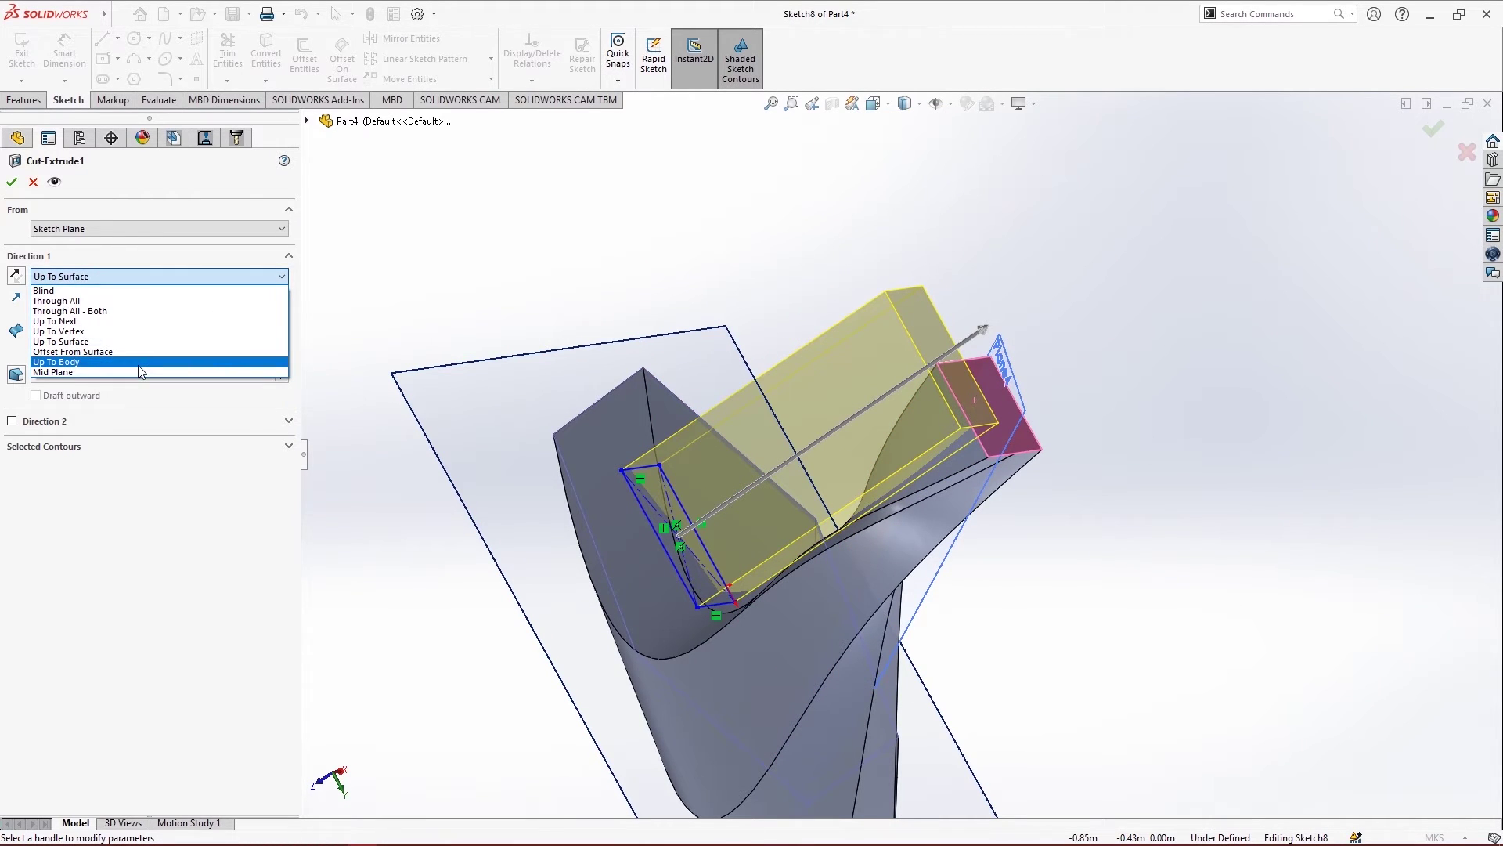
{"action": "left_click", "coordinate": [121, 301]}
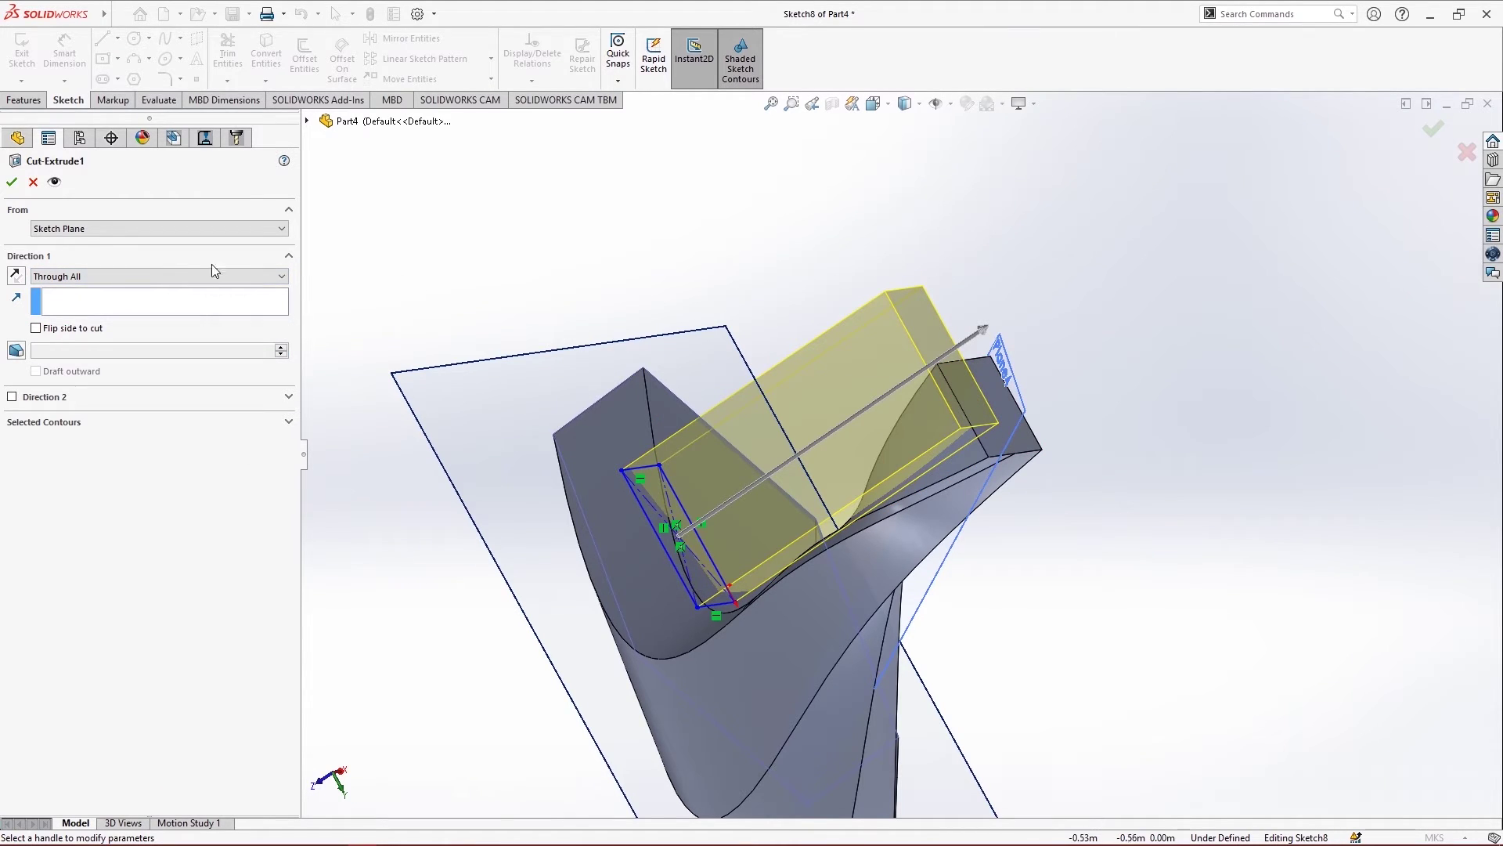
{"action": "left_click", "coordinate": [119, 274]}
{"action": "left_click", "coordinate": [121, 311]}
{"action": "scroll", "coordinate": [1047, 501], "scroll_direction": "up", "scroll_amount": 5}
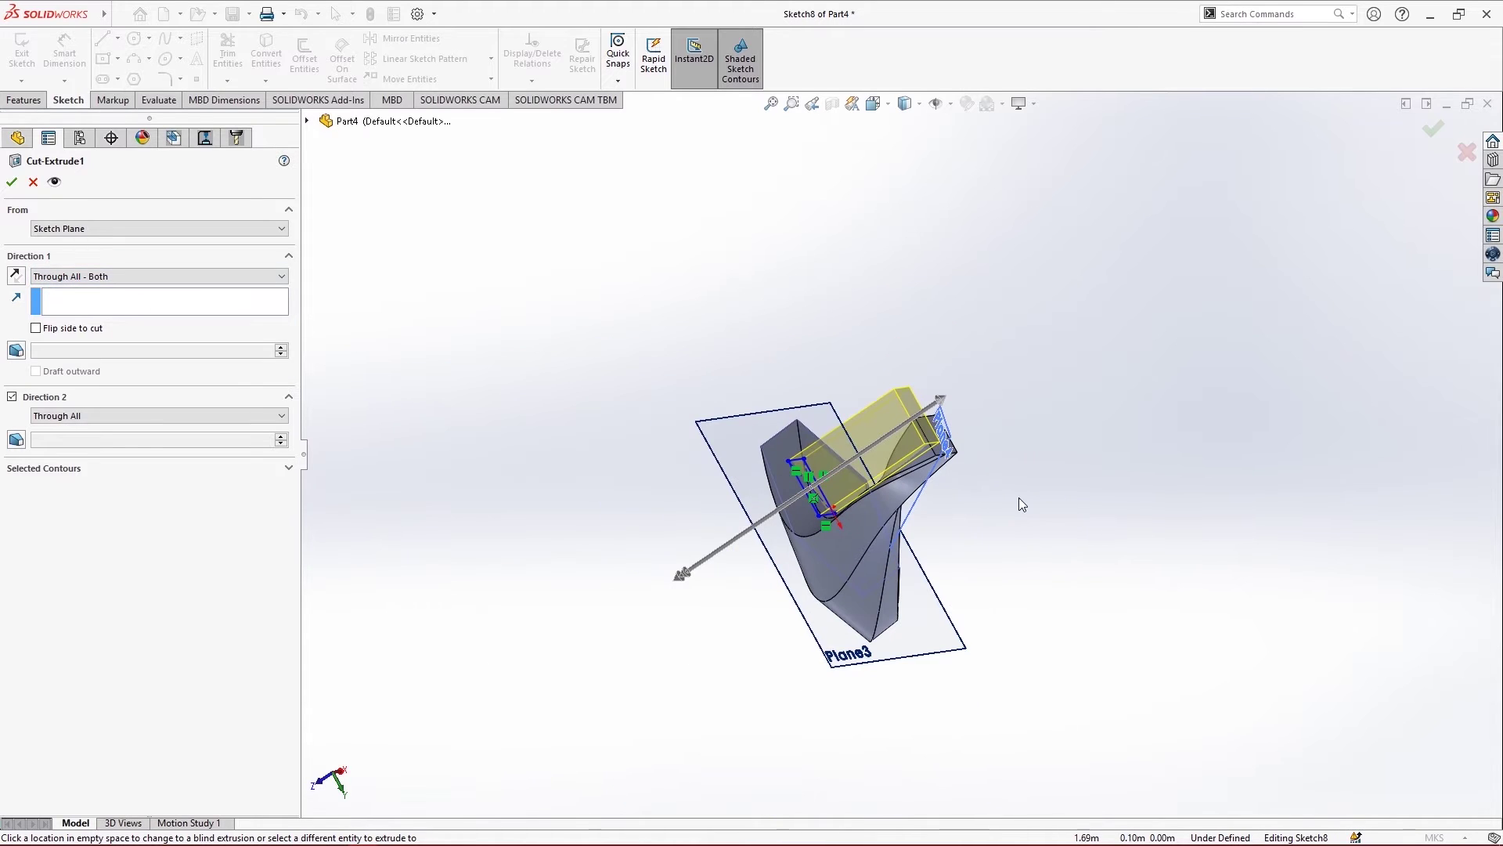
{"action": "middle_click_drag", "start_coordinate": [1018, 496], "coordinate": [1057, 468]}
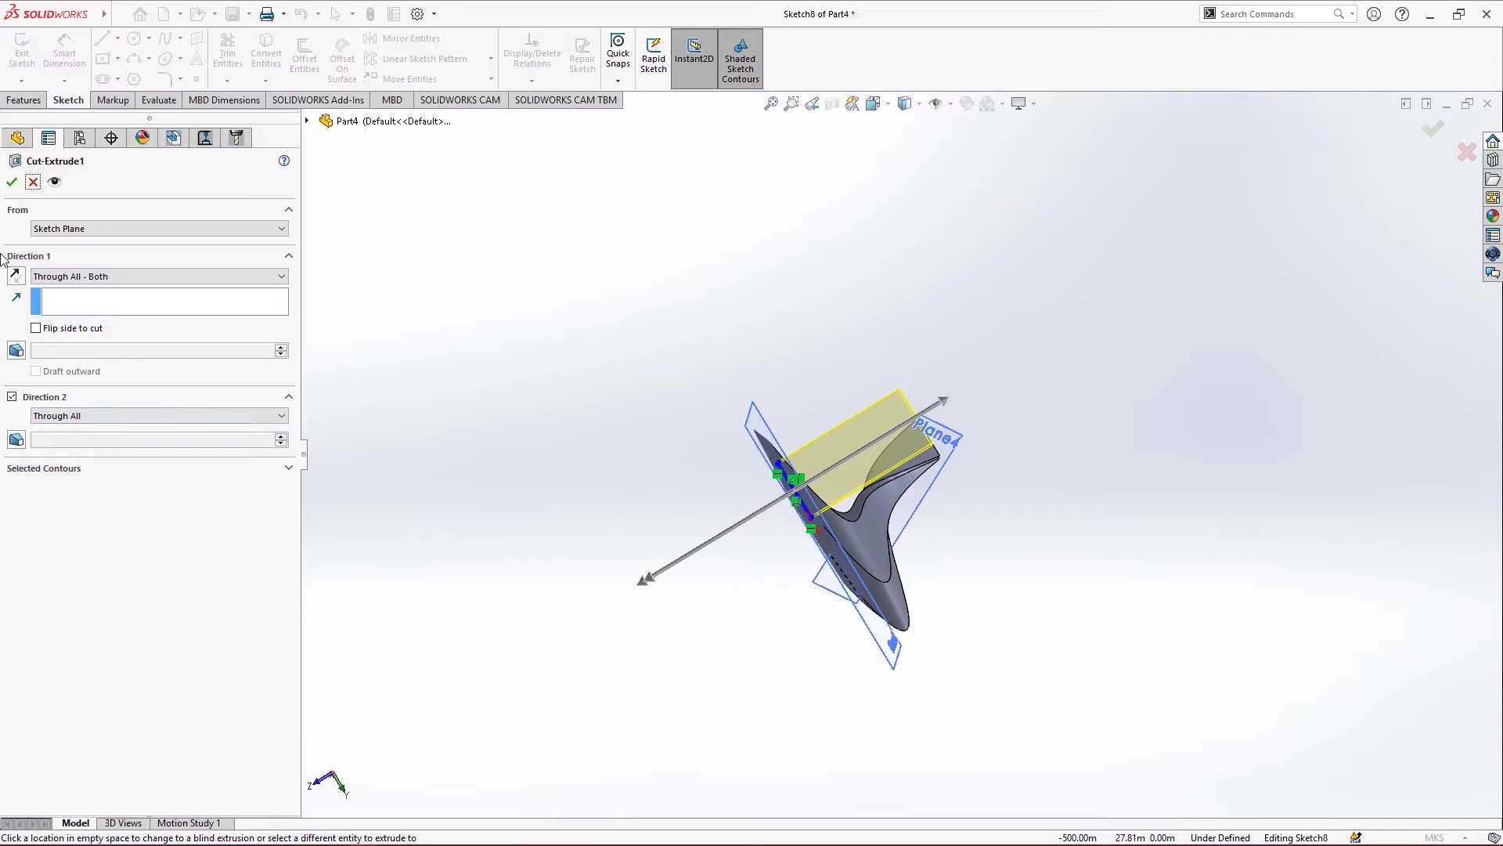
{"action": "left_click", "coordinate": [12, 180]}
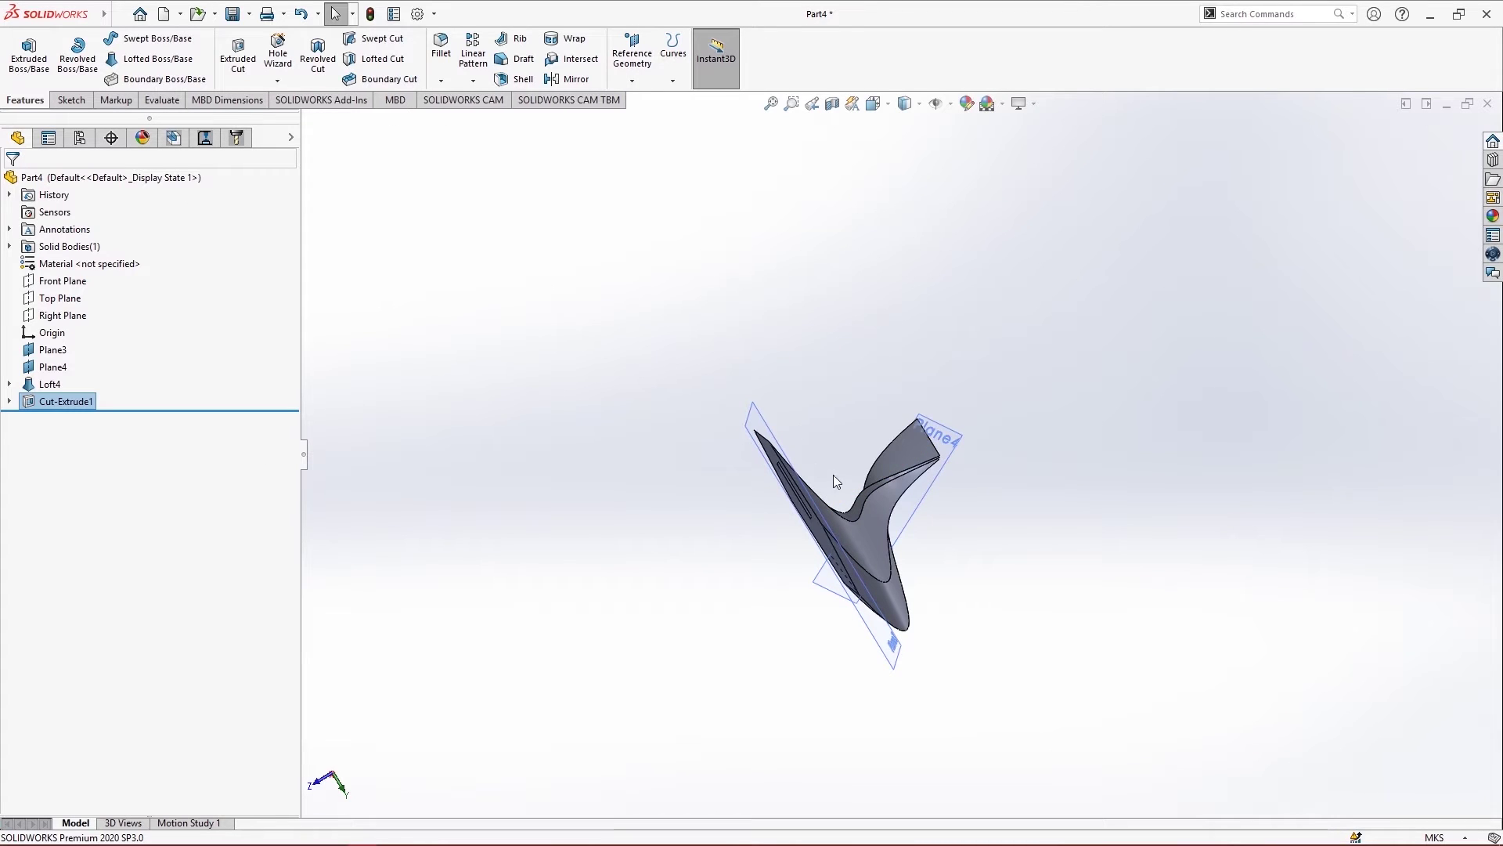
Delete the rectangular extruded cut from the loft, keeping its sketch
{"action": "right_click", "coordinate": [67, 401]}
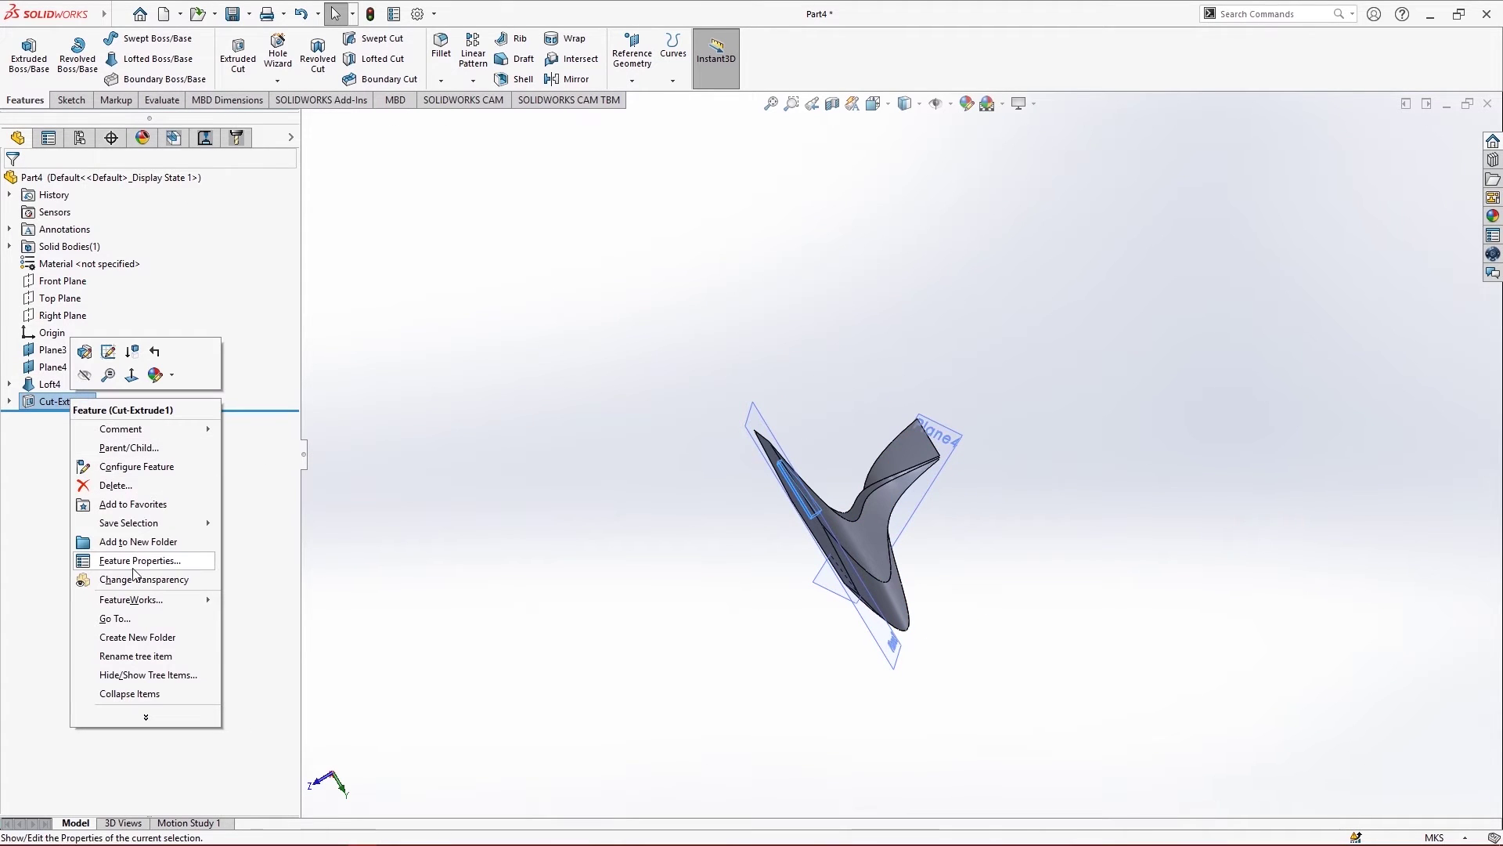
{"action": "left_click", "coordinate": [112, 485]}
{"action": "left_click", "coordinate": [839, 354]}
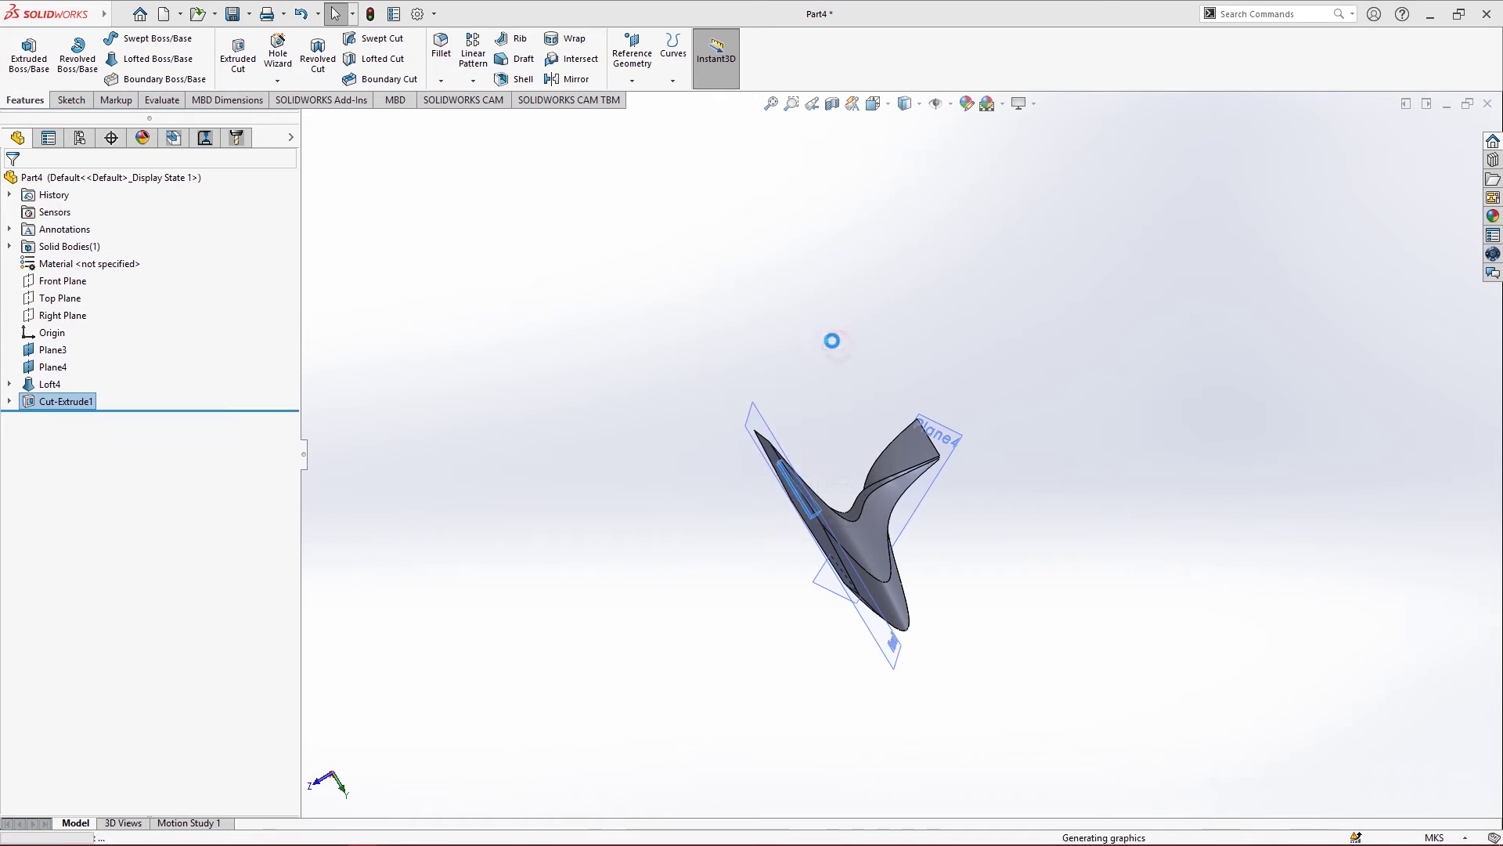
{"action": "scroll", "coordinate": [645, 357], "scroll_direction": "up", "scroll_amount": 5}
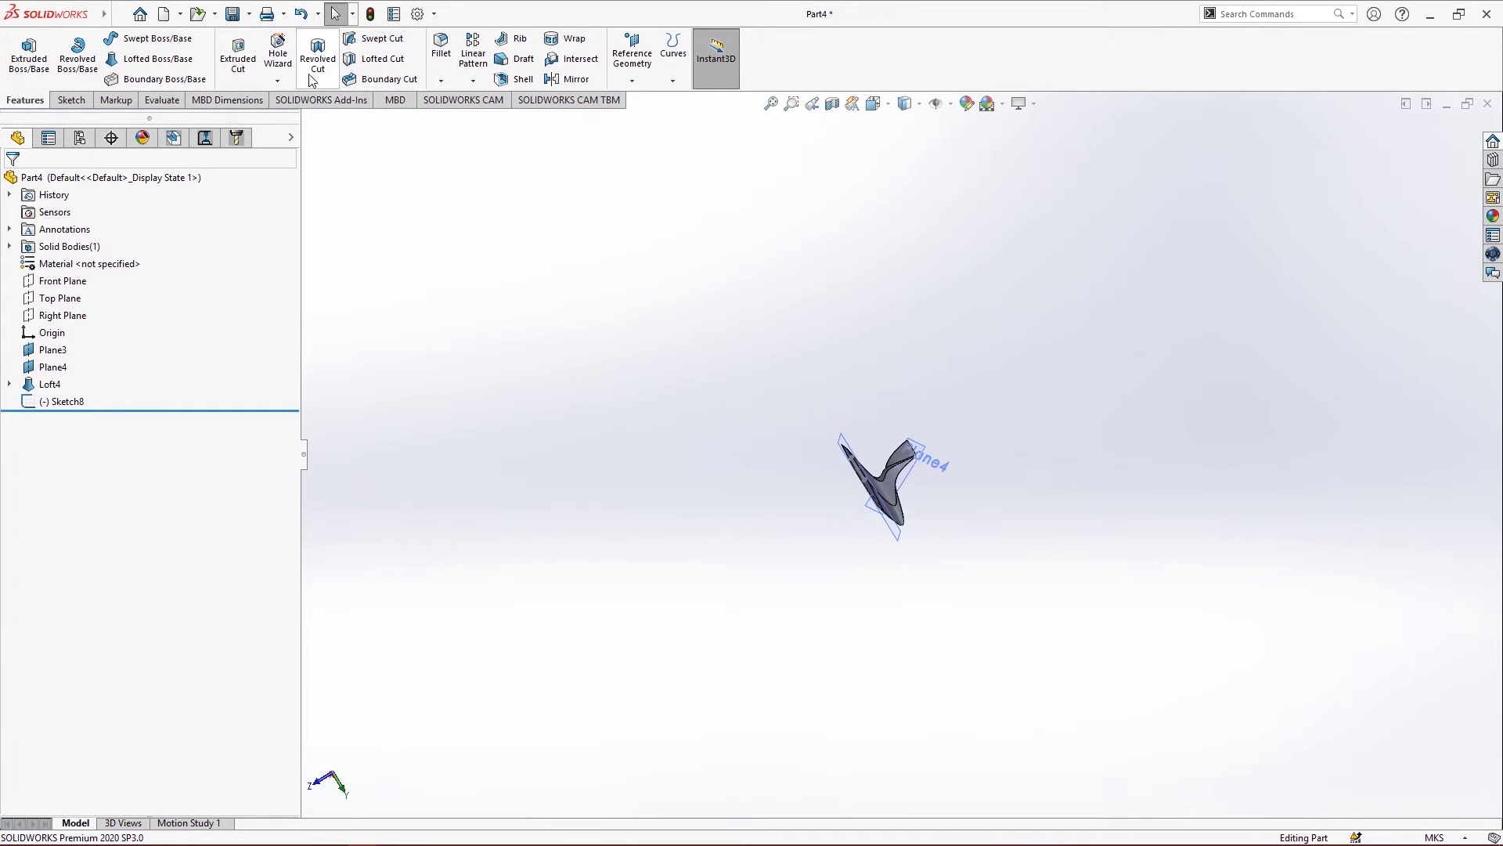
Start a Hole Wizard feature and try the Countersink and plain Hole types
{"action": "left_click", "coordinate": [277, 81]}
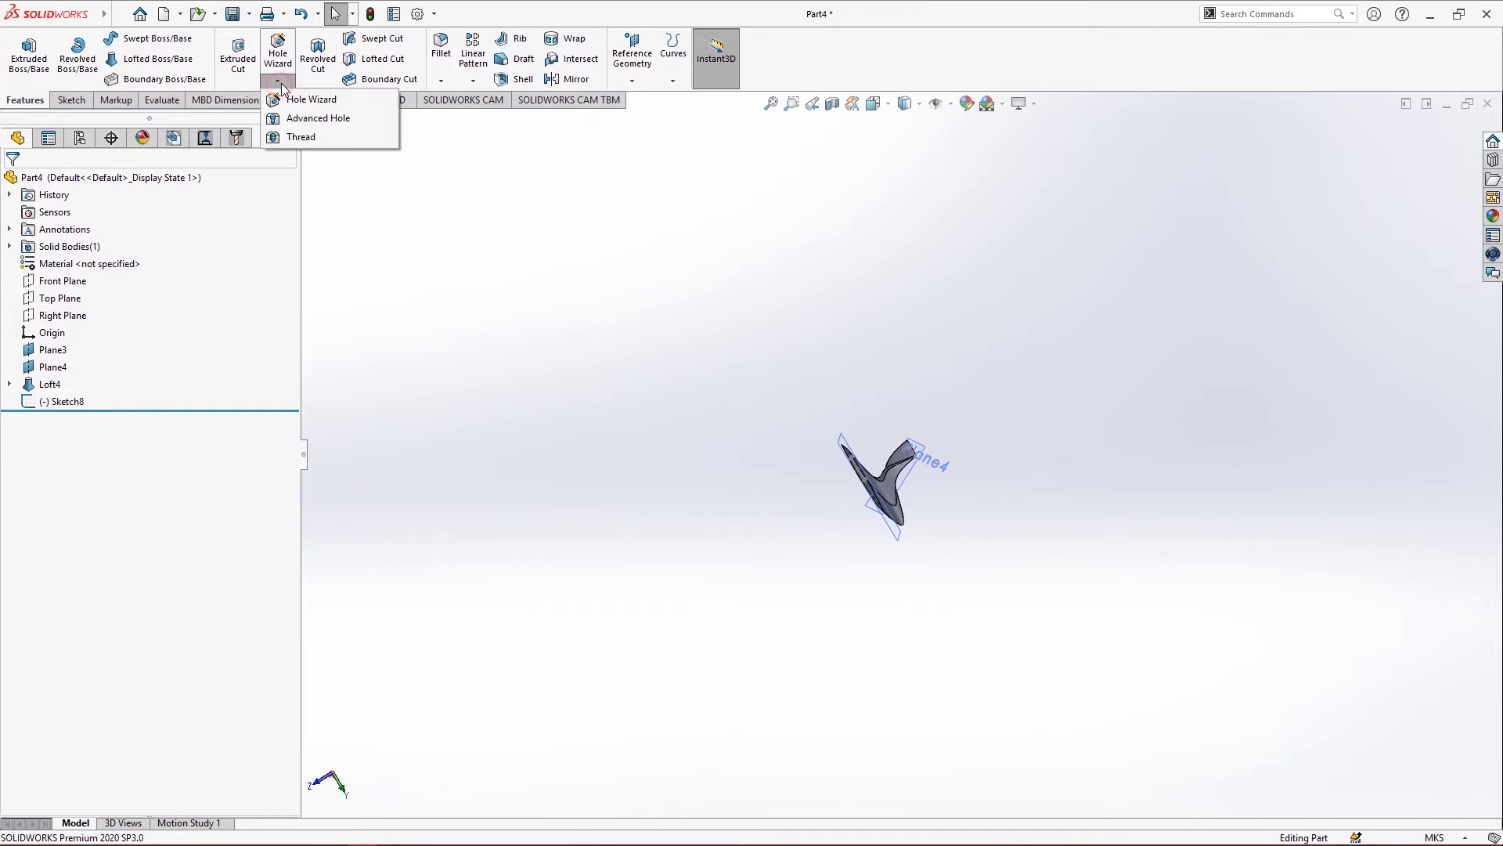
{"action": "left_click", "coordinate": [329, 99]}
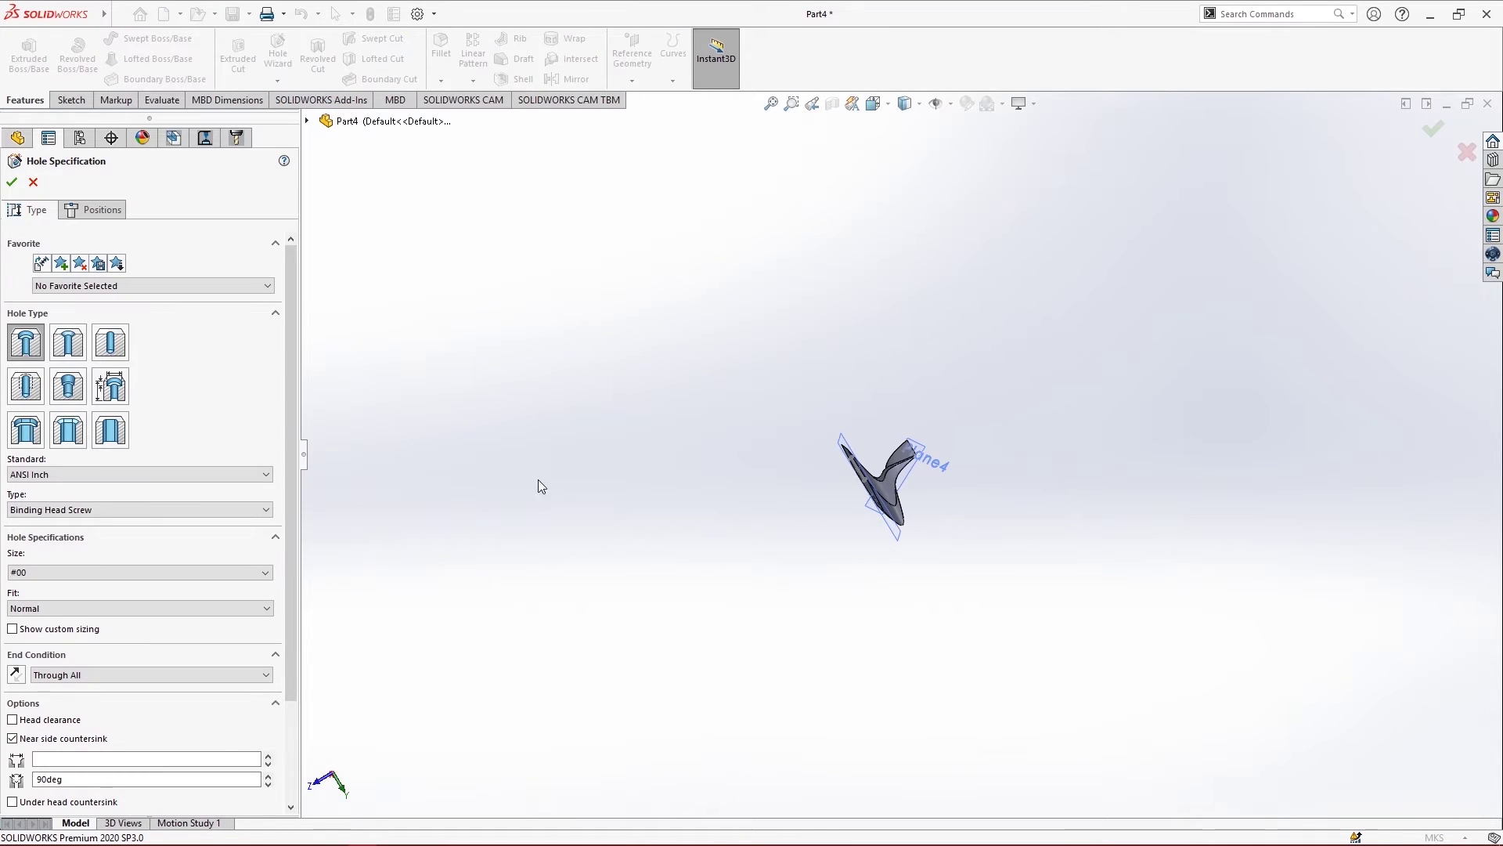
{"action": "middle_click_drag", "start_coordinate": [743, 489], "coordinate": [866, 384]}
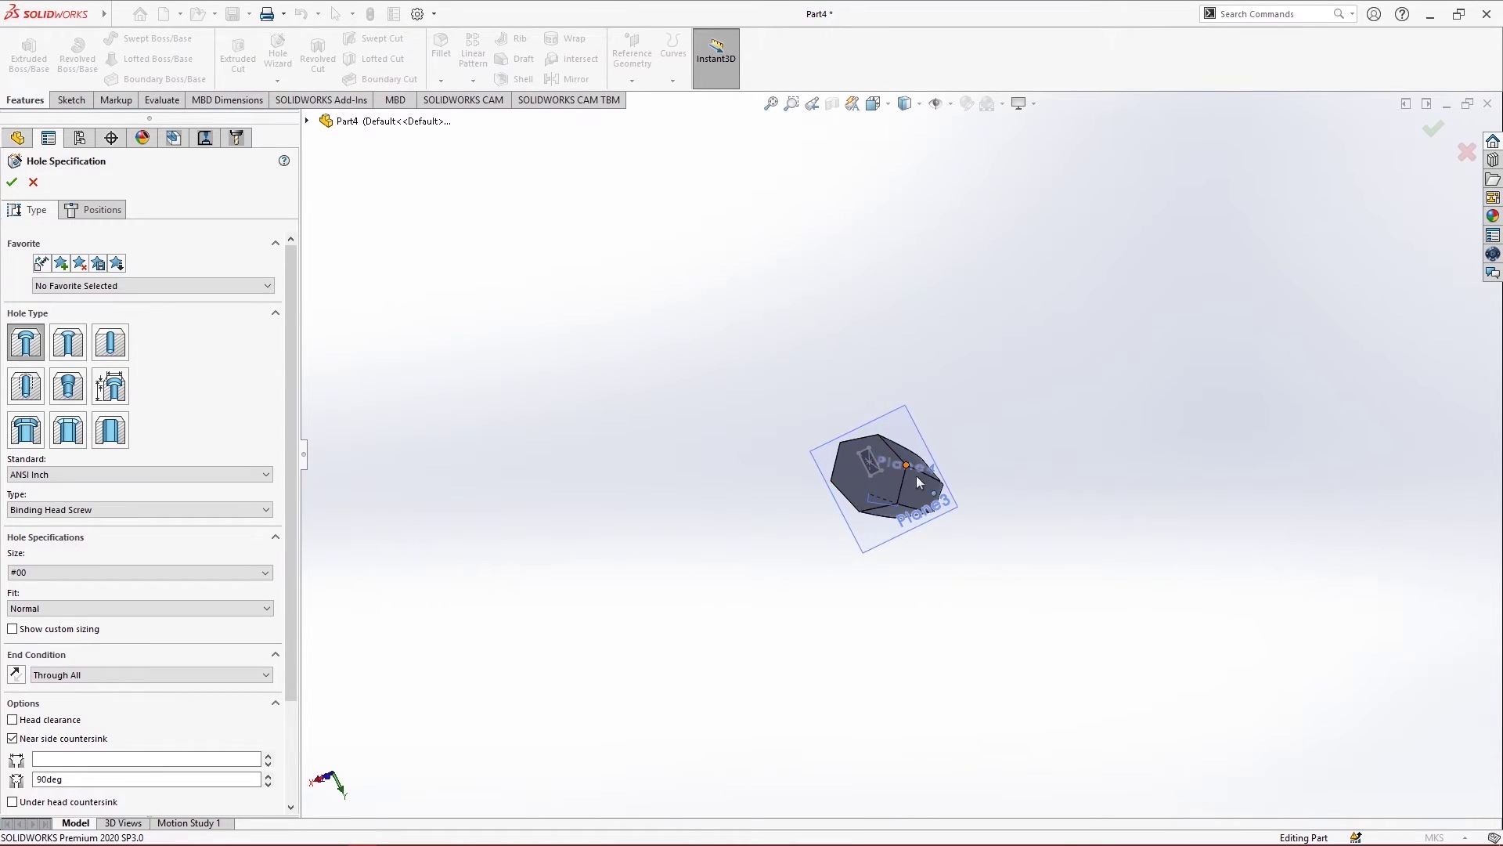
{"action": "scroll", "coordinate": [918, 481], "scroll_direction": "down", "scroll_amount": 5}
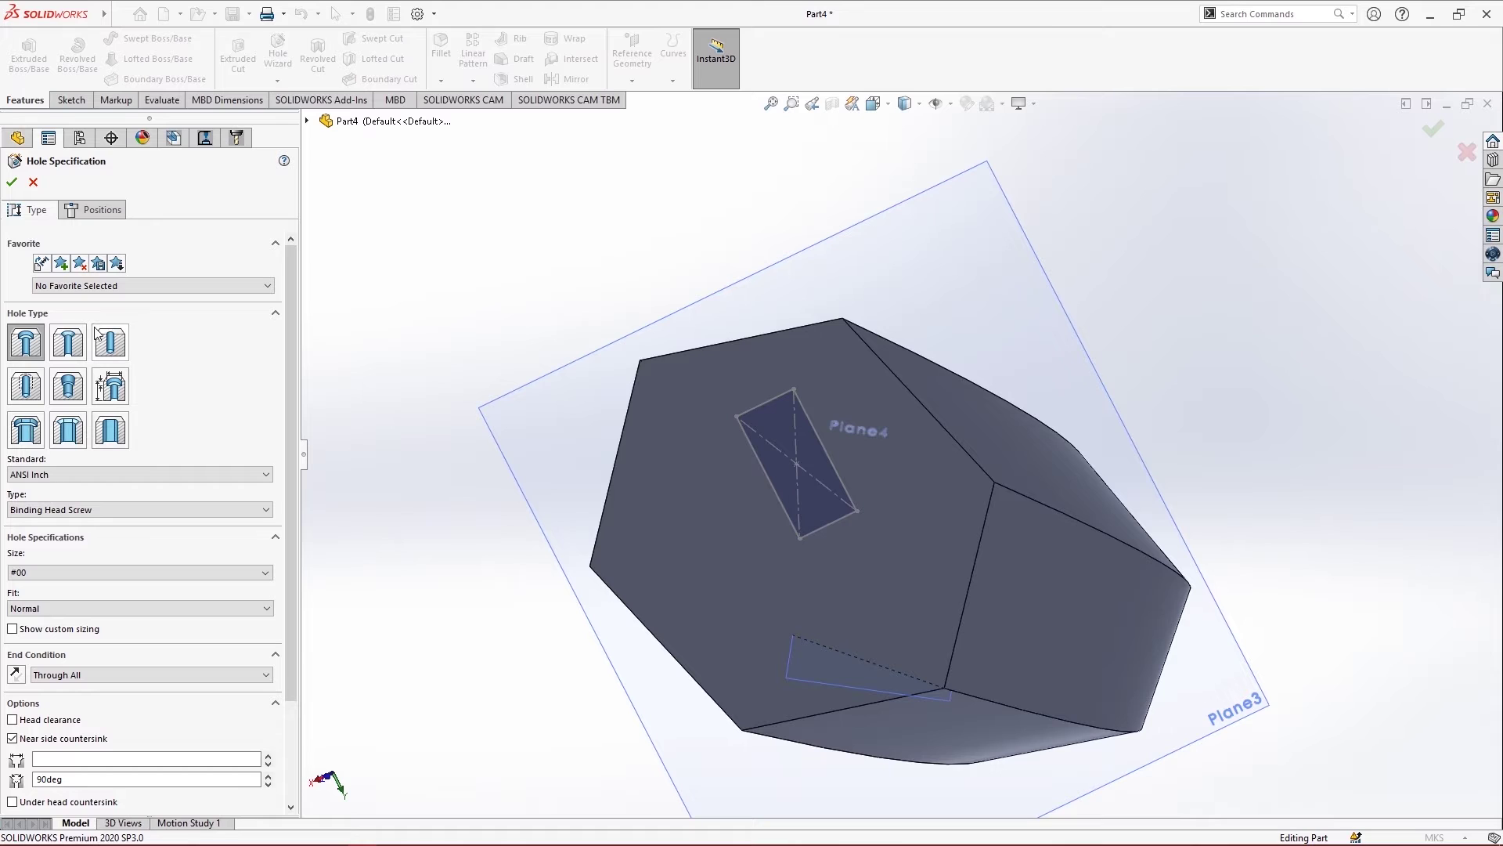
{"action": "middle_click_drag", "start_coordinate": [918, 440], "coordinate": [924, 290]}
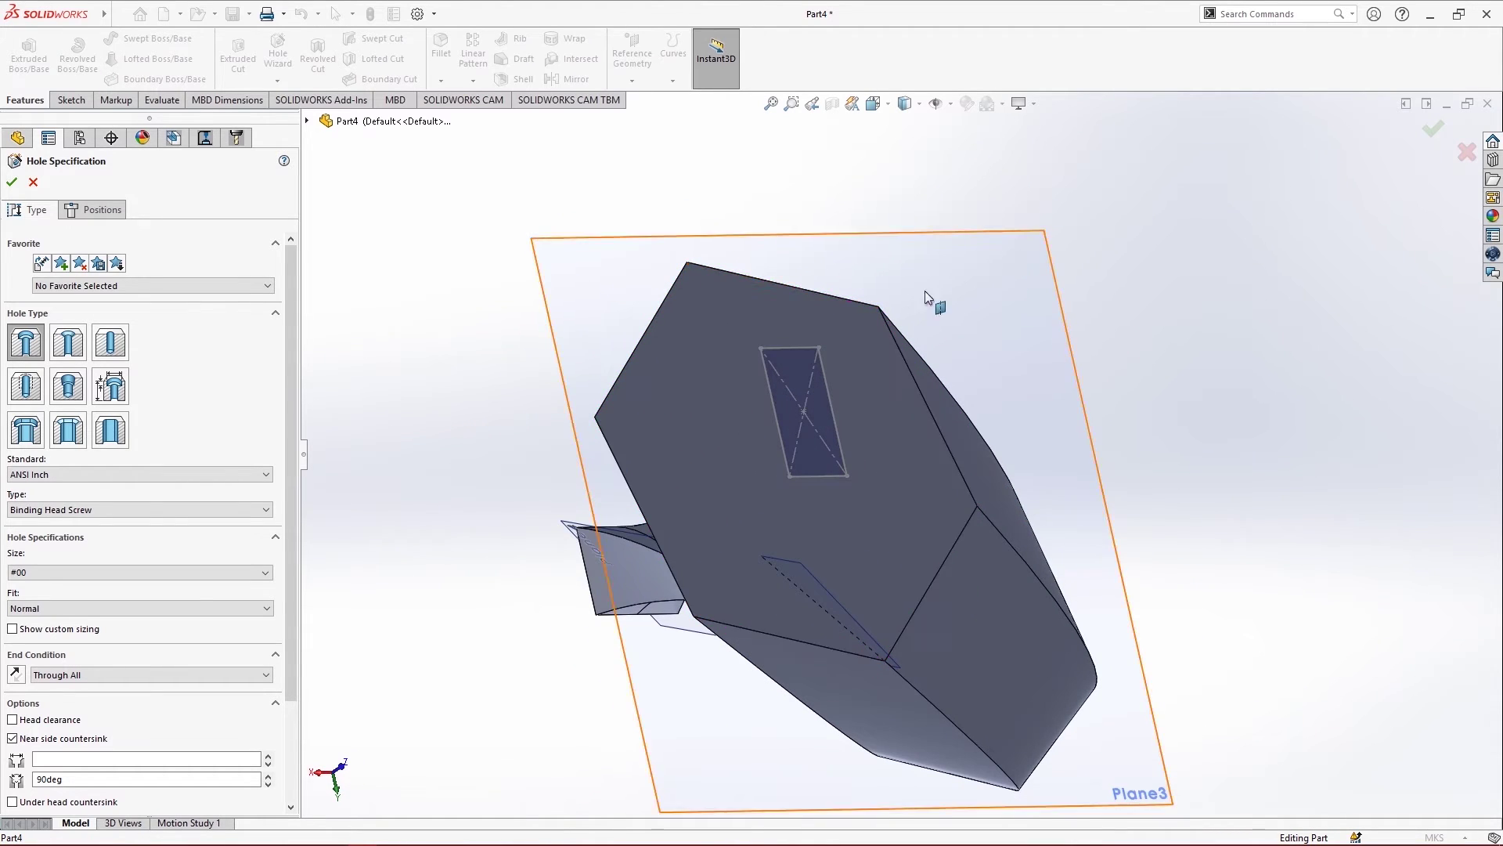
{"action": "left_click", "coordinate": [83, 346]}
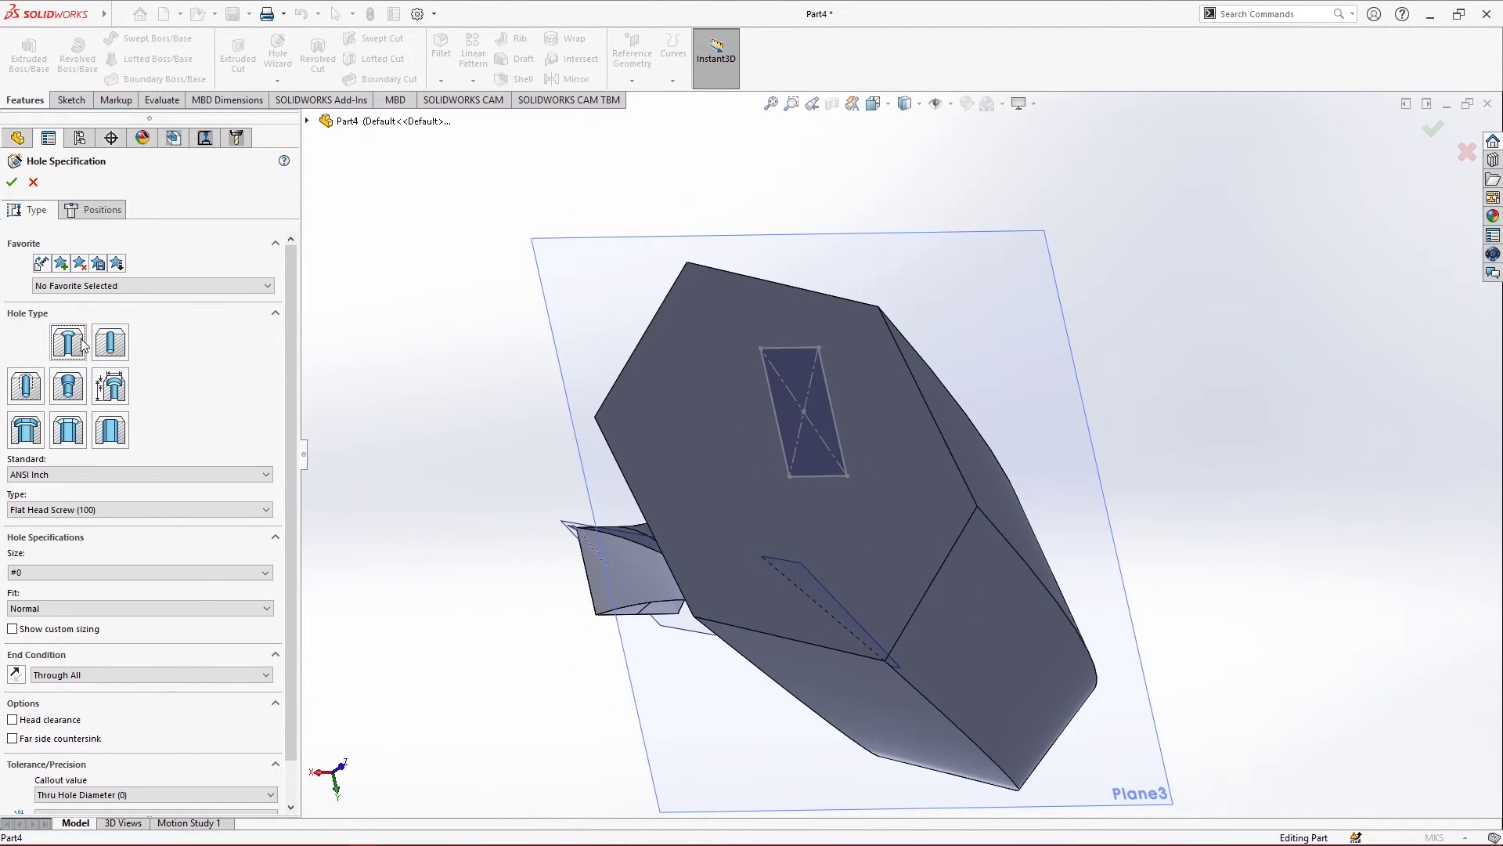
{"action": "left_click", "coordinate": [121, 351]}
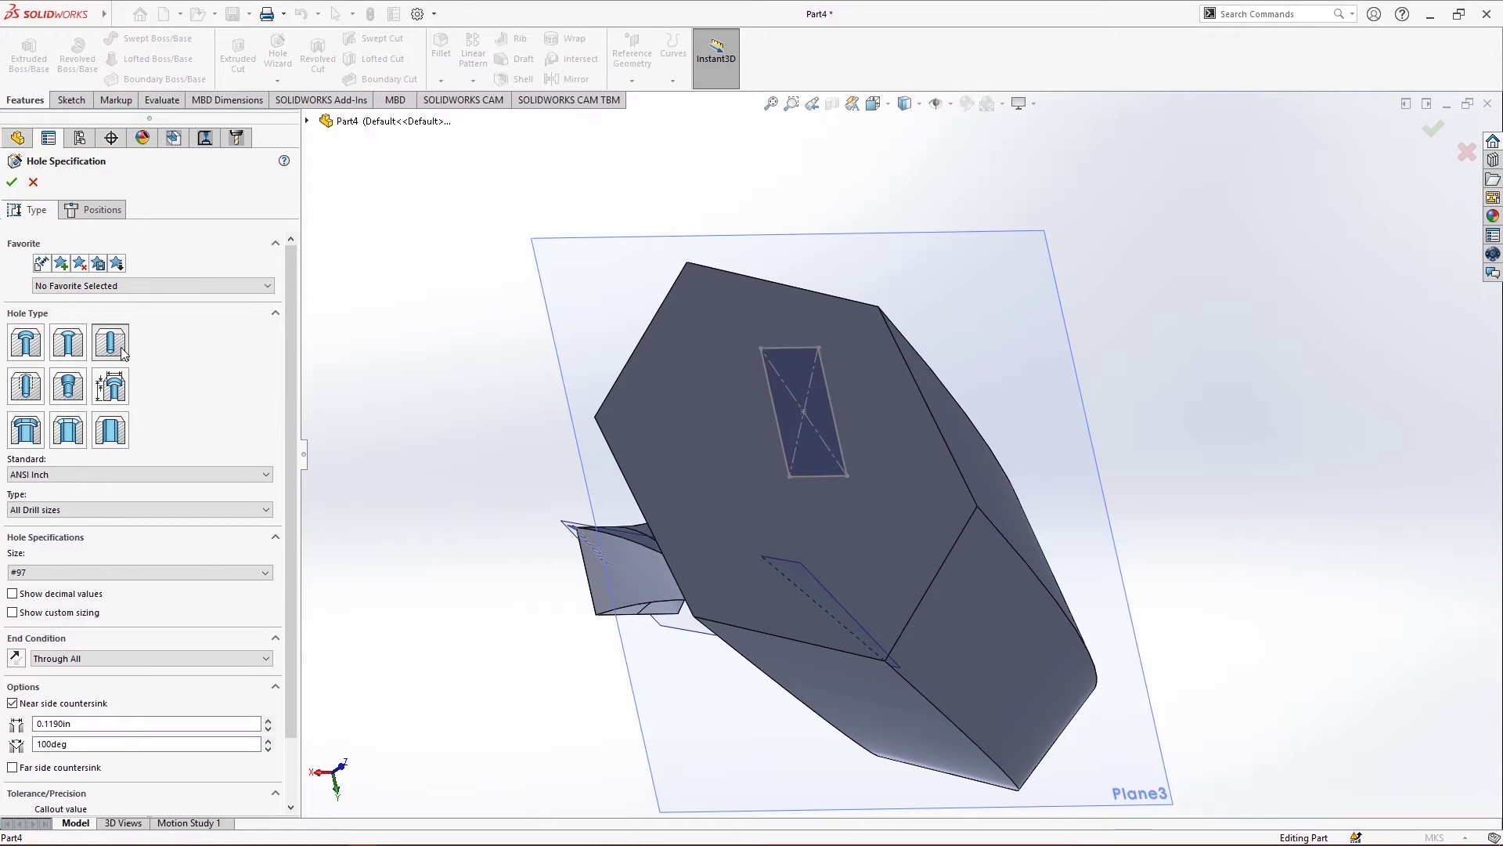
Set the hole type to Countersink for an ANSI Inch Flat Head Screw (100) in size #4
{"action": "left_click", "coordinate": [77, 349]}
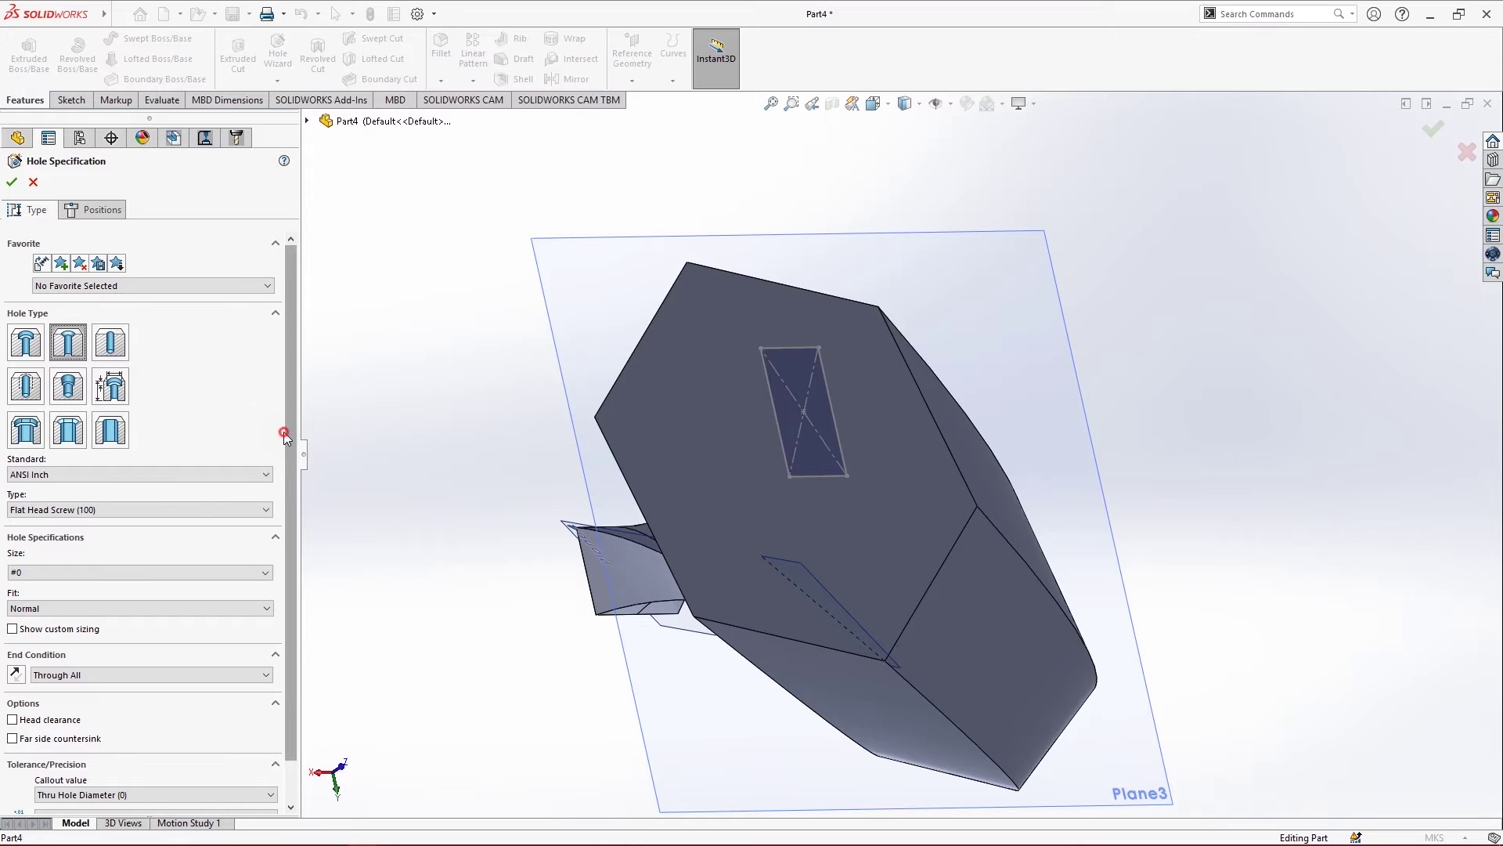
{"action": "left_click", "coordinate": [192, 574]}
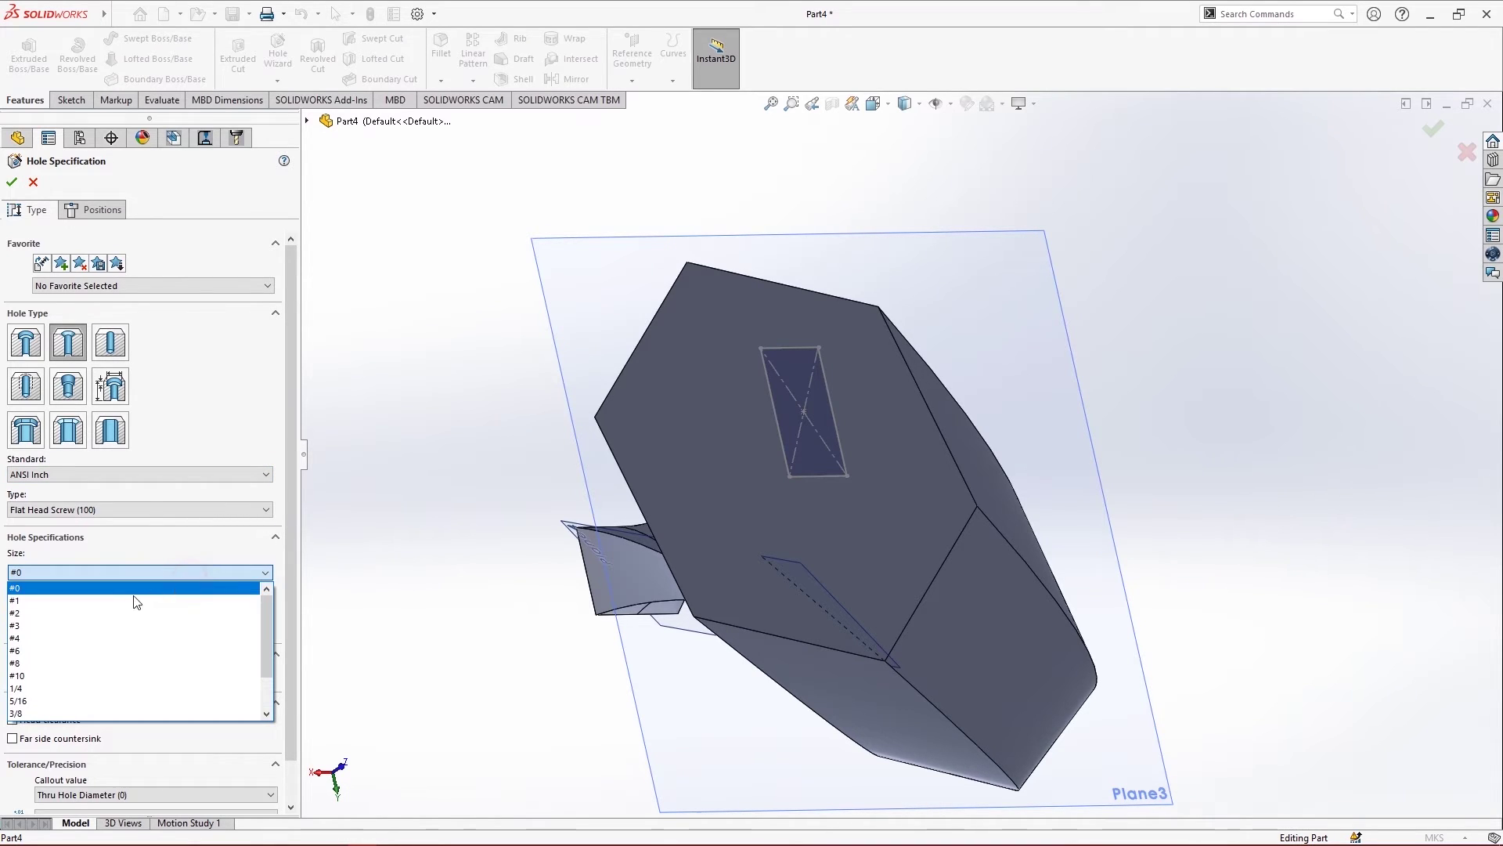
{"action": "left_click", "coordinate": [74, 636]}
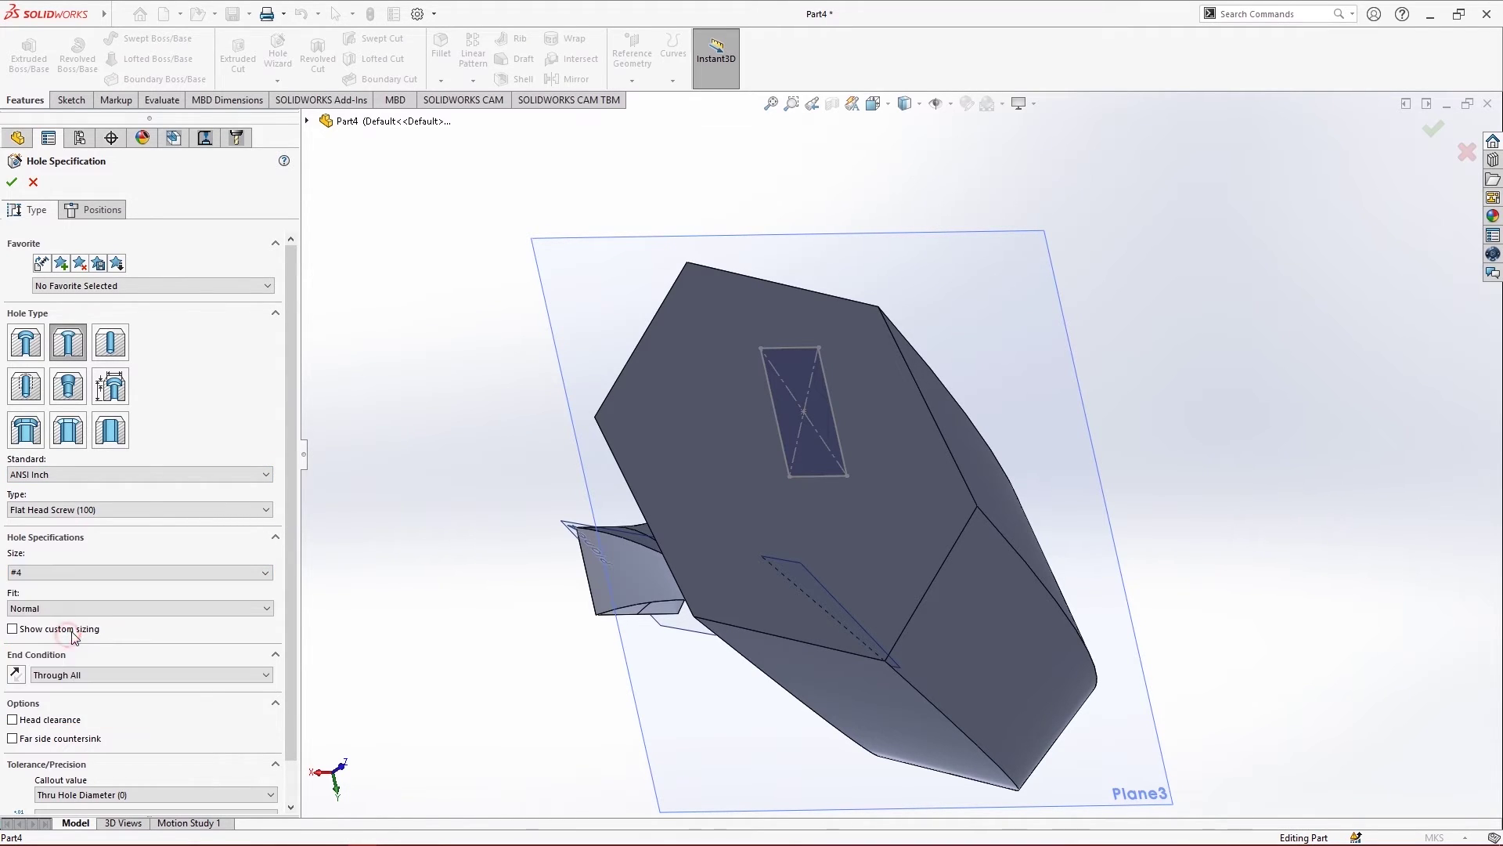
{"action": "scroll", "coordinate": [287, 639], "scroll_direction": "down", "scroll_amount": 2}
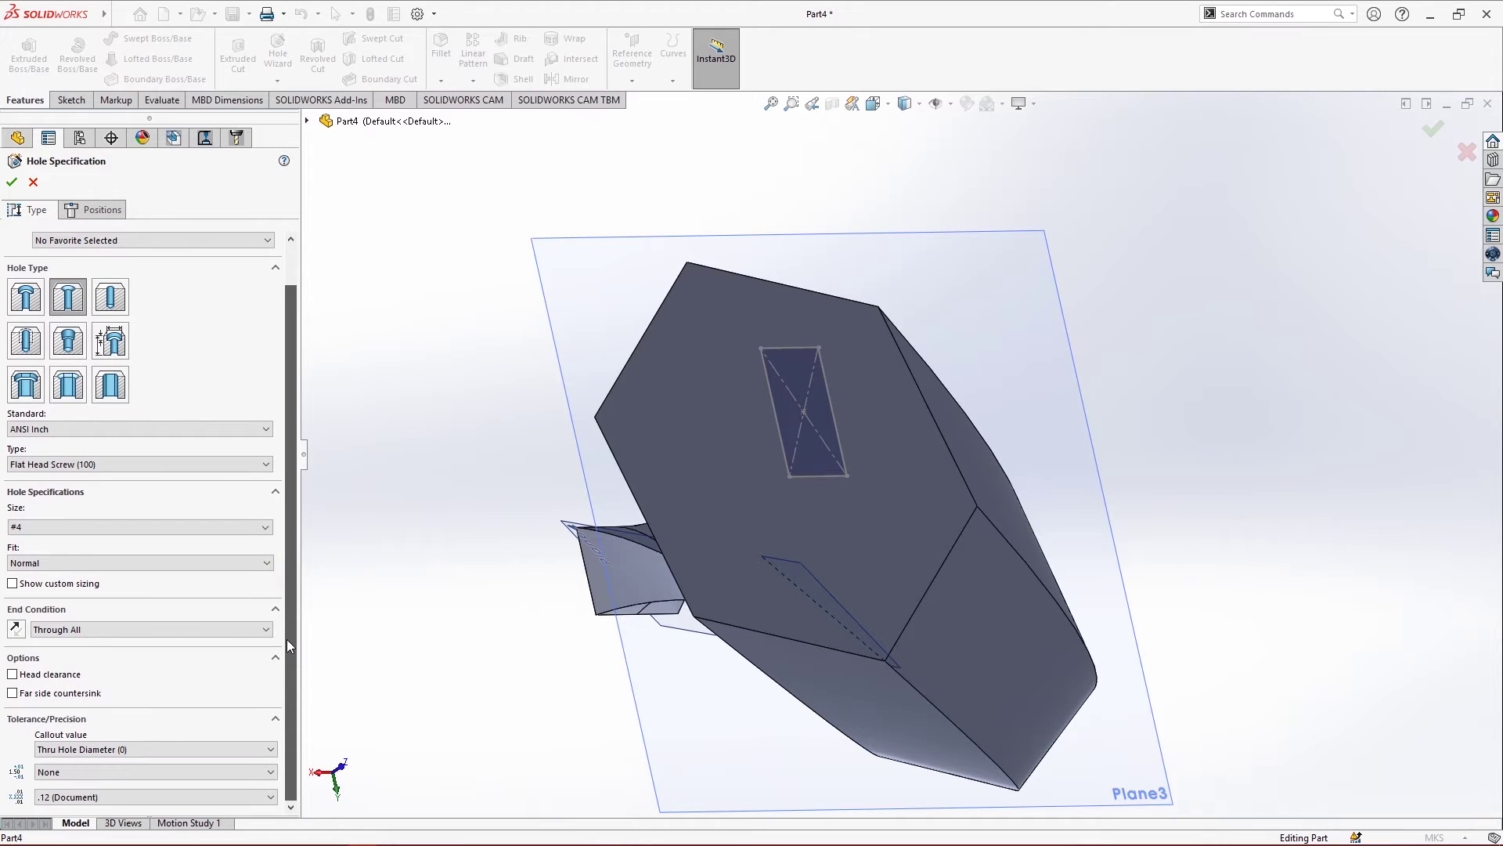
Go on to the hole positions and place a first countersunk hole on the loft's small rectangular end face
{"action": "left_click", "coordinate": [105, 215]}
{"action": "left_click", "coordinate": [149, 347]}
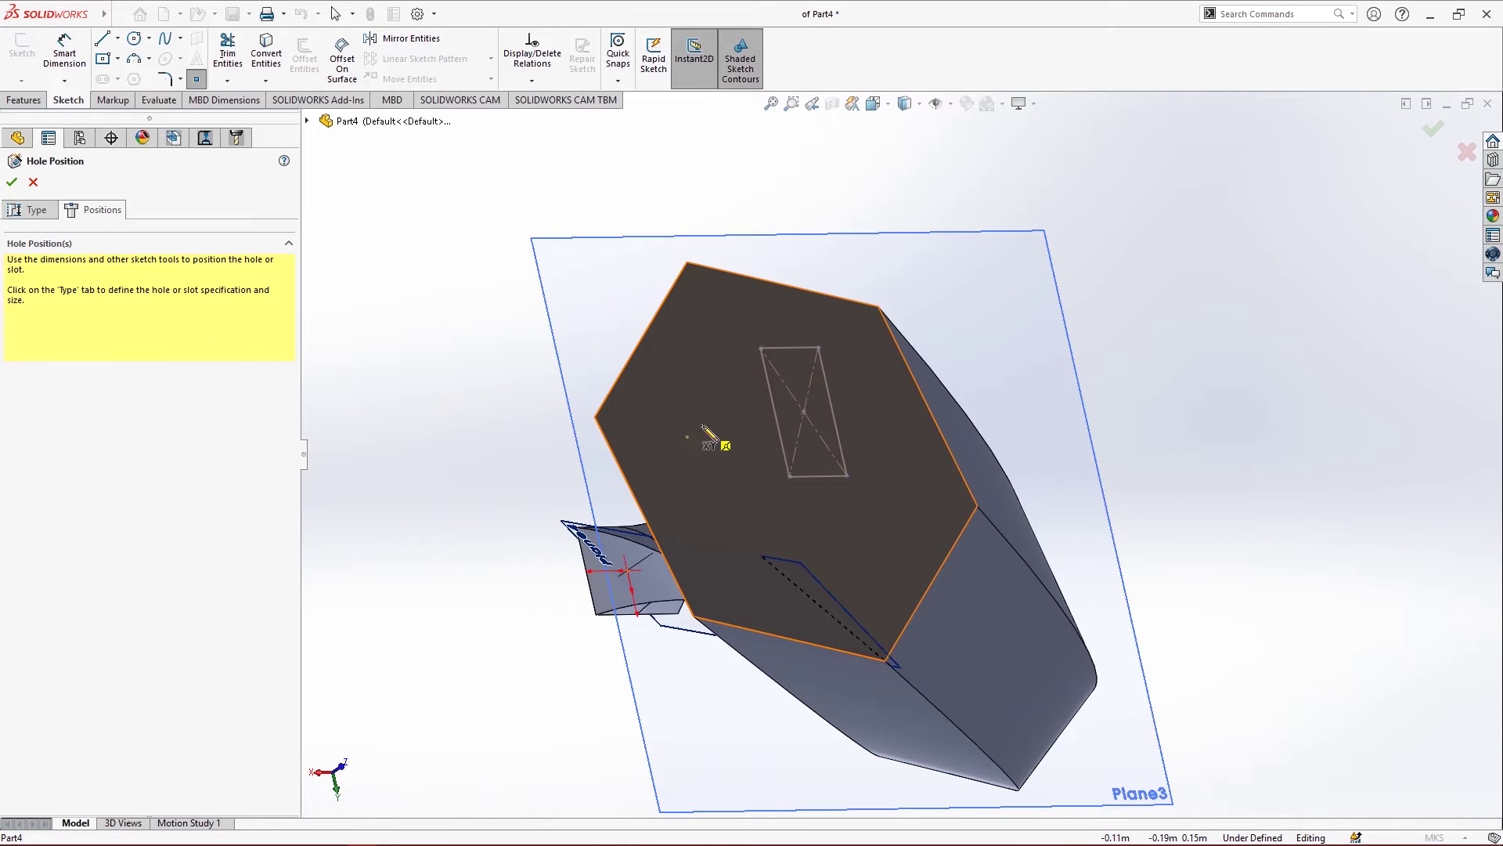
{"action": "mouse_move", "coordinate": [702, 426]}
{"action": "middle_mouse_down"}
{"action": "mouse_move", "coordinate": [707, 251]}
{"action": "mouse_move", "coordinate": [694, 227]}
{"action": "mouse_move", "coordinate": [842, 272]}
{"action": "mouse_move", "coordinate": [899, 329]}
{"action": "middle_mouse_up"}
{"action": "middle_click_drag", "start_coordinate": [732, 733], "coordinate": [759, 419]}
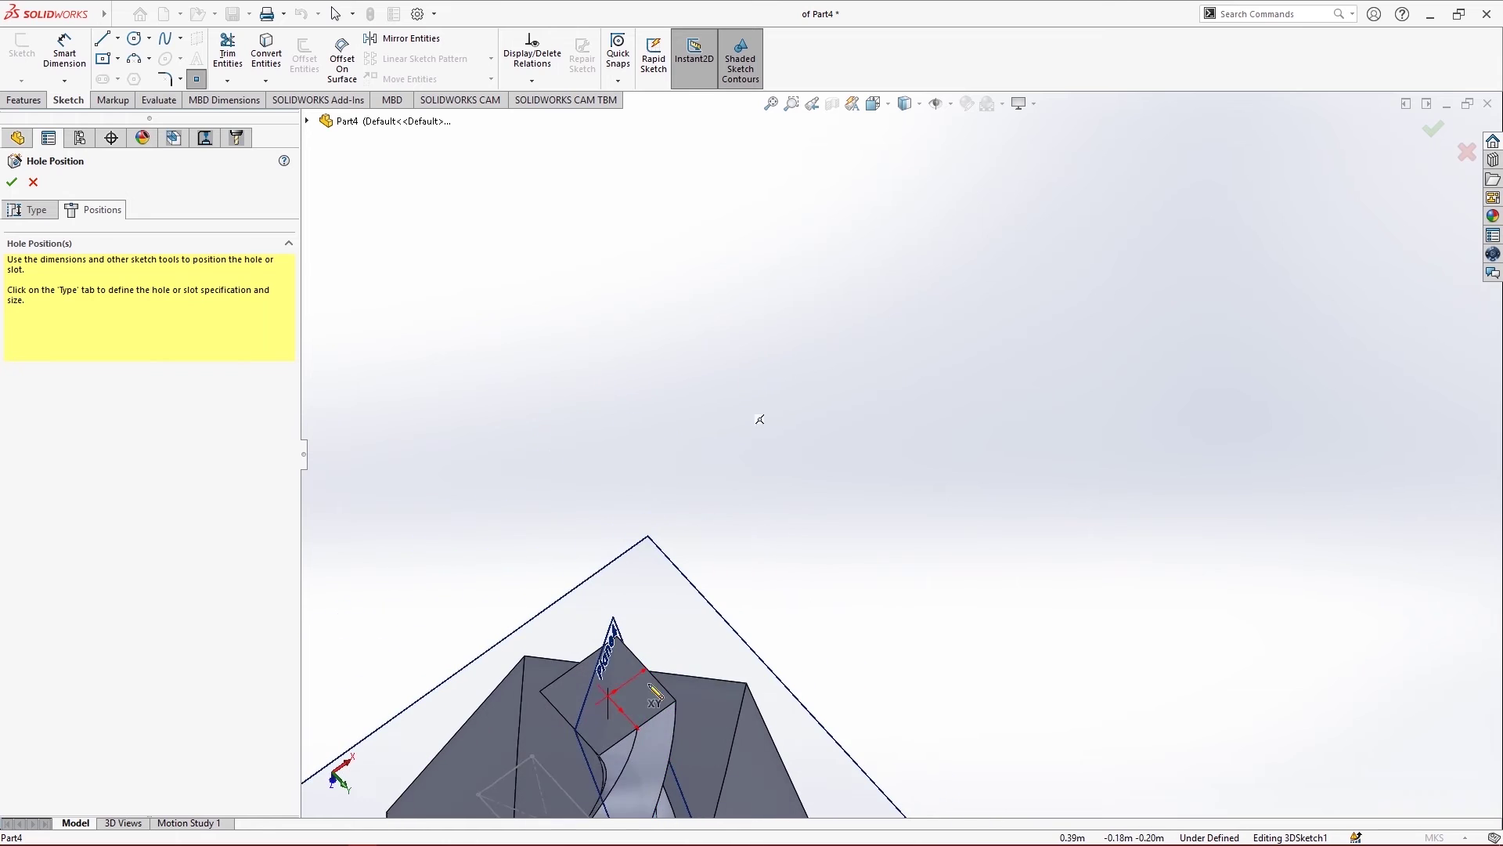
{"action": "scroll", "coordinate": [671, 604], "scroll_direction": "down", "scroll_amount": 6}
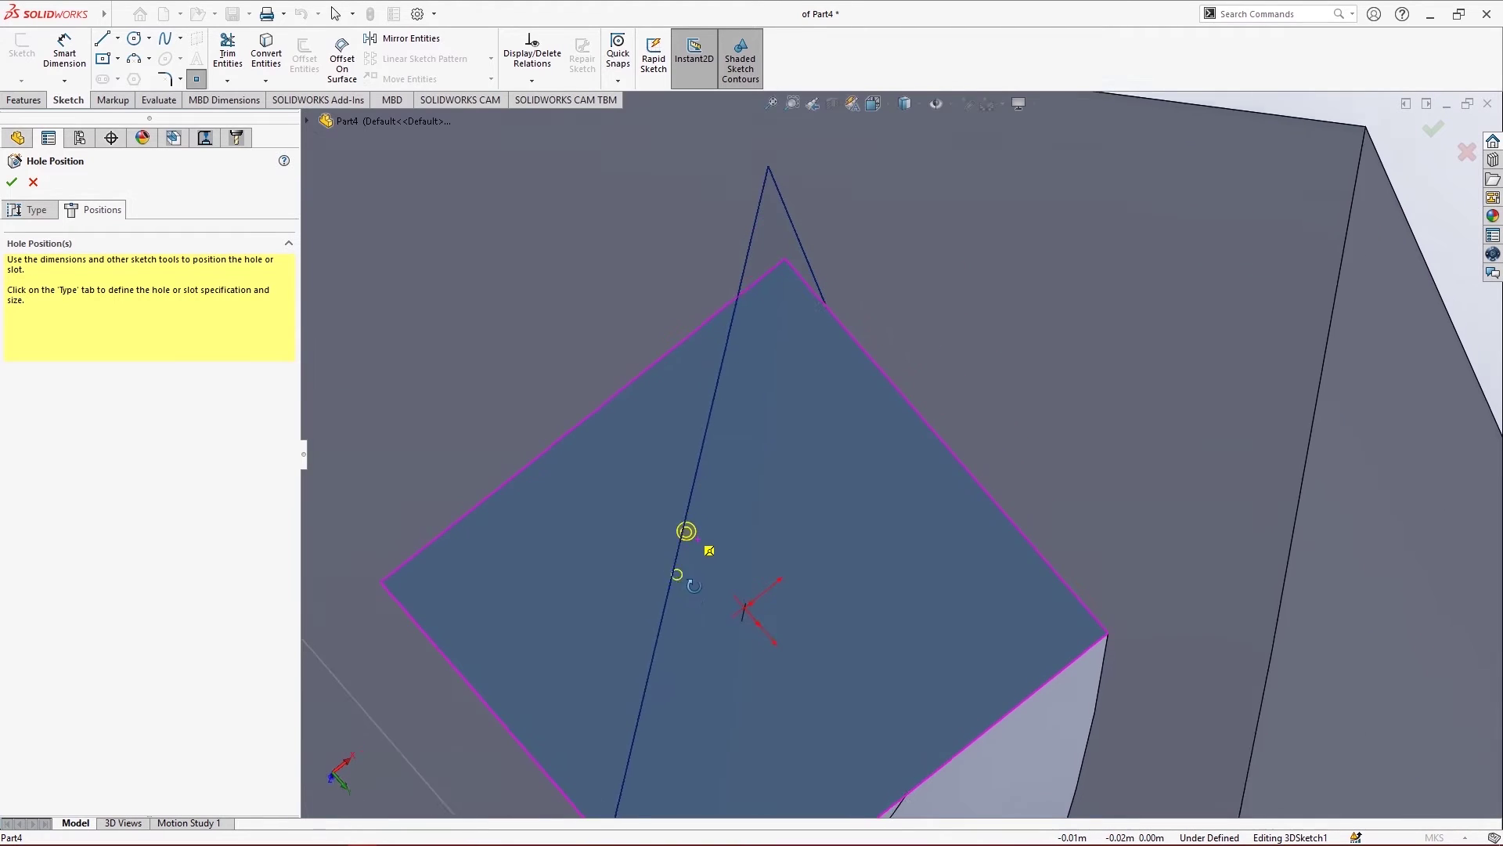
{"action": "middle_click_drag", "start_coordinate": [693, 586], "coordinate": [715, 613]}
{"action": "scroll", "coordinate": [631, 556], "scroll_direction": "down", "scroll_amount": 6}
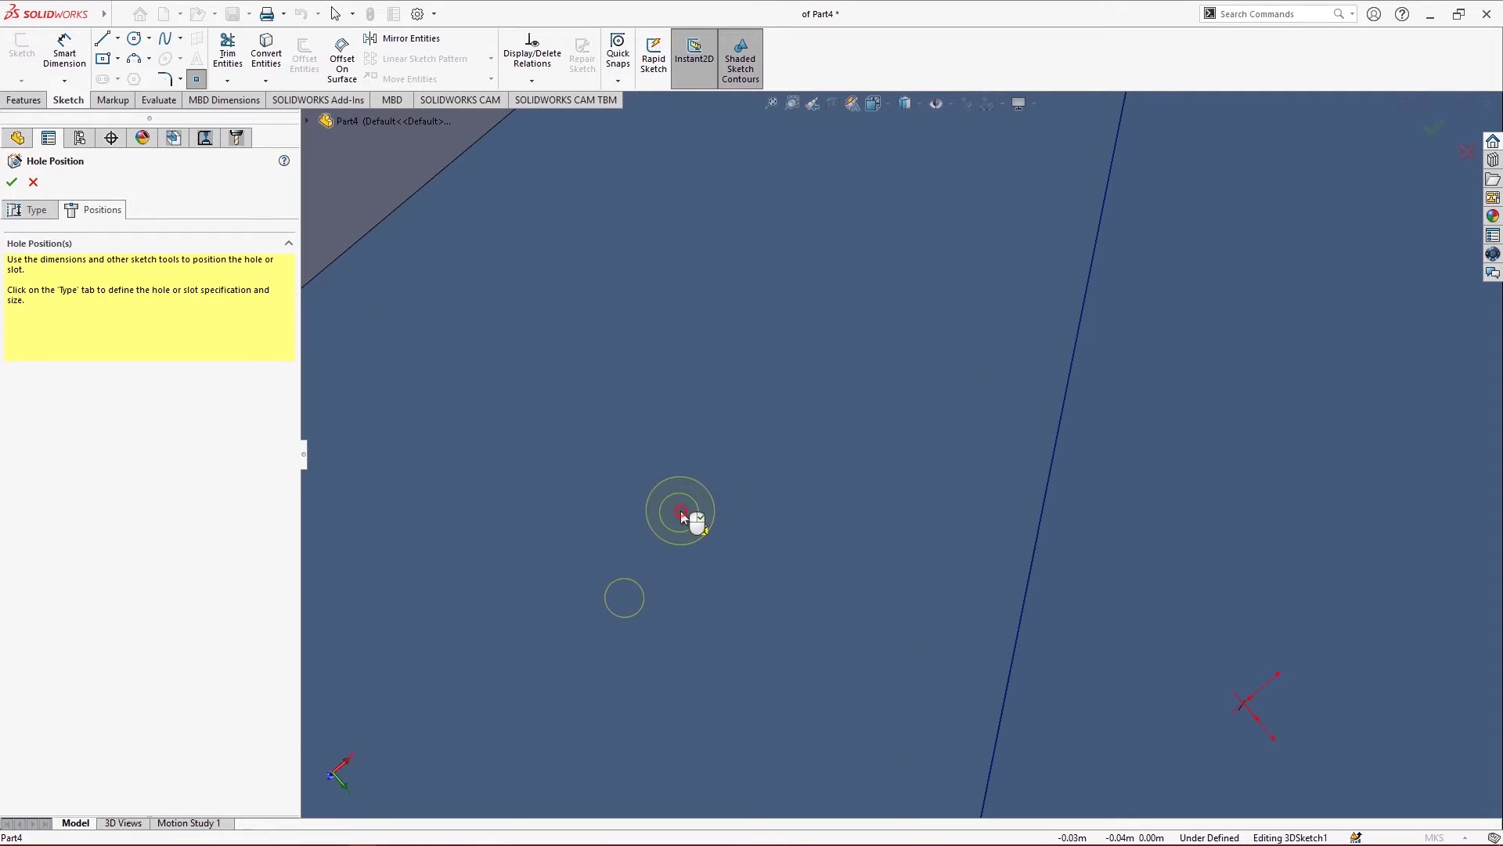
{"action": "middle_click_drag", "start_coordinate": [682, 515], "coordinate": [741, 462]}
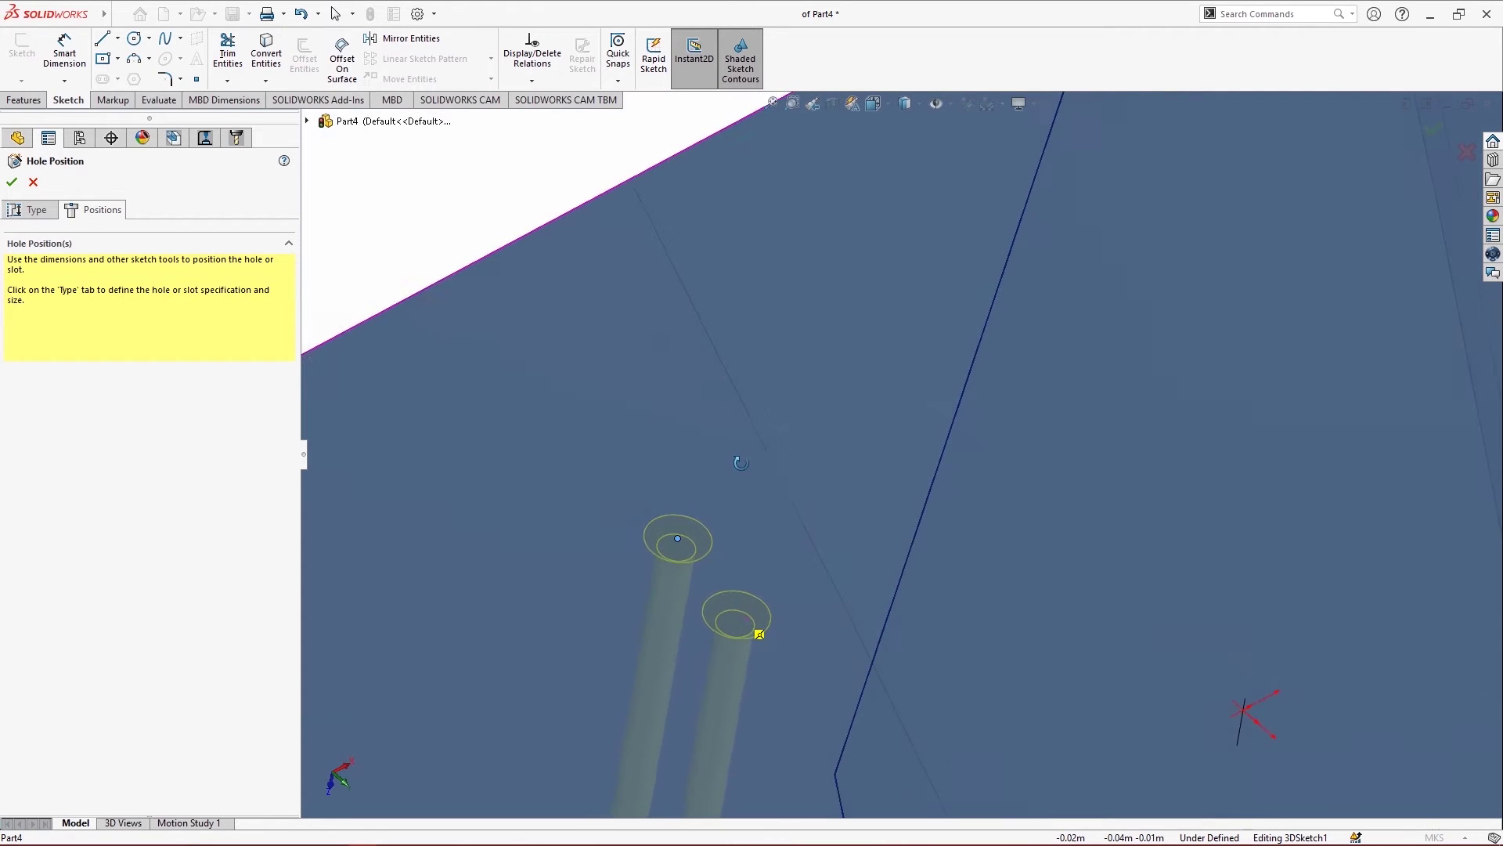
{"action": "scroll", "coordinate": [775, 592], "scroll_direction": "up", "scroll_amount": 5}
Place four more countersunk holes spread across the same end face and accept the Hole Wizard feature
{"action": "left_click", "coordinate": [918, 361]}
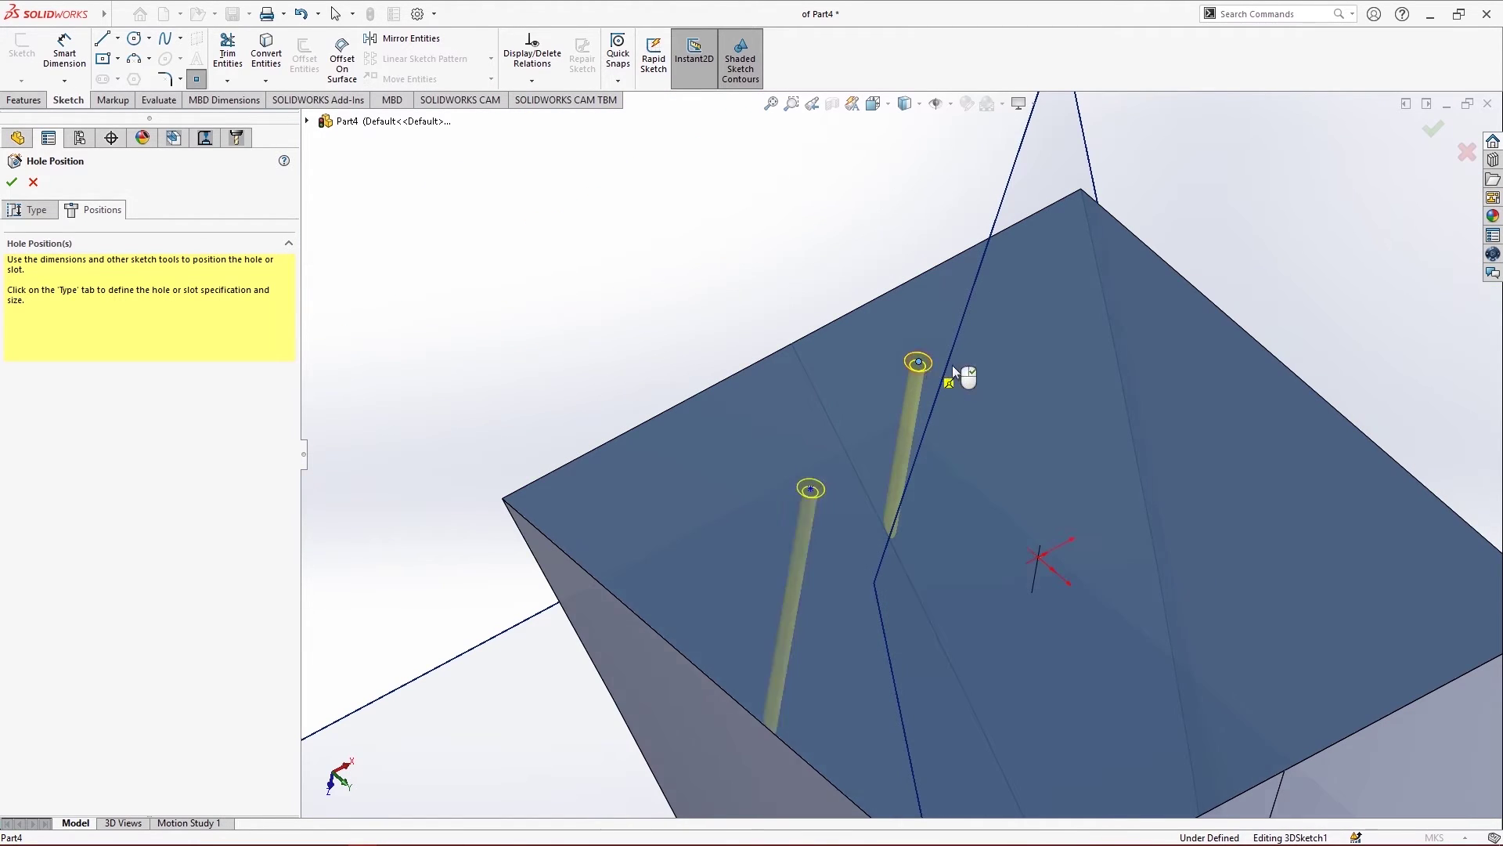
{"action": "left_click", "coordinate": [1059, 369]}
{"action": "left_click", "coordinate": [1222, 510]}
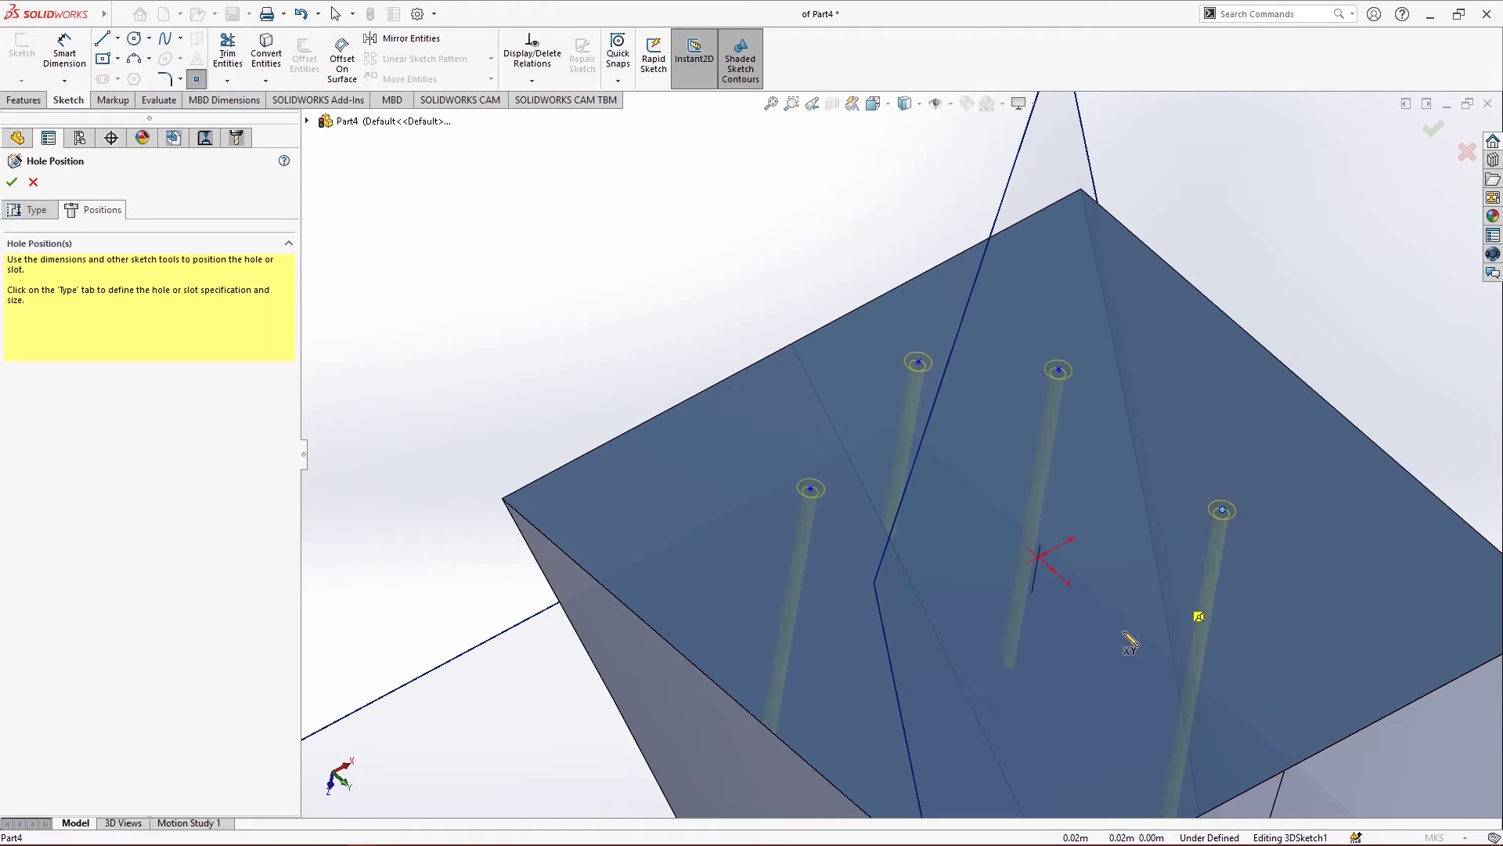
{"action": "left_click", "coordinate": [968, 675]}
{"action": "scroll", "coordinate": [900, 454], "scroll_direction": "up", "scroll_amount": 3}
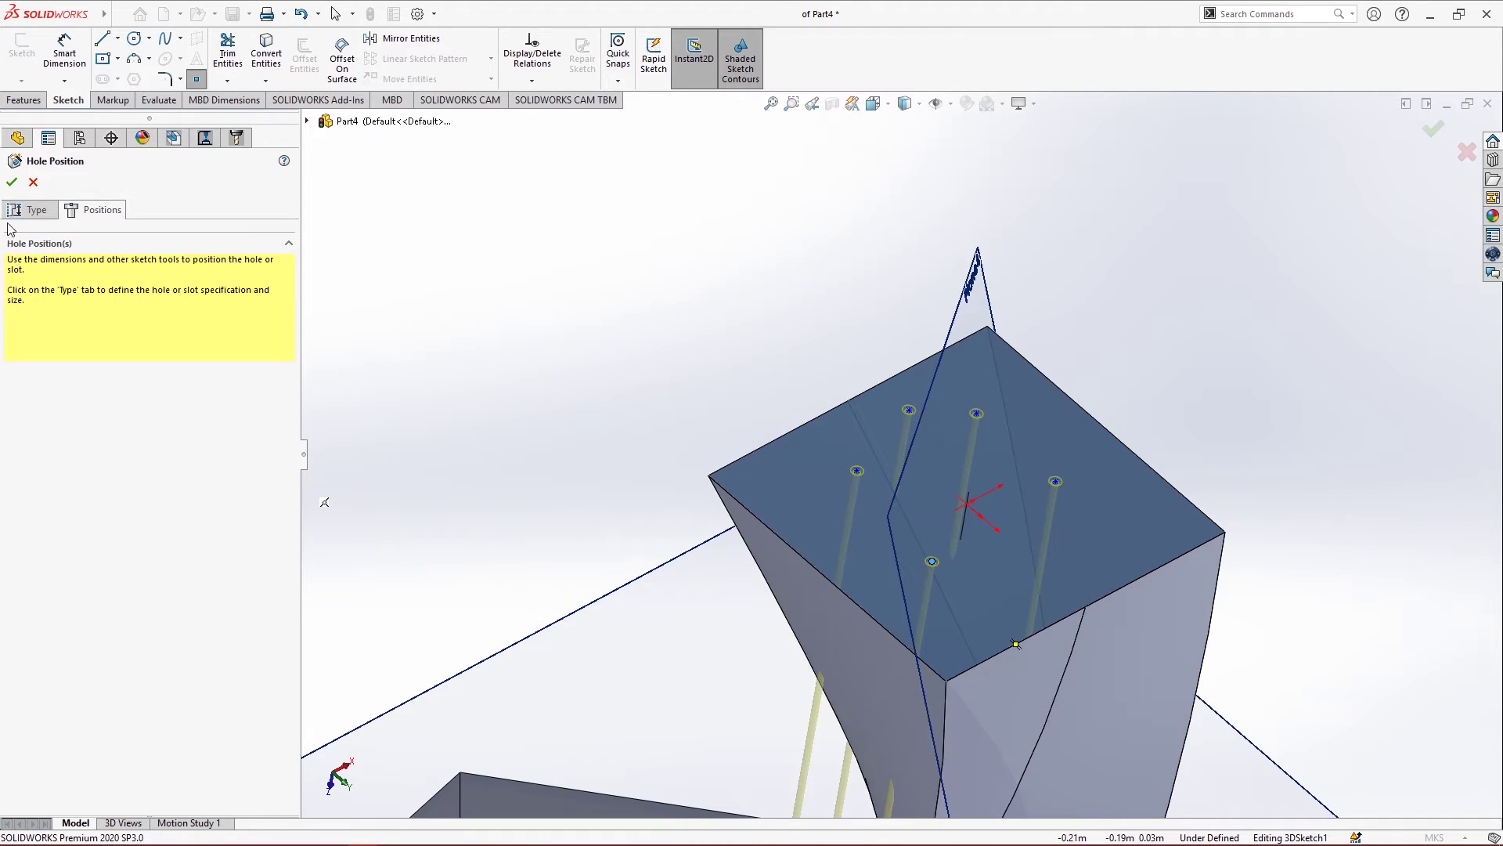
{"action": "left_click", "coordinate": [10, 182]}
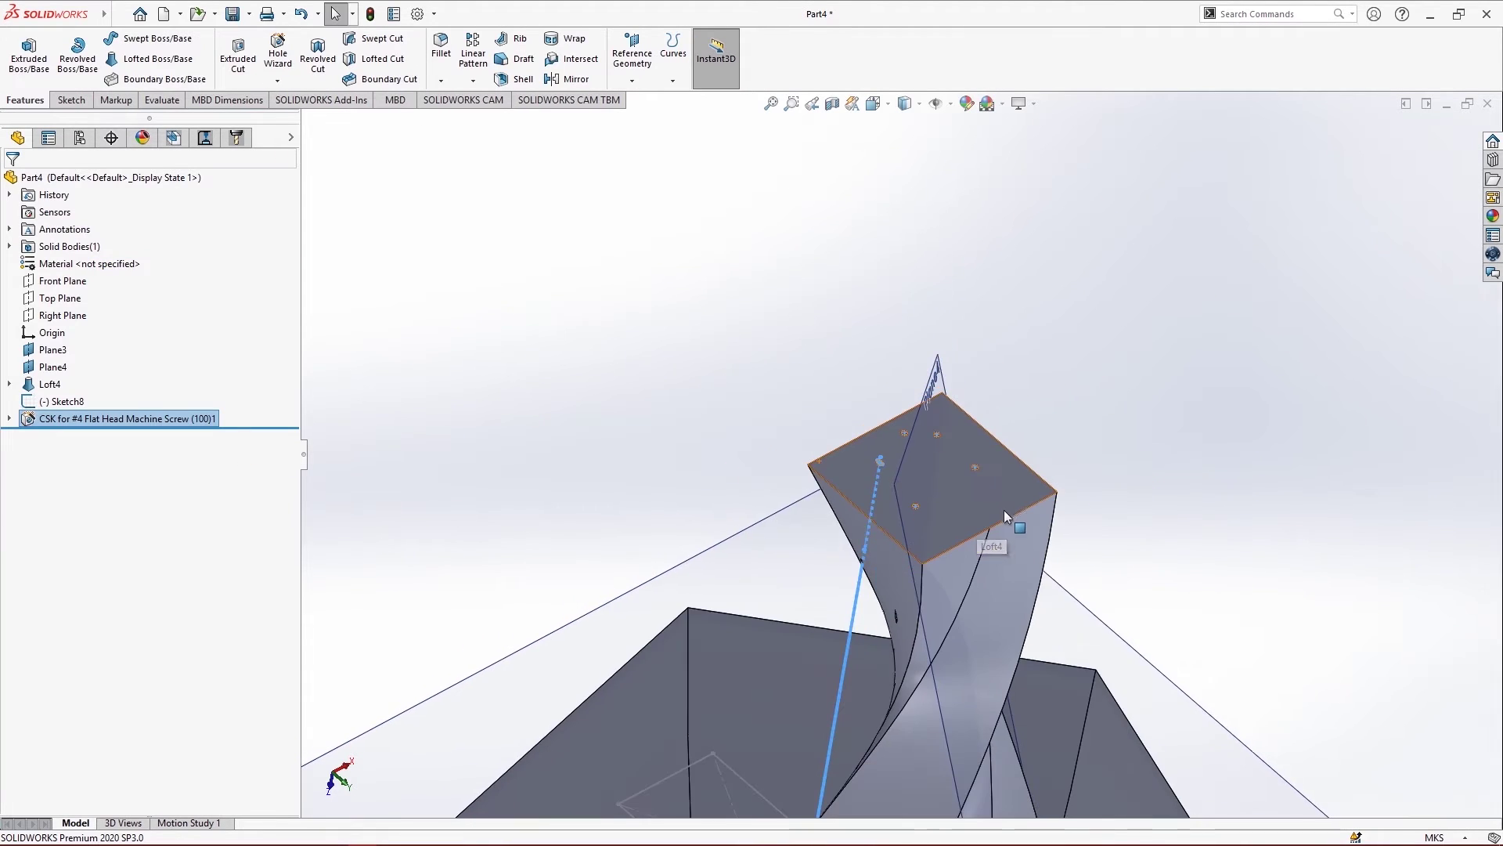
Inspect the countersunk holes in the end face, then undo the hole feature
{"action": "scroll", "coordinate": [971, 538], "scroll_direction": "down", "scroll_amount": 10}
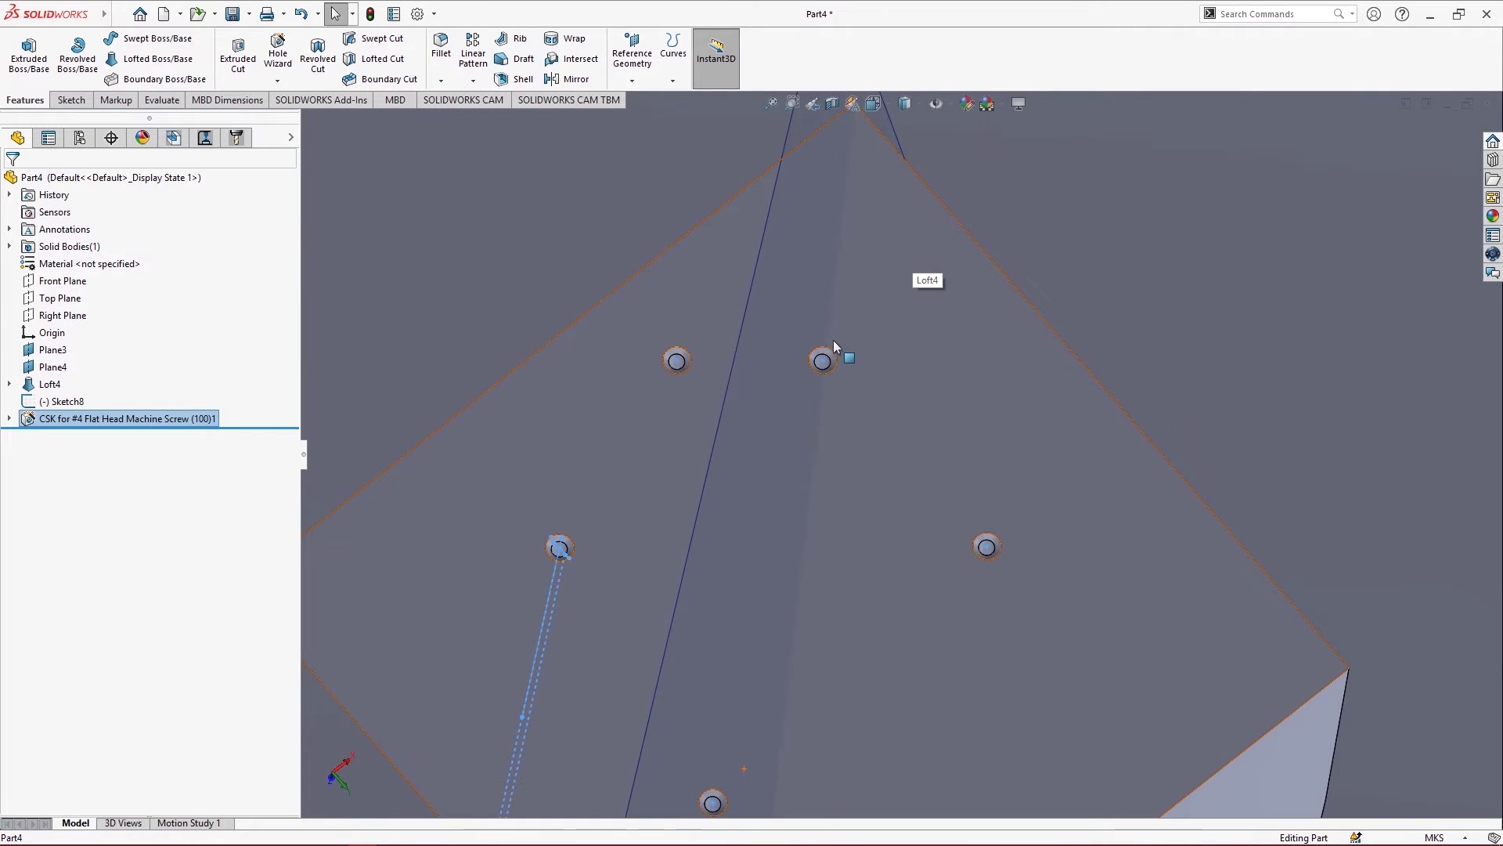
{"action": "scroll", "coordinate": [850, 516], "scroll_direction": "up", "scroll_amount": 5}
{"action": "middle_click_drag", "start_coordinate": [857, 675], "coordinate": [618, 454]}
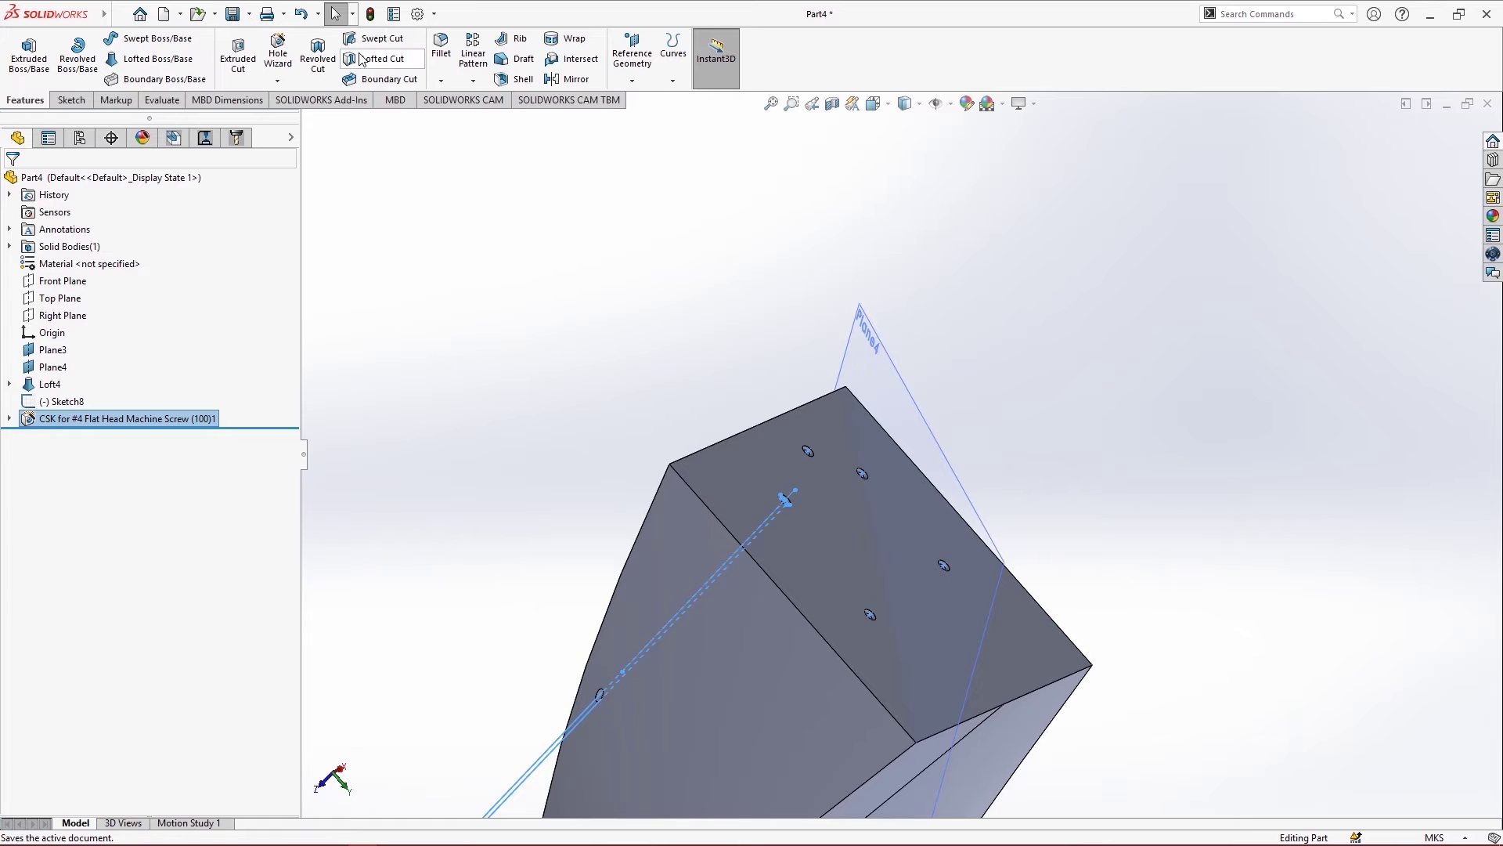
{"action": "key", "text": "ctrl+z"}
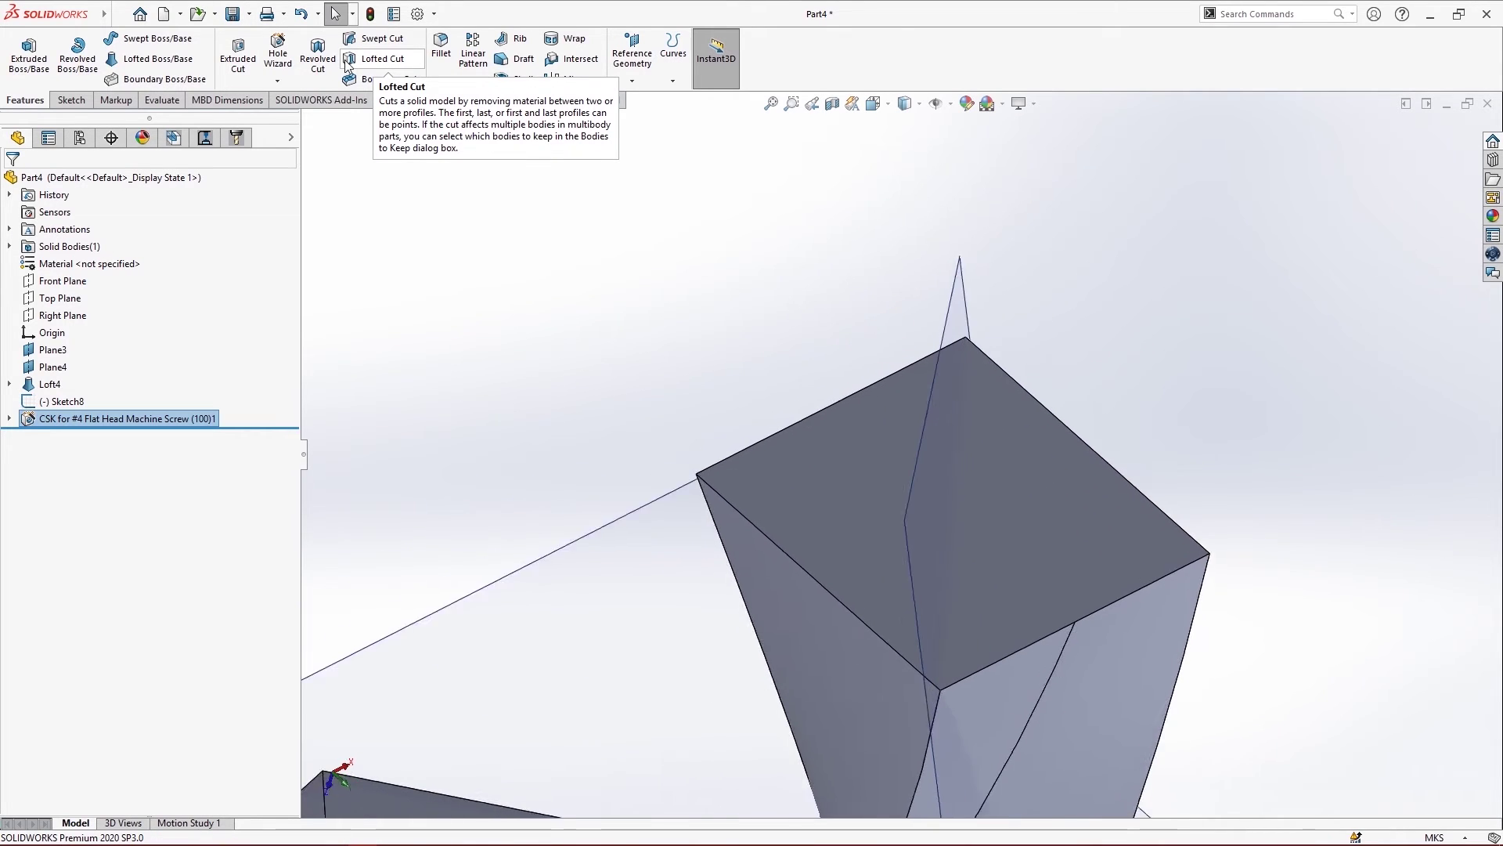
{"action": "scroll", "coordinate": [704, 310], "scroll_direction": "up", "scroll_amount": 9}
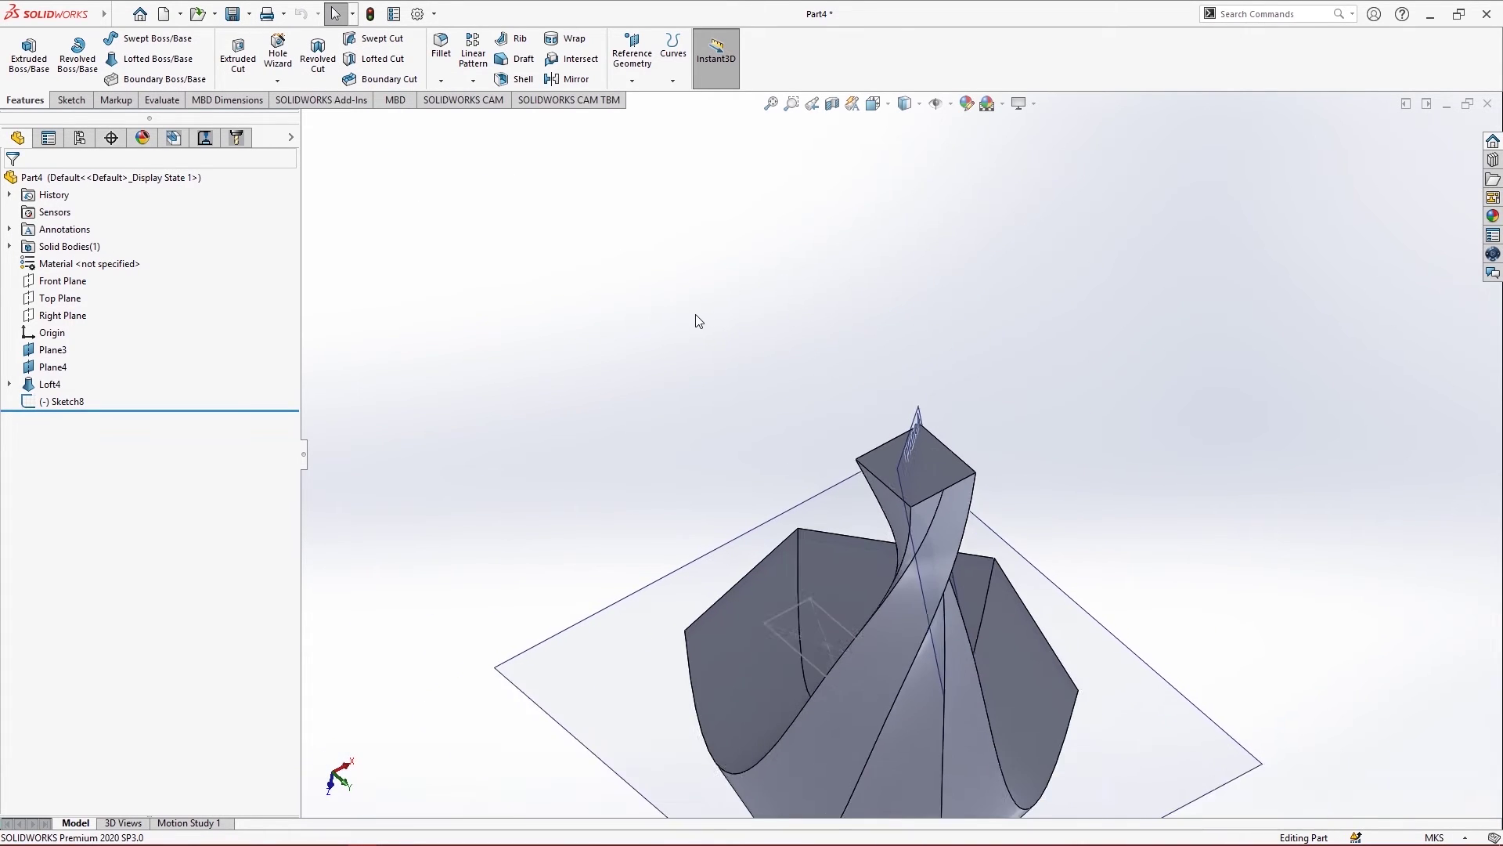
Start a new sketch on the Top Plane
{"action": "scroll", "coordinate": [913, 529], "scroll_direction": "down", "scroll_amount": 1}
{"action": "middle_click_drag", "start_coordinate": [905, 521], "coordinate": [569, 419]}
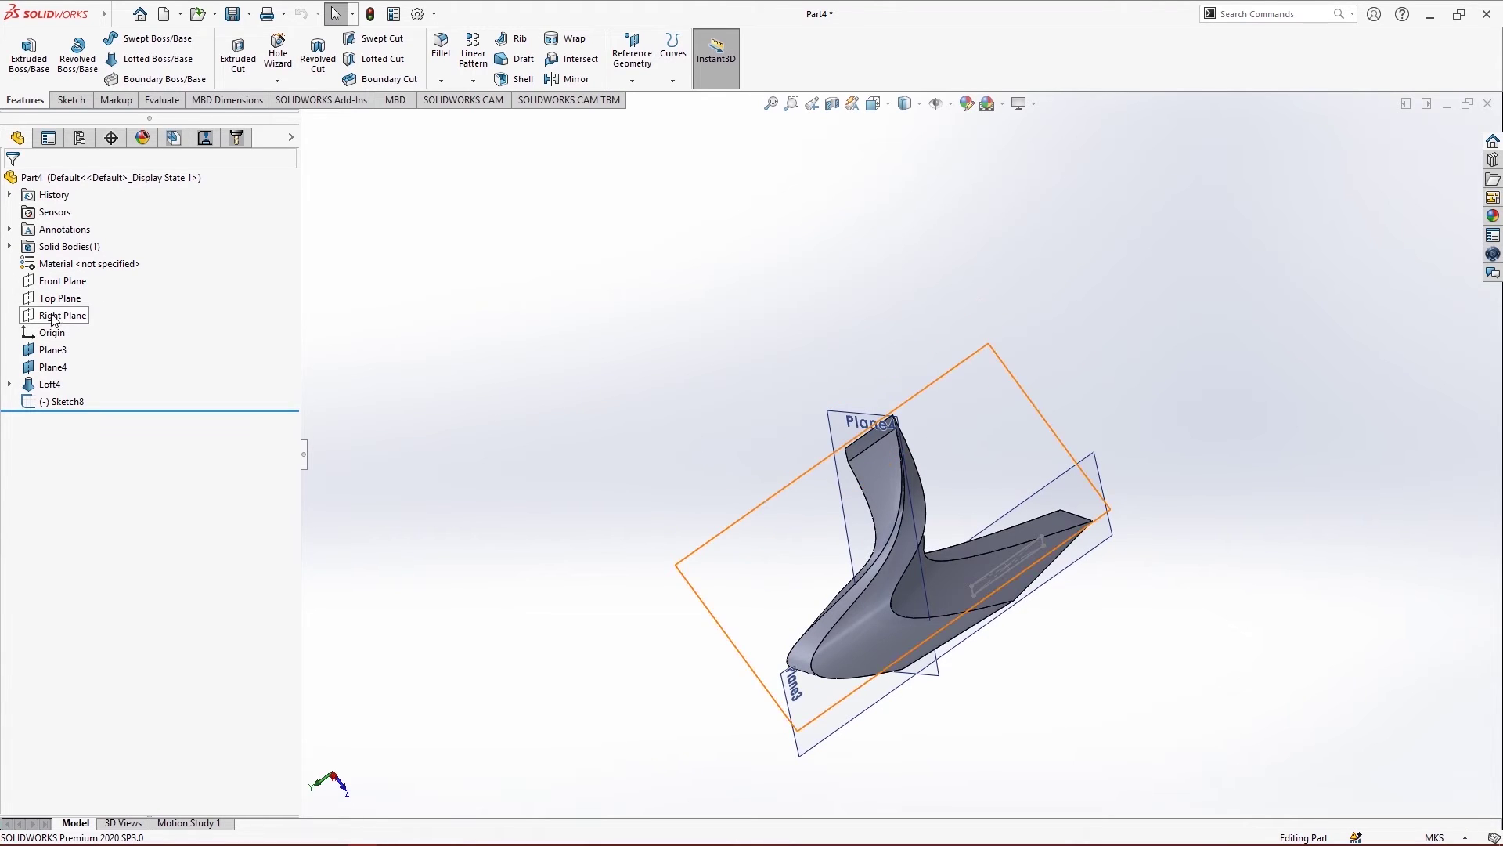
{"action": "middle_click_drag", "start_coordinate": [818, 439], "coordinate": [856, 562]}
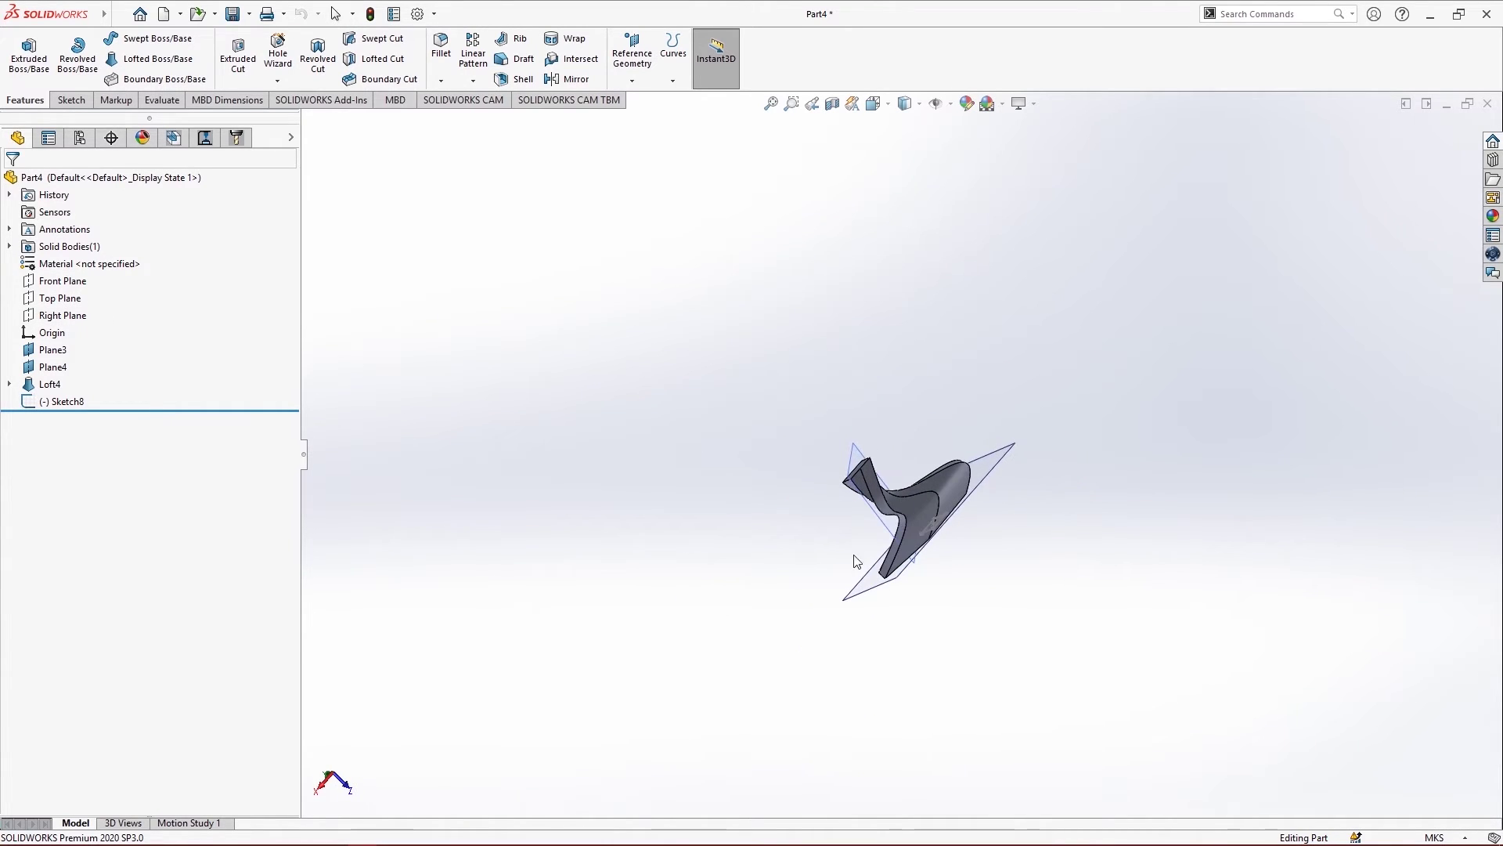
{"action": "left_click", "coordinate": [55, 303]}
{"action": "right_click", "coordinate": [55, 303]}
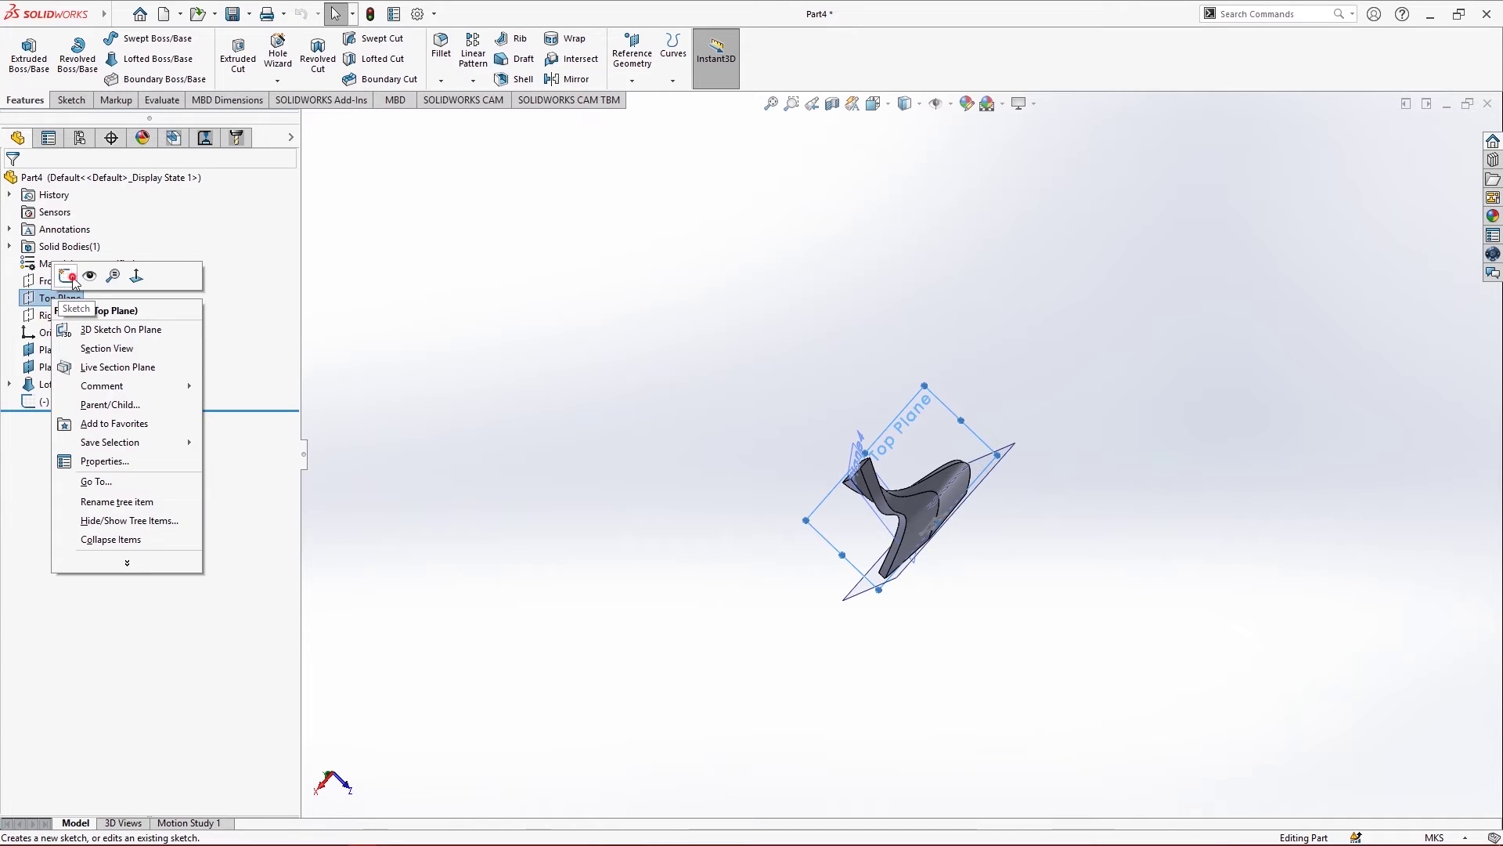
{"action": "left_click", "coordinate": [68, 276]}
{"action": "mouse_move", "coordinate": [941, 385]}
{"action": "middle_mouse_down"}
{"action": "mouse_move", "coordinate": [915, 406]}
{"action": "mouse_move", "coordinate": [957, 456]}
{"action": "mouse_move", "coordinate": [973, 363]}
{"action": "mouse_move", "coordinate": [936, 405]}
{"action": "middle_mouse_up"}
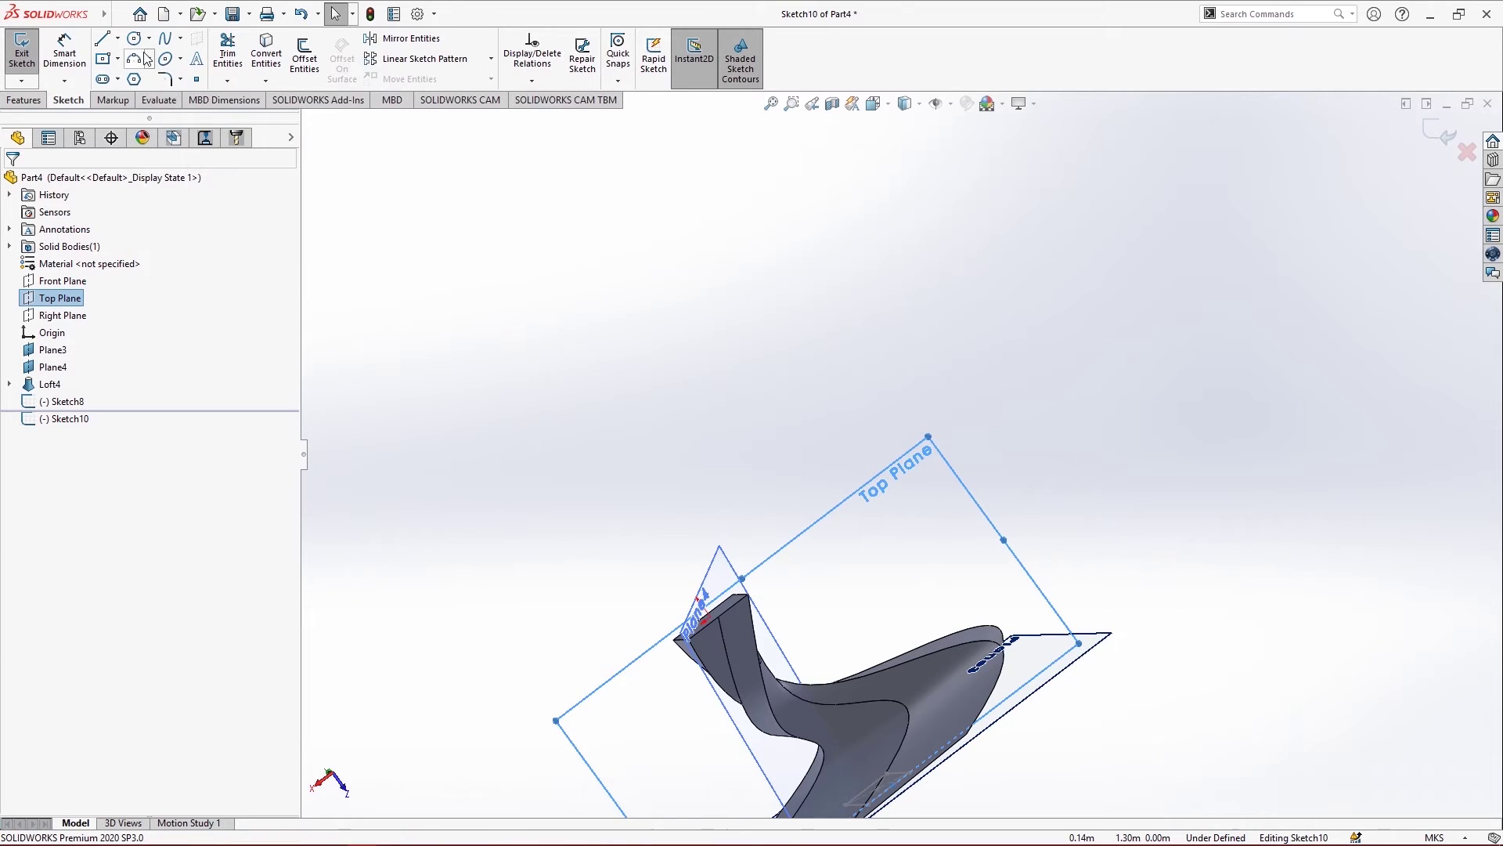
Sketch a closed teardrop-shaped spline above the loft, between its small end face and its wide base
{"action": "left_click", "coordinate": [164, 37]}
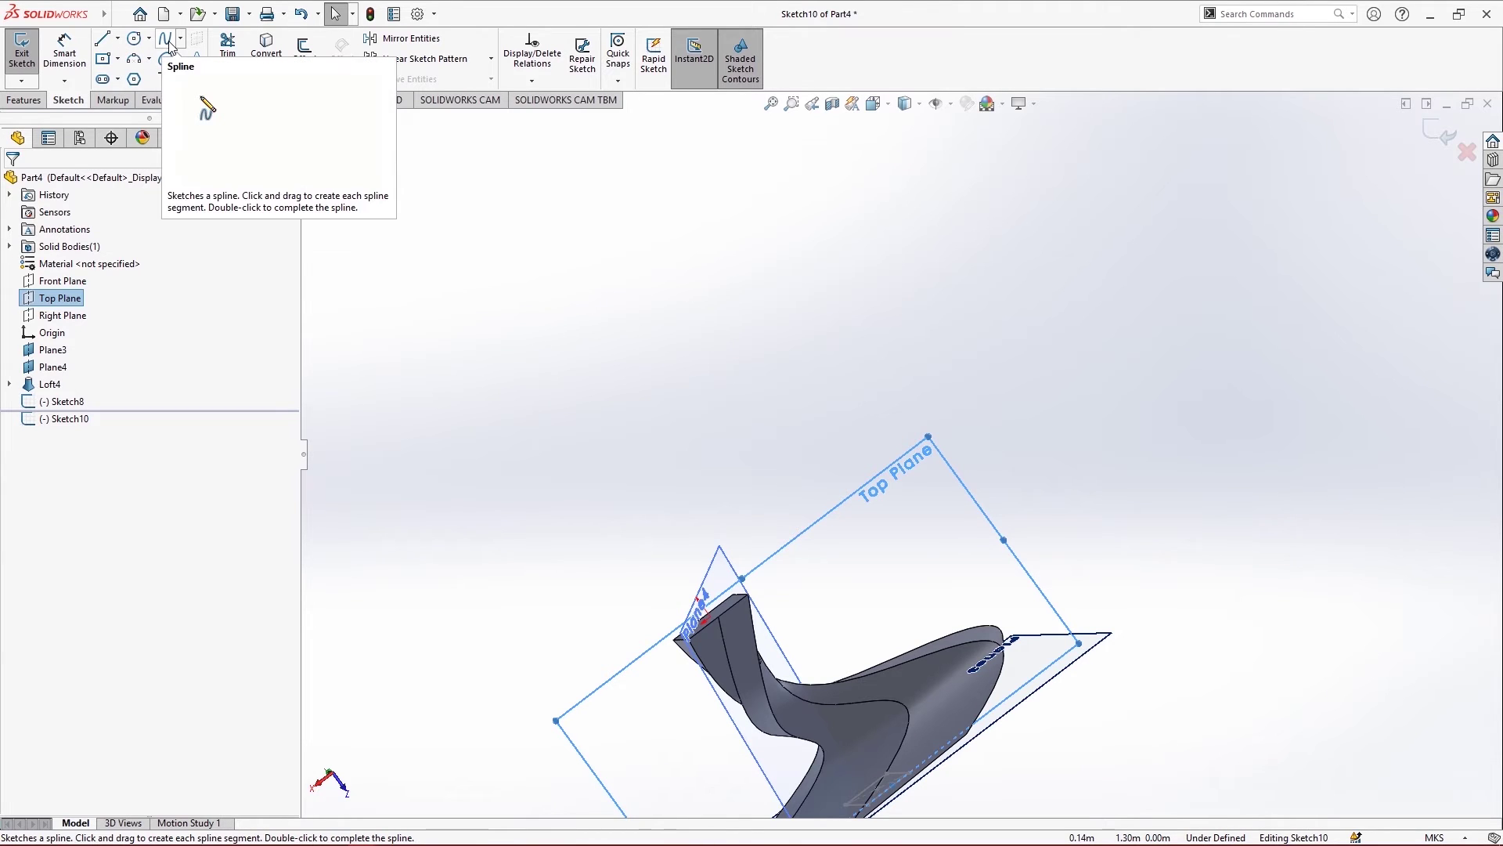
{"action": "left_click", "coordinate": [864, 571]}
{"action": "left_click", "coordinate": [817, 489]}
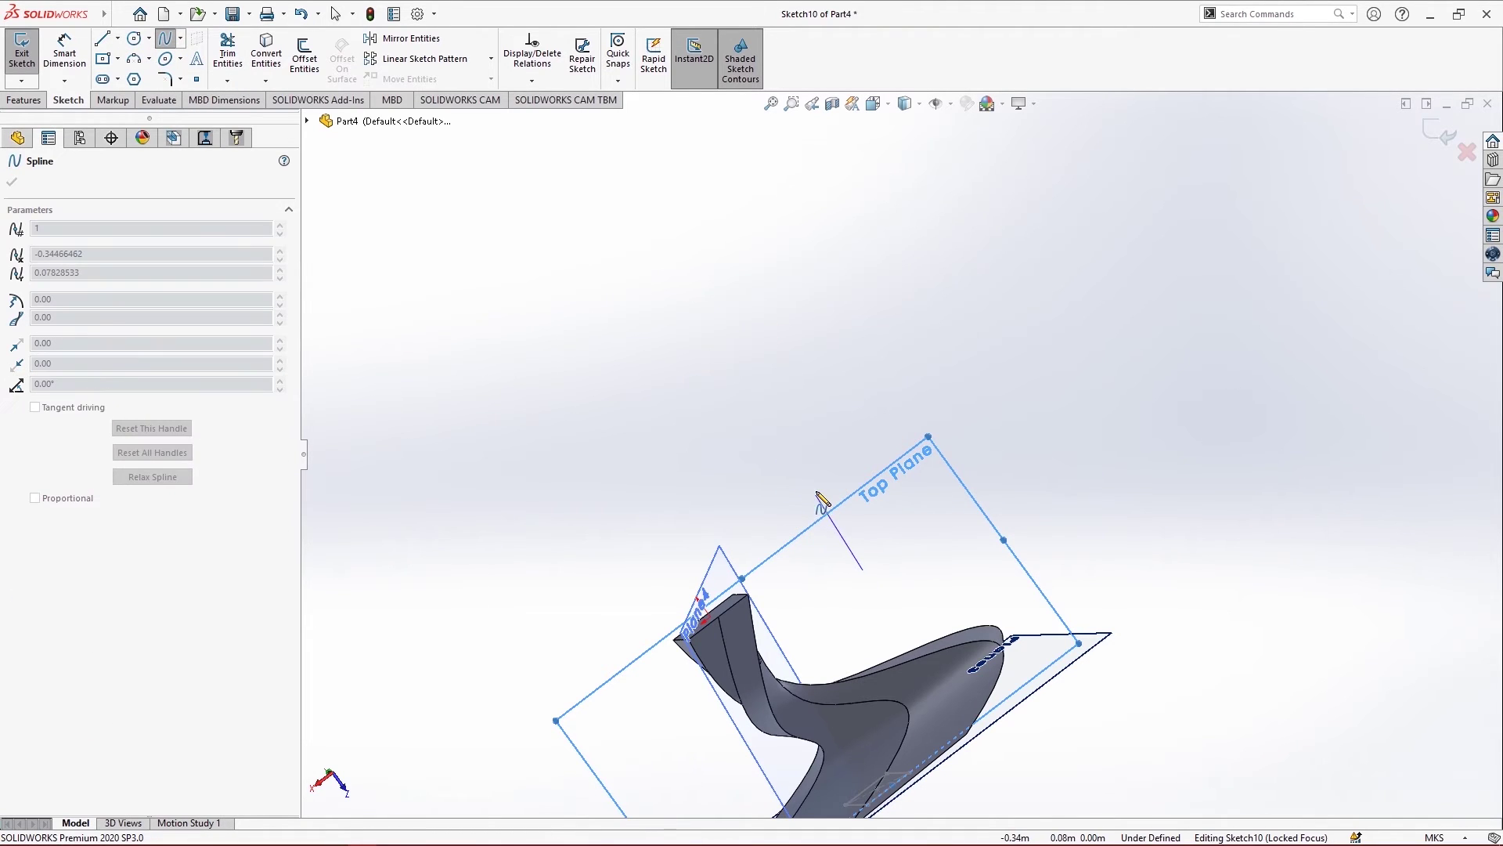
{"action": "left_click", "coordinate": [946, 491]}
{"action": "left_click", "coordinate": [868, 641]}
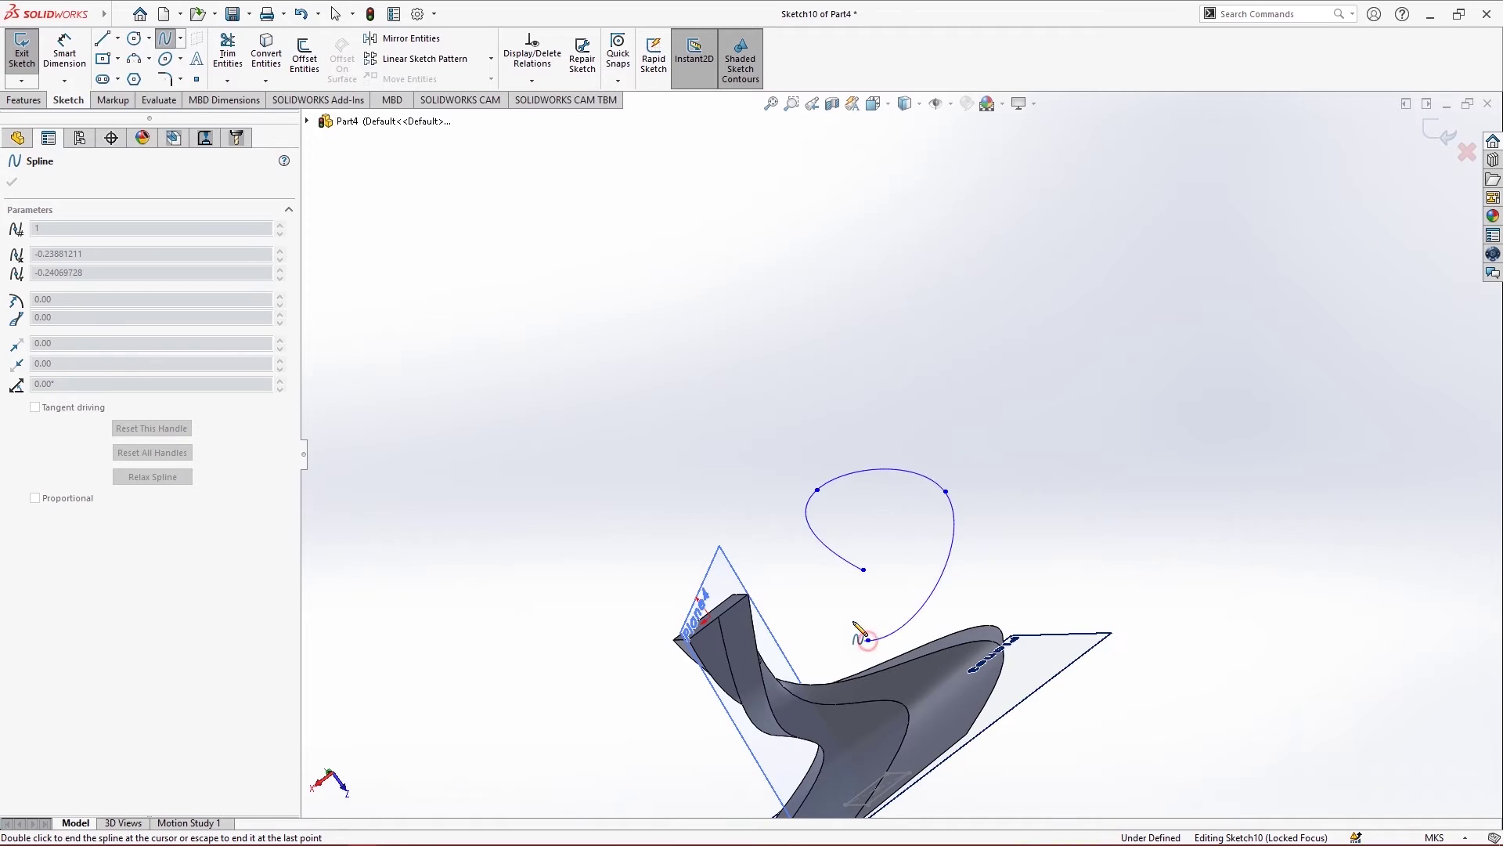
{"action": "left_click", "coordinate": [863, 571]}
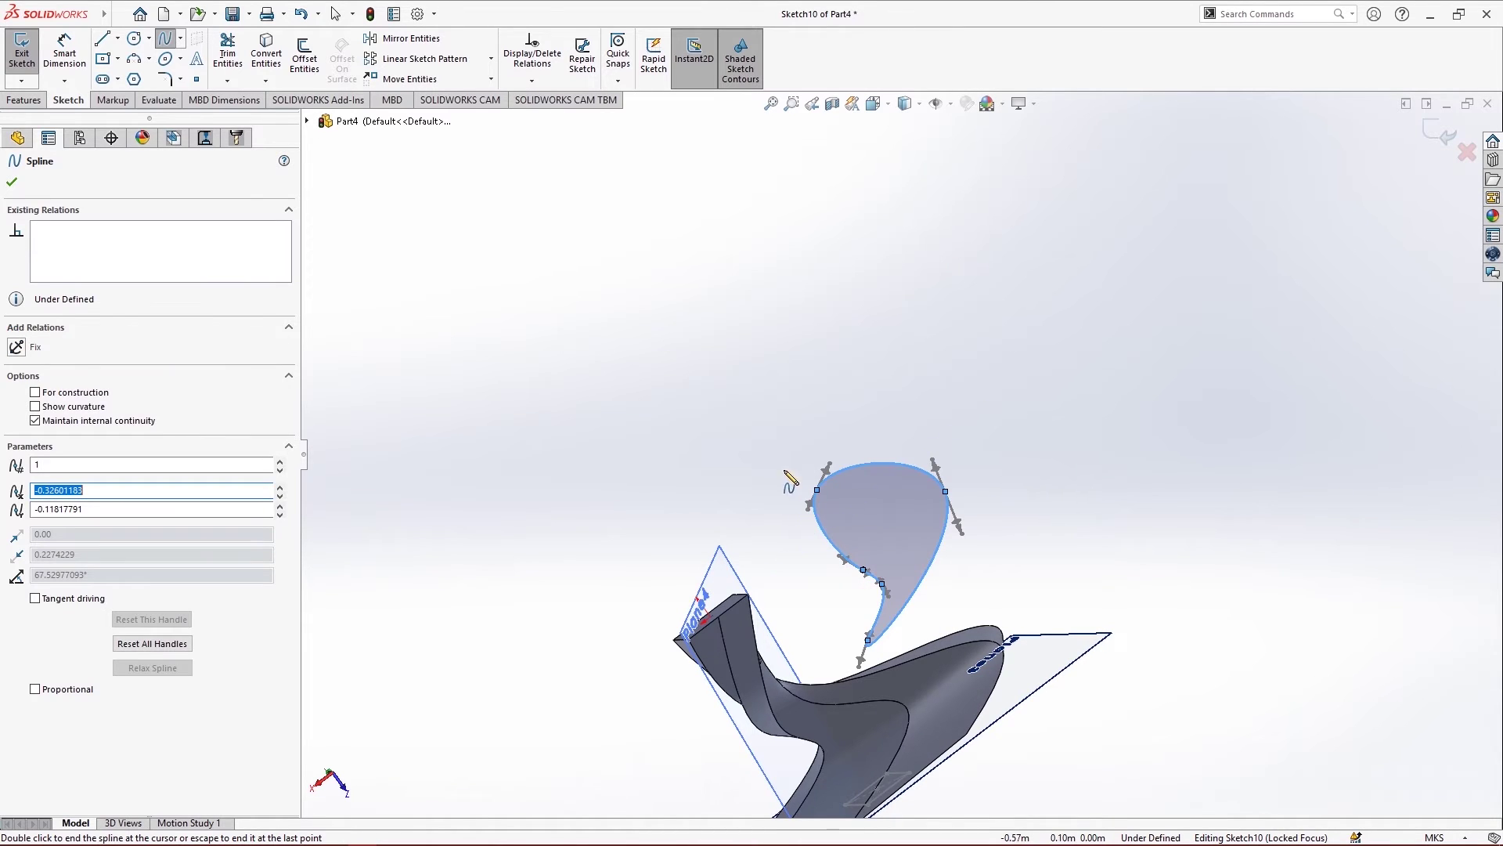
Finish the teardrop spline and exit its sketch
{"action": "middle_click_drag", "start_coordinate": [966, 411], "coordinate": [959, 442]}
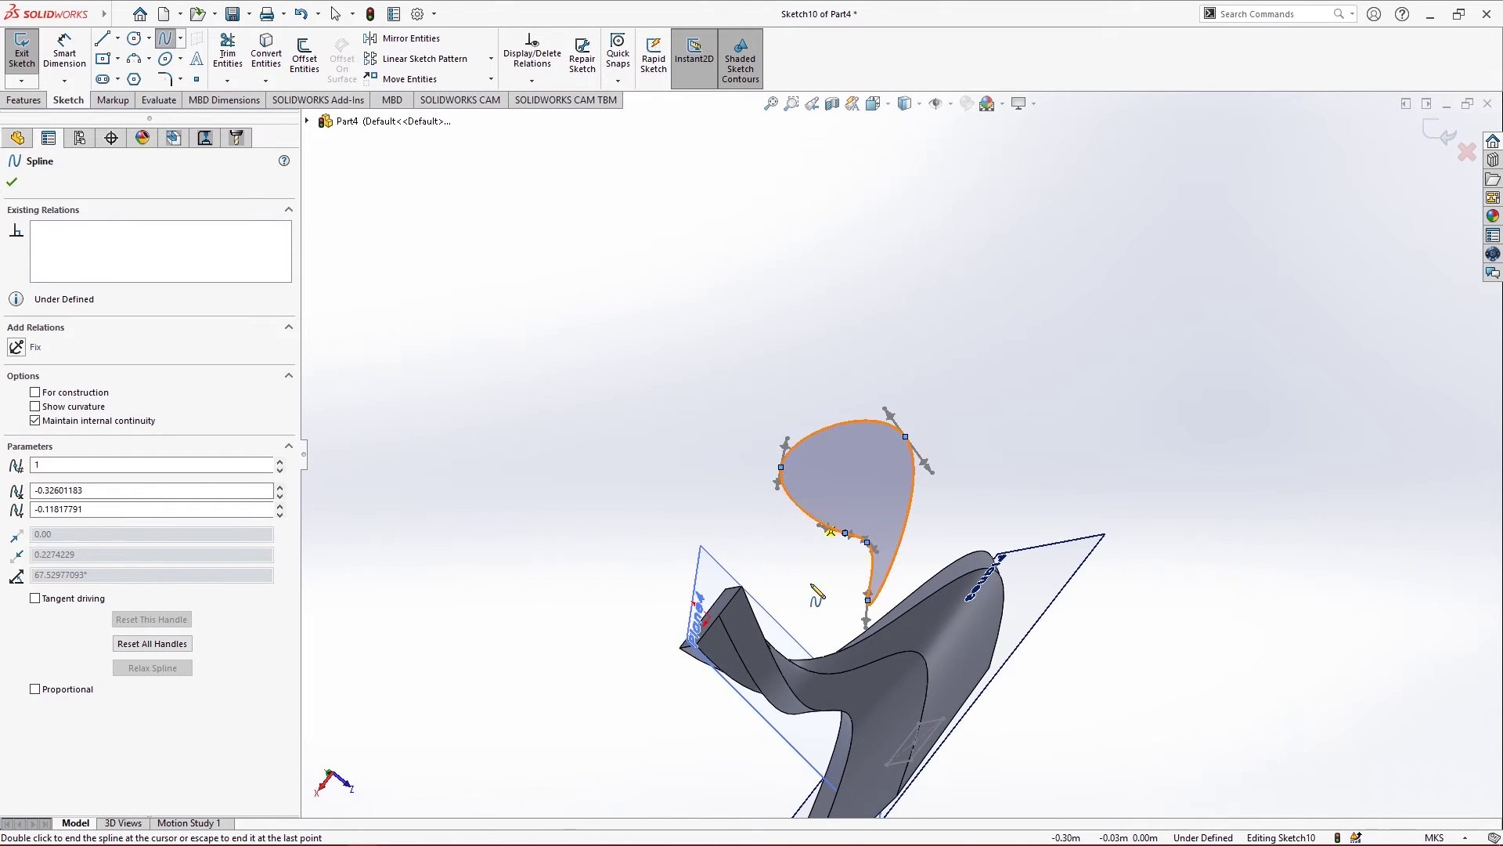
{"action": "scroll", "coordinate": [822, 599], "scroll_direction": "down", "scroll_amount": 3}
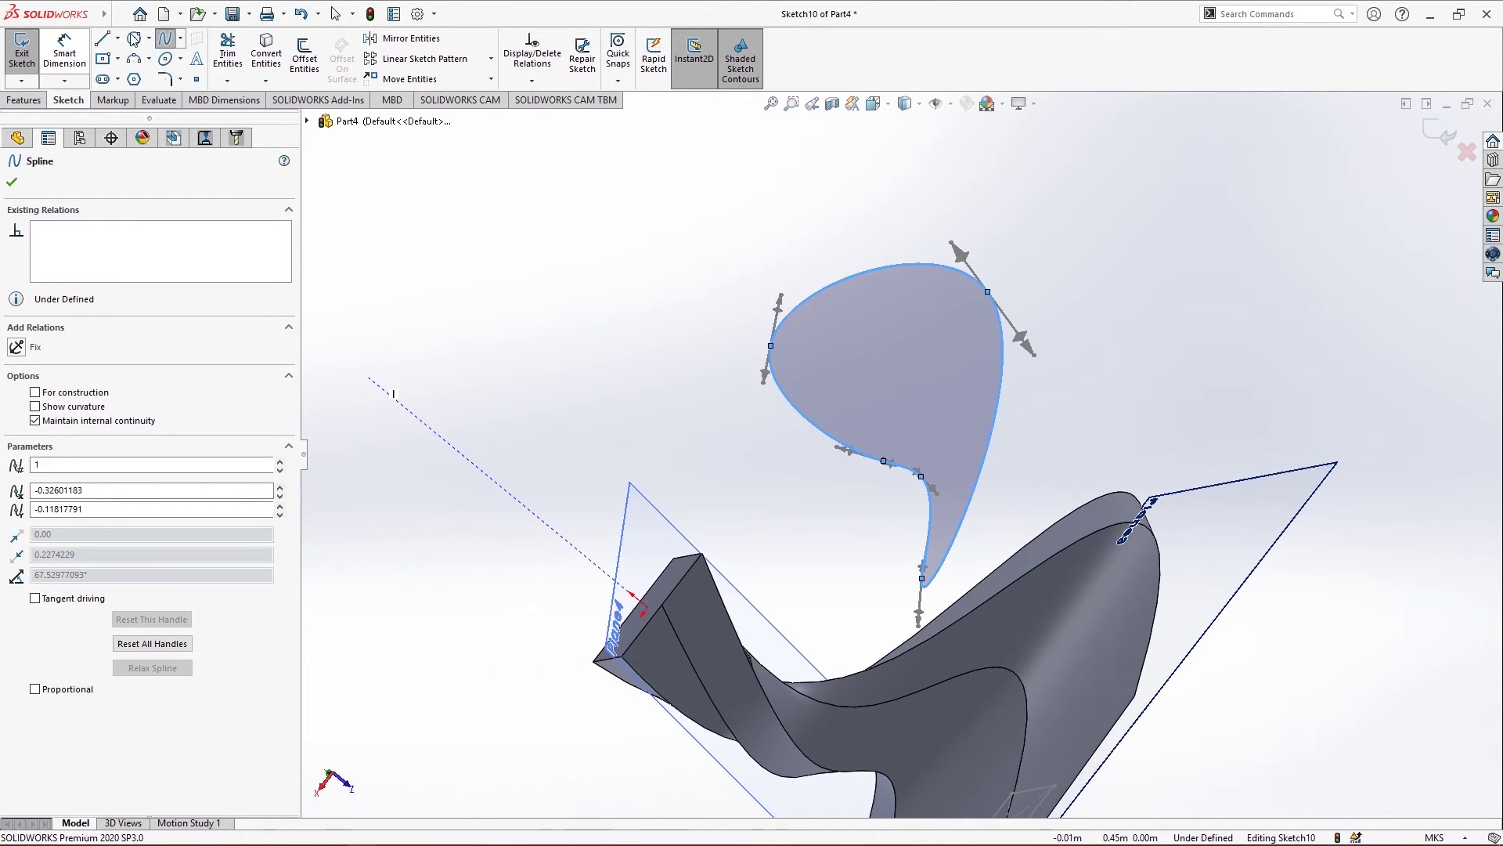
{"action": "key", "text": "l"}
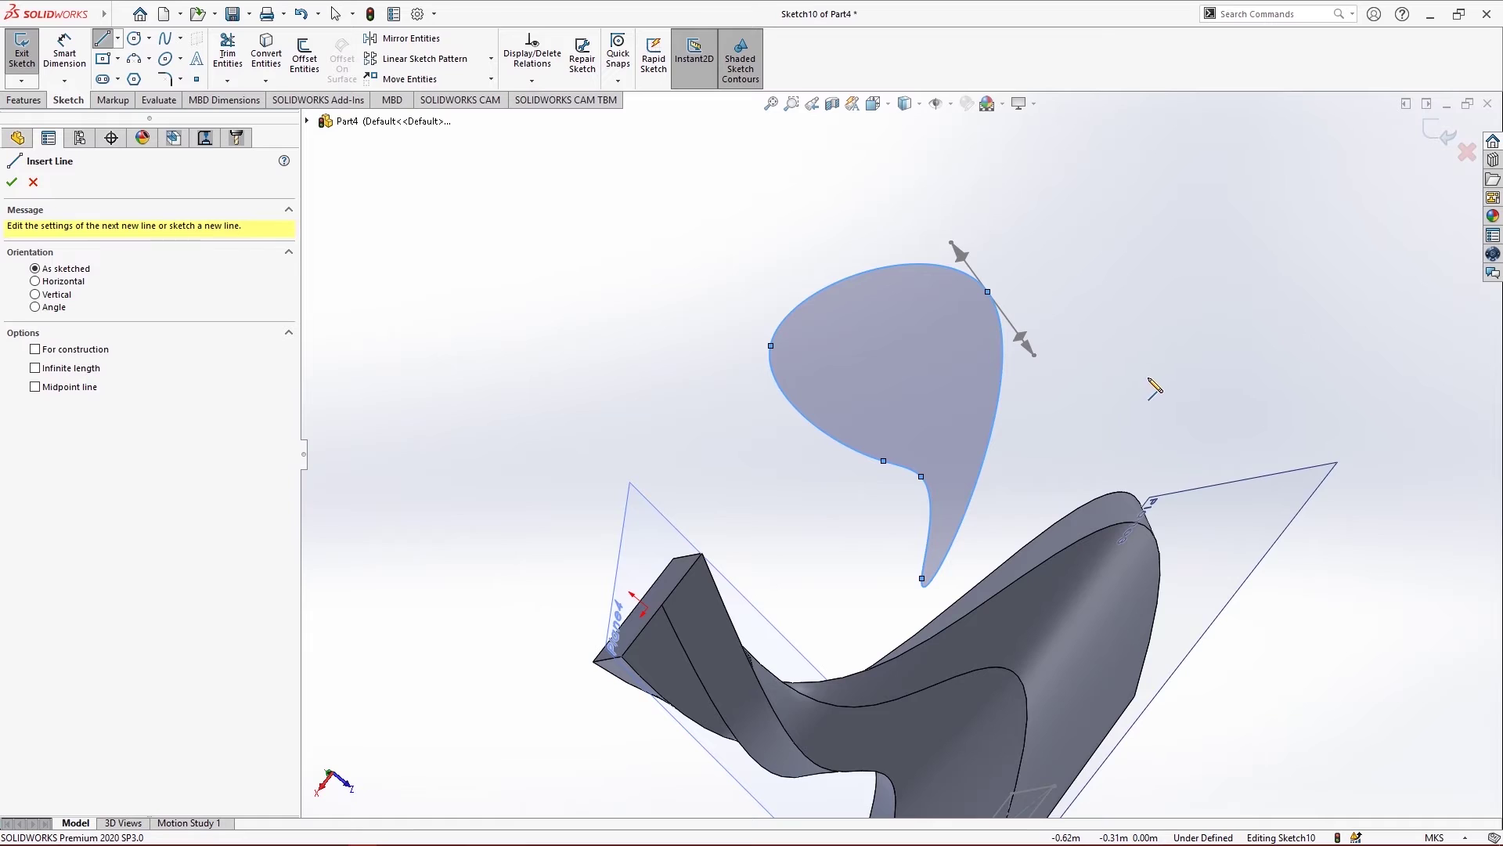
{"action": "left_click", "coordinate": [10, 183]}
{"action": "left_click", "coordinate": [22, 53]}
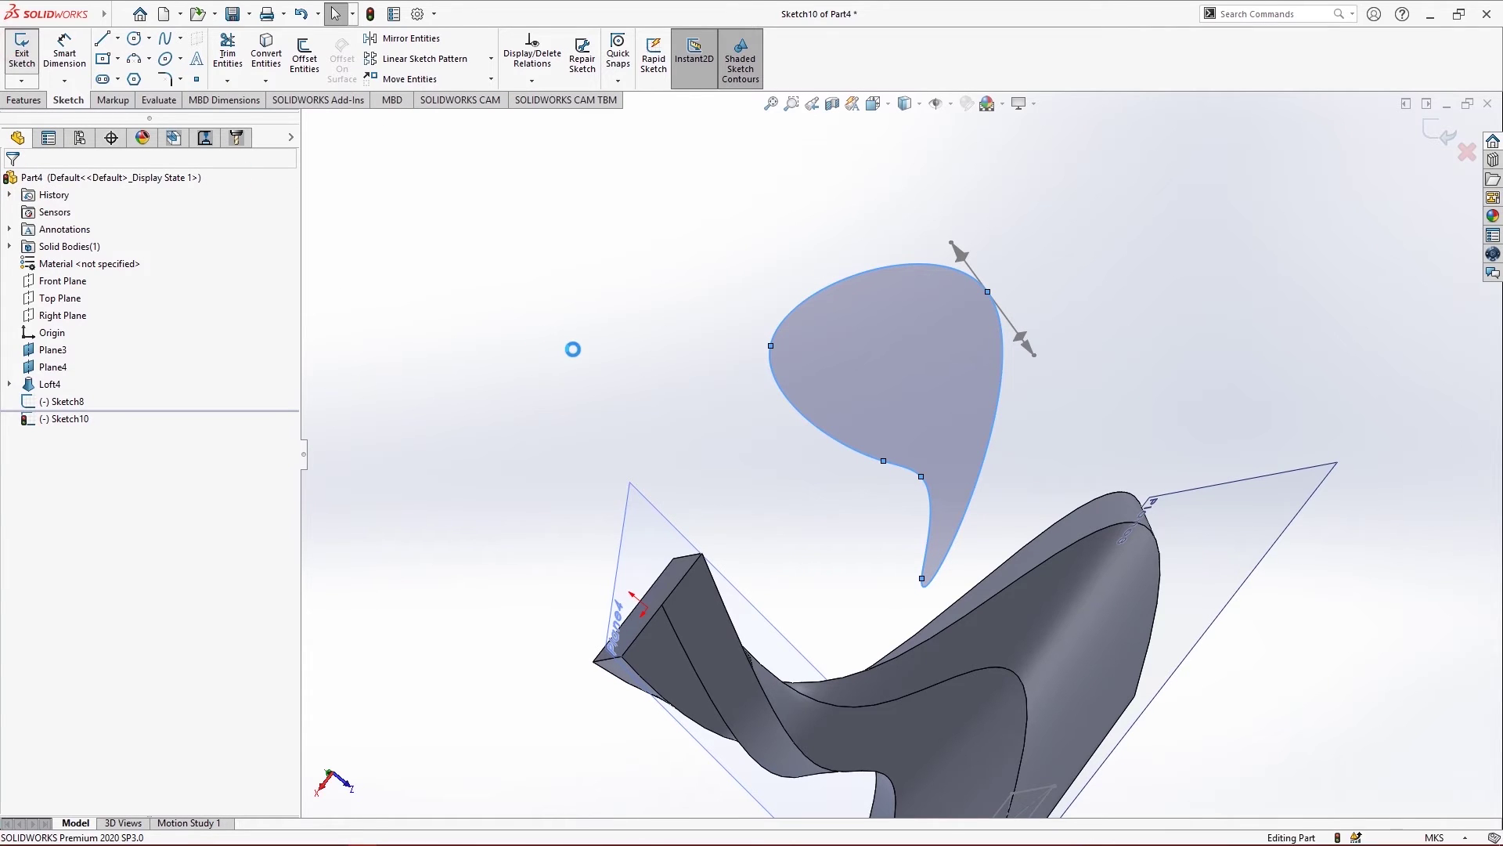
{"action": "left_click", "coordinate": [1129, 328]}
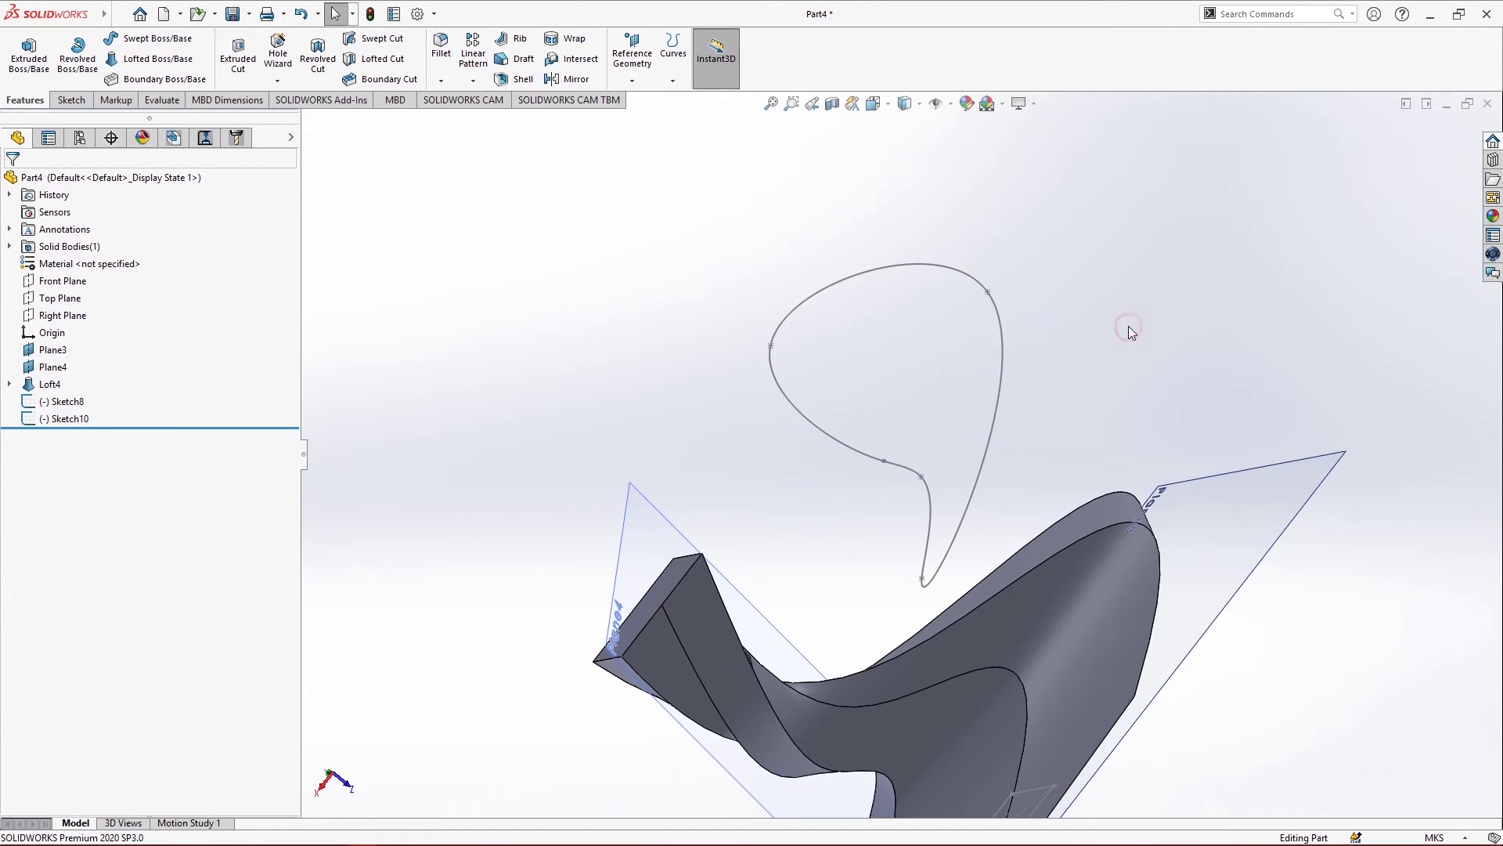
On the Top Plane, sketch a slanted line about 0.32 m long beside the teardrop spline, between it and the loft's wide base
{"action": "right_click", "coordinate": [71, 302]}
{"action": "left_click", "coordinate": [84, 282]}
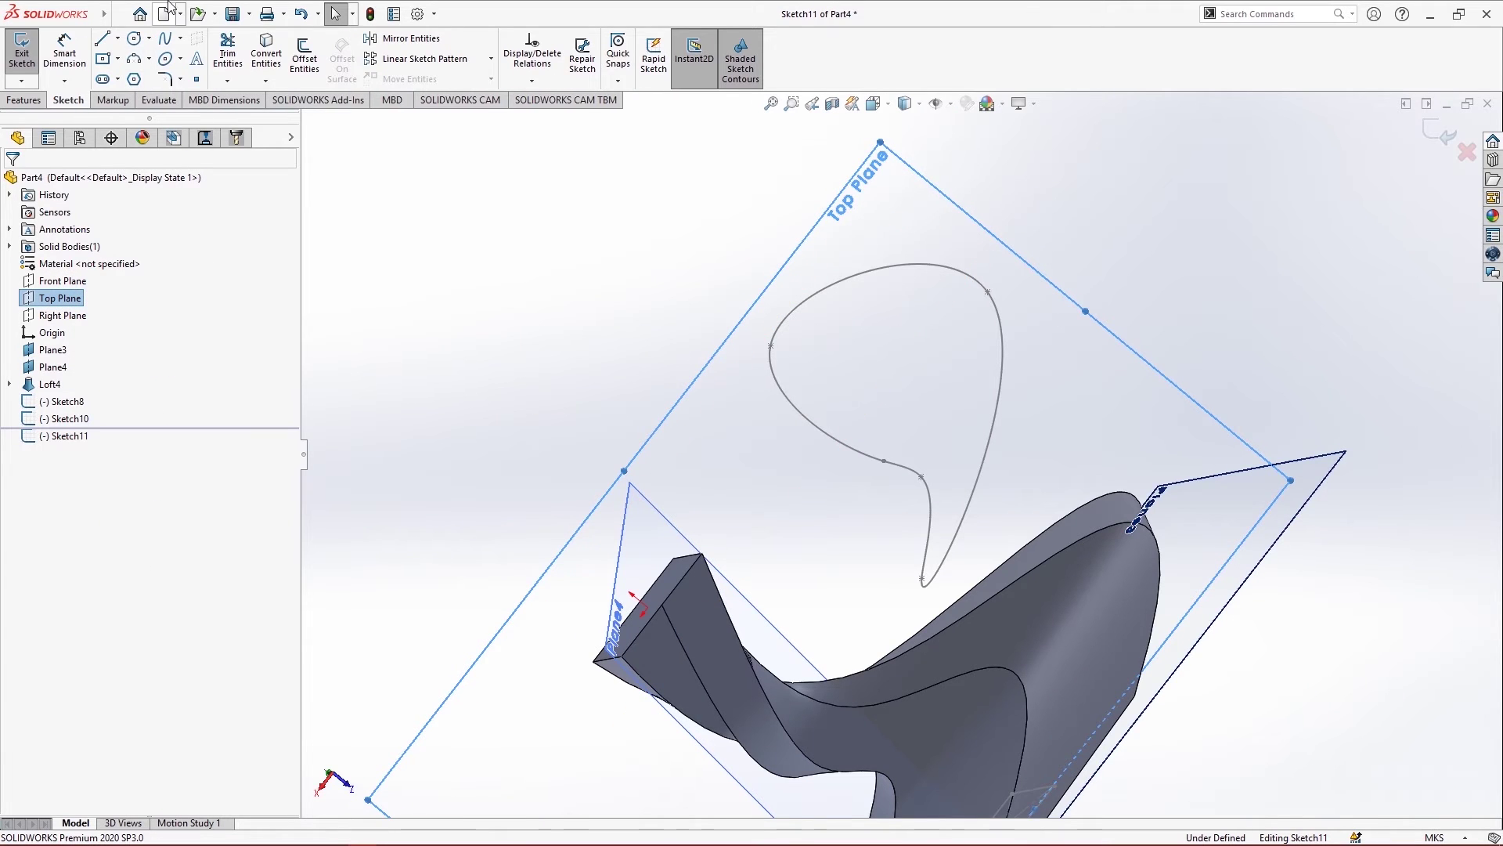
{"action": "key", "text": "l"}
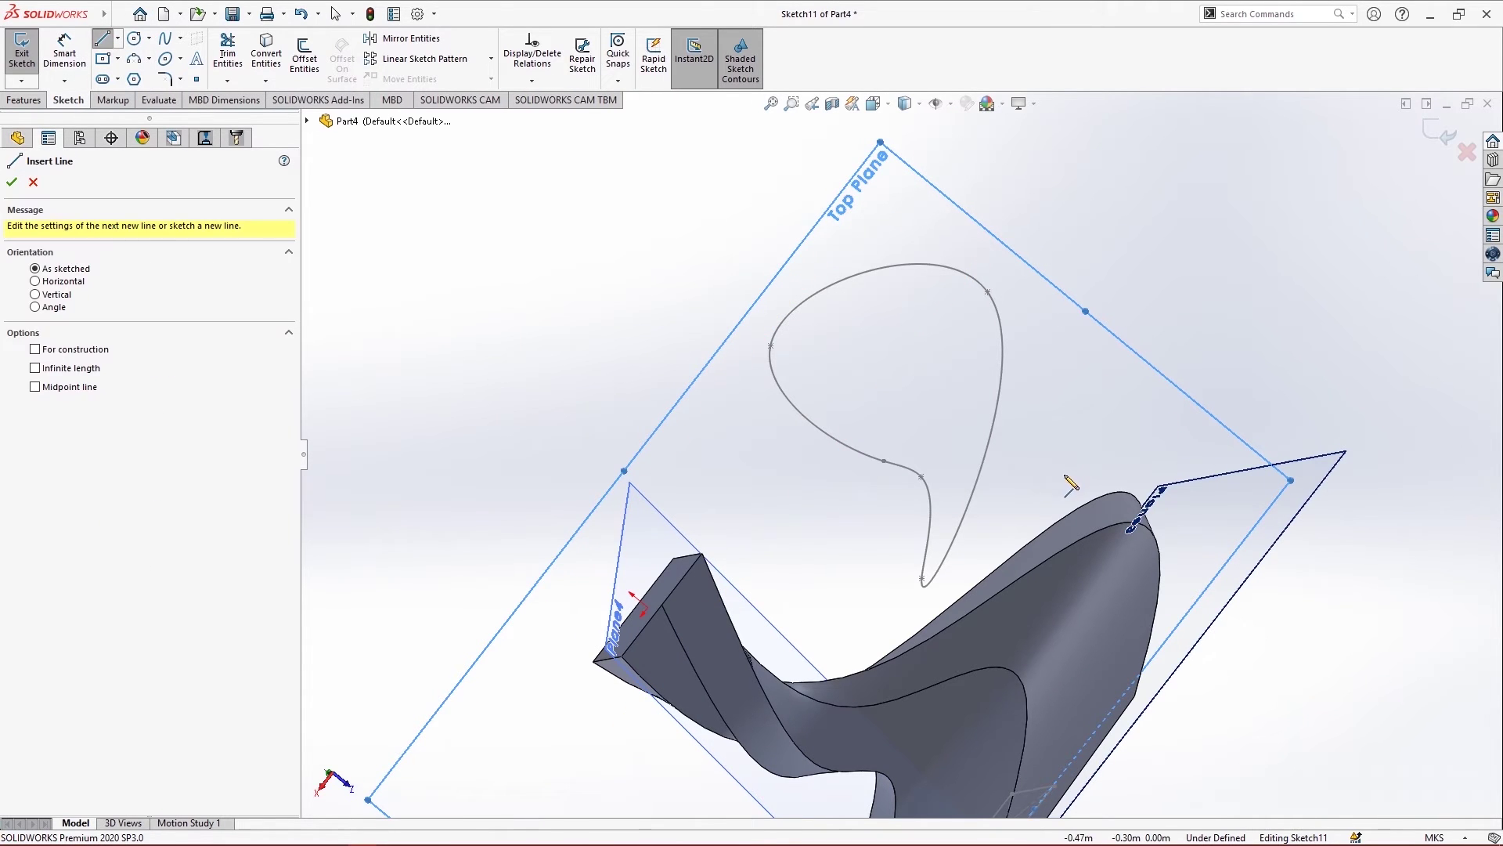
{"action": "left_click", "coordinate": [1100, 367]}
{"action": "left_click", "coordinate": [936, 605]}
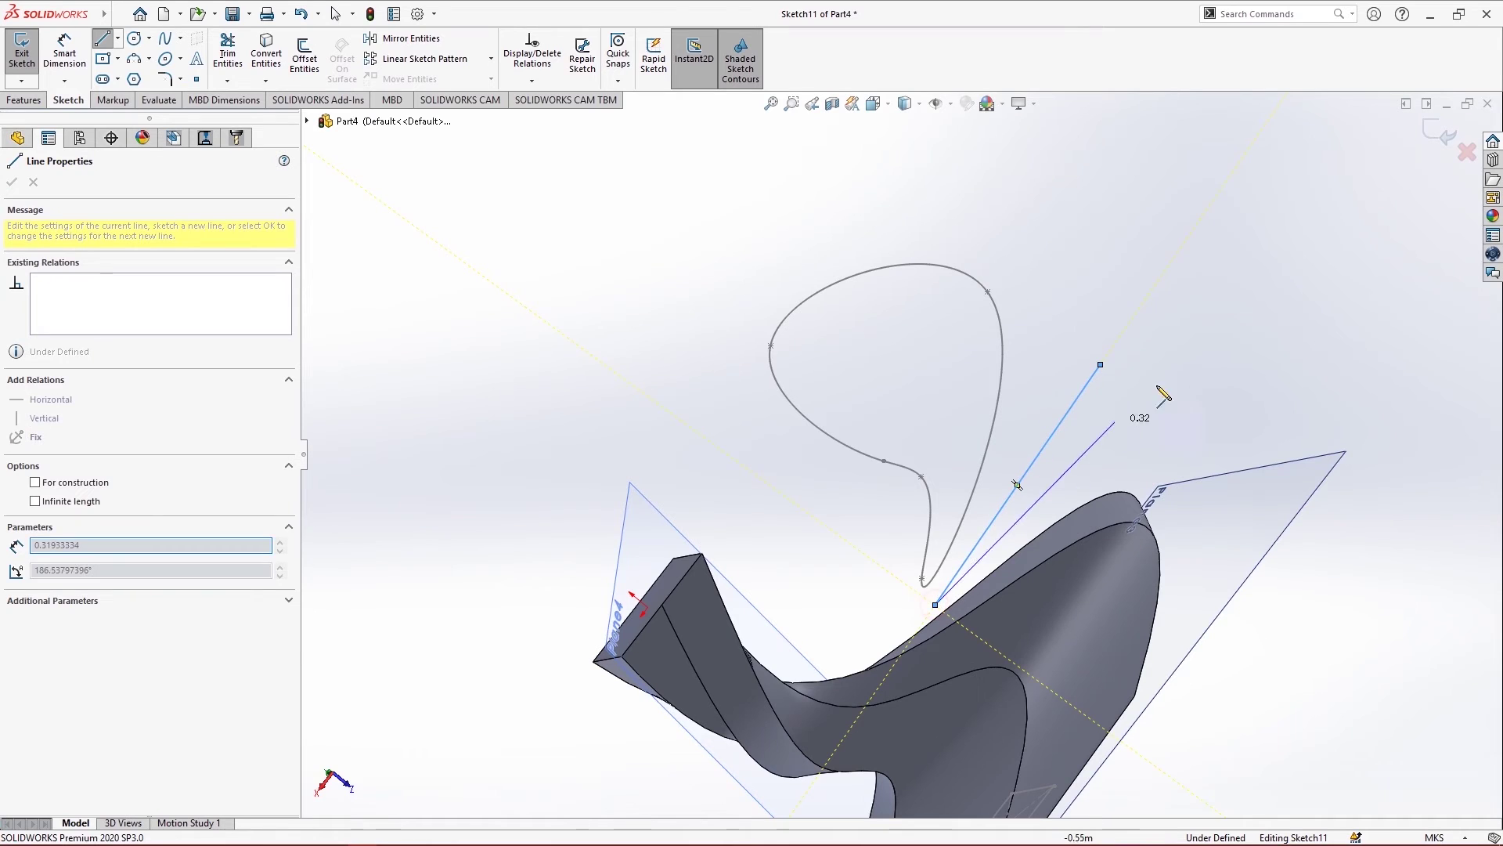
{"action": "right_click", "coordinate": [1259, 261]}
{"action": "left_click", "coordinate": [1294, 274]}
Exit the line sketch and make a 360-degree Revolved Cut through the loft from the teardrop profile about the sketched line
{"action": "scroll", "coordinate": [988, 454], "scroll_direction": "up", "scroll_amount": 3}
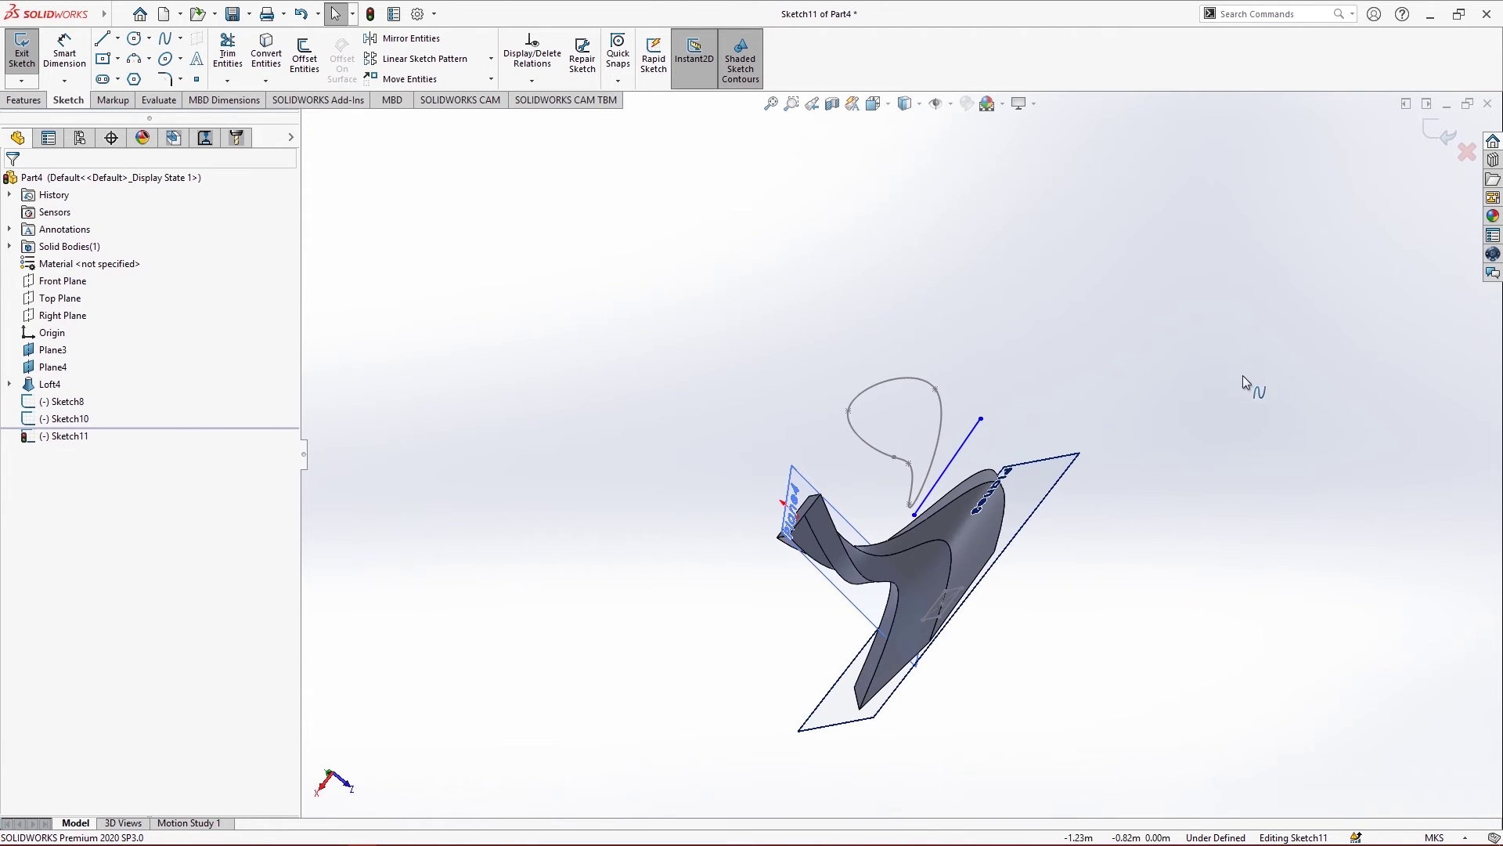
{"action": "mouse_move", "coordinate": [1049, 513]}
{"action": "middle_mouse_down"}
{"action": "mouse_move", "coordinate": [997, 613]}
{"action": "mouse_move", "coordinate": [977, 584]}
{"action": "mouse_move", "coordinate": [937, 654]}
{"action": "mouse_move", "coordinate": [1028, 505]}
{"action": "middle_mouse_up"}
{"action": "scroll", "coordinate": [1027, 505], "scroll_direction": "down", "scroll_amount": 3}
{"action": "mouse_move", "coordinate": [909, 486]}
{"action": "middle_mouse_down"}
{"action": "mouse_move", "coordinate": [1000, 587]}
{"action": "mouse_move", "coordinate": [847, 500]}
{"action": "middle_mouse_up"}
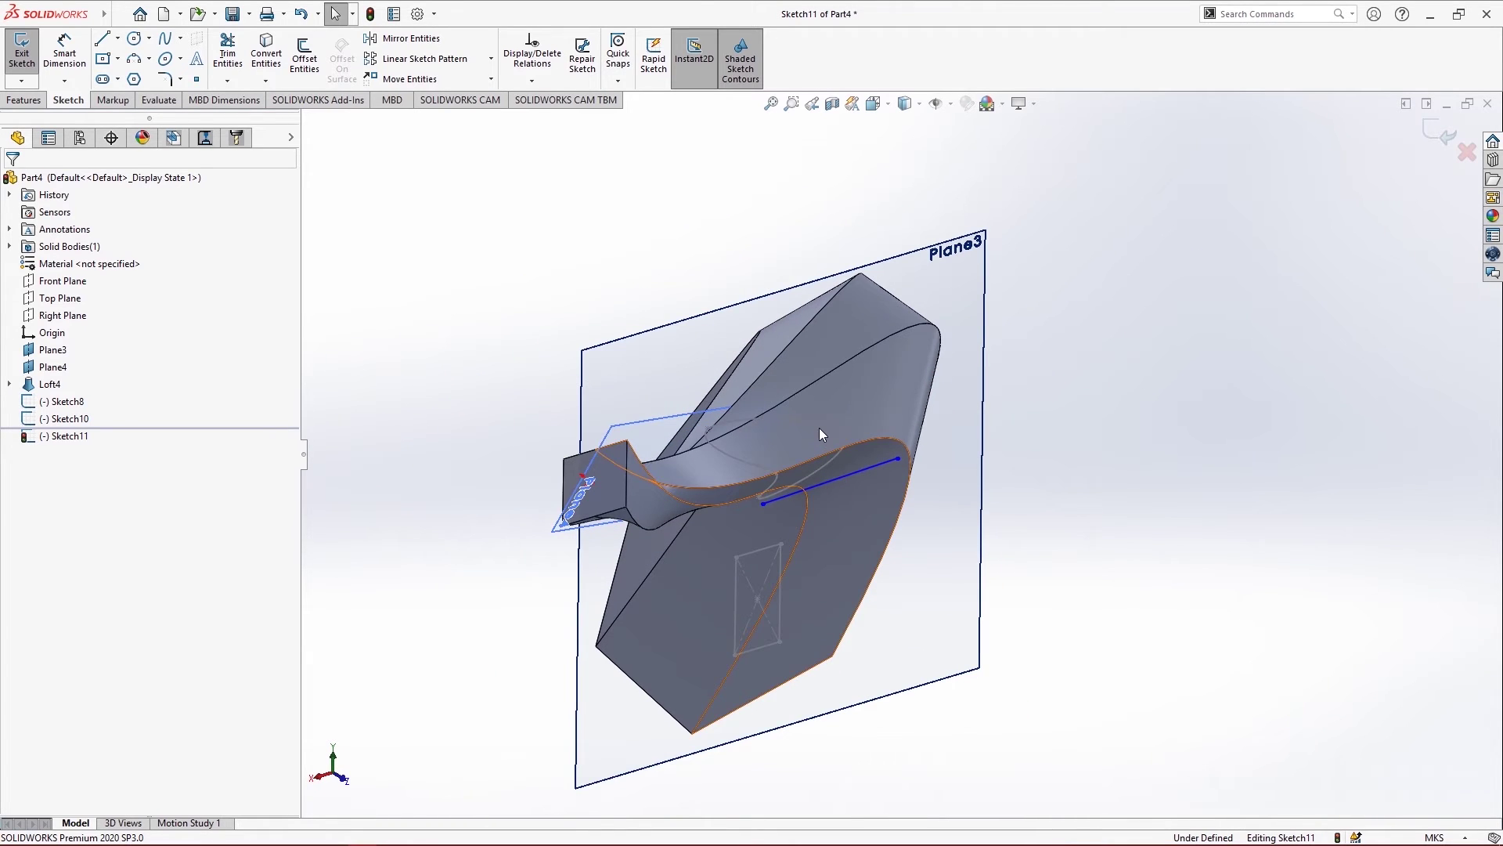
{"action": "mouse_move", "coordinate": [1178, 406]}
{"action": "middle_mouse_down"}
{"action": "mouse_move", "coordinate": [1100, 255]}
{"action": "mouse_move", "coordinate": [530, 400]}
{"action": "middle_mouse_up"}
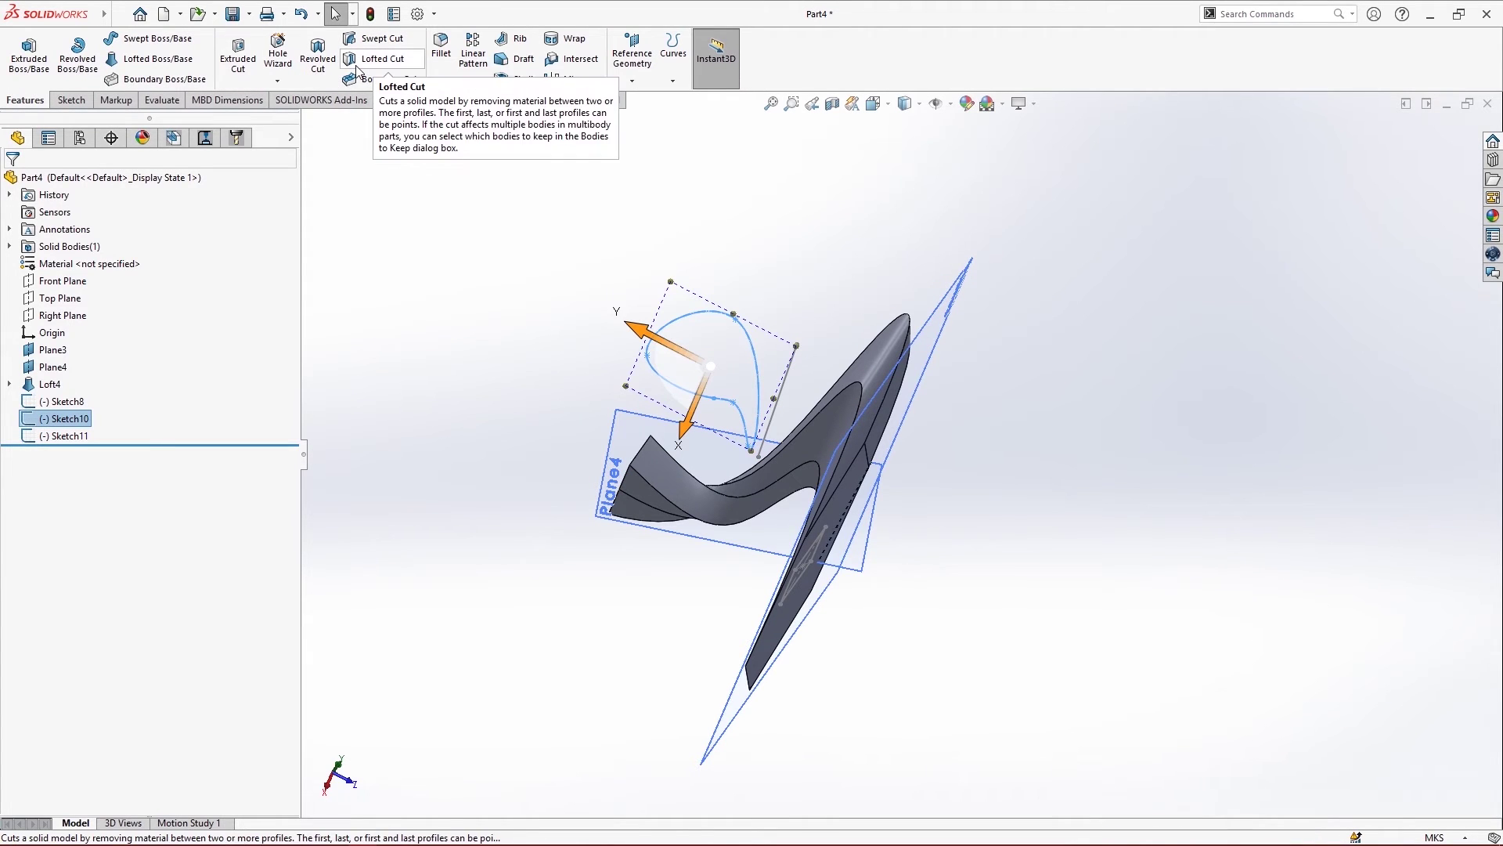
{"action": "left_click", "coordinate": [317, 55]}
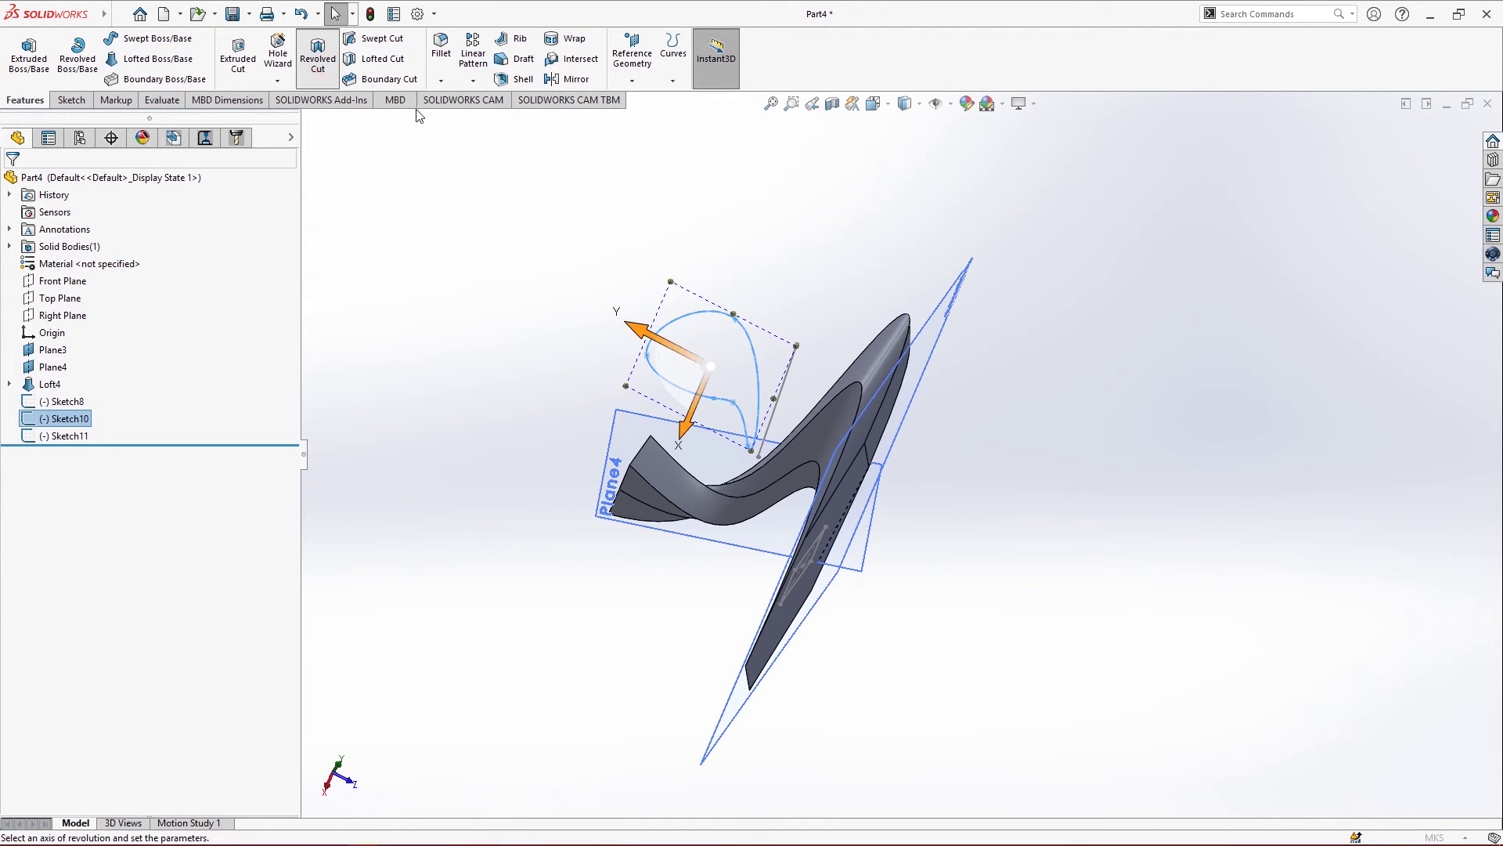
{"action": "left_click", "coordinate": [792, 366]}
{"action": "mouse_move", "coordinate": [952, 398]}
{"action": "middle_mouse_down"}
{"action": "mouse_move", "coordinate": [966, 422]}
{"action": "mouse_move", "coordinate": [1020, 408]}
{"action": "mouse_move", "coordinate": [1024, 282]}
{"action": "mouse_move", "coordinate": [1060, 204]}
{"action": "mouse_move", "coordinate": [1010, 281]}
{"action": "mouse_move", "coordinate": [1039, 293]}
{"action": "middle_mouse_up"}
{"action": "scroll", "coordinate": [885, 444], "scroll_direction": "down", "scroll_amount": 5}
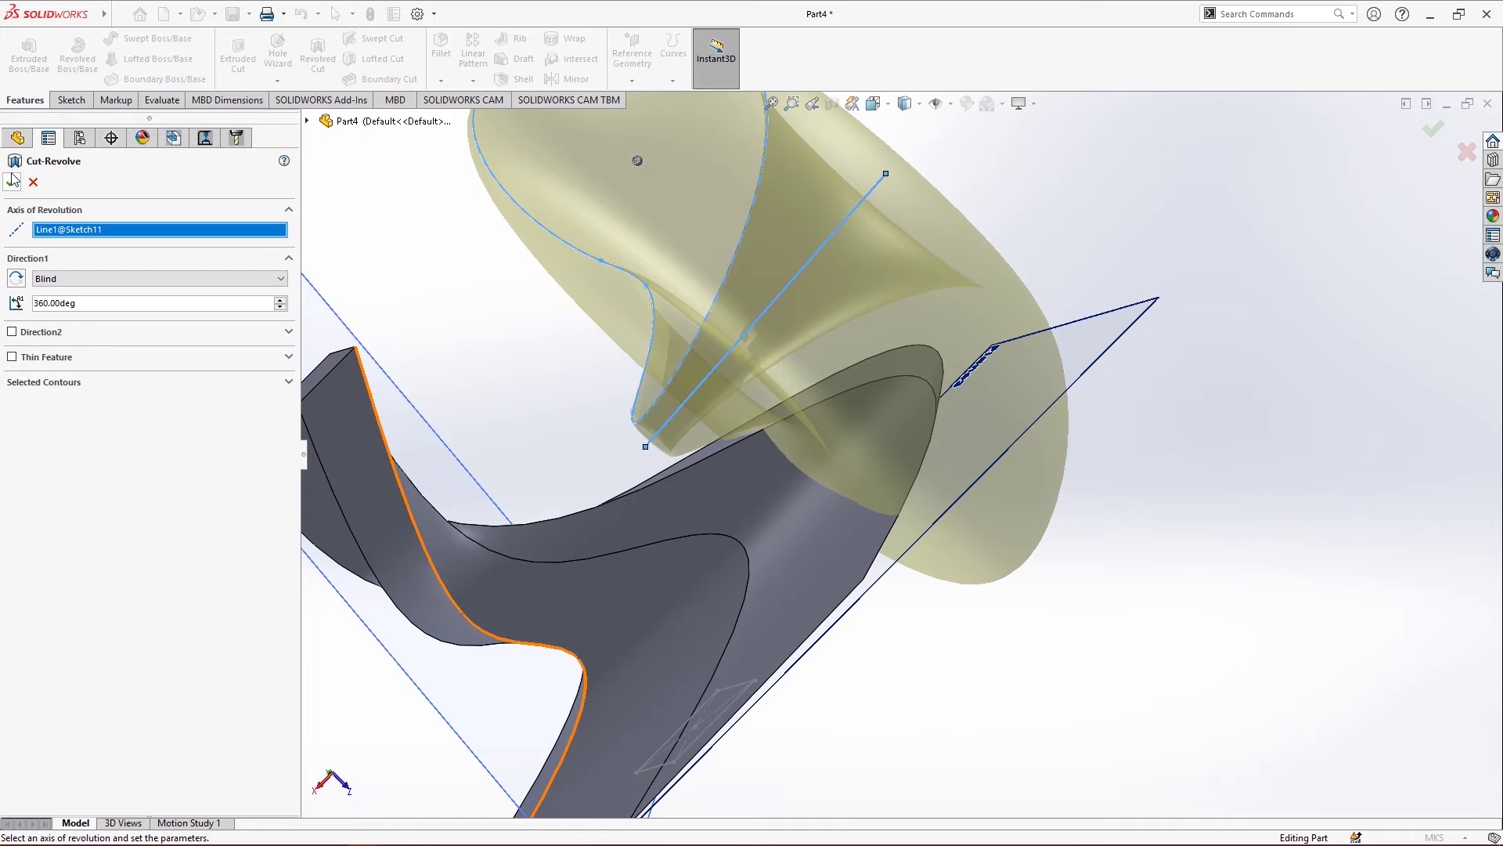
{"action": "left_click", "coordinate": [11, 182]}
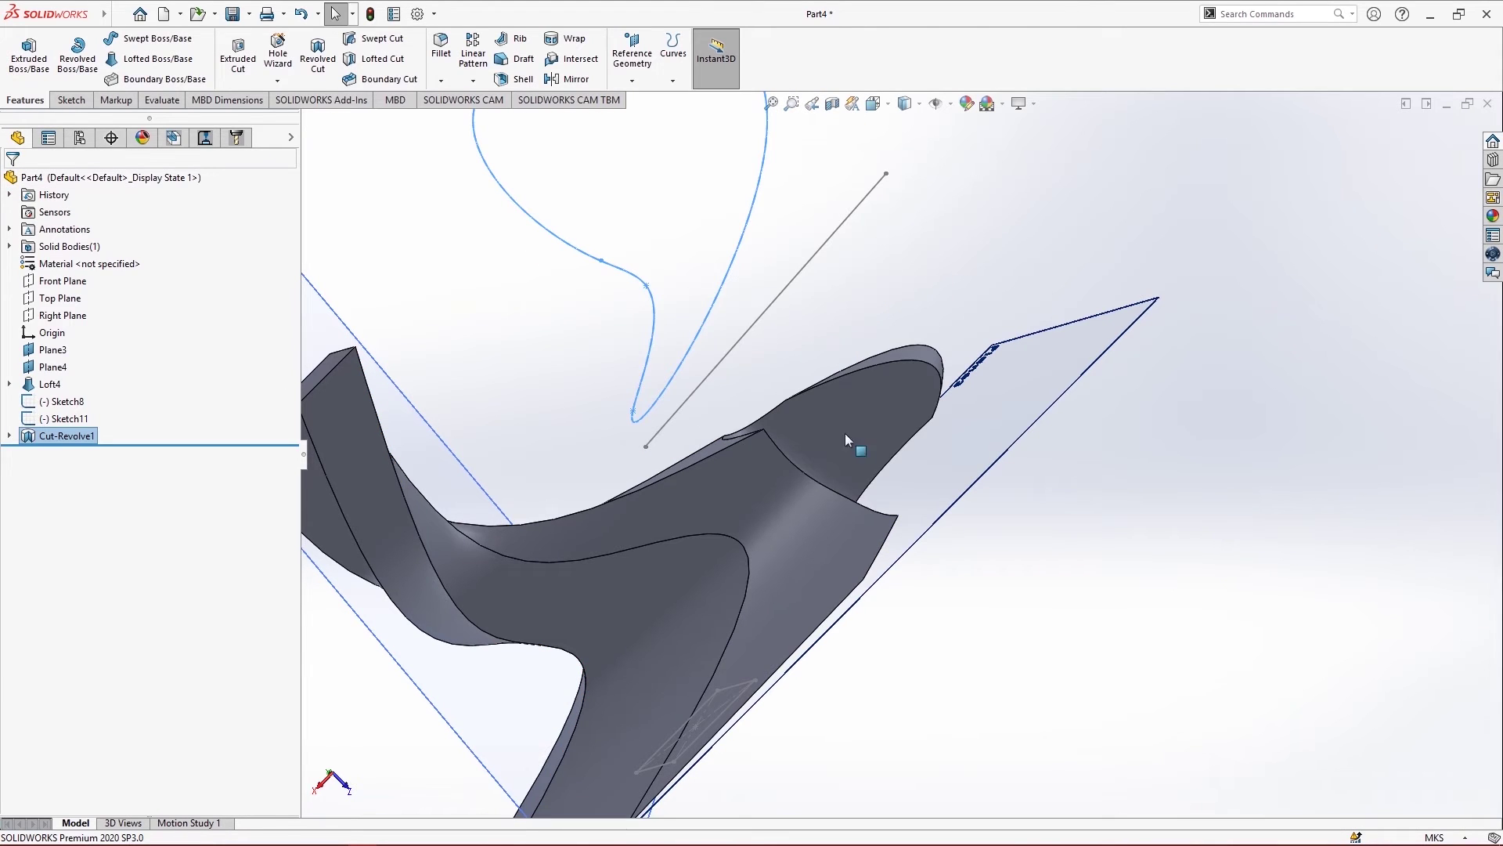
Edit the revolved cut and set its Direction 1 angle to 145 degrees
{"action": "middle_click_drag", "start_coordinate": [985, 399], "coordinate": [830, 547]}
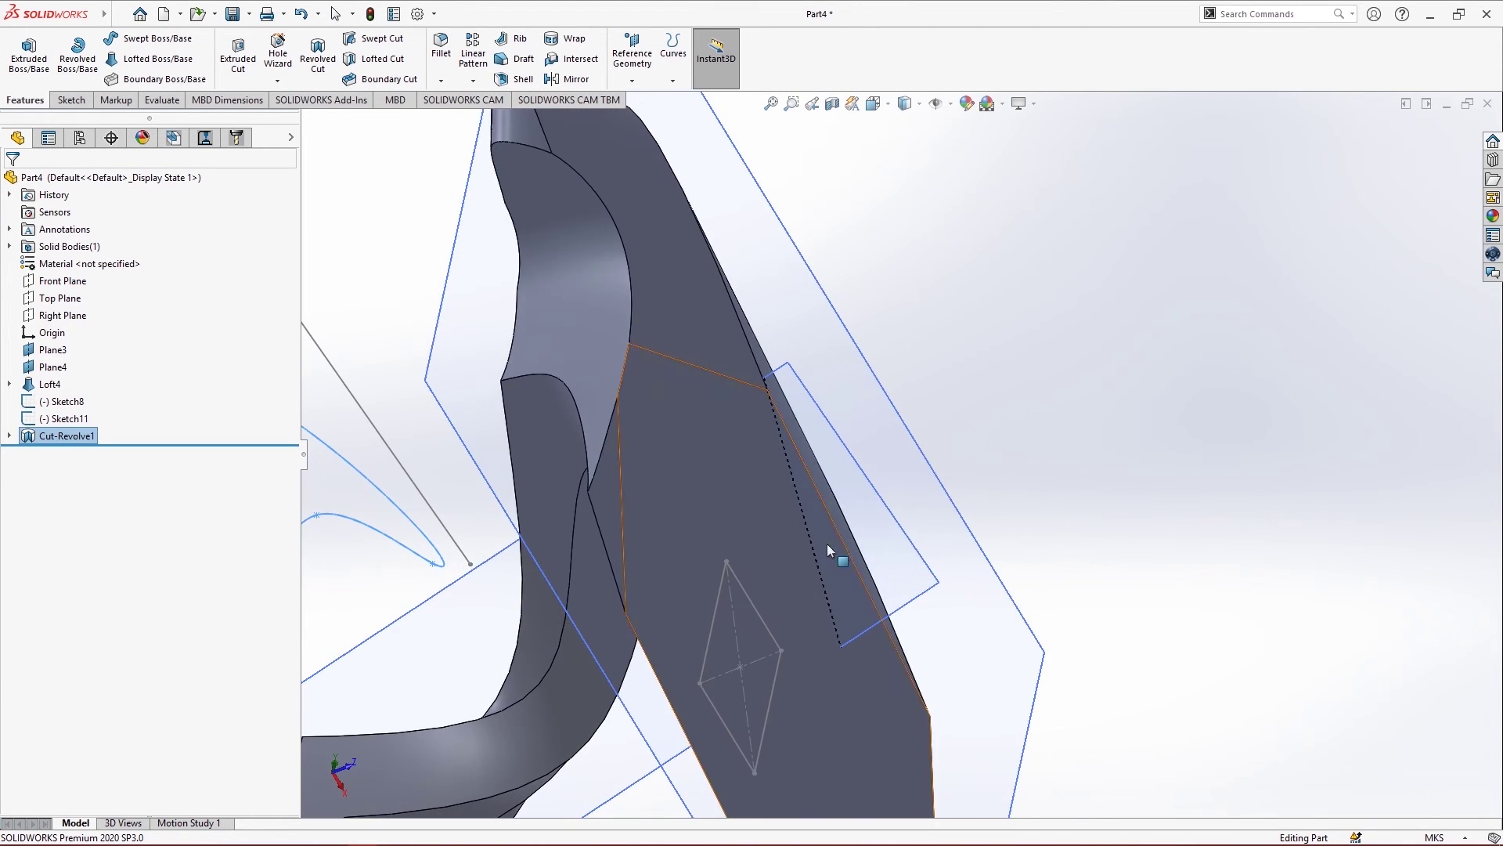
{"action": "scroll", "coordinate": [415, 298], "scroll_direction": "up", "scroll_amount": 5}
{"action": "scroll", "coordinate": [750, 425], "scroll_direction": "down", "scroll_amount": 3}
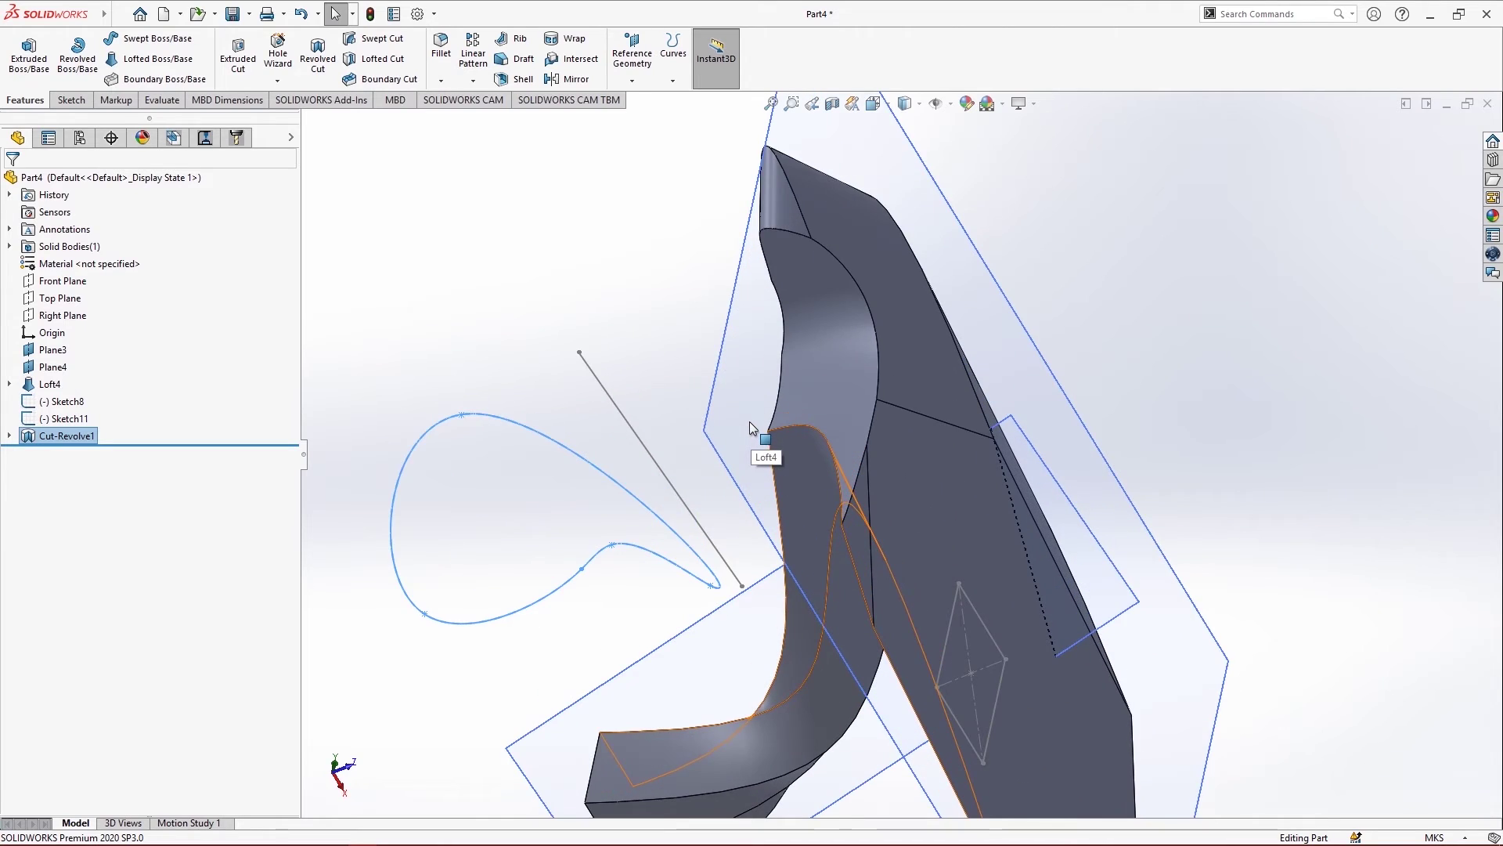
{"action": "scroll", "coordinate": [749, 422], "scroll_direction": "up", "scroll_amount": 2}
{"action": "right_click", "coordinate": [31, 446]}
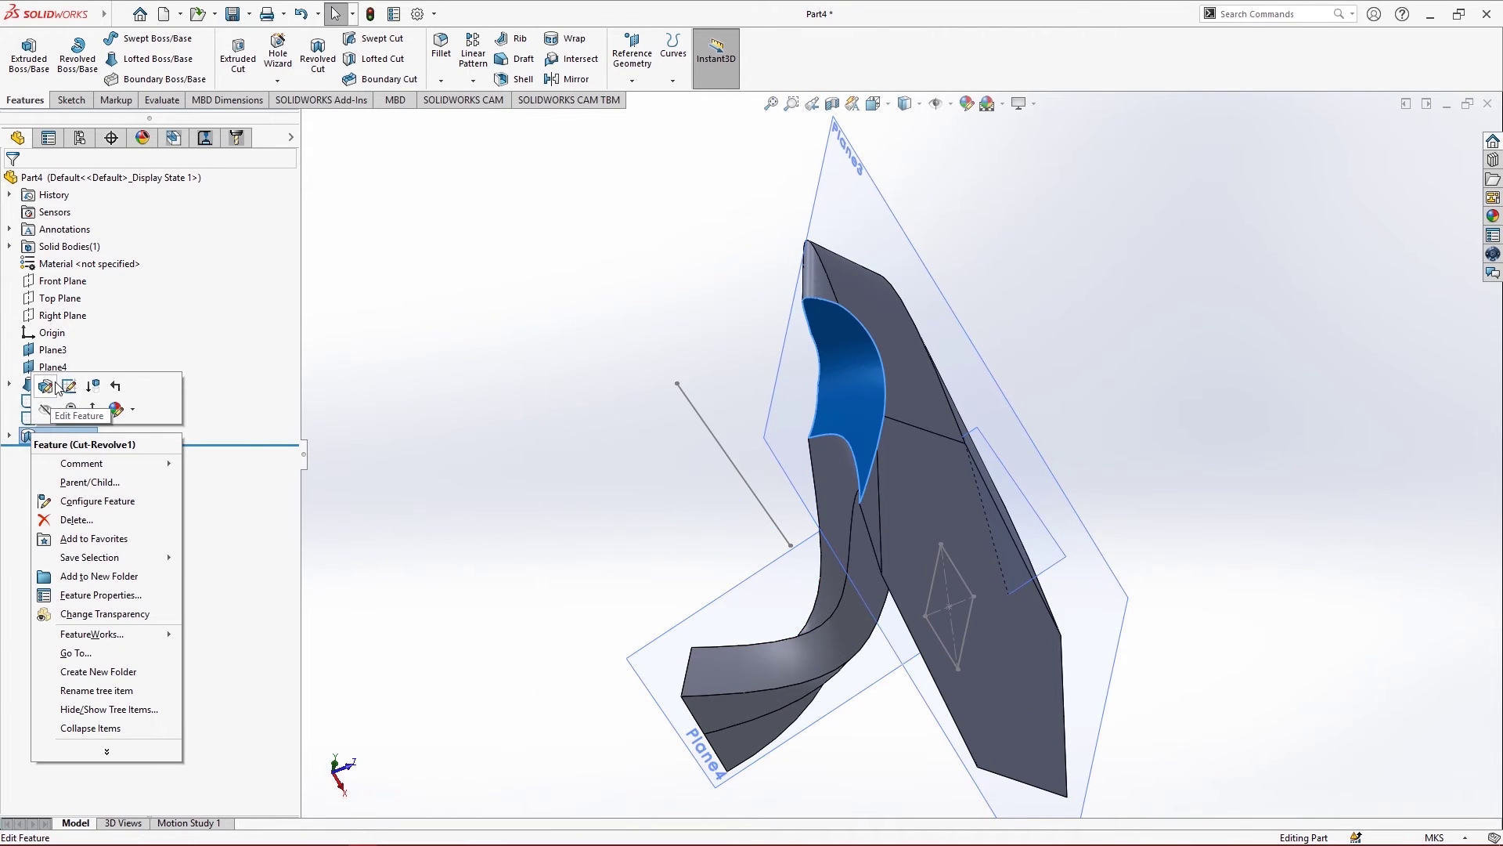
{"action": "left_click", "coordinate": [58, 395]}
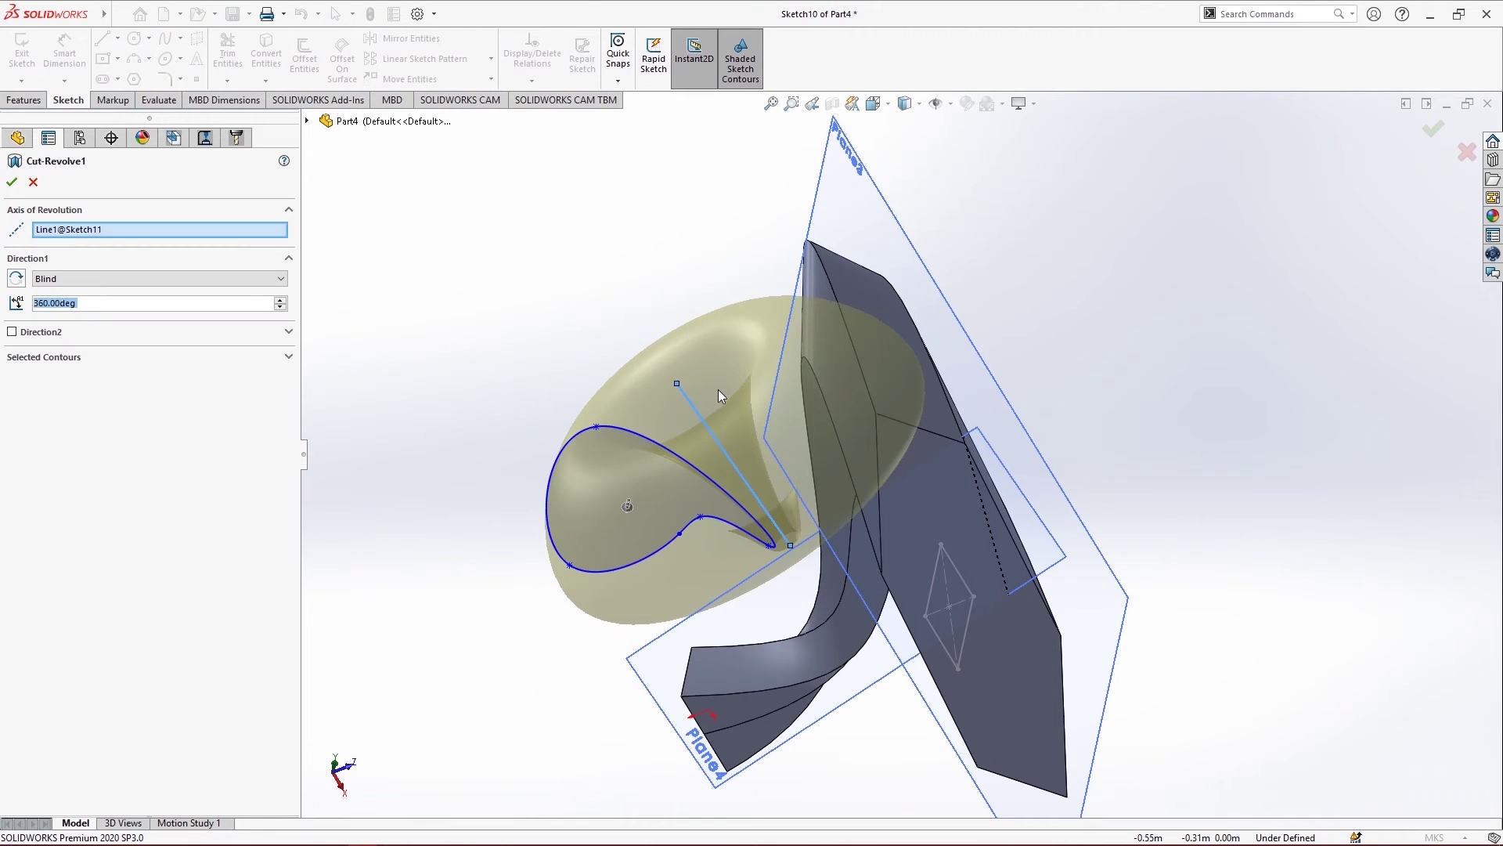
{"action": "middle_click_drag", "start_coordinate": [735, 374], "coordinate": [734, 457]}
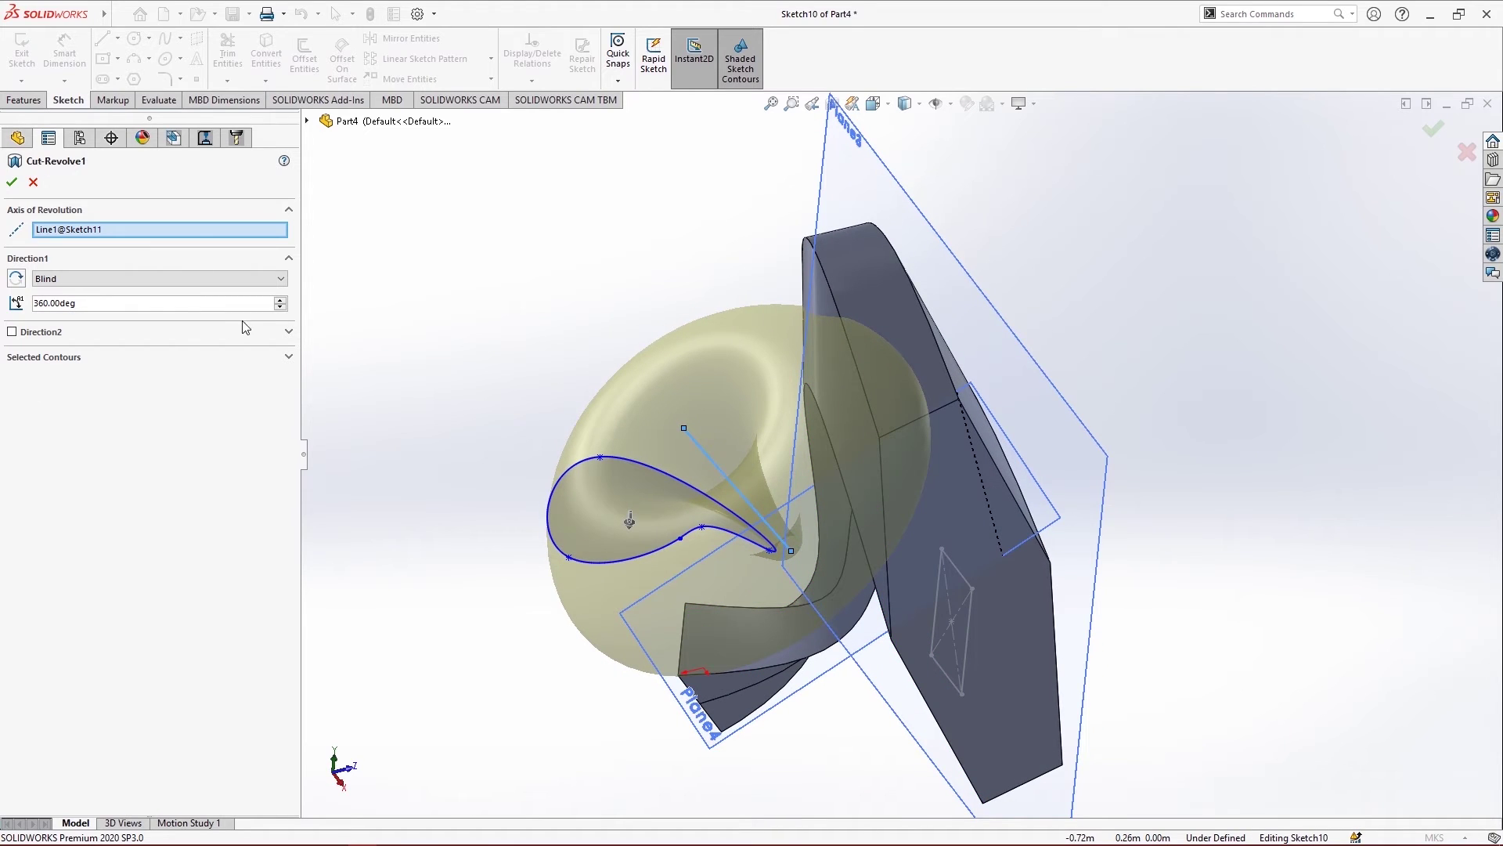
{"action": "left_click", "coordinate": [280, 307]}
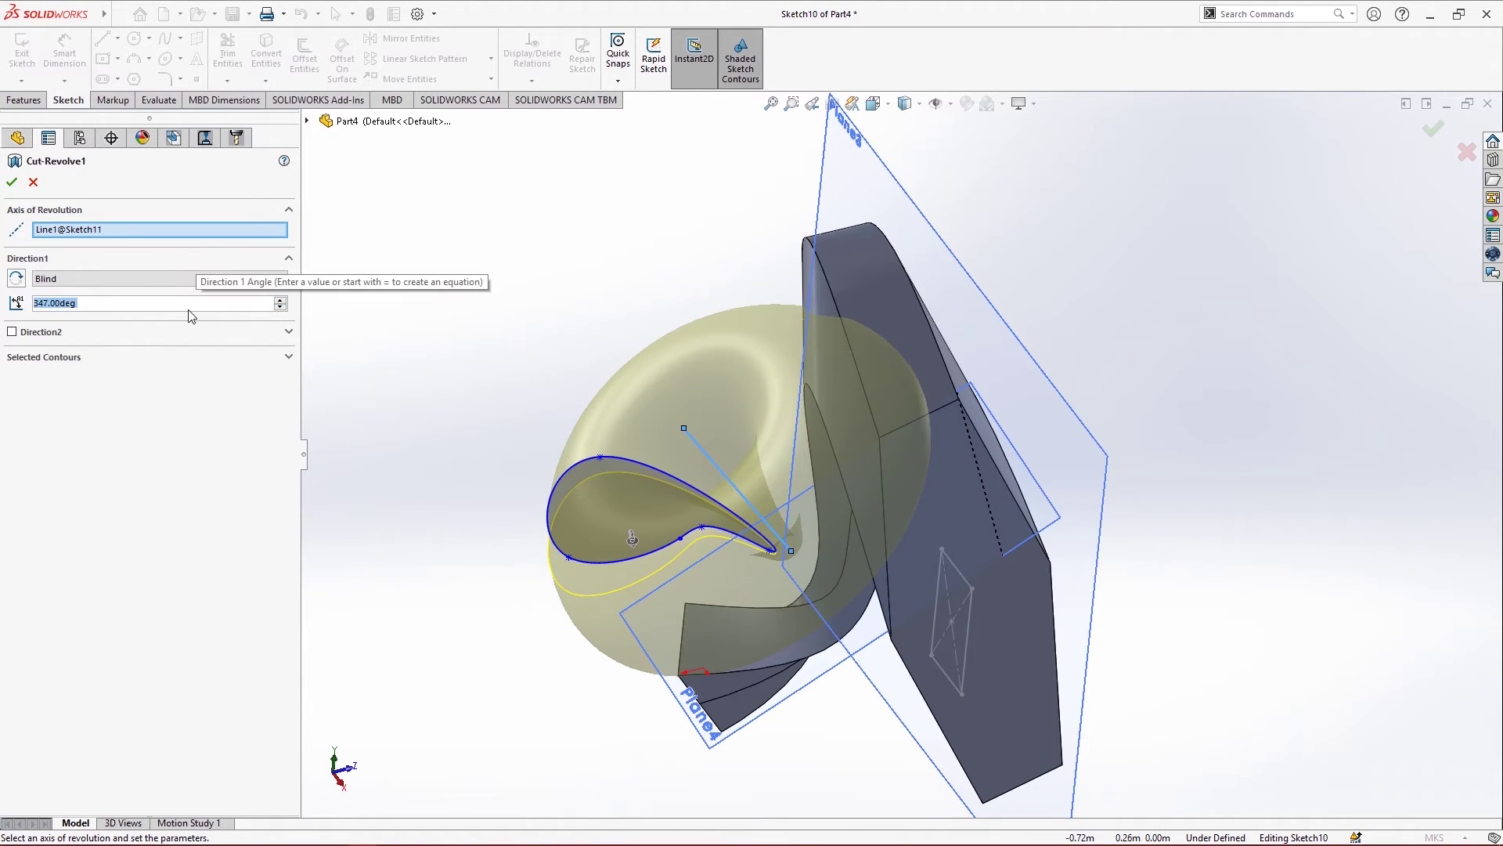
{"action": "type", "text": "145"}
{"action": "key", "text": "Return"}
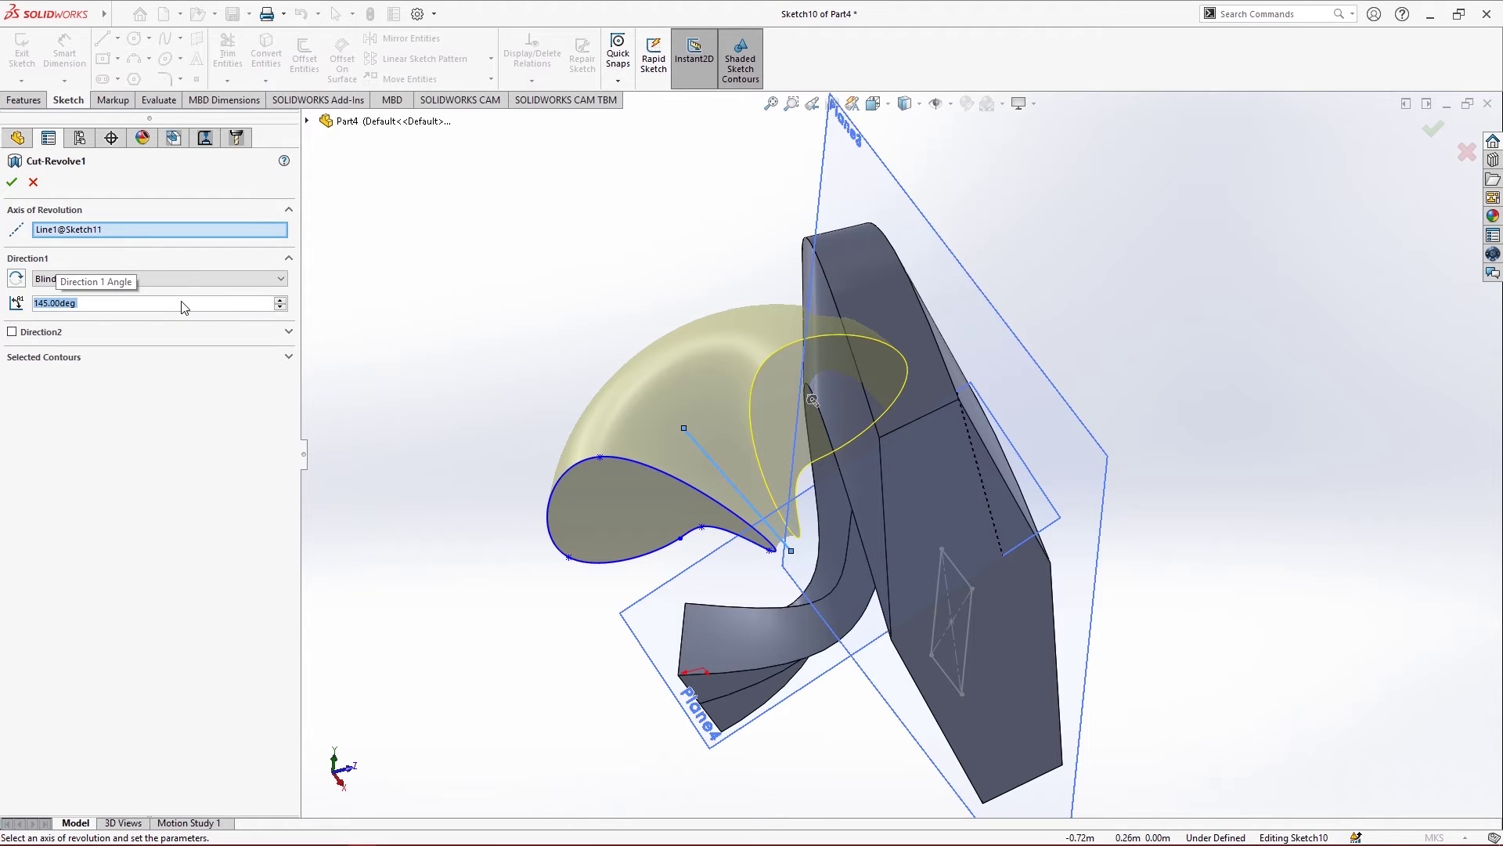
{"action": "left_click", "coordinate": [13, 184]}
Inspect the partial cut in the loft and undo the revolved cut feature
{"action": "middle_click_drag", "start_coordinate": [880, 404], "coordinate": [1021, 435]}
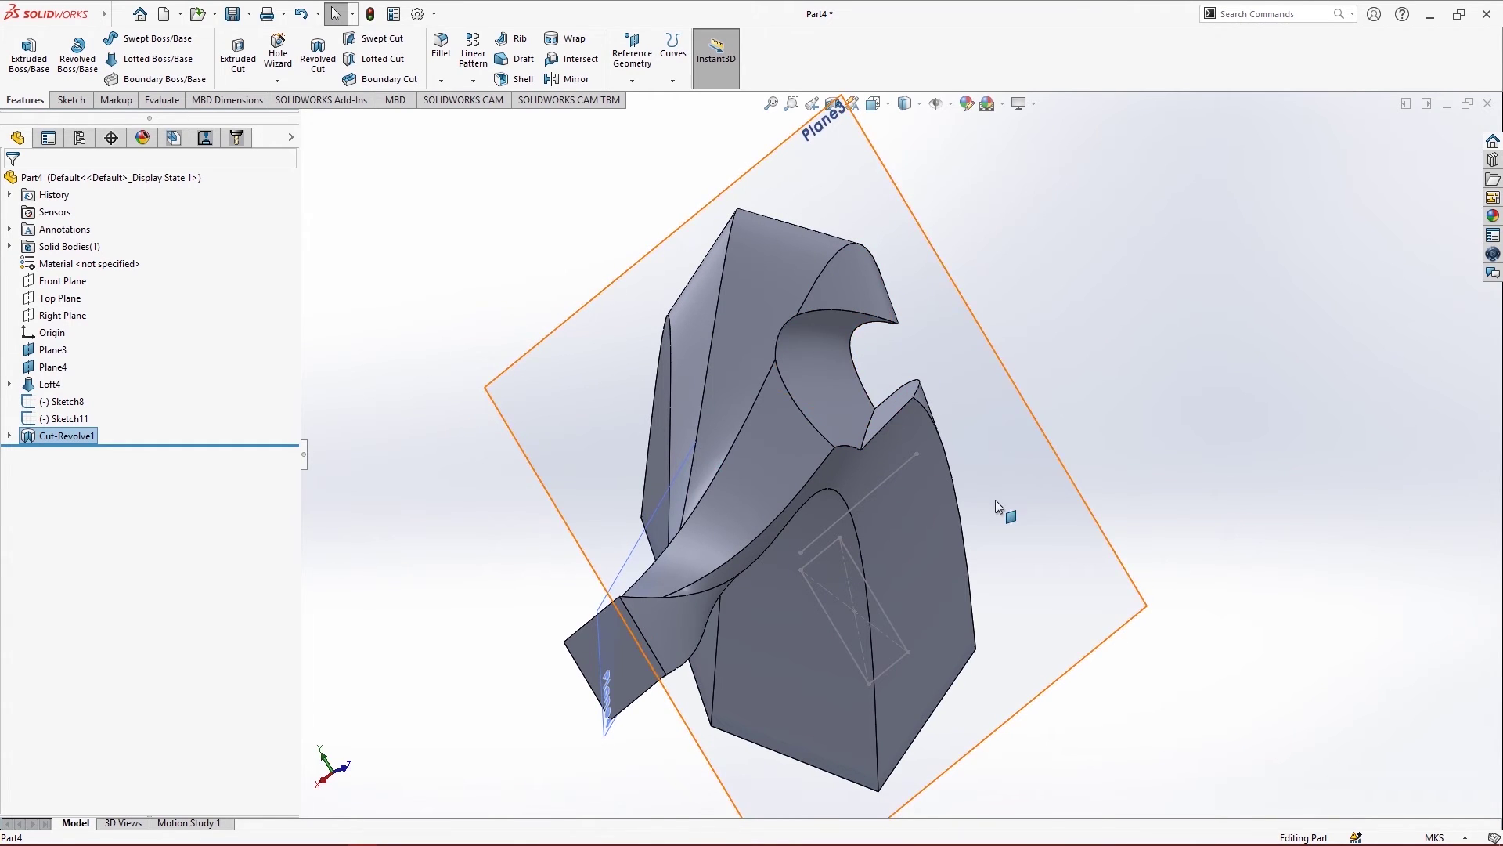
{"action": "scroll", "coordinate": [990, 501], "scroll_direction": "up", "scroll_amount": 5}
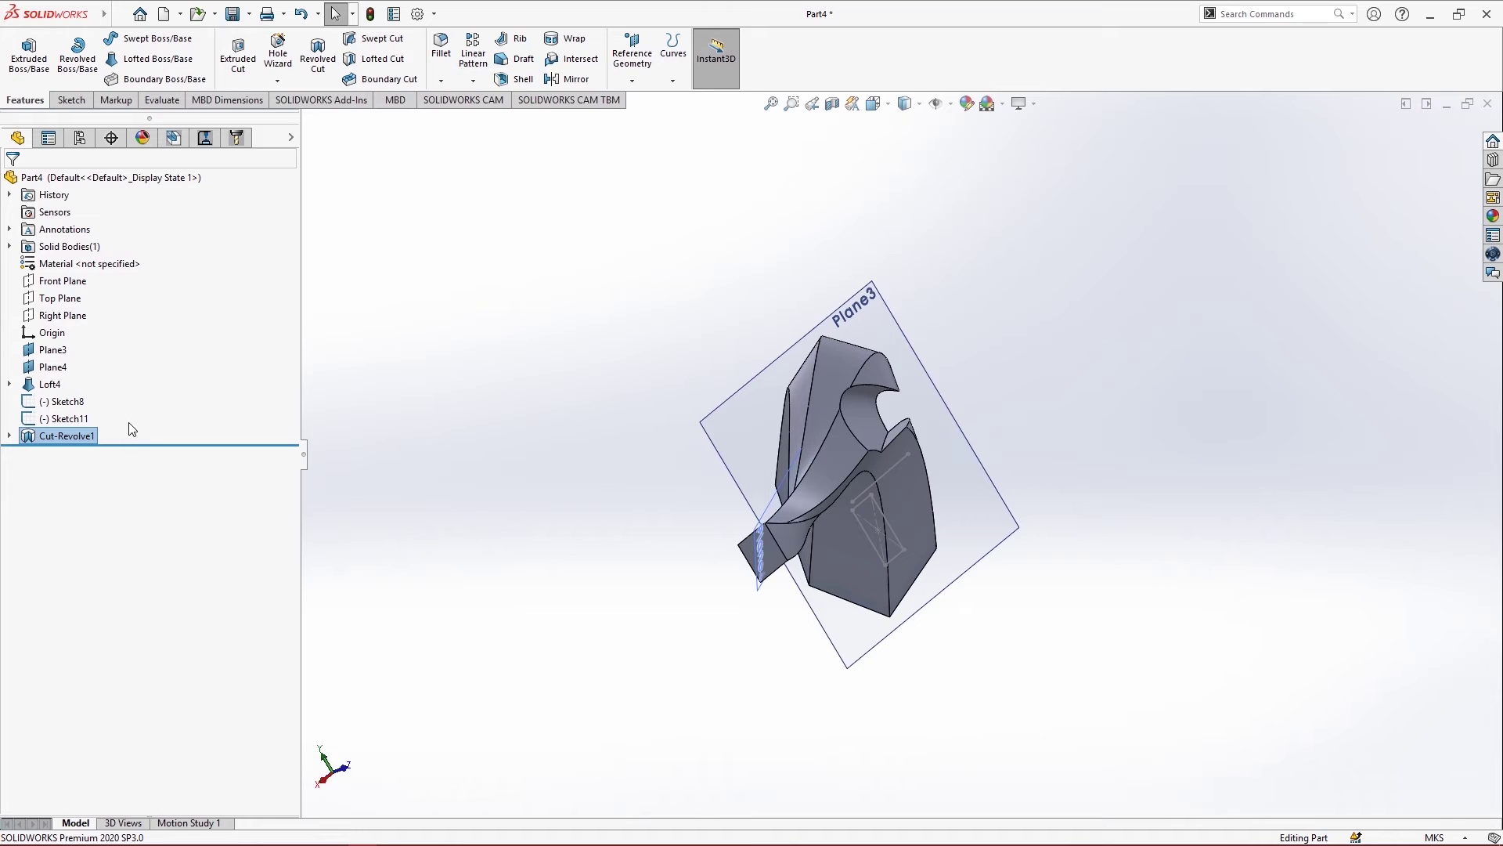
{"action": "key", "text": "ctrl+z"}
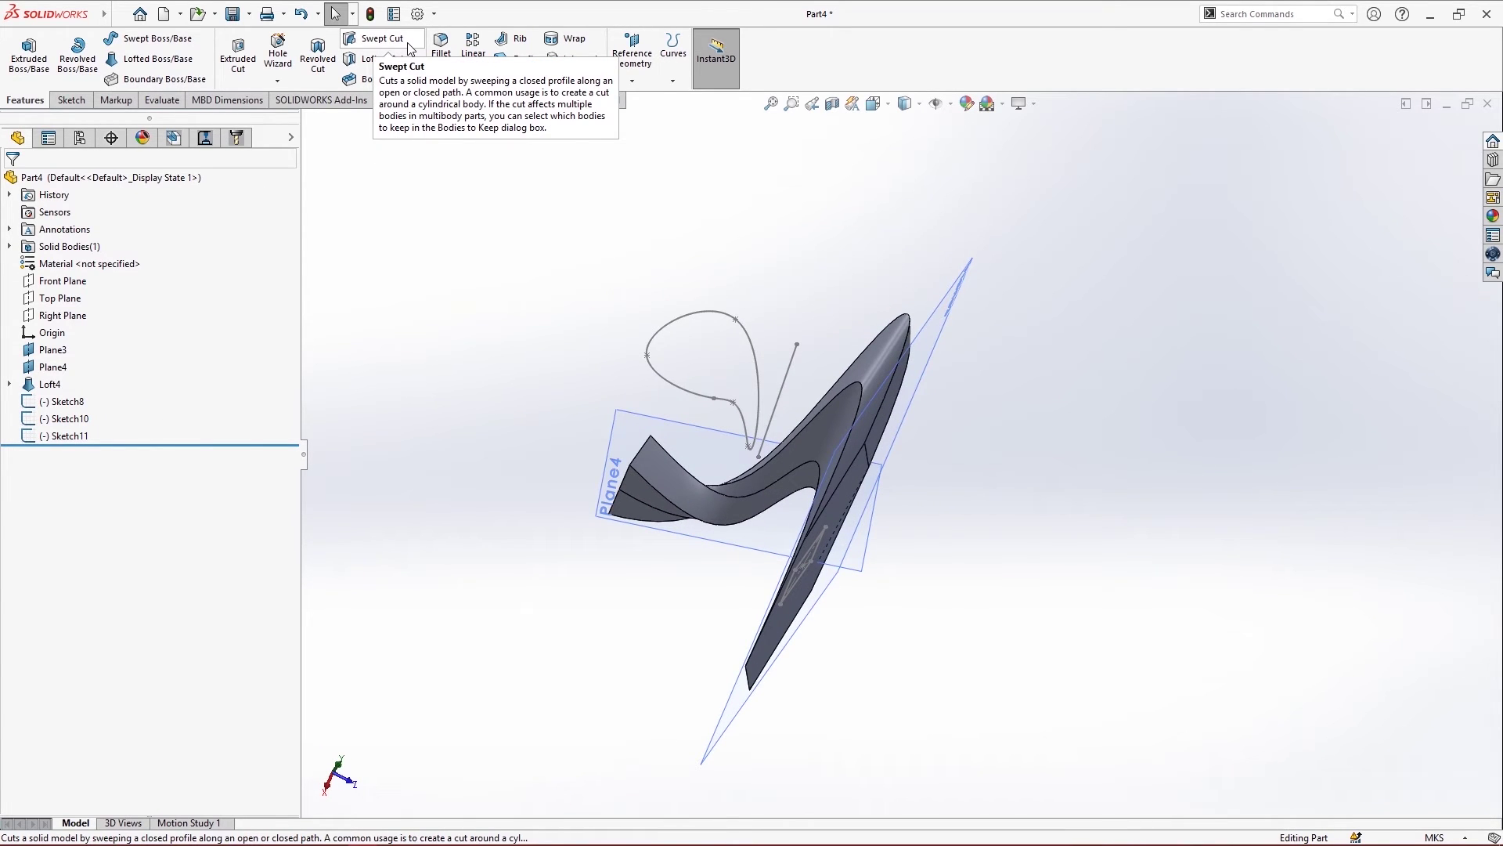
Delete the three unused sketches Sketch8, Sketch10 and Sketch11, leaving the loft and its planes
{"action": "mouse_move", "coordinate": [1047, 556]}
{"action": "middle_mouse_down"}
{"action": "mouse_move", "coordinate": [1074, 547]}
{"action": "mouse_move", "coordinate": [1104, 580]}
{"action": "mouse_move", "coordinate": [1144, 721]}
{"action": "mouse_move", "coordinate": [1125, 691]}
{"action": "mouse_move", "coordinate": [1211, 298]}
{"action": "mouse_move", "coordinate": [1182, 430]}
{"action": "mouse_move", "coordinate": [1115, 478]}
{"action": "middle_mouse_up"}
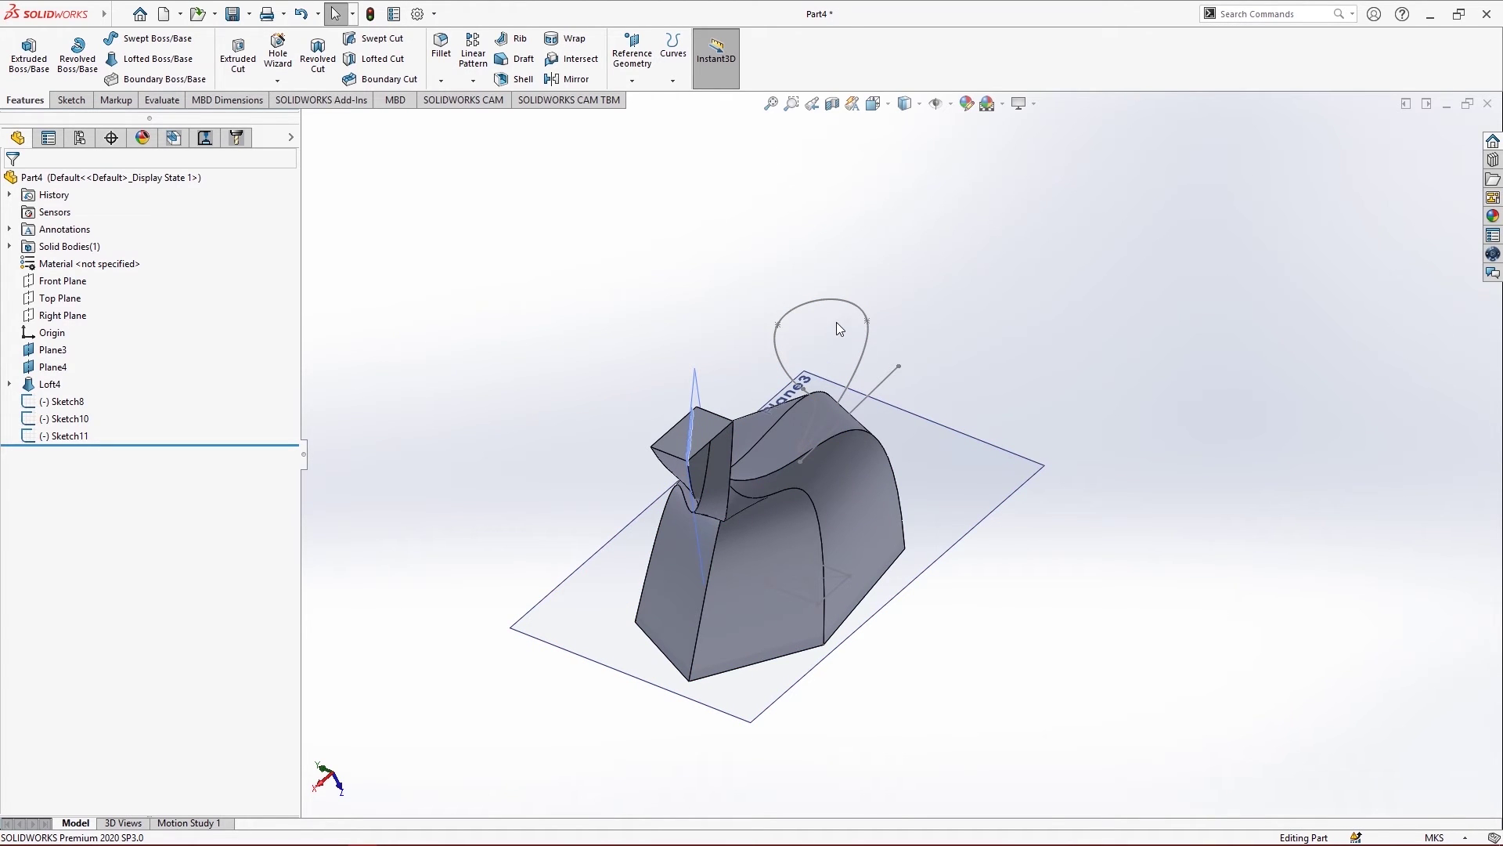
{"action": "scroll", "coordinate": [879, 380], "scroll_direction": "down", "scroll_amount": 3}
{"action": "scroll", "coordinate": [879, 380], "scroll_direction": "up", "scroll_amount": 5}
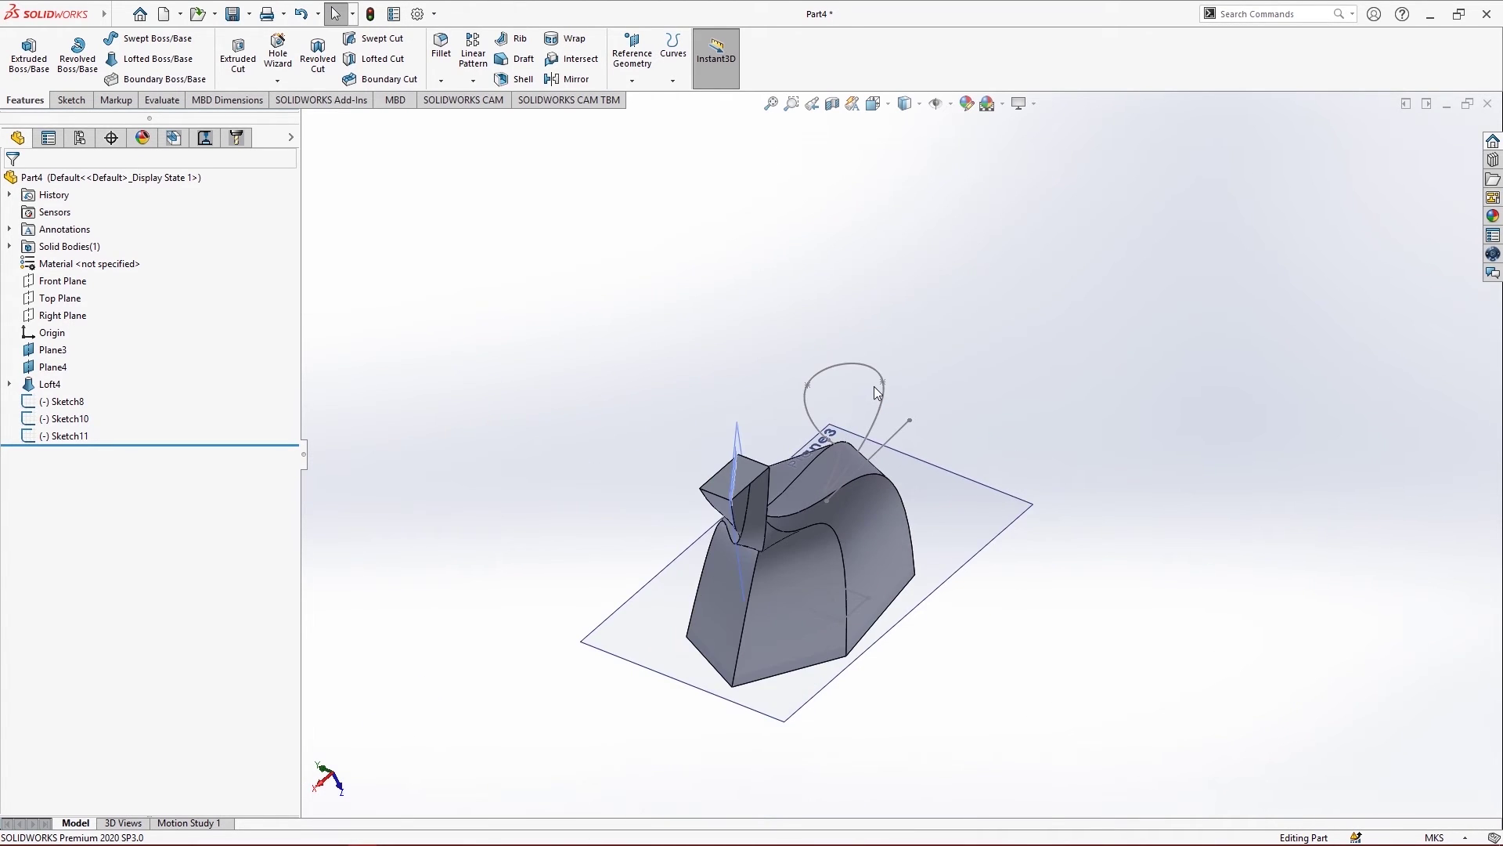
{"action": "middle_click_drag", "start_coordinate": [879, 383], "coordinate": [805, 492]}
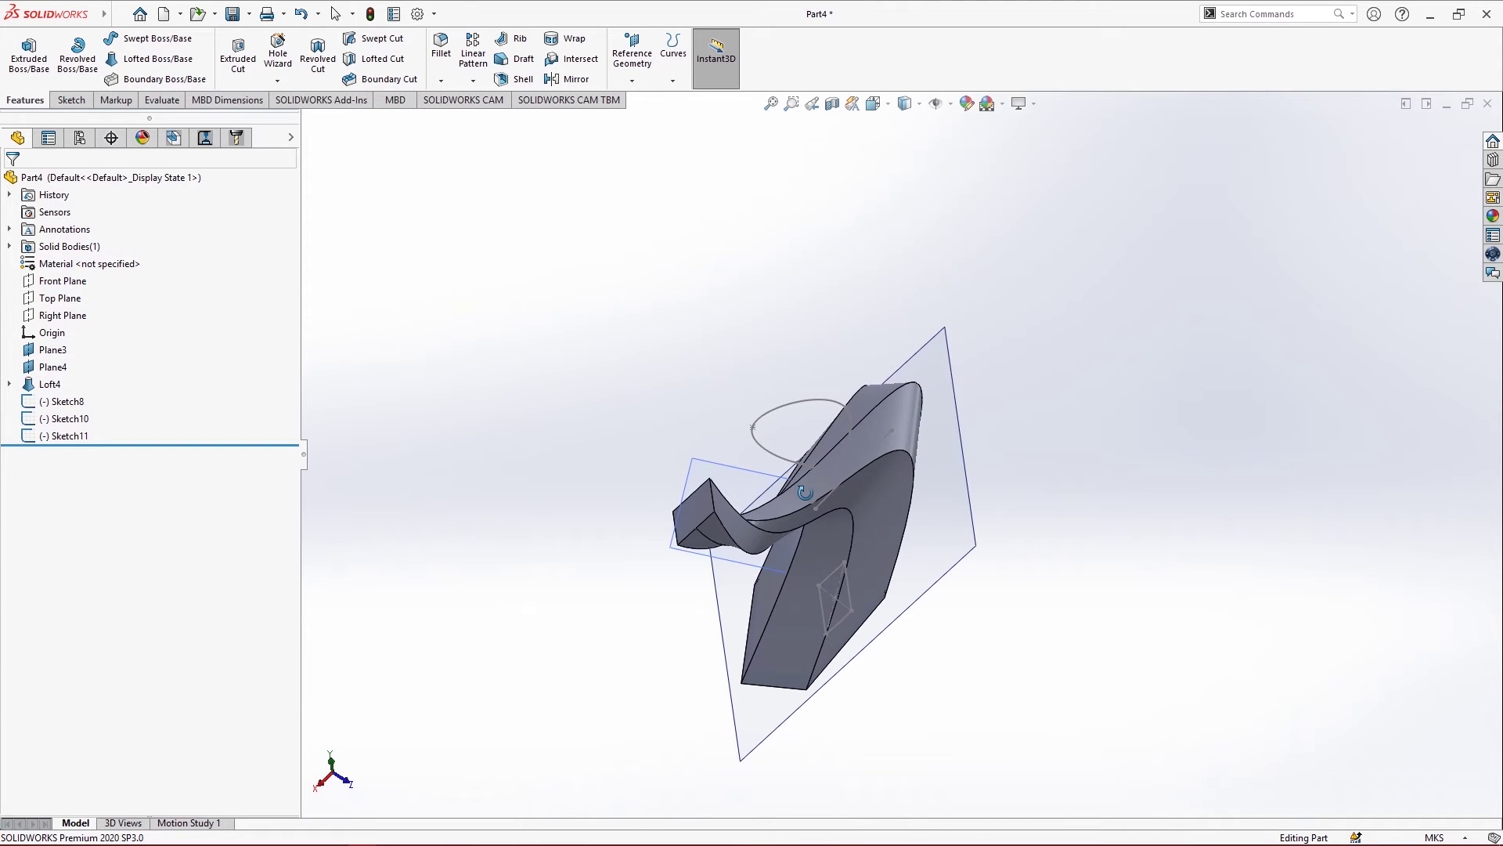
{"action": "middle_click_drag", "start_coordinate": [858, 417], "coordinate": [901, 315]}
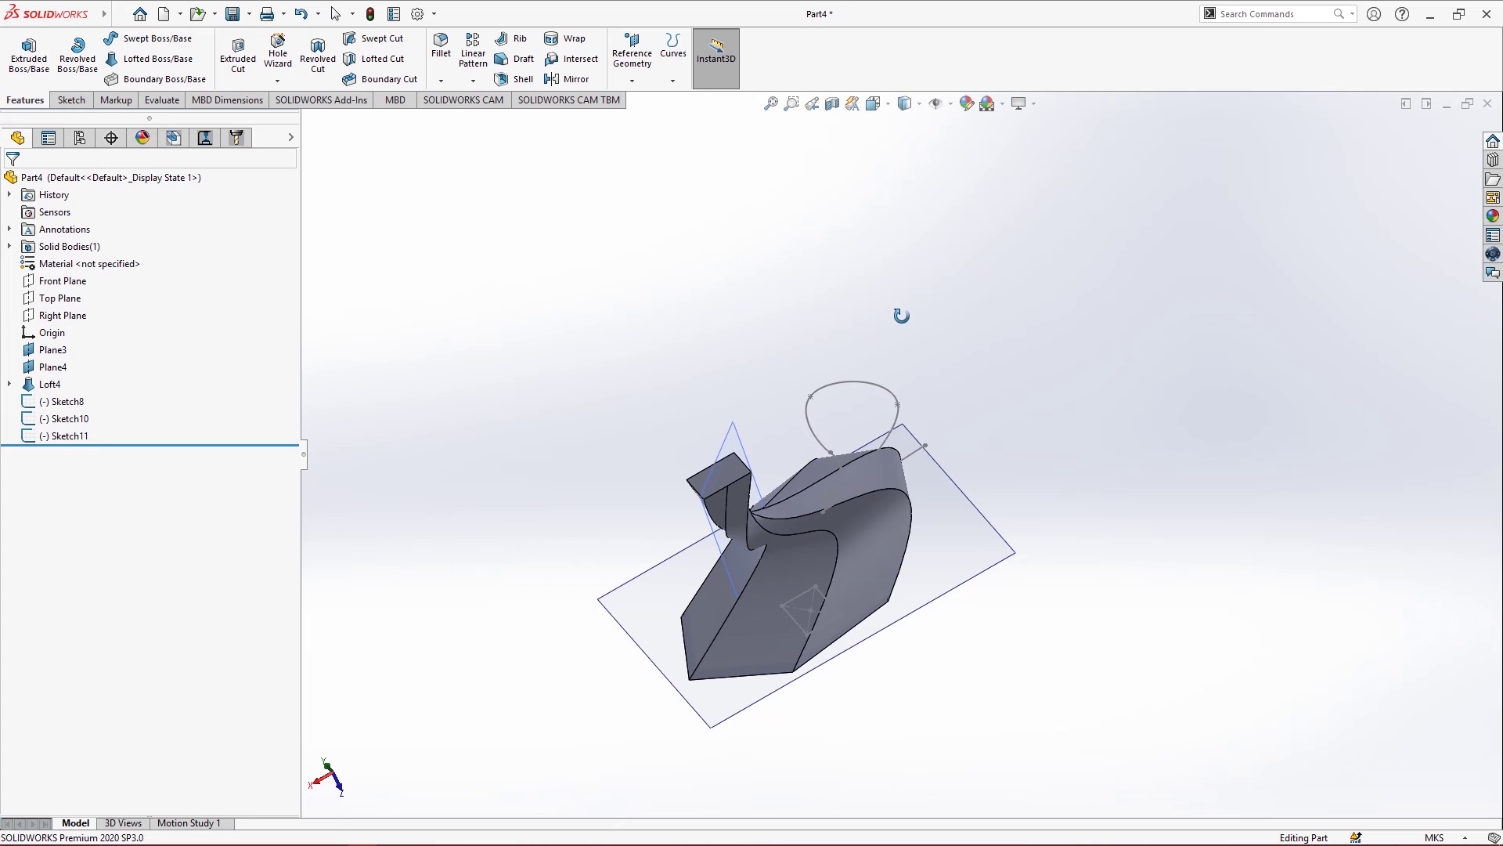
{"action": "left_click", "coordinate": [65, 440]}
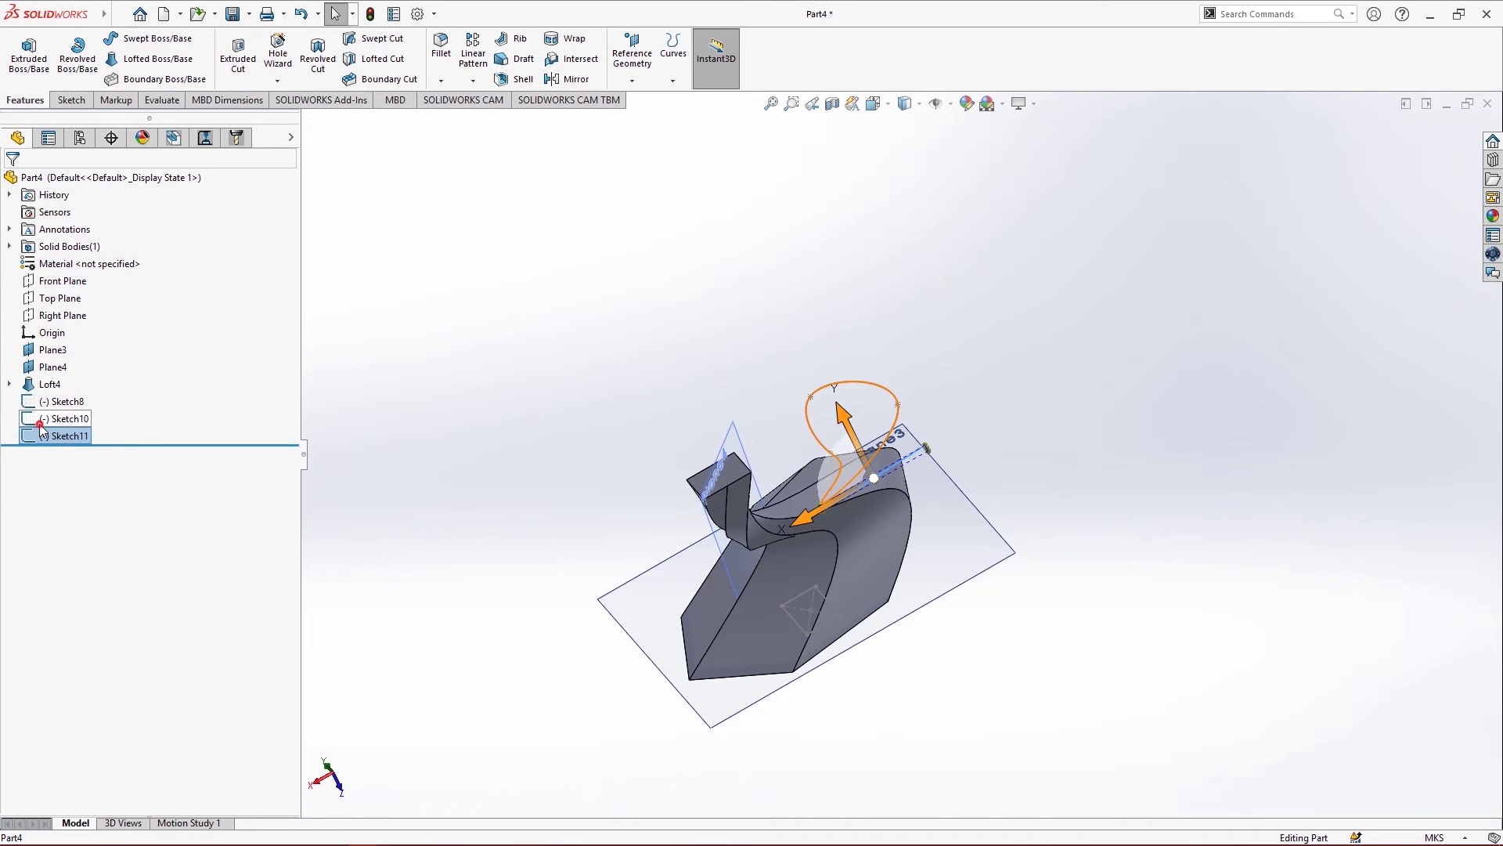
{"action": "left_click", "coordinate": [42, 423], "text": "ctrl"}
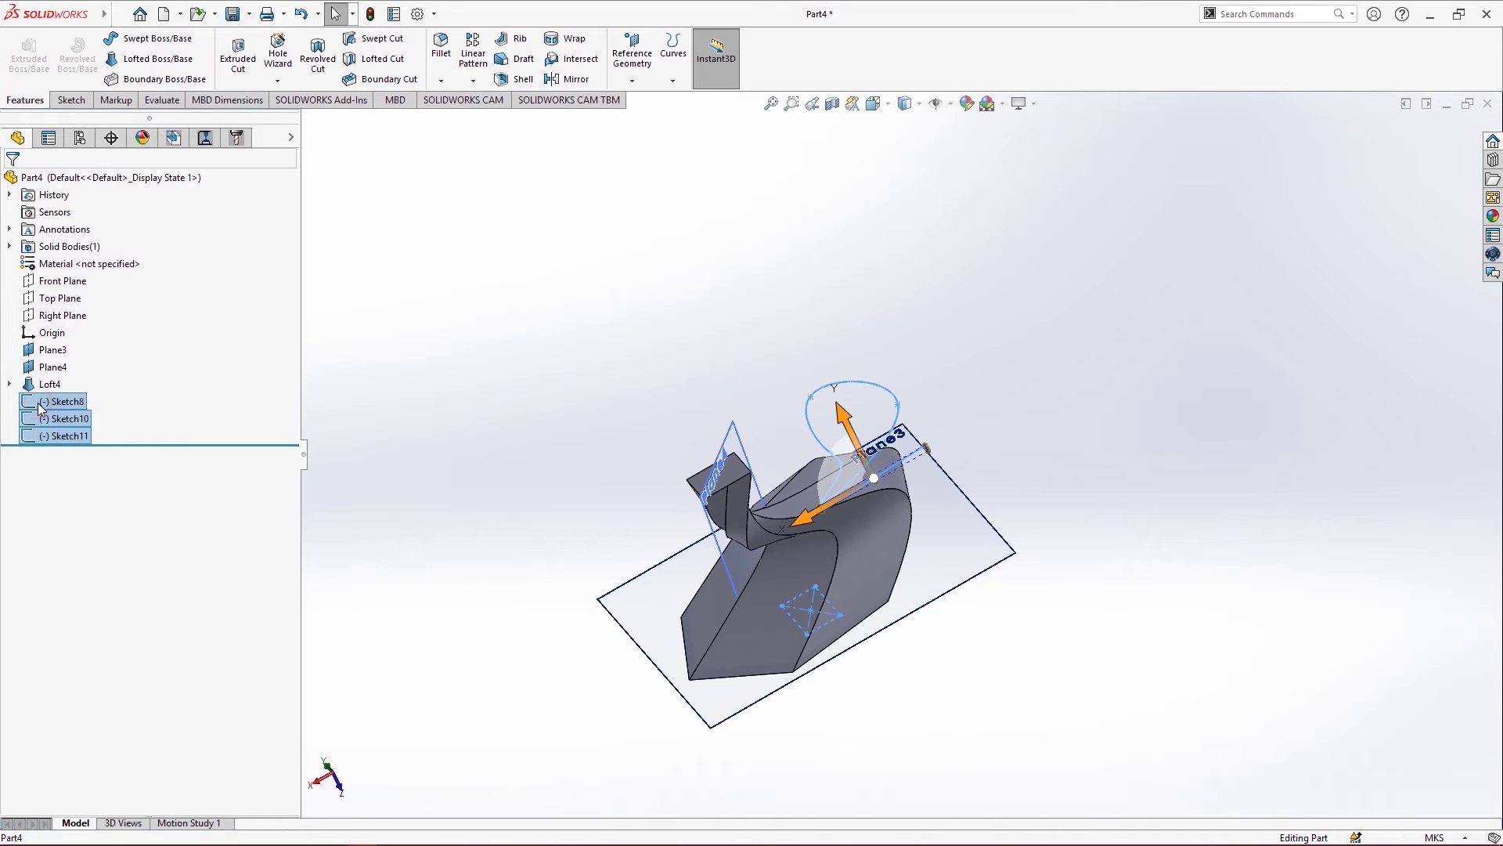
{"action": "key", "text": "Delete"}
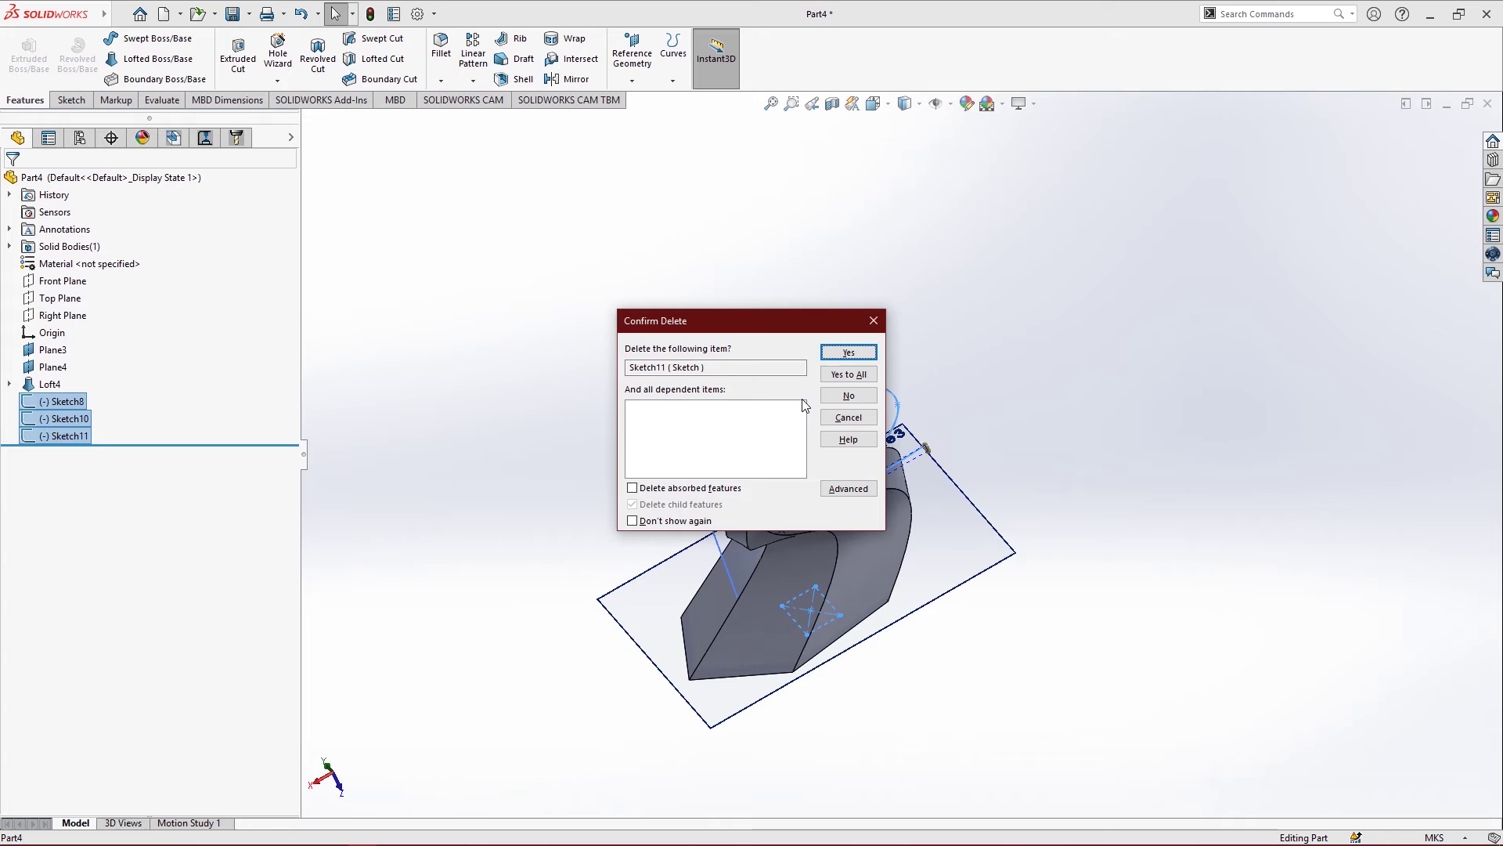
{"action": "left_click", "coordinate": [832, 354]}
{"action": "left_click", "coordinate": [849, 375]}
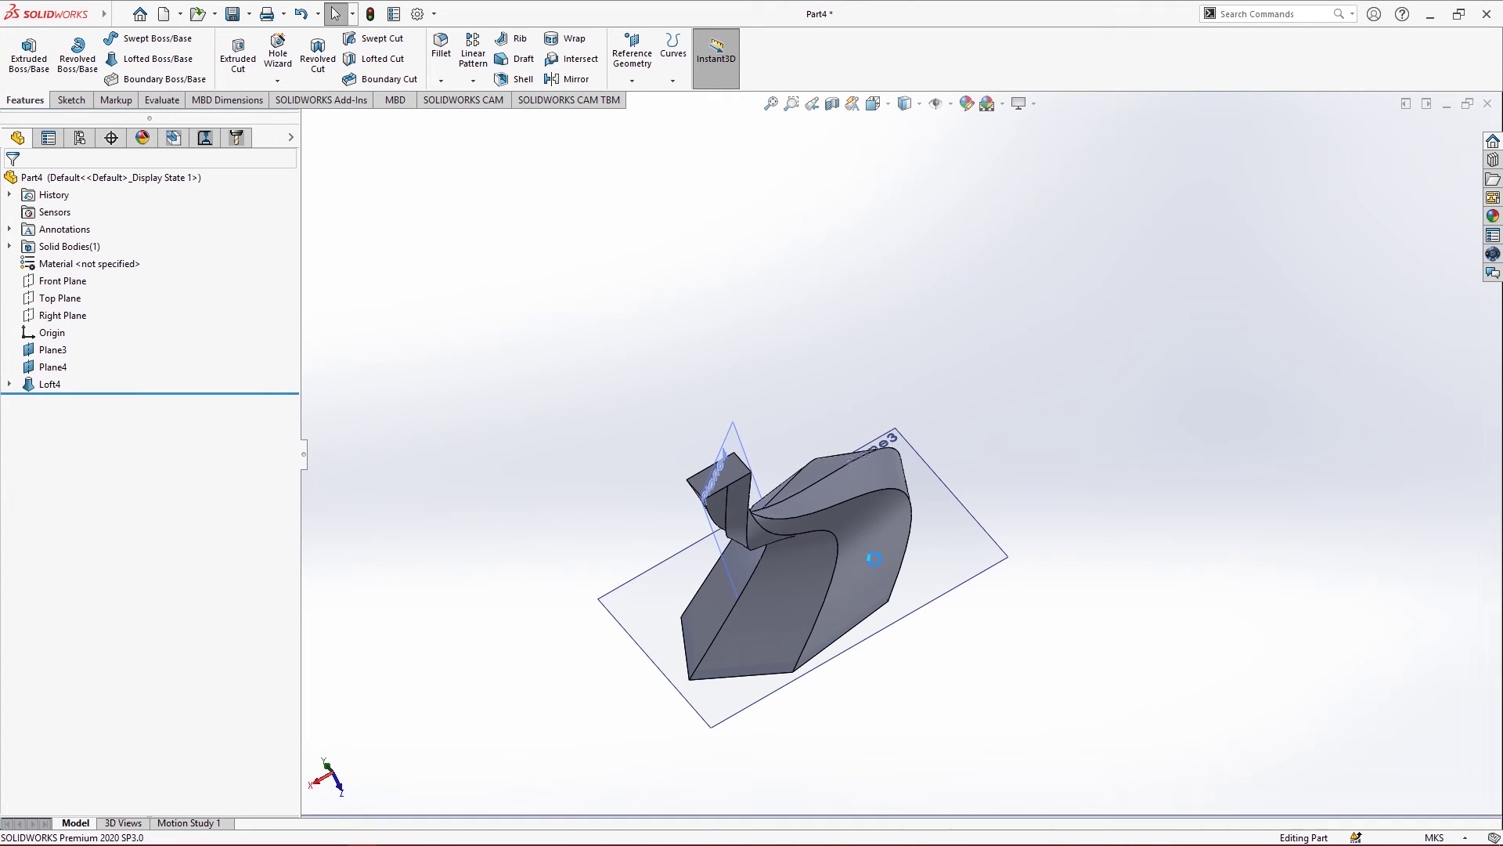
Start a new sketch on Plane4, at the small end face of the loft
{"action": "mouse_move", "coordinate": [1050, 588]}
{"action": "middle_mouse_down"}
{"action": "mouse_move", "coordinate": [989, 605]}
{"action": "mouse_move", "coordinate": [967, 595]}
{"action": "middle_mouse_up"}
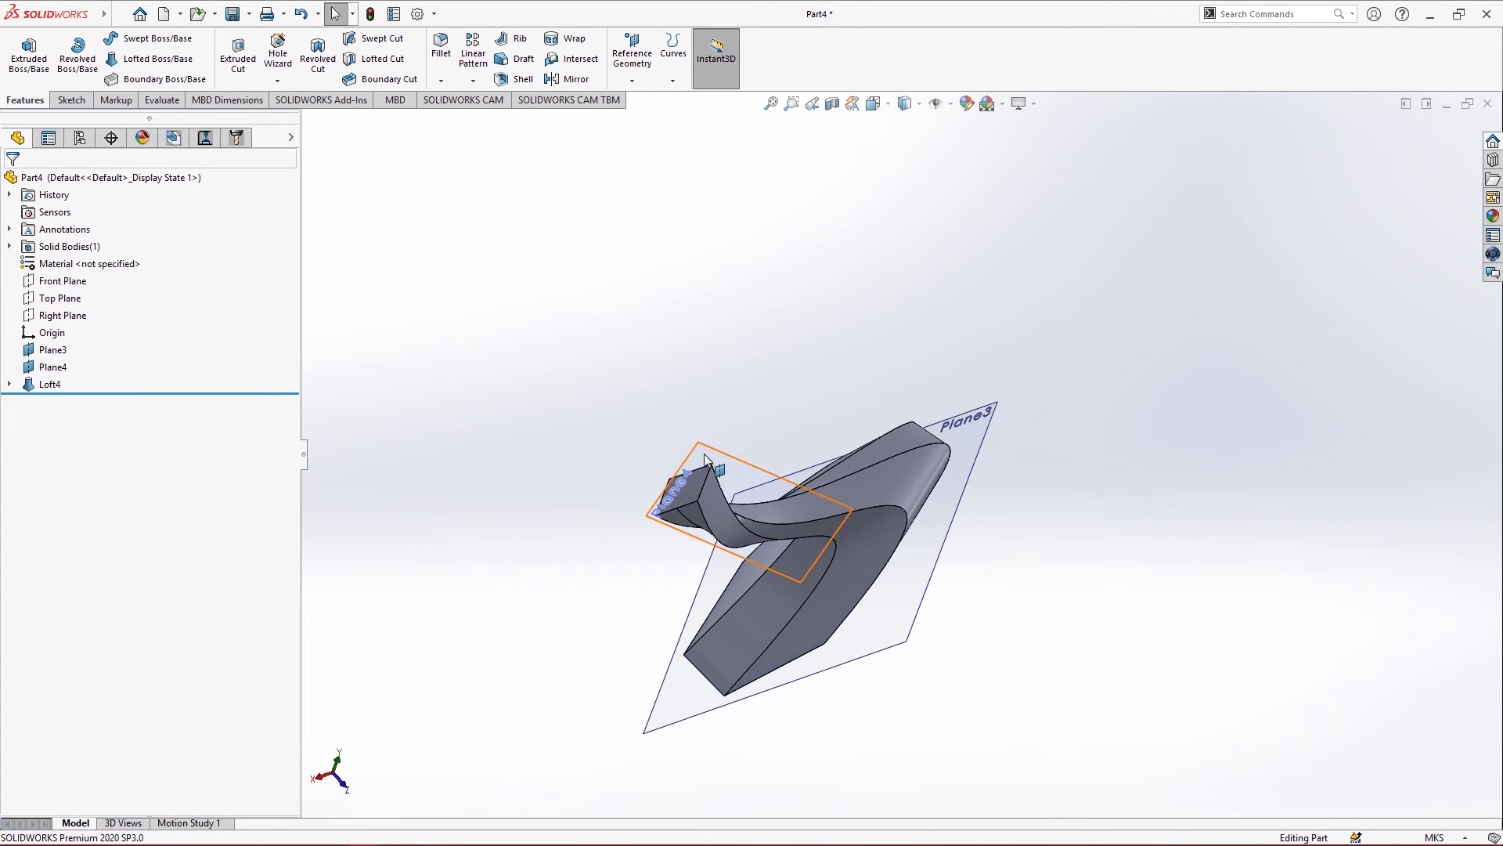
{"action": "left_click", "coordinate": [705, 459]}
{"action": "right_click", "coordinate": [707, 462]}
{"action": "left_click", "coordinate": [718, 407]}
{"action": "scroll", "coordinate": [762, 531], "scroll_direction": "down", "scroll_amount": 3}
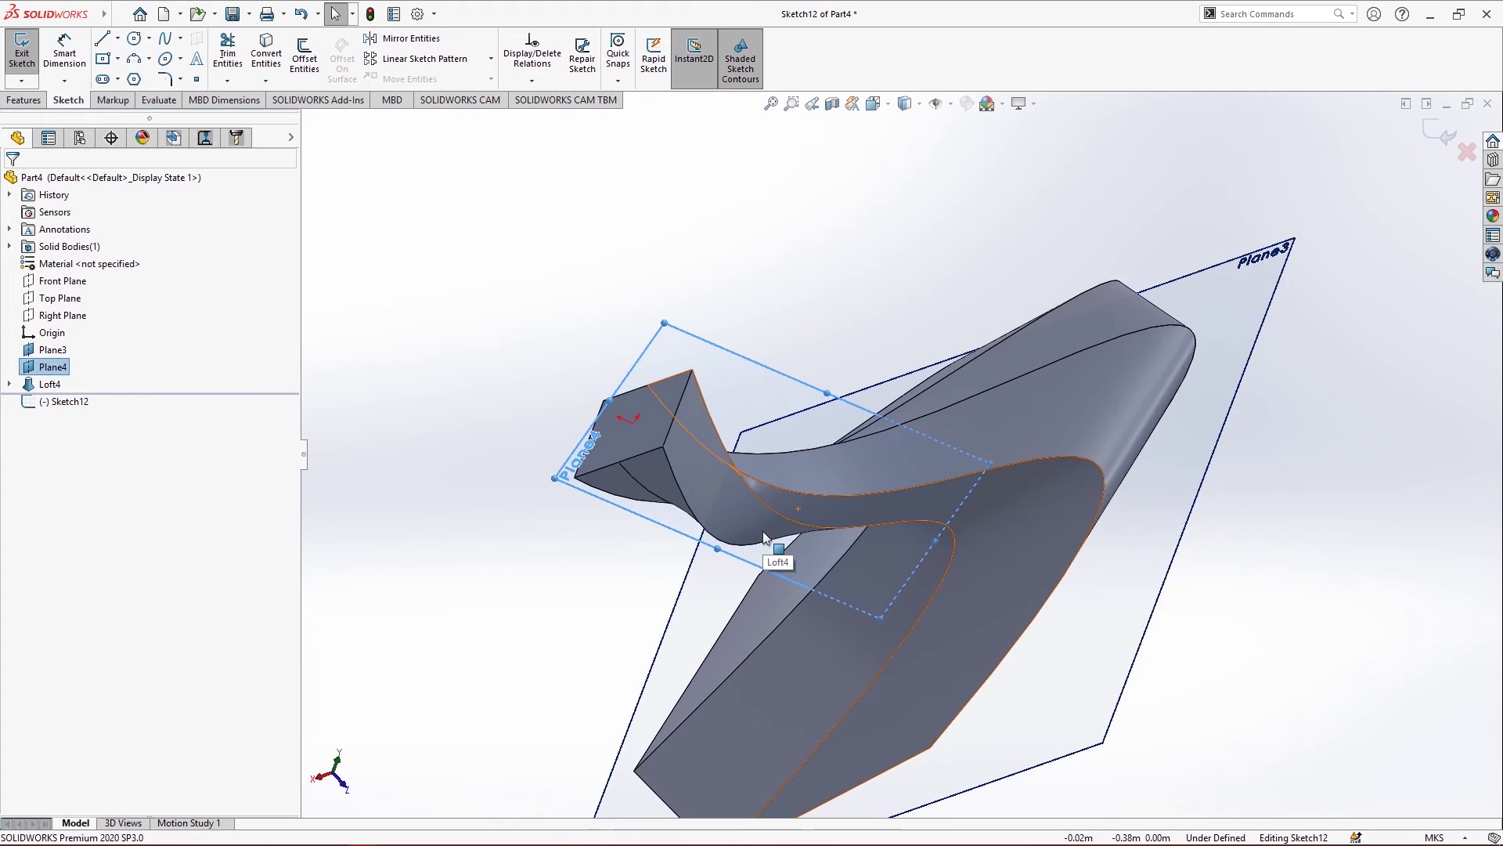
{"action": "middle_click_drag", "start_coordinate": [763, 531], "coordinate": [772, 497]}
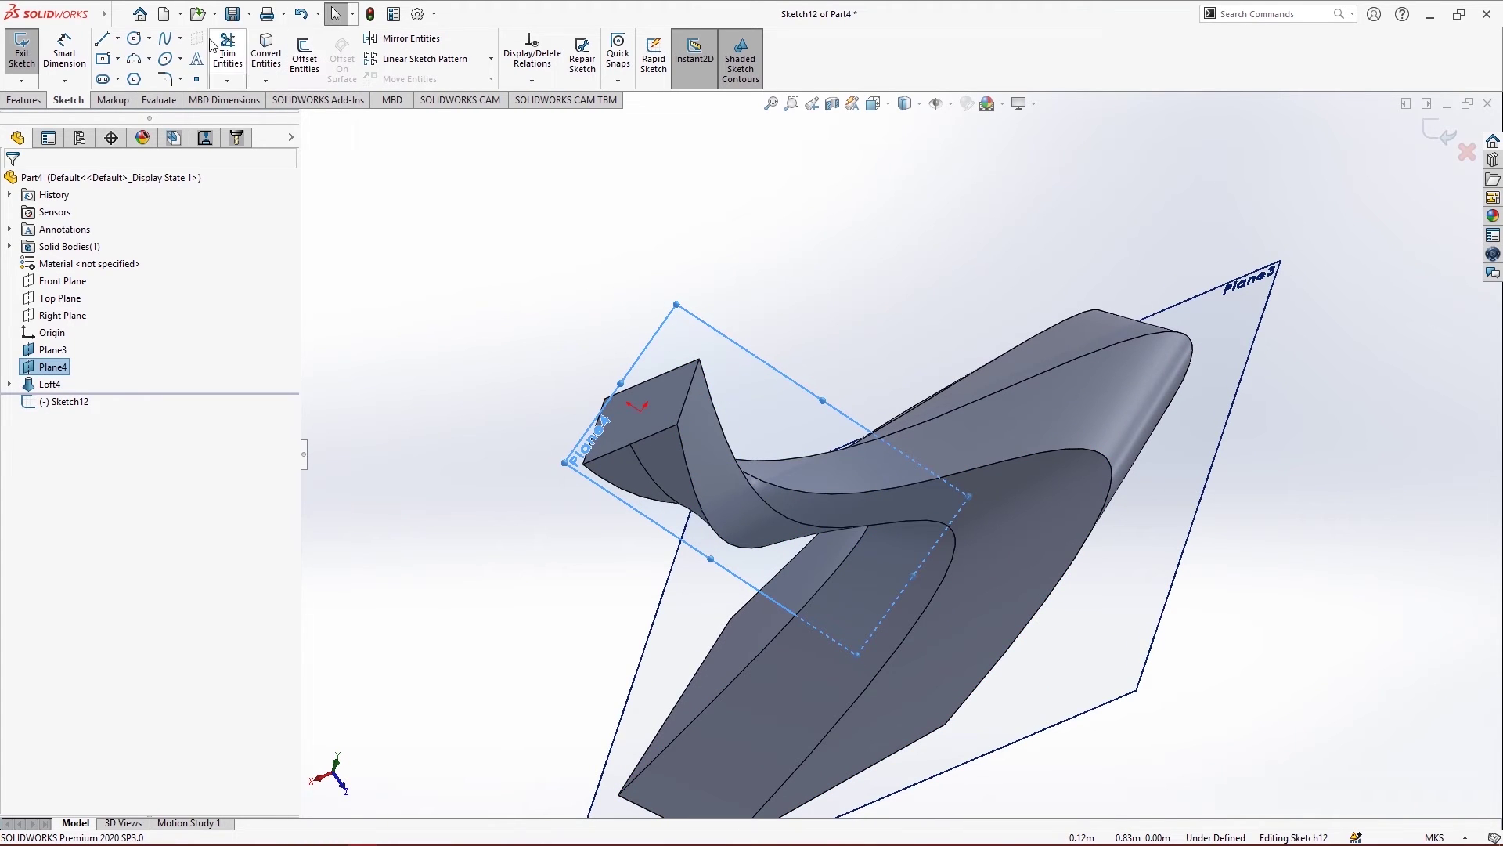
{"action": "left_click", "coordinate": [487, 336]}
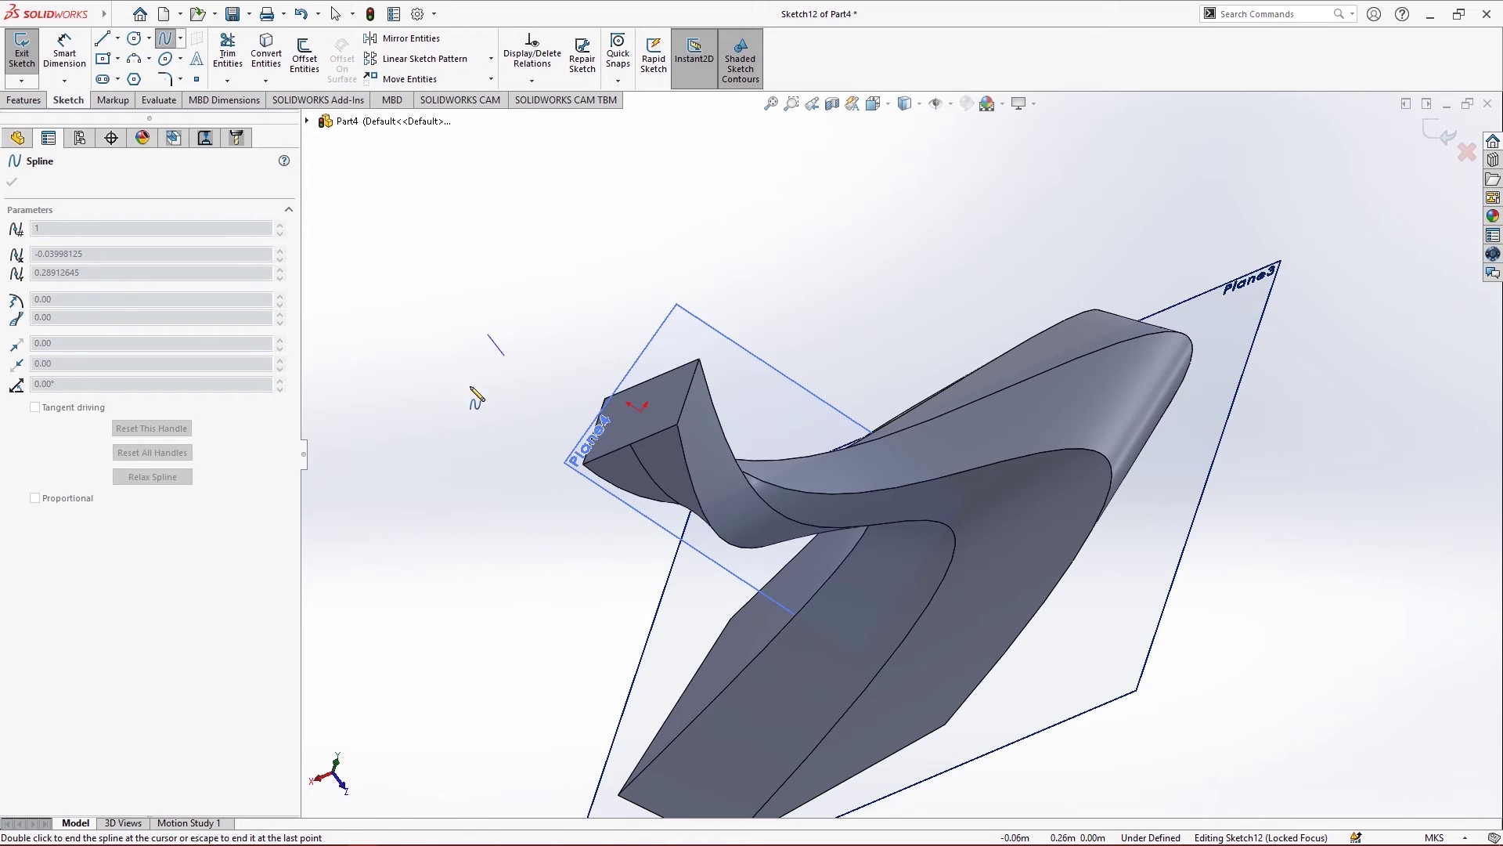
{"action": "left_click", "coordinate": [177, 46]}
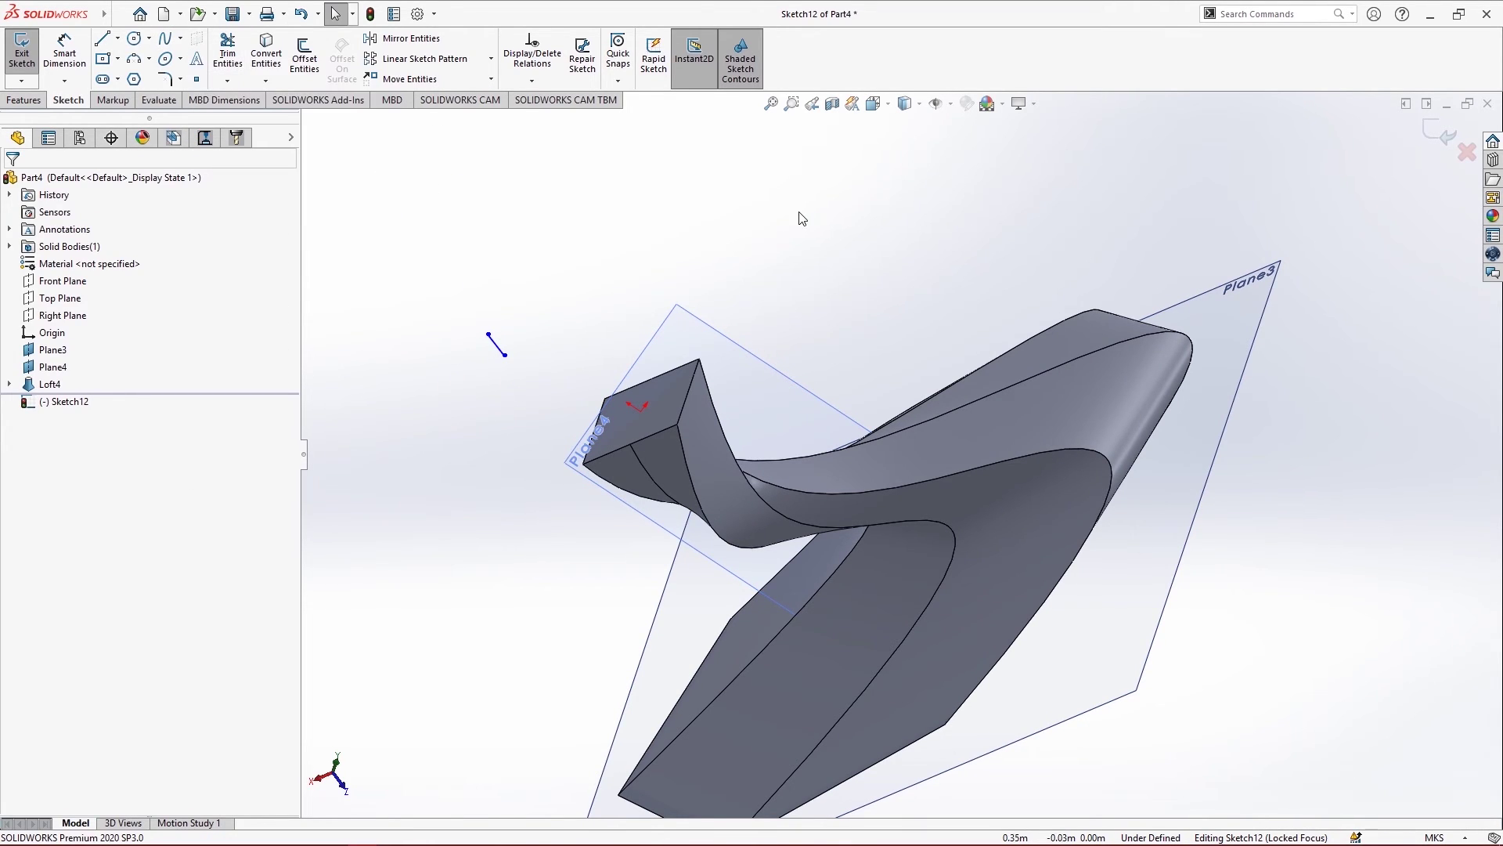
{"action": "key", "text": "ctrl+z"}
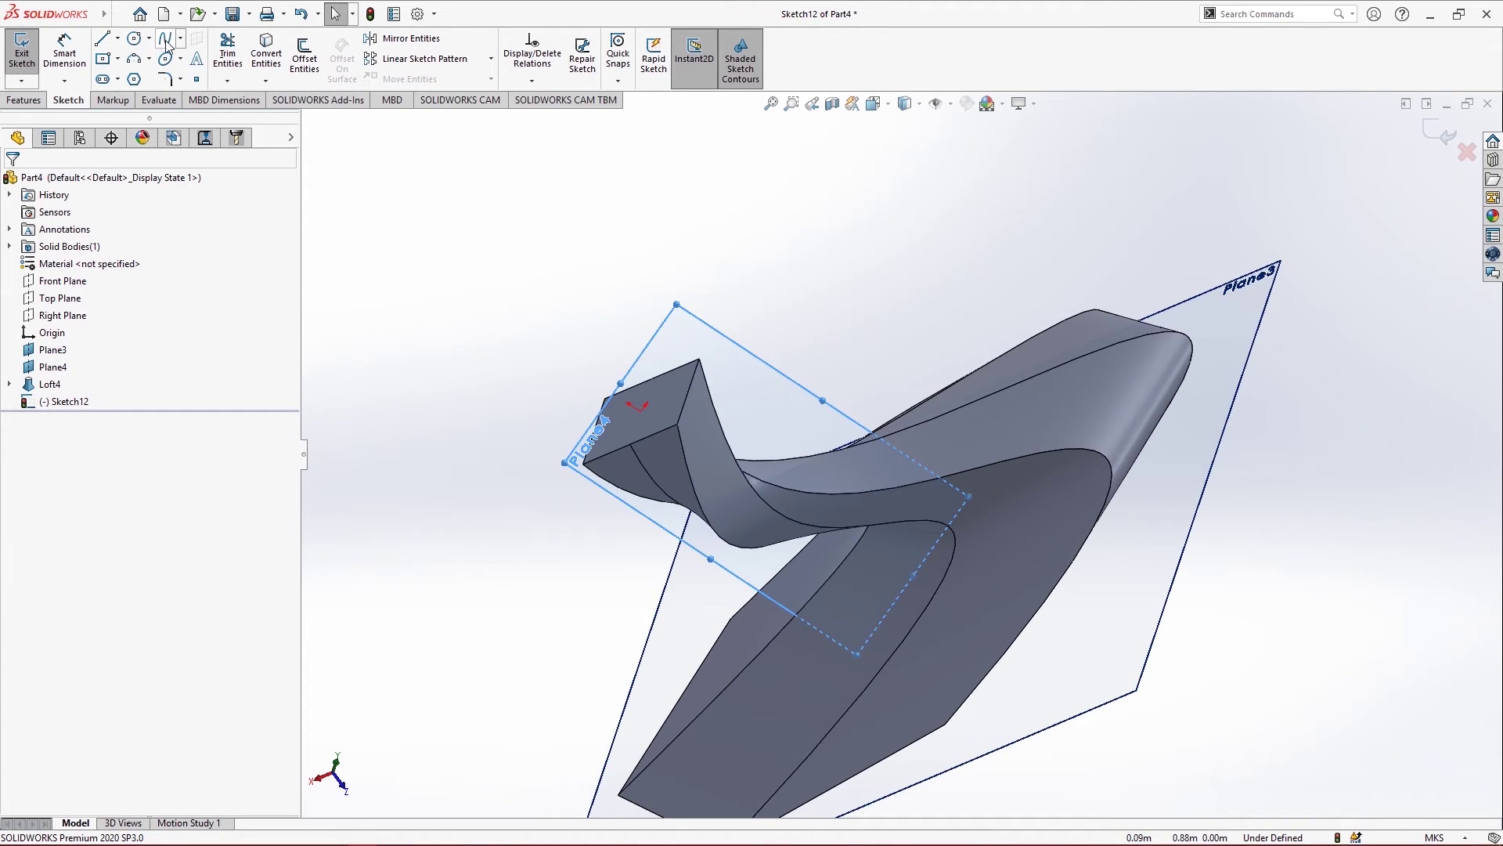
Sketch an open, winding seven-point spline on Plane4 running from outside the small end across the loft, and exit the sketch
{"action": "left_click", "coordinate": [438, 391]}
{"action": "left_click", "coordinate": [477, 496]}
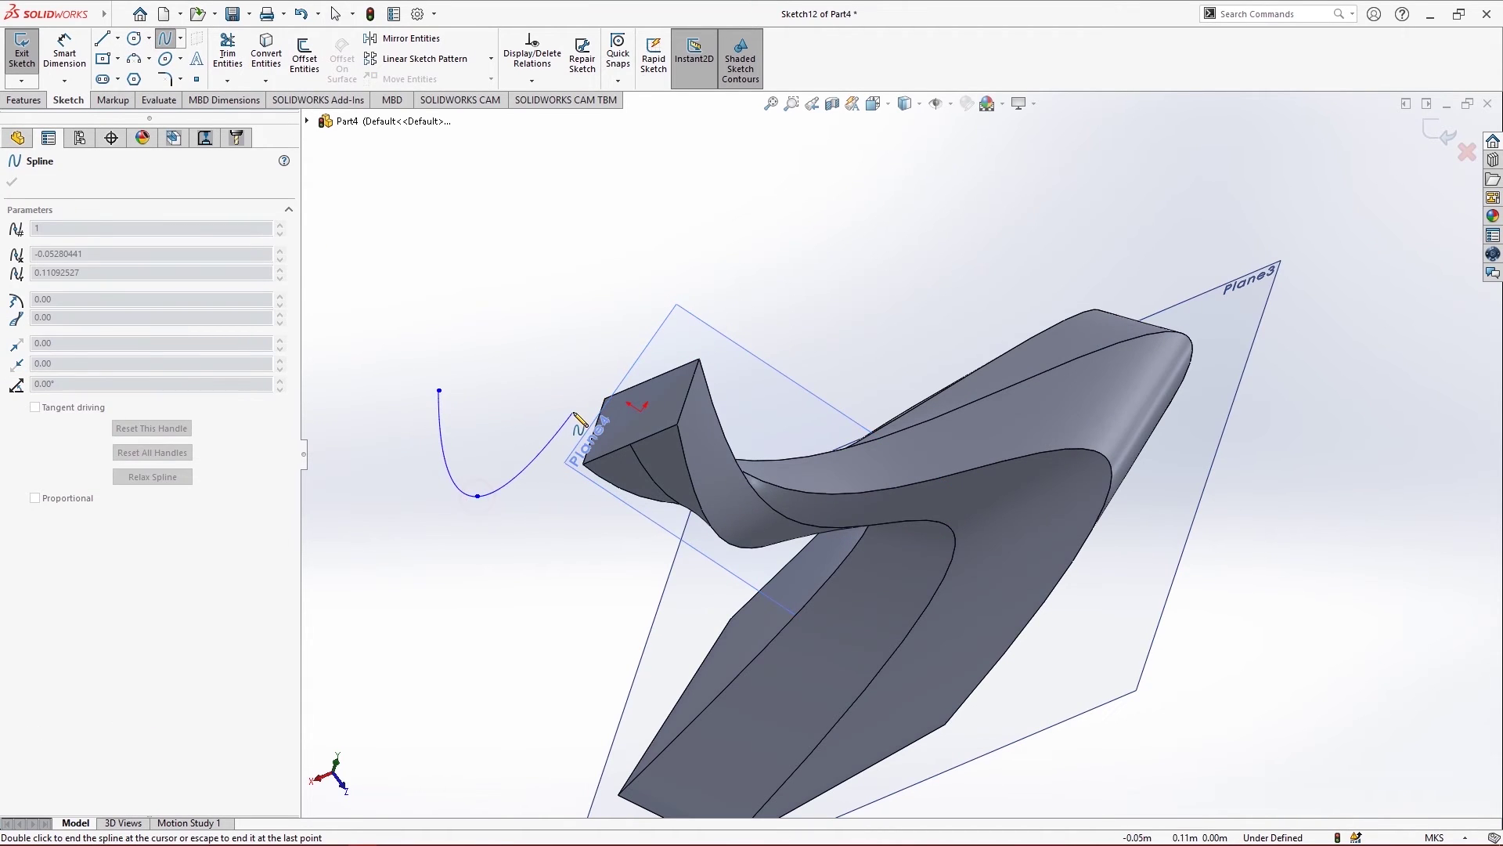
{"action": "left_click", "coordinate": [574, 411]}
{"action": "left_click", "coordinate": [767, 445]}
{"action": "left_click", "coordinate": [795, 594]}
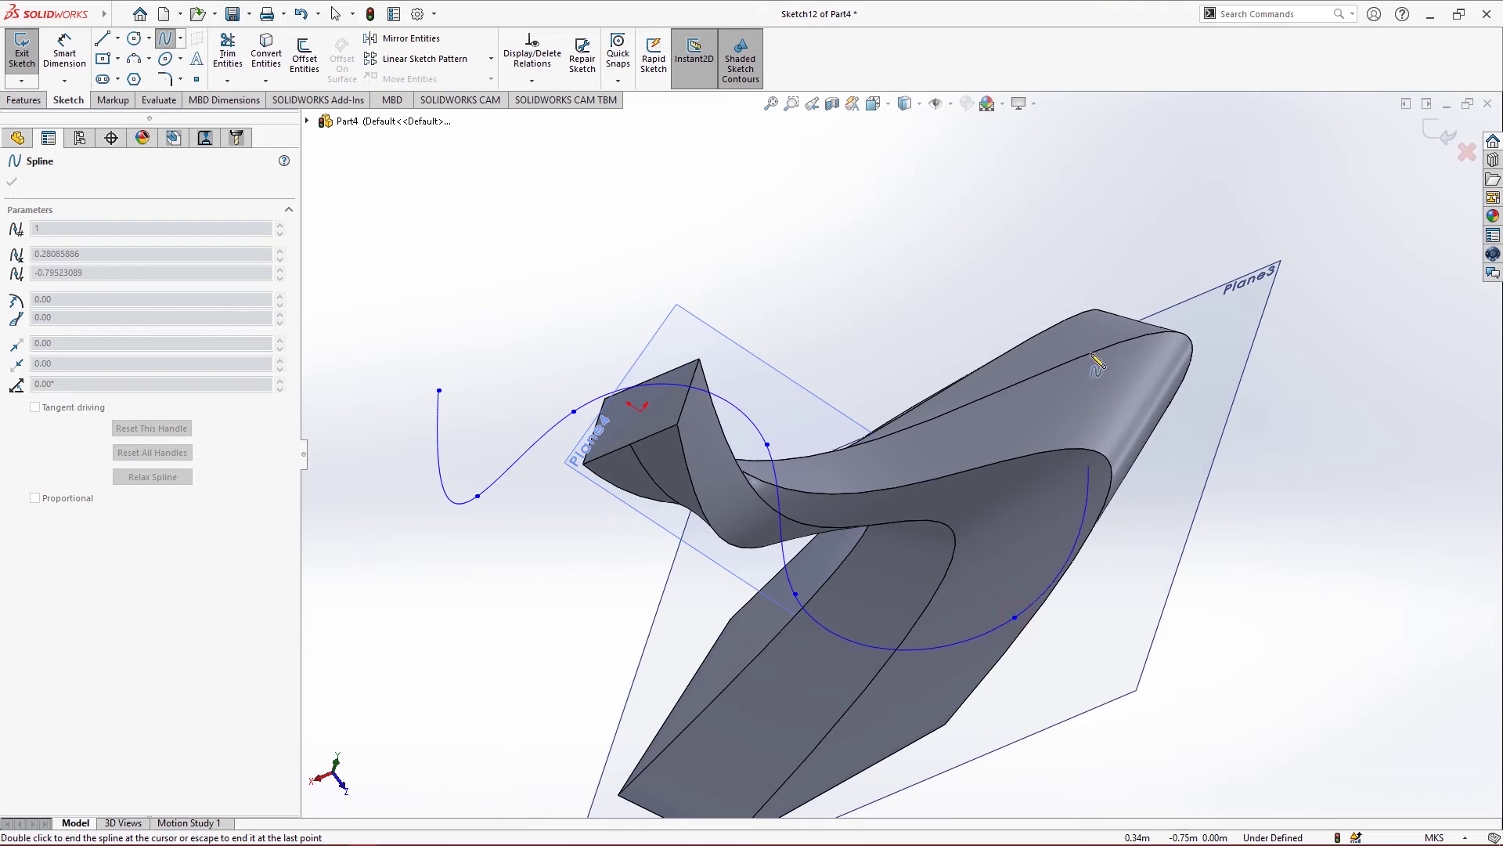
{"action": "left_click", "coordinate": [1015, 617]}
{"action": "right_click", "coordinate": [1092, 300]}
{"action": "left_click", "coordinate": [1121, 310]}
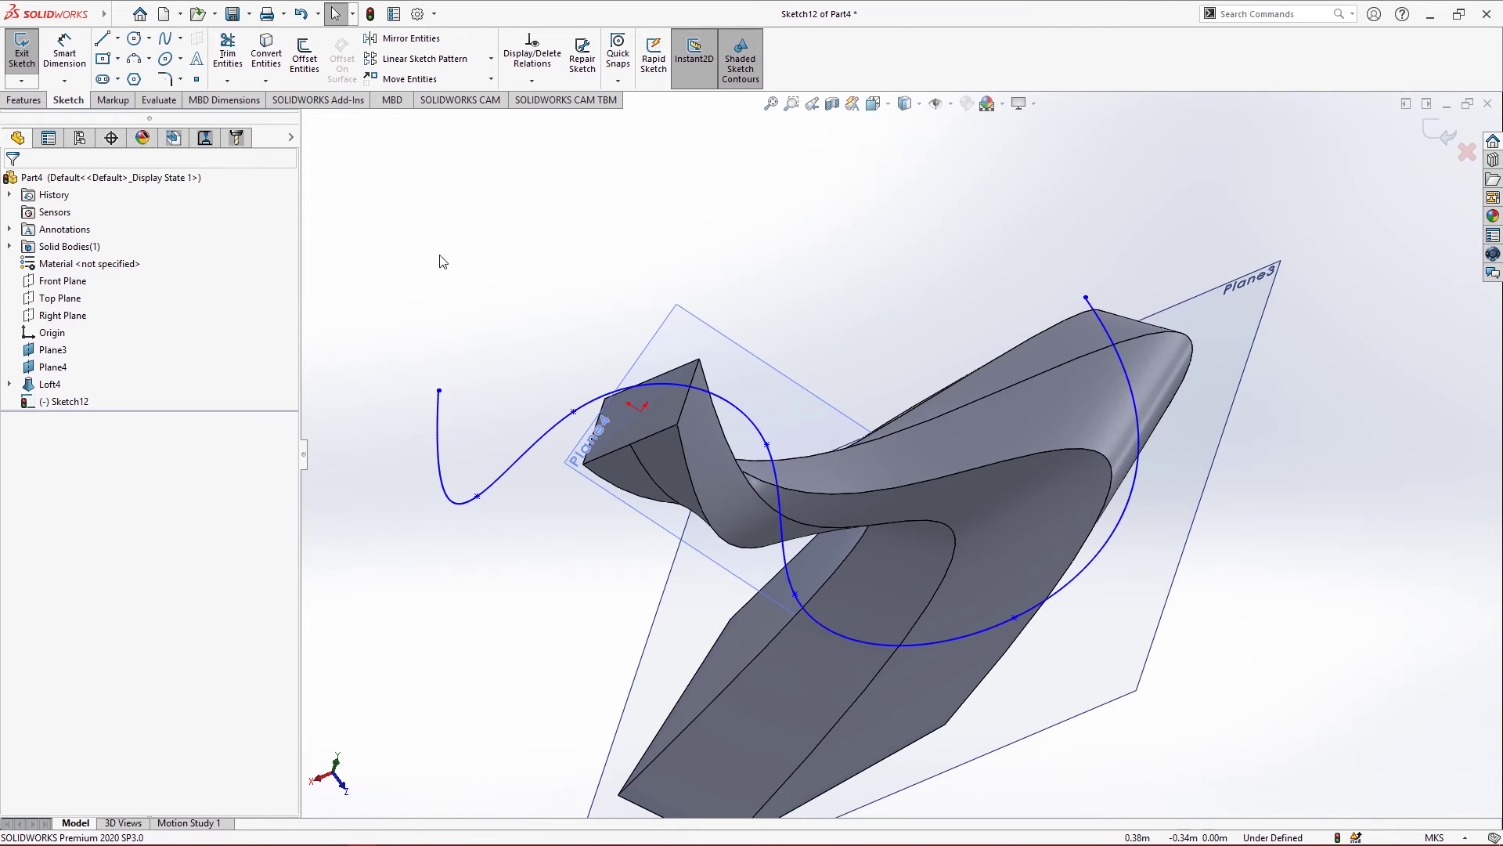
{"action": "left_click", "coordinate": [26, 71]}
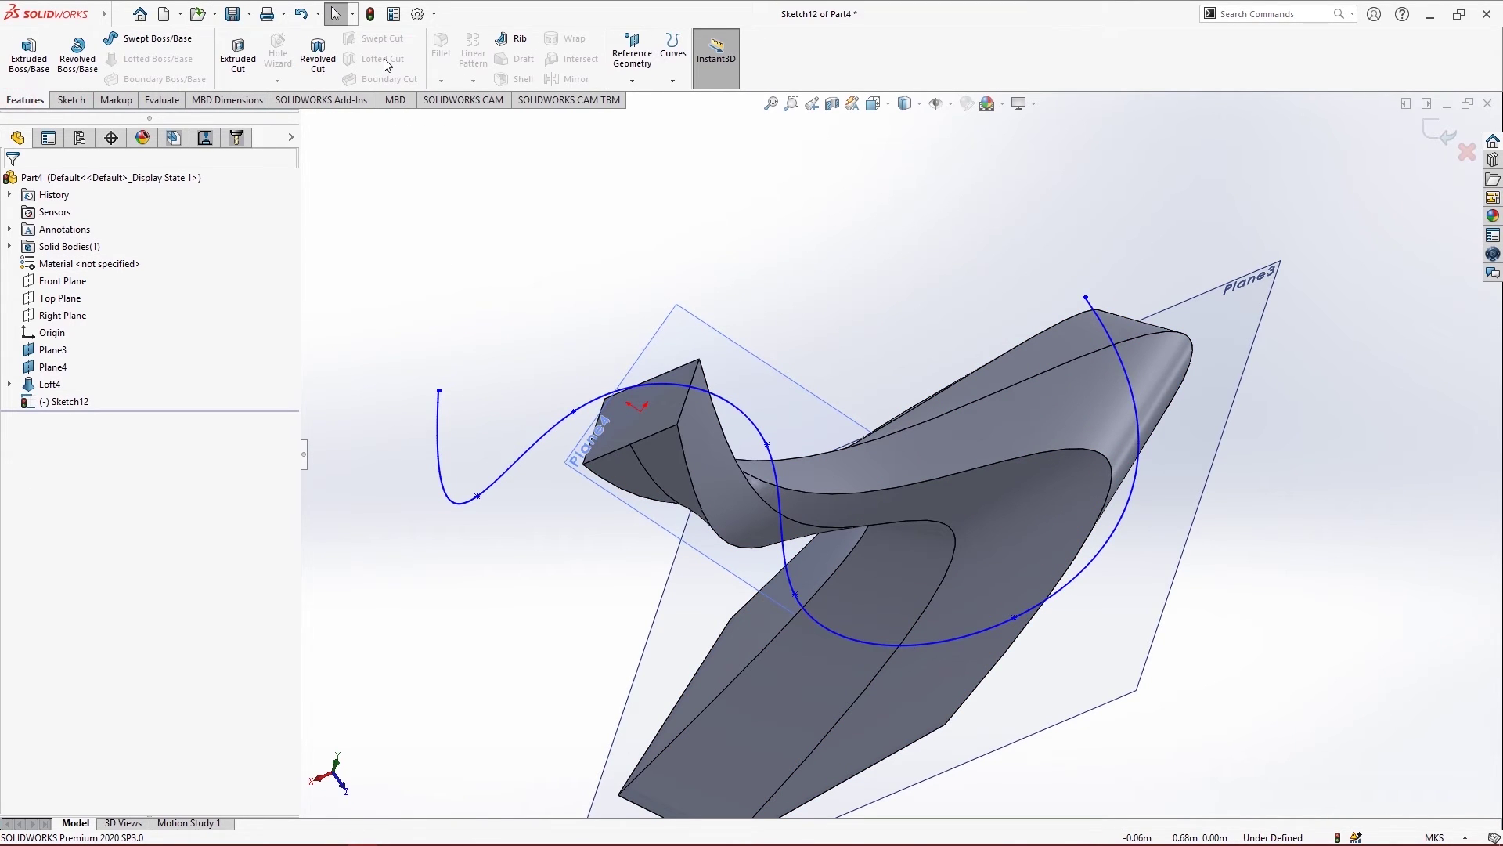
{"action": "left_click", "coordinate": [26, 72]}
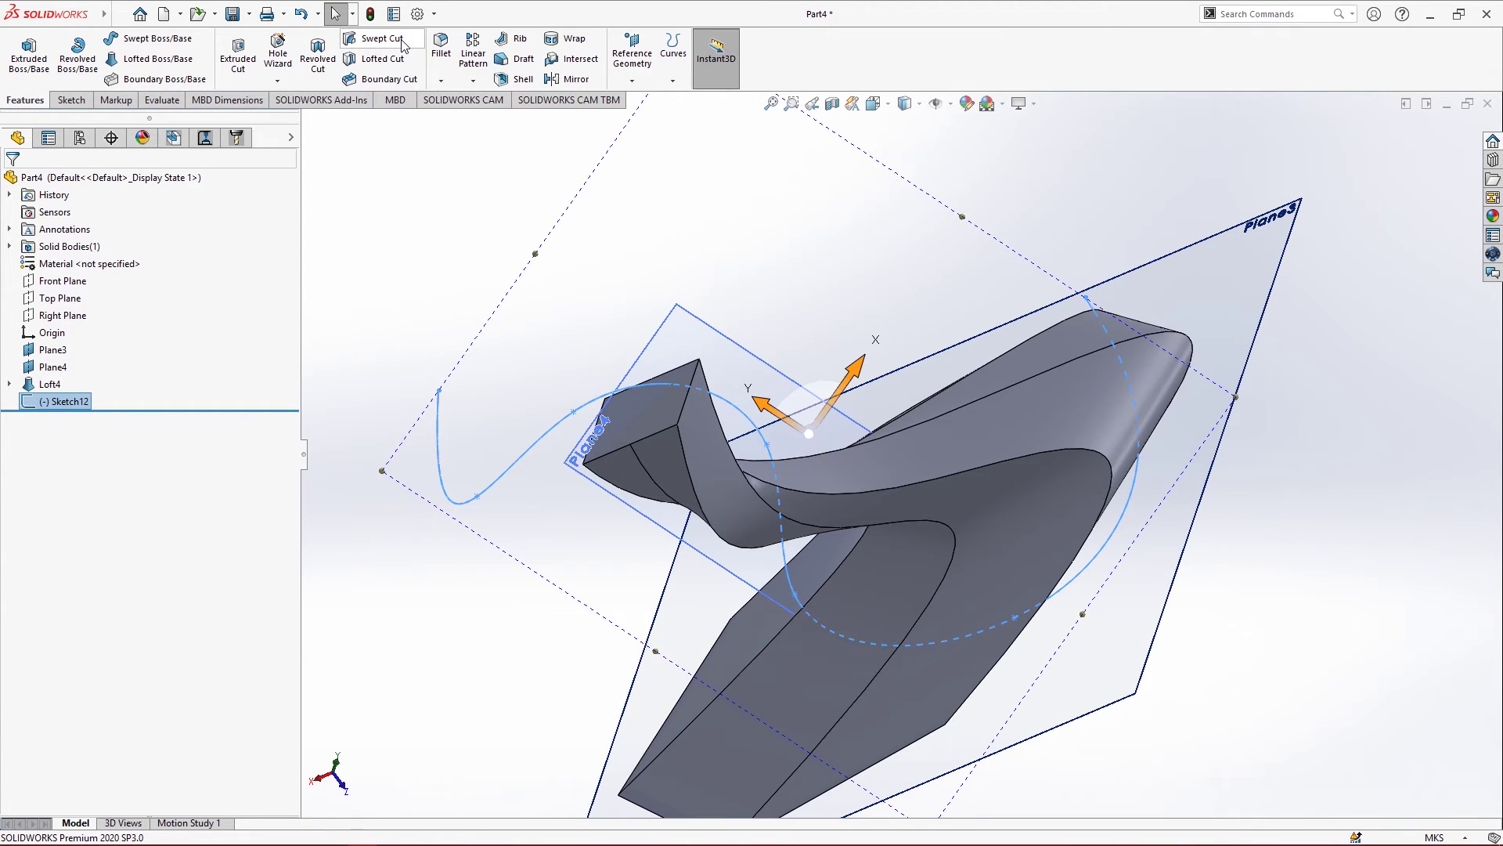
Create a swept cut through the loft along the spline, using a circular profile with a 0.02 m diameter
{"action": "left_click", "coordinate": [401, 43]}
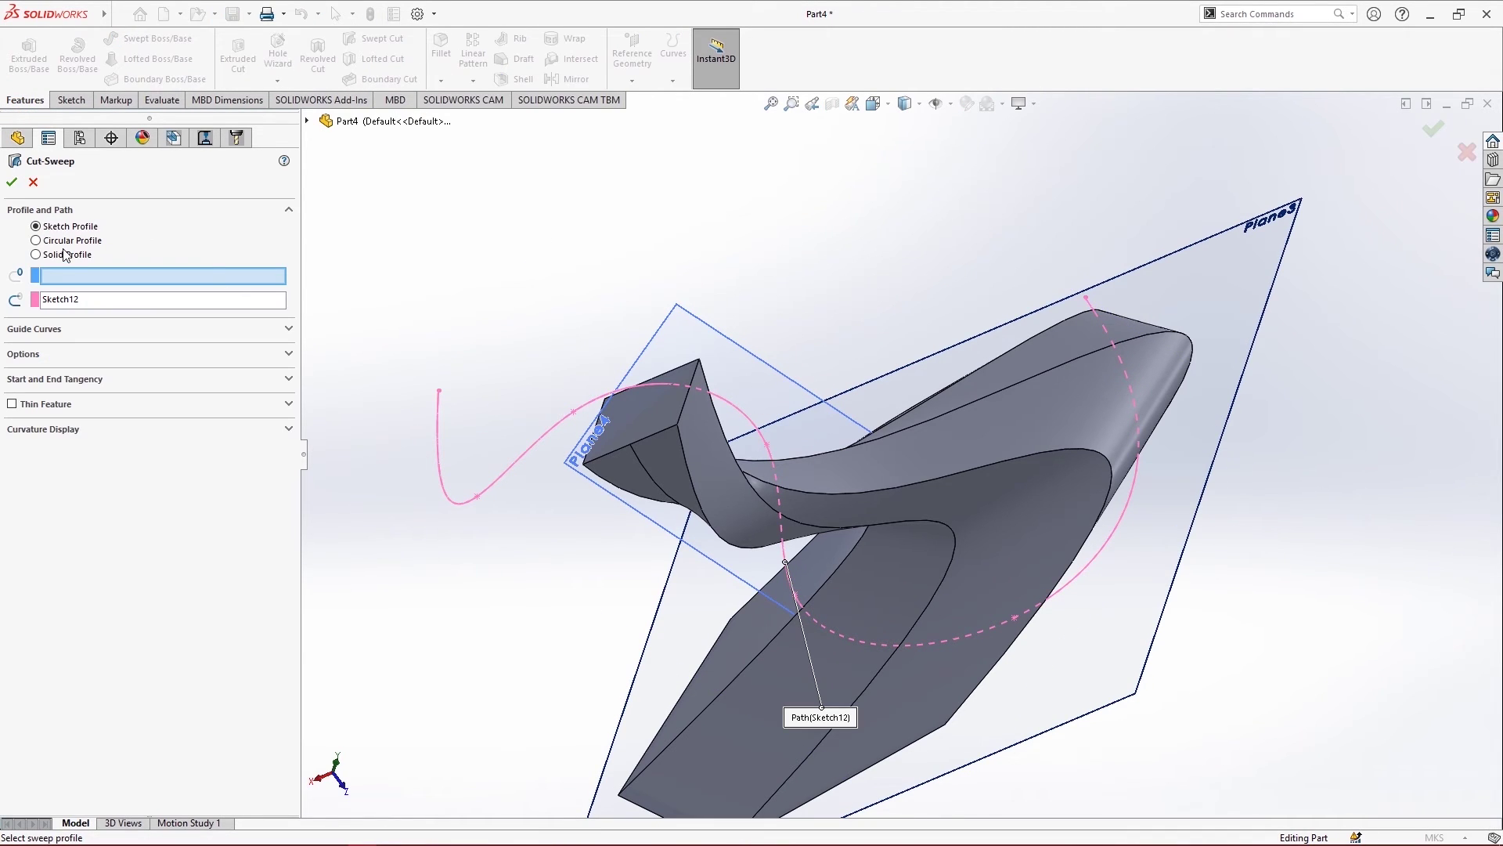
{"action": "left_click", "coordinate": [70, 242]}
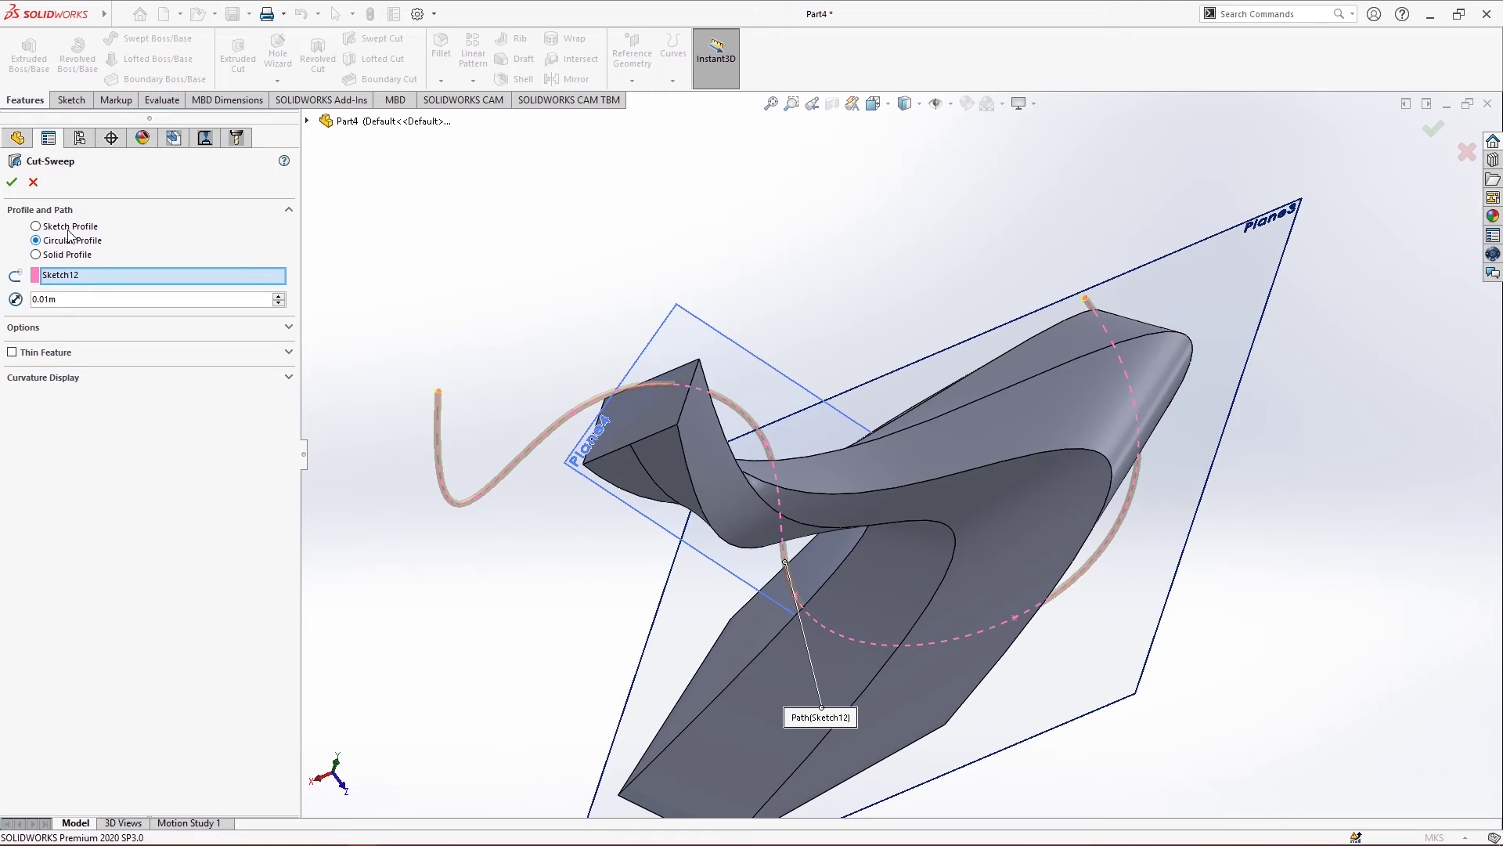
{"action": "scroll", "coordinate": [707, 430], "scroll_direction": "down", "scroll_amount": 5}
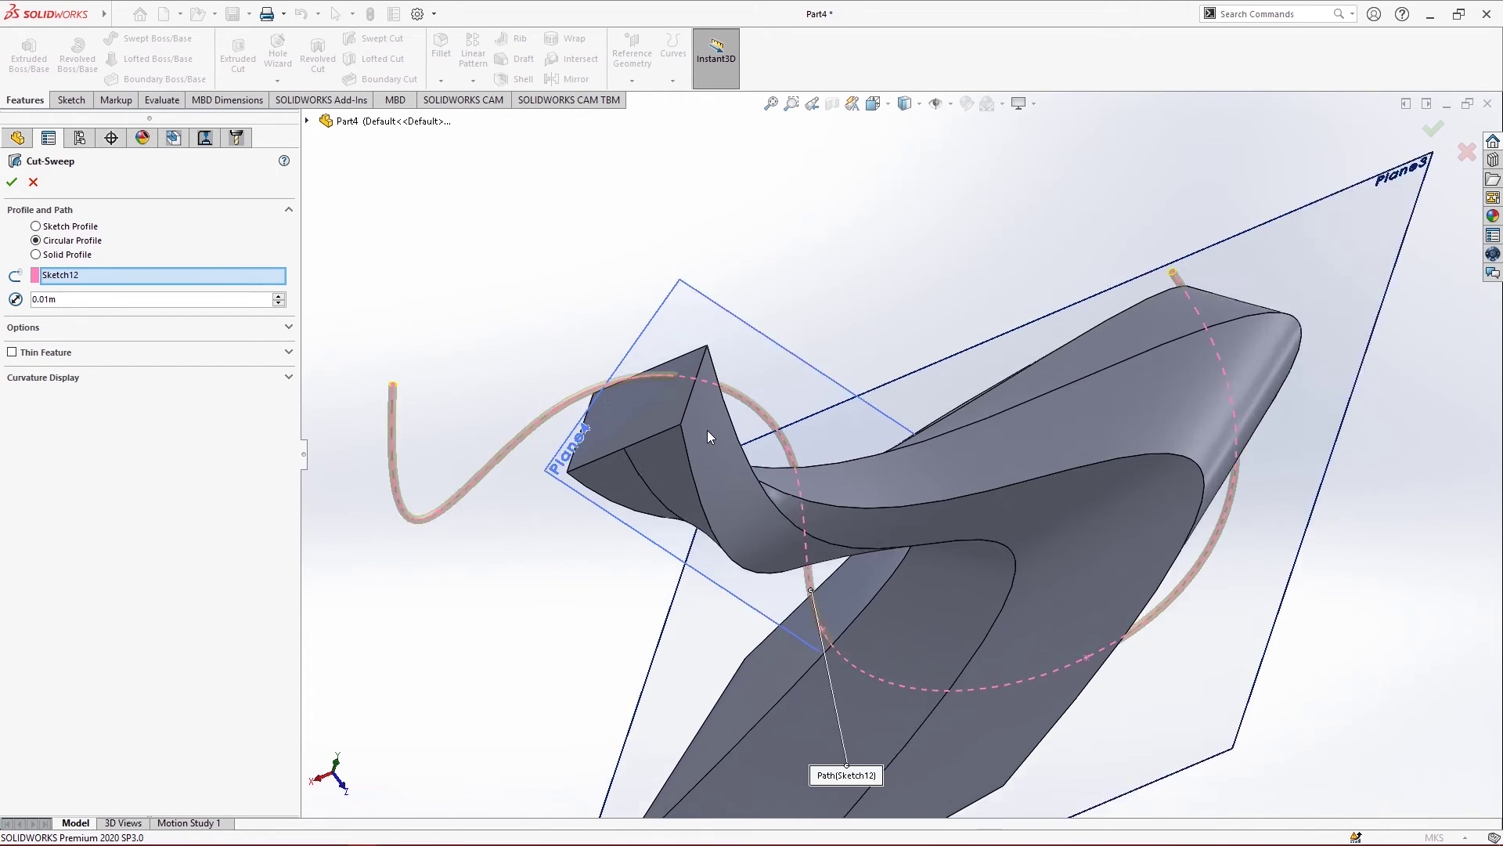
{"action": "scroll", "coordinate": [707, 430], "scroll_direction": "up", "scroll_amount": 5}
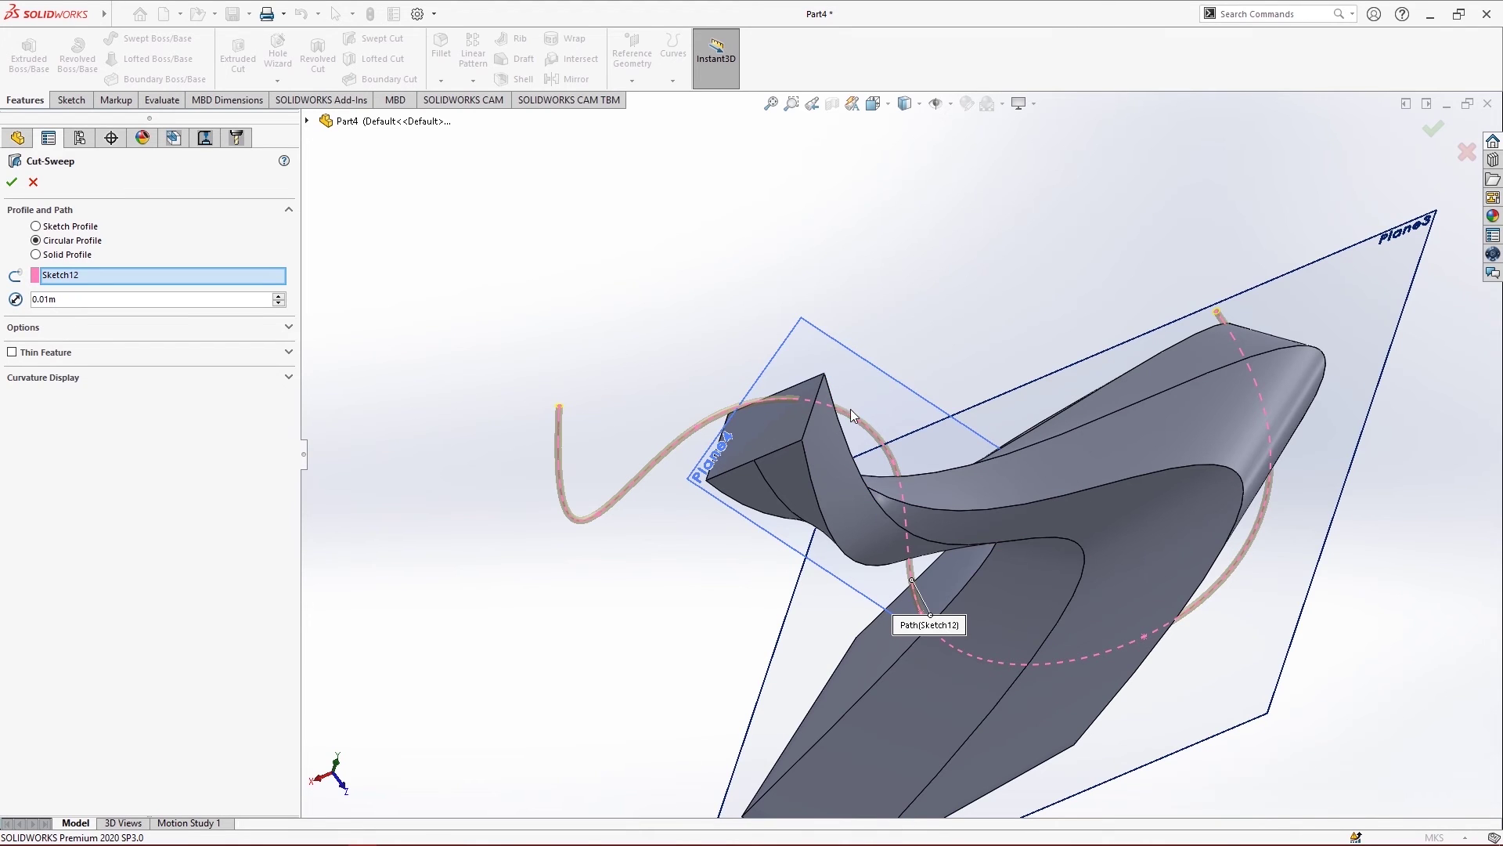
{"action": "scroll", "coordinate": [848, 426], "scroll_direction": "down", "scroll_amount": 3}
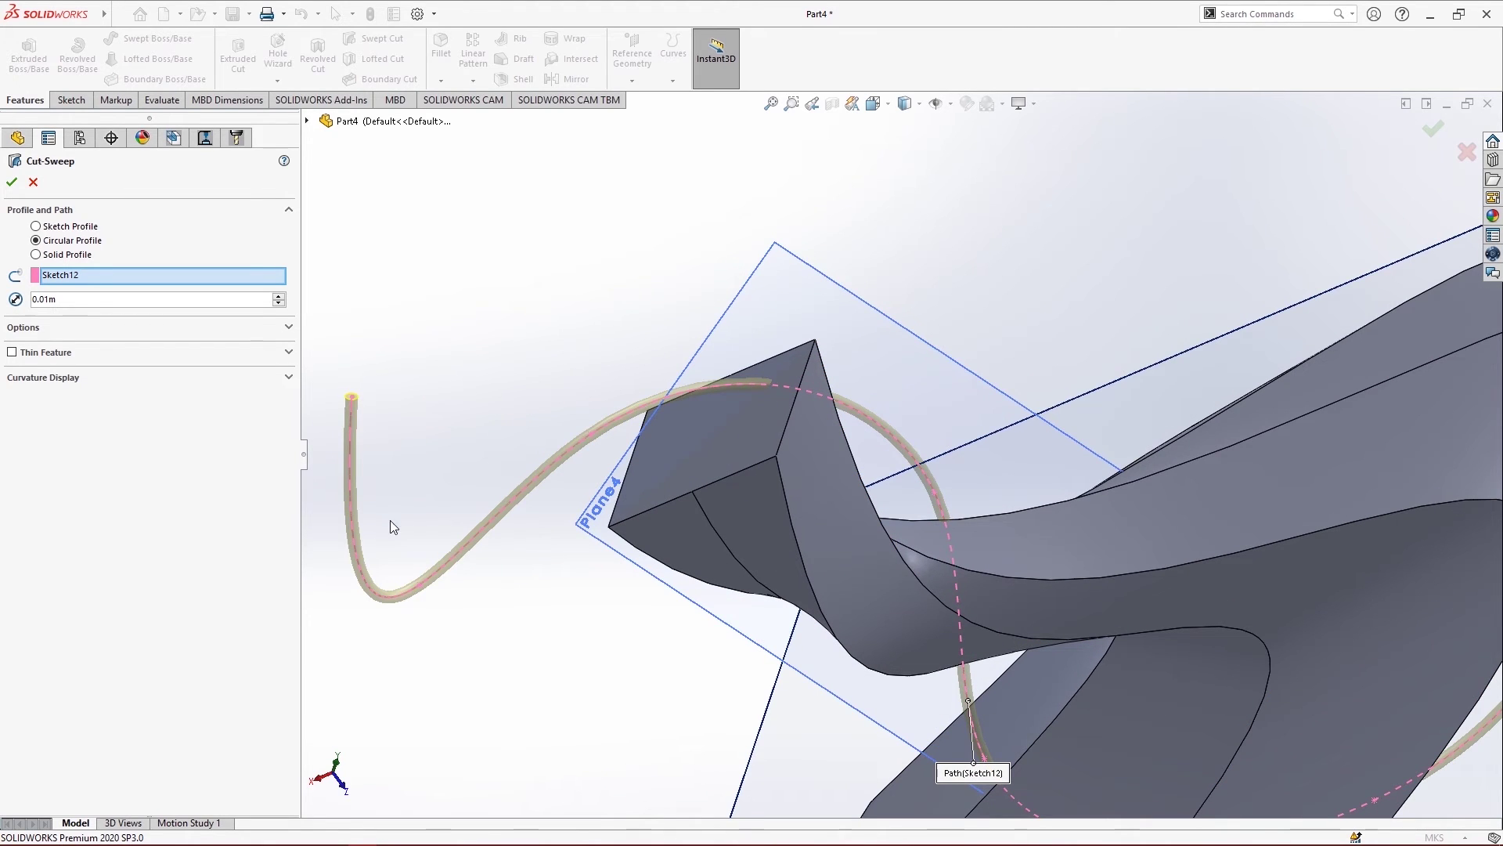
{"action": "left_click", "coordinate": [278, 297]}
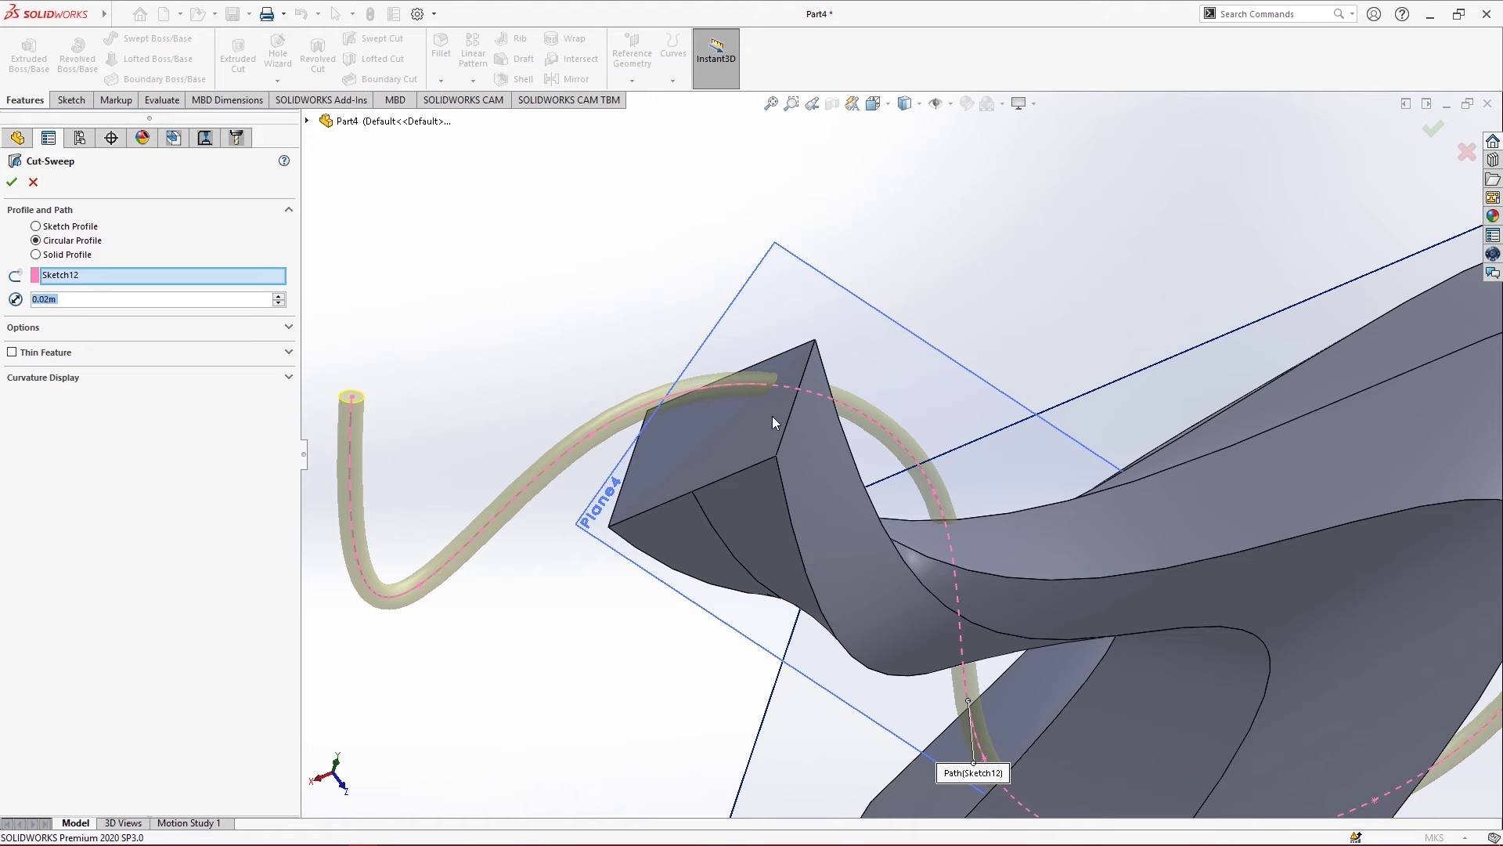
{"action": "middle_click_drag", "start_coordinate": [819, 384], "coordinate": [934, 720]}
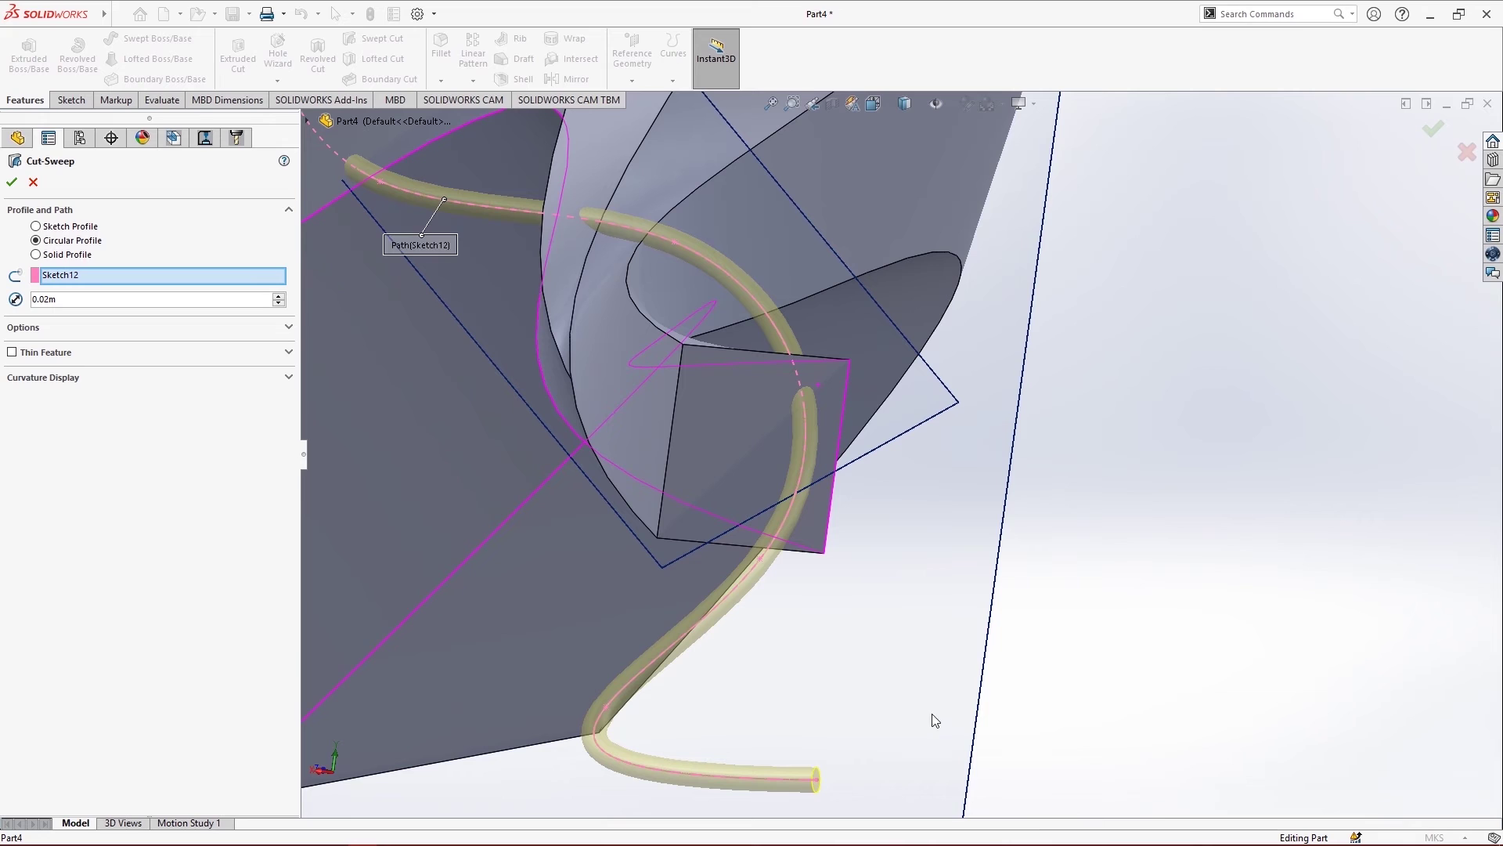
{"action": "scroll", "coordinate": [805, 435], "scroll_direction": "up", "scroll_amount": 6}
{"action": "scroll", "coordinate": [791, 244], "scroll_direction": "down", "scroll_amount": 2}
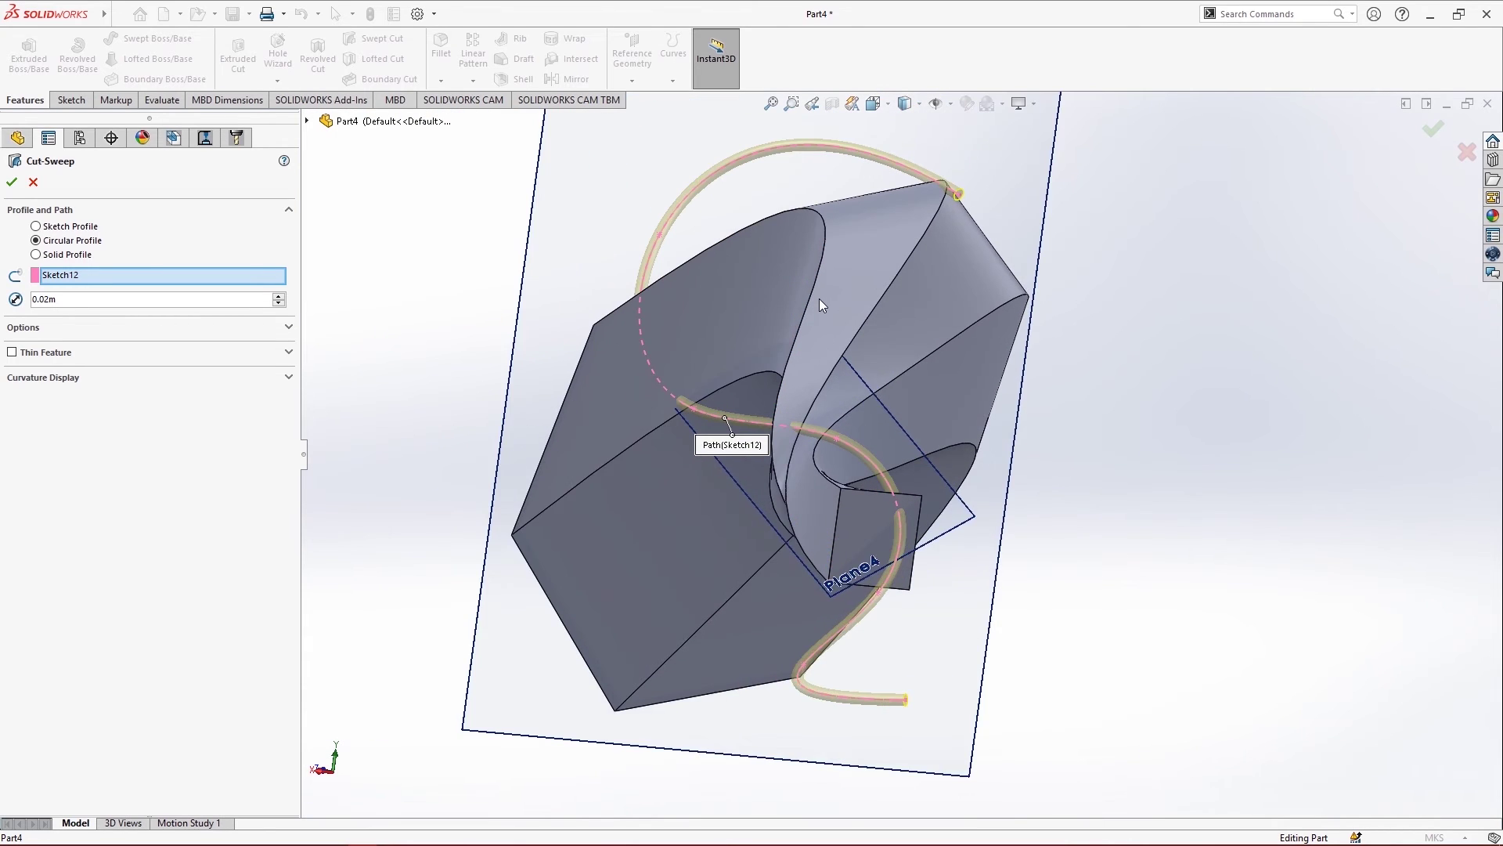
{"action": "scroll", "coordinate": [818, 298], "scroll_direction": "down", "scroll_amount": 1}
{"action": "scroll", "coordinate": [860, 298], "scroll_direction": "up", "scroll_amount": 1}
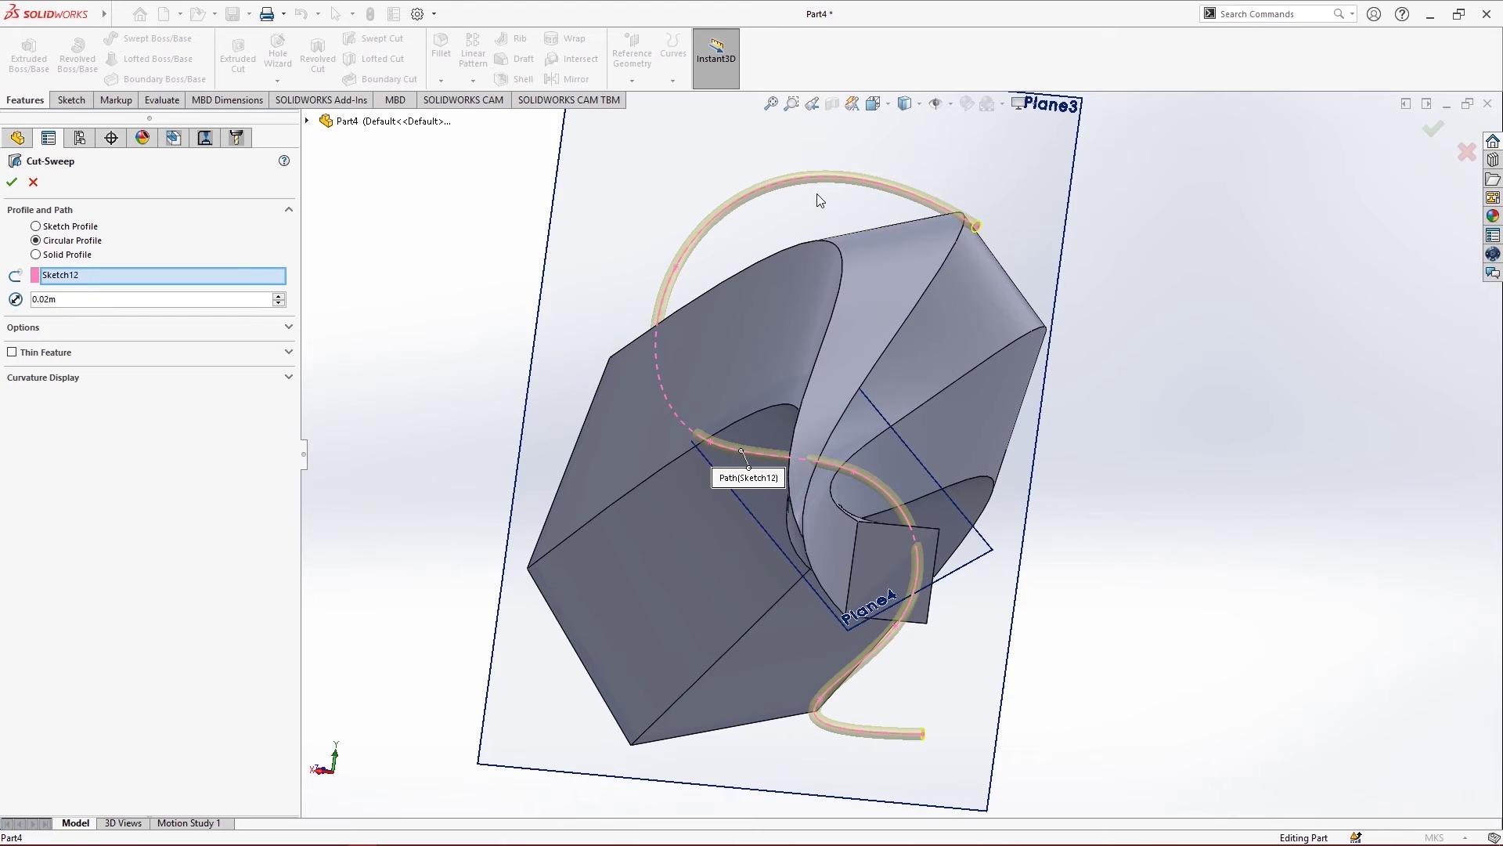
{"action": "left_click", "coordinate": [12, 182]}
Inspect the openings of the swept cut in the loft, and undo the cut together with its spline
{"action": "scroll", "coordinate": [767, 454], "scroll_direction": "down", "scroll_amount": 3}
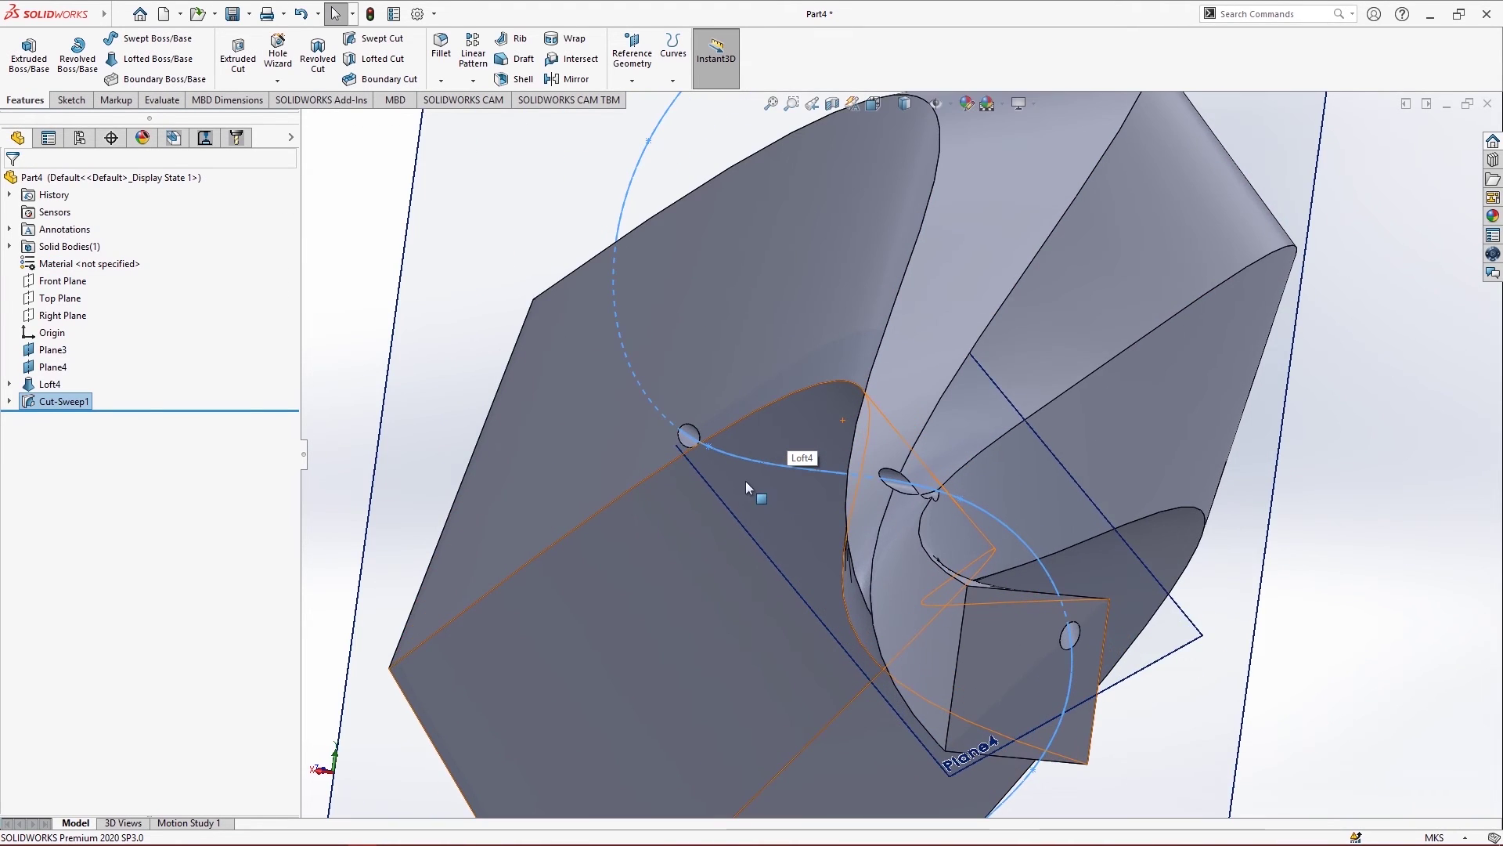
{"action": "scroll", "coordinate": [850, 450], "scroll_direction": "down", "scroll_amount": 4}
{"action": "middle_click_drag", "start_coordinate": [850, 450], "coordinate": [778, 384]}
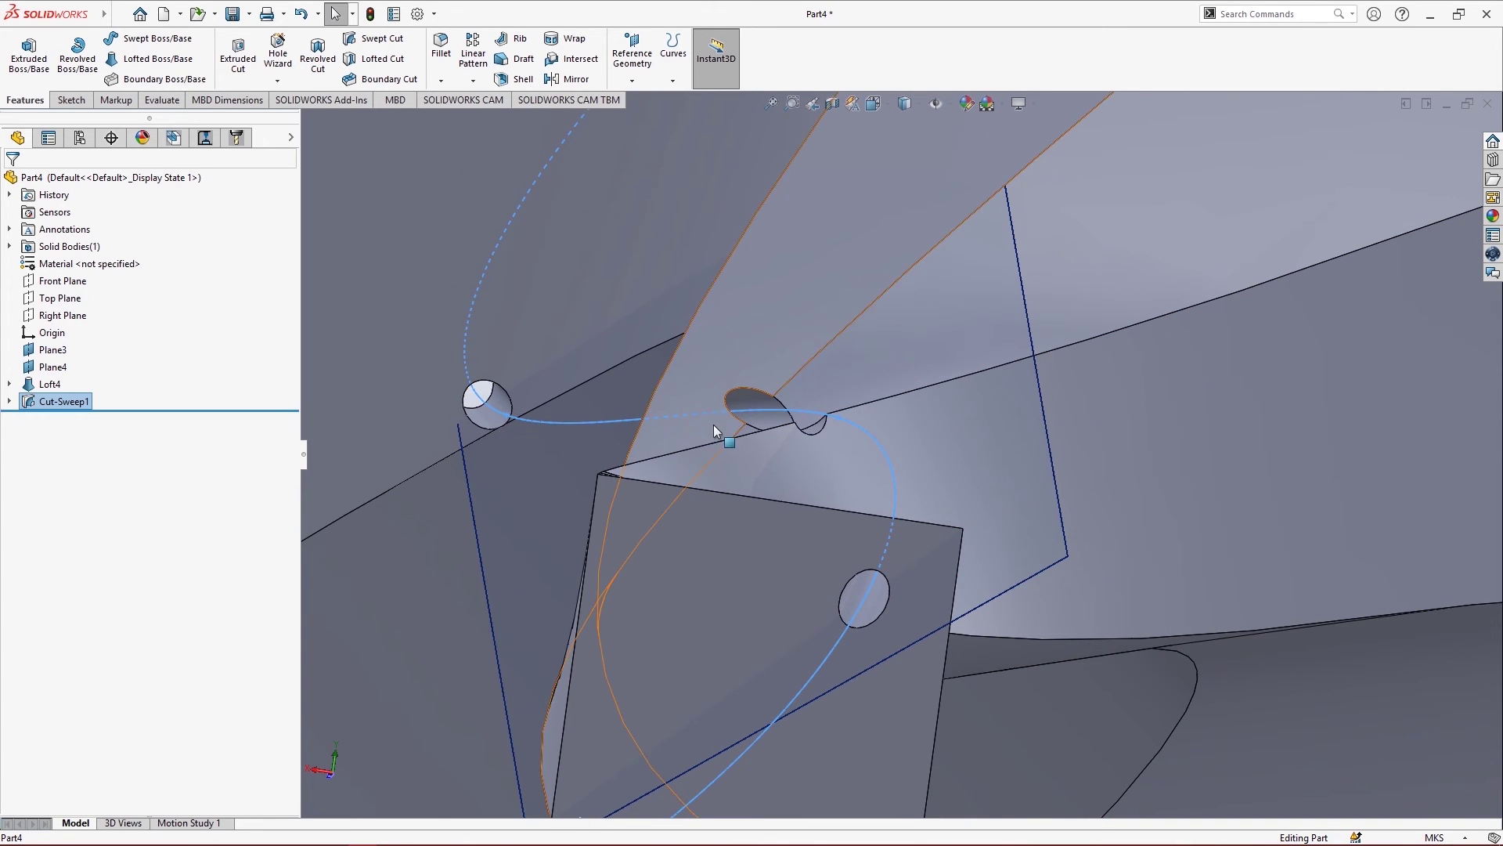
{"action": "middle_click_drag", "start_coordinate": [870, 598], "coordinate": [933, 557]}
{"action": "scroll", "coordinate": [877, 571], "scroll_direction": "up", "scroll_amount": 6}
{"action": "scroll", "coordinate": [877, 571], "scroll_direction": "up", "scroll_amount": 4}
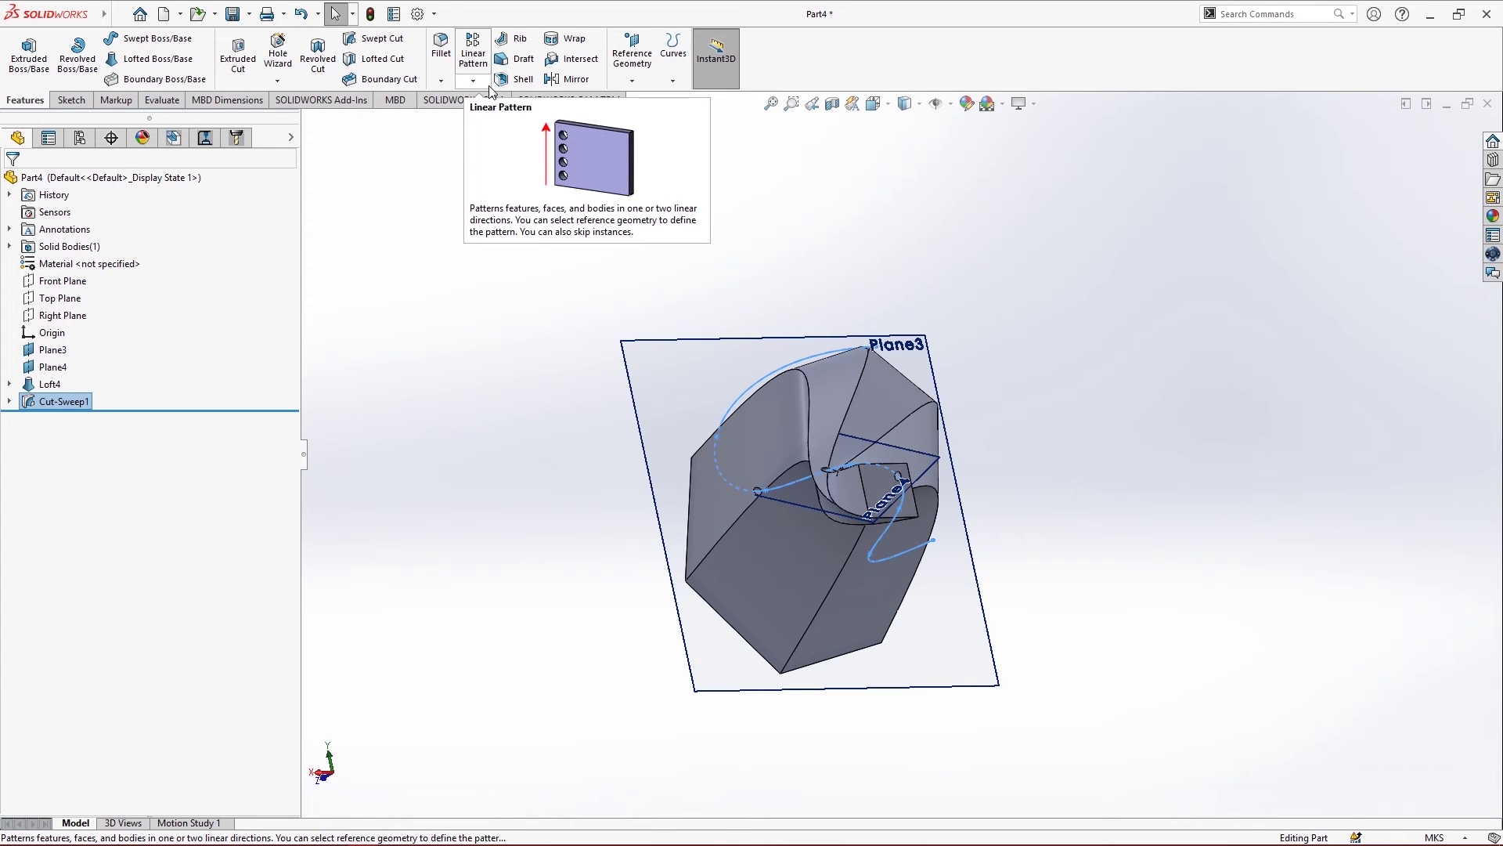
{"action": "key", "text": "ctrl+z"}
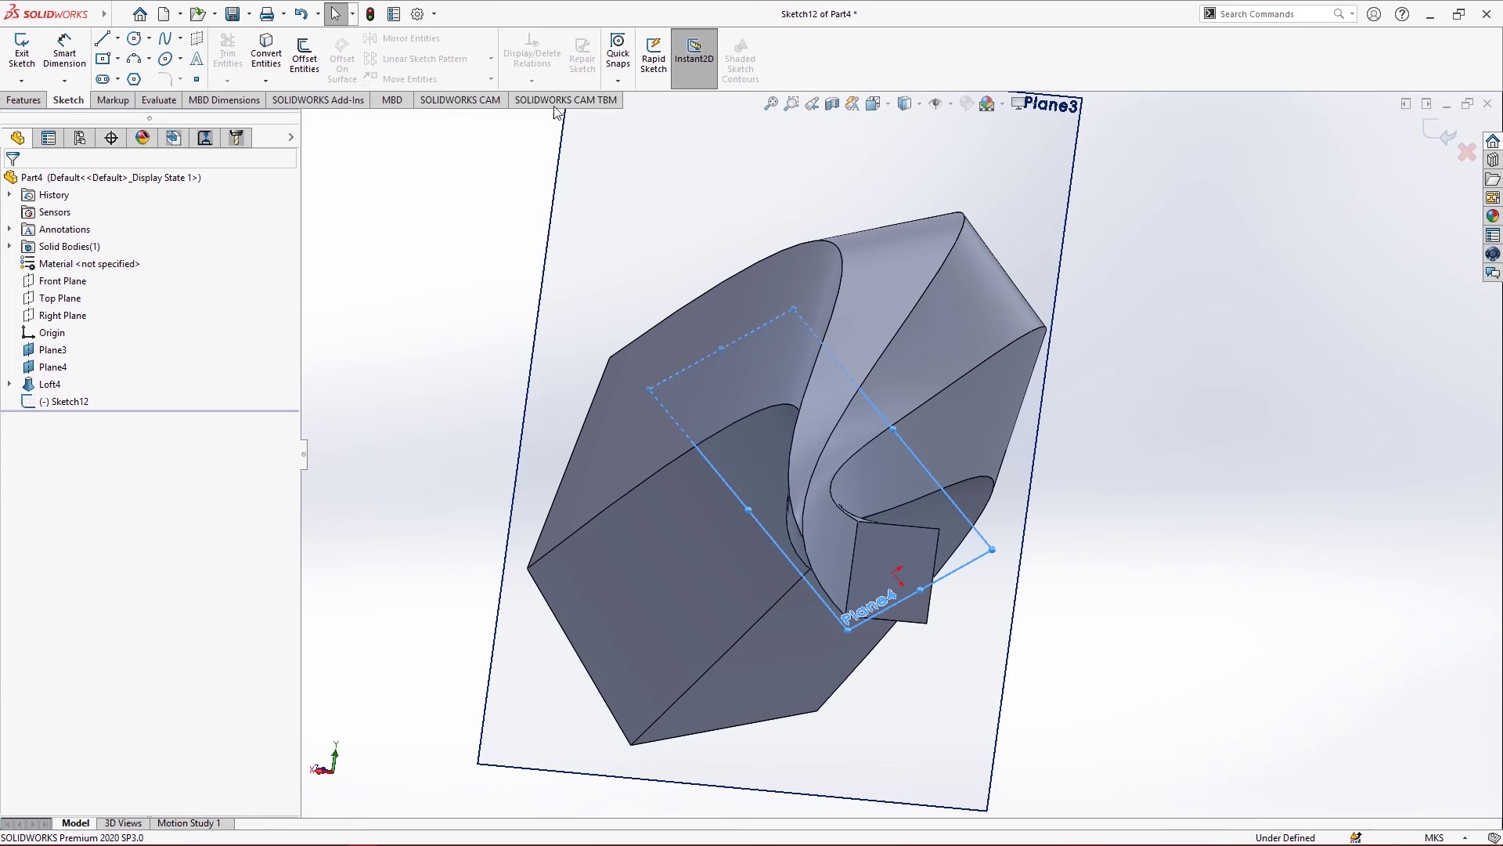
{"action": "mouse_move", "coordinate": [1181, 504]}
{"action": "middle_mouse_down"}
{"action": "mouse_move", "coordinate": [1164, 520]}
{"action": "mouse_move", "coordinate": [1175, 258]}
{"action": "mouse_move", "coordinate": [1135, 242]}
{"action": "mouse_move", "coordinate": [1101, 256]}
{"action": "middle_mouse_up"}
{"action": "right_click", "coordinate": [111, 235]}
{"action": "left_click", "coordinate": [22, 102]}
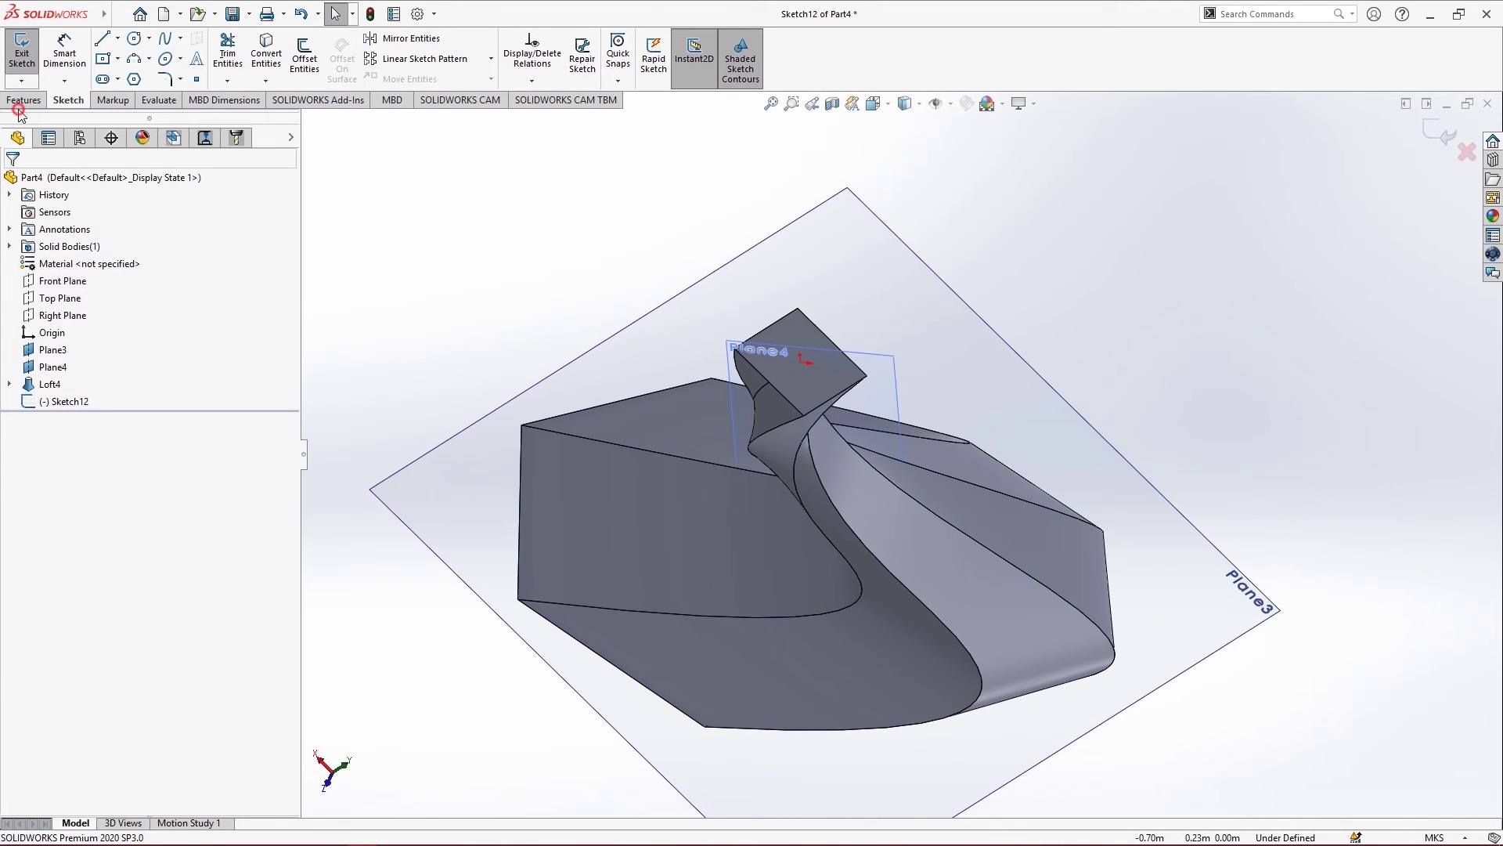
{"action": "left_click", "coordinate": [24, 100]}
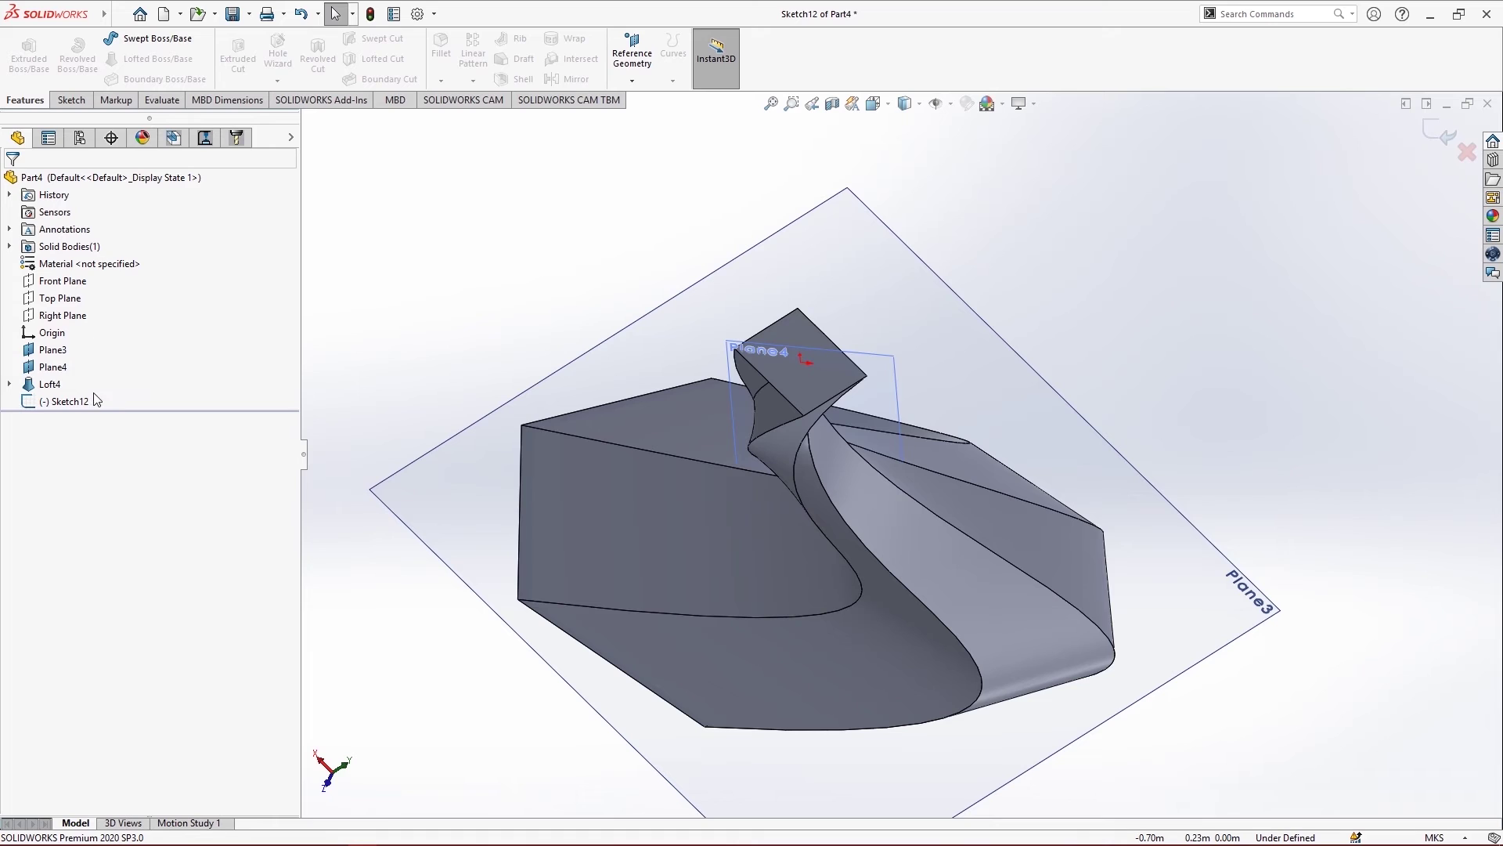
{"action": "right_click", "coordinate": [66, 397]}
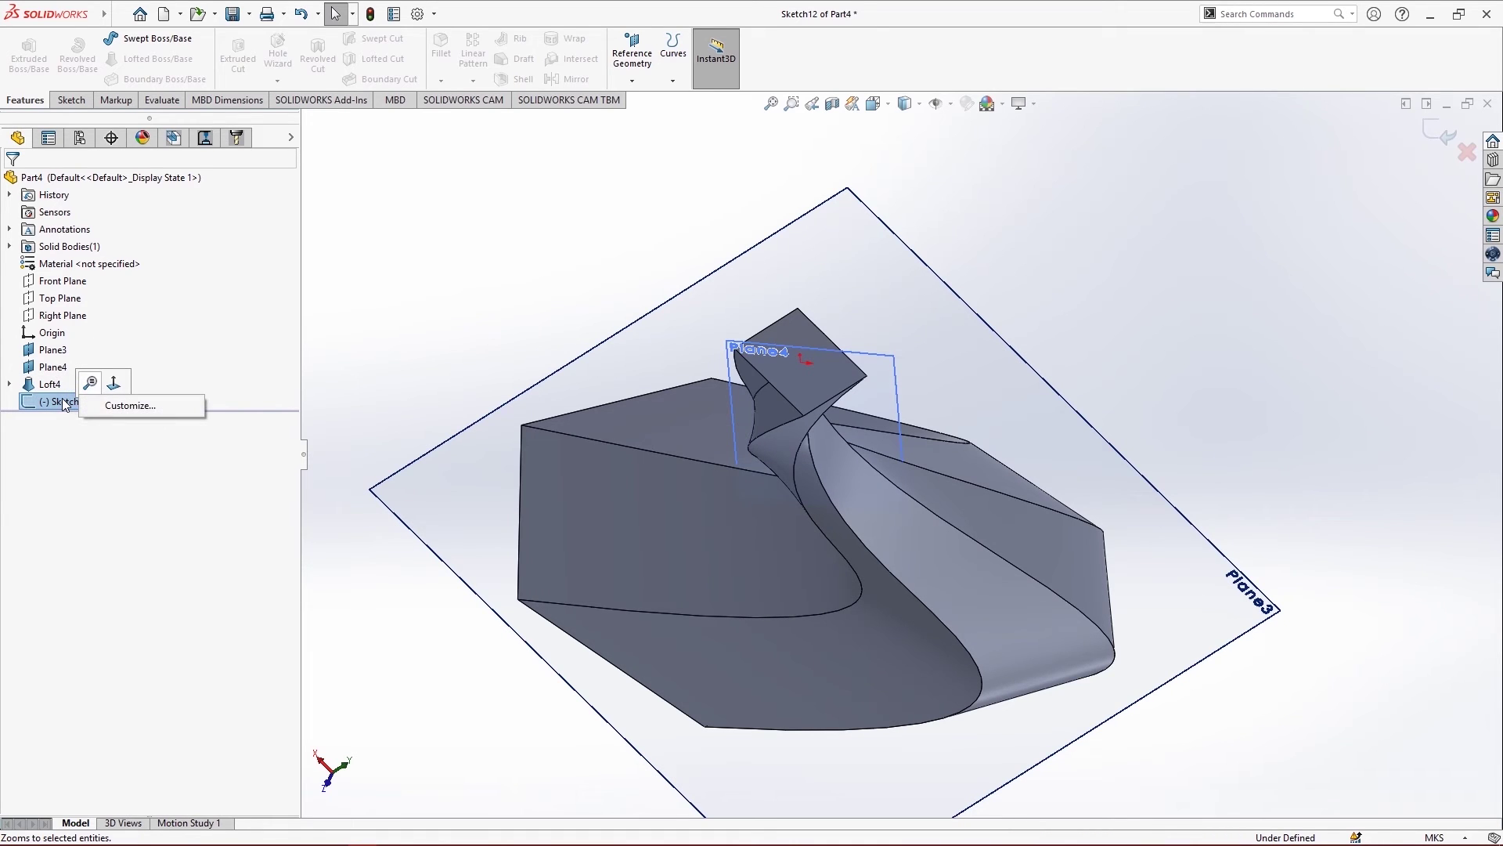
{"action": "left_click", "coordinate": [404, 299]}
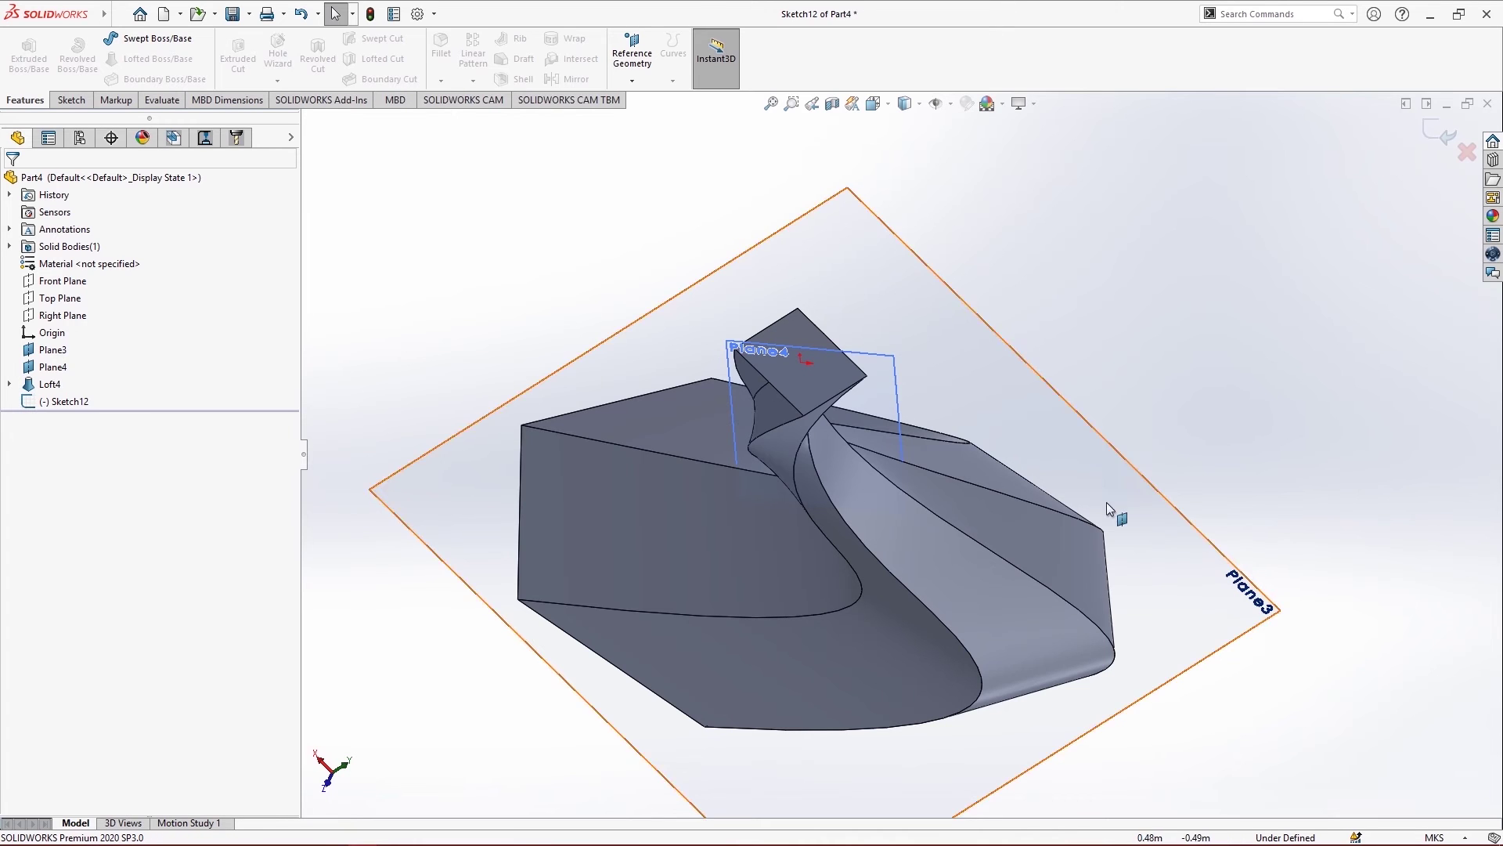
{"action": "middle_click_drag", "start_coordinate": [1158, 285], "coordinate": [1046, 451]}
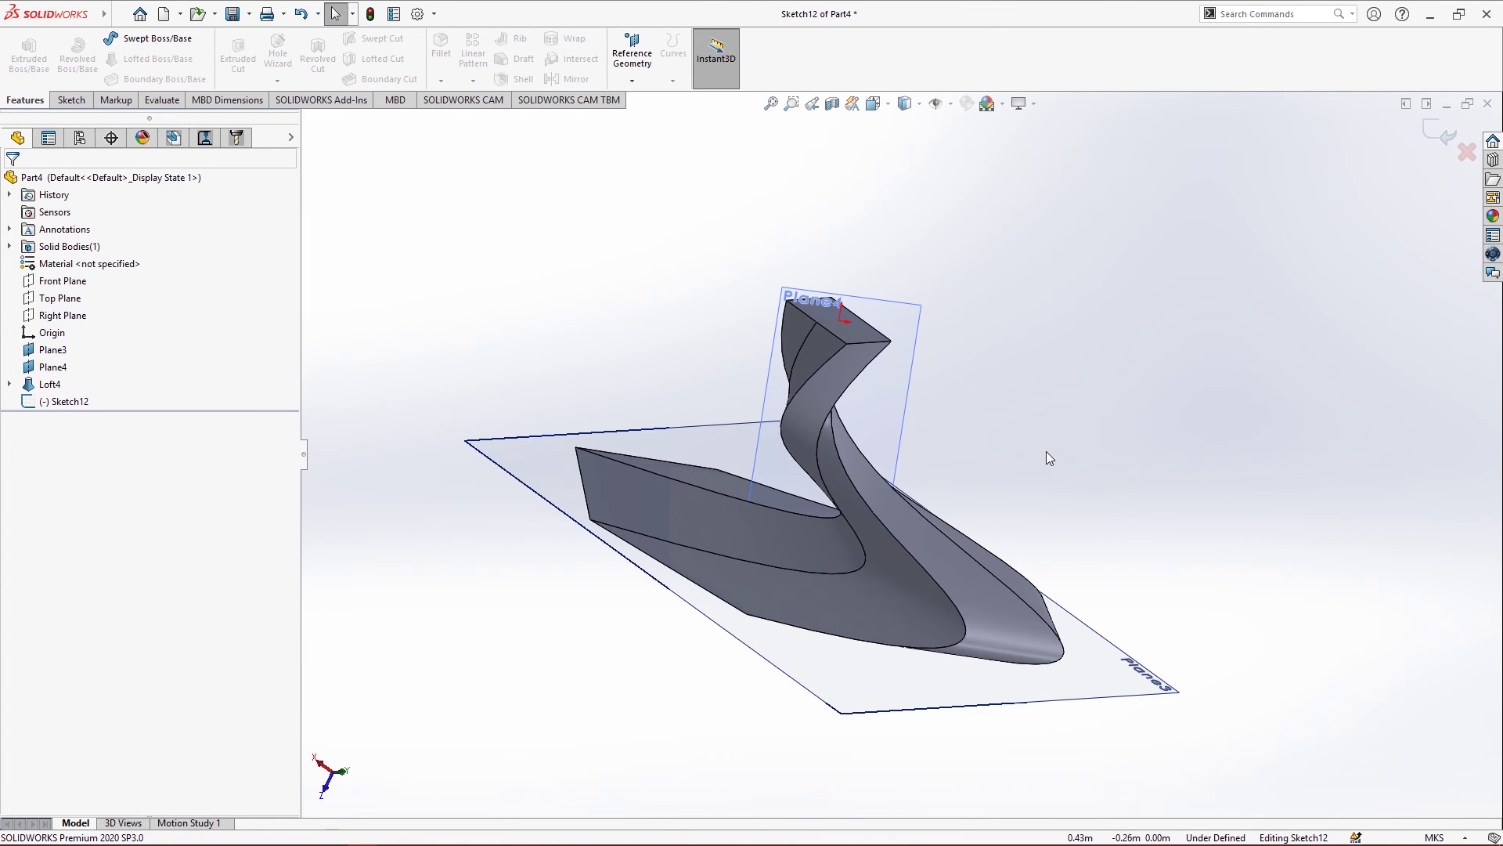
Exit the empty sketch and edit Loft4 to remove its guide curve Sketch7
{"action": "right_click", "coordinate": [47, 387]}
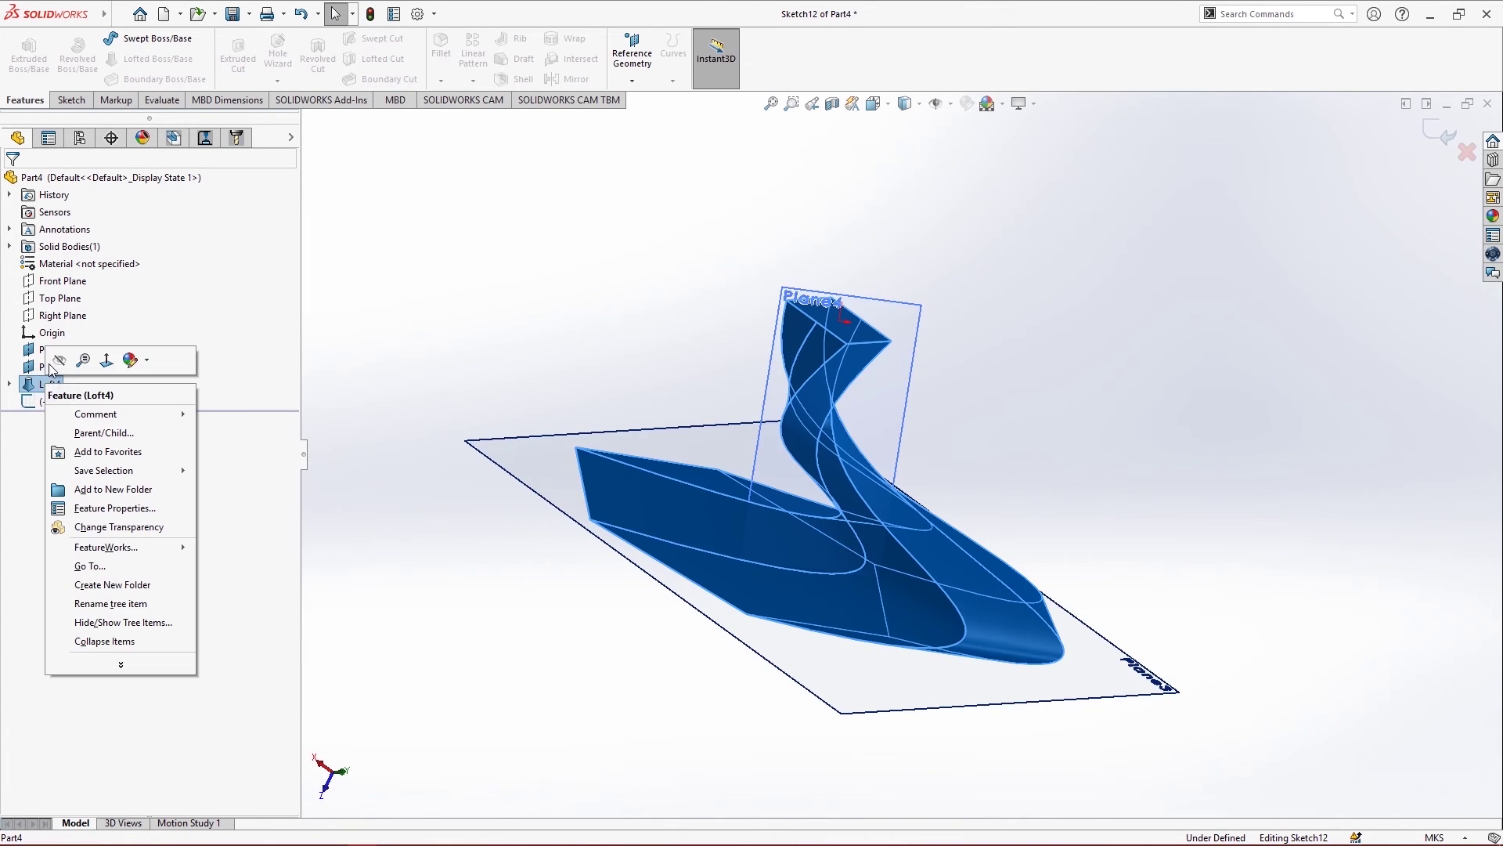
{"action": "left_click", "coordinate": [452, 285]}
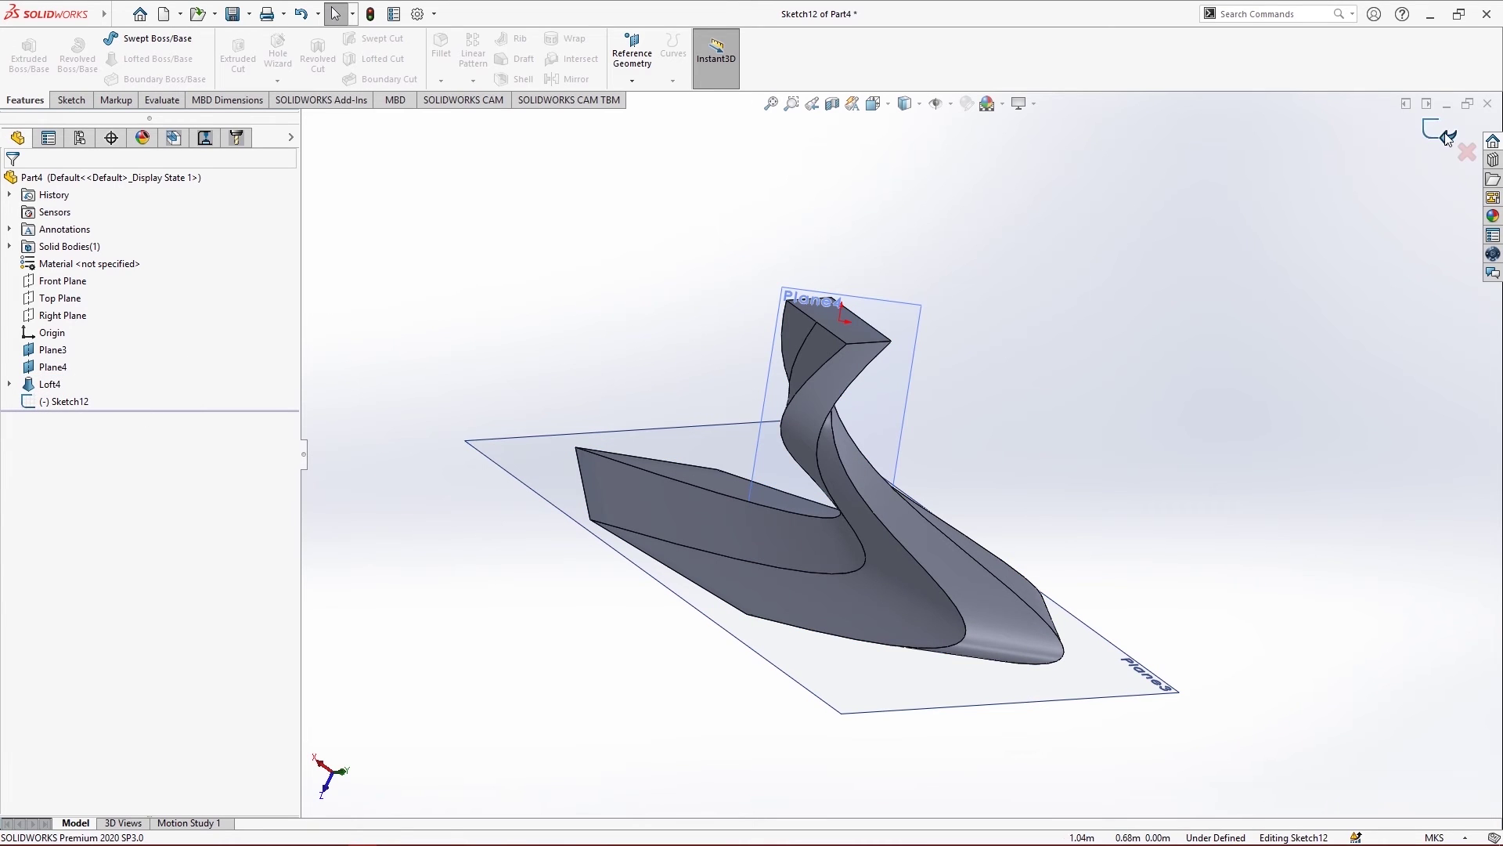
{"action": "right_click", "coordinate": [45, 383]}
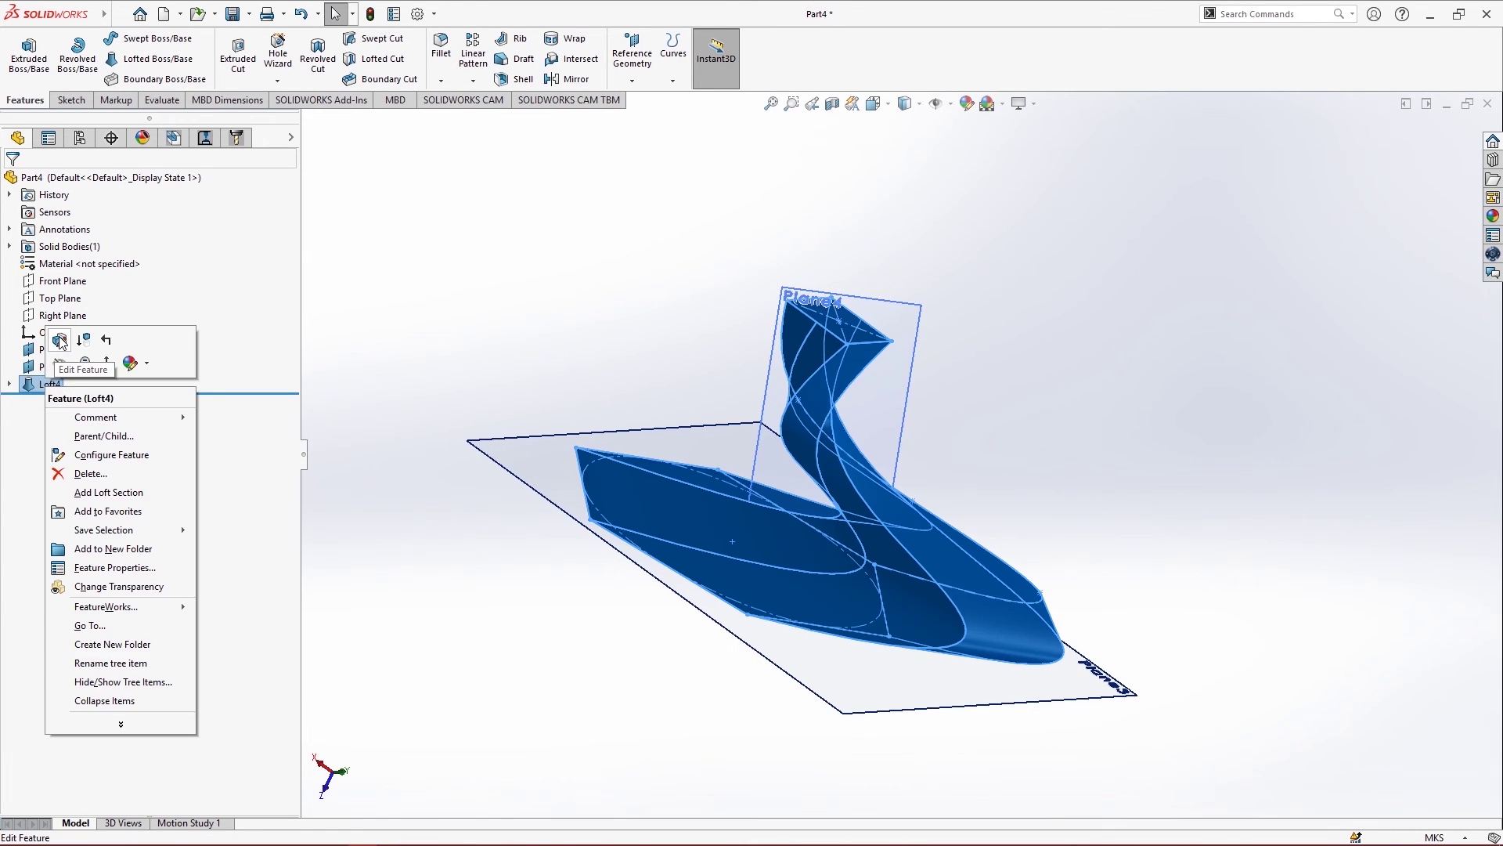
{"action": "left_click", "coordinate": [60, 340]}
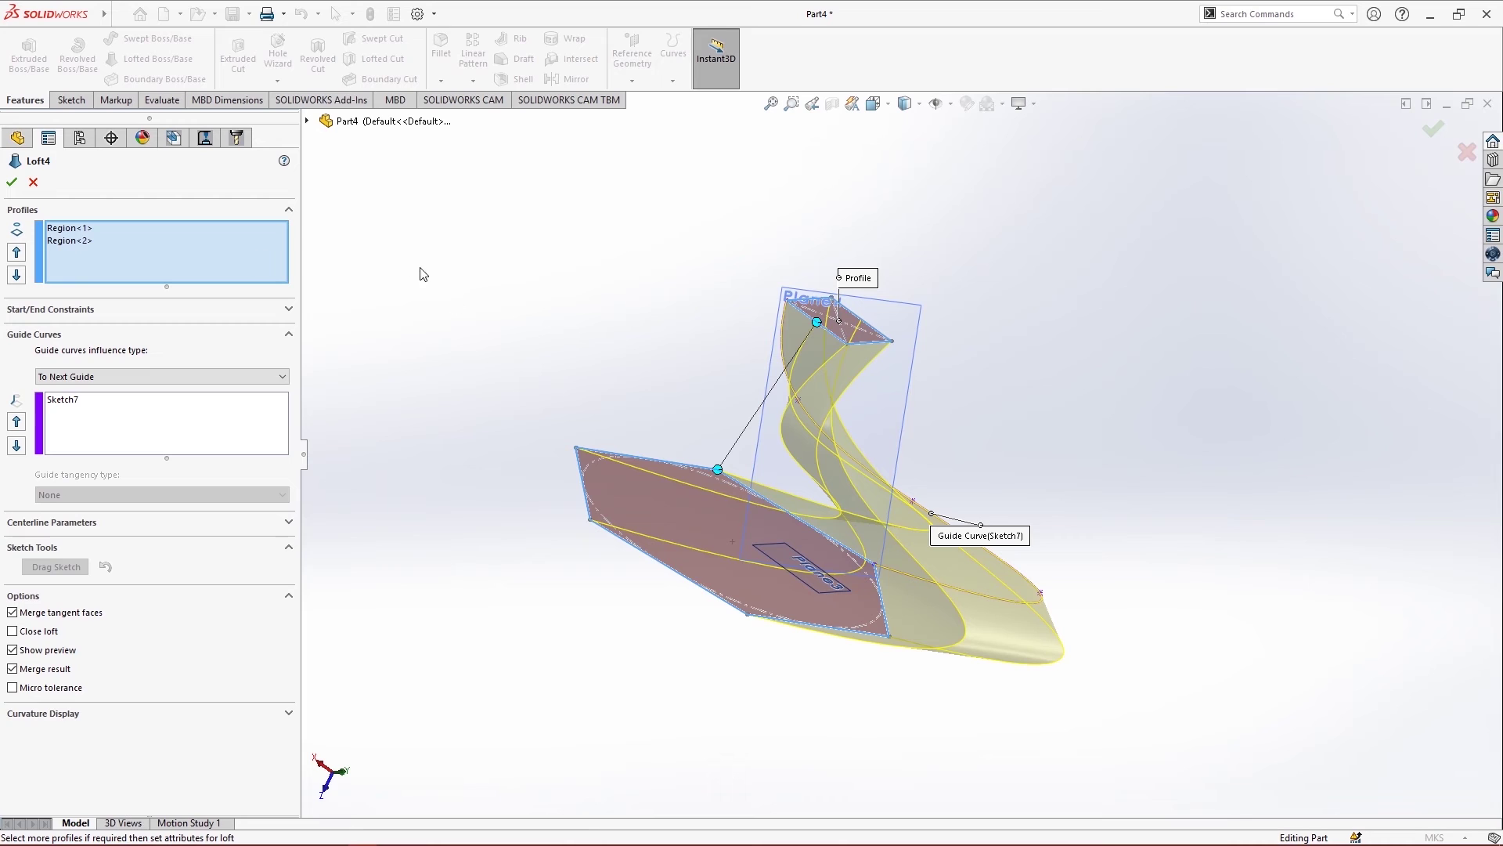
{"action": "right_click", "coordinate": [86, 396]}
{"action": "left_click", "coordinate": [114, 403]}
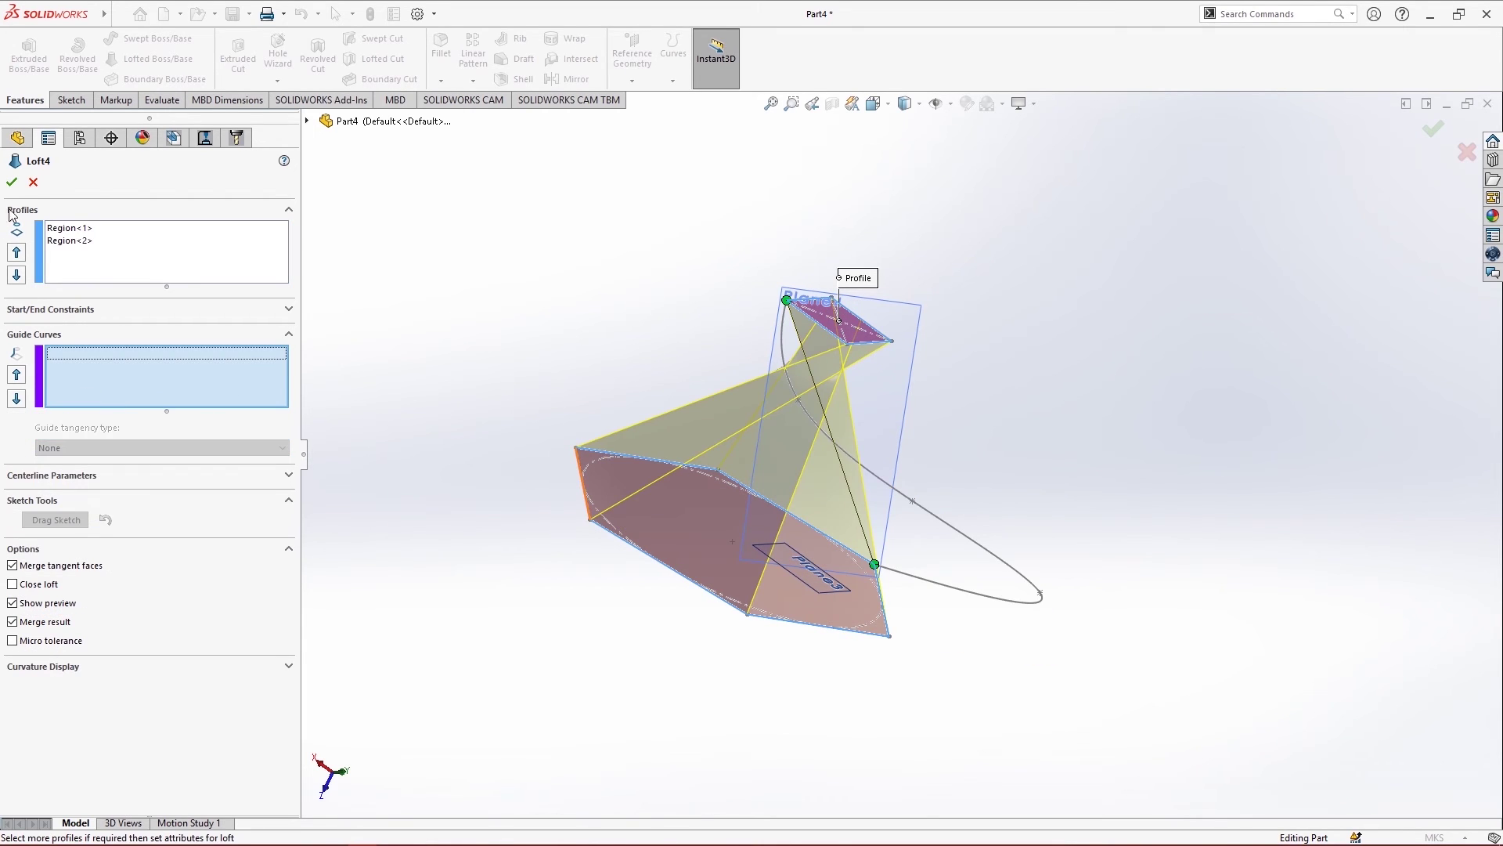
{"action": "left_click", "coordinate": [12, 182]}
Examine the loft without its guide curve, and open the Lofted Cut settings before cancelling them
{"action": "left_click", "coordinate": [1123, 398]}
{"action": "scroll", "coordinate": [1022, 504], "scroll_direction": "up", "scroll_amount": 3}
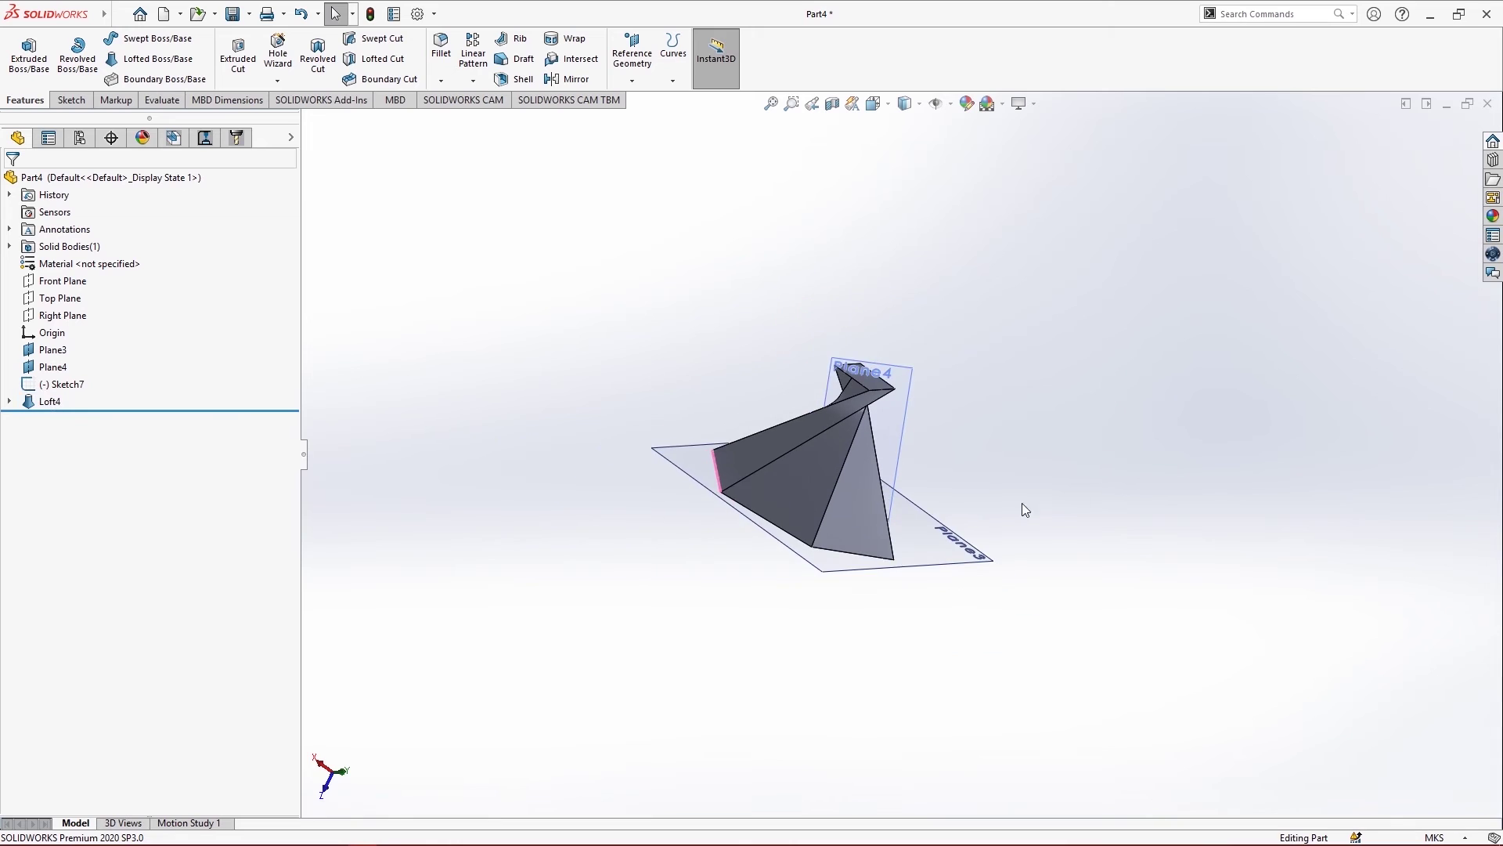
{"action": "scroll", "coordinate": [967, 509], "scroll_direction": "down", "scroll_amount": 3}
{"action": "middle_click_drag", "start_coordinate": [966, 508], "coordinate": [715, 403]}
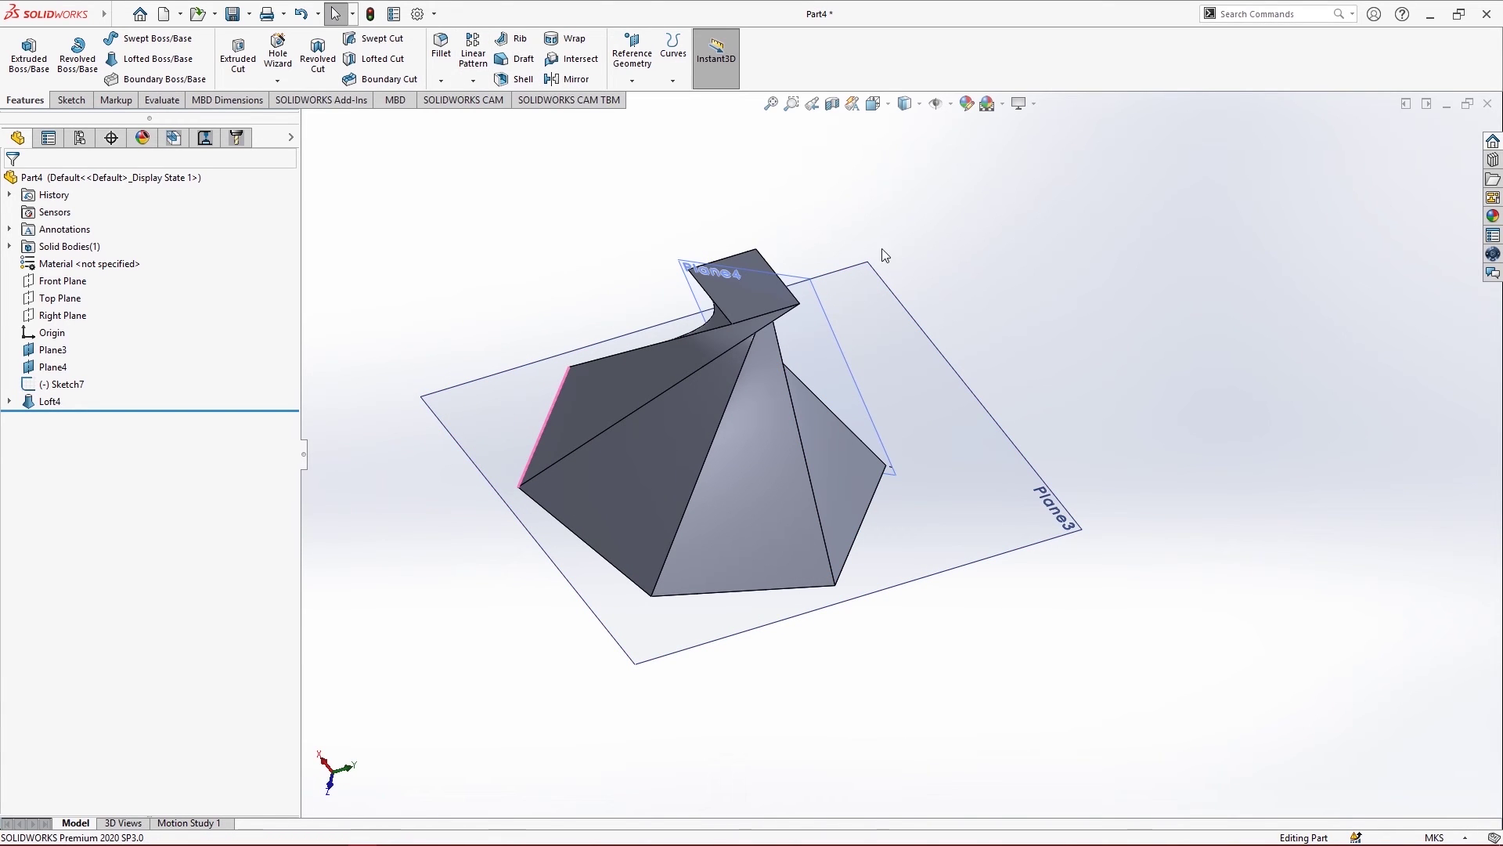
{"action": "left_click", "coordinate": [409, 63]}
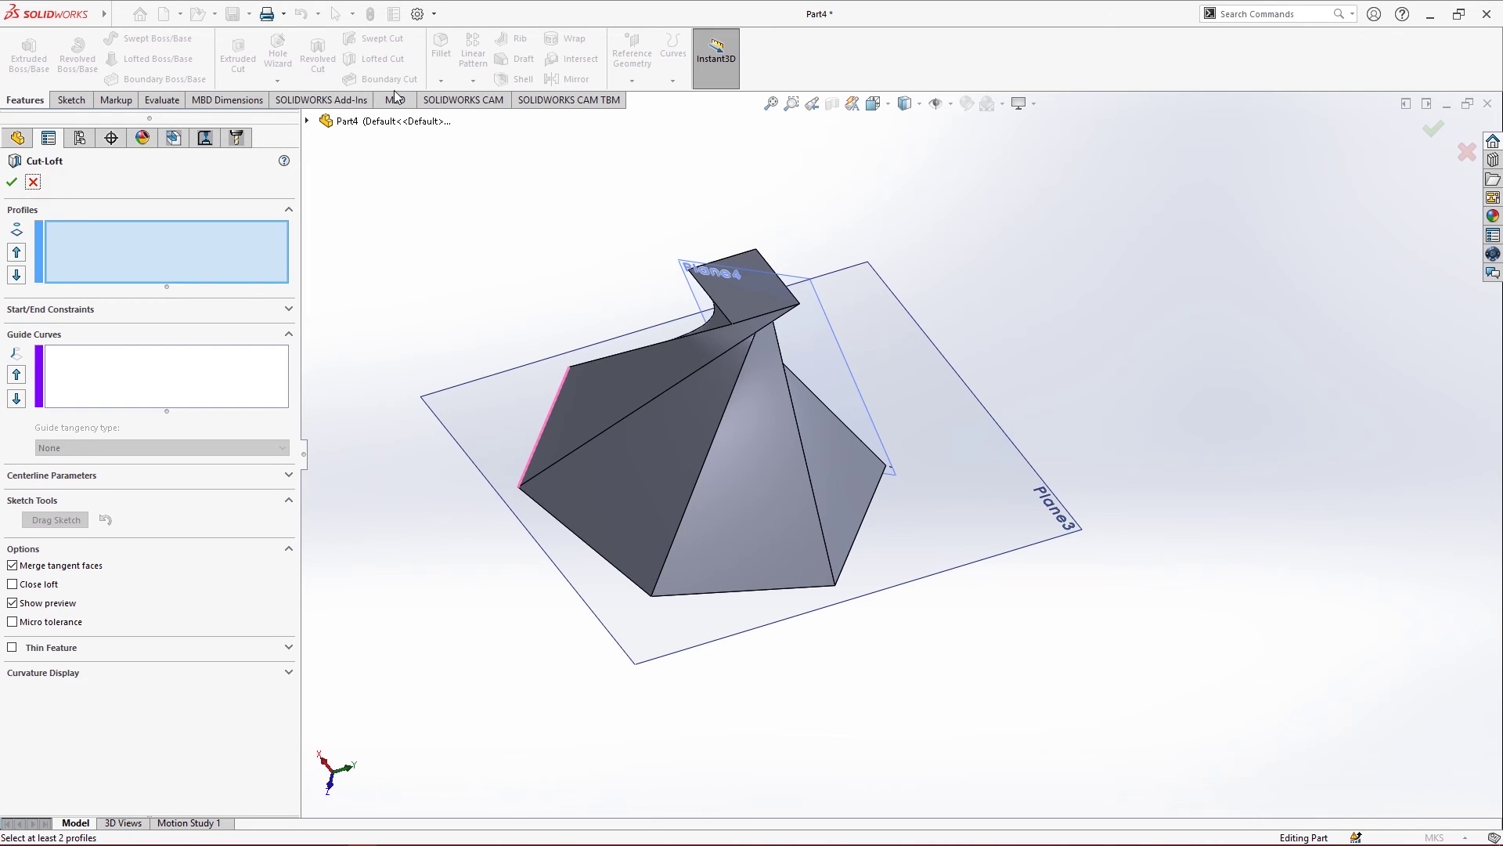
{"action": "left_click", "coordinate": [32, 183]}
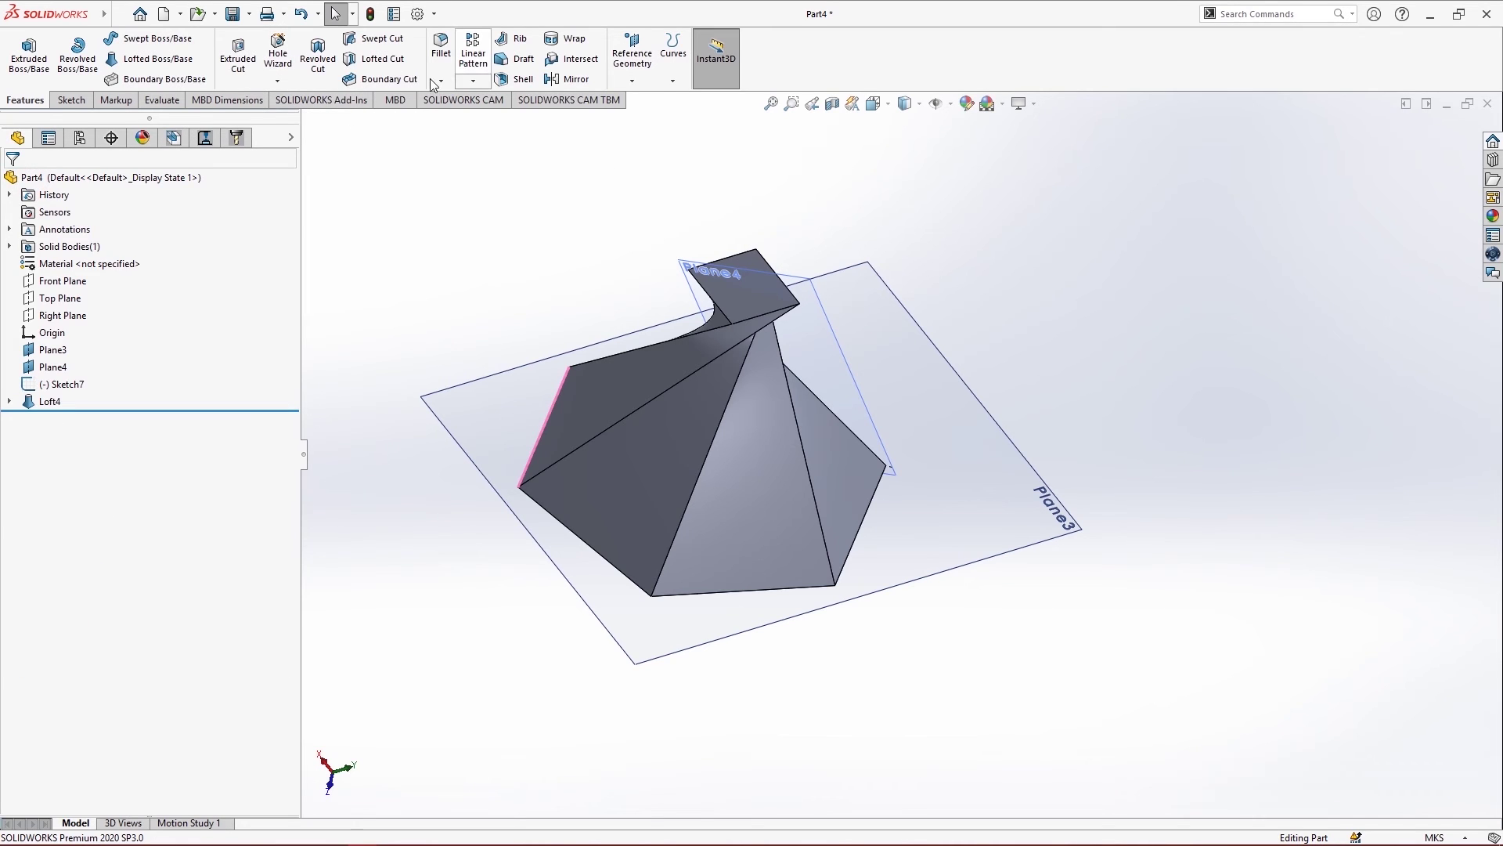
Open the Boundary Cut settings to view their direction options, and cancel them without making a cut
{"action": "left_click", "coordinate": [368, 83]}
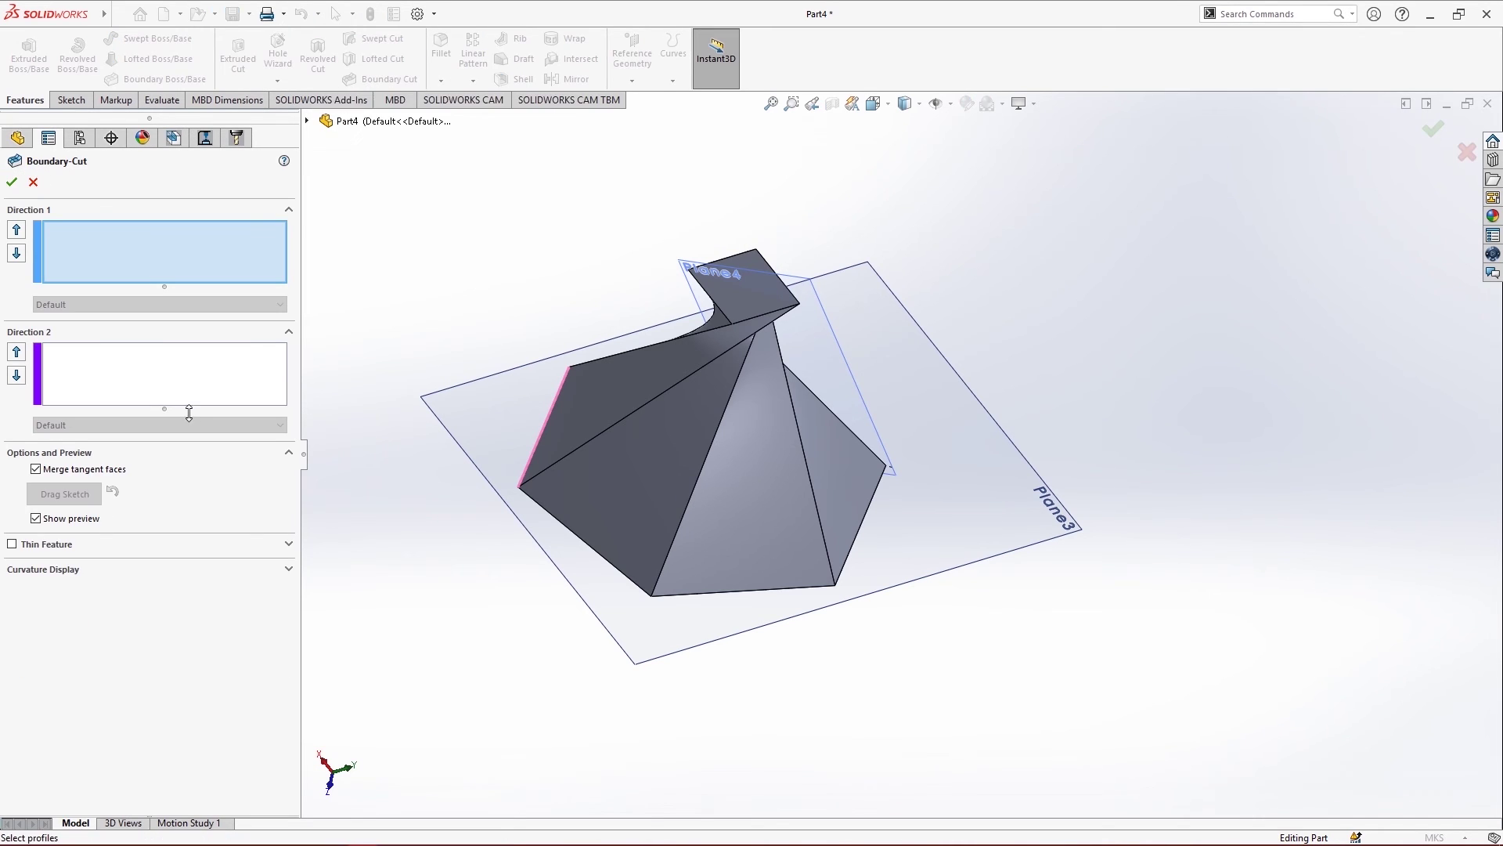
{"action": "left_click", "coordinate": [32, 182]}
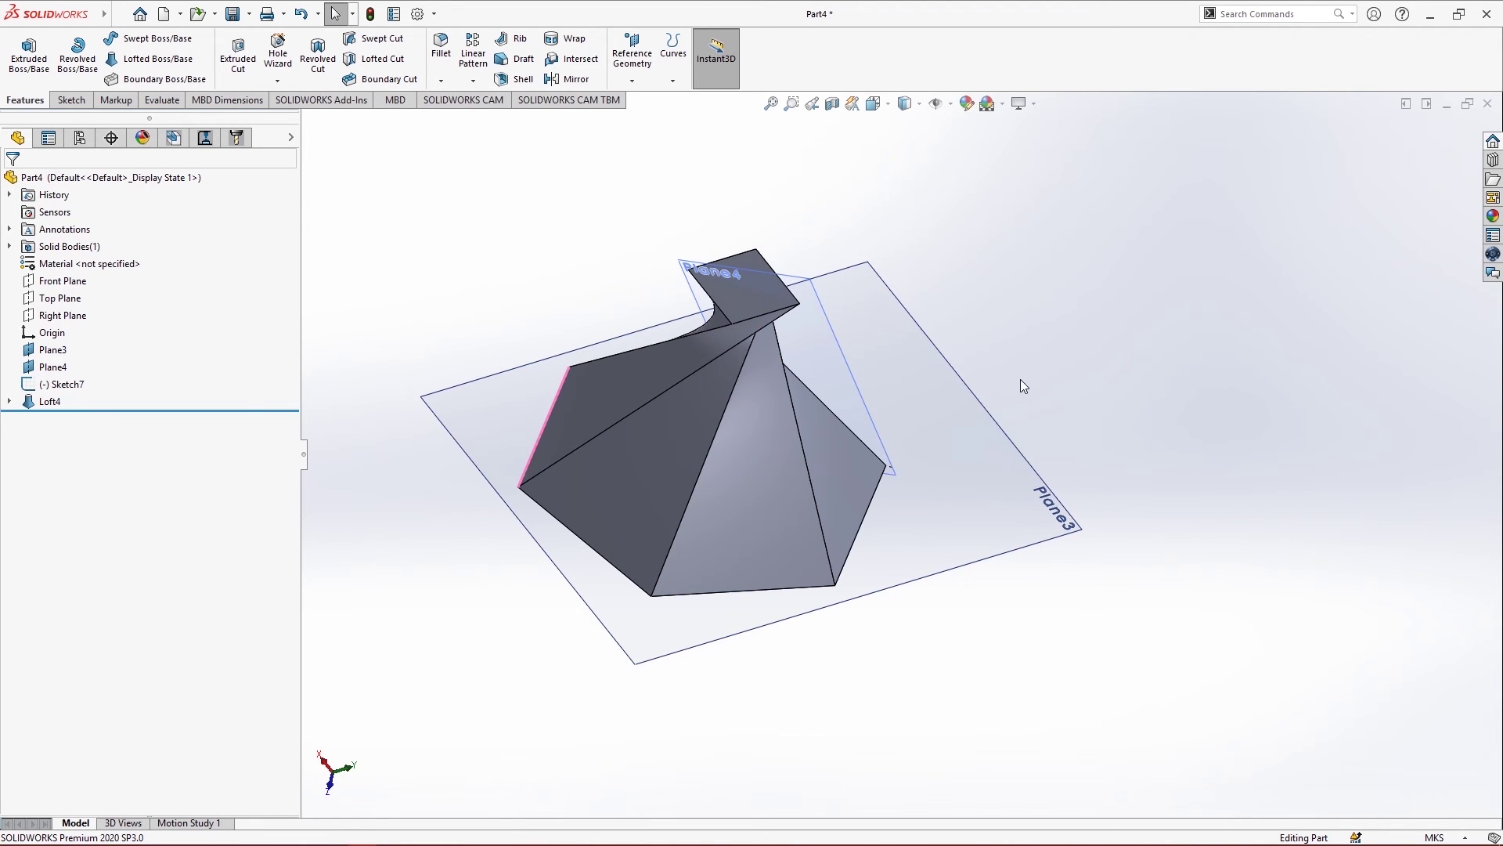
{"action": "middle_click_drag", "start_coordinate": [1021, 380], "coordinate": [980, 276]}
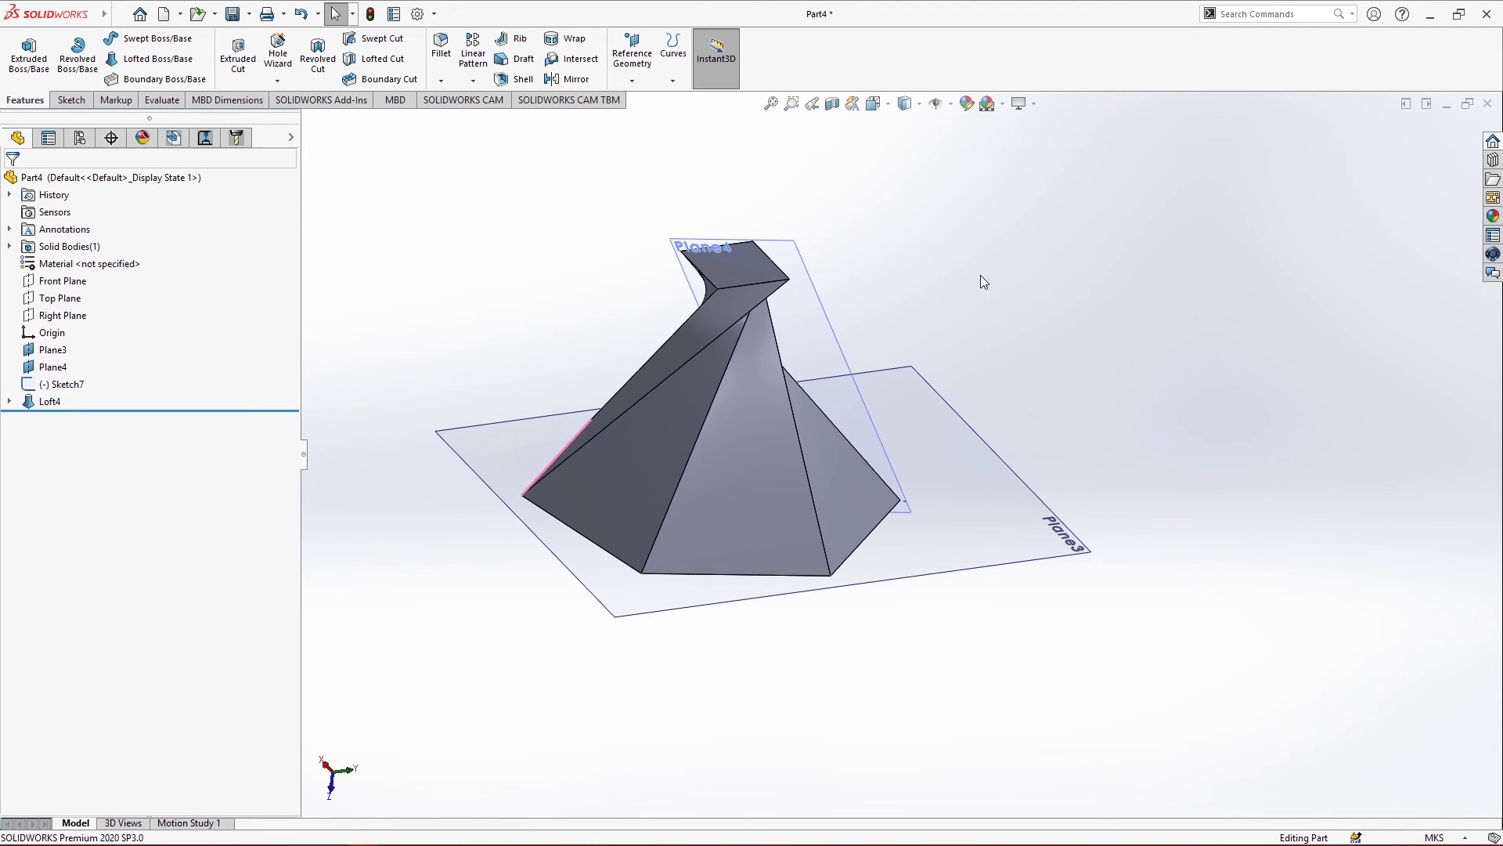
Create a reference plane offset 0.50 m from the Top Plane, beside the loft
{"action": "left_click", "coordinate": [40, 301]}
{"action": "left_click", "coordinate": [71, 316]}
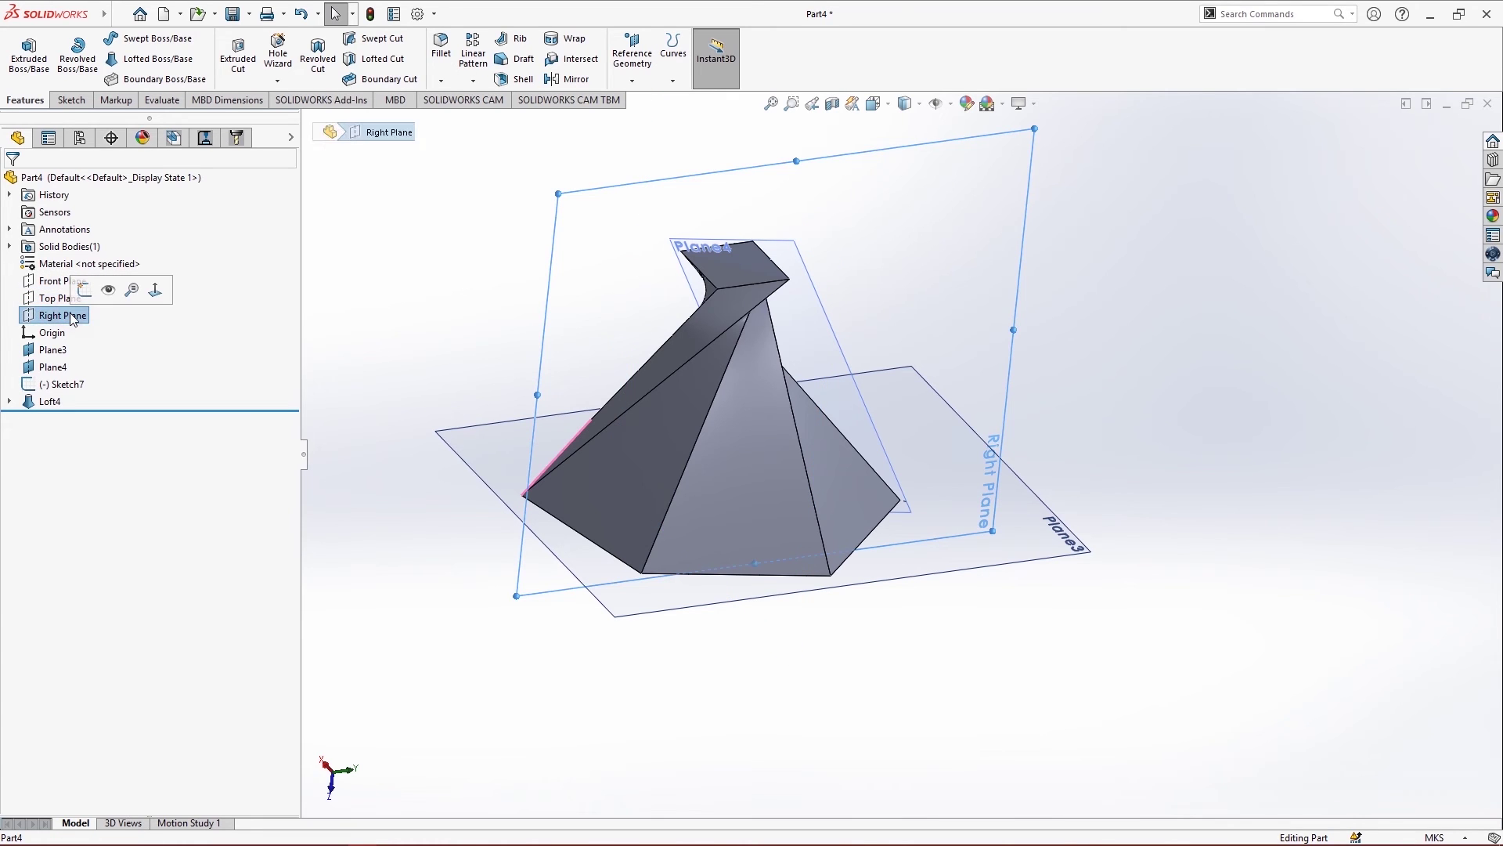
{"action": "left_click", "coordinate": [1075, 653]}
{"action": "left_click", "coordinate": [633, 51]}
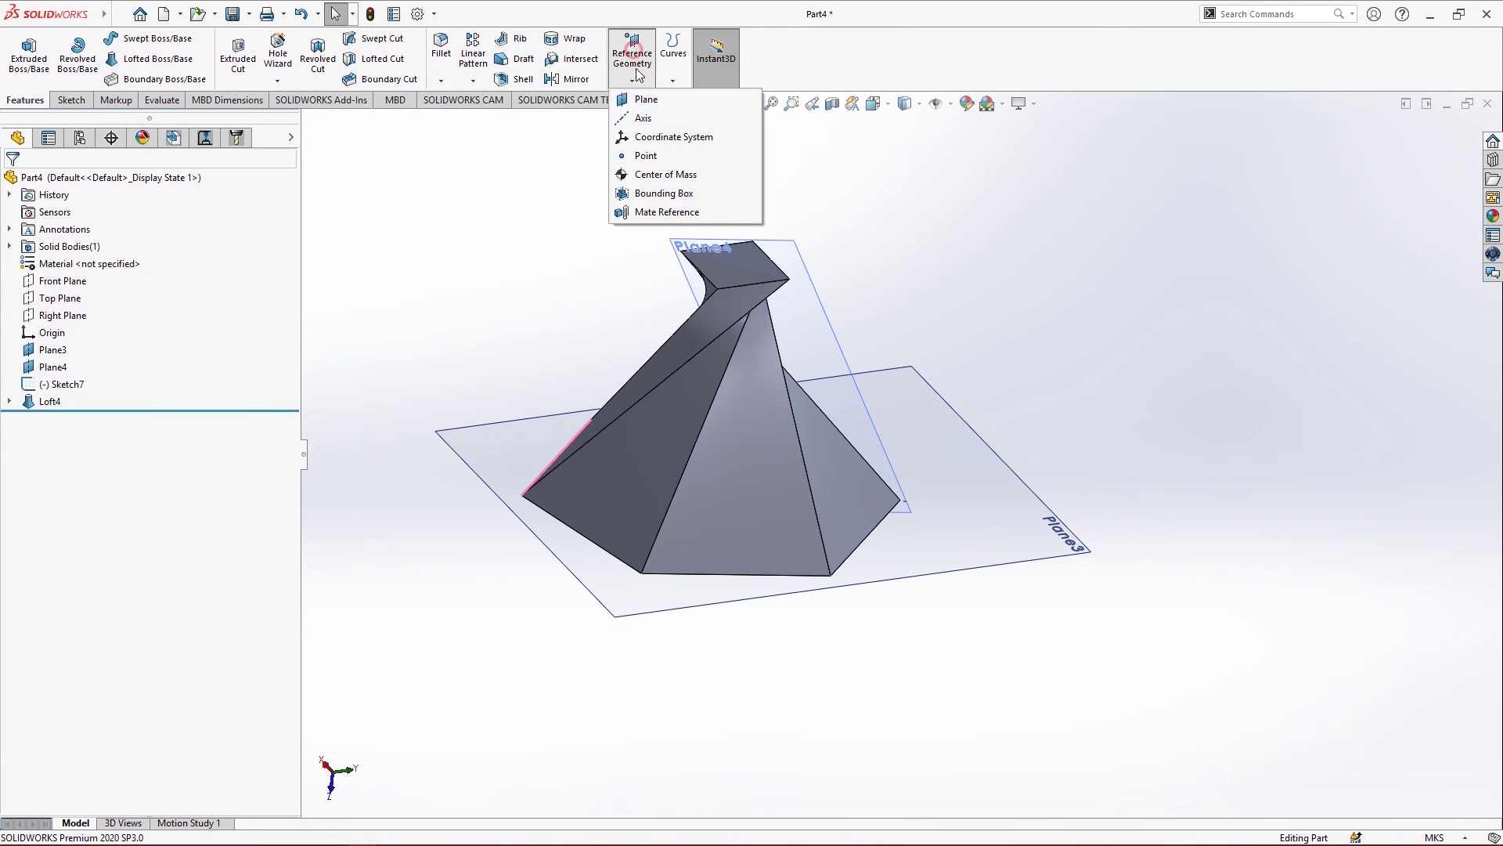
{"action": "left_click", "coordinate": [646, 99]}
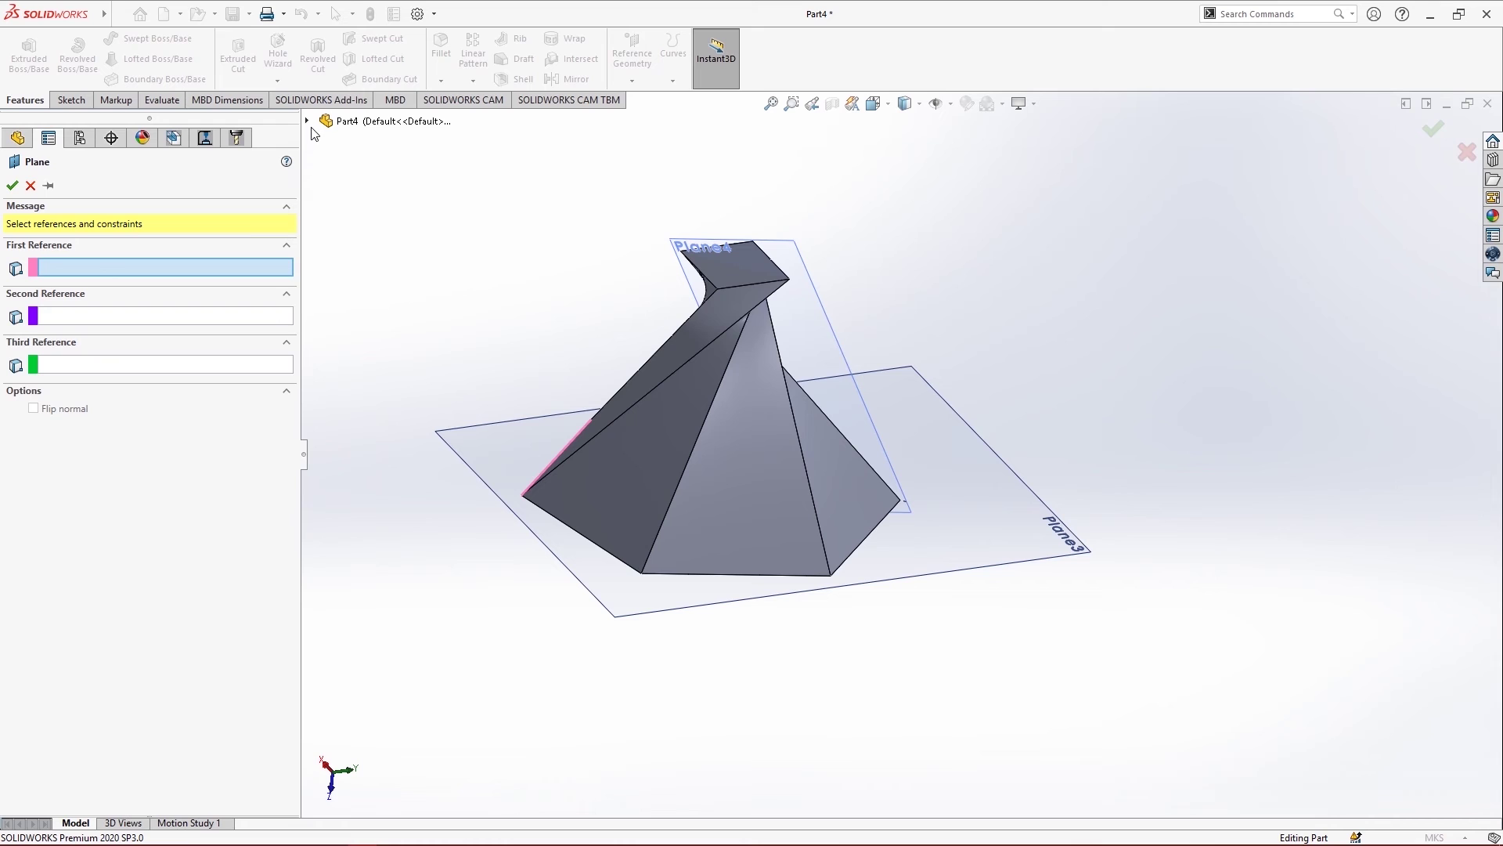
{"action": "left_click", "coordinate": [310, 123]}
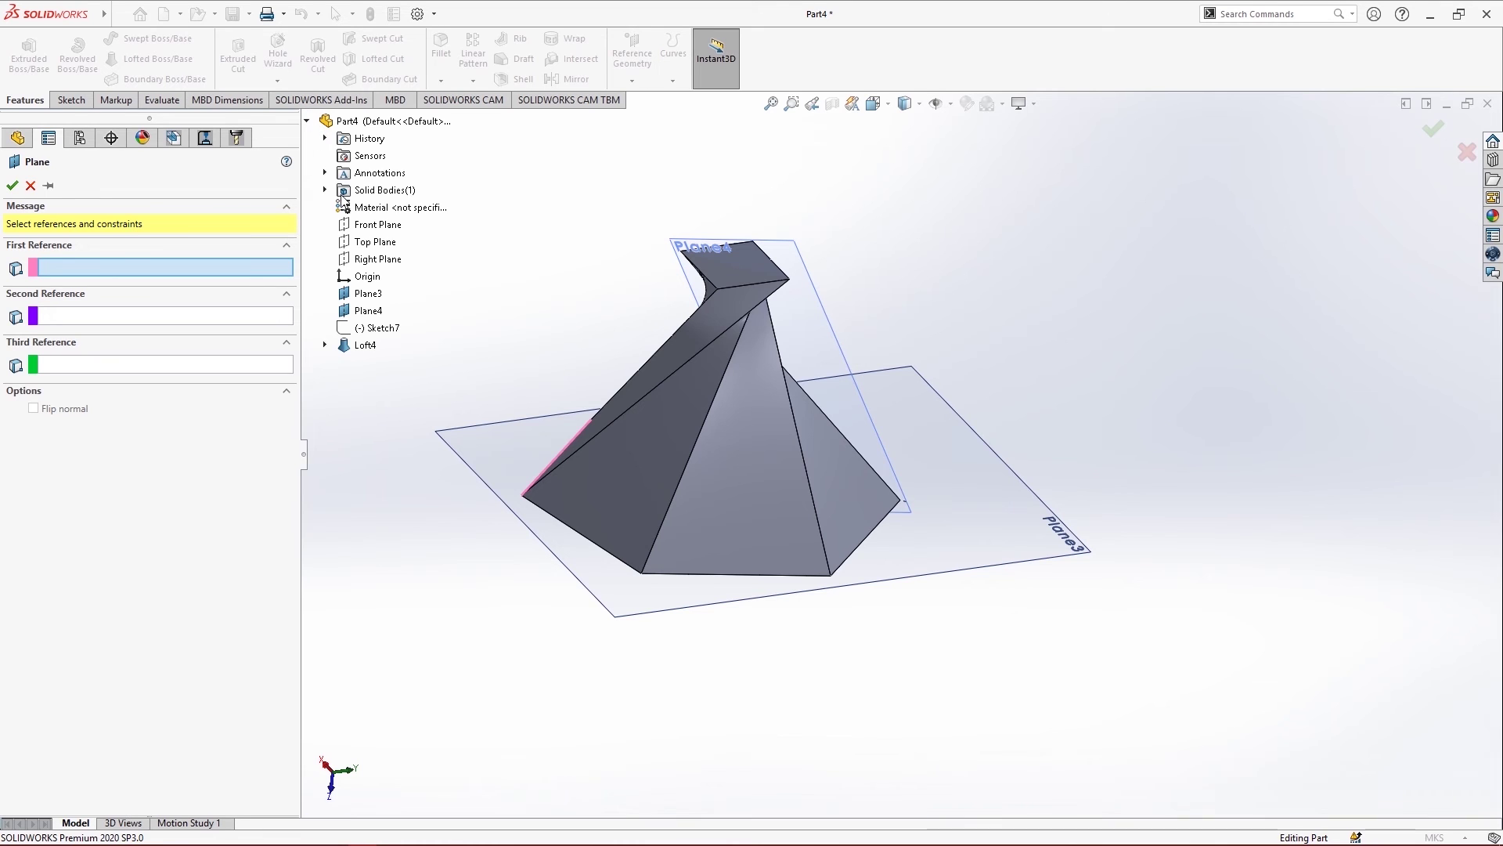
{"action": "left_click", "coordinate": [378, 249]}
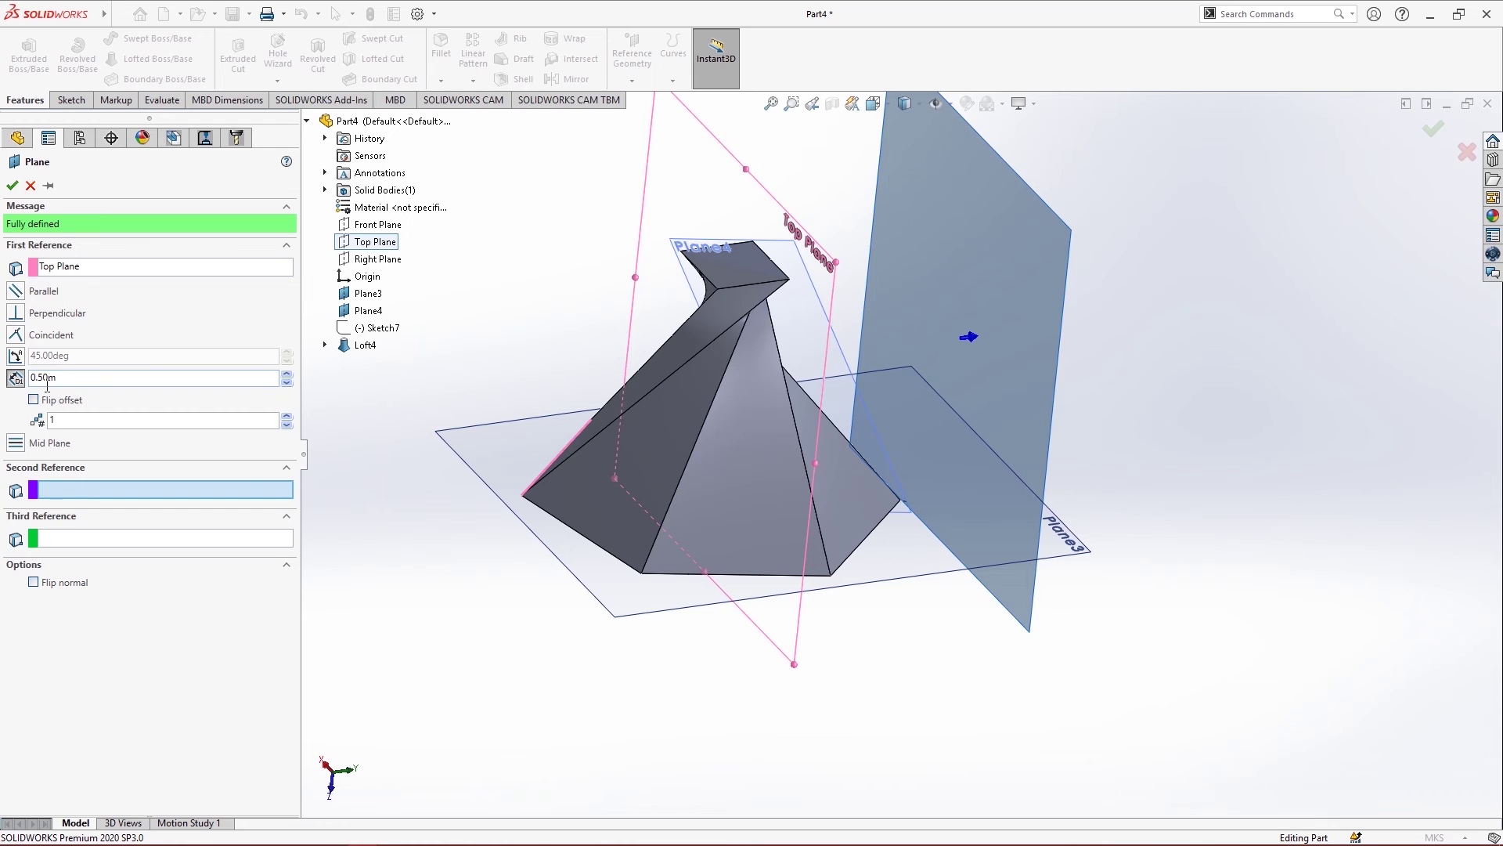
{"action": "left_click", "coordinate": [12, 186]}
Sketch a circle with a radius of about 0.088 m on Plane5, in line with the loft's middle, and exit the sketch
{"action": "middle_click_drag", "start_coordinate": [1206, 390], "coordinate": [902, 244]}
{"action": "right_click", "coordinate": [902, 245]}
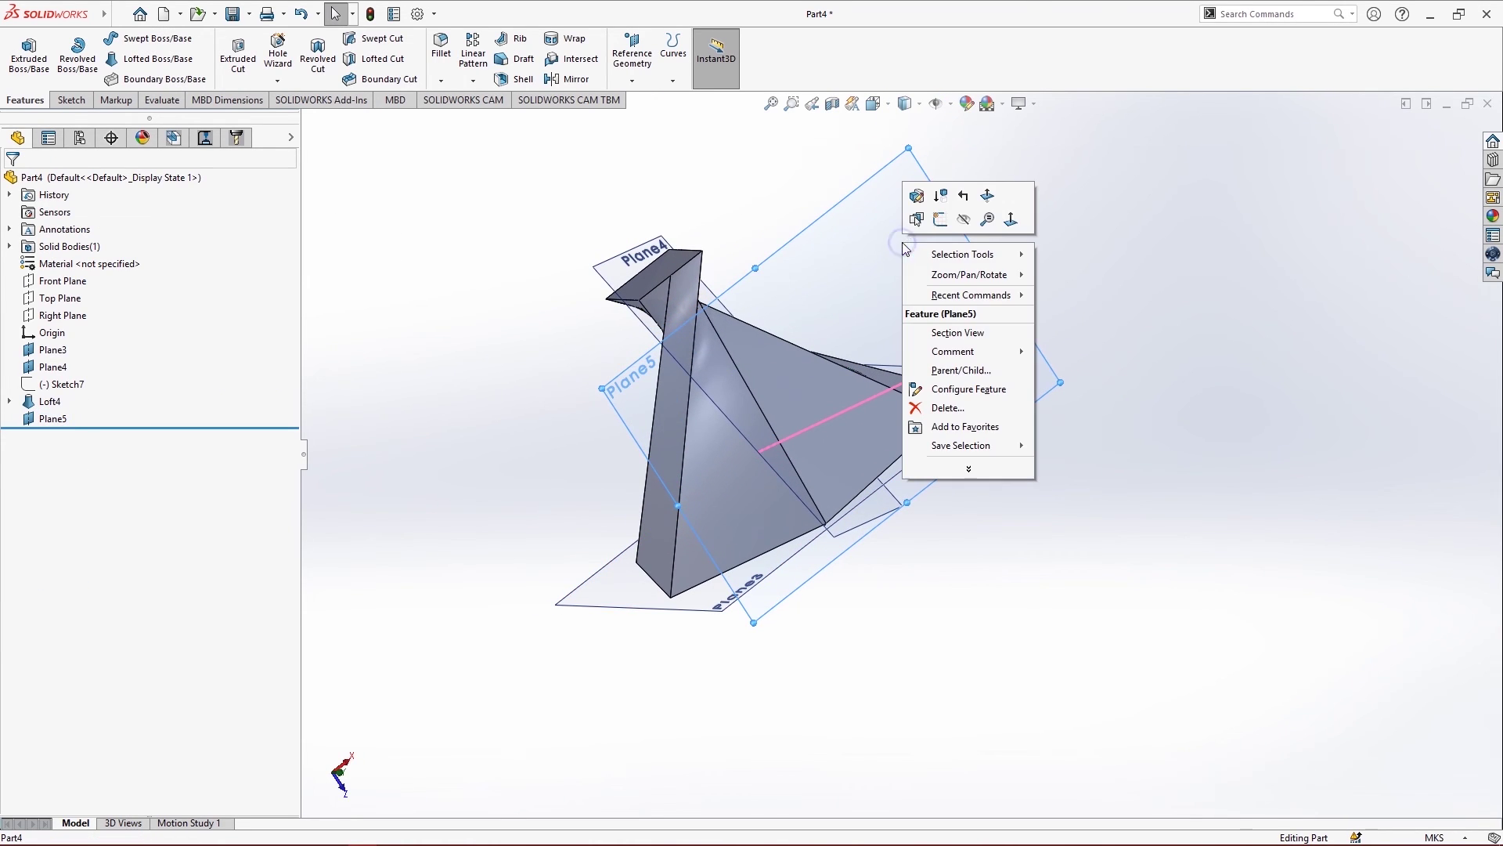
{"action": "left_click", "coordinate": [941, 221]}
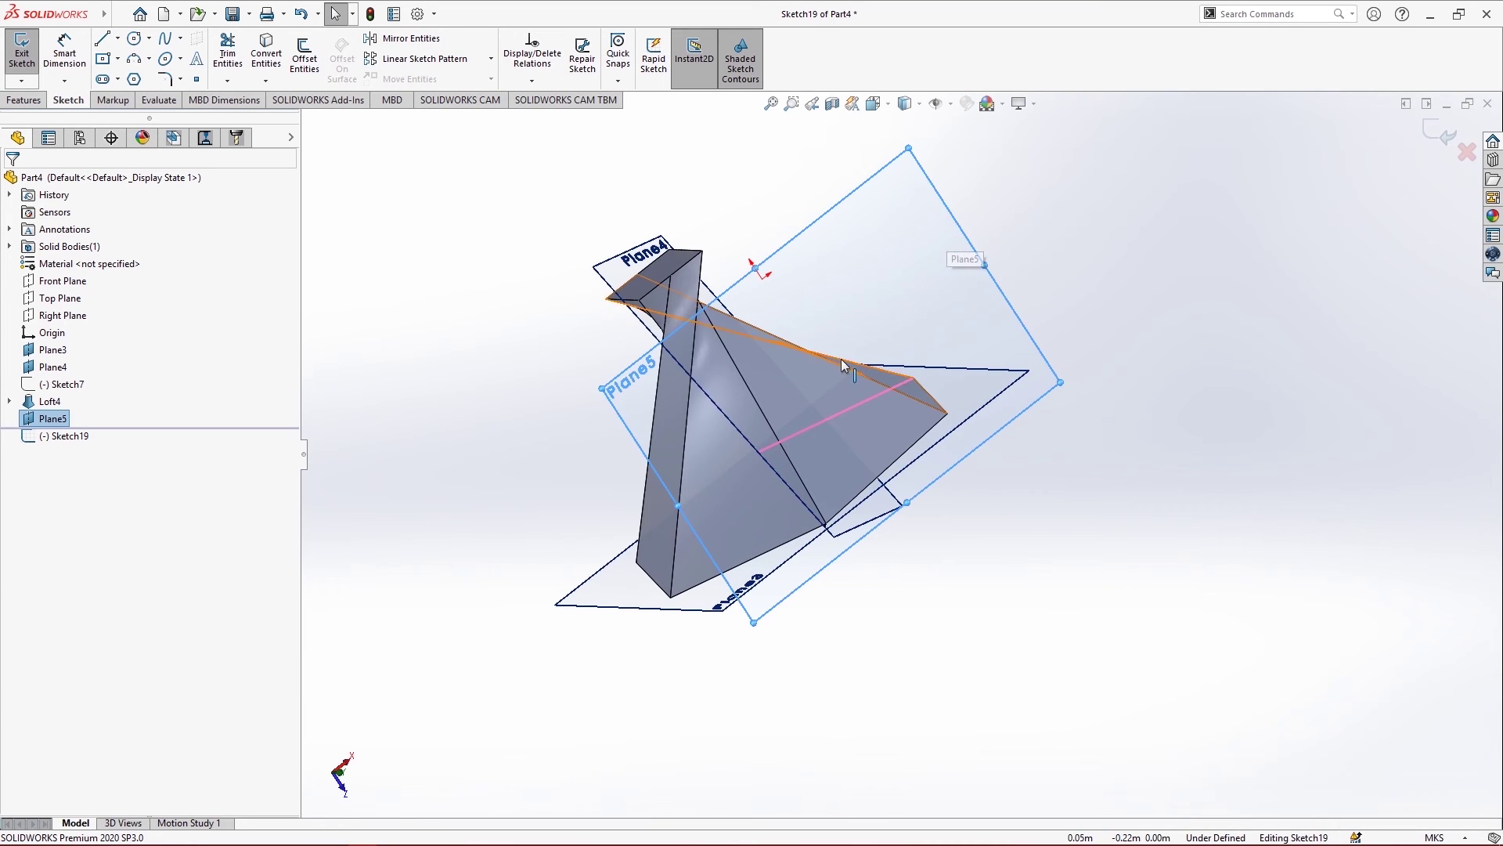
{"action": "middle_click_drag", "start_coordinate": [841, 362], "coordinate": [797, 359]}
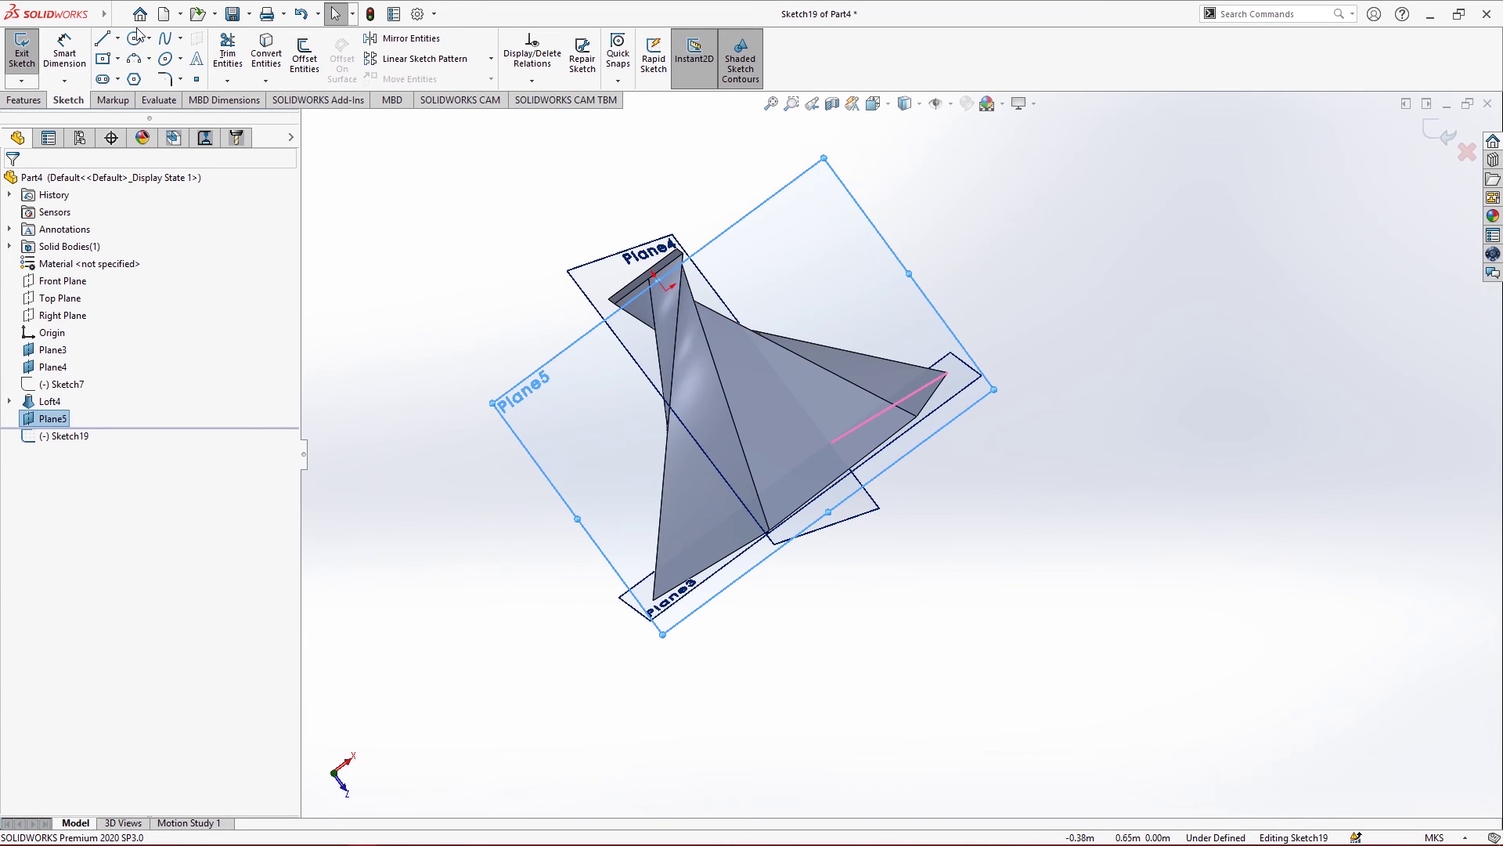
{"action": "middle_click_drag", "start_coordinate": [758, 404], "coordinate": [724, 313]}
{"action": "right_click", "coordinate": [499, 441]}
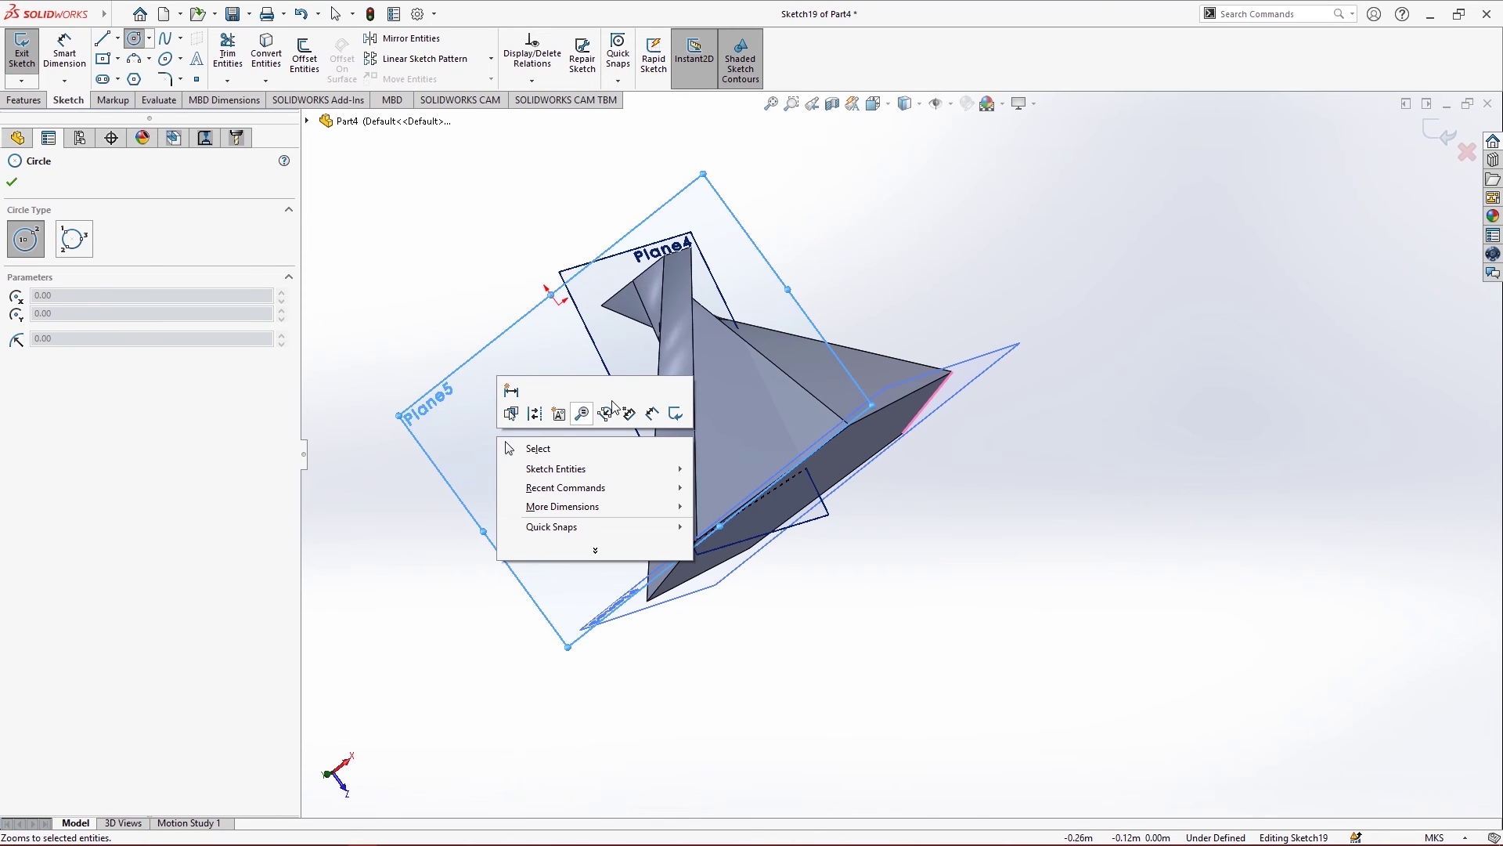
{"action": "left_click", "coordinate": [870, 106]}
{"action": "left_click", "coordinate": [894, 155]}
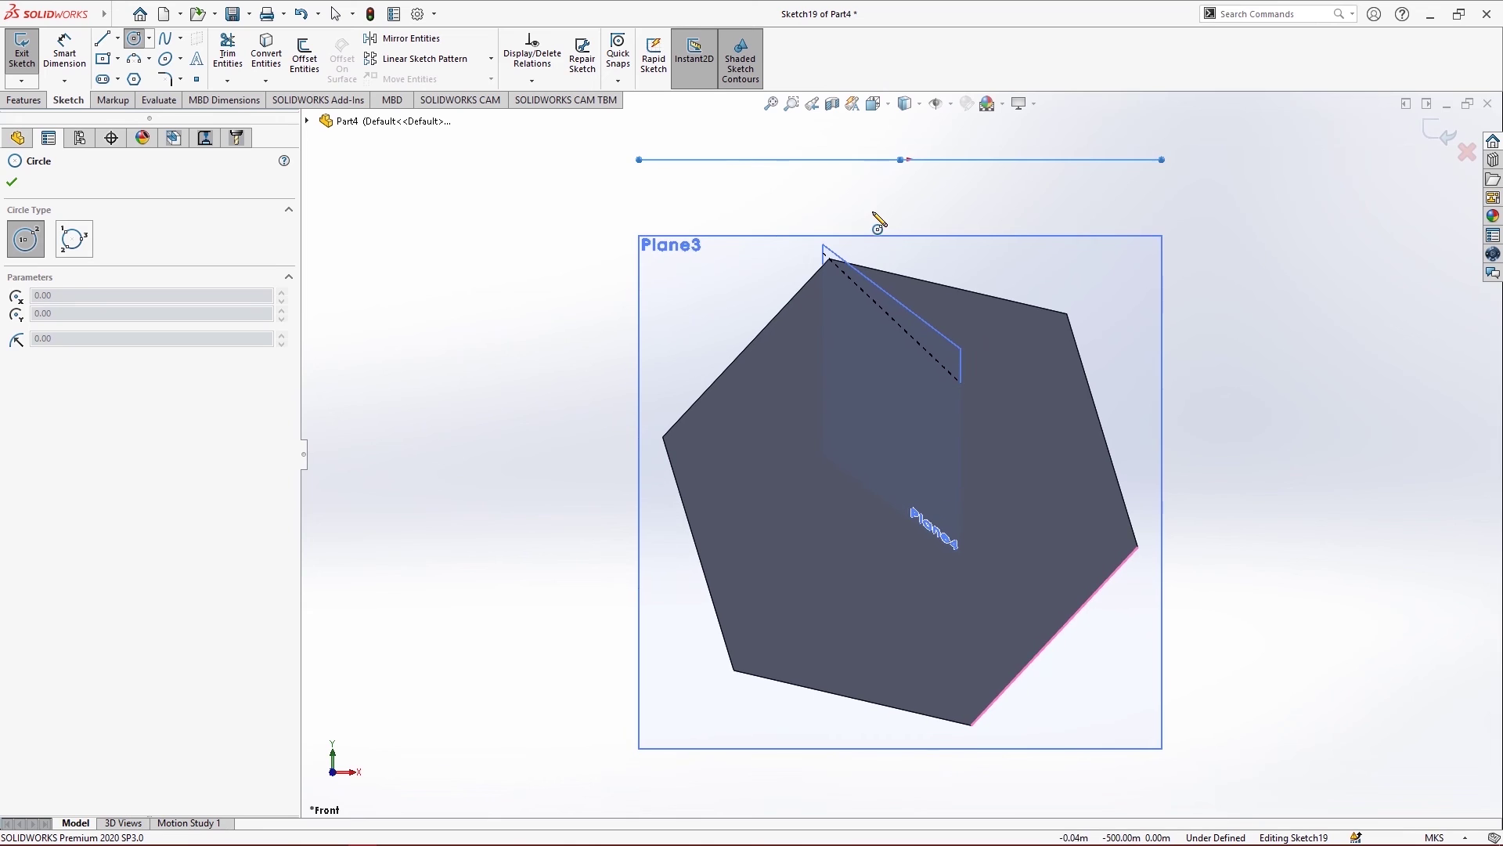
{"action": "middle_click_drag", "start_coordinate": [946, 231], "coordinate": [943, 618]}
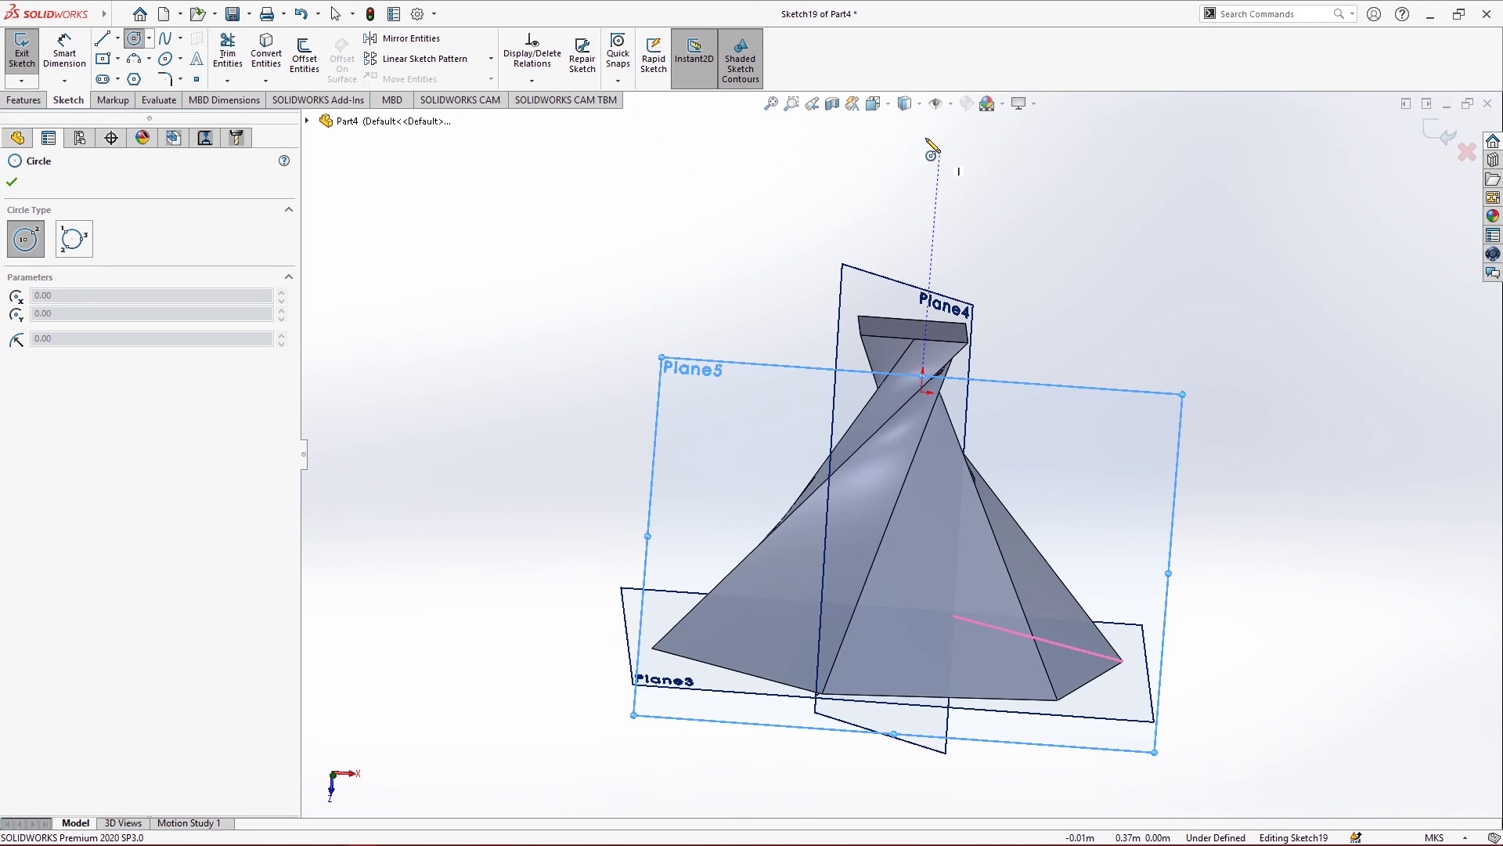
{"action": "left_click", "coordinate": [880, 105]}
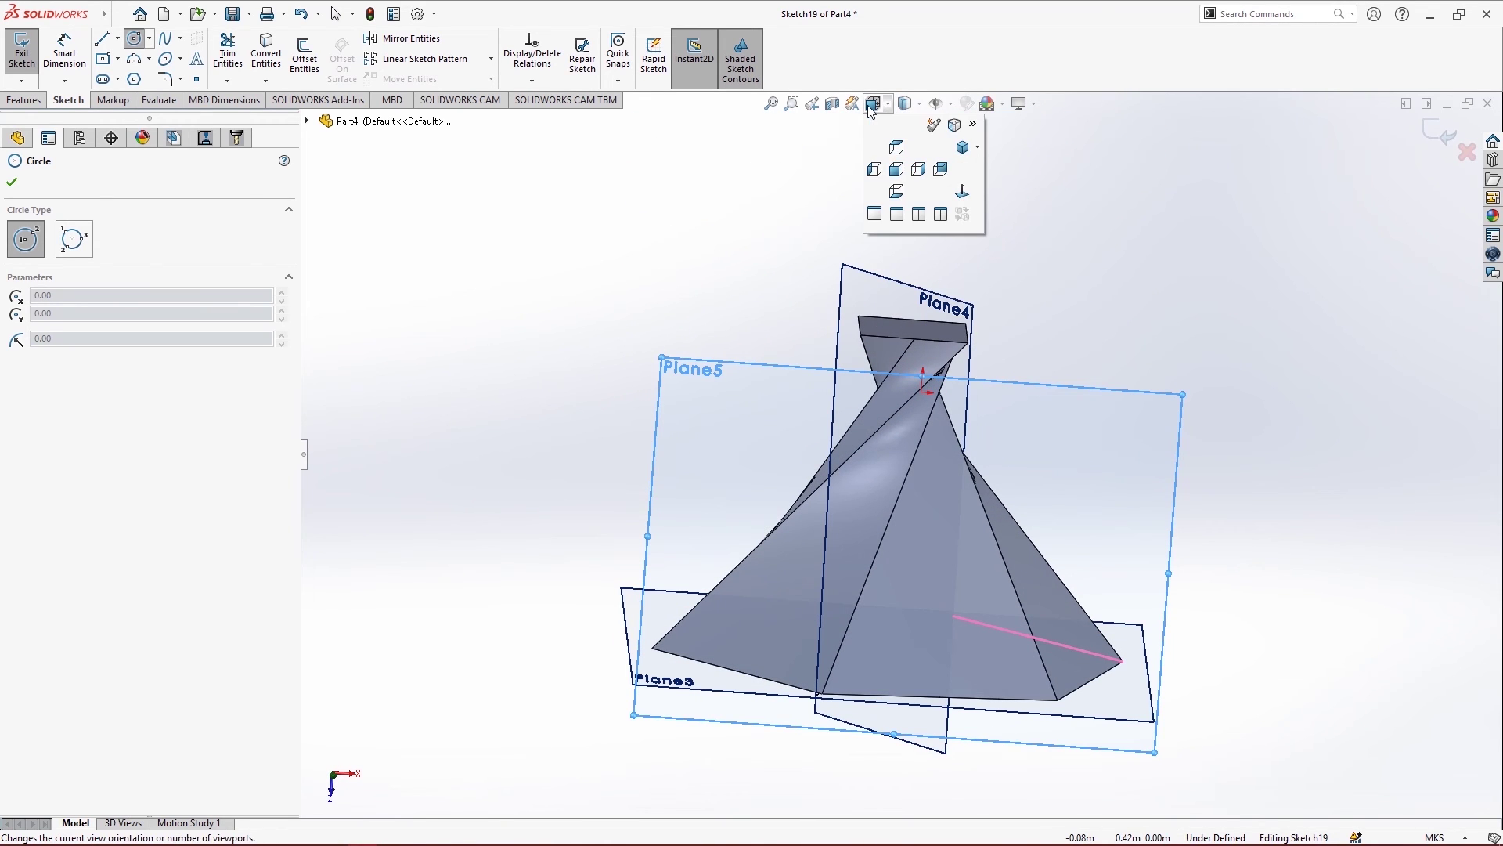
{"action": "left_click", "coordinate": [919, 169]}
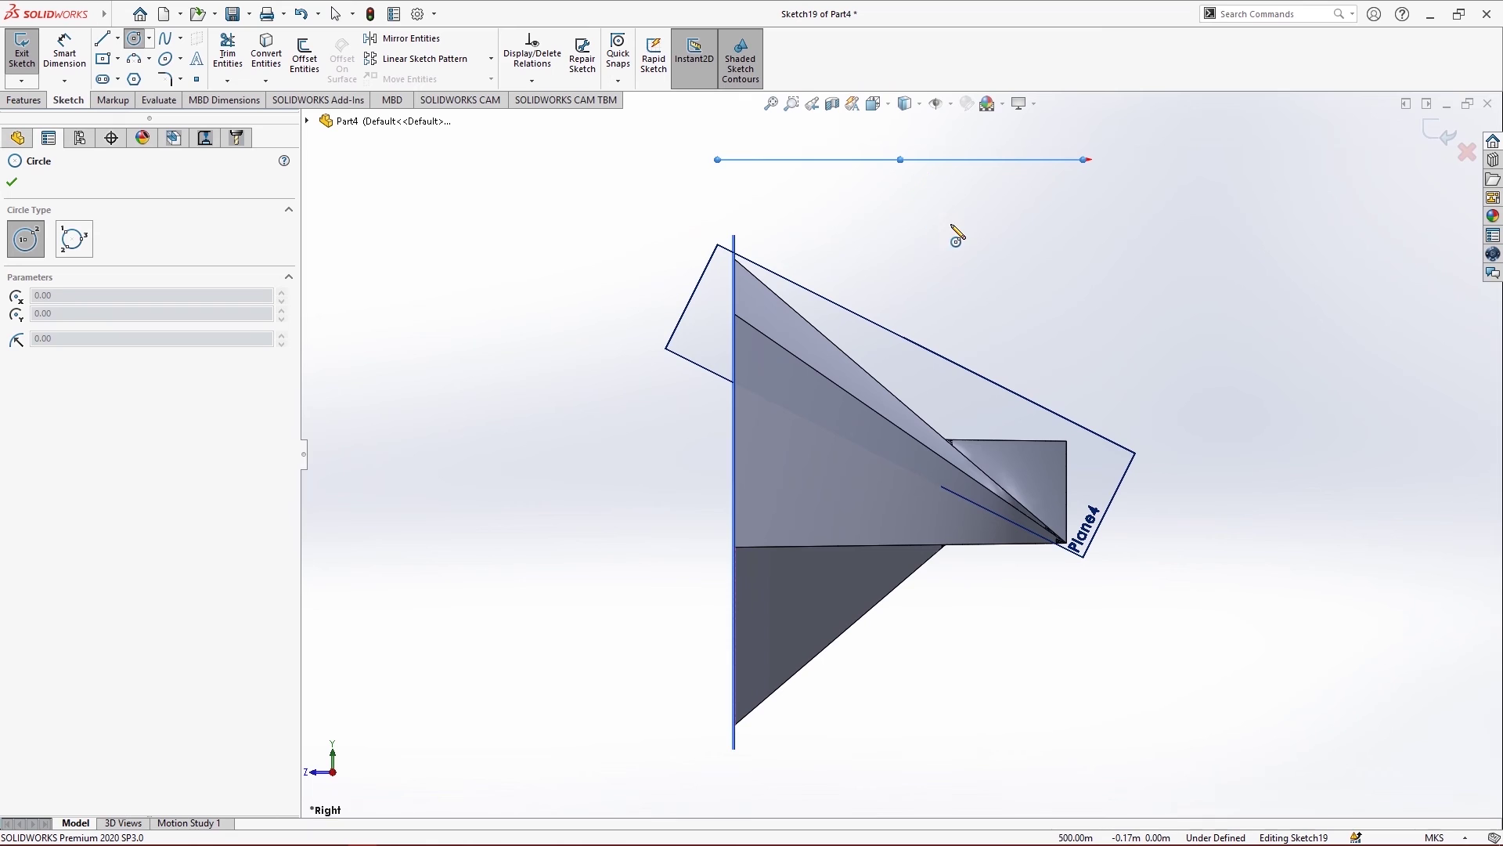
{"action": "middle_click_drag", "start_coordinate": [957, 234], "coordinate": [956, 587]}
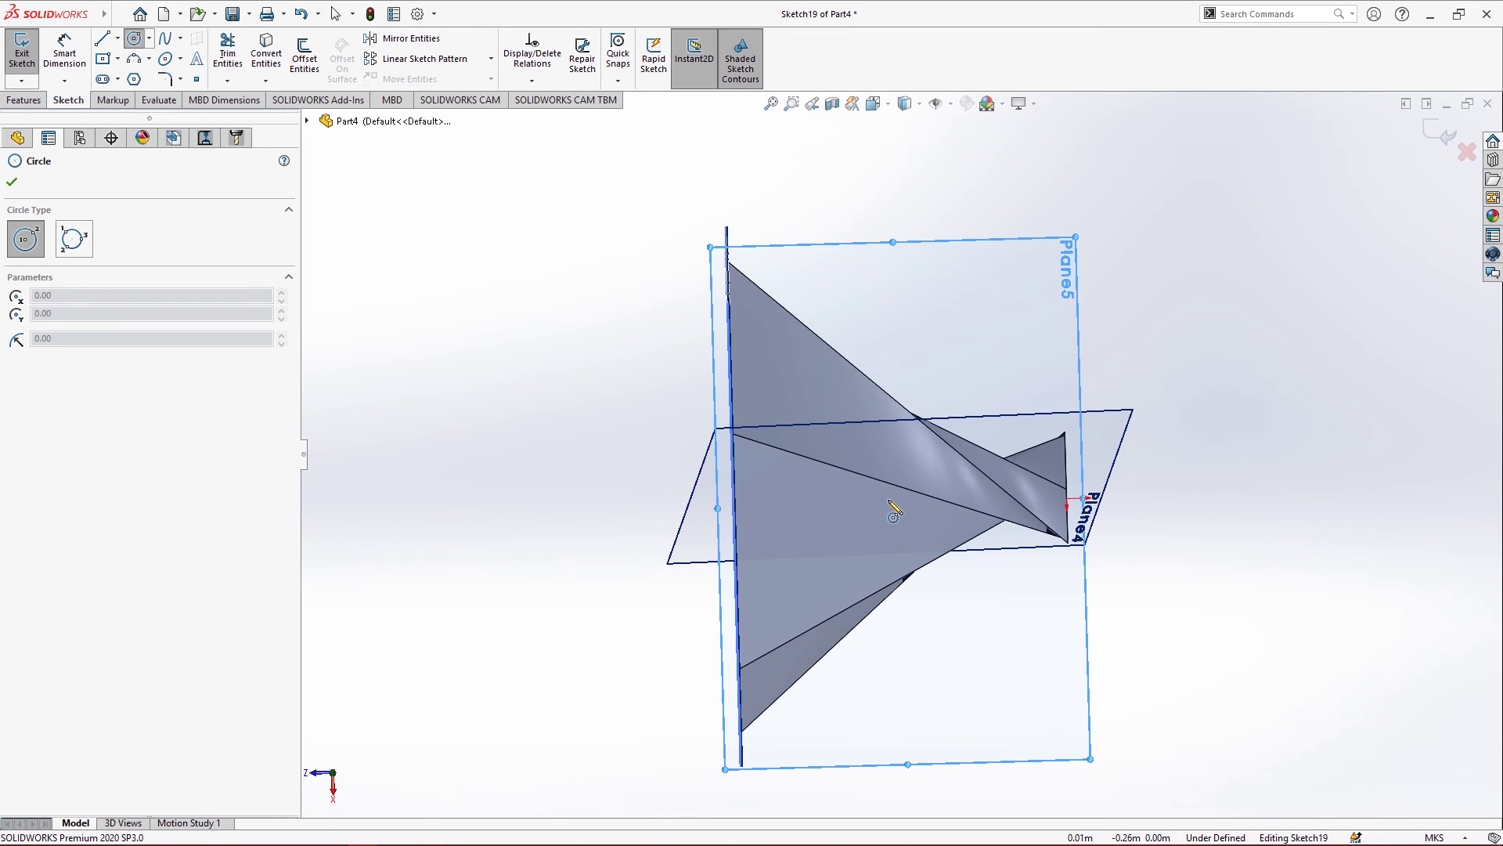
{"action": "left_click", "coordinate": [876, 485]}
{"action": "left_click", "coordinate": [930, 468]}
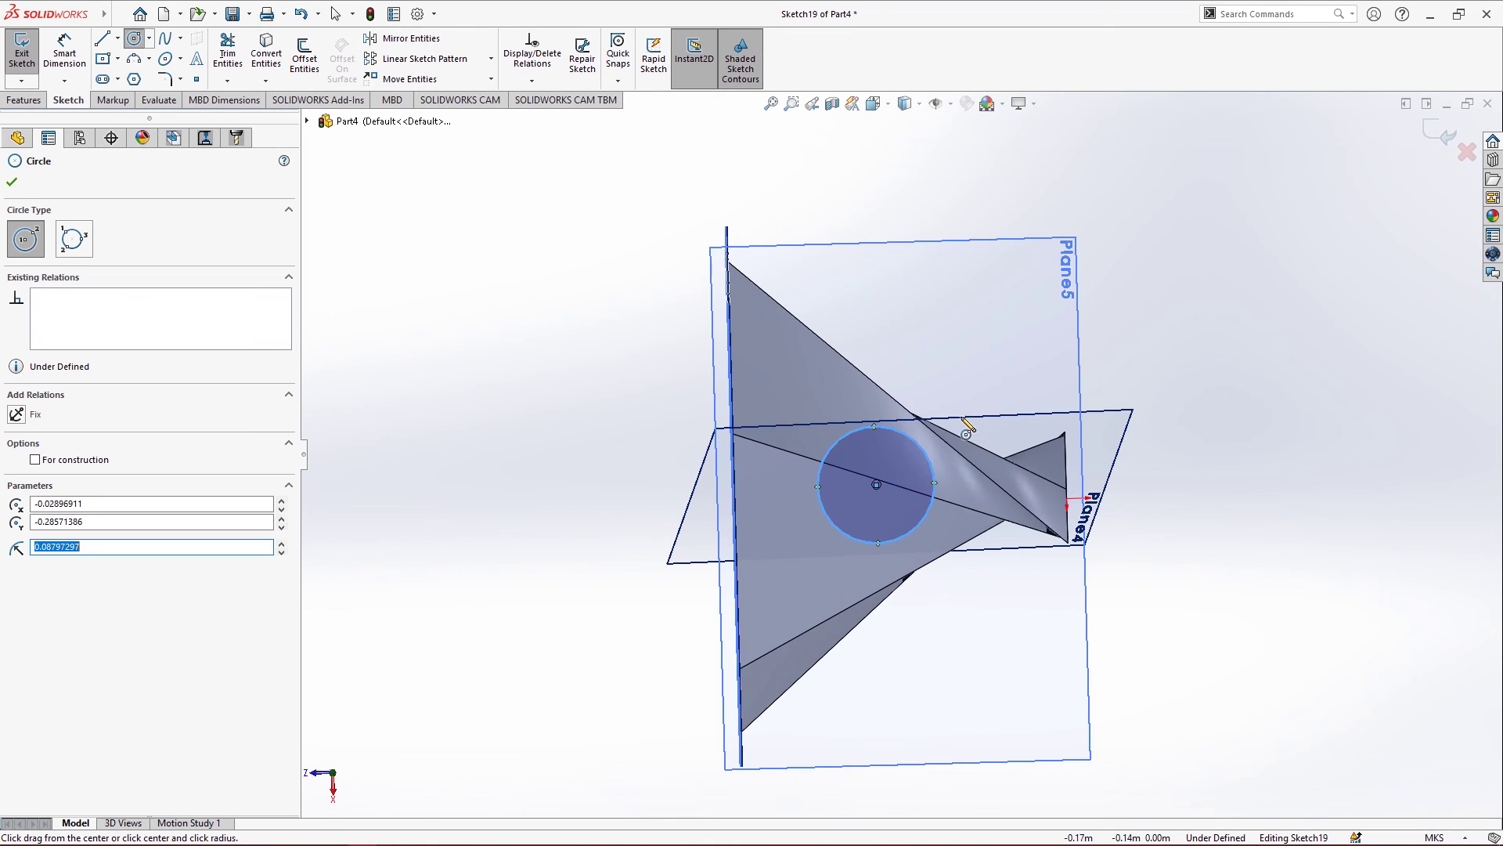
{"action": "left_click", "coordinate": [9, 183]}
{"action": "left_click", "coordinate": [411, 321]}
{"action": "scroll", "coordinate": [792, 426], "scroll_direction": "up", "scroll_amount": 3}
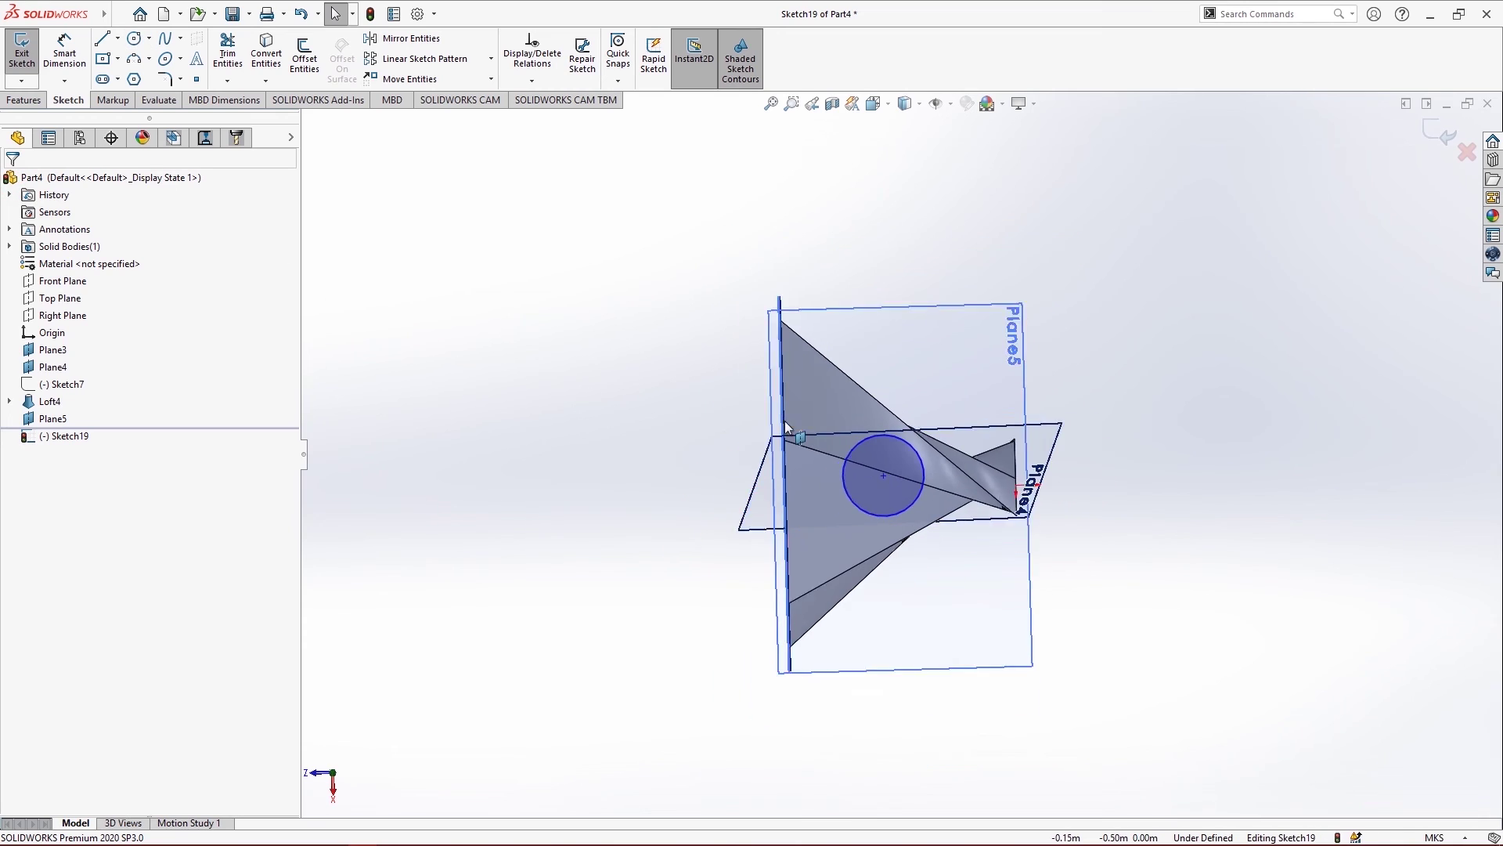
{"action": "middle_click_drag", "start_coordinate": [841, 472], "coordinate": [617, 470]}
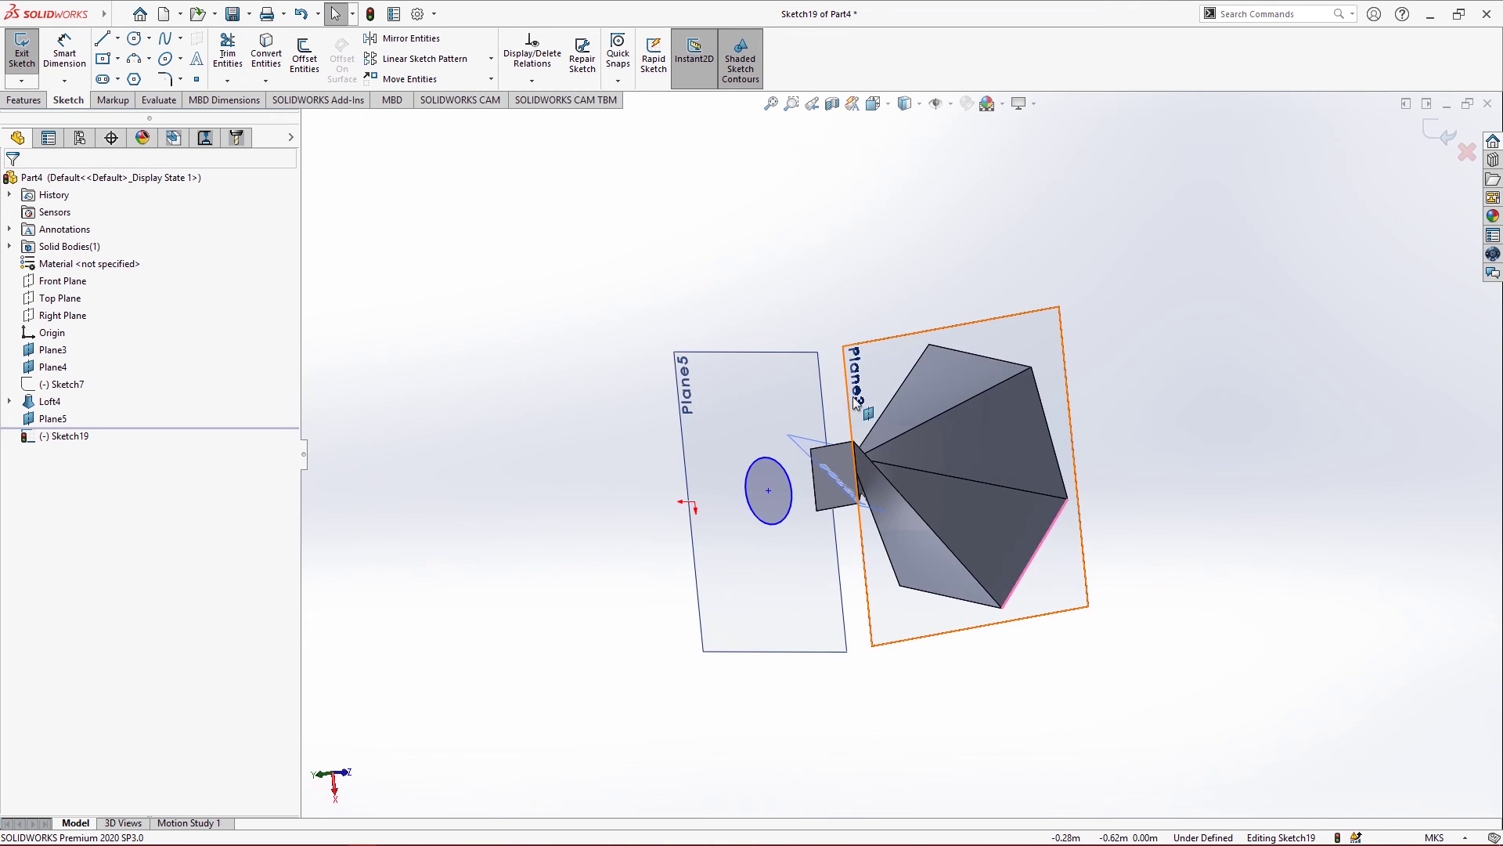
{"action": "mouse_move", "coordinate": [3, 6]}
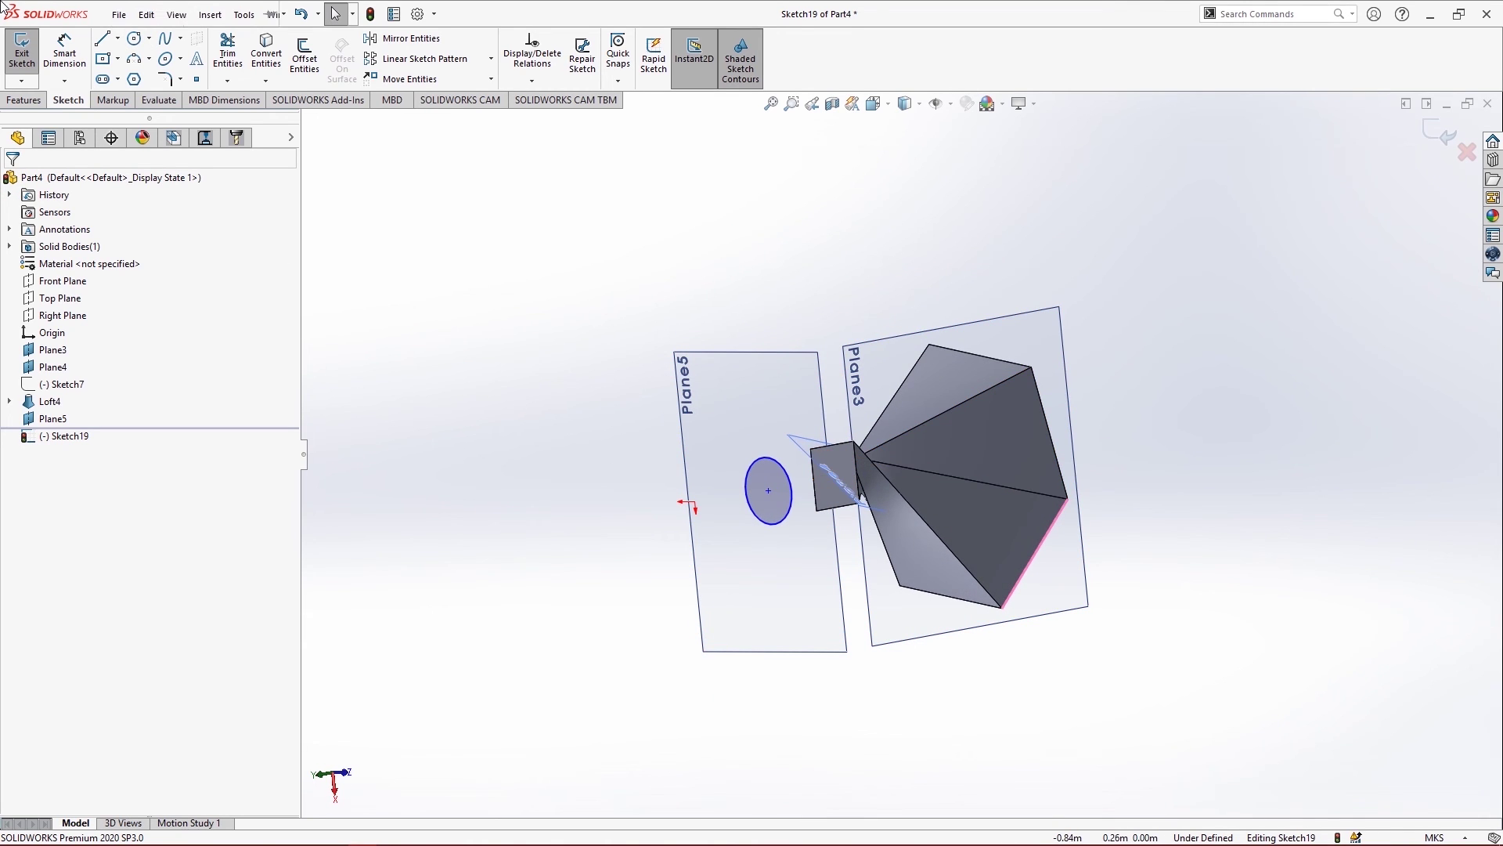
{"action": "left_click", "coordinate": [21, 48]}
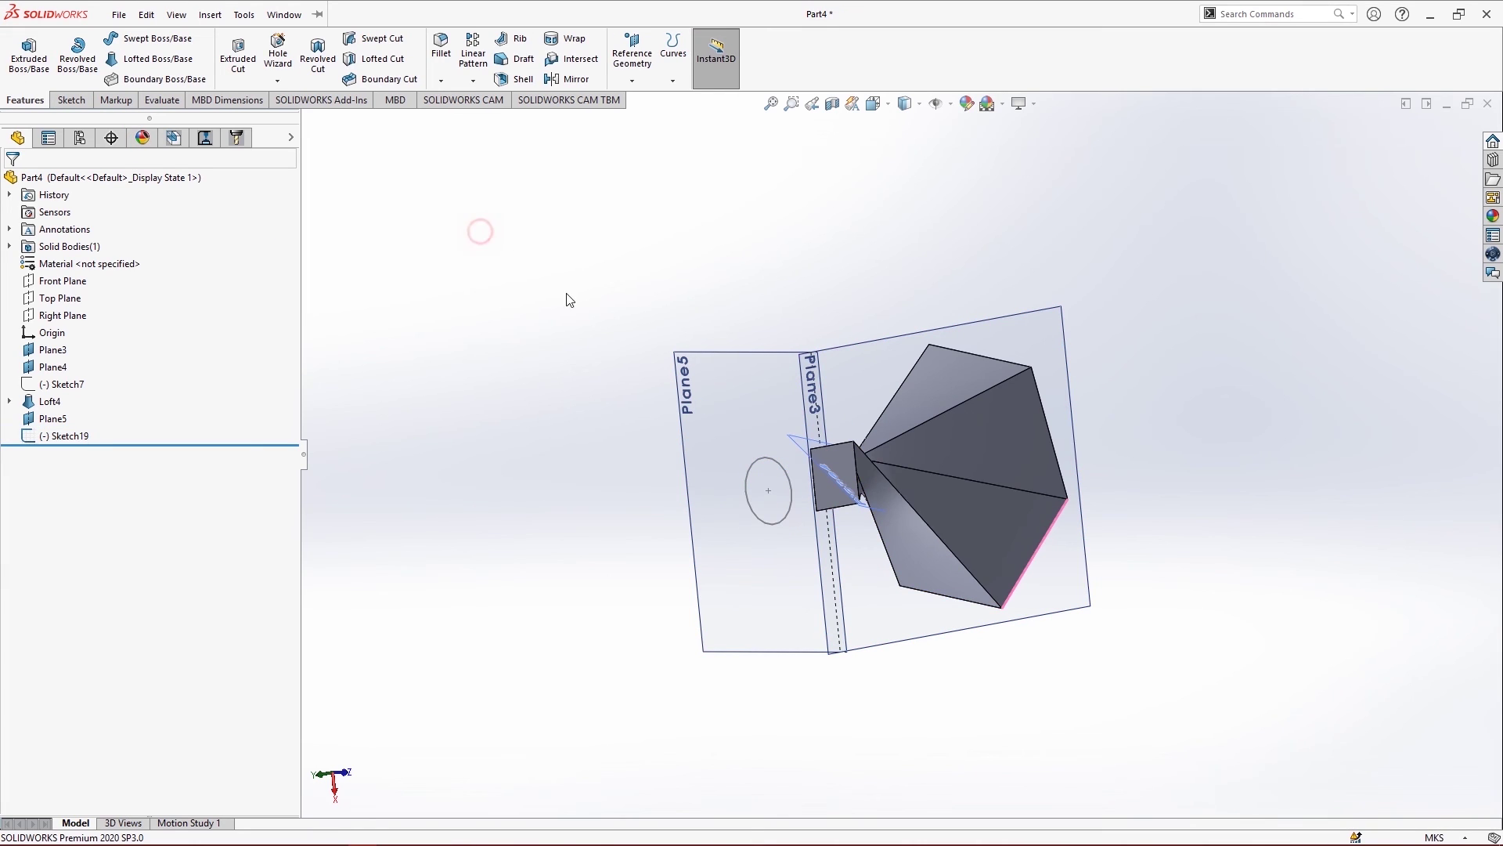
Start a reference plane offset from Plane5, with the offset flipped toward the loft
{"action": "left_click", "coordinate": [637, 63]}
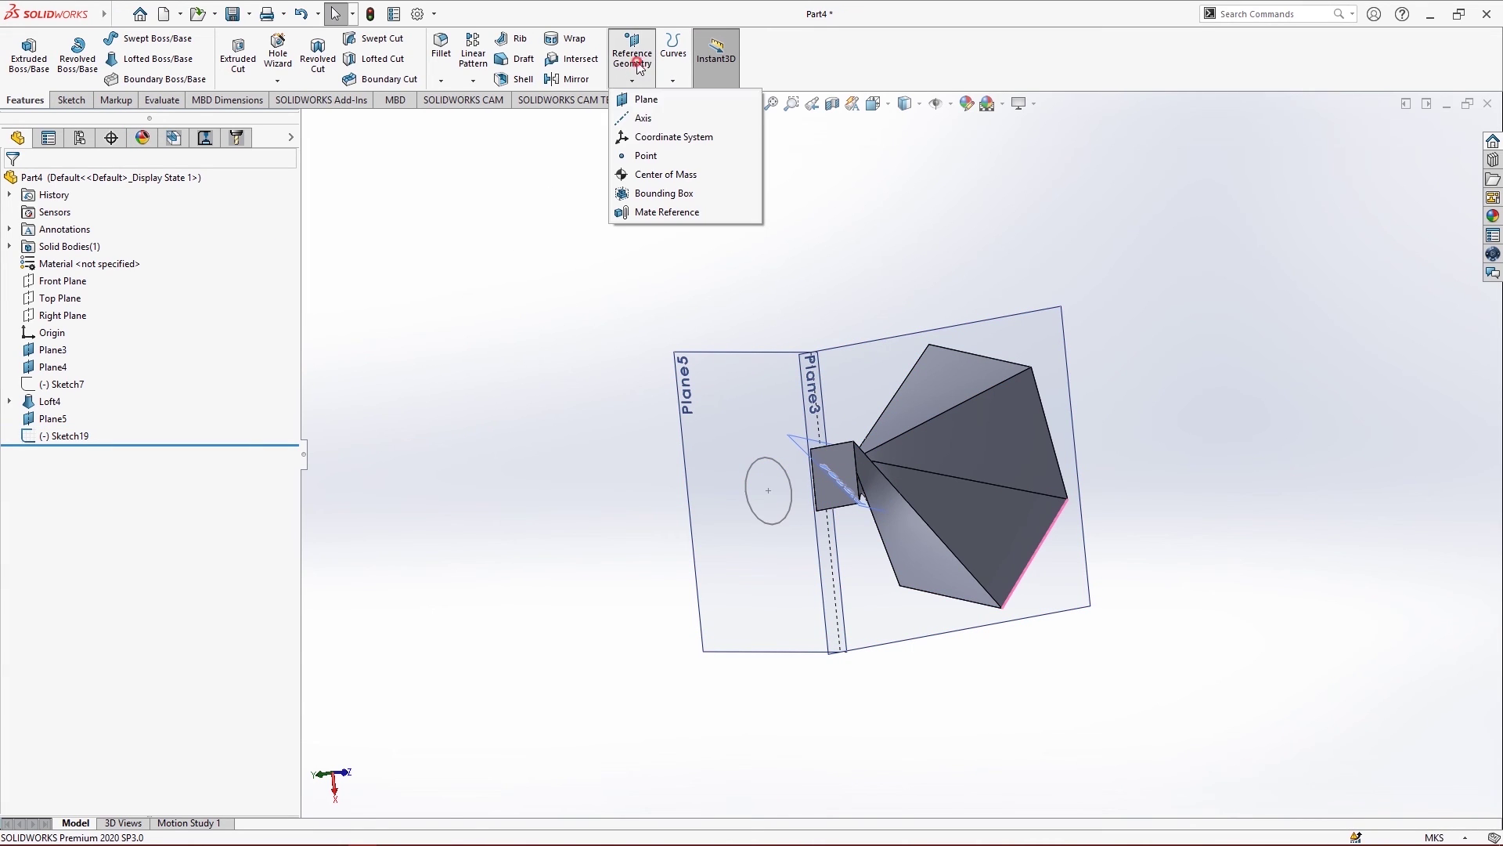
{"action": "left_click", "coordinate": [646, 100]}
{"action": "left_click", "coordinate": [750, 385]}
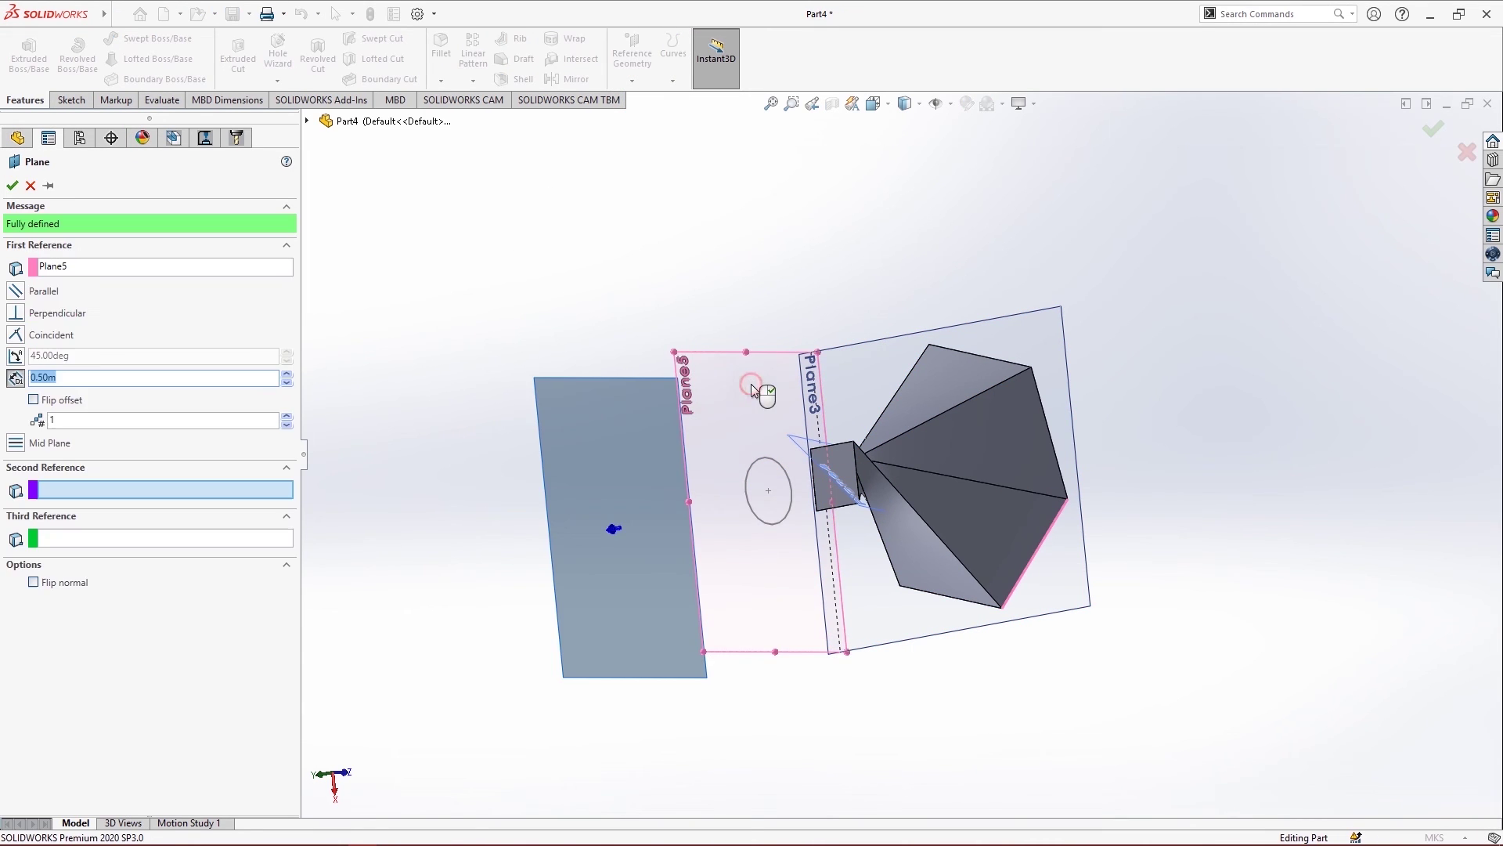
{"action": "left_click", "coordinate": [67, 400]}
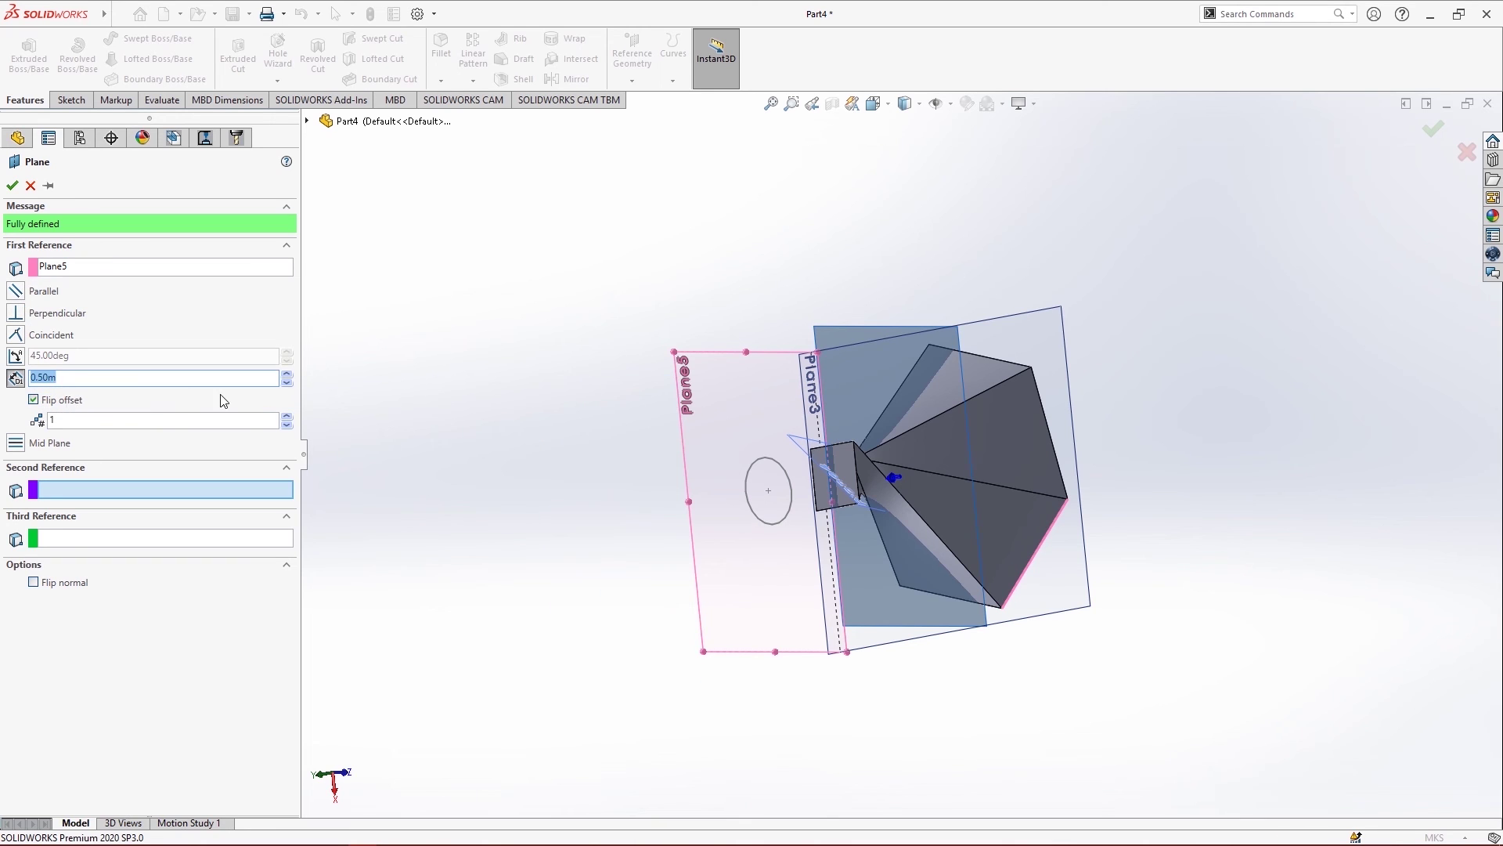
{"action": "middle_click_drag", "start_coordinate": [1241, 513], "coordinate": [1206, 448]}
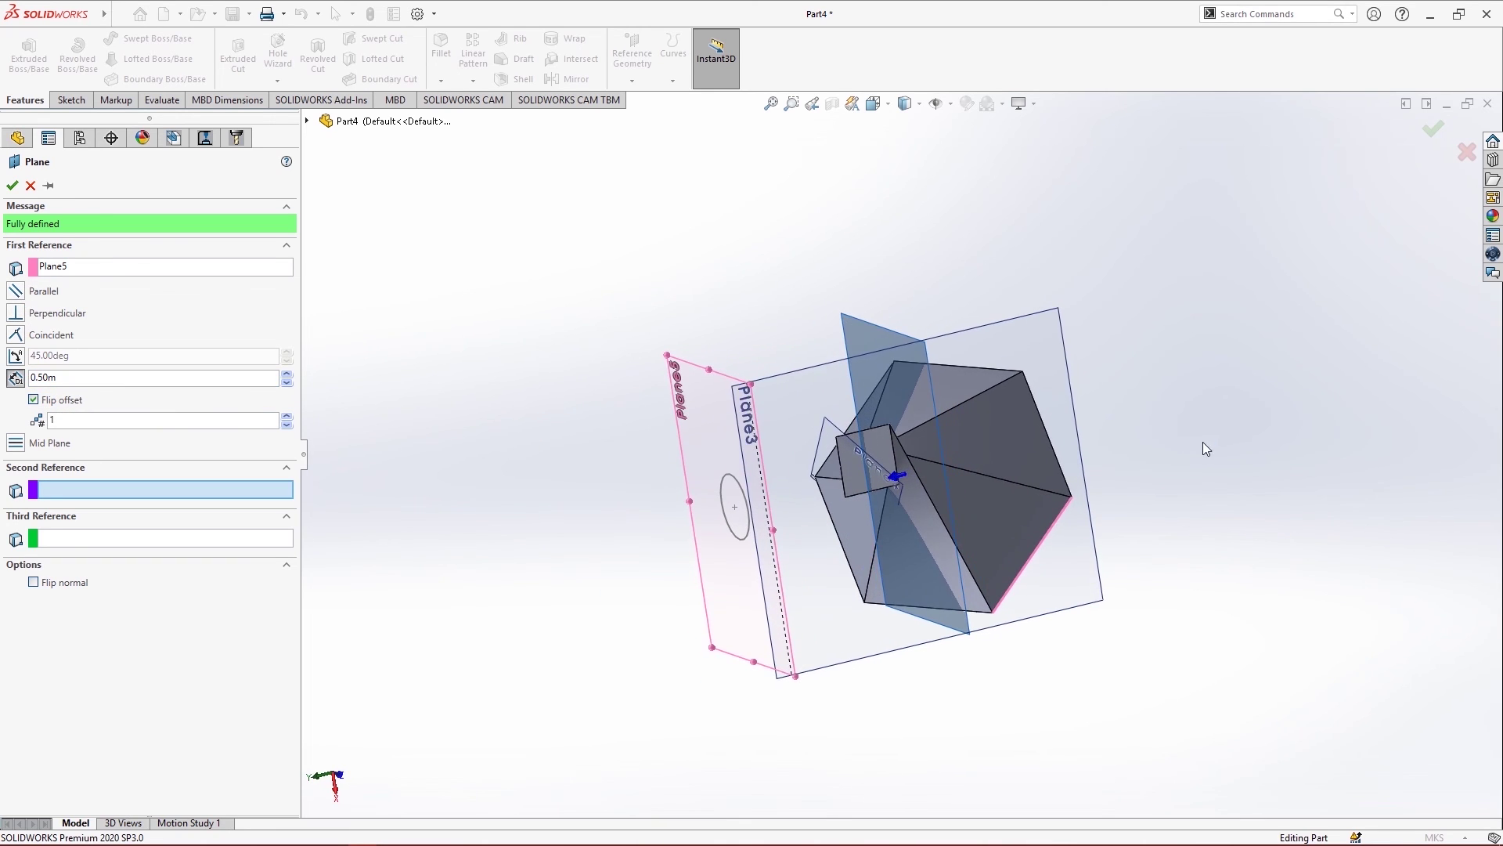
{"action": "left_click", "coordinate": [900, 476]}
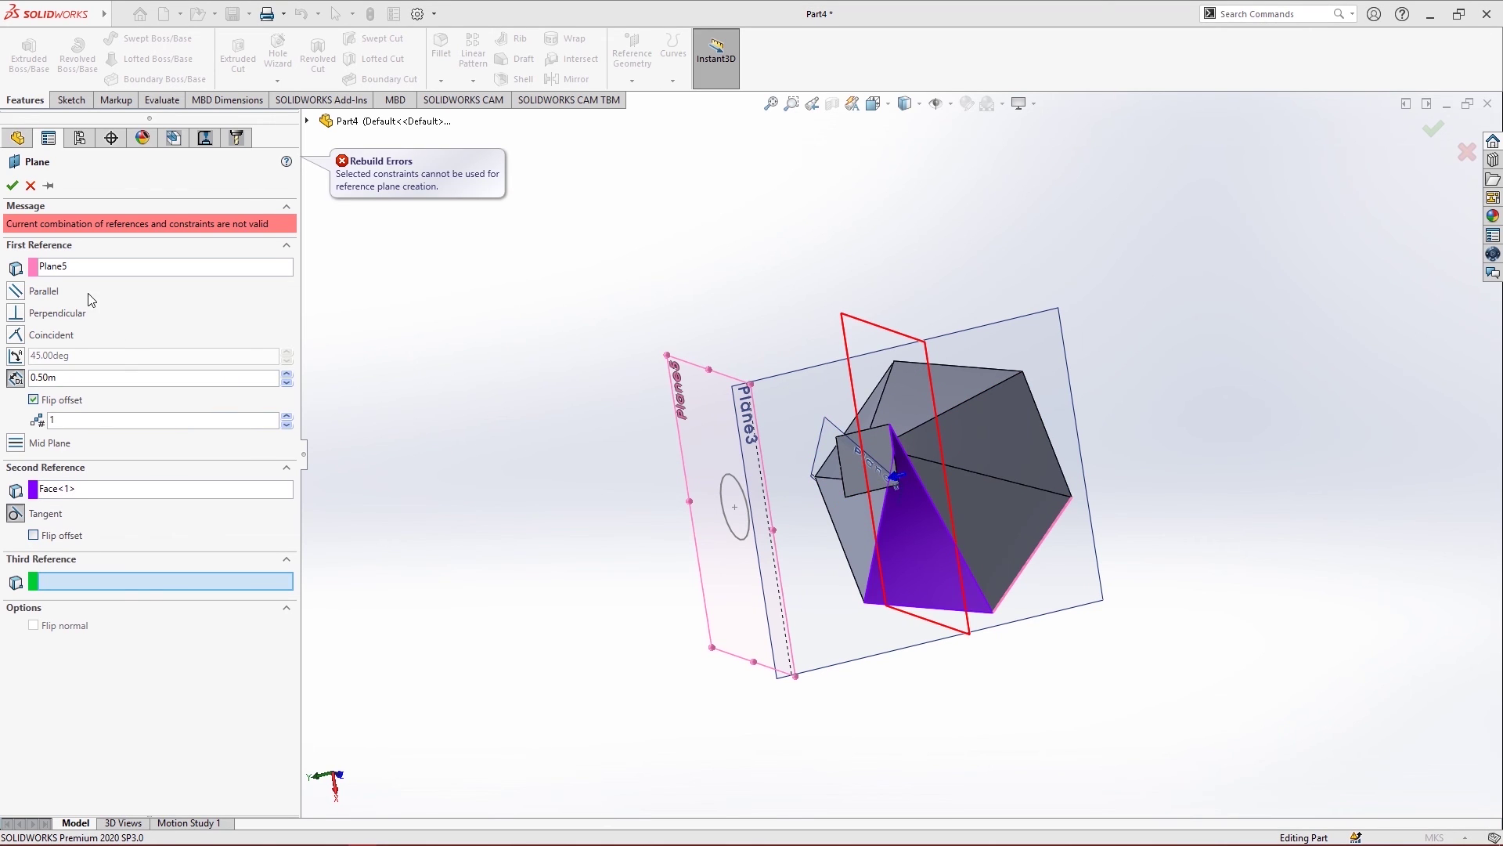
{"action": "left_click", "coordinate": [105, 490]}
{"action": "right_click", "coordinate": [102, 491]}
{"action": "left_click", "coordinate": [125, 499]}
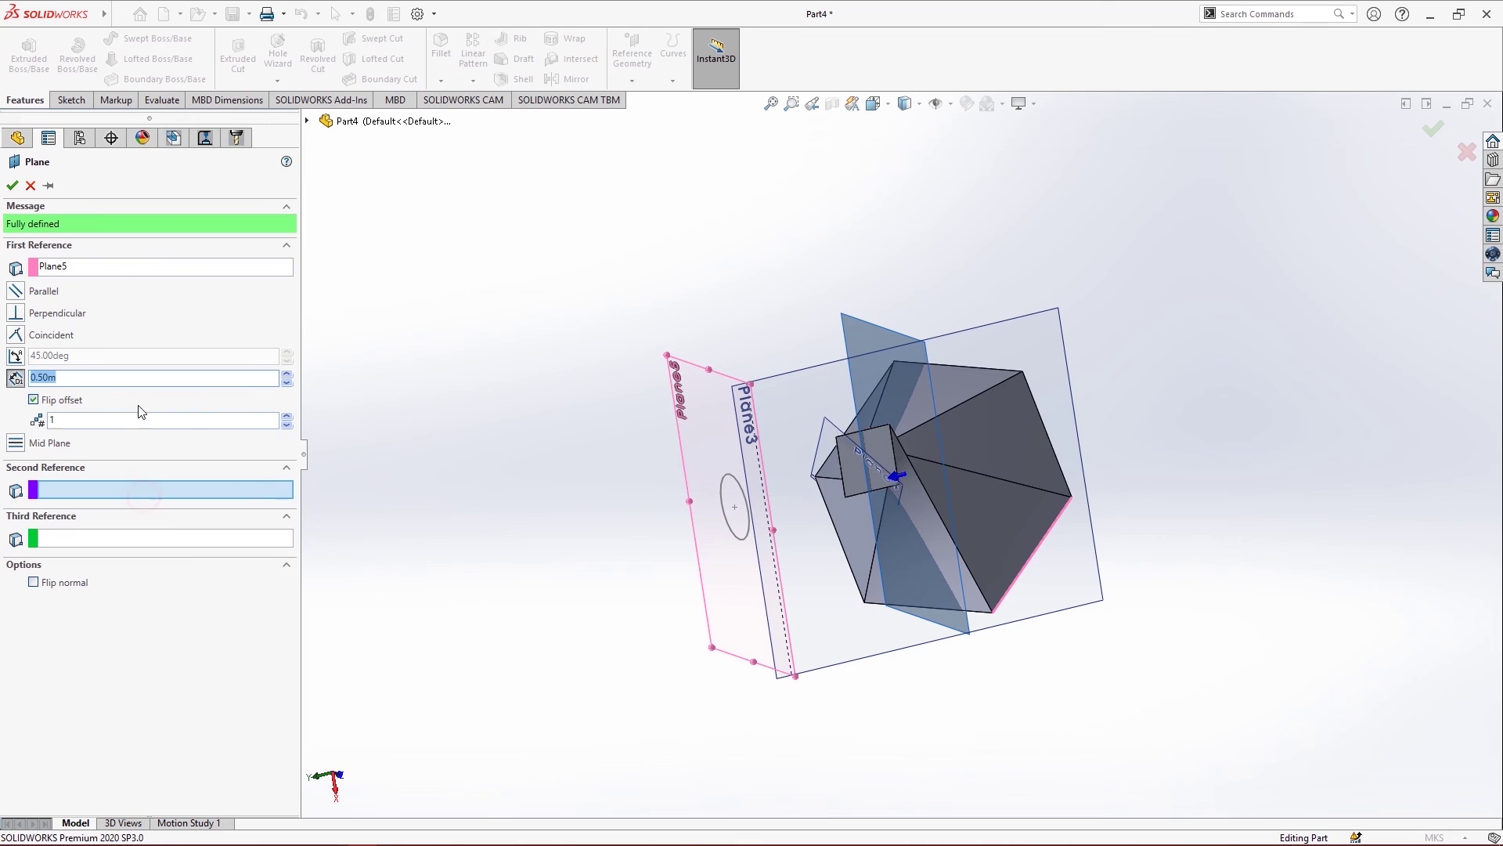
Set the new plane's offset from Plane5 to 0.88 m and create it on the loft's far side
{"action": "left_click", "coordinate": [287, 375]}
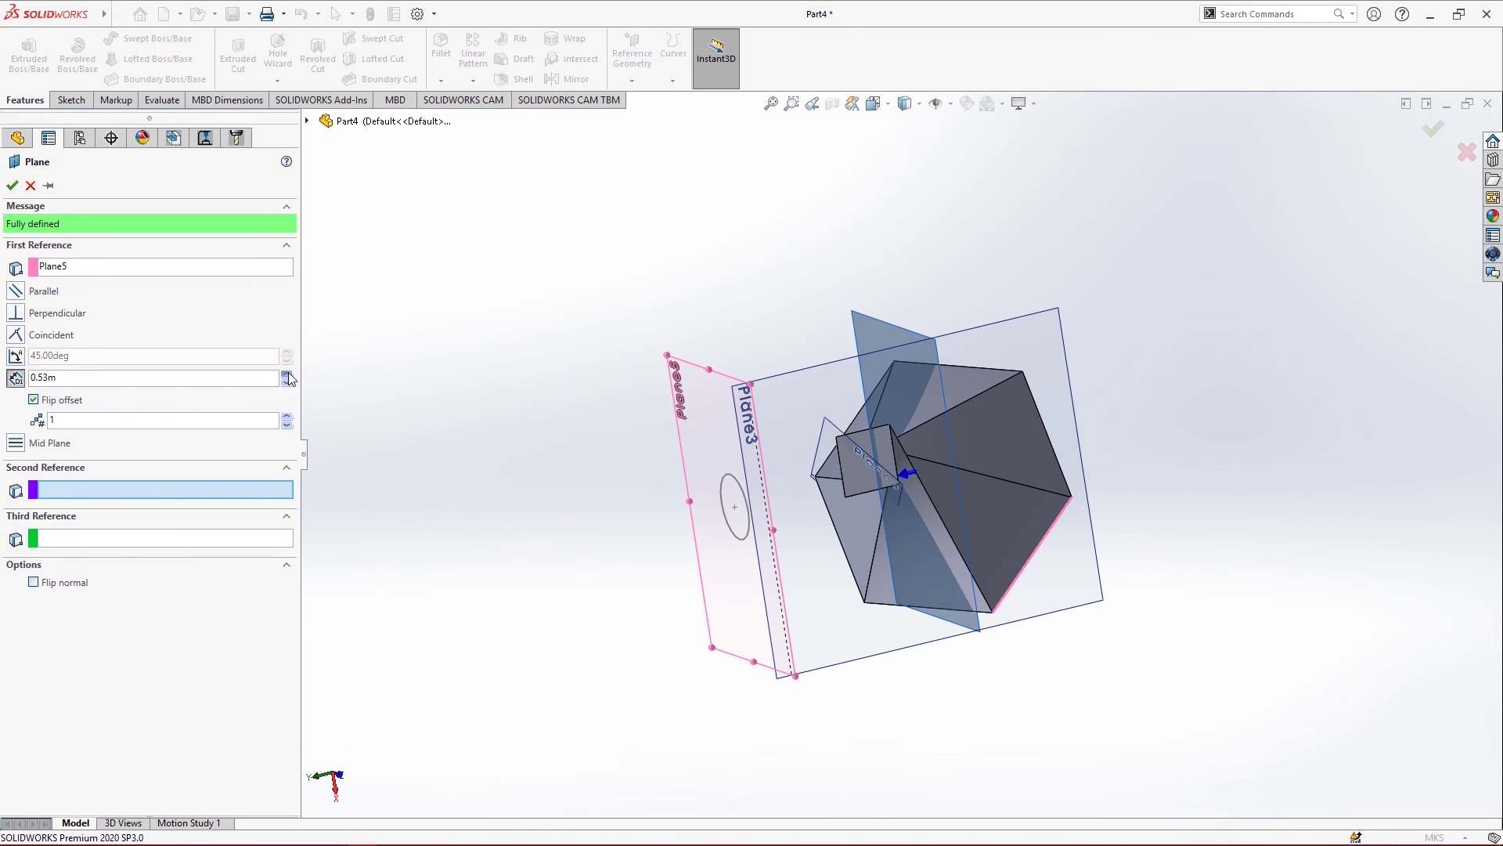
{"action": "left_click_drag", "start_coordinate": [287, 375], "coordinate": [288, 377]}
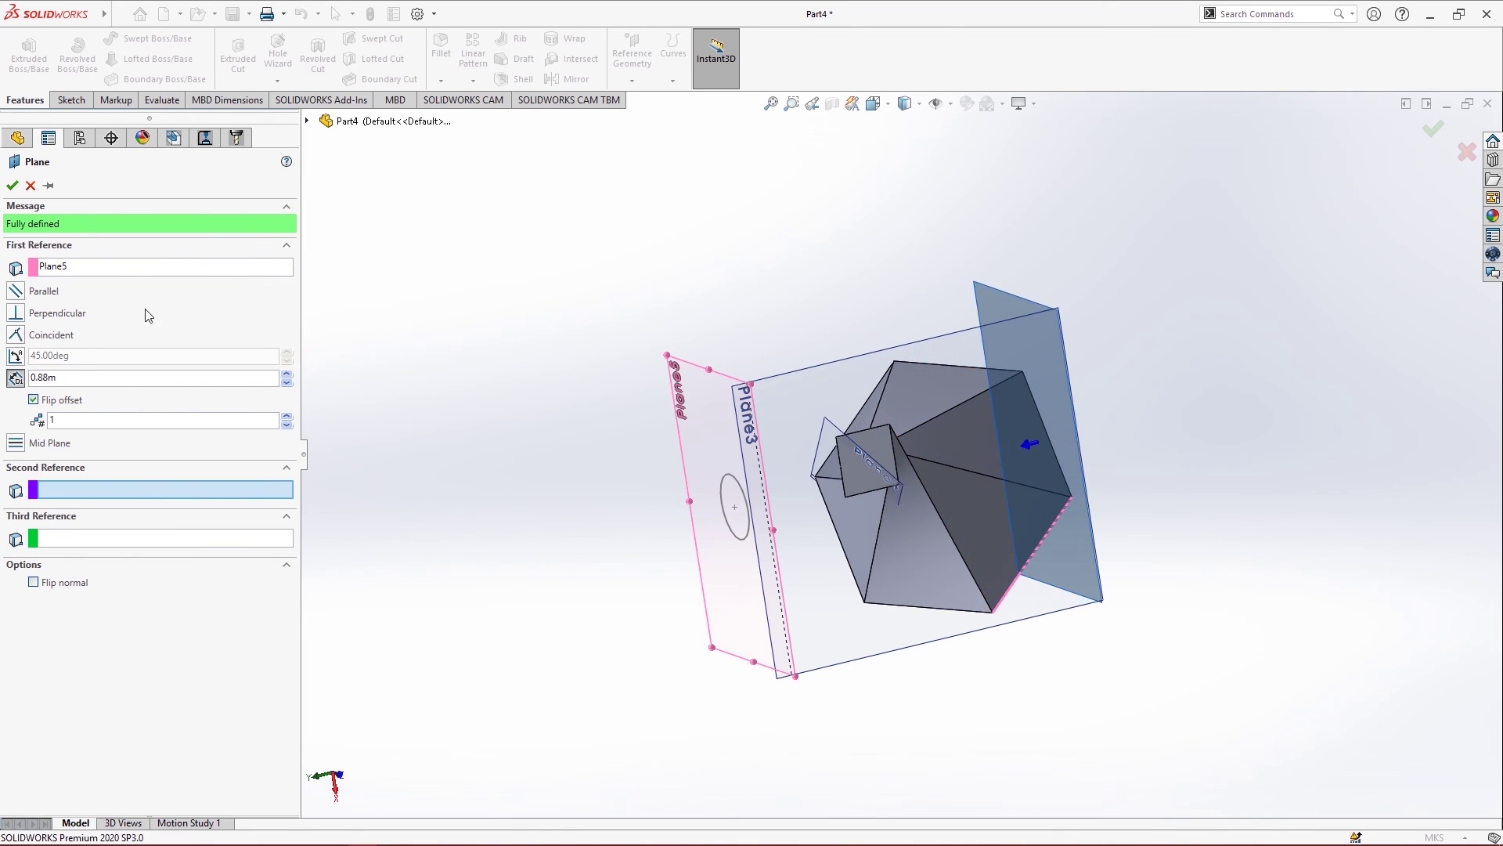
{"action": "left_click", "coordinate": [11, 185]}
Sketch an ellipse with radii of about 0.154 m and 0.03 m on Plane6, in line with the Plane5 circle, and exit the sketch
{"action": "right_click", "coordinate": [1030, 338]}
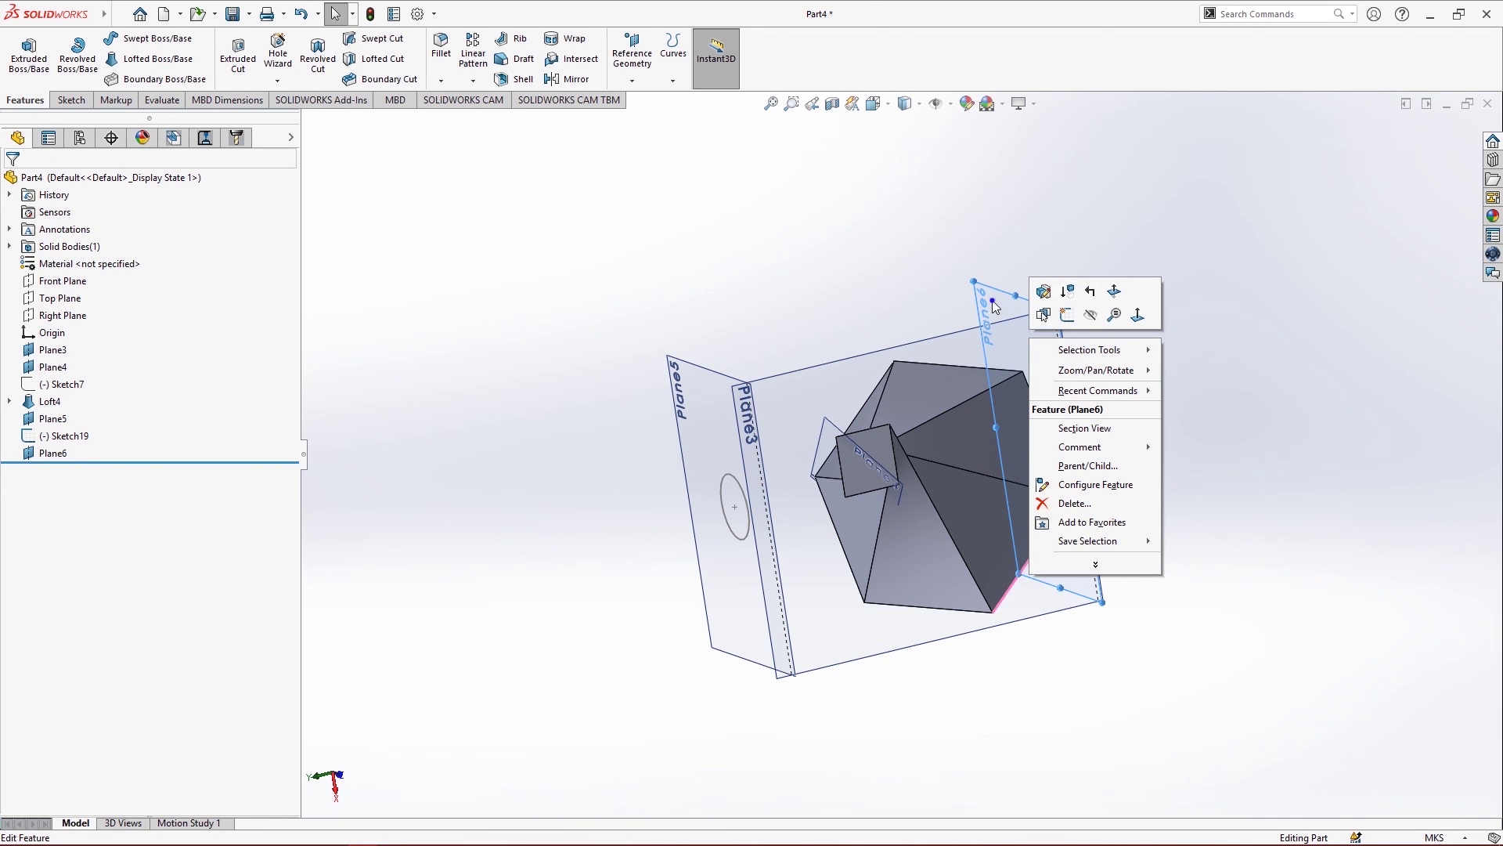
{"action": "left_click", "coordinate": [1067, 315]}
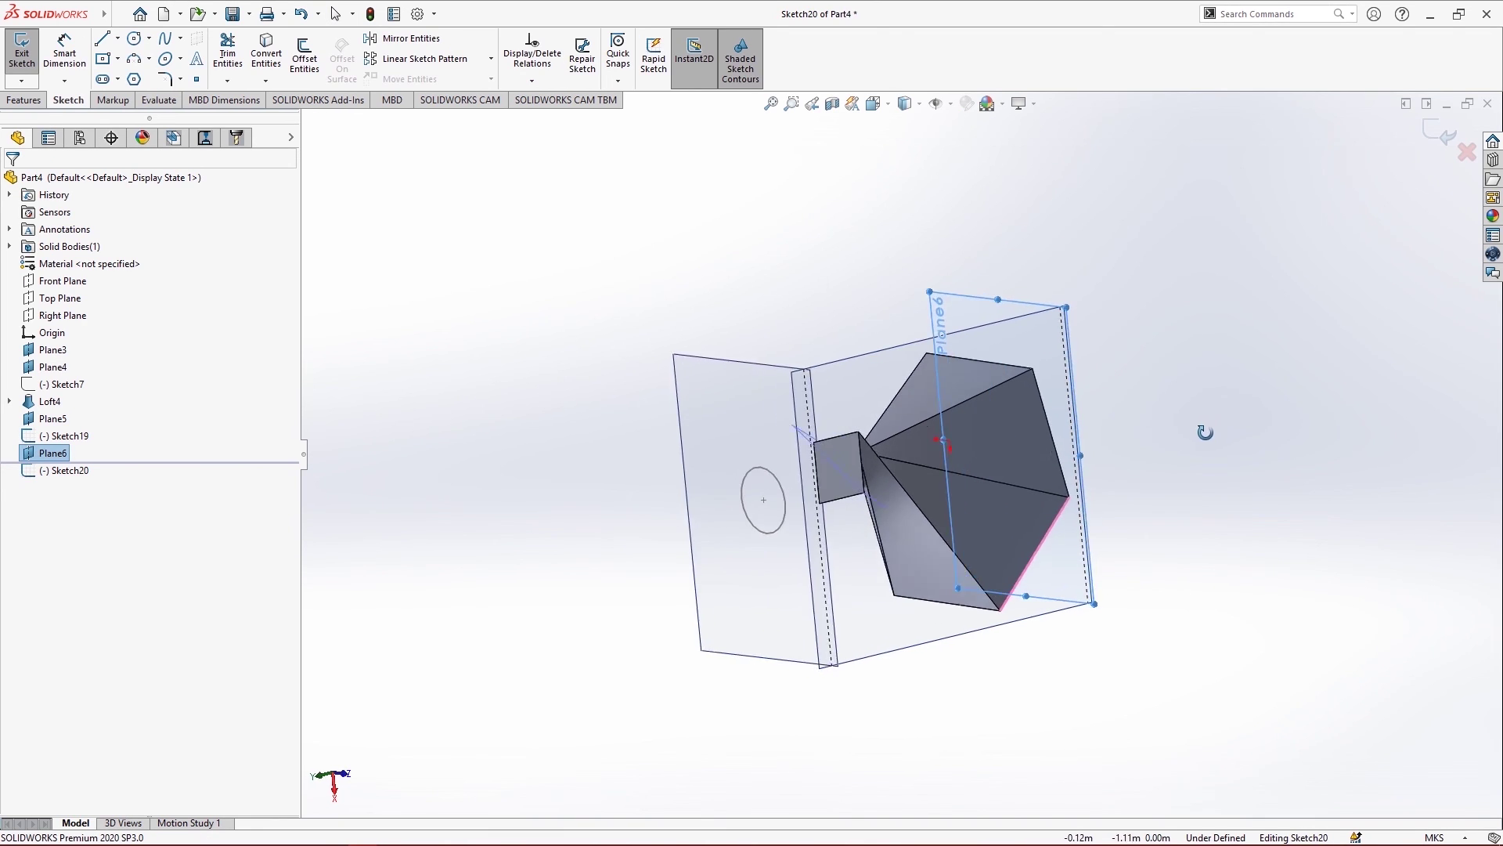
{"action": "middle_click_drag", "start_coordinate": [1205, 432], "coordinate": [1100, 454]}
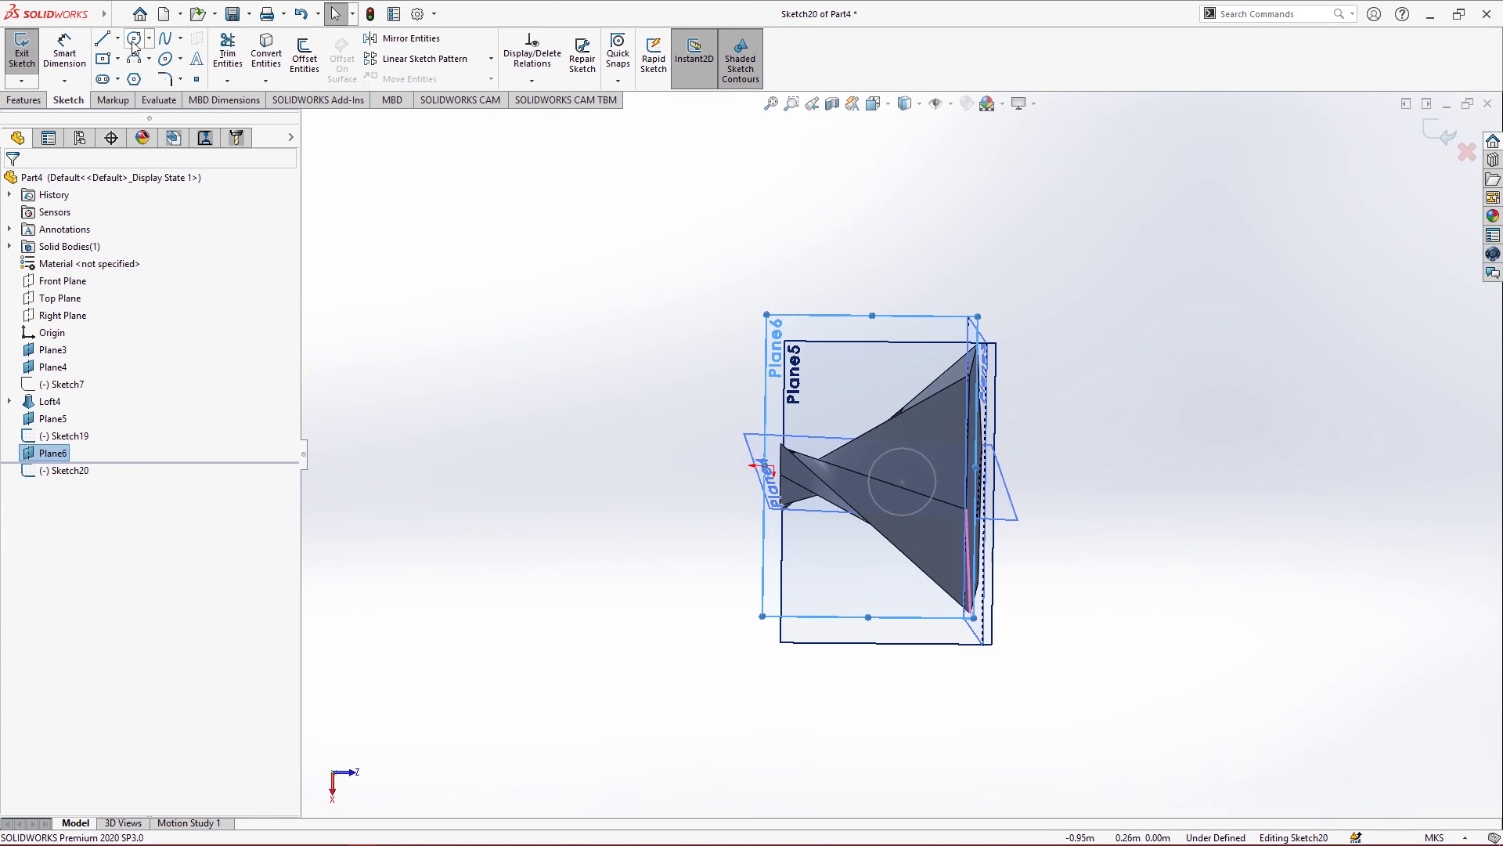
{"action": "left_click", "coordinate": [166, 68]}
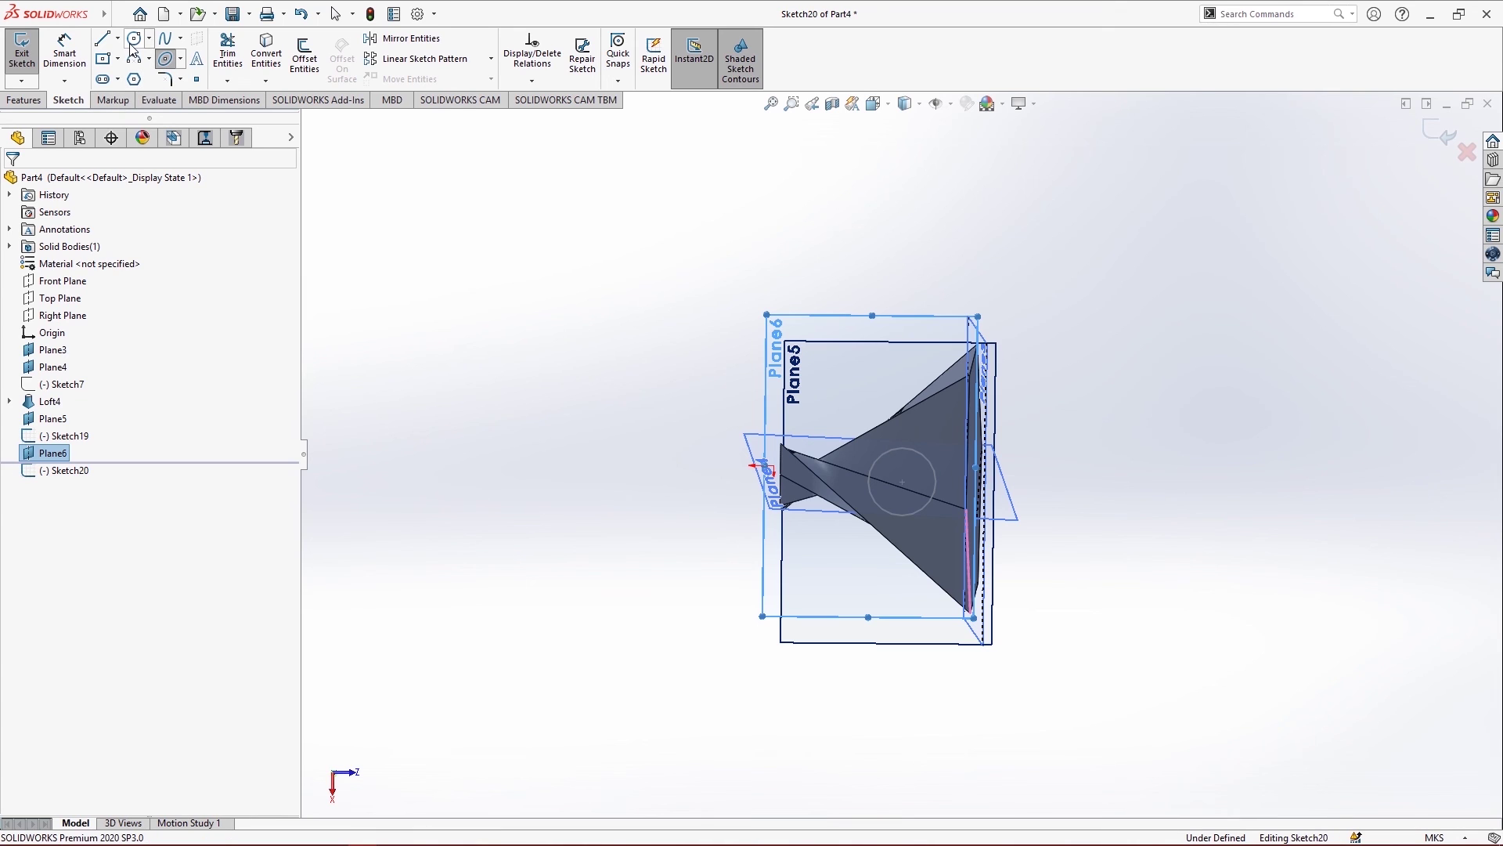
{"action": "left_click", "coordinate": [898, 491]}
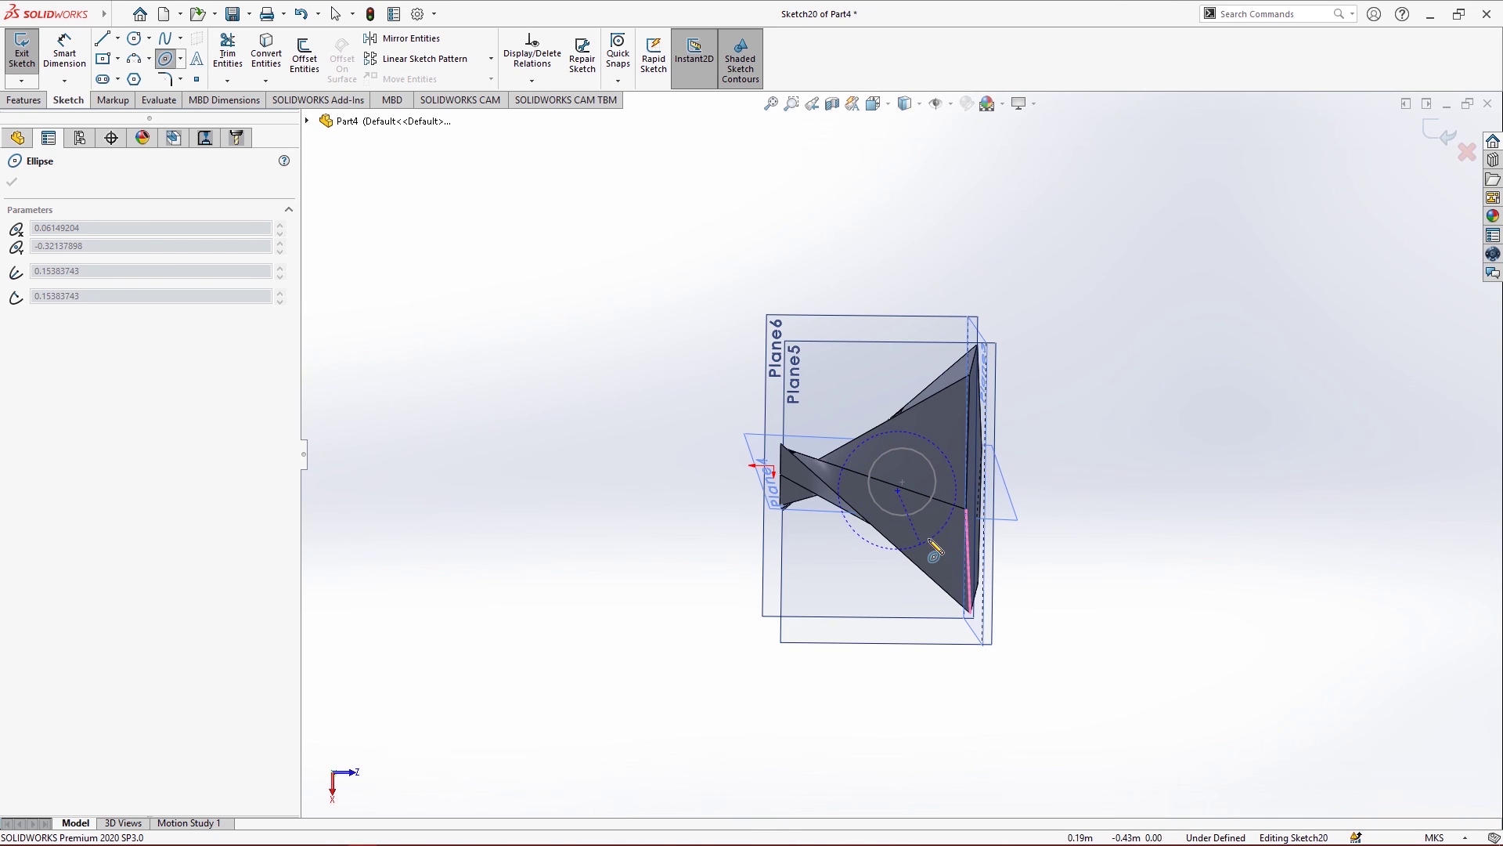
{"action": "left_click", "coordinate": [930, 542]}
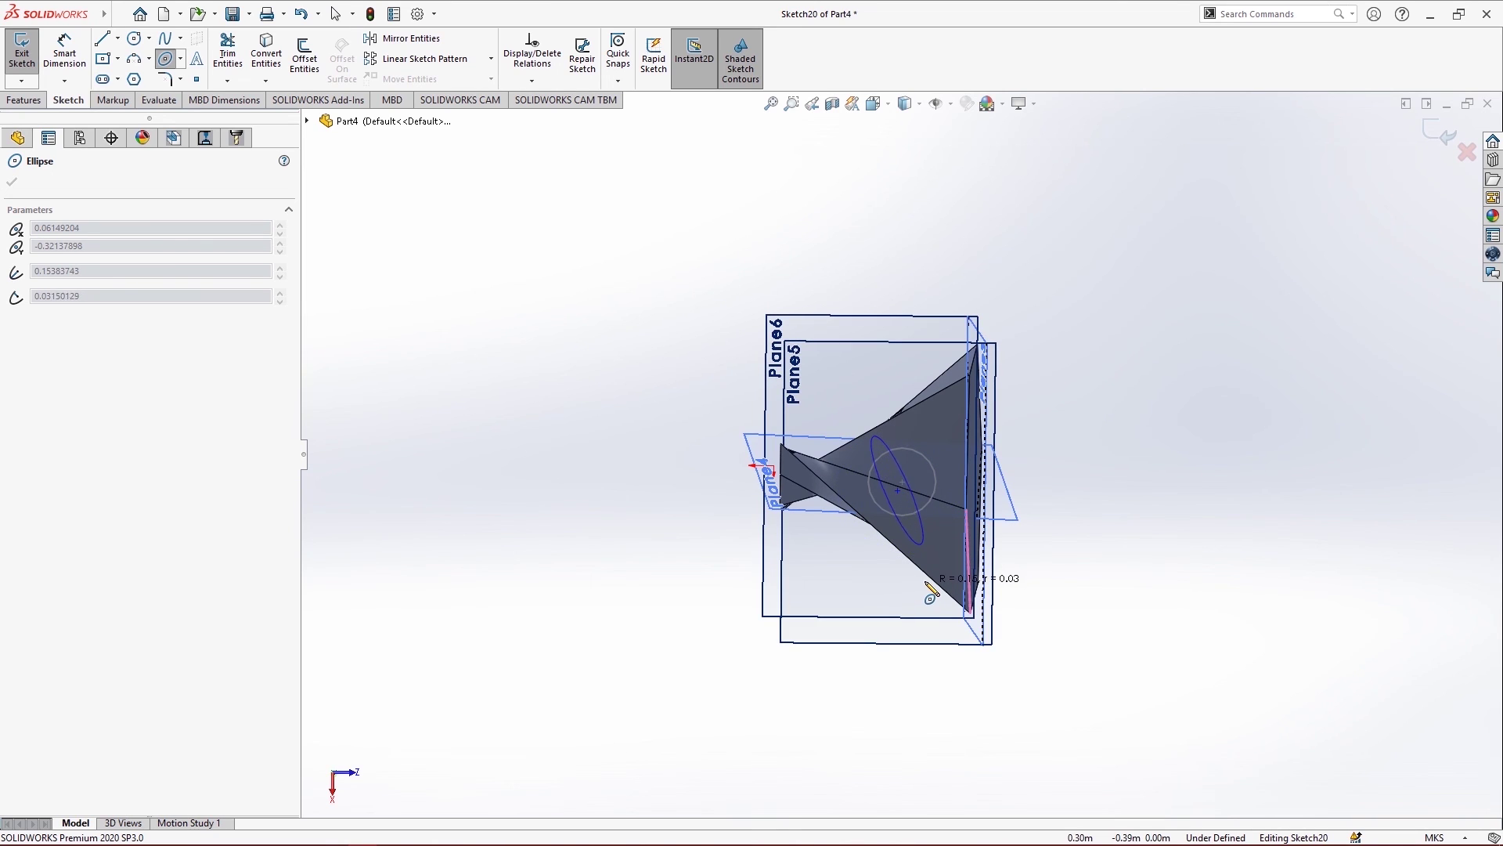
{"action": "left_click", "coordinate": [928, 578]}
{"action": "key", "text": "Escape"}
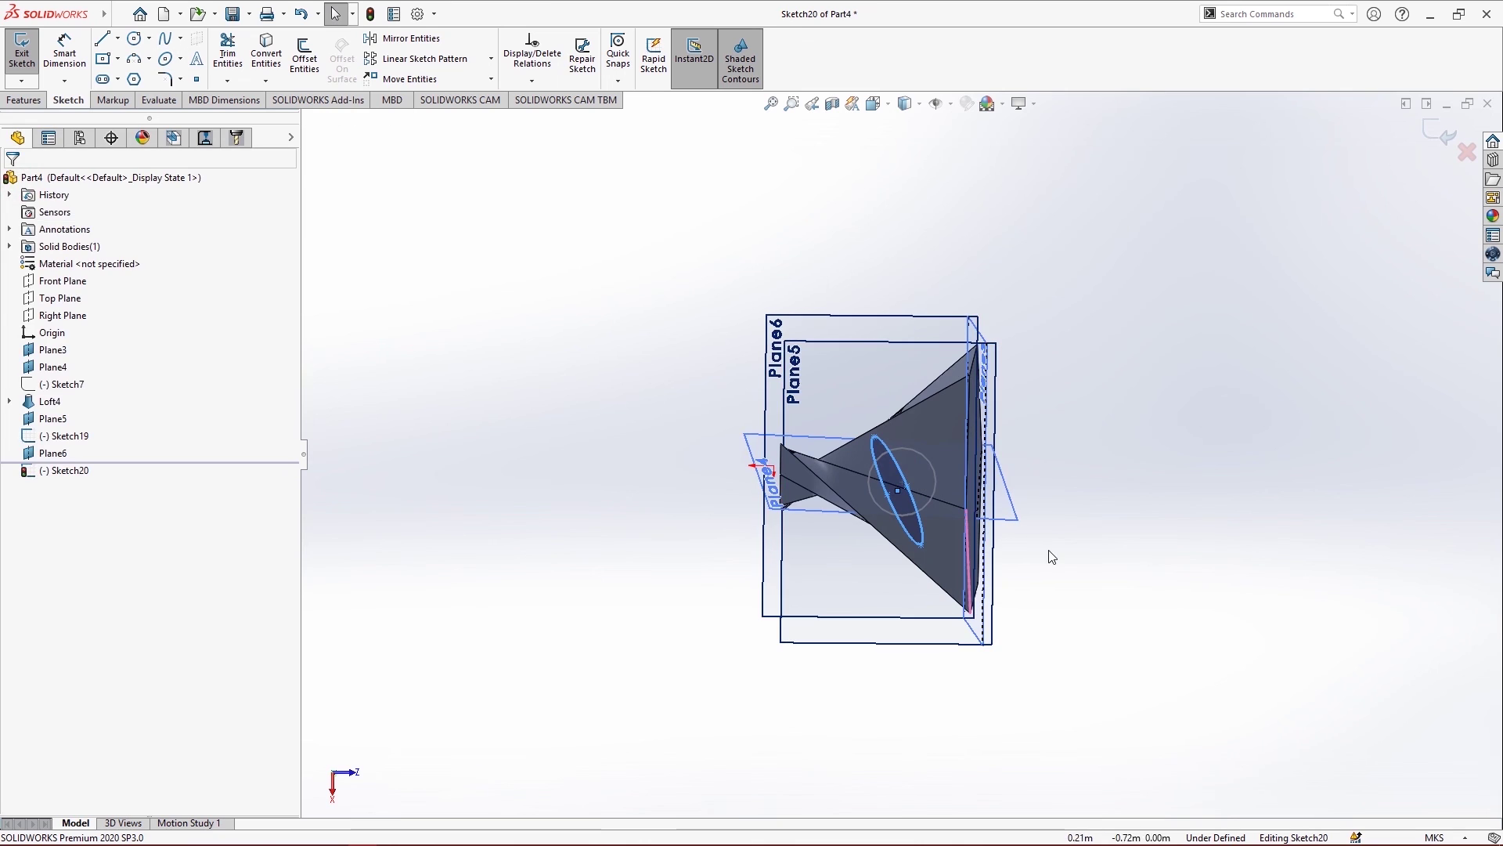
{"action": "middle_click_drag", "start_coordinate": [1049, 556], "coordinate": [1148, 334]}
{"action": "scroll", "coordinate": [1036, 425], "scroll_direction": "down", "scroll_amount": 4}
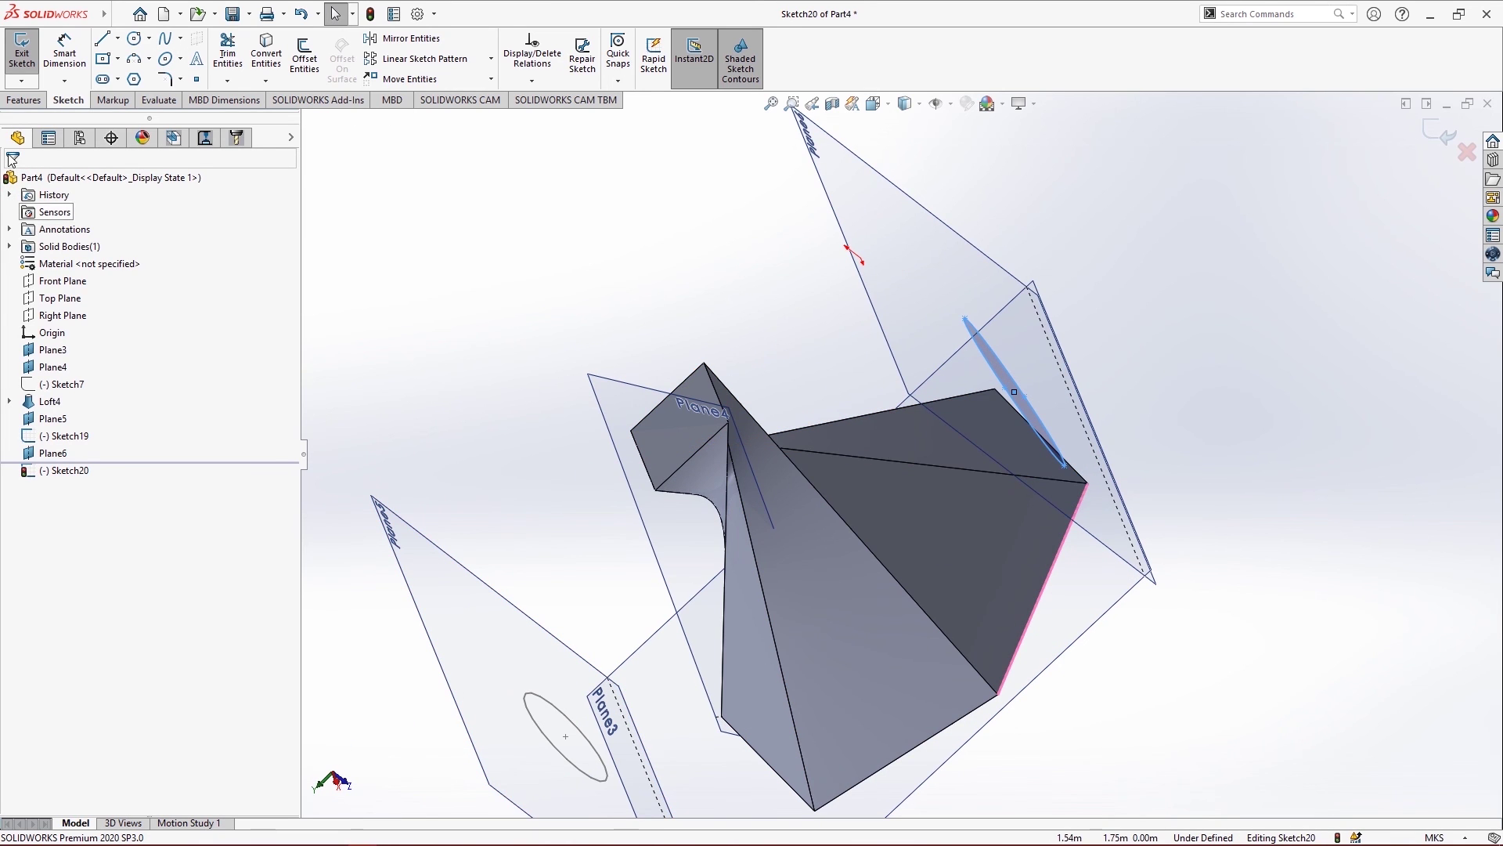
{"action": "left_click", "coordinate": [34, 106]}
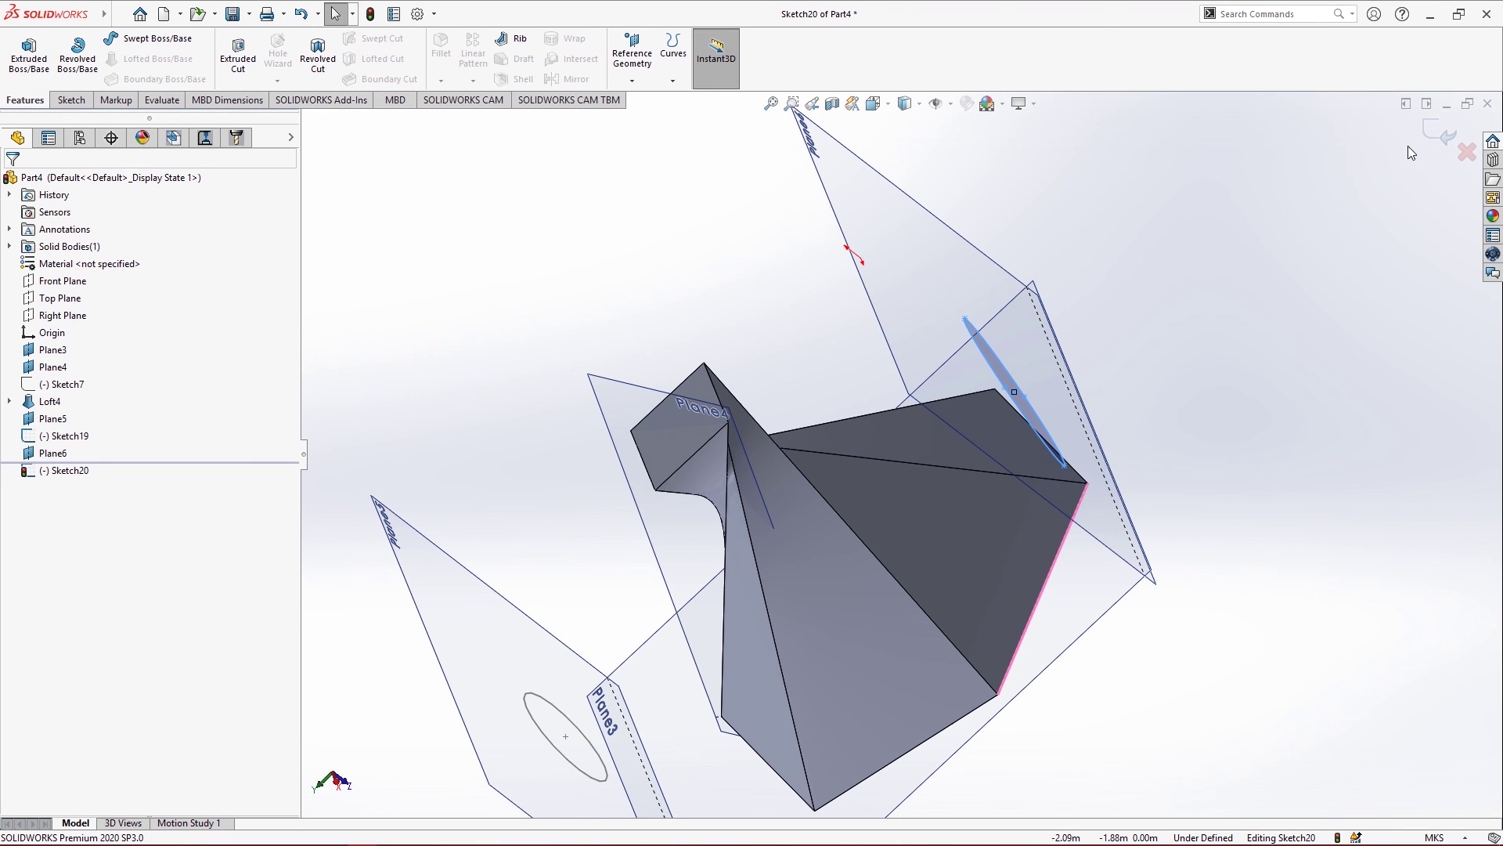
{"action": "left_click", "coordinate": [1439, 131]}
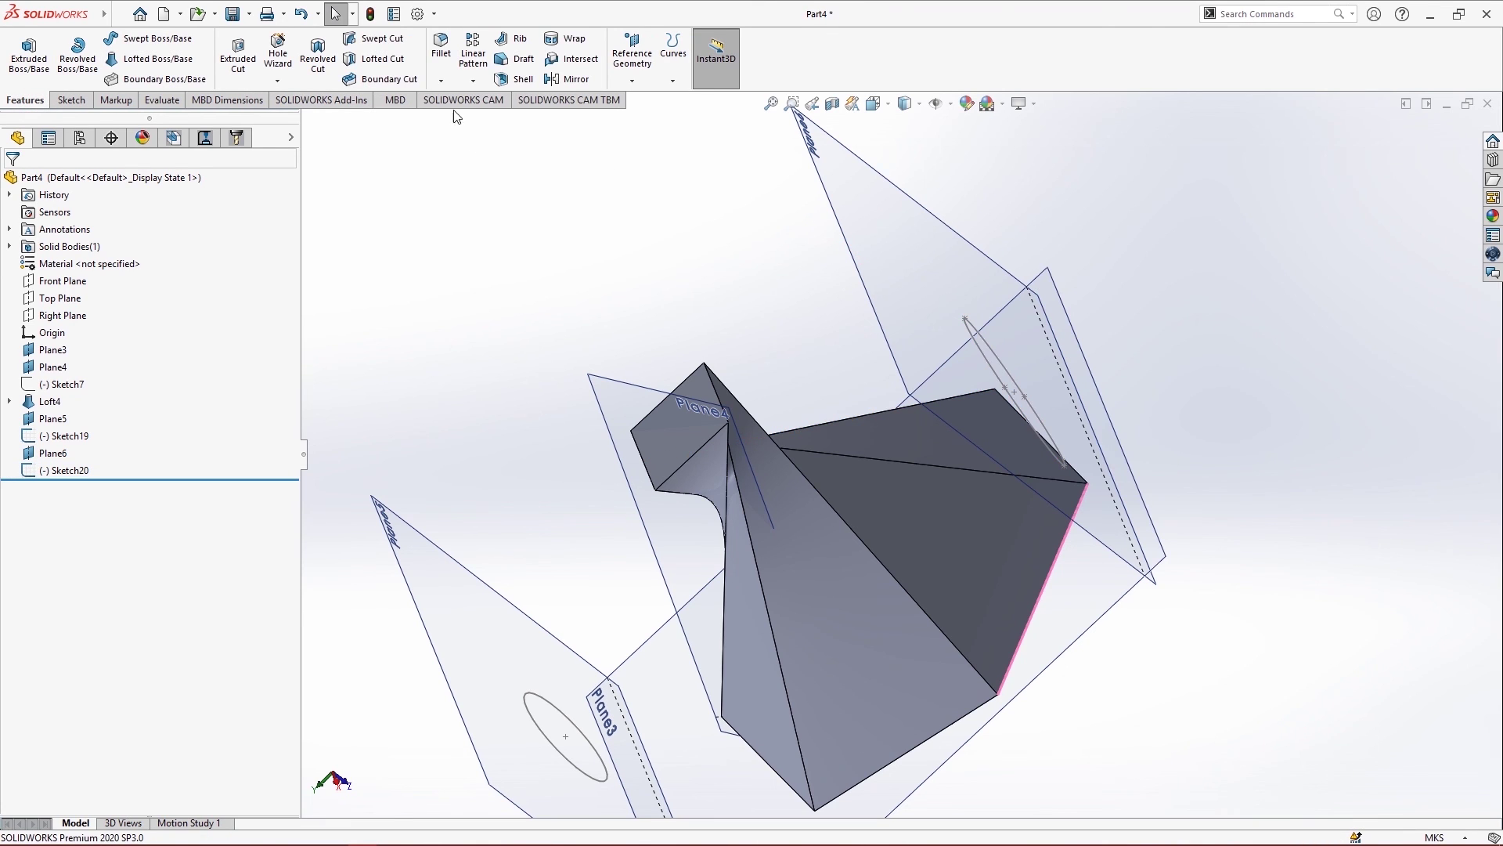
Create a lofted cut through the body from the Plane5 circle to the Plane6 ellipse, shifting the connector point slightly along the circle
{"action": "left_click", "coordinate": [386, 61]}
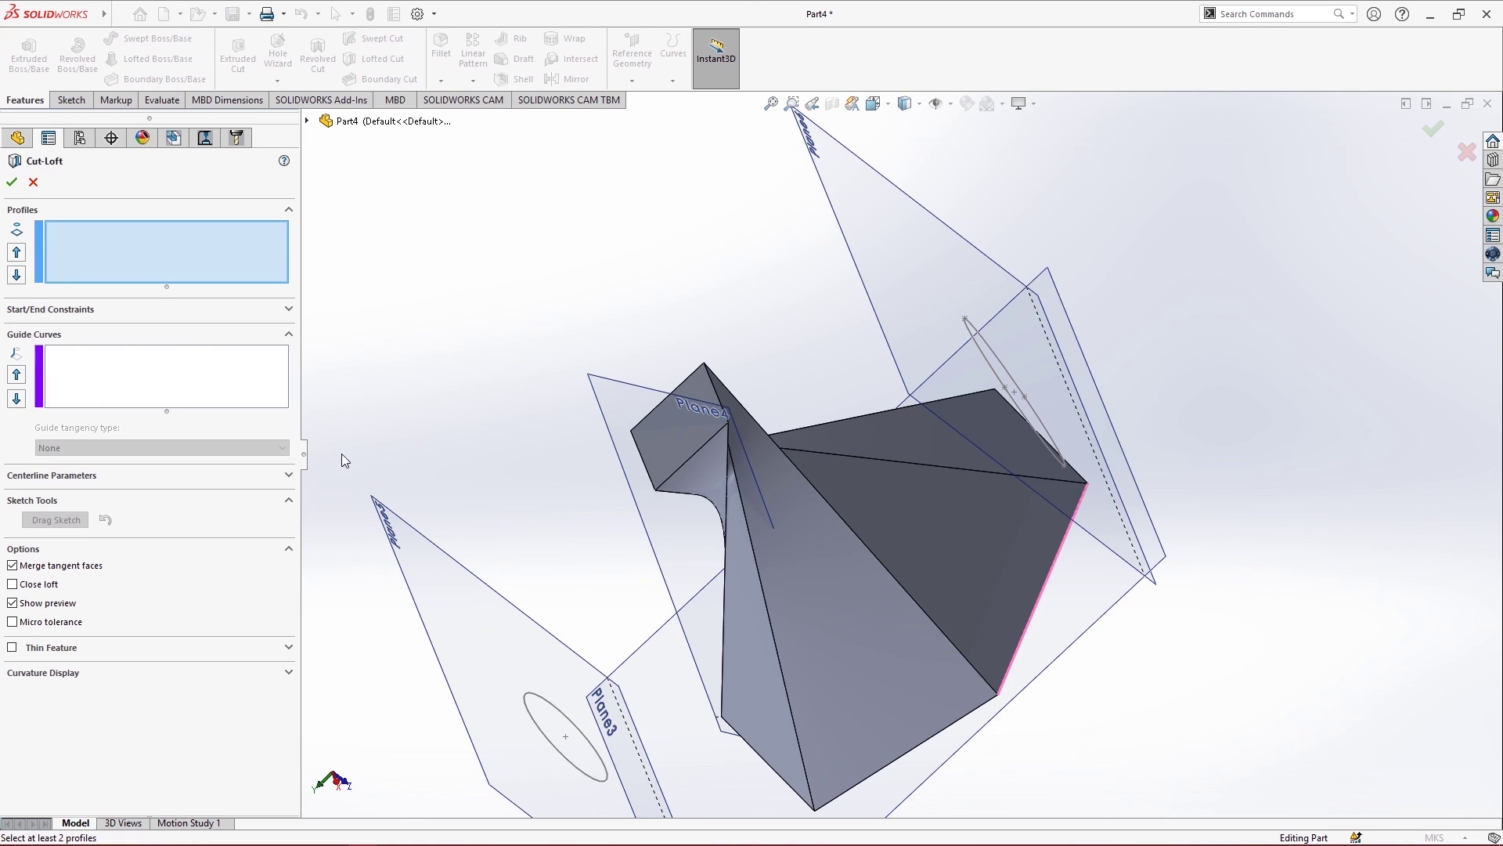
{"action": "left_click", "coordinate": [576, 773]}
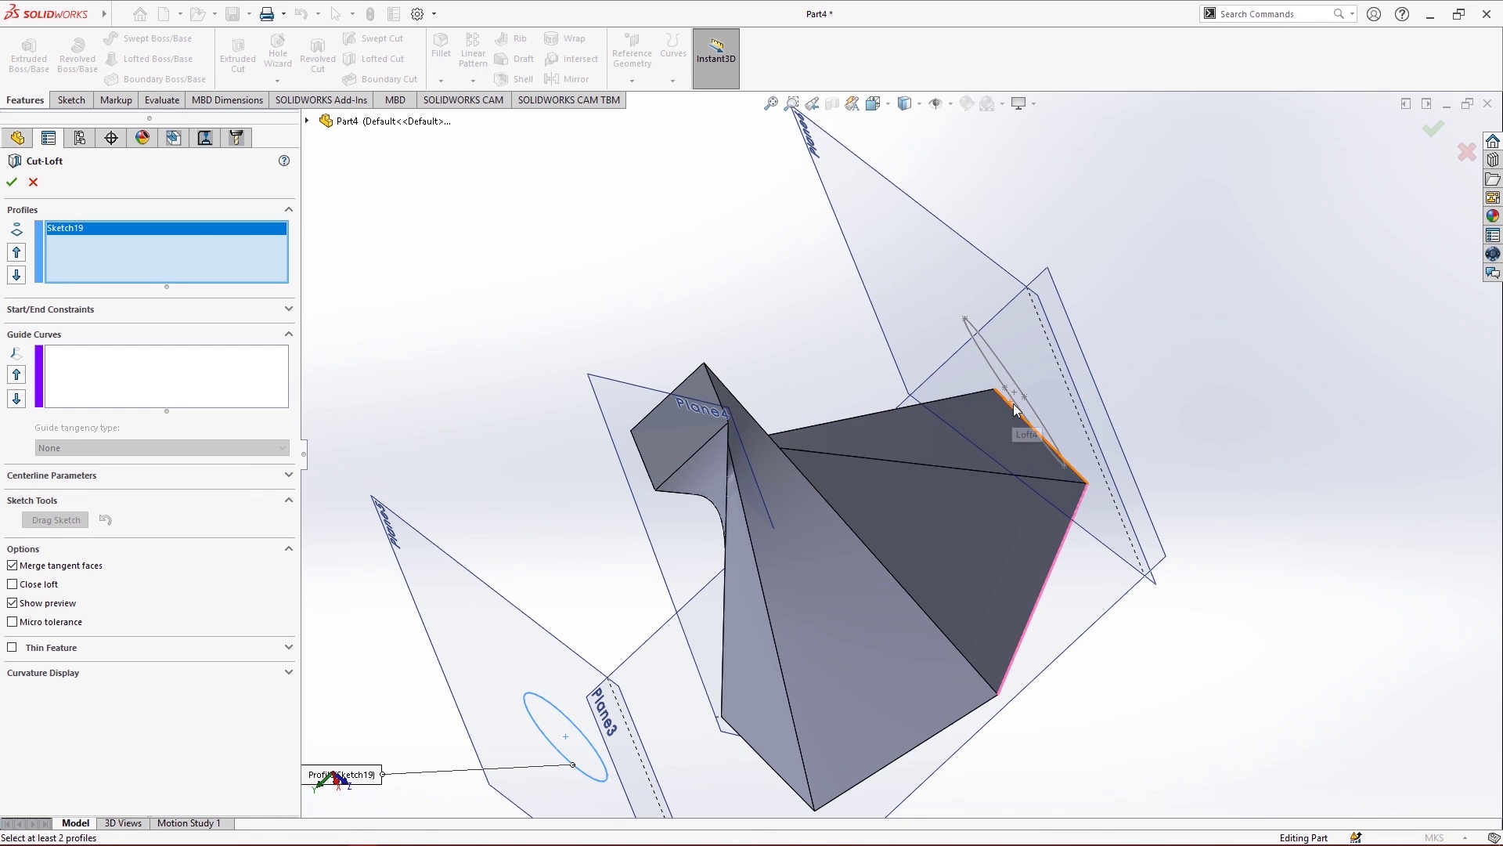
{"action": "middle_click_drag", "start_coordinate": [996, 426], "coordinate": [931, 486]}
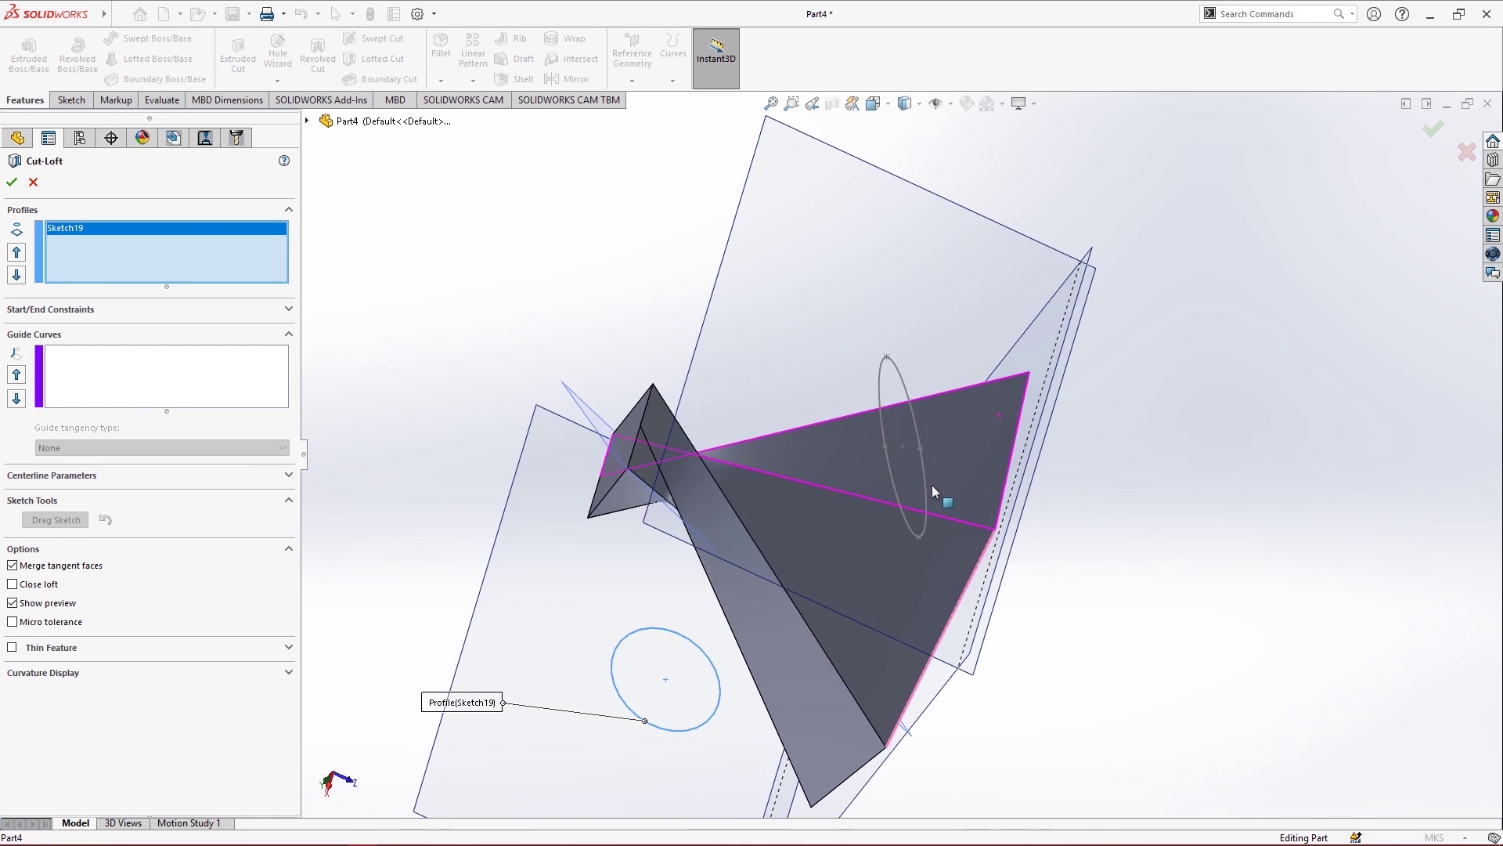
{"action": "left_click", "coordinate": [880, 379]}
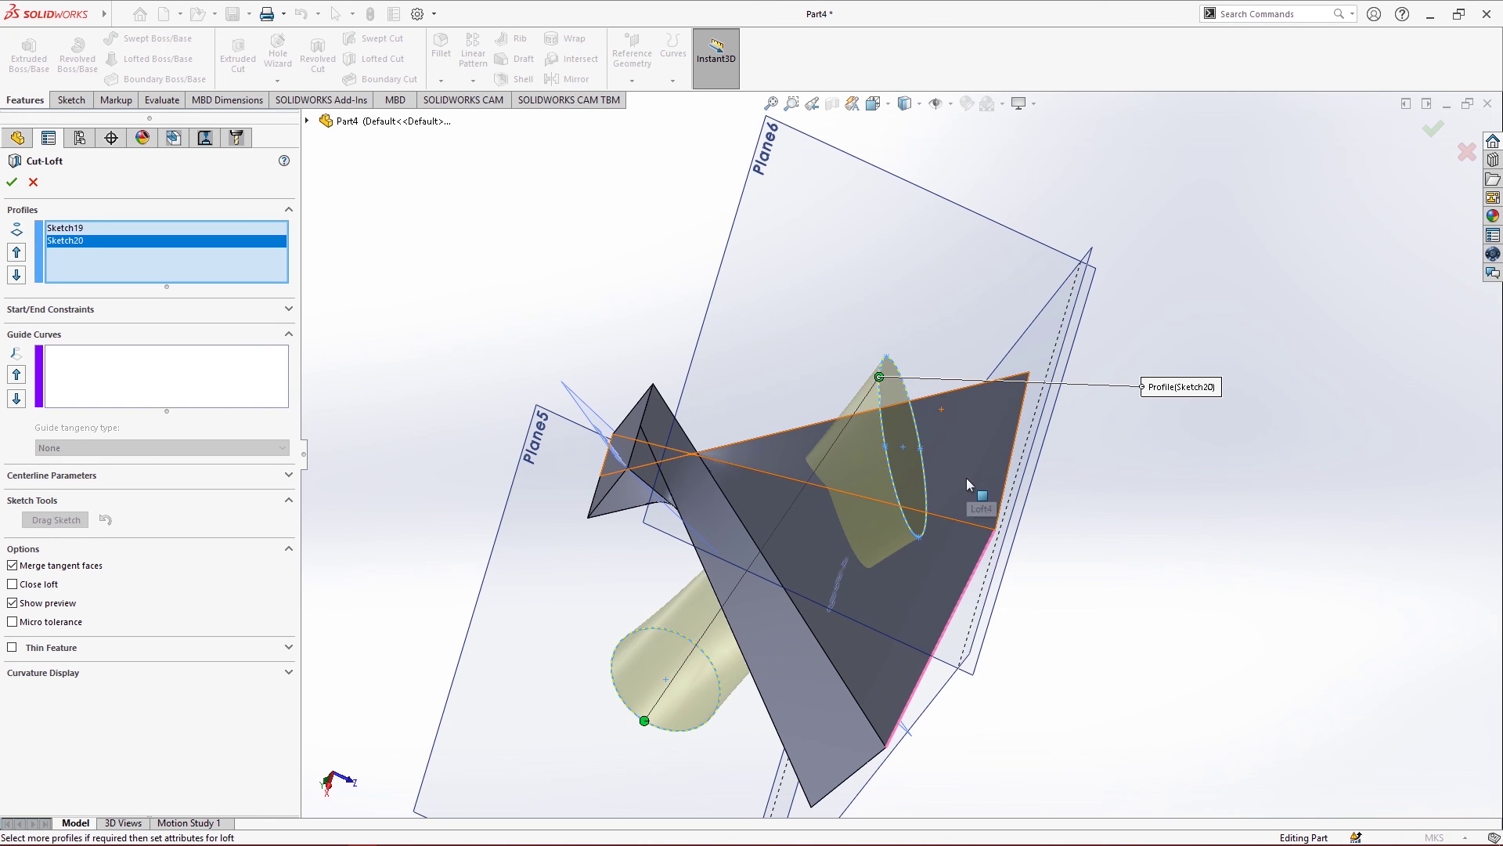
{"action": "mouse_move", "coordinate": [966, 477]}
{"action": "middle_mouse_down"}
{"action": "mouse_move", "coordinate": [1137, 316]}
{"action": "mouse_move", "coordinate": [1148, 258]}
{"action": "mouse_move", "coordinate": [1073, 238]}
{"action": "mouse_move", "coordinate": [1060, 274]}
{"action": "middle_mouse_up"}
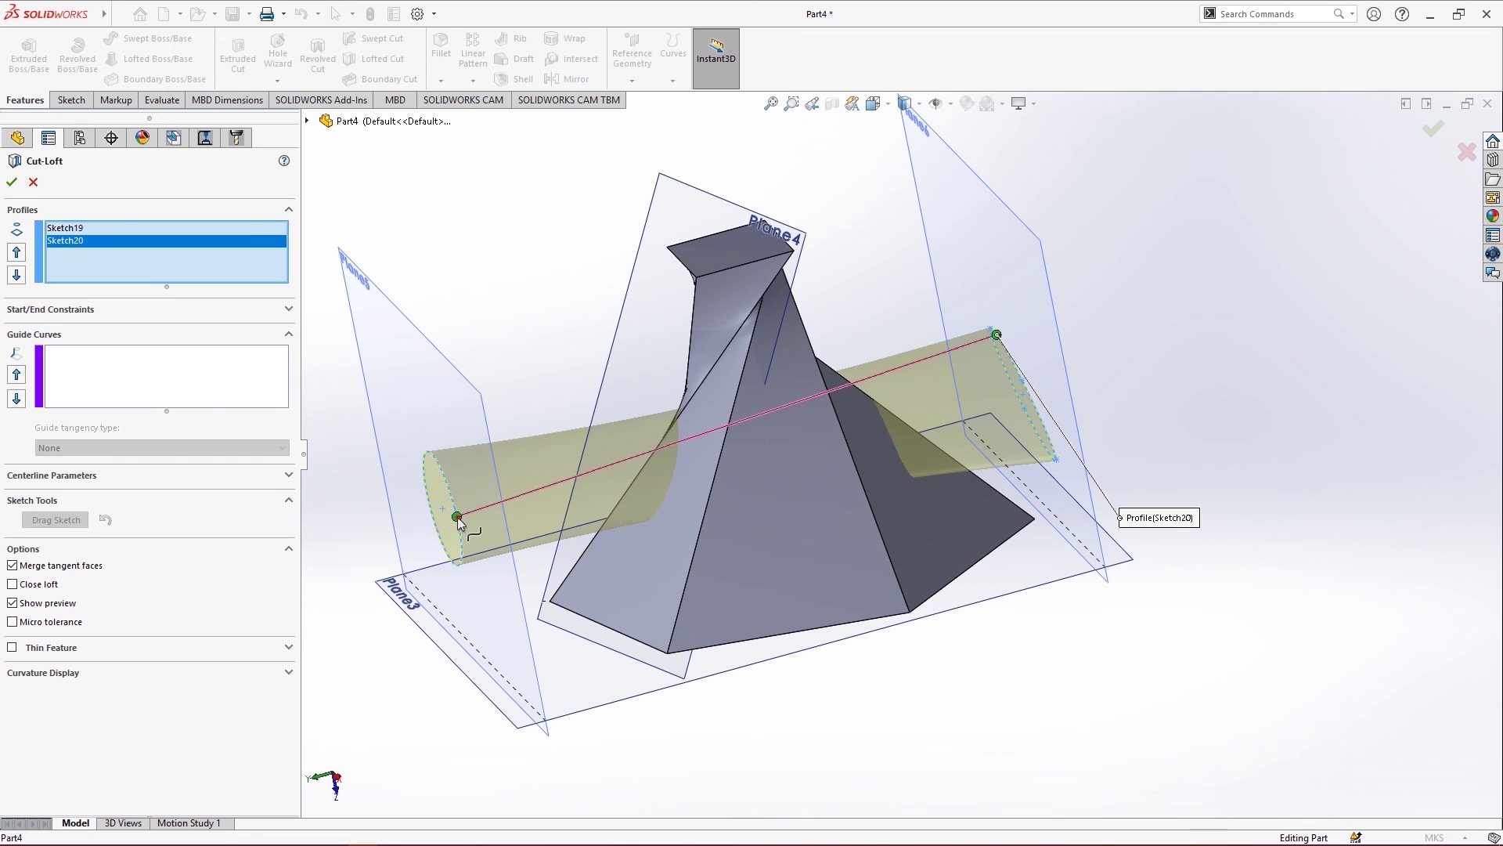
{"action": "mouse_move", "coordinate": [458, 517]}
{"action": "left_mouse_down"}
{"action": "mouse_move", "coordinate": [459, 566]}
{"action": "mouse_move", "coordinate": [458, 510]}
{"action": "left_mouse_up"}
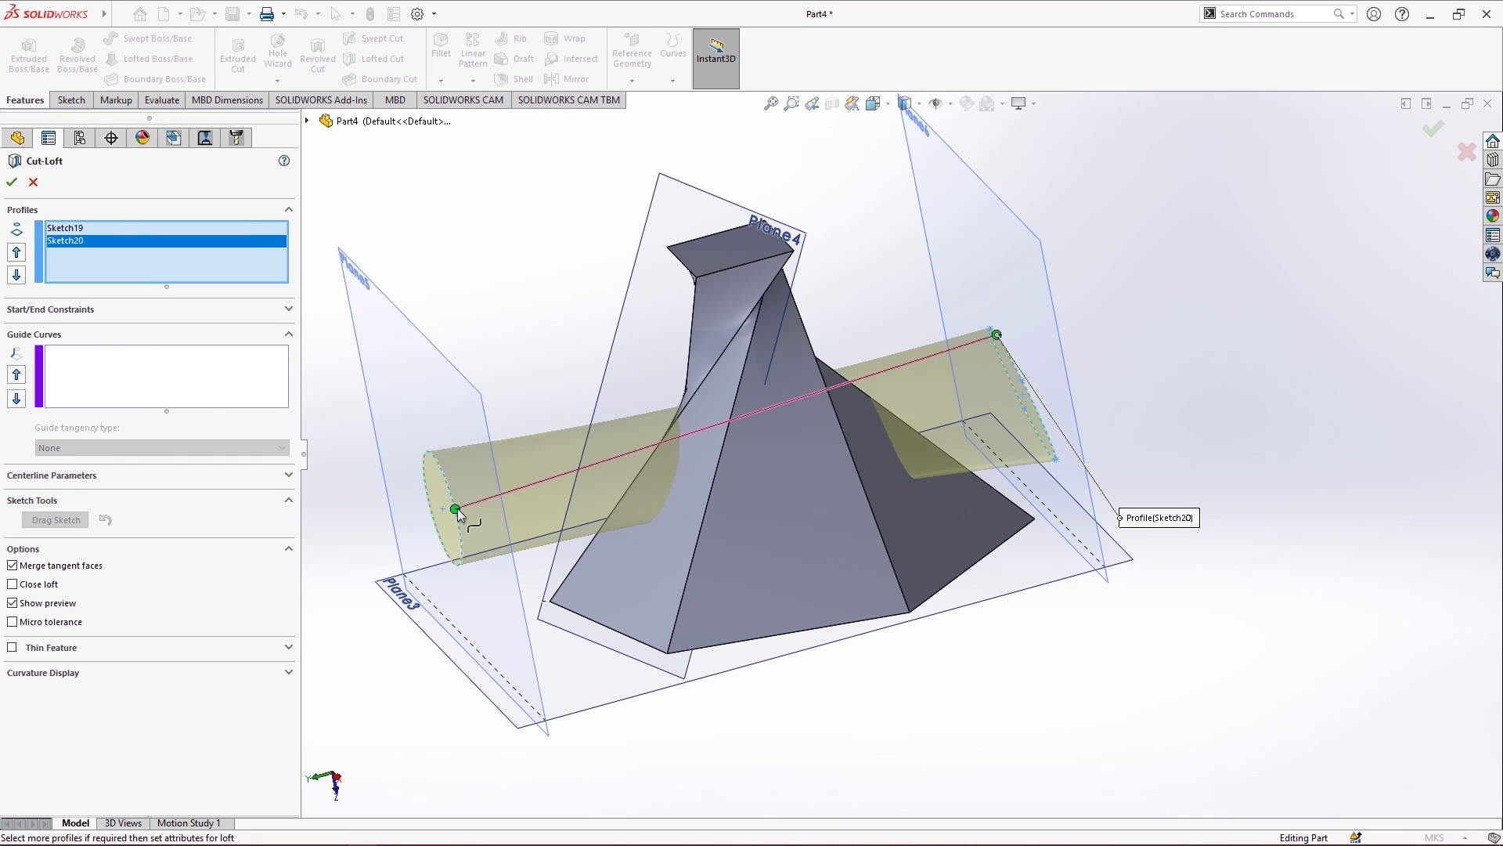
{"action": "left_click", "coordinate": [11, 185]}
{"action": "middle_click_drag", "start_coordinate": [755, 548], "coordinate": [681, 689]}
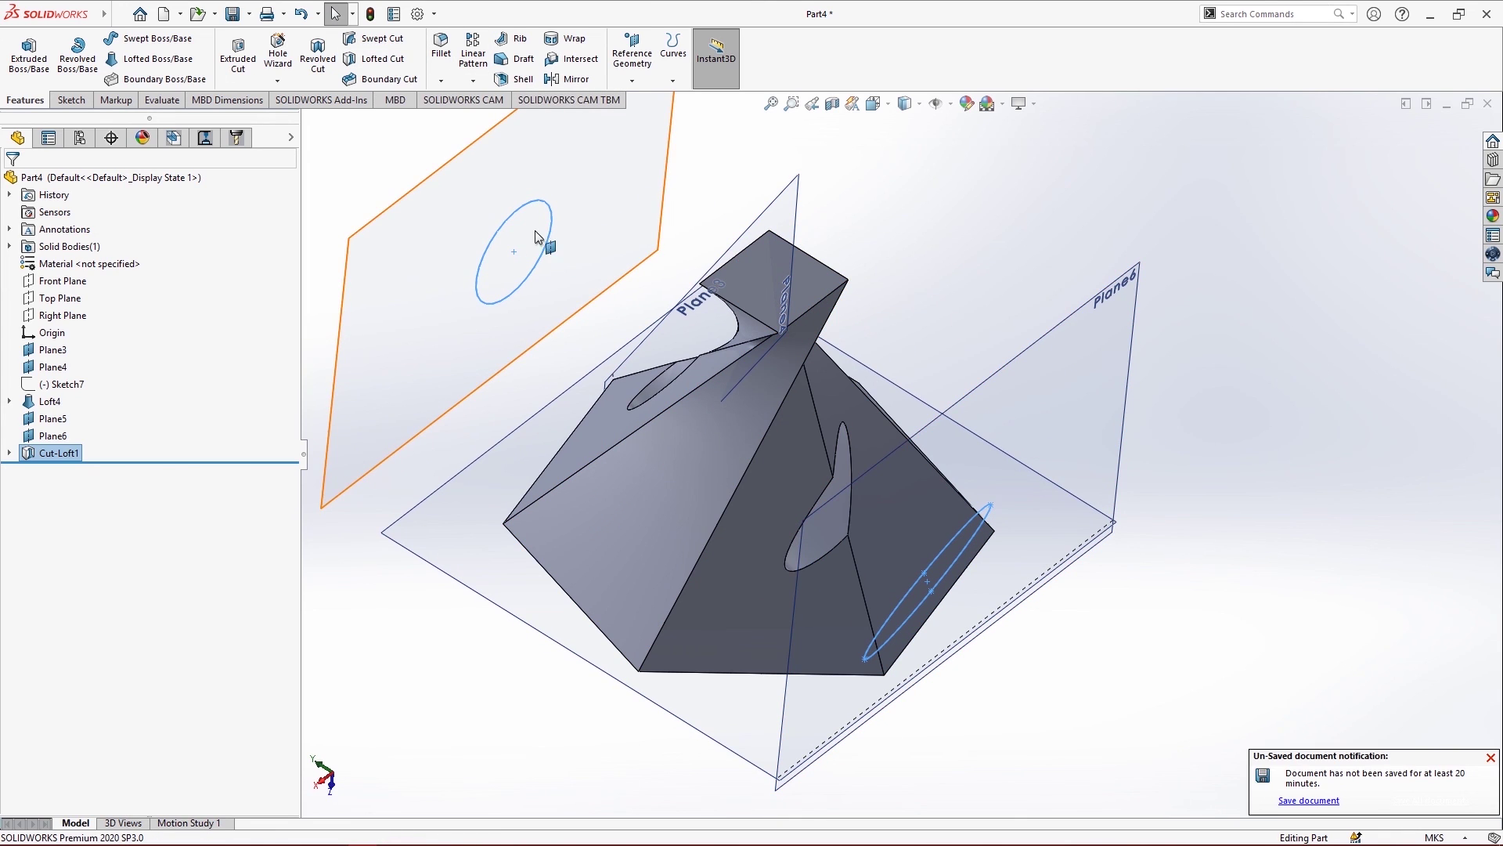
Undo the lofted cut through the body and dismiss the open shortcut options
{"action": "mouse_move", "coordinate": [913, 274]}
{"action": "middle_mouse_down"}
{"action": "mouse_move", "coordinate": [928, 249]}
{"action": "mouse_move", "coordinate": [912, 274]}
{"action": "middle_mouse_up"}
{"action": "right_click", "coordinate": [913, 274]}
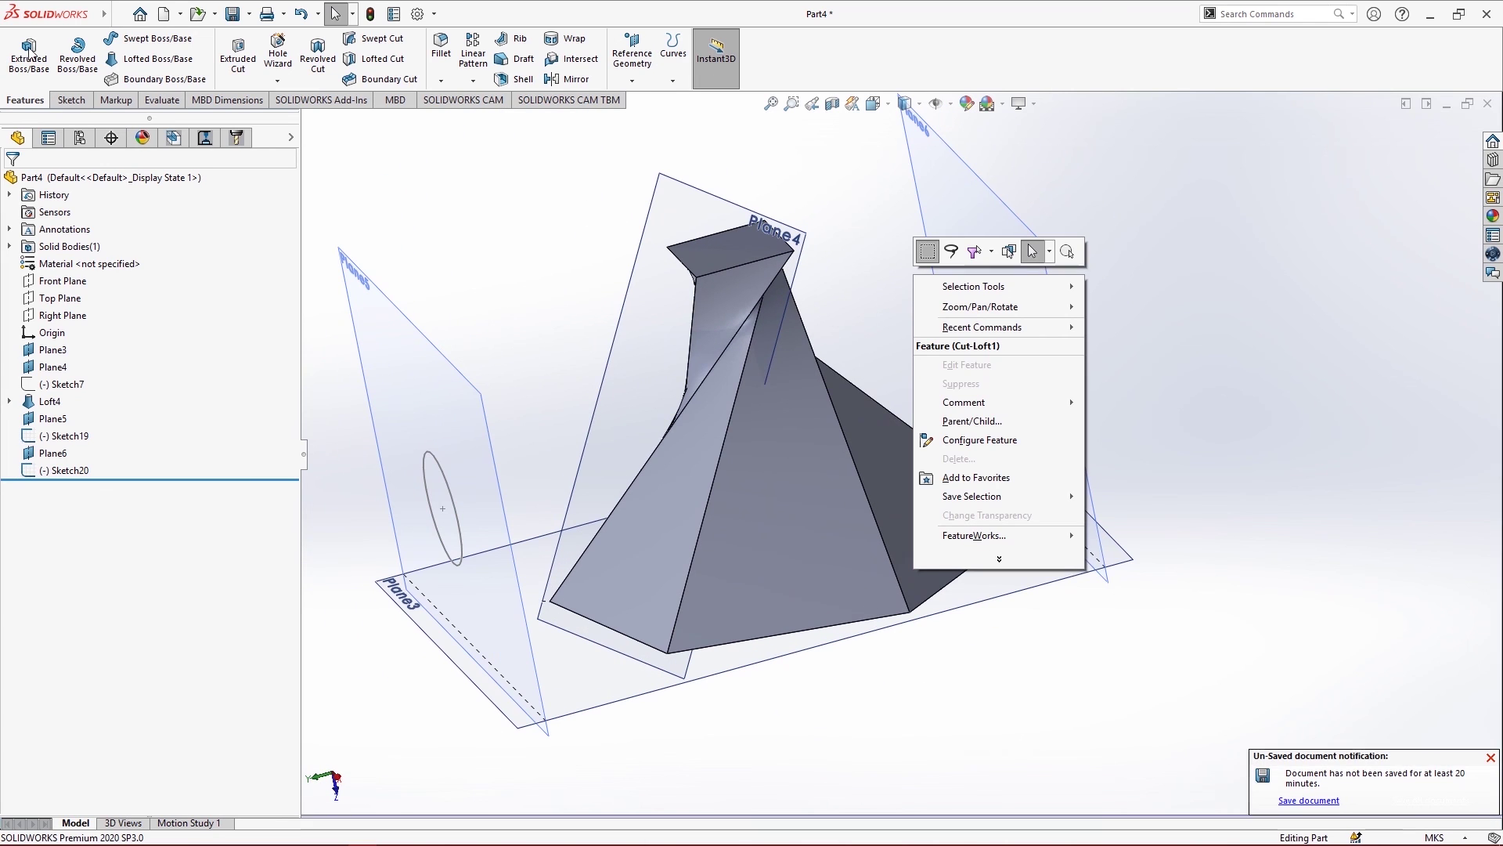
{"action": "left_click", "coordinate": [839, 212]}
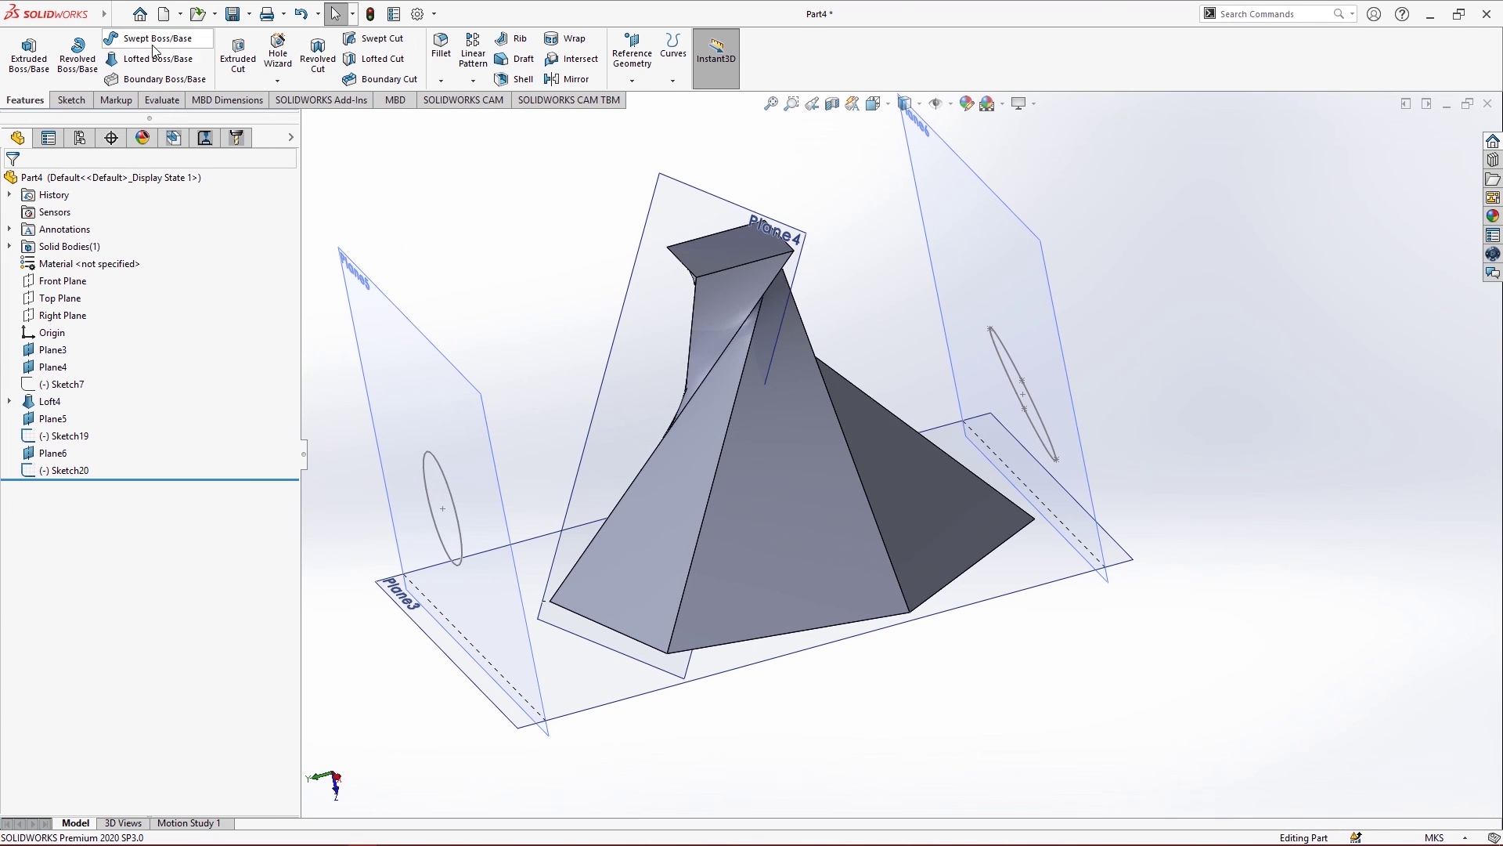